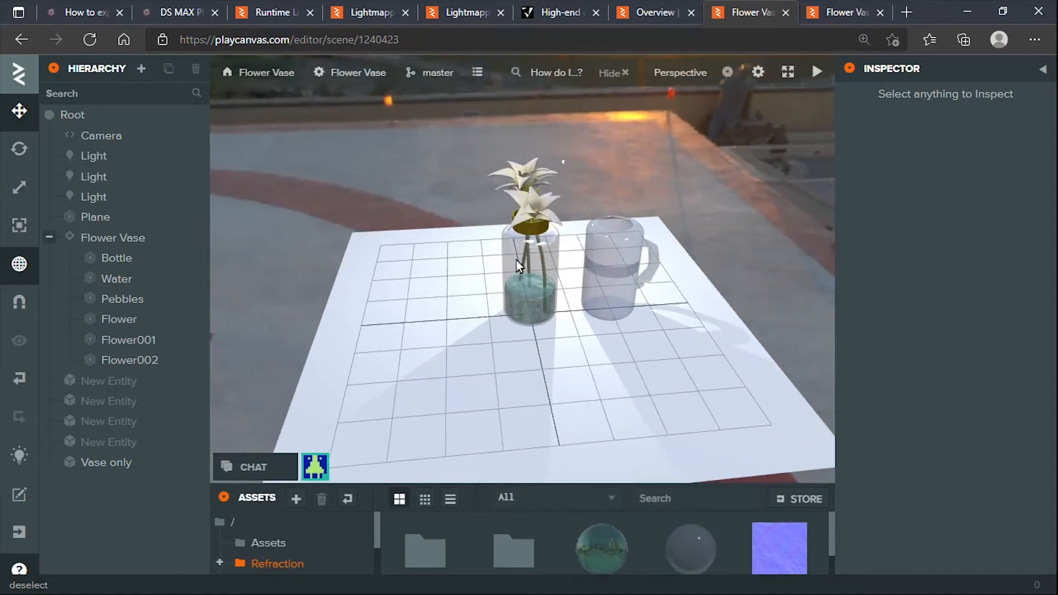
Step: Examine the glass vase, flowers and mug in the PlayCanvas scene from several angles and up close
{"action": "scroll", "coordinate": [516, 264], "scroll_direction": "up", "scroll_amount": 5}
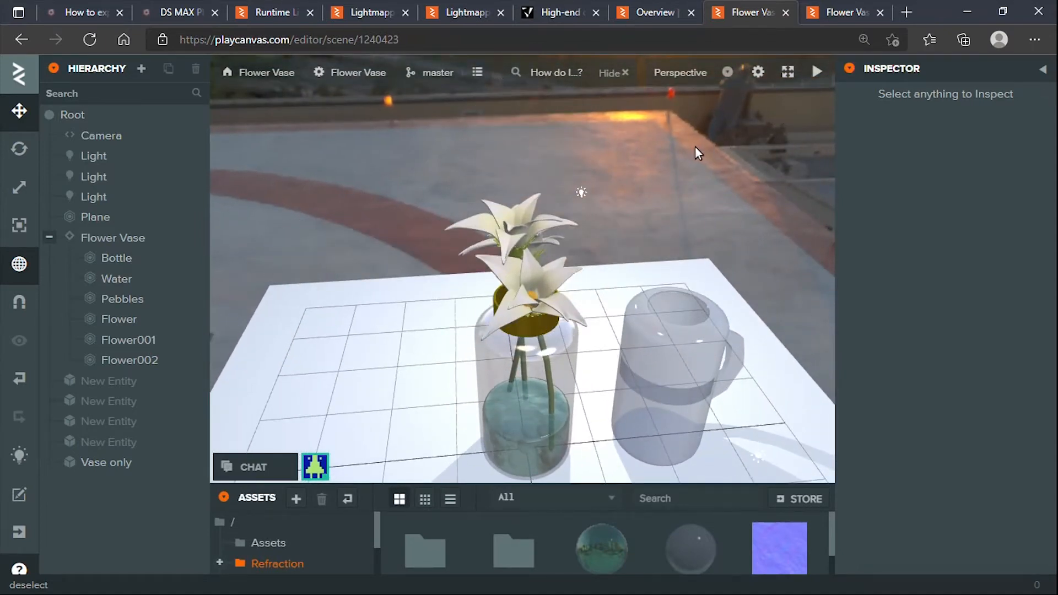
{"action": "middle_click_drag", "start_coordinate": [569, 292], "coordinate": [656, 227]}
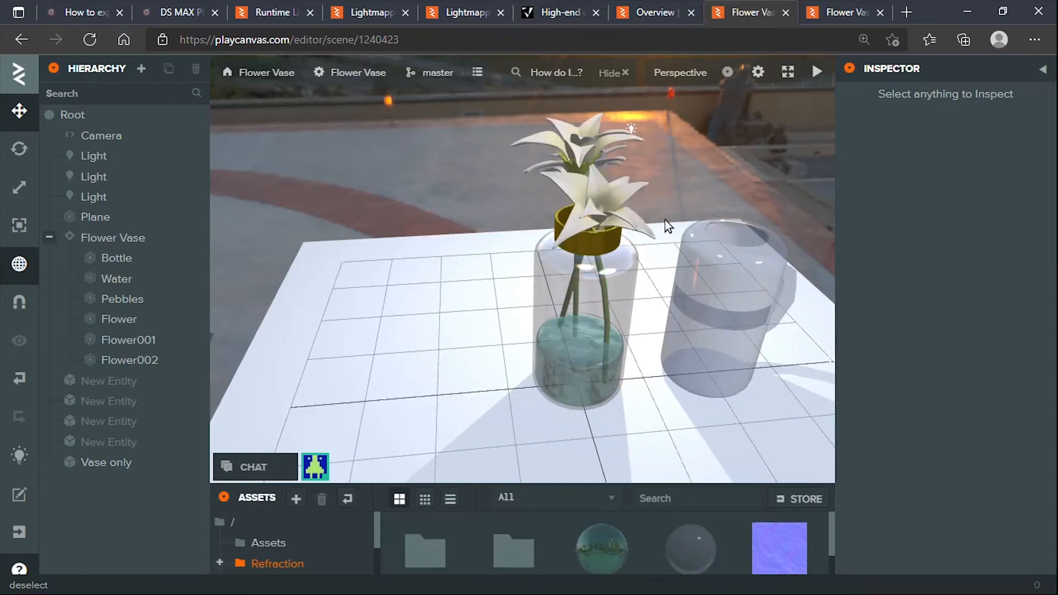
{"action": "middle_click_drag", "start_coordinate": [653, 228], "coordinate": [630, 266]}
{"action": "left_click_drag", "start_coordinate": [635, 270], "coordinate": [569, 278]}
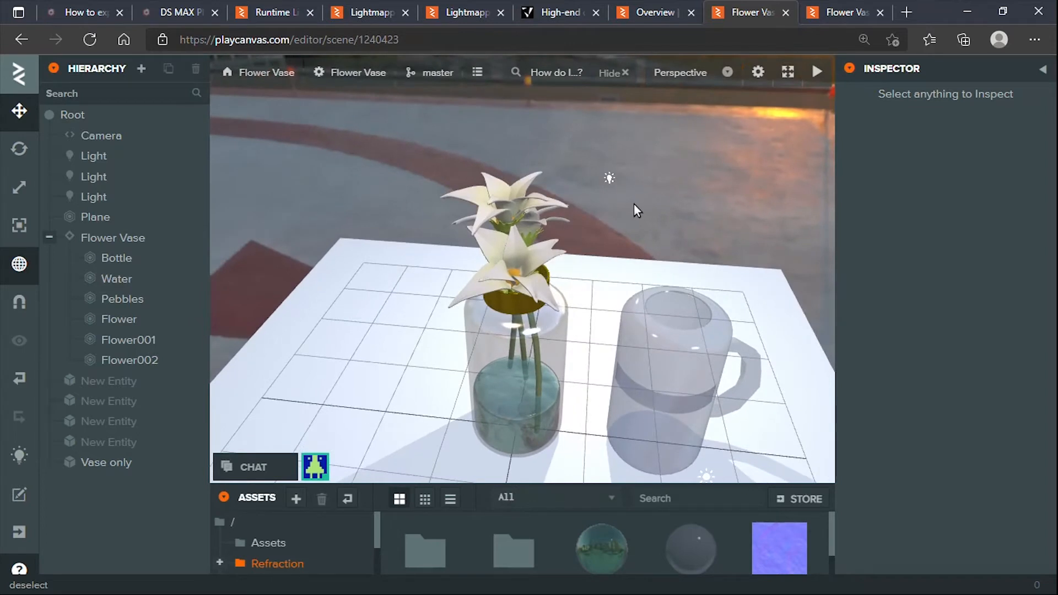
{"action": "scroll", "coordinate": [542, 300], "scroll_direction": "up", "scroll_amount": 2}
{"action": "left_click_drag", "start_coordinate": [539, 305], "coordinate": [441, 336]}
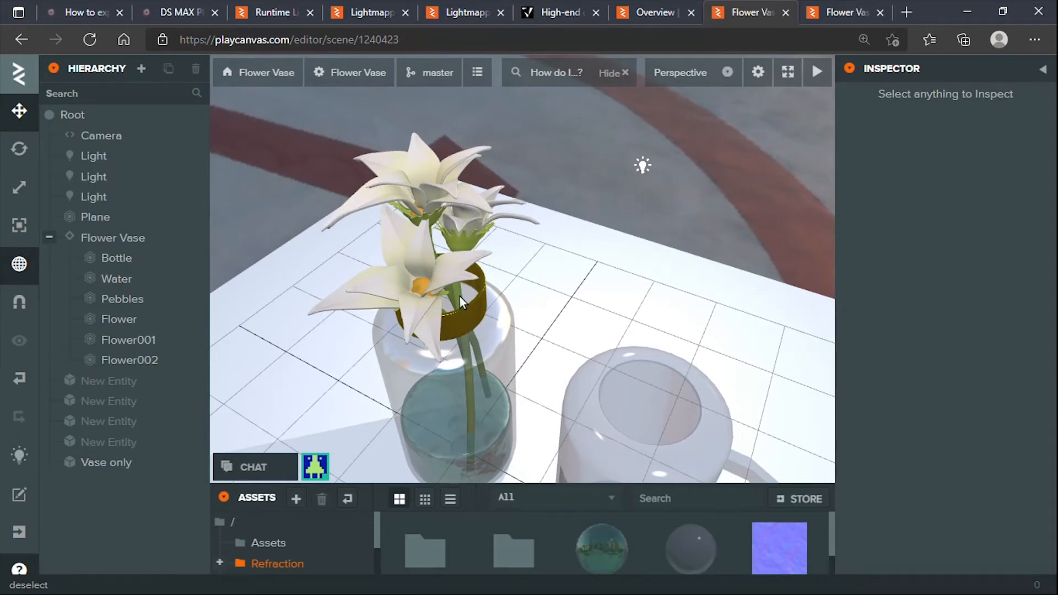
{"action": "left_click_drag", "start_coordinate": [437, 313], "coordinate": [518, 198]}
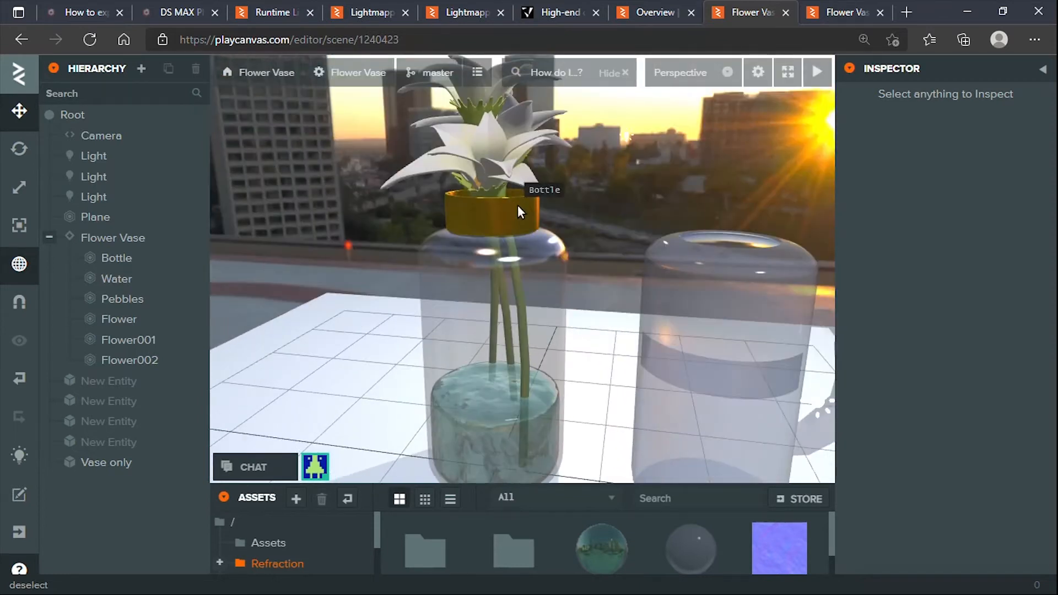
{"action": "mouse_move", "coordinate": [433, 337]}
{"action": "left_mouse_down"}
{"action": "mouse_move", "coordinate": [438, 306]}
{"action": "mouse_move", "coordinate": [488, 256]}
{"action": "mouse_move", "coordinate": [437, 302]}
{"action": "mouse_move", "coordinate": [454, 338]}
{"action": "left_mouse_up"}
{"action": "scroll", "coordinate": [466, 286], "scroll_direction": "down", "scroll_amount": 4}
{"action": "scroll", "coordinate": [452, 220], "scroll_direction": "up", "scroll_amount": 5}
{"action": "middle_click_drag", "start_coordinate": [456, 315], "coordinate": [483, 194]}
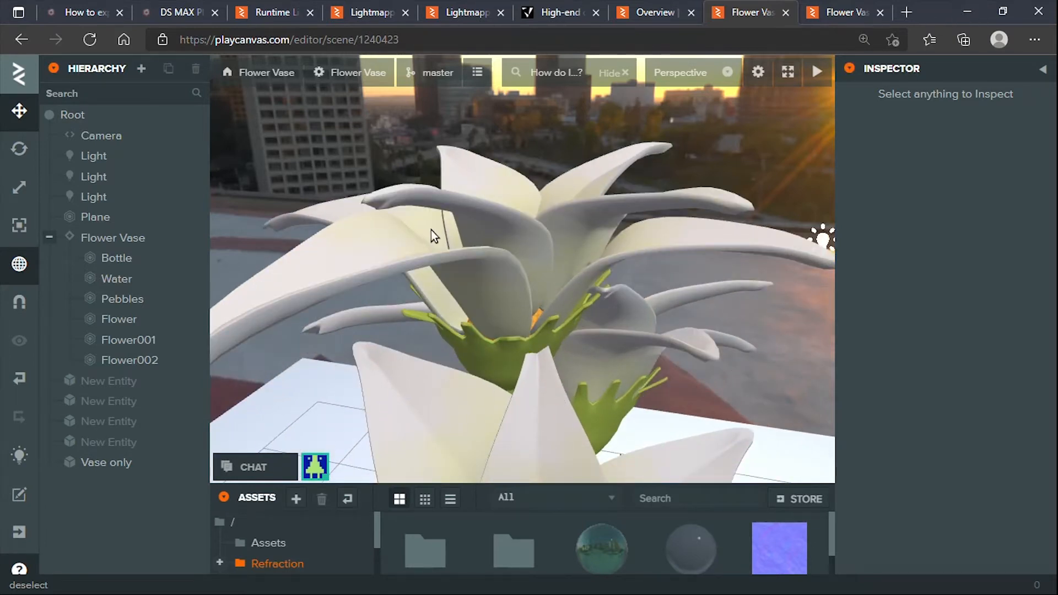
{"action": "scroll", "coordinate": [433, 233], "scroll_direction": "down", "scroll_amount": 3}
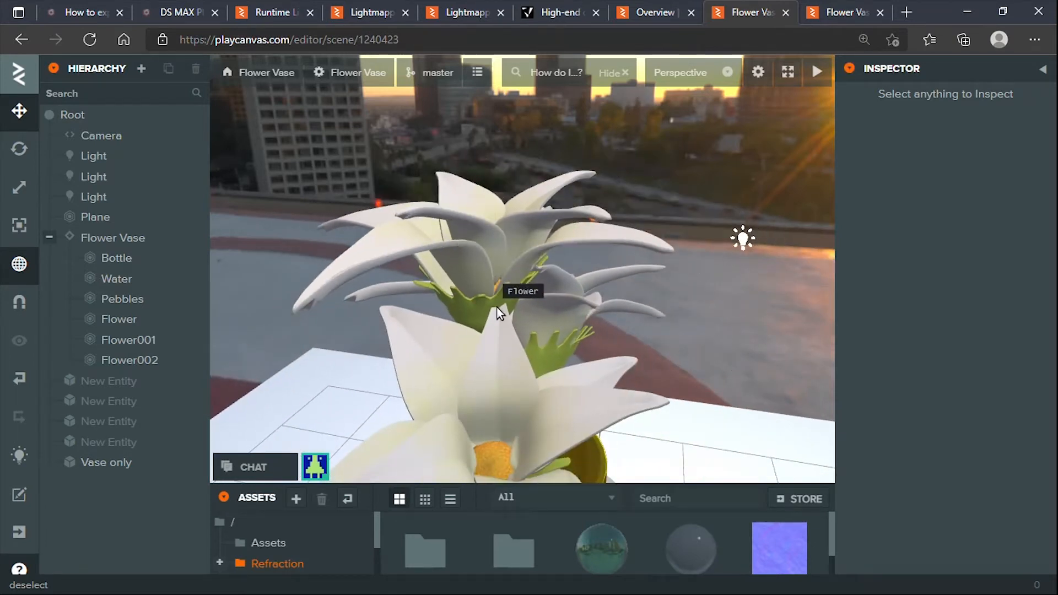
Step: Switch from the browser to the Renders folder in File Explorer and view the 1.jpg render in IrfanView
{"action": "left_click", "coordinate": [967, 11]}
{"action": "left_click", "coordinate": [687, 271]}
{"action": "right_click", "coordinate": [687, 271]}
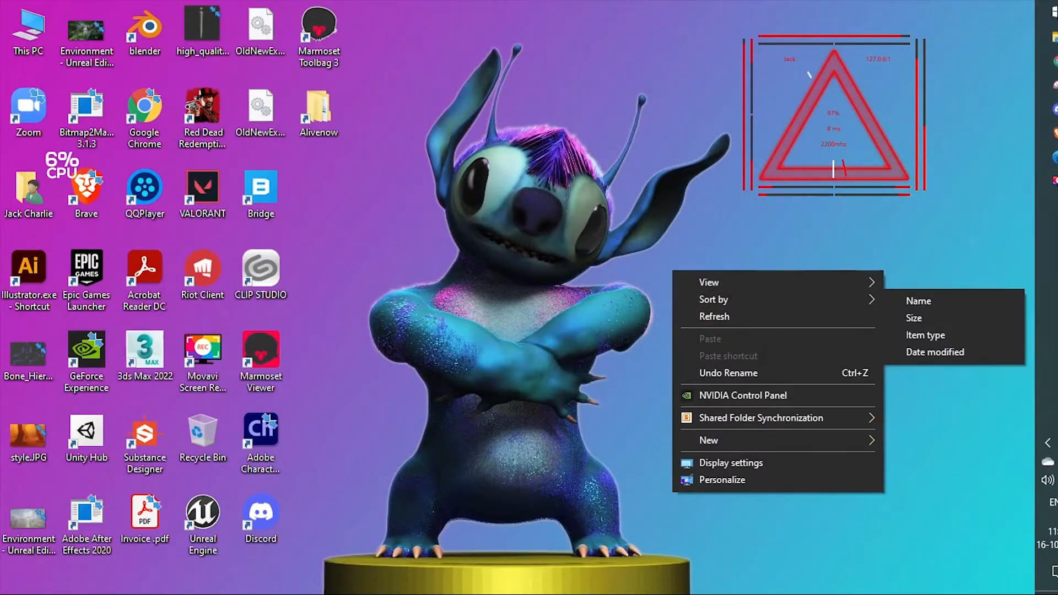
{"action": "left_click", "coordinate": [761, 317]}
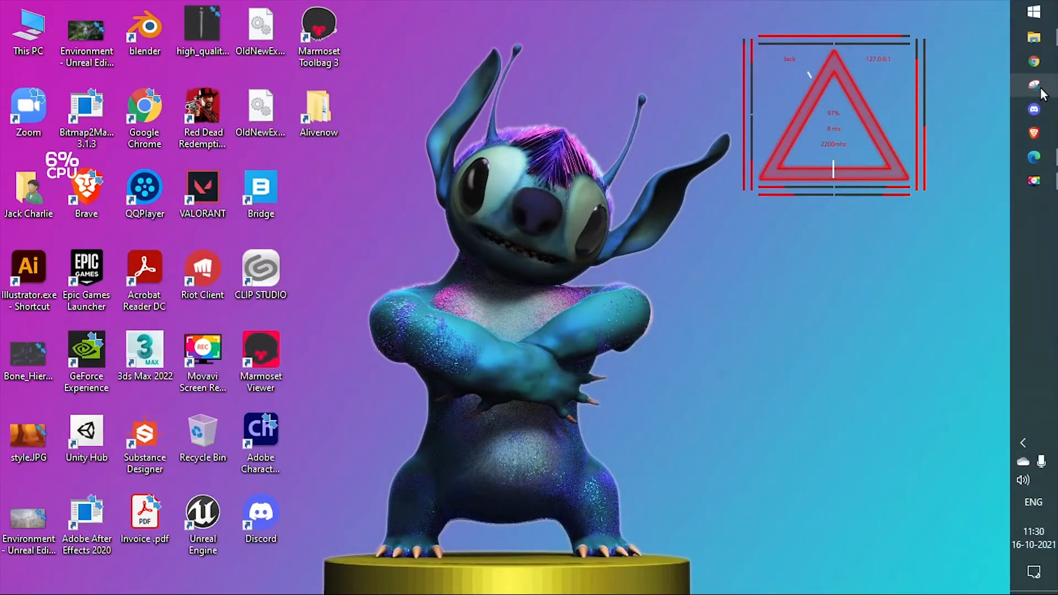
{"action": "left_click", "coordinate": [1039, 42]}
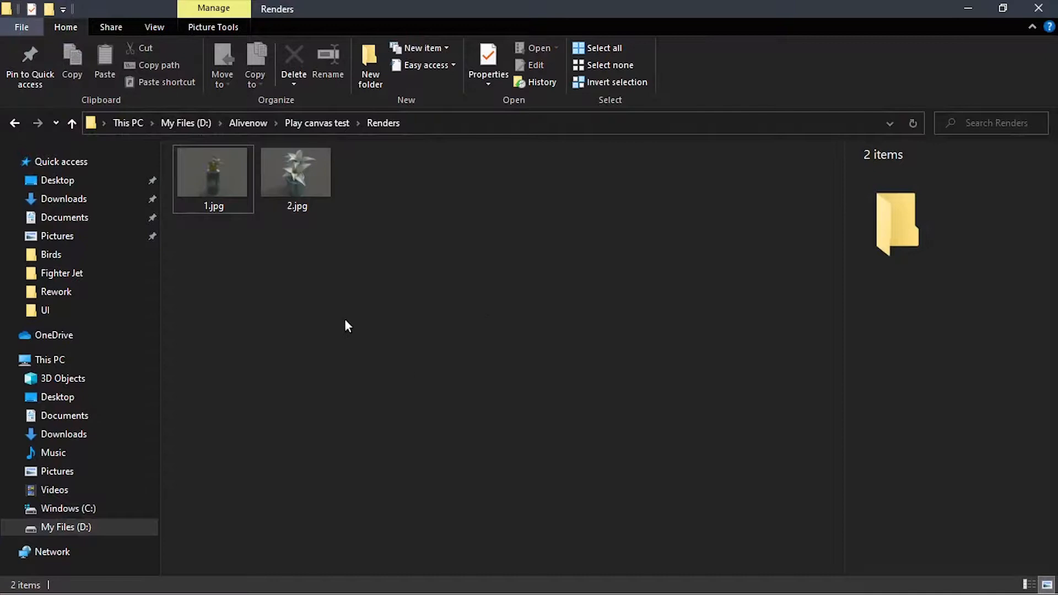
{"action": "double_click", "coordinate": [205, 176]}
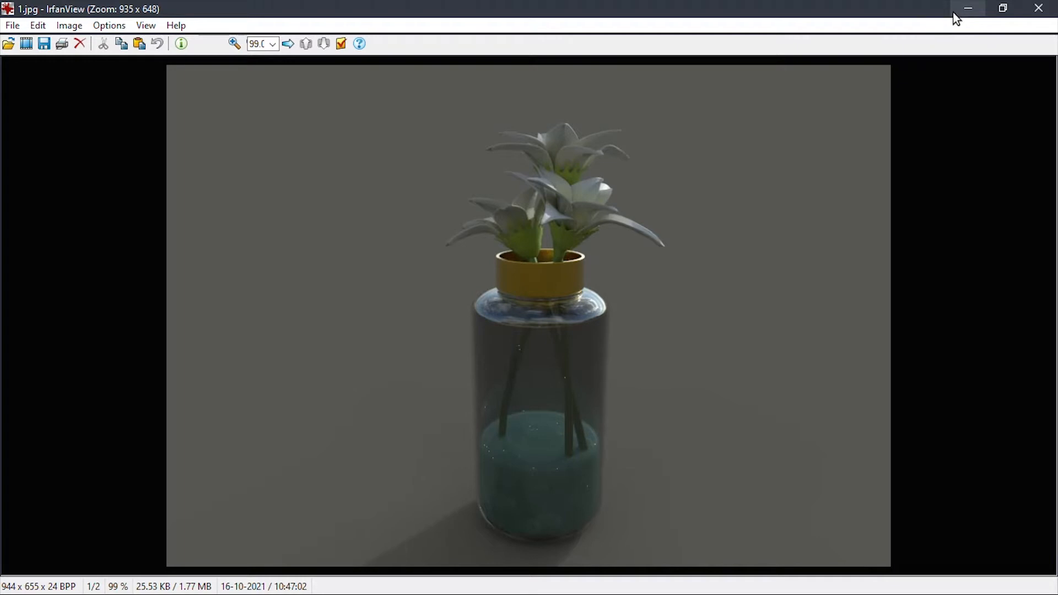
Step: Return to the PlayCanvas scene and inspect the flower petals and the bottle's golden rim
{"action": "key", "text": "alt+Tab"}
{"action": "key", "text": "alt+Tab"}
{"action": "key", "text": "alt+Tab"}
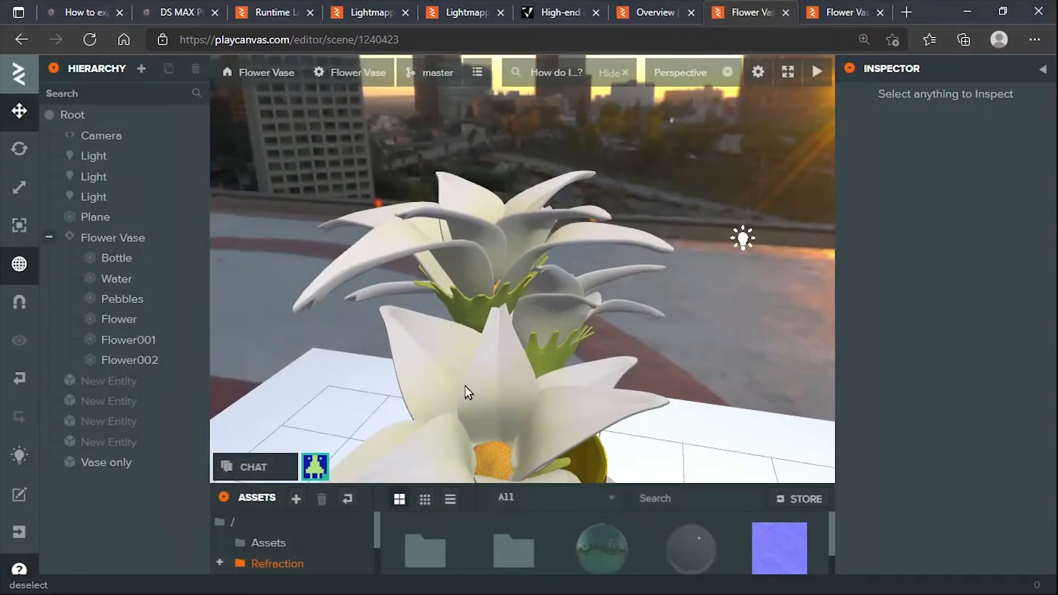
{"action": "left_click_drag", "start_coordinate": [465, 386], "coordinate": [498, 318]}
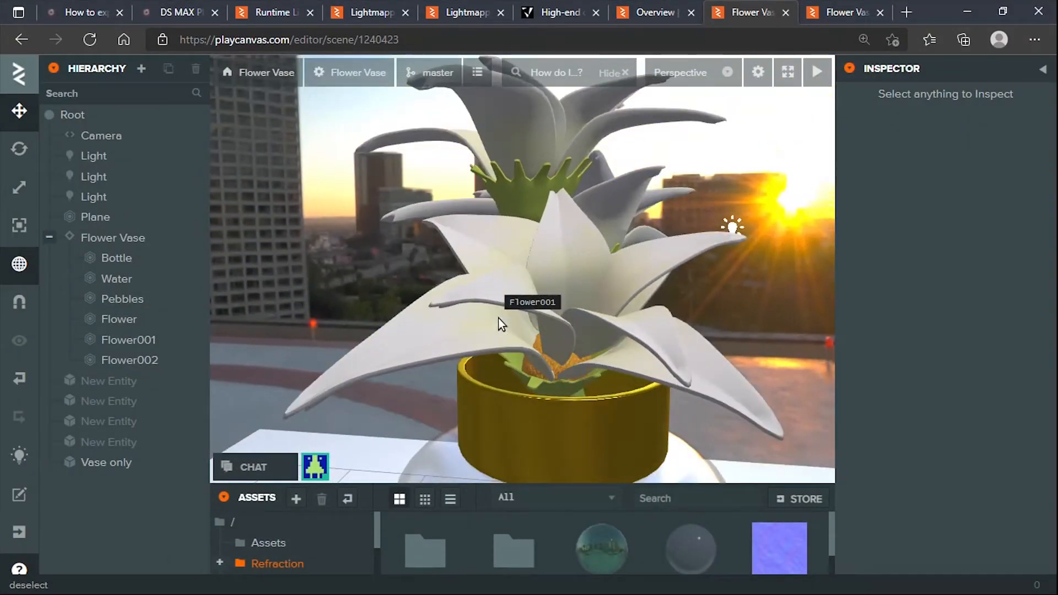
{"action": "scroll", "coordinate": [499, 319], "scroll_direction": "down", "scroll_amount": 2}
{"action": "left_click_drag", "start_coordinate": [571, 402], "coordinate": [576, 402]}
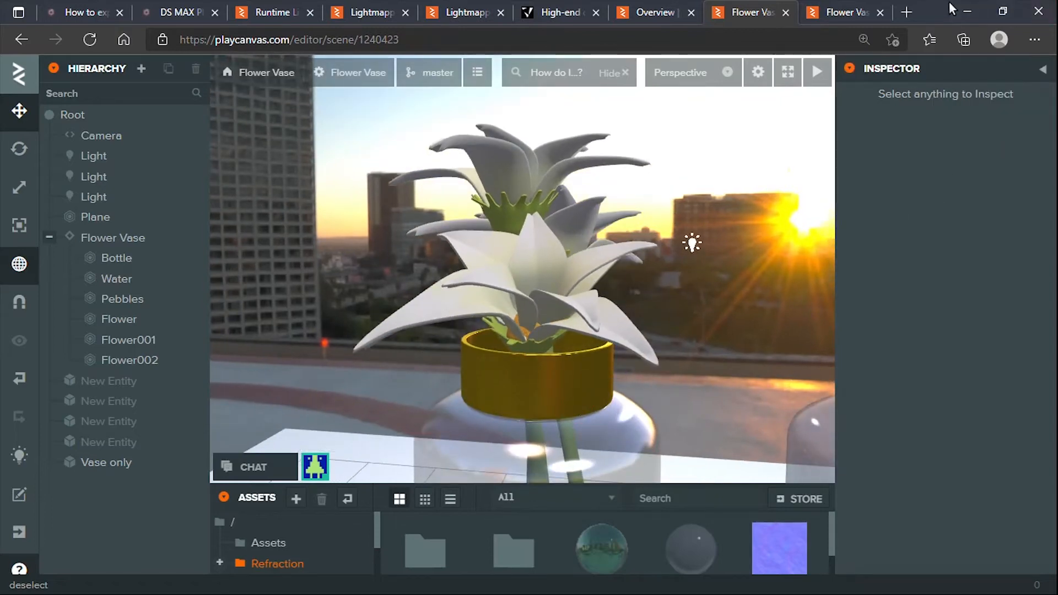
Step: Show the 2.jpg render in IrfanView and compare it with the flower vase in the PlayCanvas scene
{"action": "left_click", "coordinate": [968, 12]}
{"action": "scroll", "coordinate": [703, 145], "scroll_direction": "down", "scroll_amount": 1}
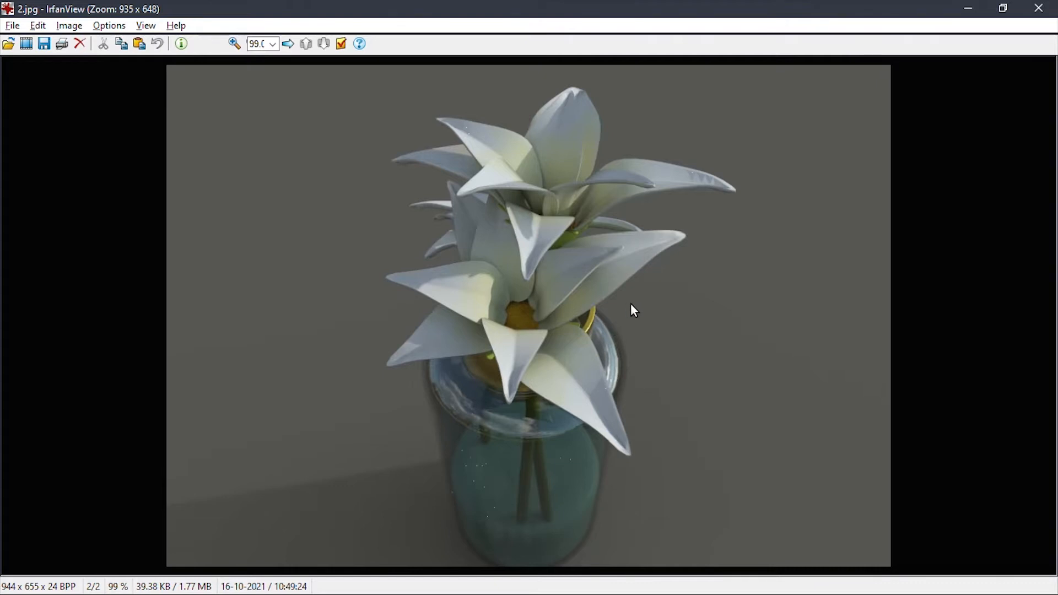
{"action": "key", "text": "alt+Tab"}
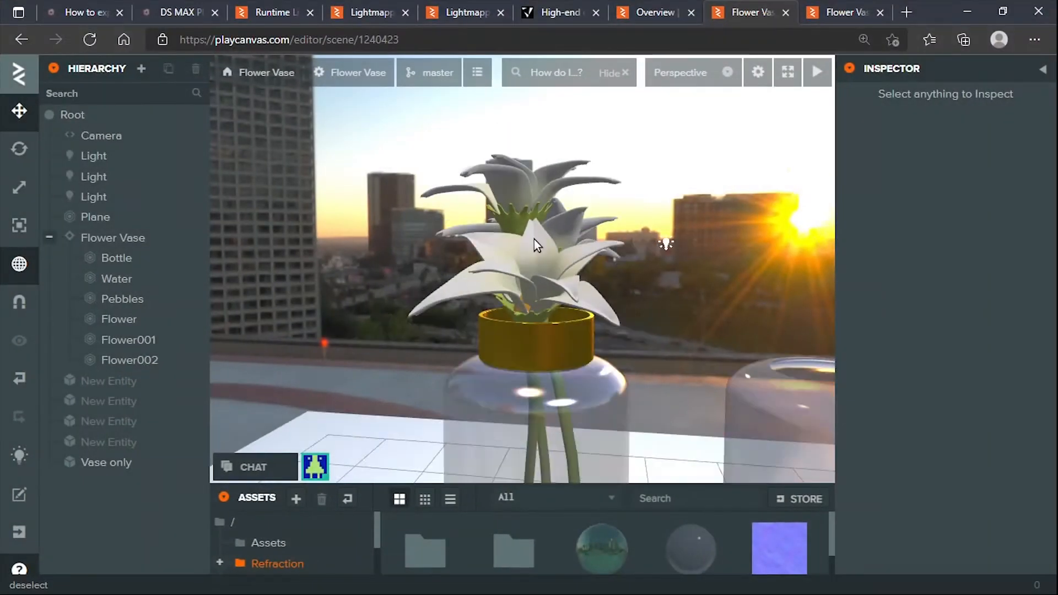
{"action": "left_click_drag", "start_coordinate": [534, 268], "coordinate": [649, 256]}
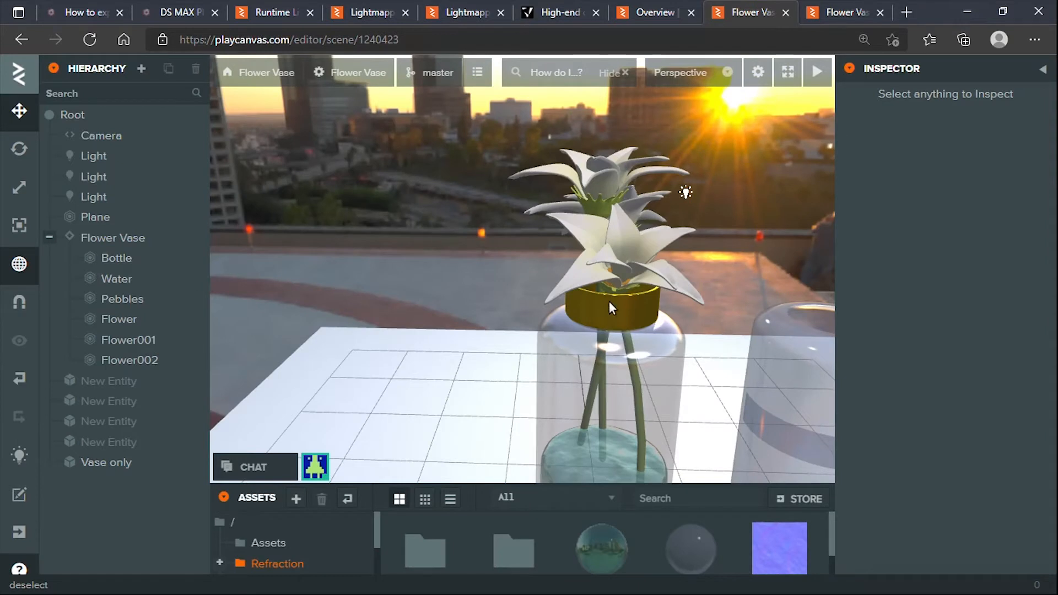
{"action": "left_click", "coordinate": [954, 16]}
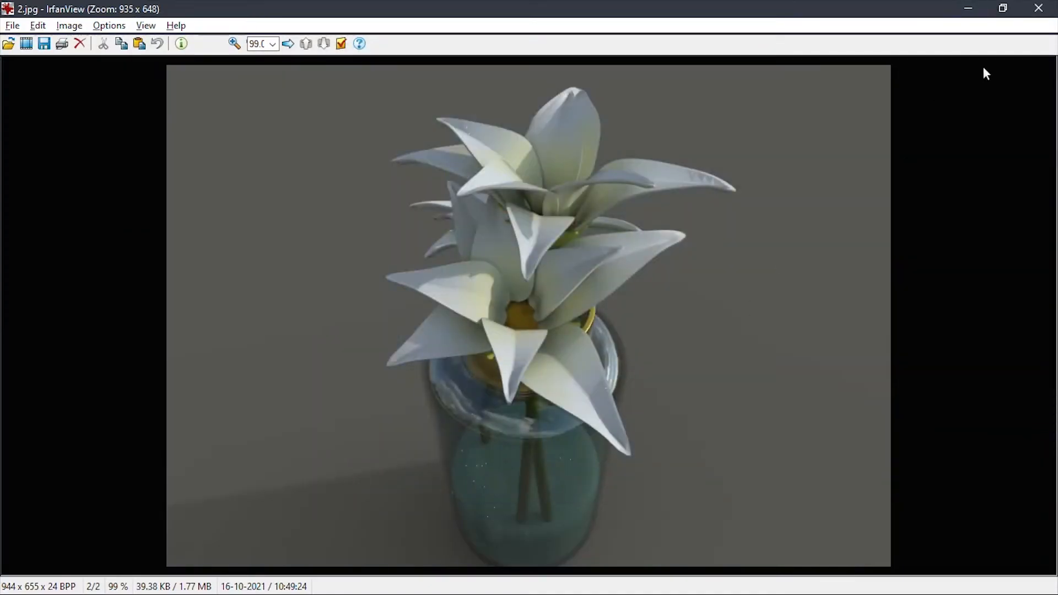
Step: Close the render image and go from the Renders folder to its parent folder, Play canvas test
{"action": "left_click", "coordinate": [1039, 9]}
{"action": "left_click", "coordinate": [409, 381]}
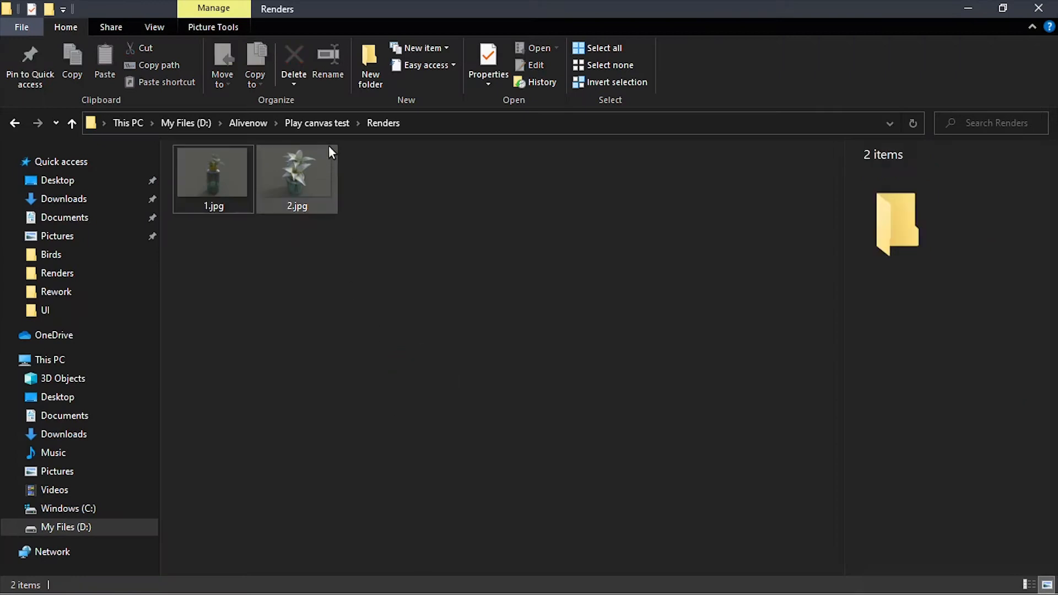
{"action": "left_click", "coordinate": [304, 126]}
{"action": "left_click", "coordinate": [266, 432]}
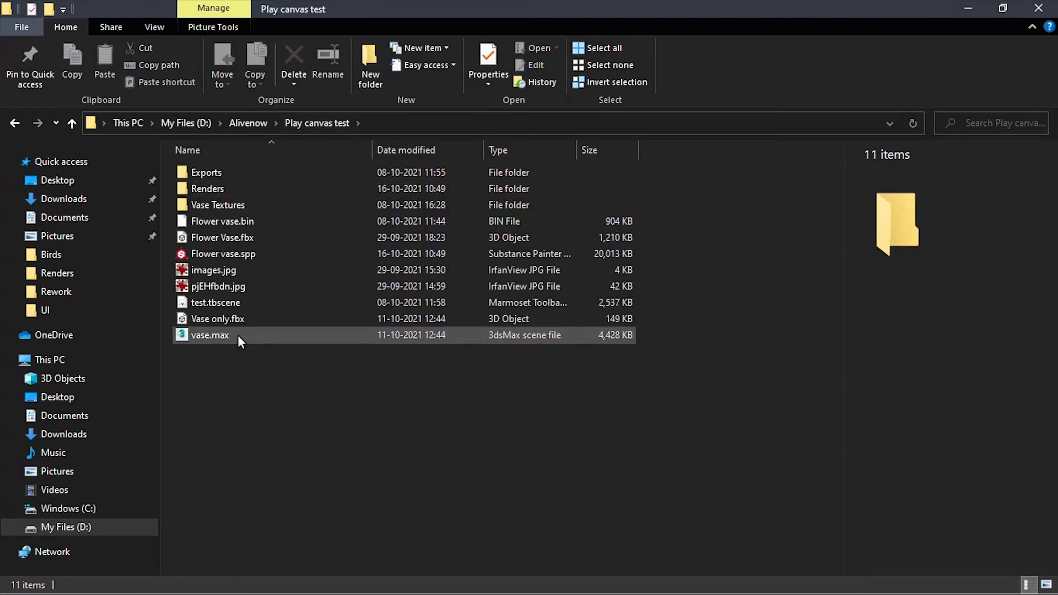
Step: Preview the Vase only.fbx model in 3D Viewer and close it to return to the folder
{"action": "double_click", "coordinate": [245, 320]}
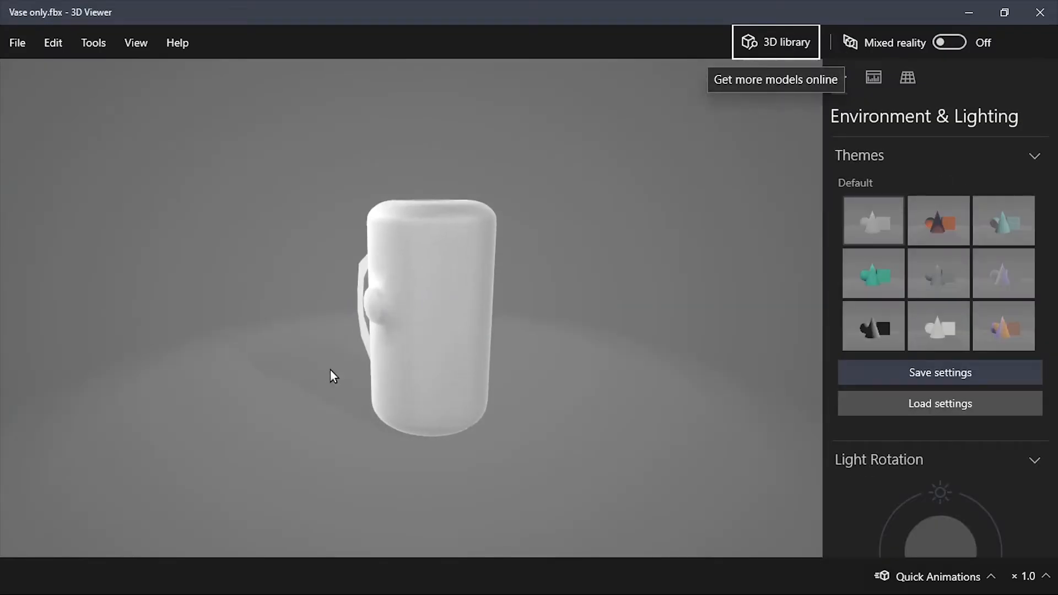
{"action": "left_click", "coordinate": [1029, 14]}
{"action": "left_click", "coordinate": [373, 420]}
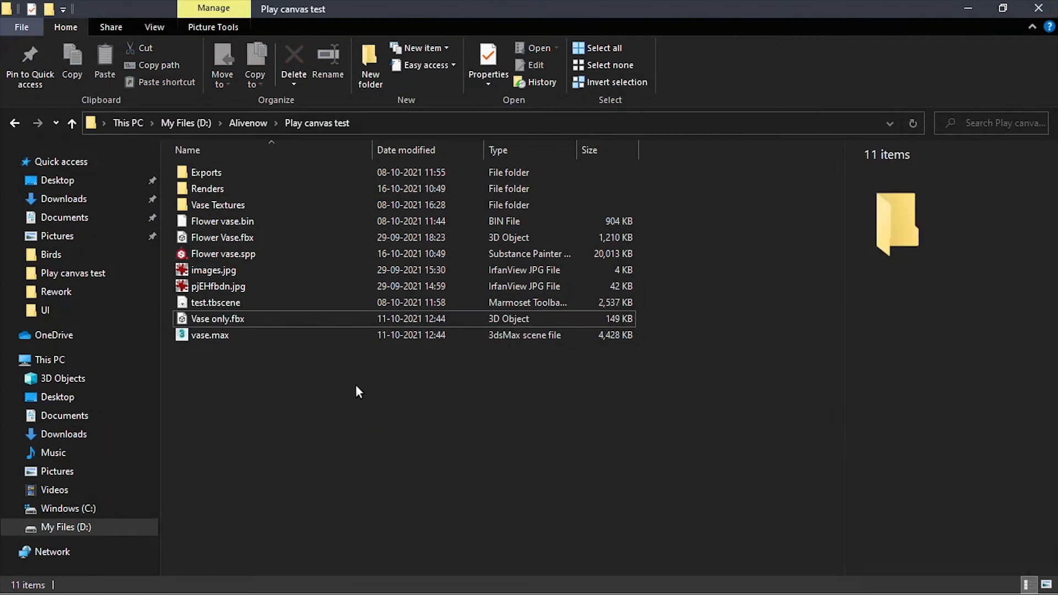
Step: Open Flower Vase.fbx in 3D Viewer and inspect the untextured vase and flowers from several angles
{"action": "left_click", "coordinate": [299, 236]}
{"action": "double_click", "coordinate": [300, 234]}
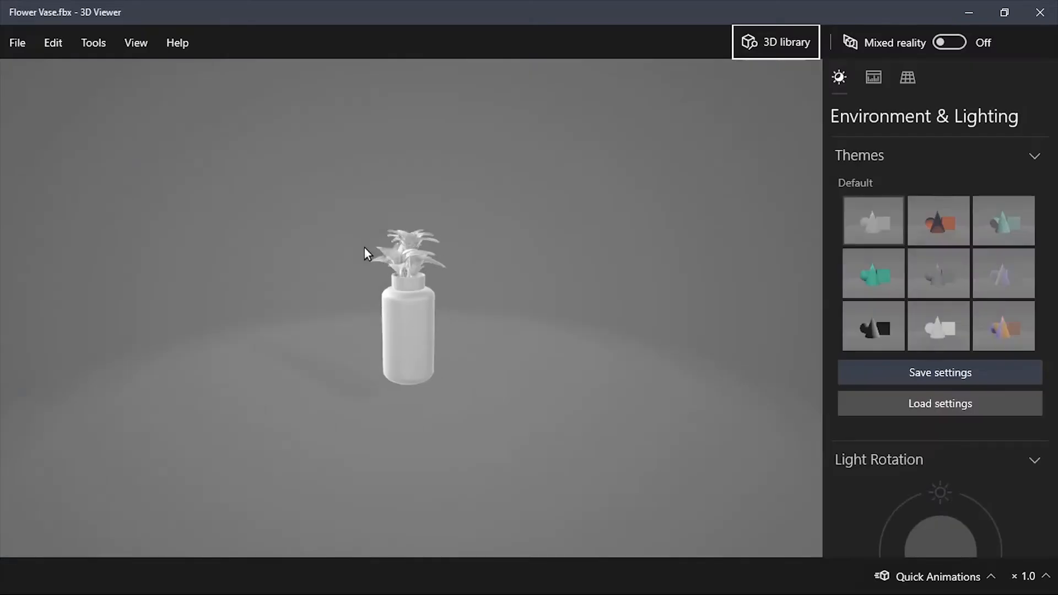
{"action": "left_click_drag", "start_coordinate": [434, 362], "coordinate": [376, 312]}
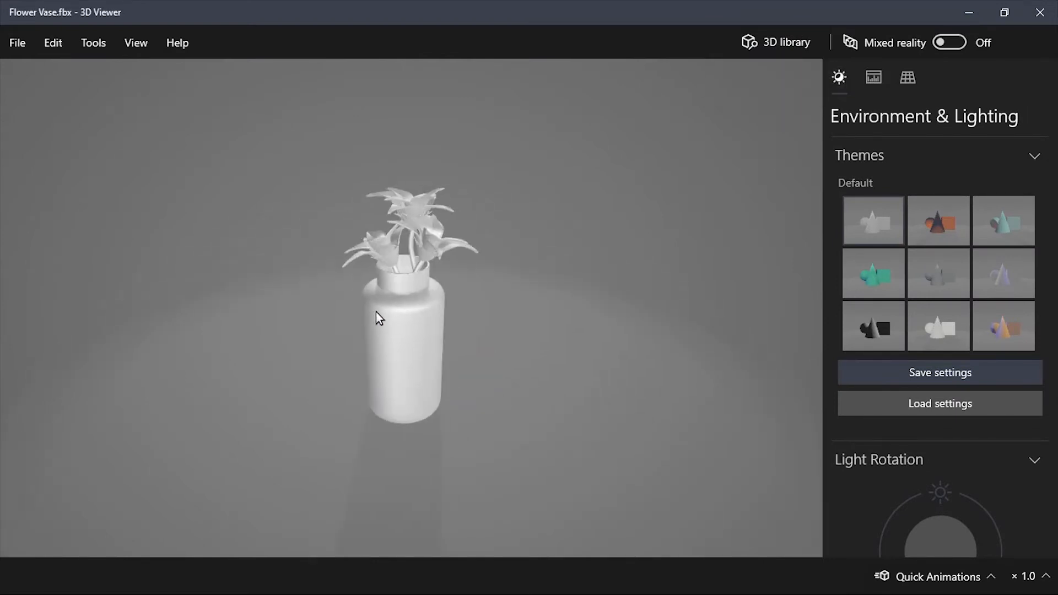
{"action": "key", "text": "alt"}
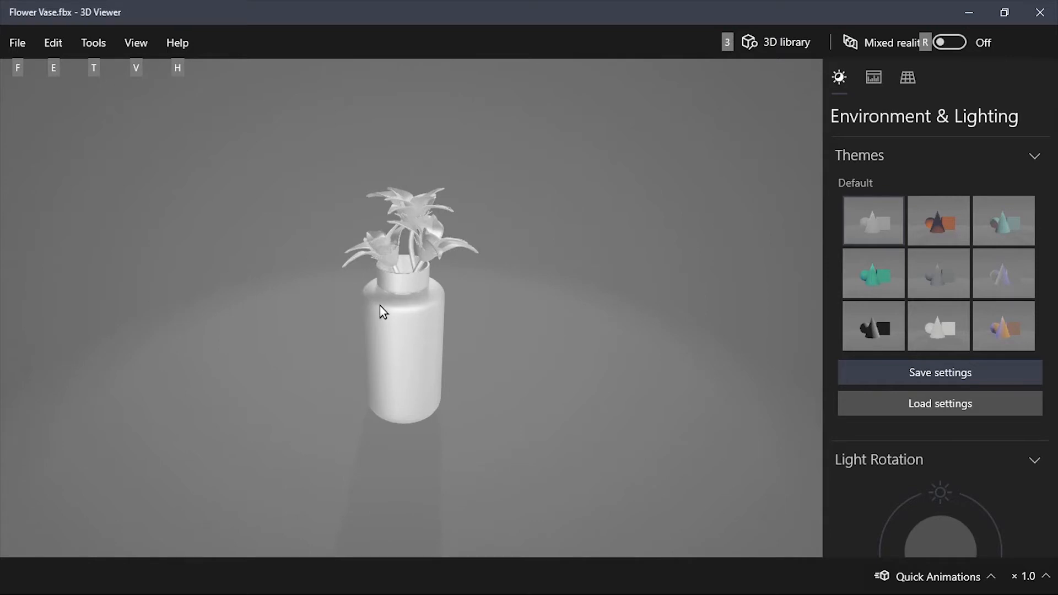
{"action": "left_click_drag", "start_coordinate": [379, 306], "coordinate": [440, 253]}
{"action": "scroll", "coordinate": [418, 306], "scroll_direction": "up", "scroll_amount": 2}
{"action": "left_click_drag", "start_coordinate": [482, 304], "coordinate": [451, 309]}
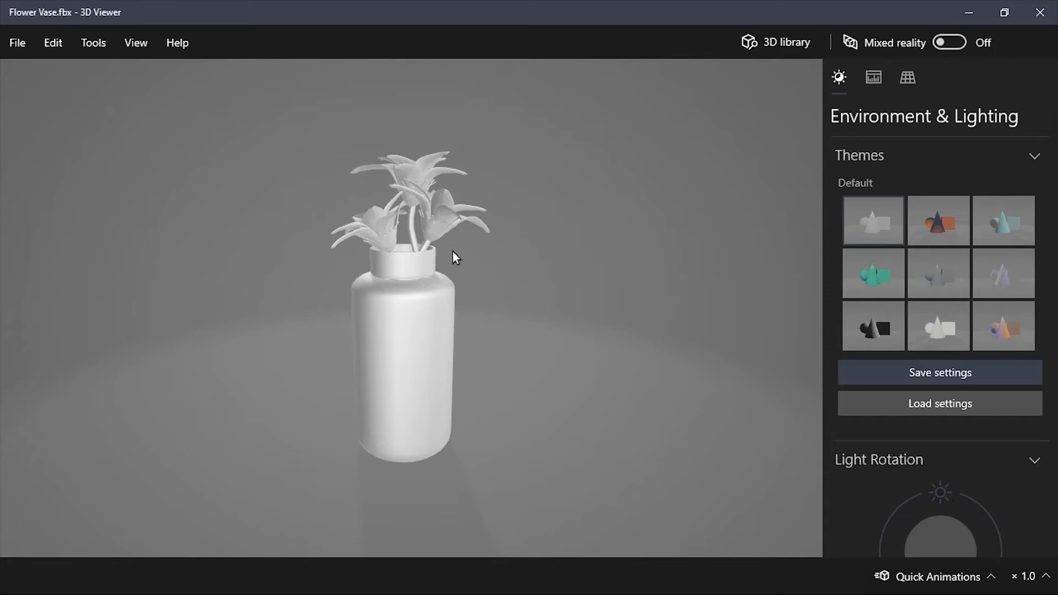
{"action": "left_click_drag", "start_coordinate": [461, 307], "coordinate": [389, 284]}
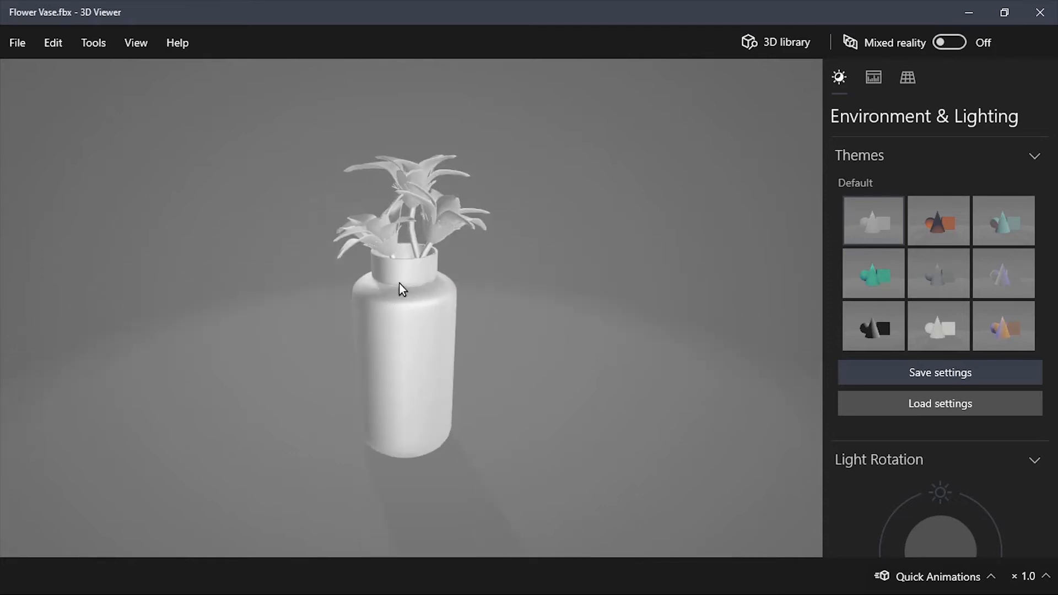
Step: Examine the bottle's neck up close and the whole vase from above and the side, and close 3D Viewer
{"action": "double_click", "coordinate": [413, 277]}
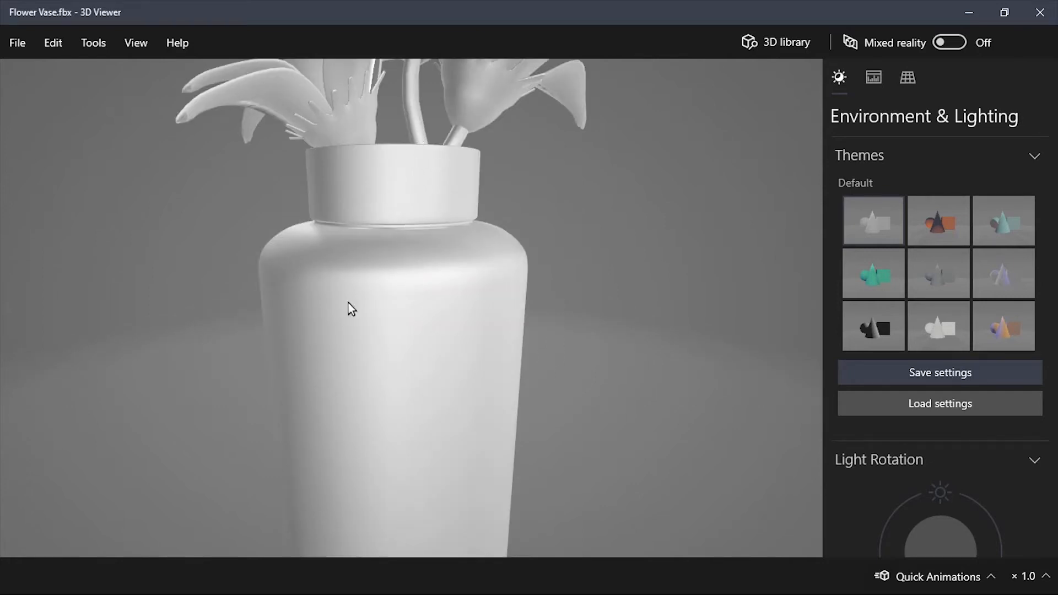
{"action": "scroll", "coordinate": [371, 325], "scroll_direction": "down", "scroll_amount": 5}
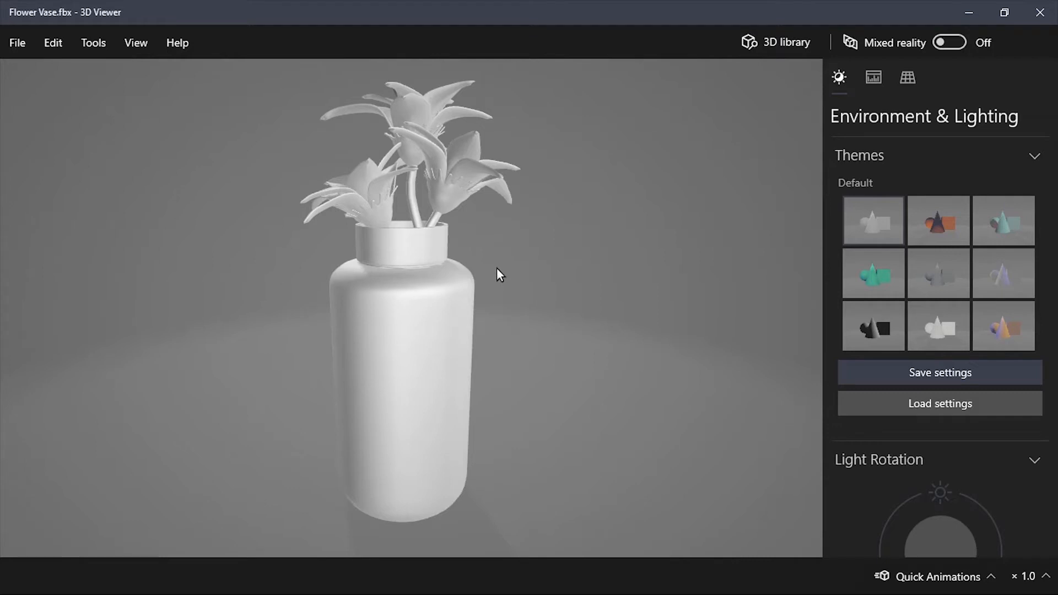
{"action": "left_click_drag", "start_coordinate": [496, 270], "coordinate": [497, 309]}
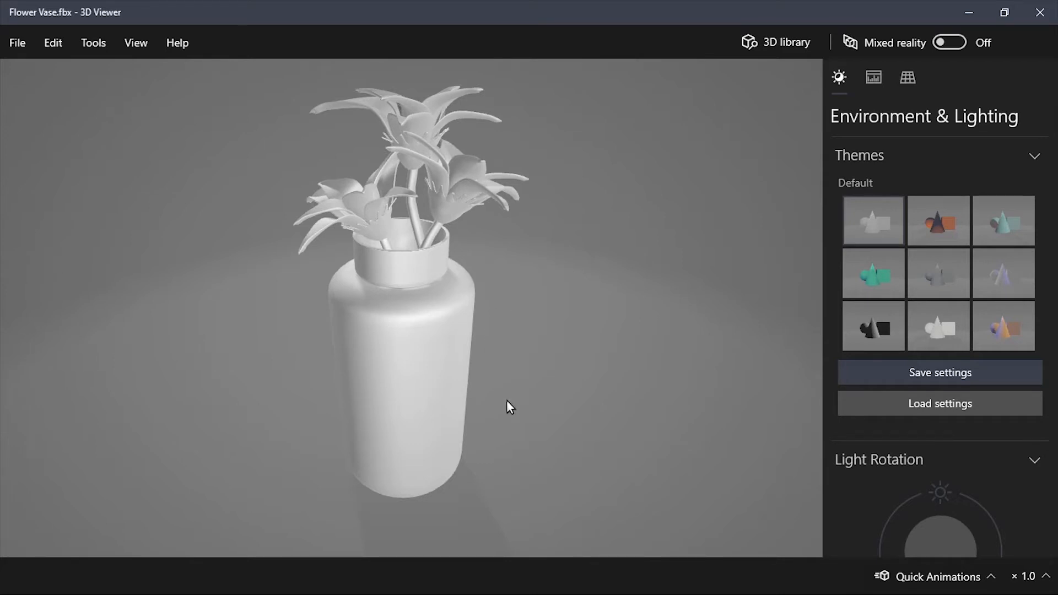
{"action": "left_click_drag", "start_coordinate": [507, 413], "coordinate": [438, 229]}
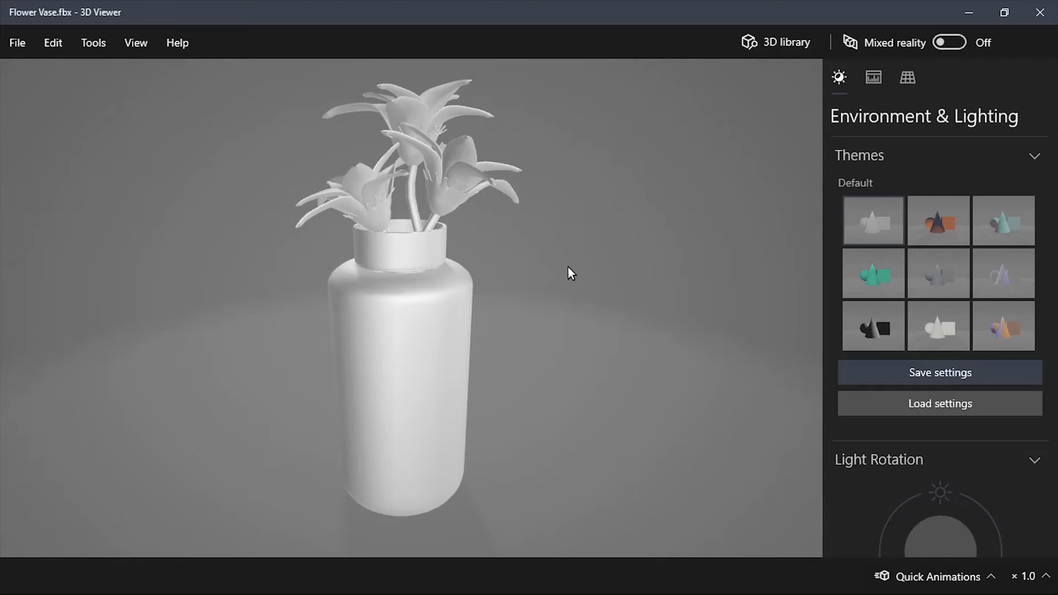
{"action": "left_click_drag", "start_coordinate": [535, 269], "coordinate": [514, 341]}
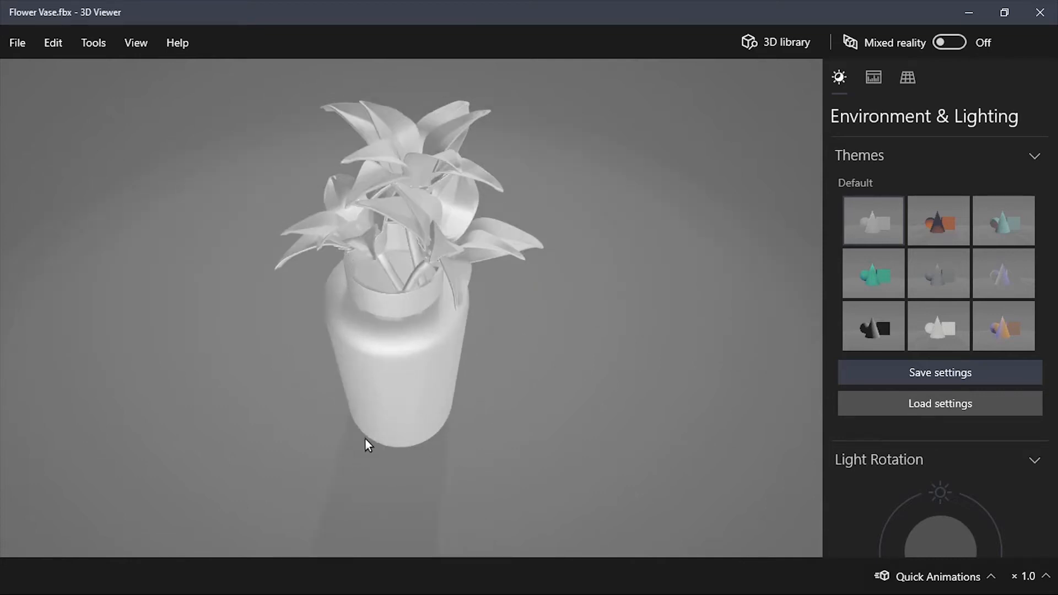
{"action": "left_click_drag", "start_coordinate": [368, 324], "coordinate": [451, 260]}
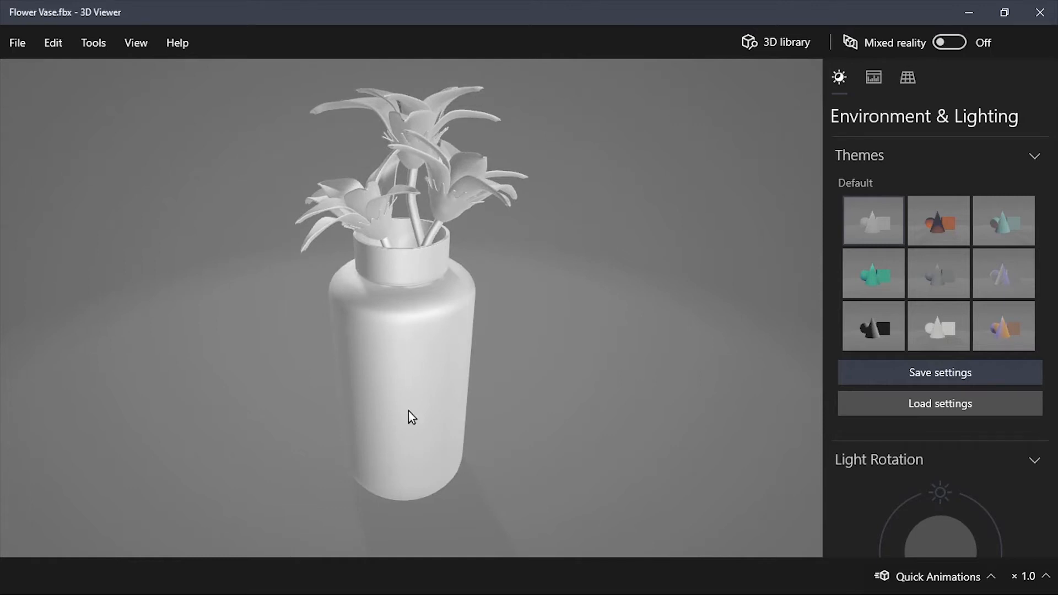
{"action": "left_click_drag", "start_coordinate": [411, 460], "coordinate": [416, 405]}
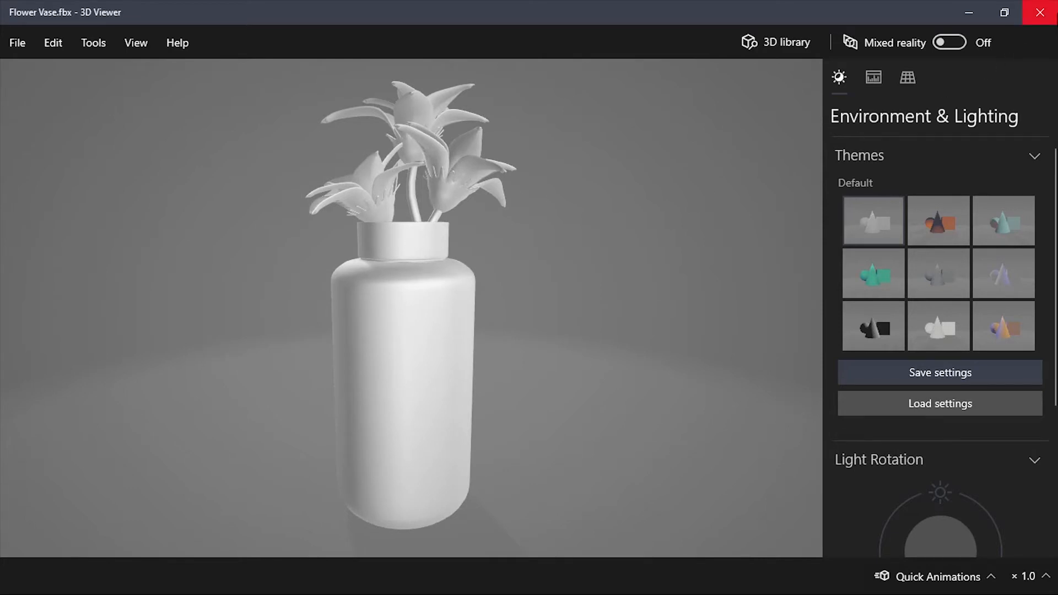
{"action": "left_click", "coordinate": [1041, 12]}
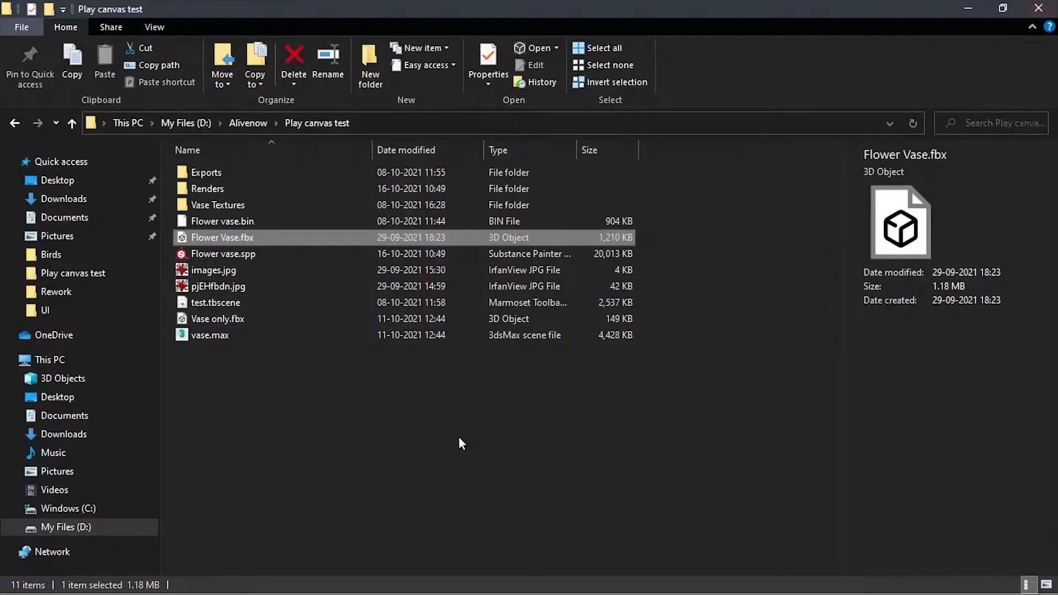
Step: Open the Vase Textures folder and switch to the Flower Vase scene in the PlayCanvas editor
{"action": "left_click", "coordinate": [386, 406]}
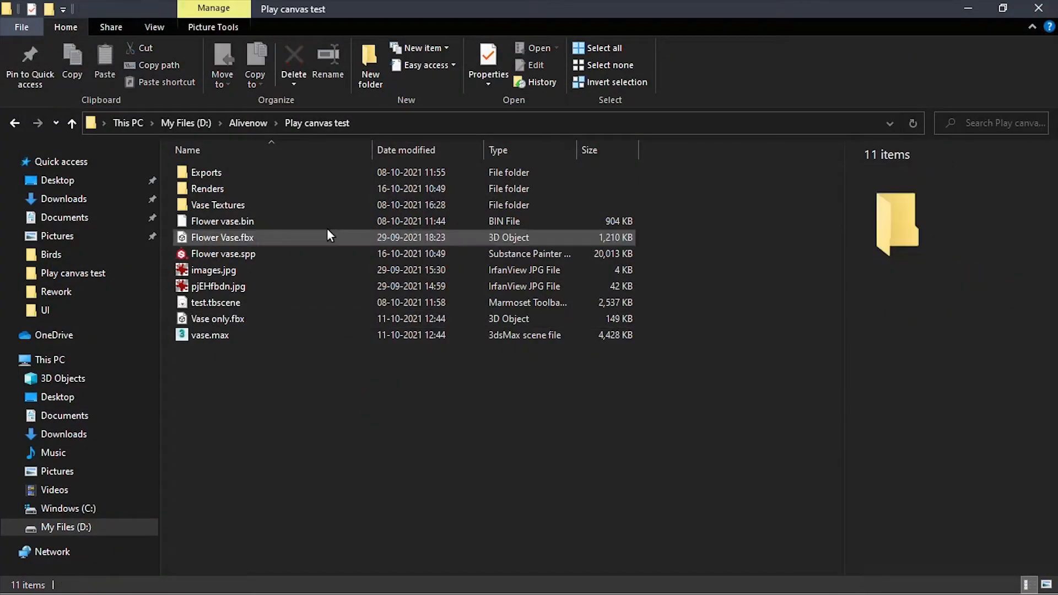
{"action": "double_click", "coordinate": [247, 203]}
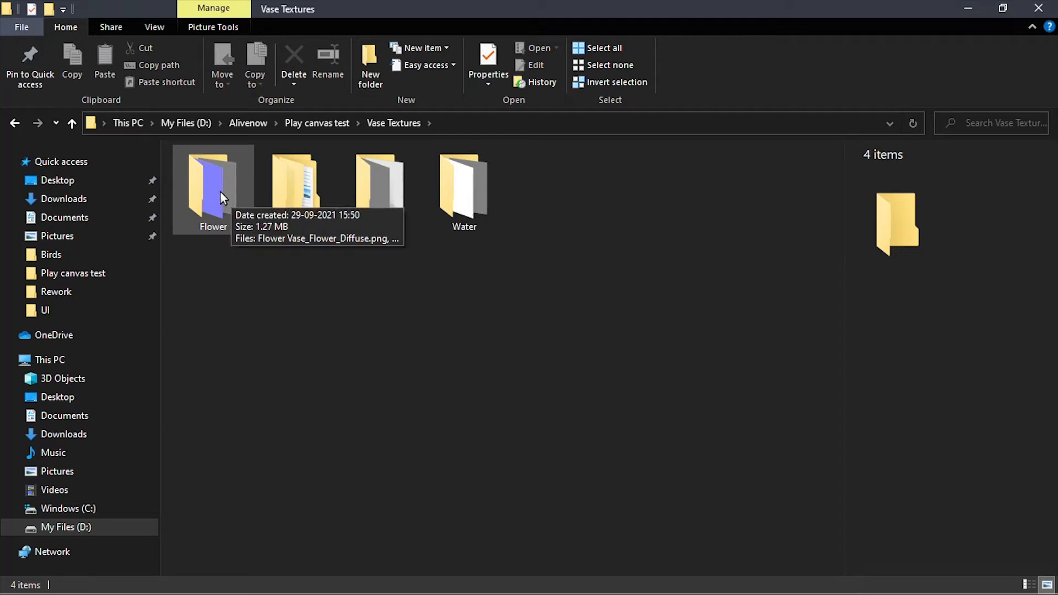
{"action": "key", "text": "alt+Tab"}
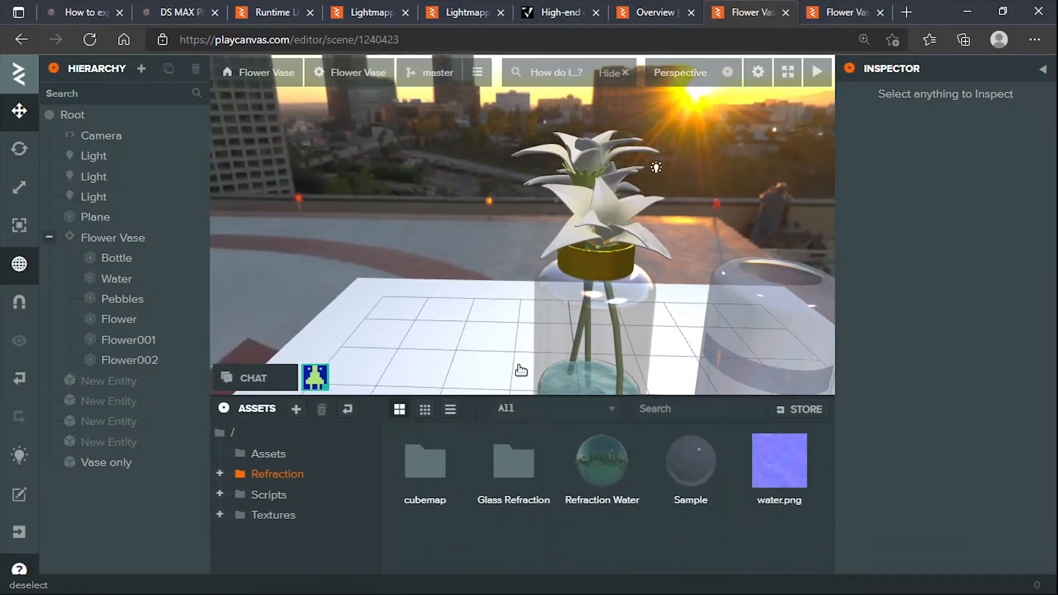
Step: Enlarge the asset browser, select the Refraction Water material, and examine its Ambient, Diffuse and Specular settings
{"action": "left_click_drag", "start_coordinate": [521, 395], "coordinate": [524, 326]}
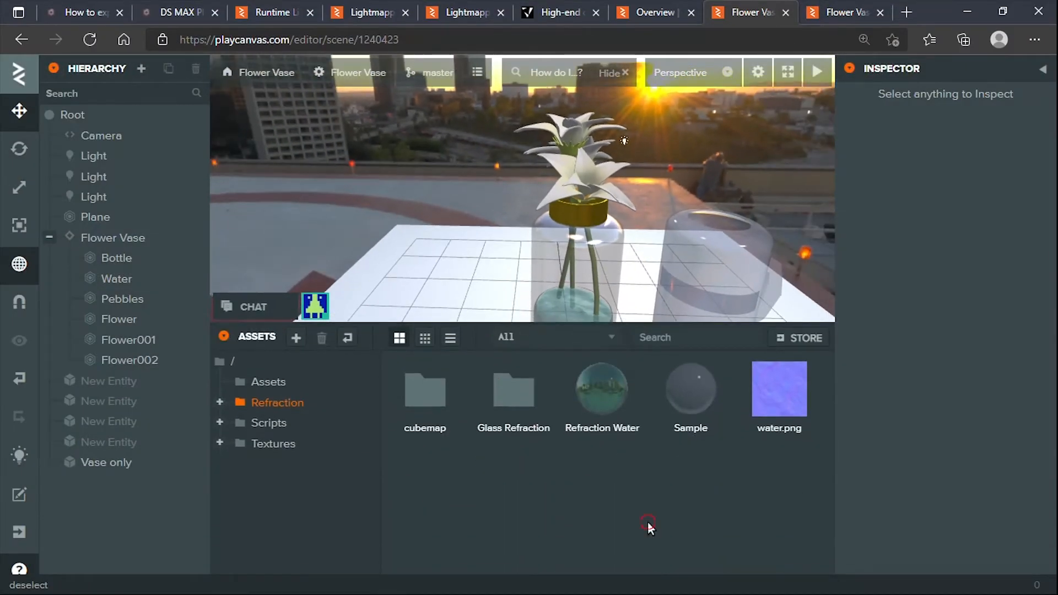
{"action": "left_click", "coordinate": [596, 418]}
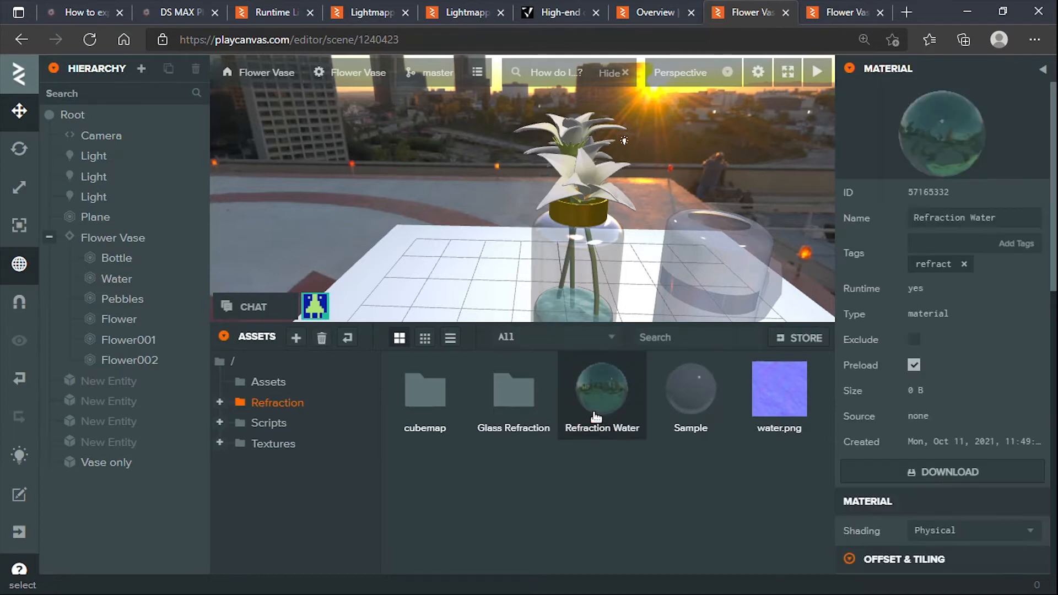
{"action": "scroll", "coordinate": [871, 395], "scroll_direction": "down", "scroll_amount": 5}
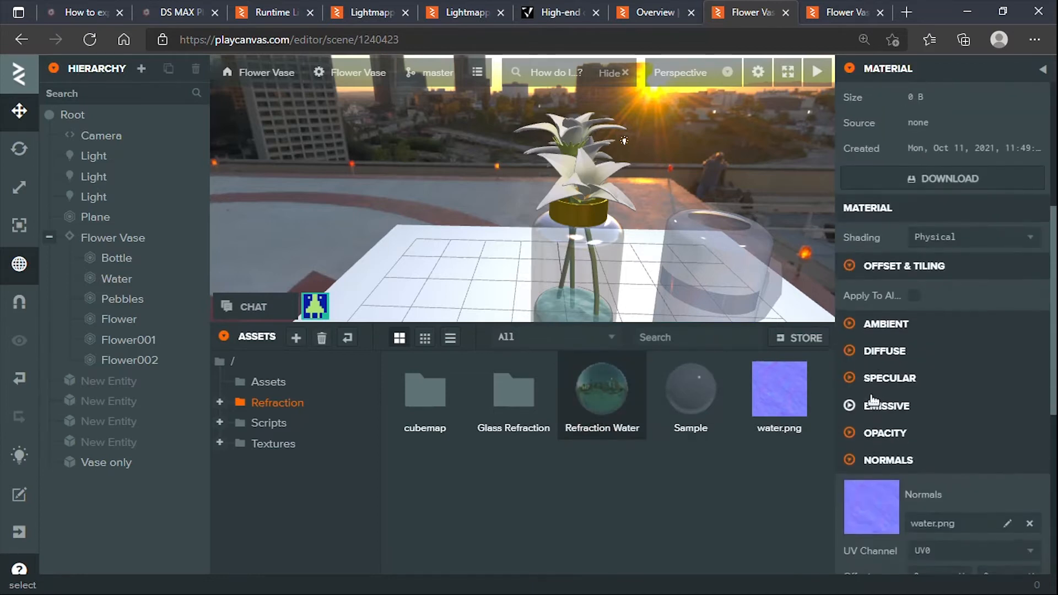
{"action": "left_click", "coordinate": [860, 325]}
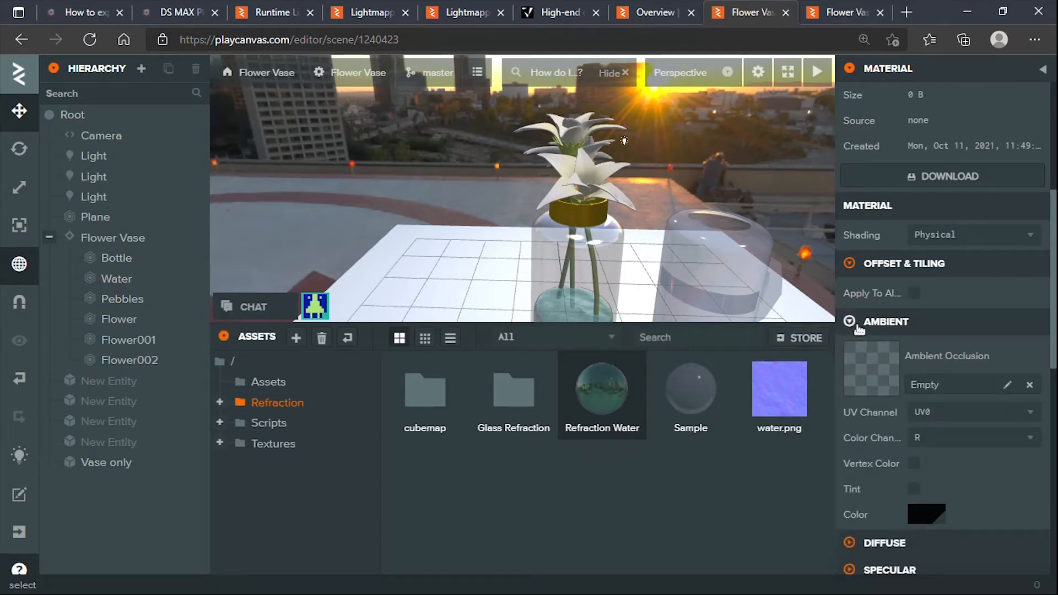
{"action": "scroll", "coordinate": [855, 331], "scroll_direction": "down", "scroll_amount": 3}
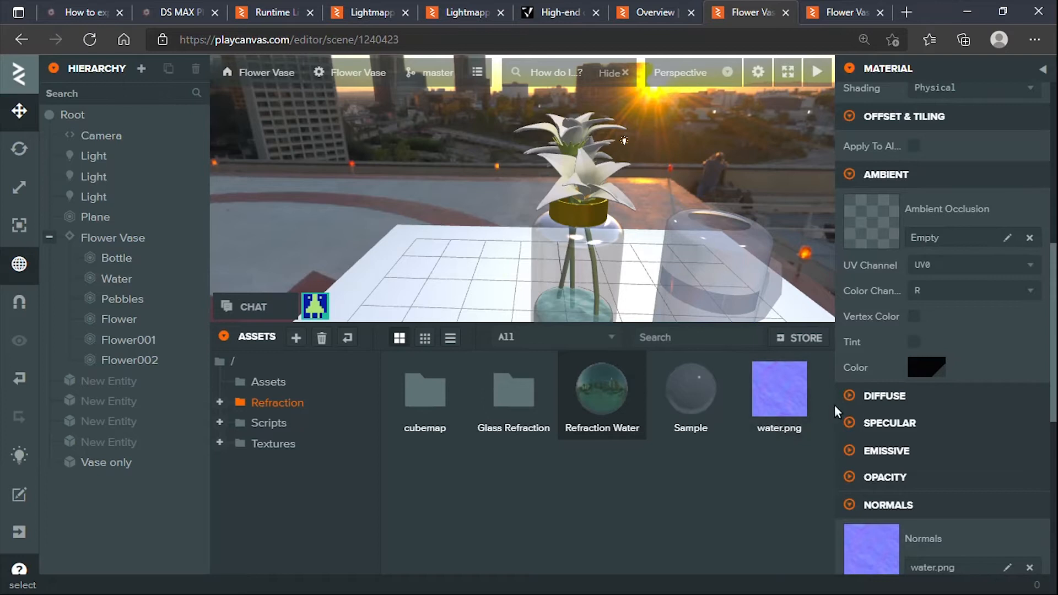
{"action": "left_click", "coordinate": [859, 393]}
{"action": "scroll", "coordinate": [865, 357], "scroll_direction": "down", "scroll_amount": 4}
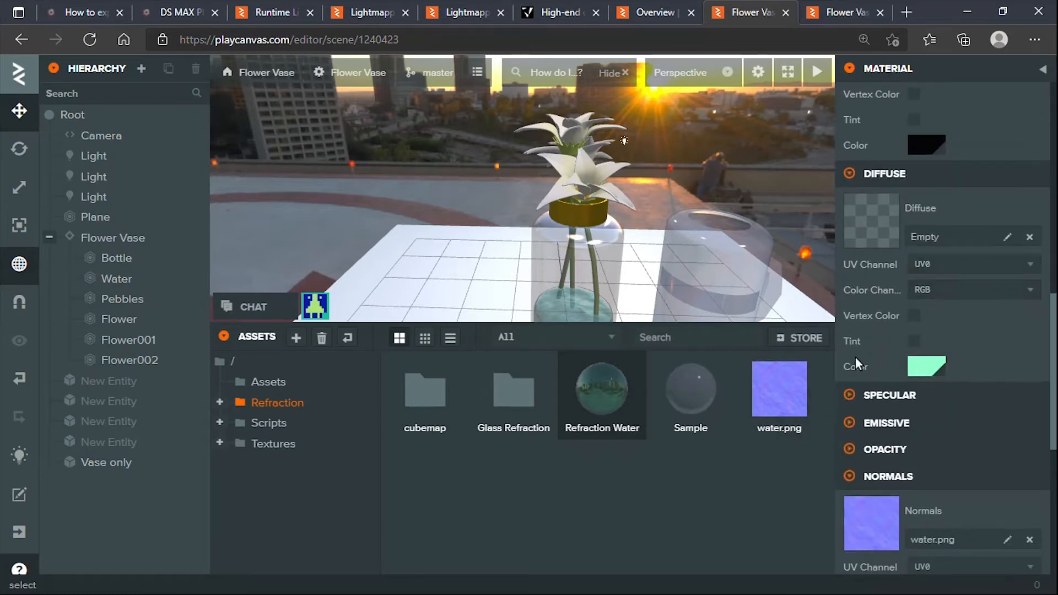
{"action": "left_click", "coordinate": [852, 395]}
{"action": "scroll", "coordinate": [852, 388], "scroll_direction": "down", "scroll_amount": 5}
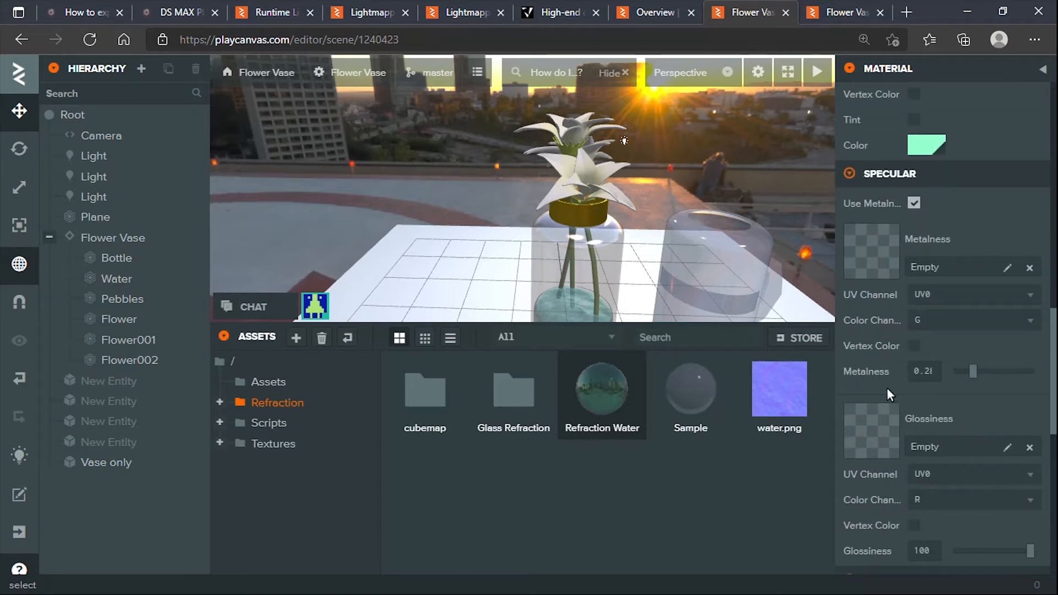
Step: Disable metalness on the Refraction Water material to compare the specular settings and water appearance, and enable it again
{"action": "left_click", "coordinate": [912, 204]}
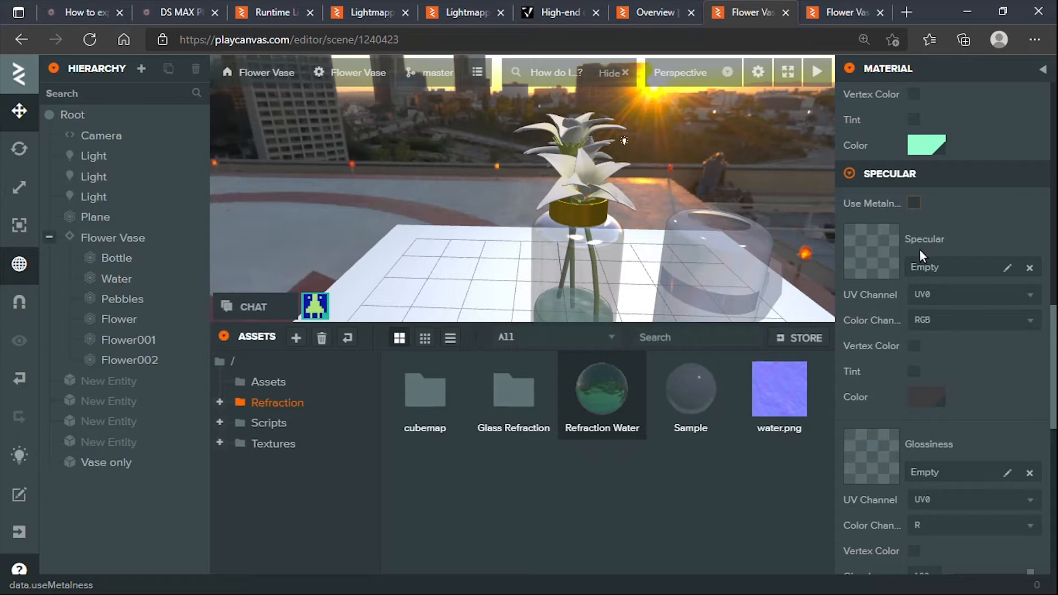
{"action": "scroll", "coordinate": [891, 561], "scroll_direction": "down", "scroll_amount": 3}
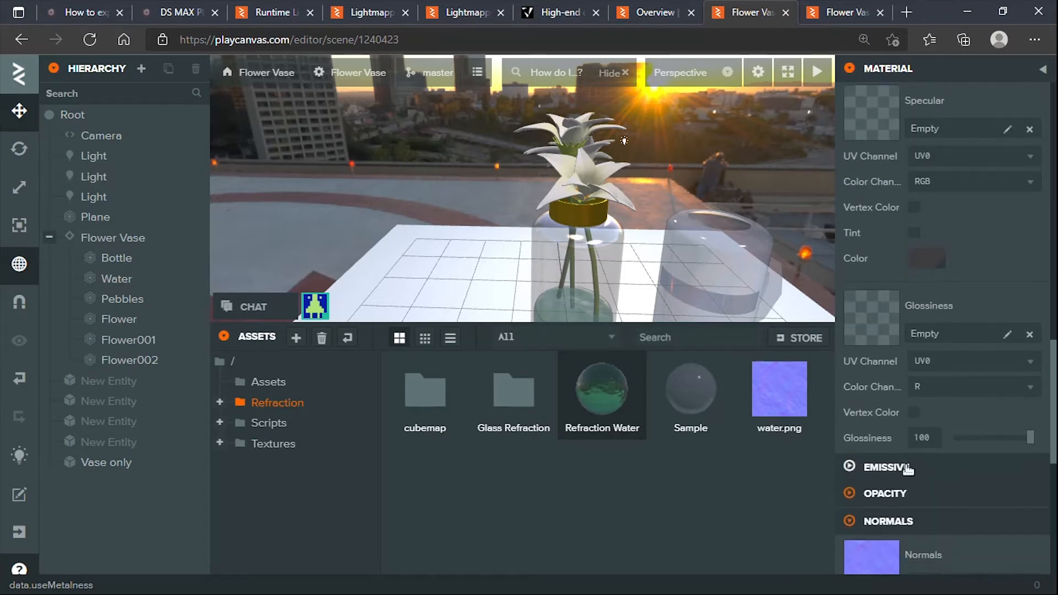
{"action": "scroll", "coordinate": [913, 310], "scroll_direction": "up", "scroll_amount": 3}
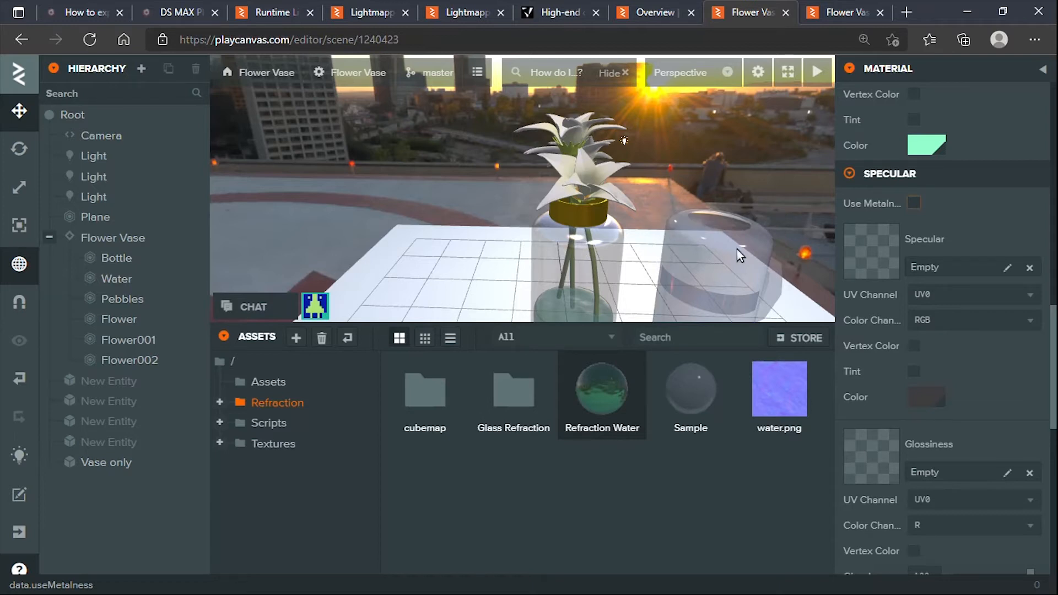
{"action": "left_click", "coordinate": [914, 204]}
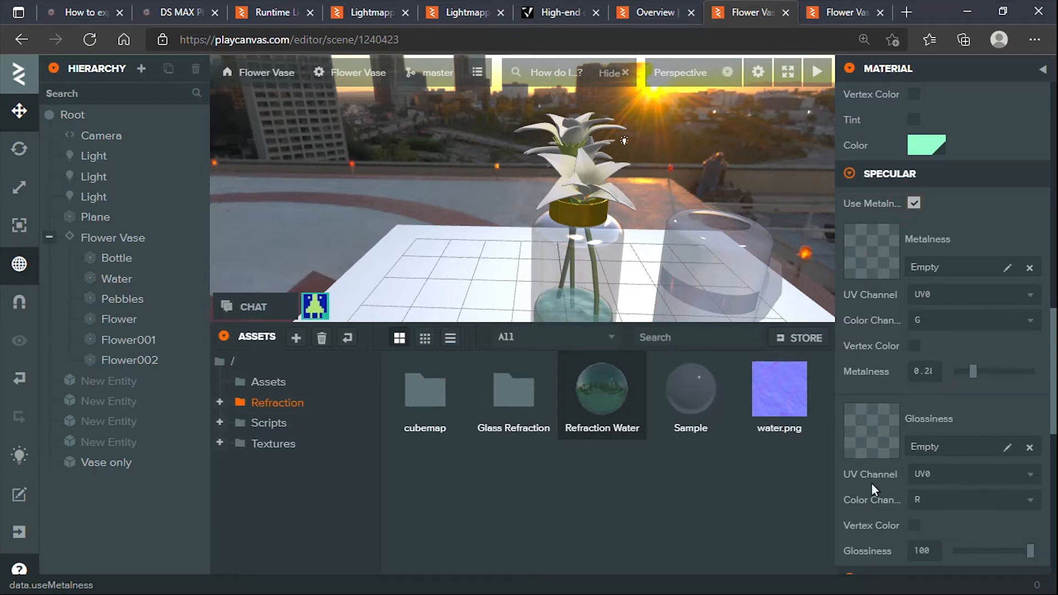
Step: Check the material's glossiness settings and view the vase and mug in the scene from a higher angle
{"action": "scroll", "coordinate": [871, 464], "scroll_direction": "down", "scroll_amount": 3}
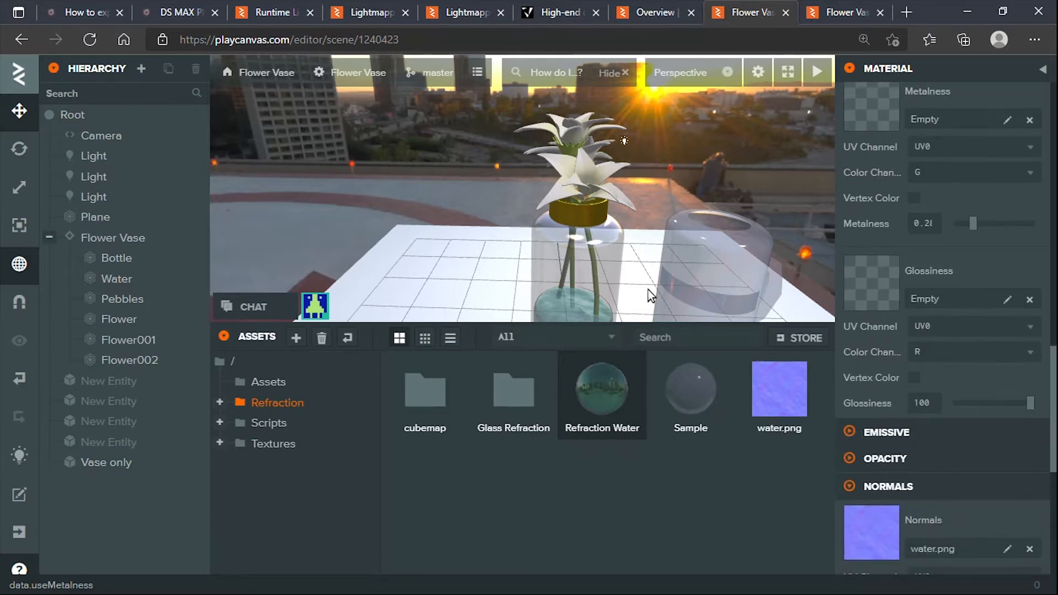
{"action": "scroll", "coordinate": [631, 265], "scroll_direction": "up", "scroll_amount": 3}
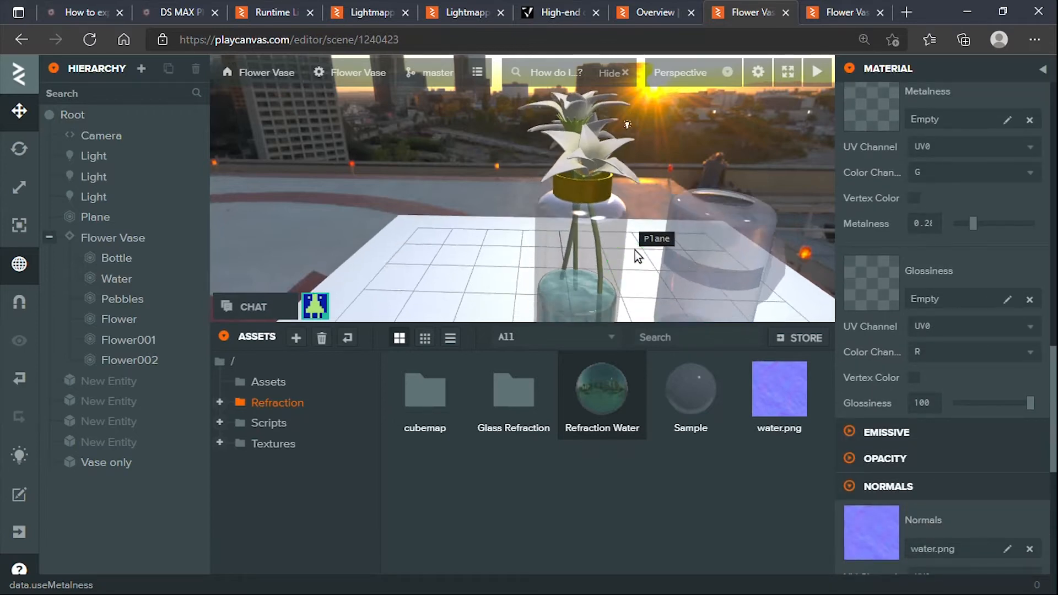
{"action": "left_click_drag", "start_coordinate": [638, 239], "coordinate": [866, 317]}
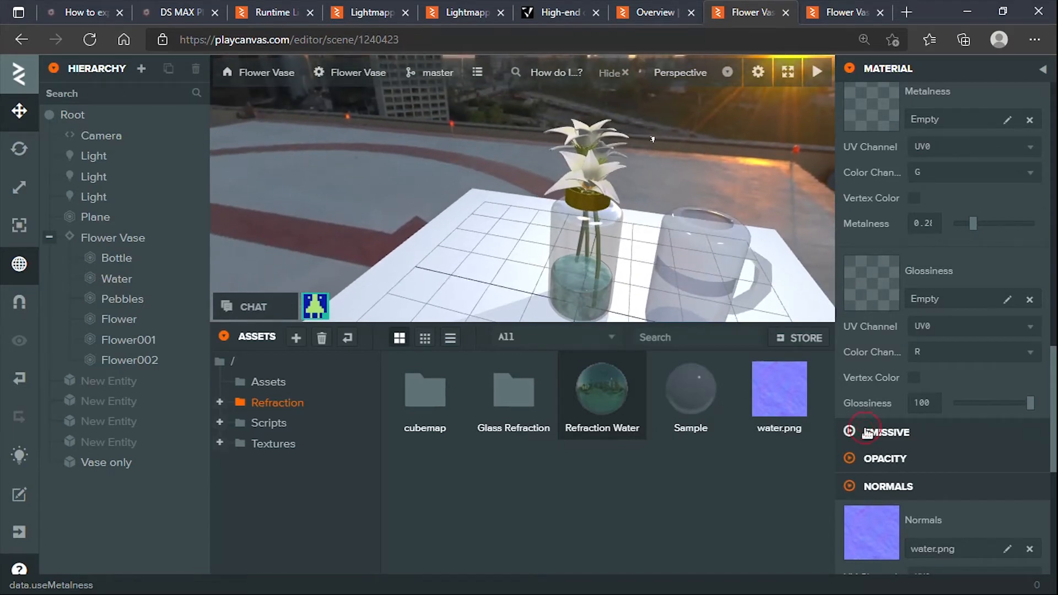
Step: Examine the Refraction Water material's Emissive and Opacity settings, including the available blend types, keeping the blend type at Alpha
{"action": "left_click", "coordinate": [871, 433]}
{"action": "scroll", "coordinate": [878, 348], "scroll_direction": "down", "scroll_amount": 2}
{"action": "scroll", "coordinate": [875, 346], "scroll_direction": "down", "scroll_amount": 2}
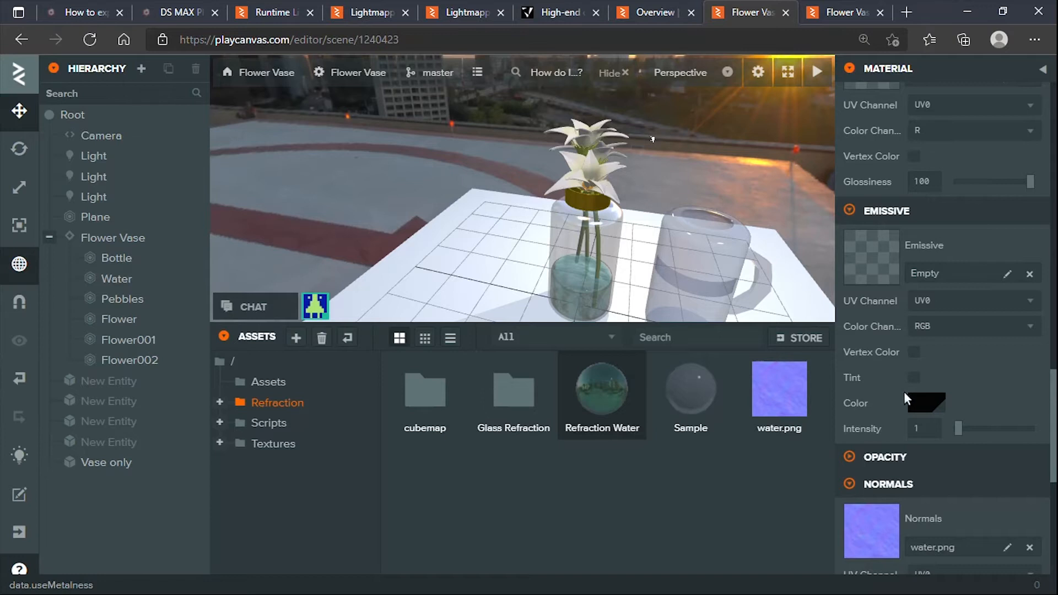
{"action": "scroll", "coordinate": [928, 406], "scroll_direction": "down", "scroll_amount": 4}
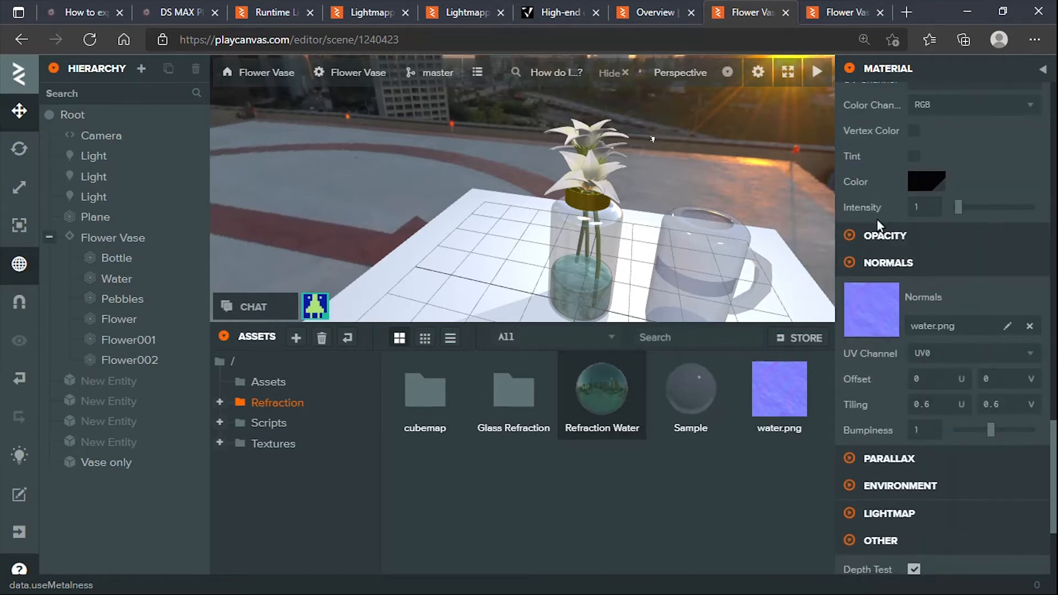
{"action": "left_click", "coordinate": [873, 242]}
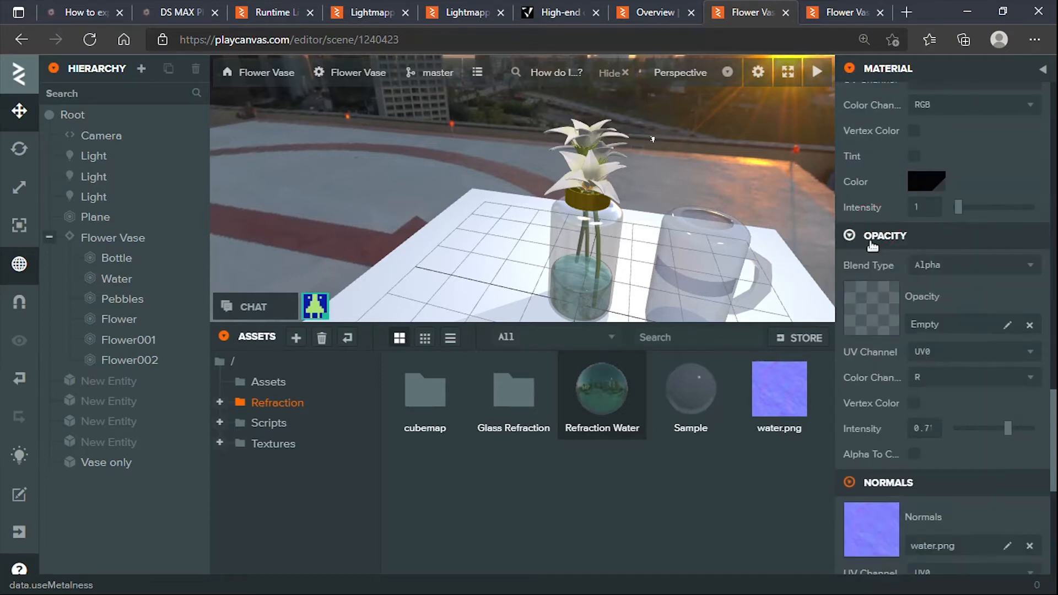
{"action": "left_click", "coordinate": [957, 263]}
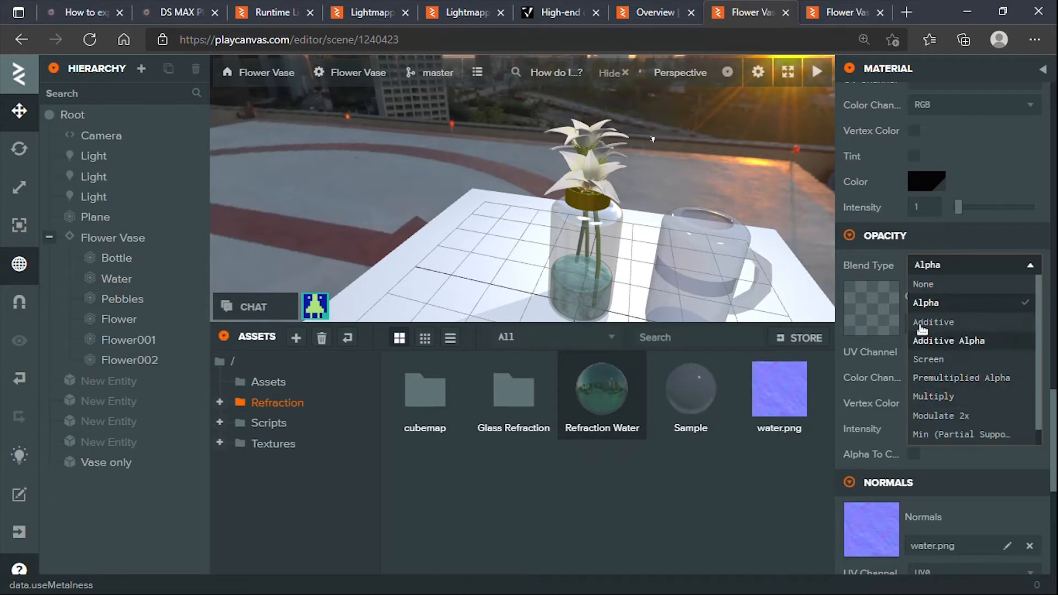
{"action": "left_click", "coordinate": [943, 274]}
{"action": "scroll", "coordinate": [871, 397], "scroll_direction": "down", "scroll_amount": 3}
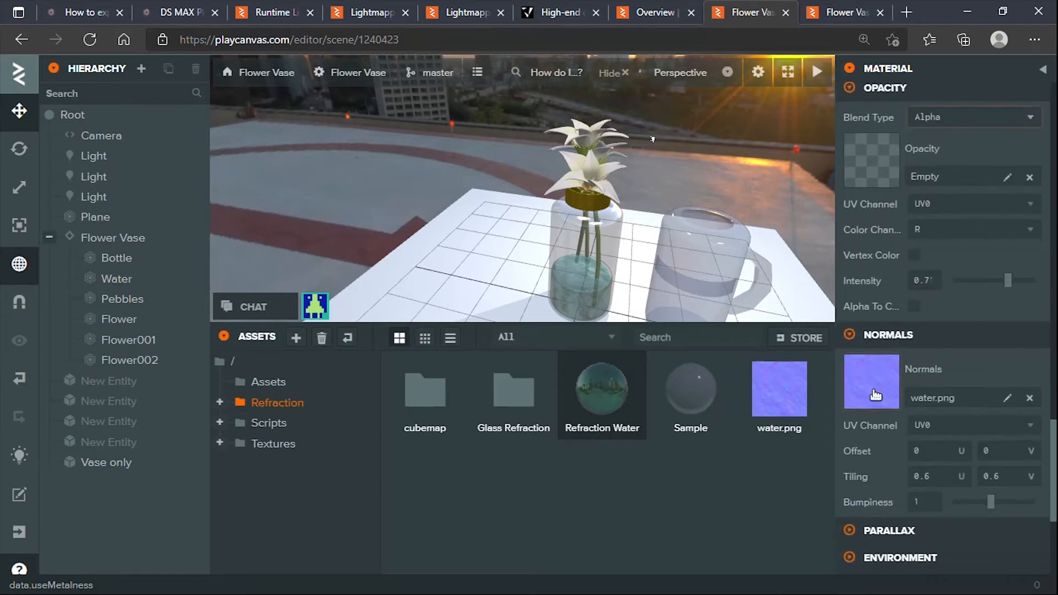
Step: Examine the material's Normals settings with the water.png map, and its Parallax and Environment settings
{"action": "scroll", "coordinate": [876, 395], "scroll_direction": "down", "scroll_amount": 1}
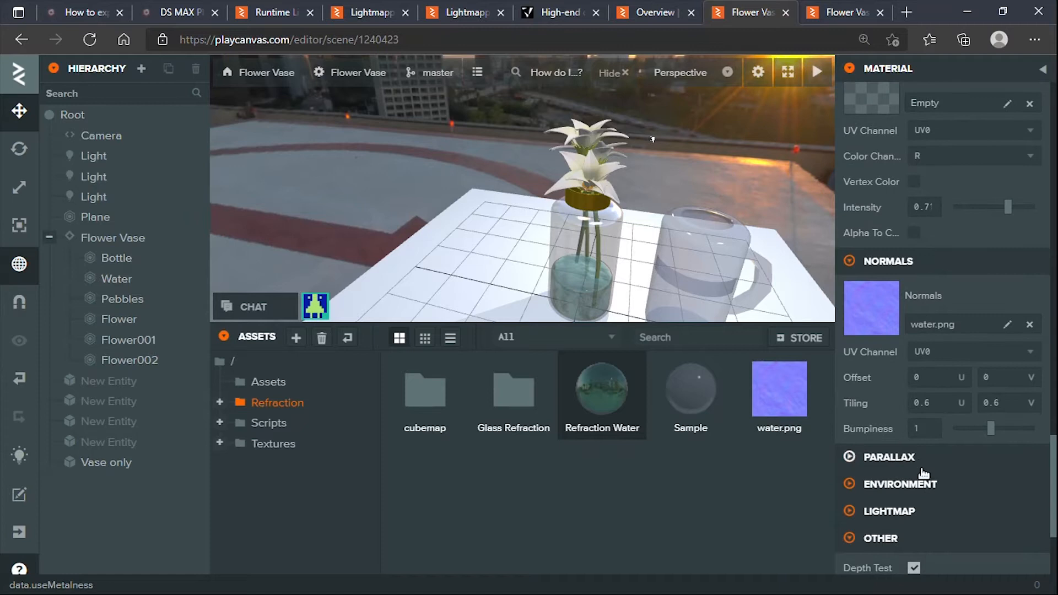
{"action": "left_click", "coordinate": [889, 457]}
{"action": "scroll", "coordinate": [893, 311], "scroll_direction": "down", "scroll_amount": 3}
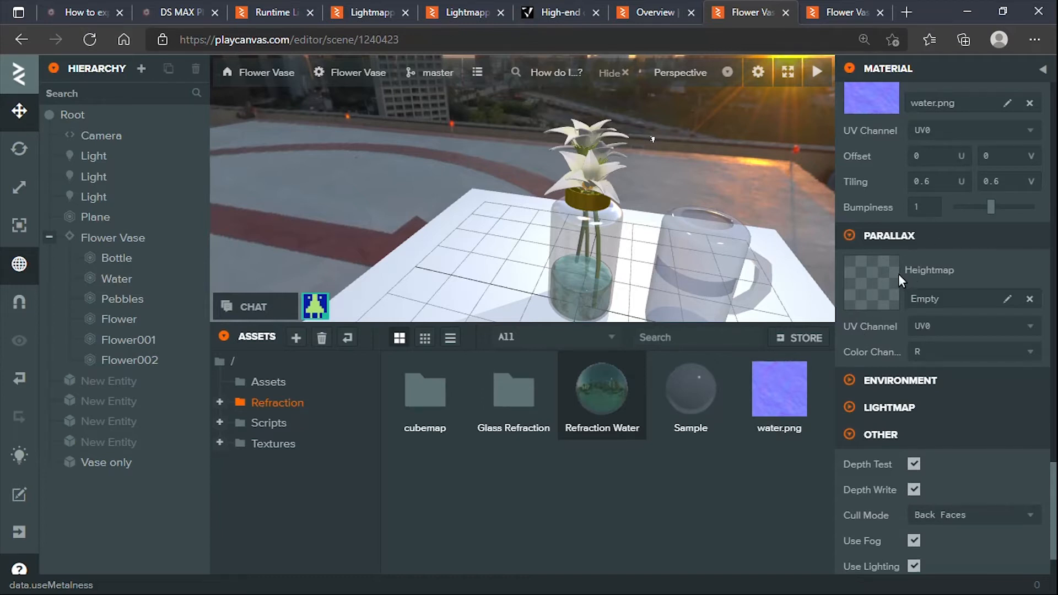
{"action": "scroll", "coordinate": [875, 312], "scroll_direction": "down", "scroll_amount": 1}
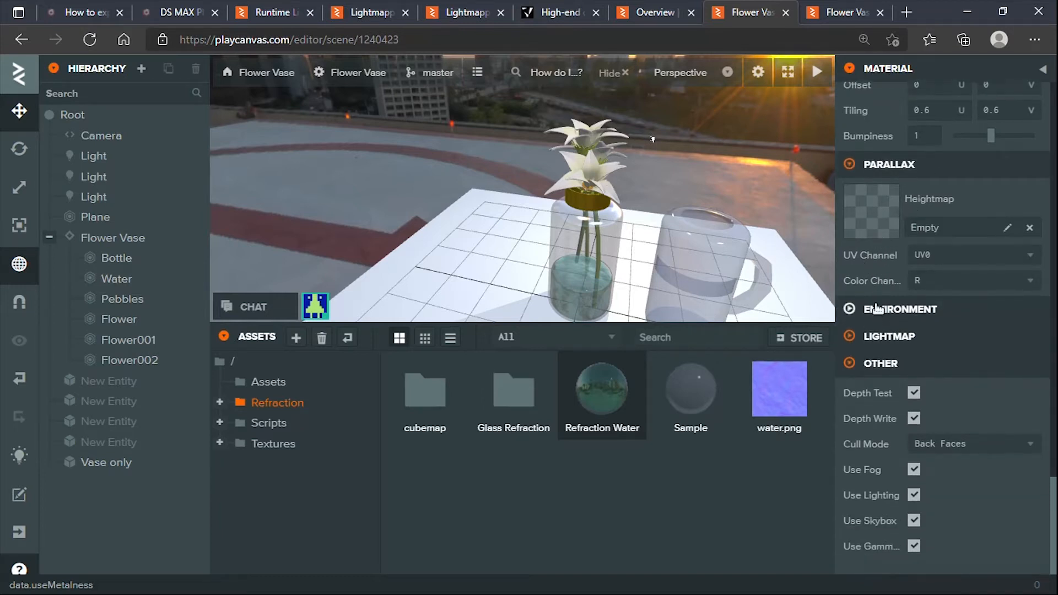
{"action": "left_click", "coordinate": [878, 309]}
{"action": "scroll", "coordinate": [871, 325], "scroll_direction": "down", "scroll_amount": 2}
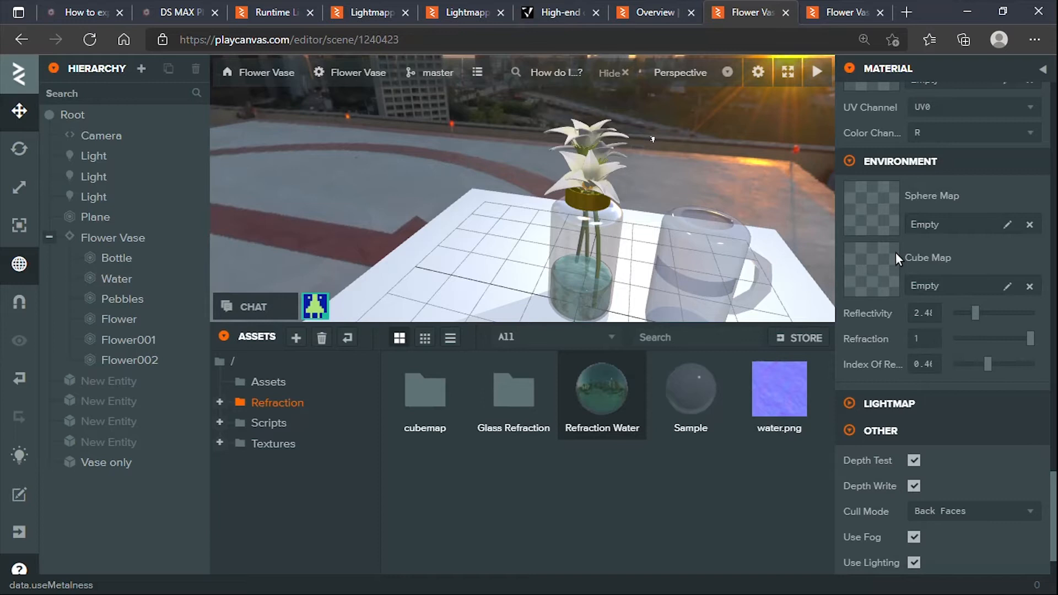
Step: Inspect the vase, the mug and their shadows on the plane from several angles and distances
{"action": "scroll", "coordinate": [713, 198], "scroll_direction": "down", "scroll_amount": 3}
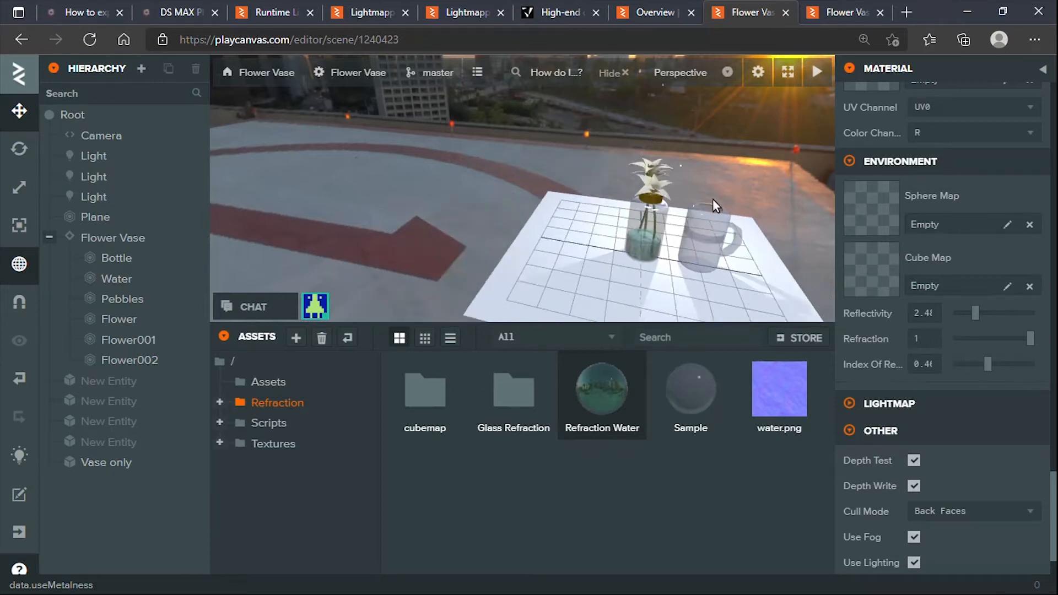
{"action": "left_click_drag", "start_coordinate": [723, 199], "coordinate": [722, 140]}
{"action": "left_click_drag", "start_coordinate": [445, 174], "coordinate": [527, 195]}
{"action": "scroll", "coordinate": [773, 241], "scroll_direction": "up", "scroll_amount": 3}
{"action": "left_click_drag", "start_coordinate": [701, 239], "coordinate": [679, 244]}
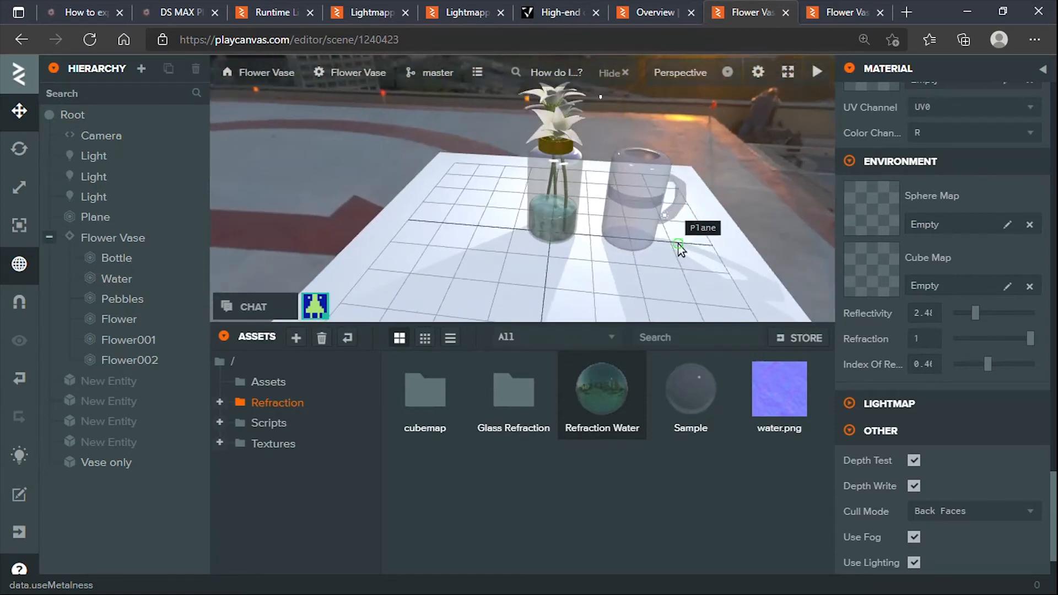
{"action": "scroll", "coordinate": [685, 261], "scroll_direction": "down", "scroll_amount": 3}
{"action": "scroll", "coordinate": [860, 339], "scroll_direction": "down", "scroll_amount": 2}
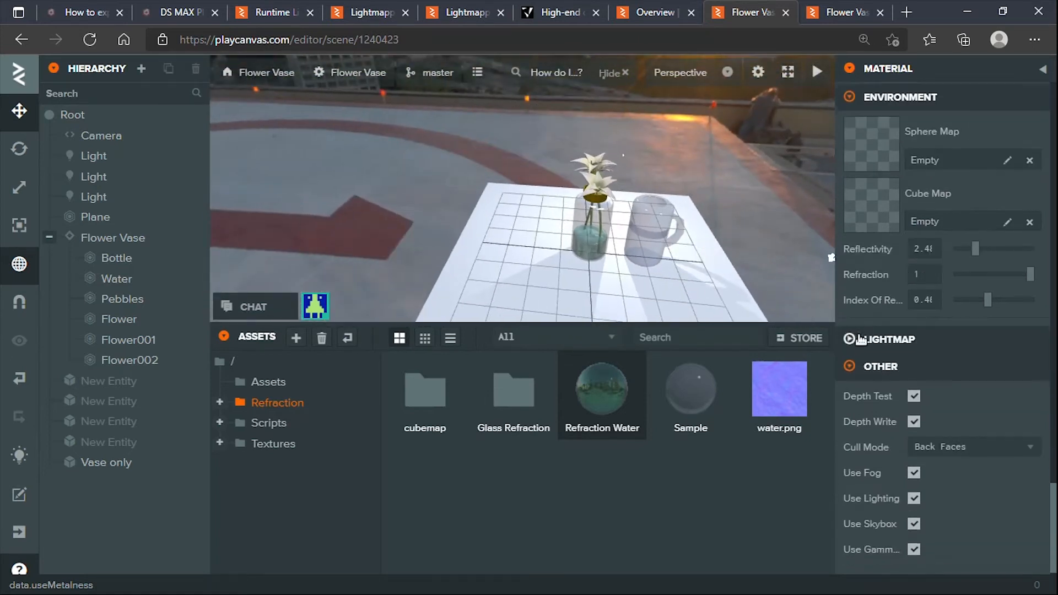
Step: Examine the material's Lightmap and Other settings, and enlarge the scene viewport by shrinking the asset browser
{"action": "left_click", "coordinate": [874, 339]}
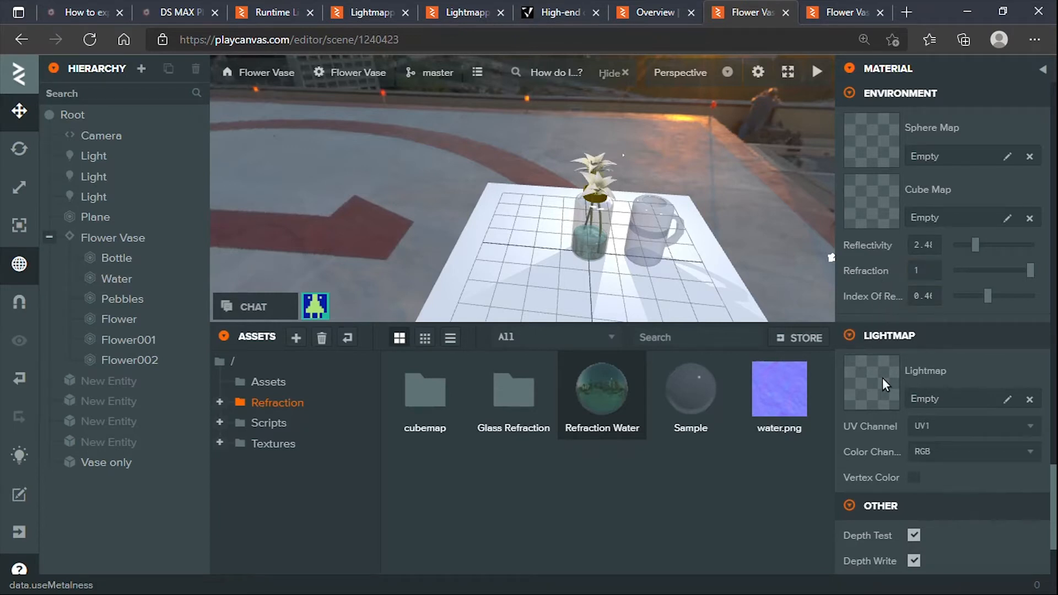
{"action": "scroll", "coordinate": [880, 274], "scroll_direction": "down", "scroll_amount": 3}
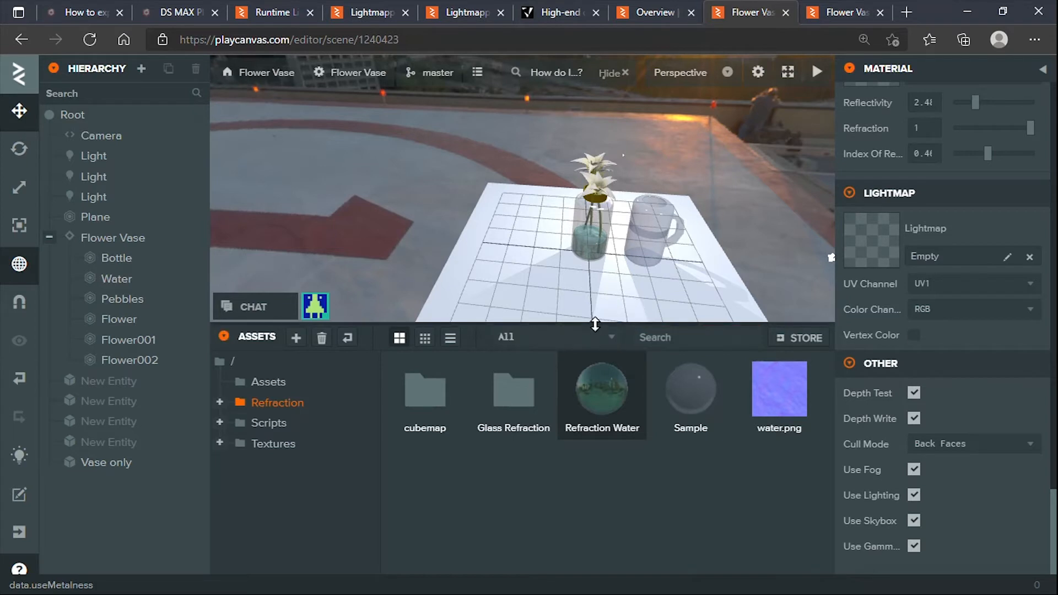
{"action": "left_click_drag", "start_coordinate": [596, 325], "coordinate": [600, 388]}
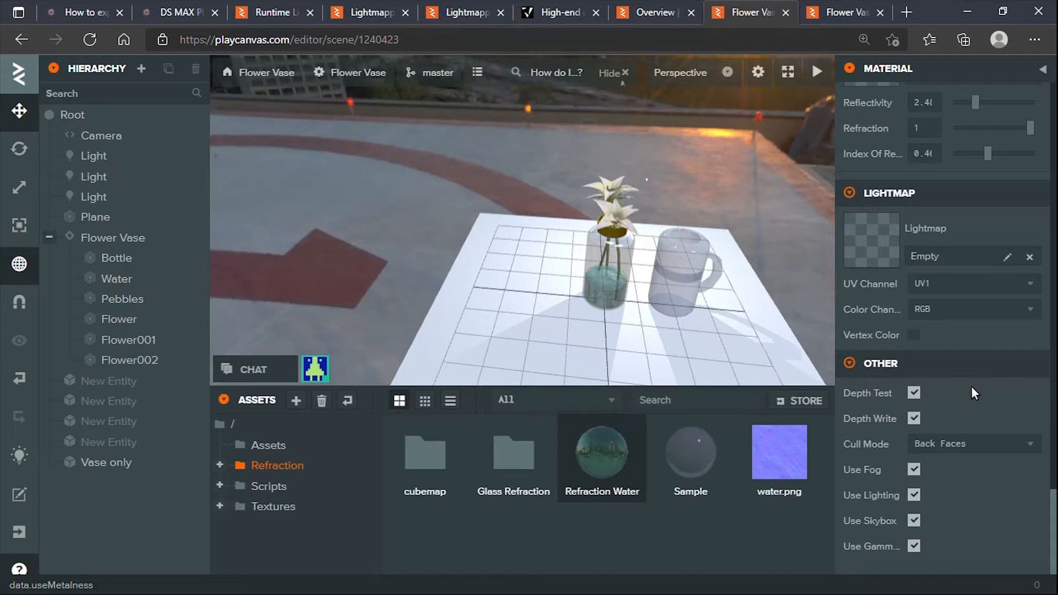
{"action": "left_click", "coordinate": [915, 393]}
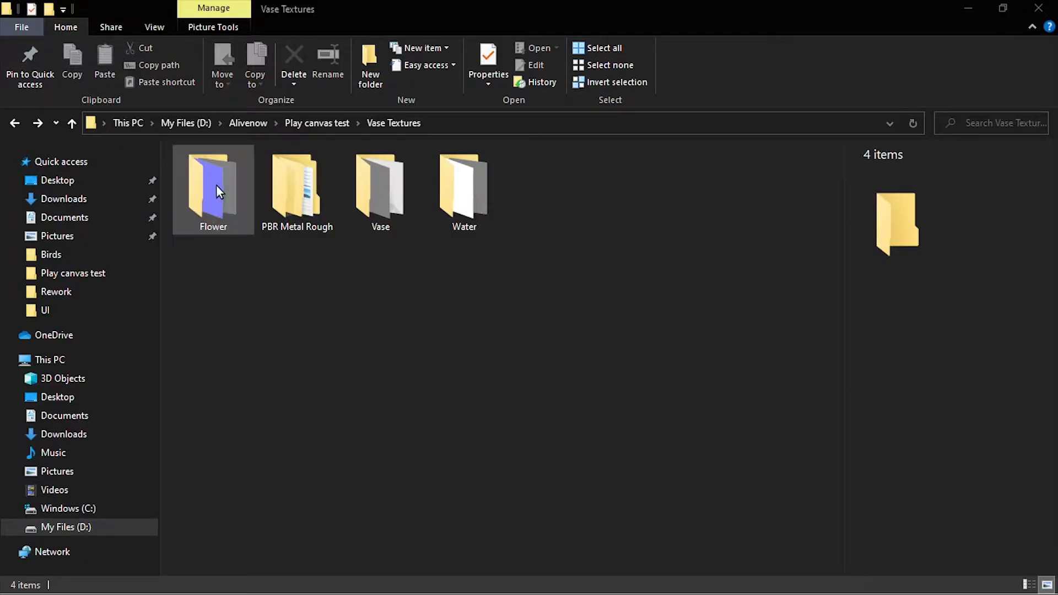
Step: In File Explorer, open the Vase subfolder of PBR Metal Rough to view the vase's texture maps
{"action": "double_click", "coordinate": [260, 173]}
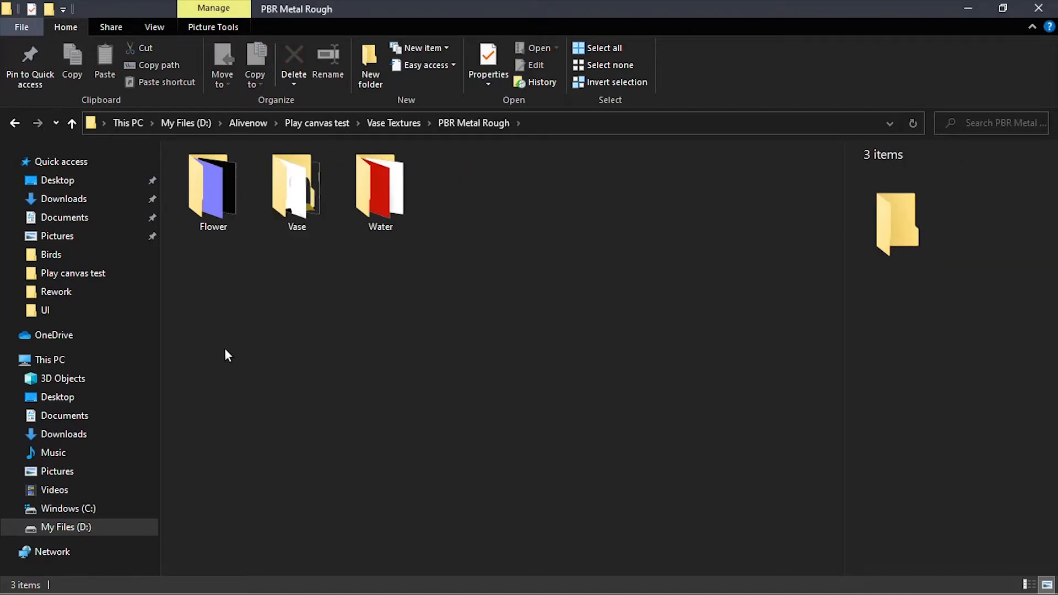
{"action": "double_click", "coordinate": [266, 206]}
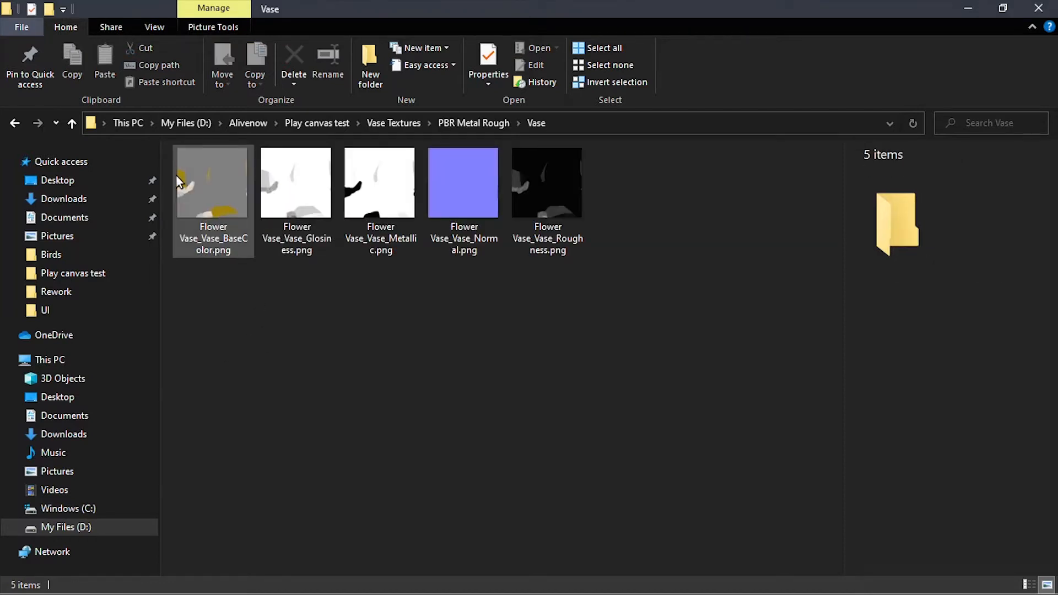
Step: Select the vase's BaseColor map, and view the Metallic, Normal and Roughness maps in the photo viewer
{"action": "left_click", "coordinate": [235, 229]}
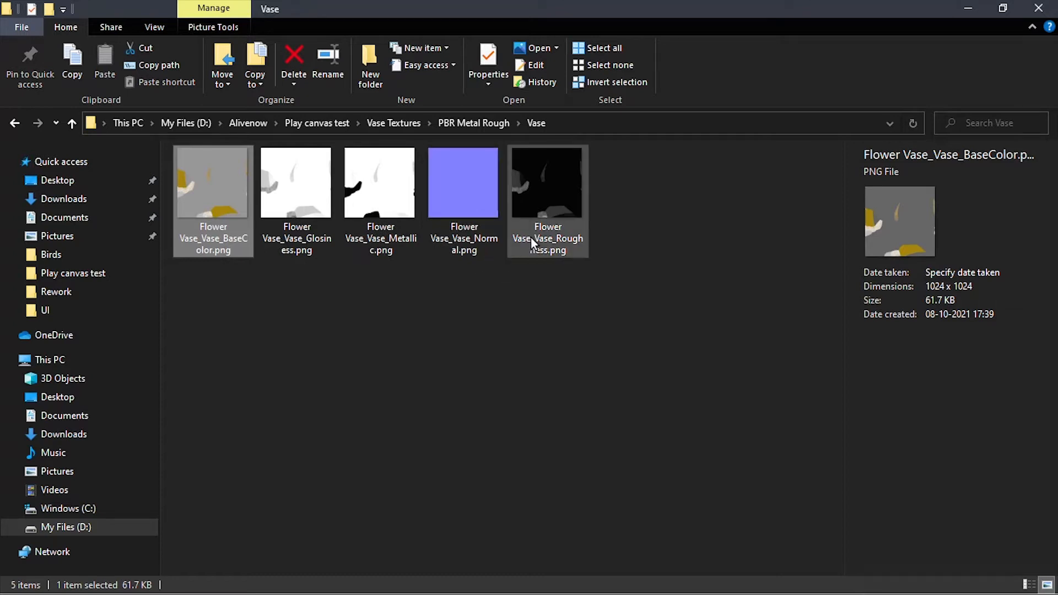
{"action": "double_click", "coordinate": [390, 201]}
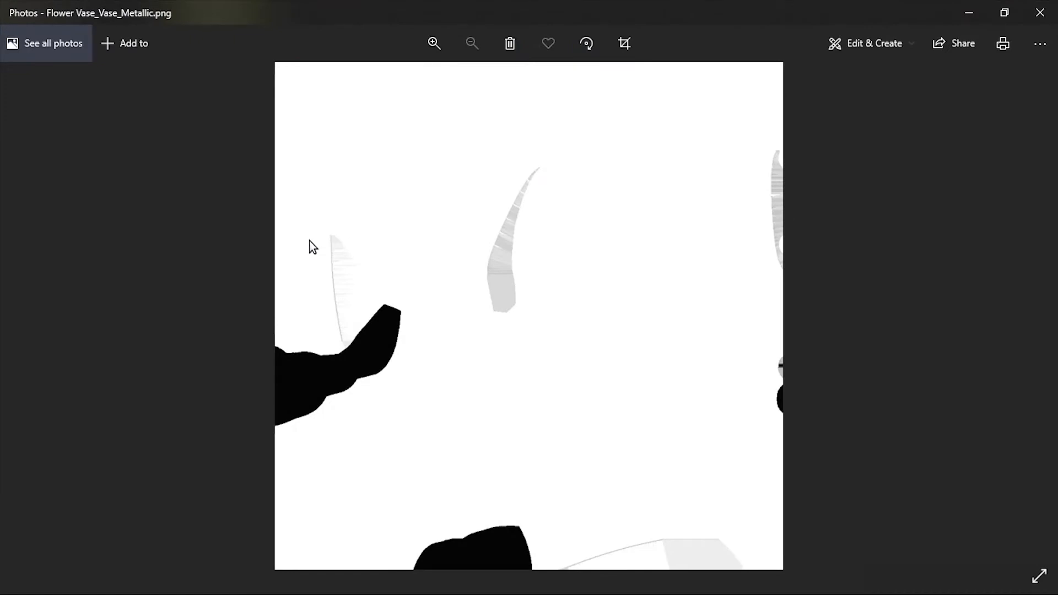
{"action": "key", "text": "Right"}
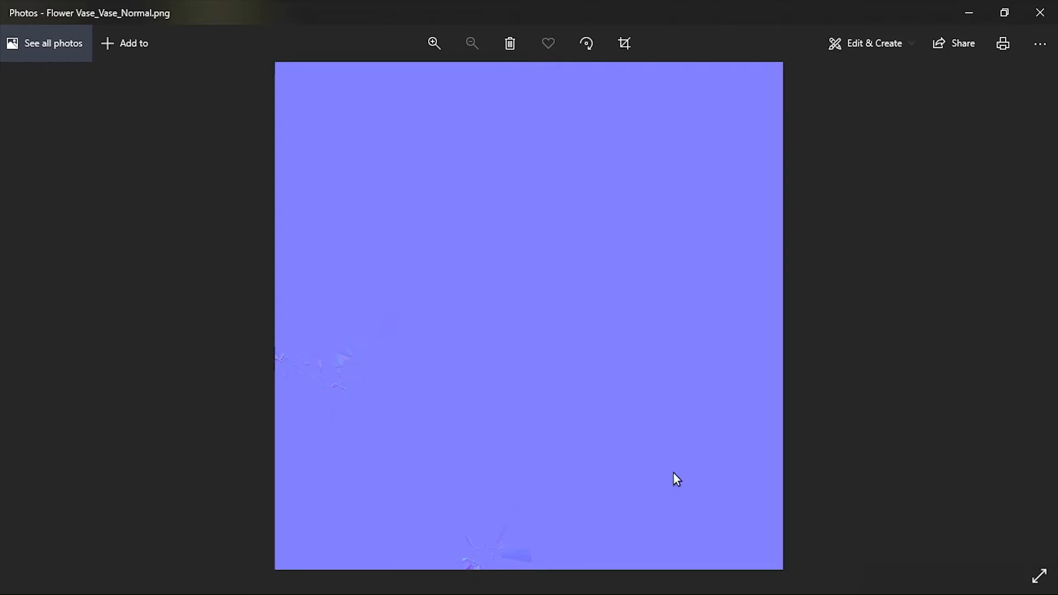
{"action": "key", "text": "Right"}
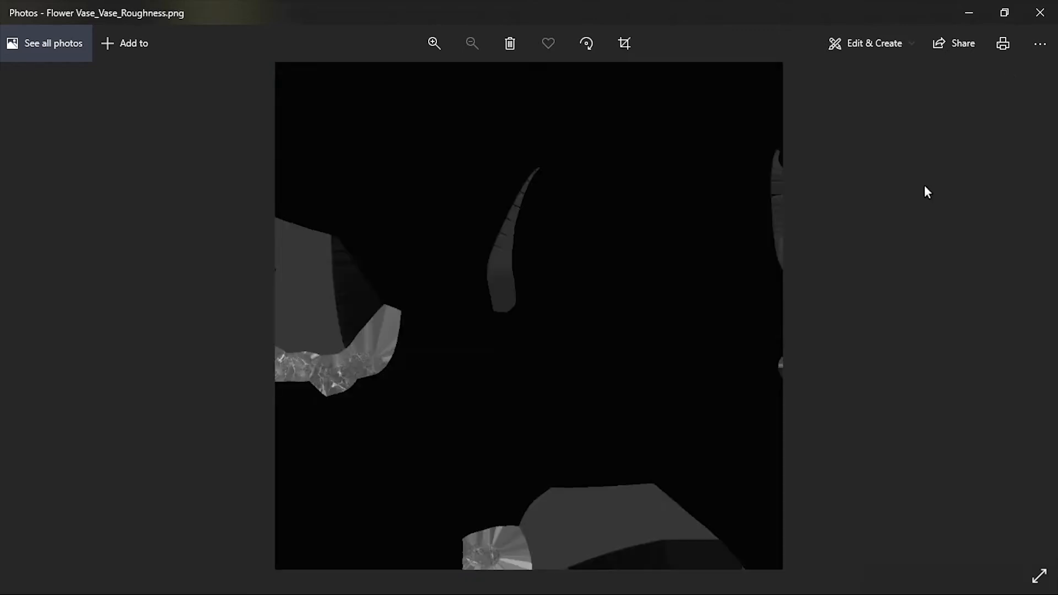
{"action": "left_click", "coordinate": [1037, 23]}
Step: Refresh the Vase texture folder, and view the Roughness and Glosiness maps to compare them
{"action": "right_click", "coordinate": [555, 342]}
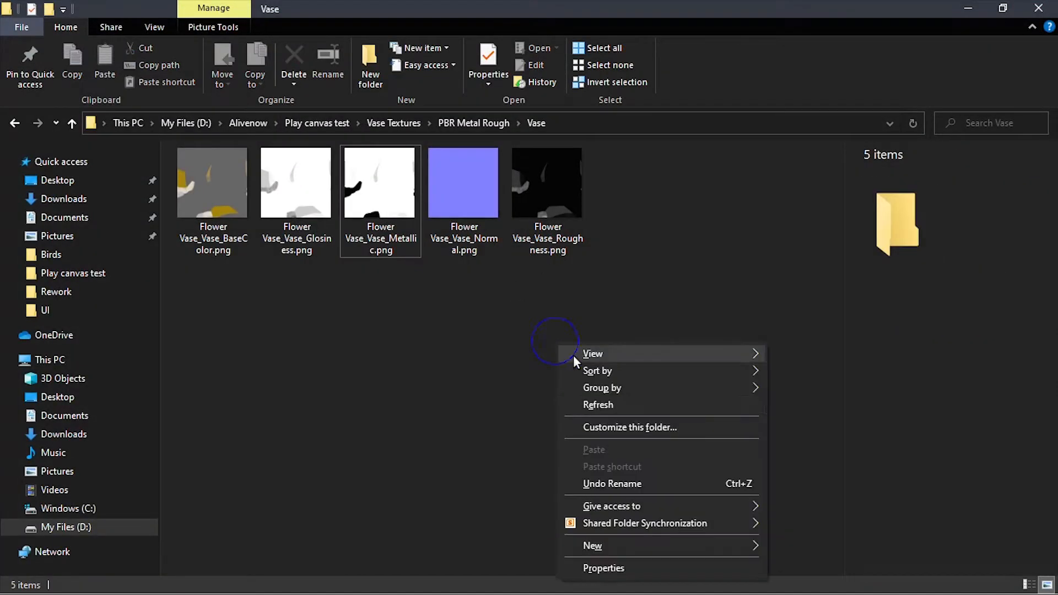
{"action": "left_click", "coordinate": [583, 405]}
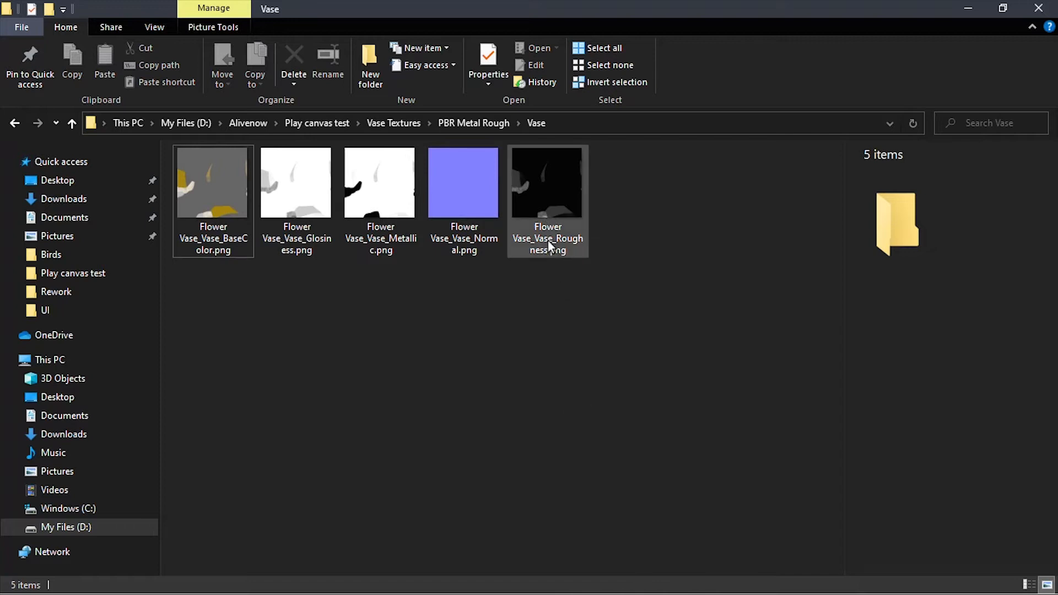
{"action": "double_click", "coordinate": [548, 215]}
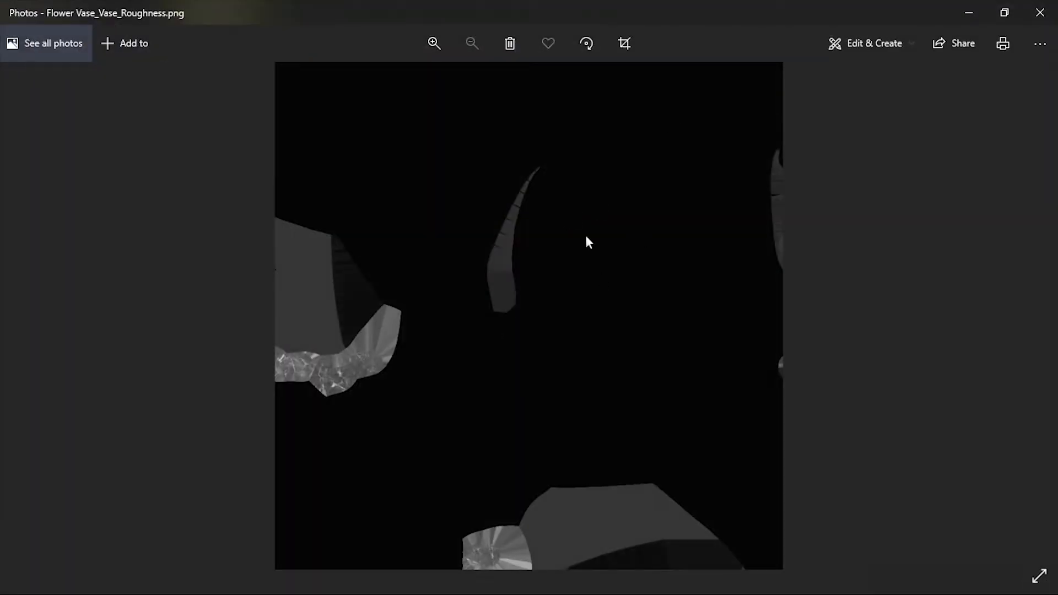
{"action": "left_click", "coordinate": [1039, 13]}
{"action": "double_click", "coordinate": [295, 216]}
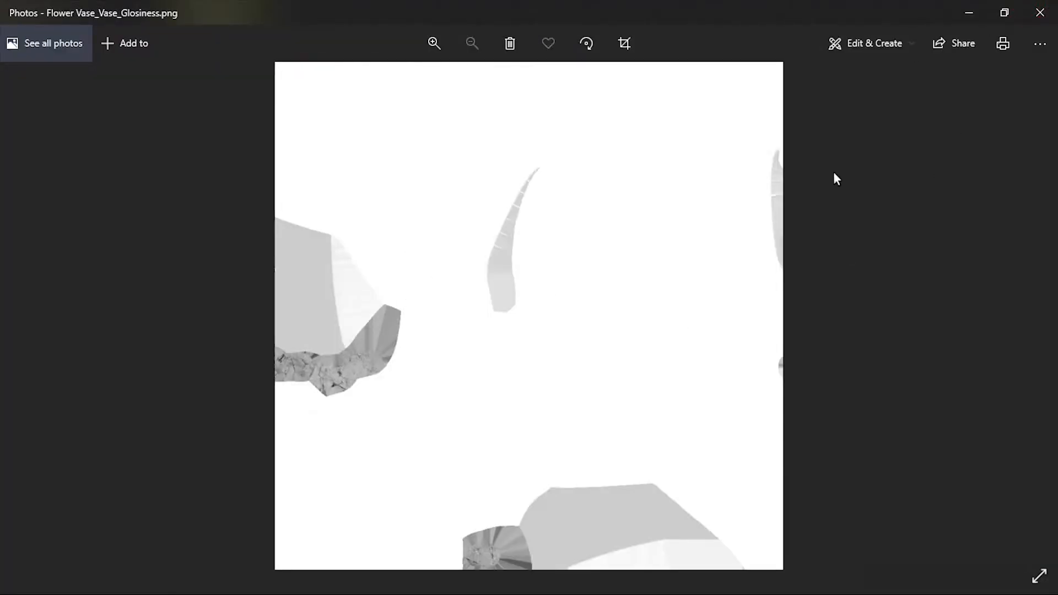
{"action": "left_click", "coordinate": [1039, 12]}
Step: Switch to the PlayCanvas editor in the browser and bring up the Flower Vase project's Tutorial scene
{"action": "key", "text": "alt+Tab"}
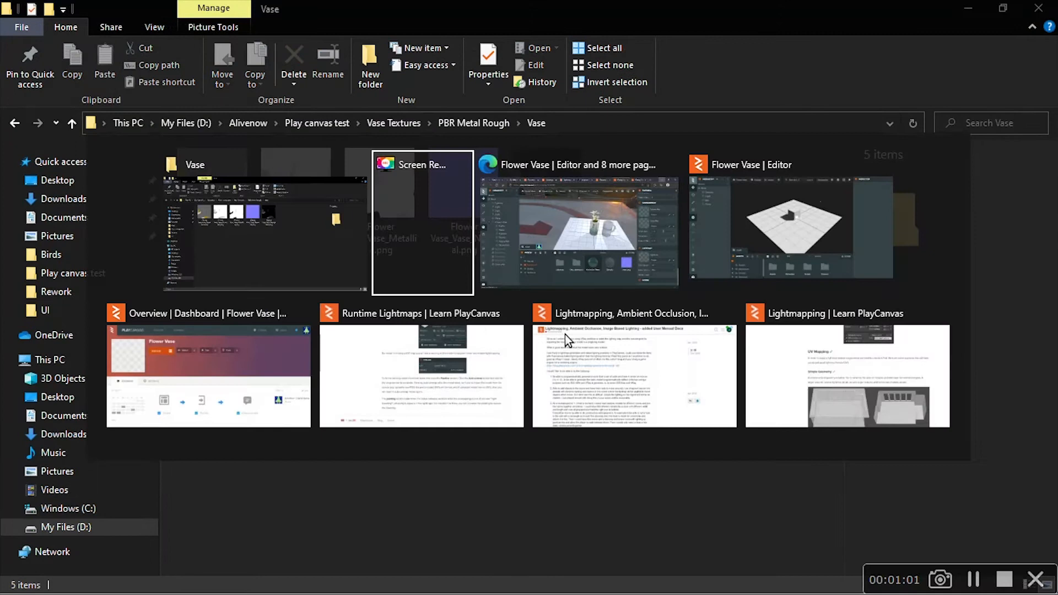
{"action": "key", "text": "alt+Tab"}
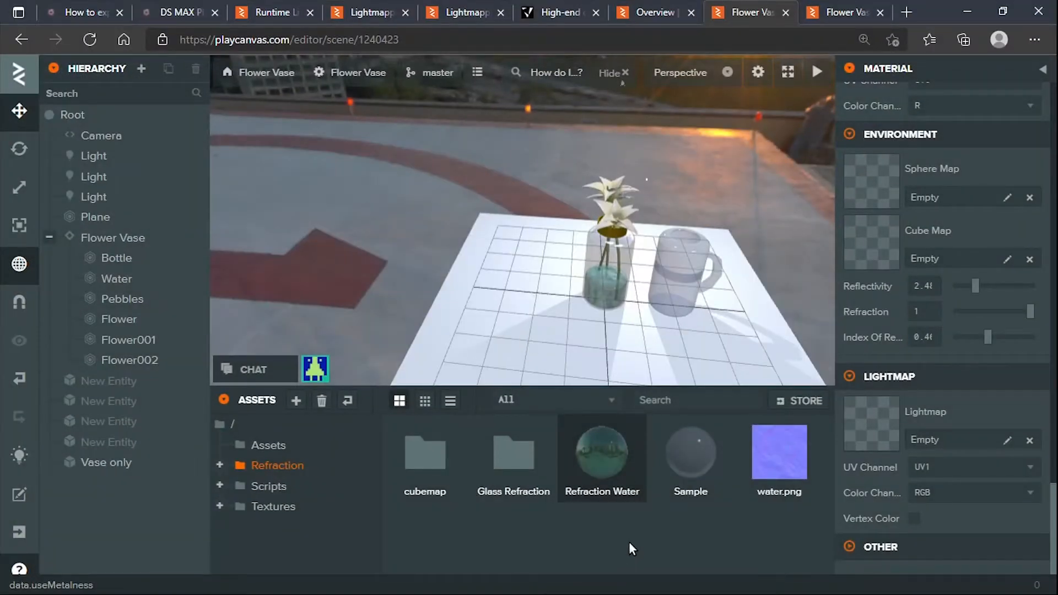
{"action": "left_click", "coordinate": [659, 11]}
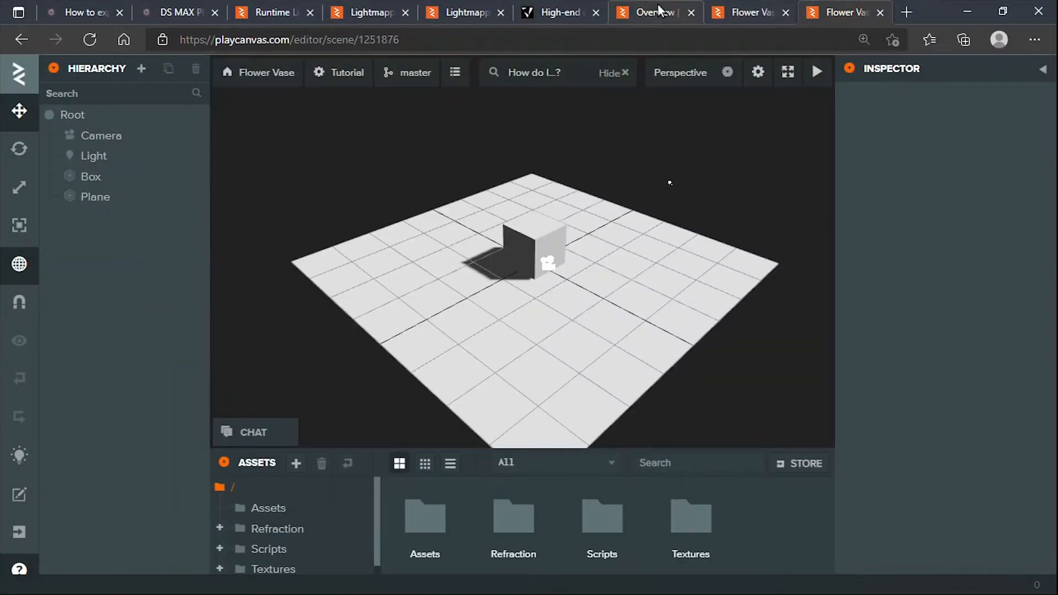
Step: Delete the plane and the box from the Tutorial scene
{"action": "left_click", "coordinate": [519, 247]}
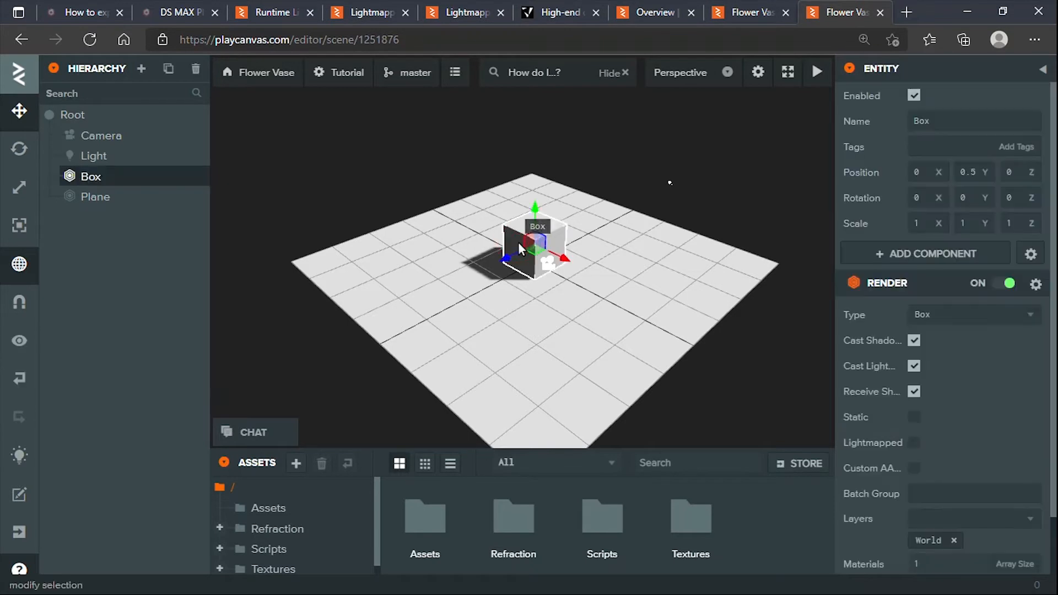
{"action": "left_click", "coordinate": [463, 364]}
{"action": "key", "text": "Delete"}
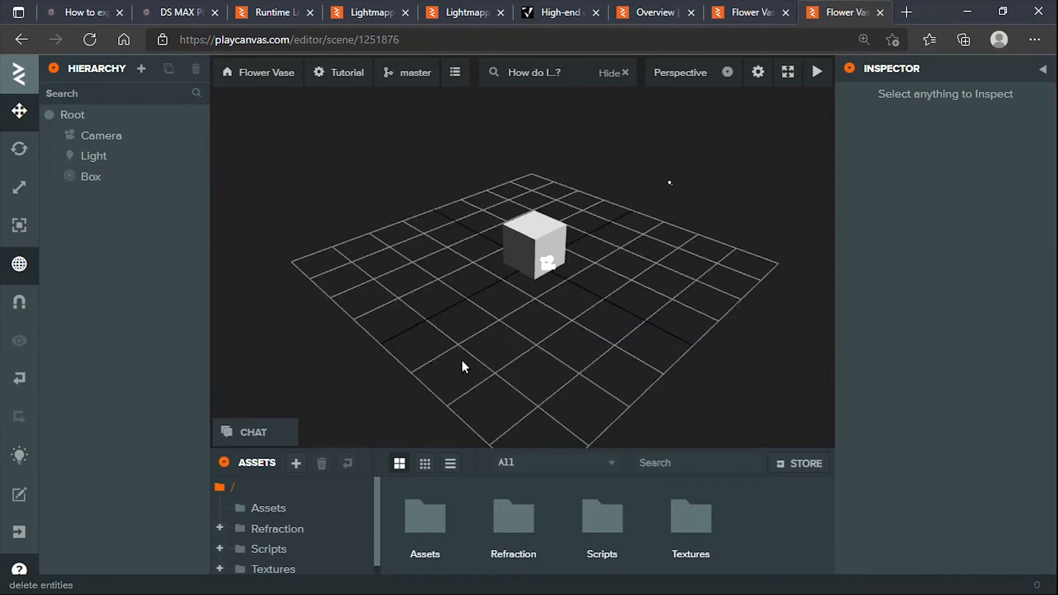
{"action": "left_click", "coordinate": [527, 251]}
{"action": "key", "text": "Delete"}
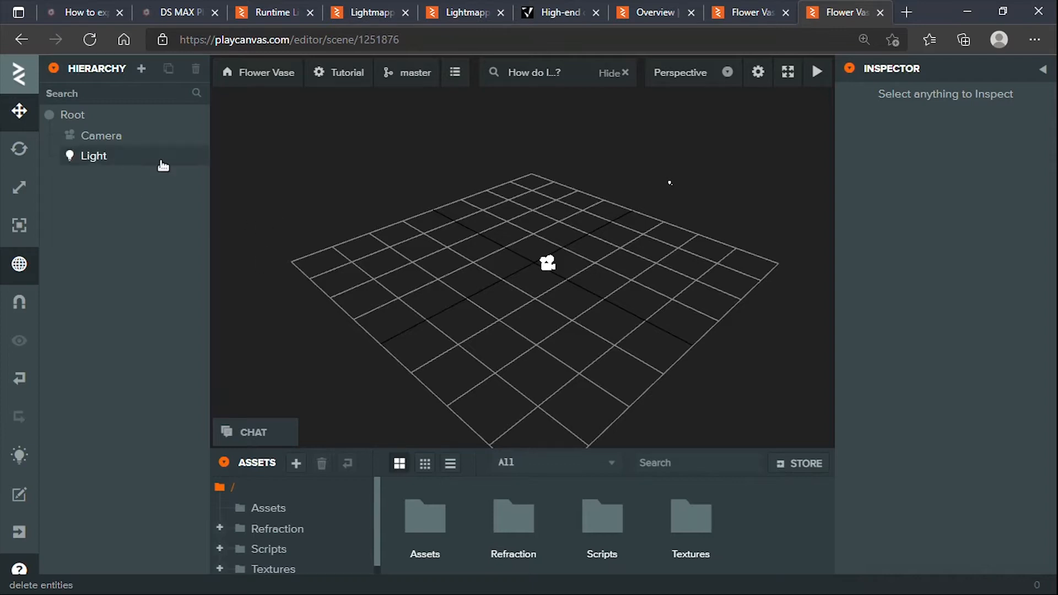
Step: With the asset browser enlarged, undo the plane and box deletions and remove only the box from the scene
{"action": "left_click_drag", "start_coordinate": [553, 448], "coordinate": [551, 286]}
{"action": "key", "text": "ctrl+z"}
{"action": "key", "text": "ctrl+z"}
{"action": "key", "text": "ctrl+z"}
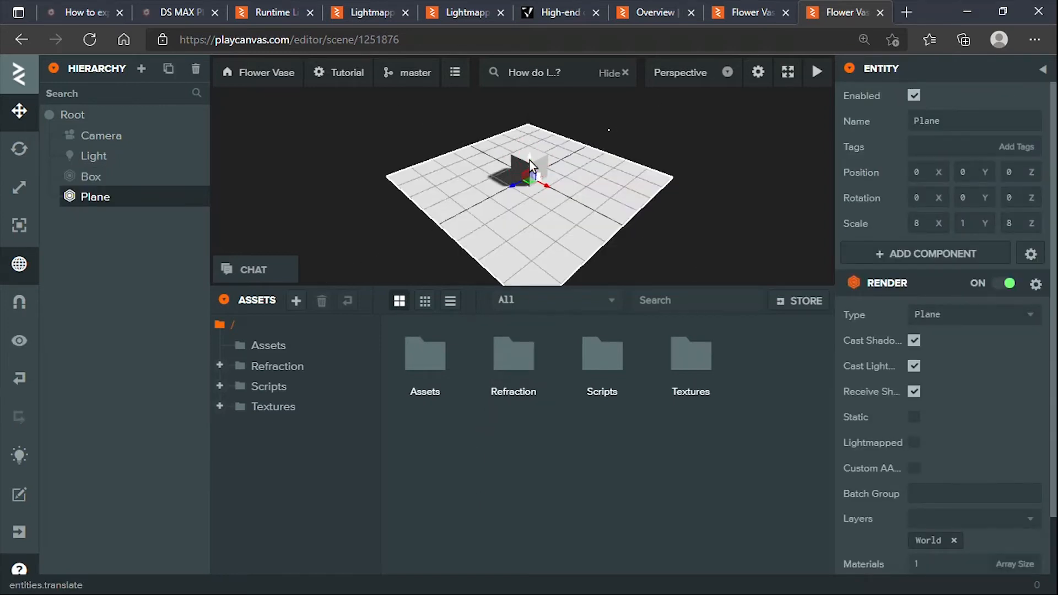
{"action": "left_click", "coordinate": [531, 165]}
{"action": "key", "text": "Delete"}
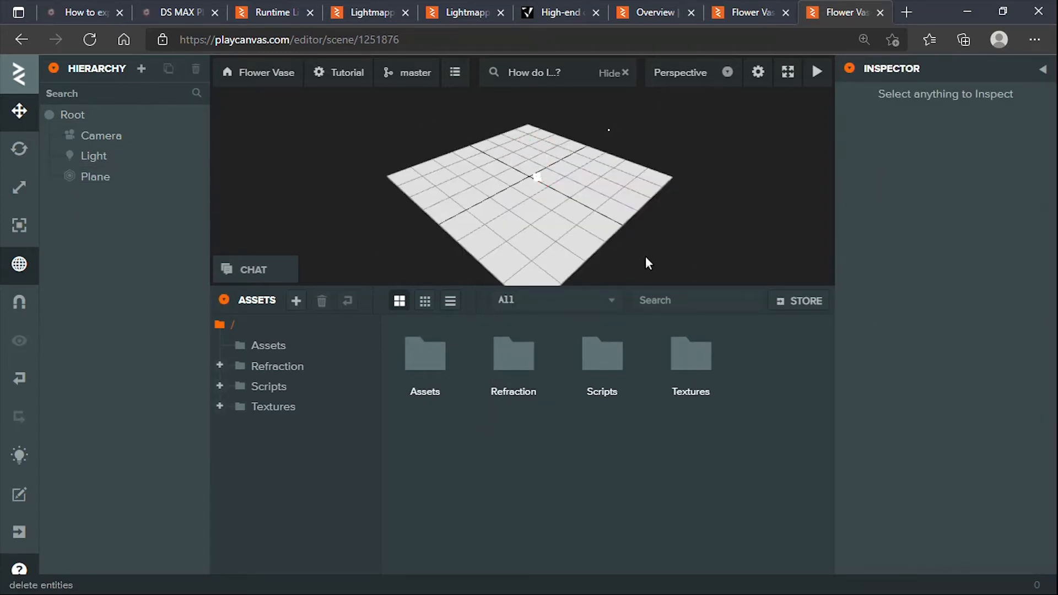
{"action": "scroll", "coordinate": [647, 257], "scroll_direction": "up", "scroll_amount": 3}
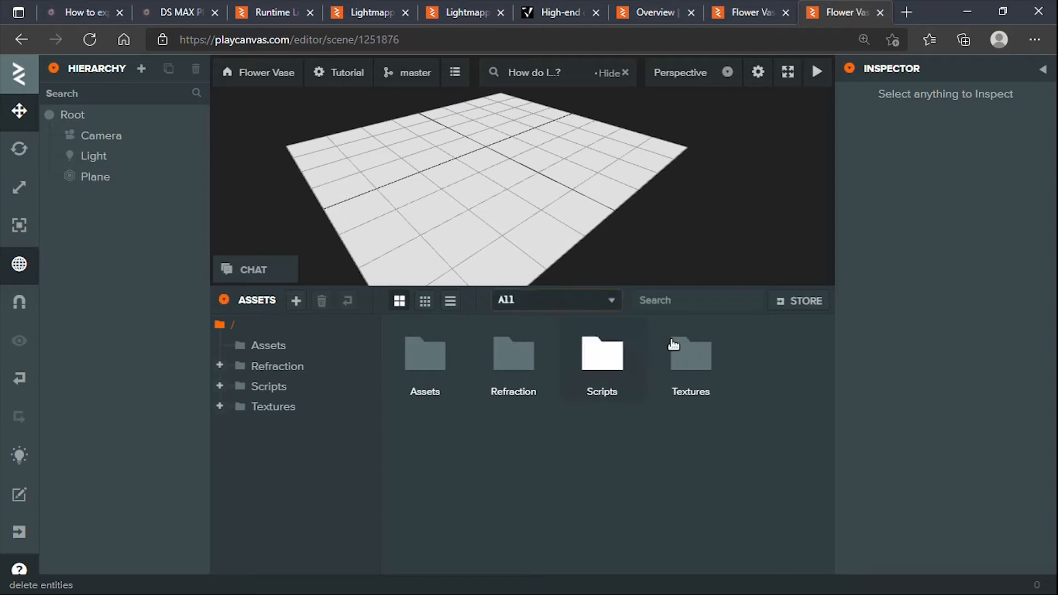
Step: Create a new folder in the root of the project's assets, and make the scene viewport slightly taller
{"action": "right_click", "coordinate": [409, 455]}
{"action": "mouse_move", "coordinate": [538, 467]}
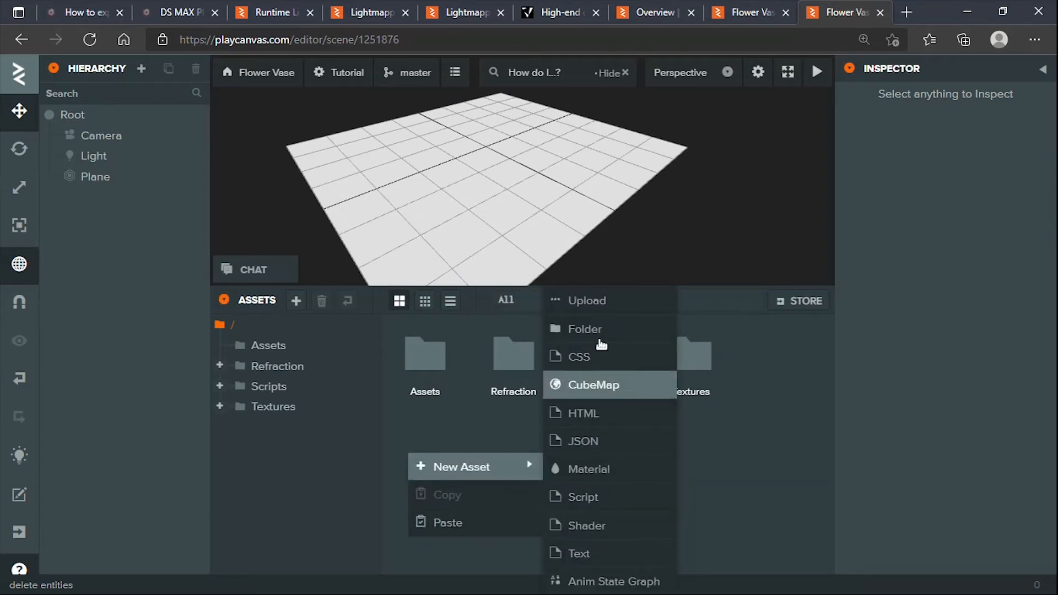
{"action": "left_click", "coordinate": [602, 329]}
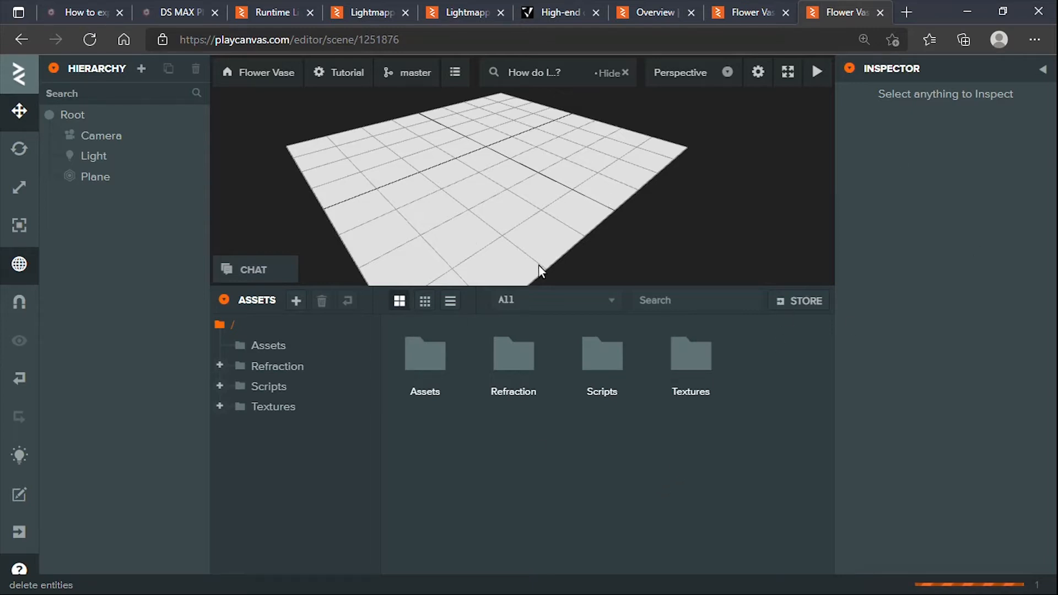
{"action": "left_click_drag", "start_coordinate": [553, 290], "coordinate": [540, 317]}
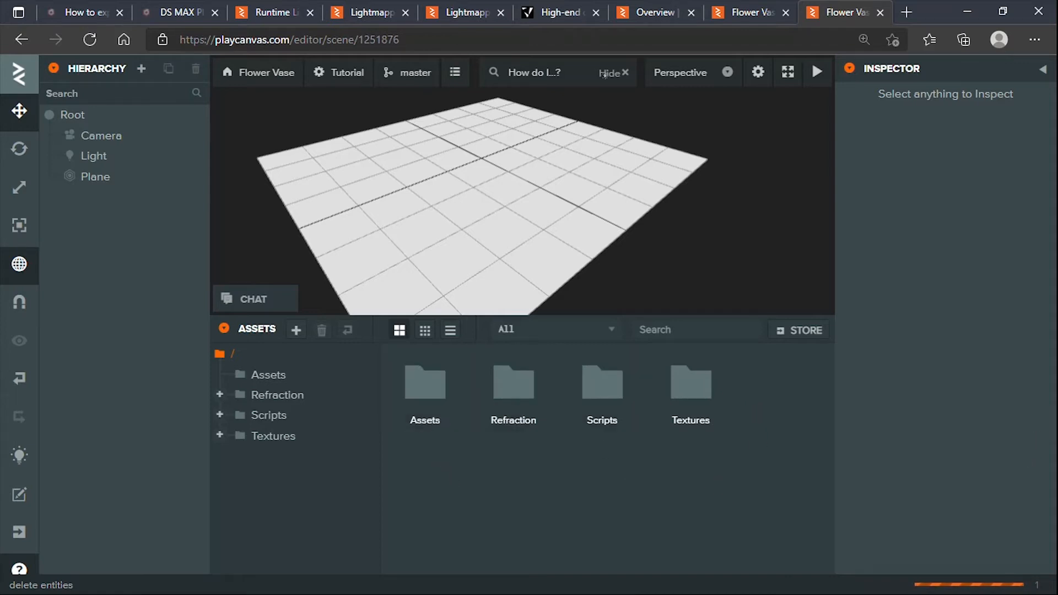
{"action": "key", "text": "super"}
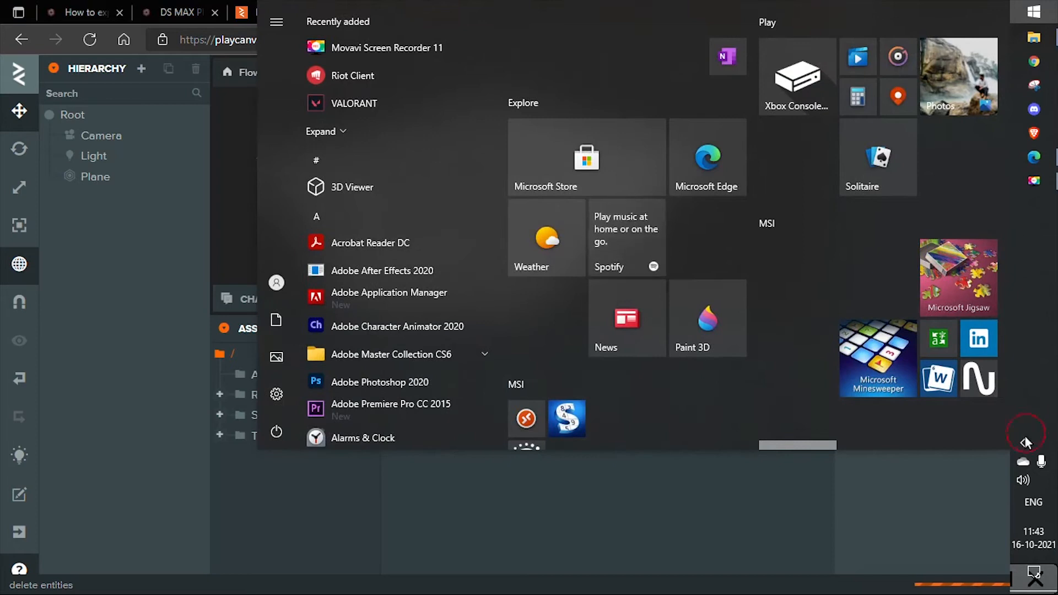
{"action": "left_click", "coordinate": [1024, 443]}
{"action": "left_click", "coordinate": [502, 577]}
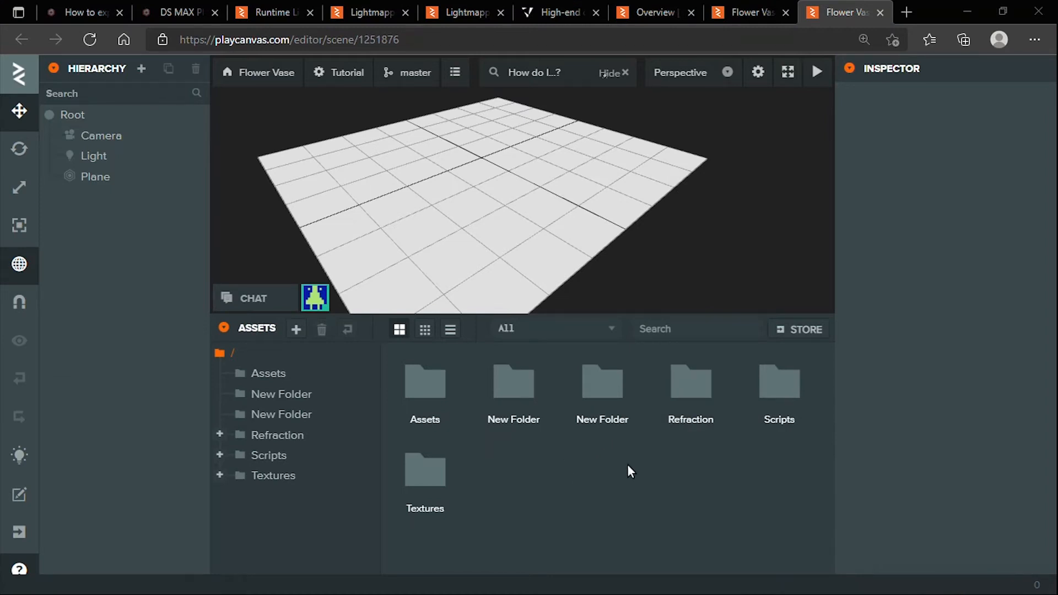
Step: Permanently delete the duplicate New Folder from the asset root
{"action": "right_click", "coordinate": [599, 416]}
{"action": "mouse_move", "coordinate": [600, 415]}
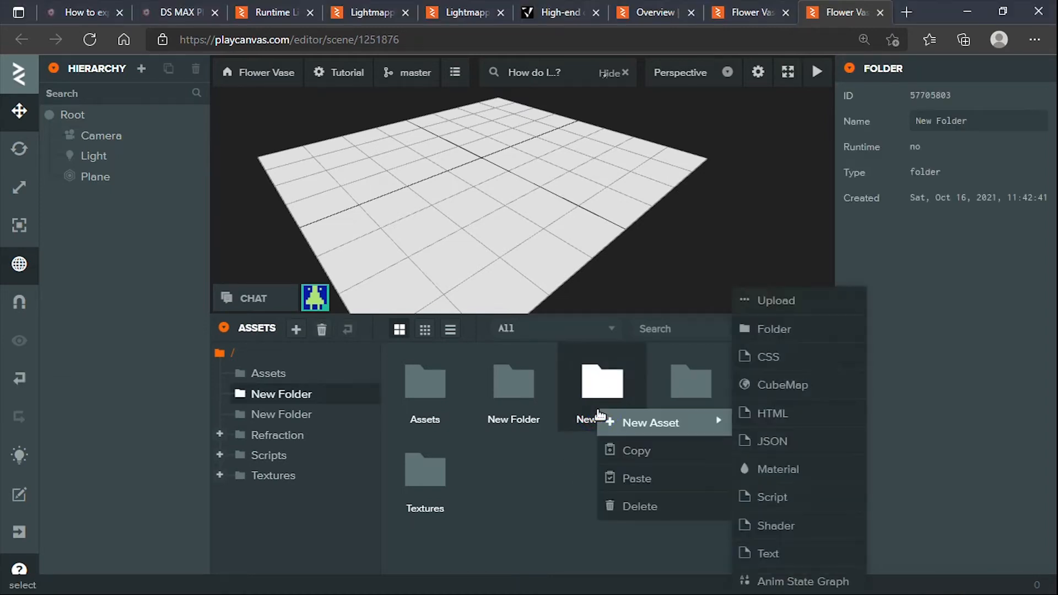
{"action": "left_click", "coordinate": [611, 510]}
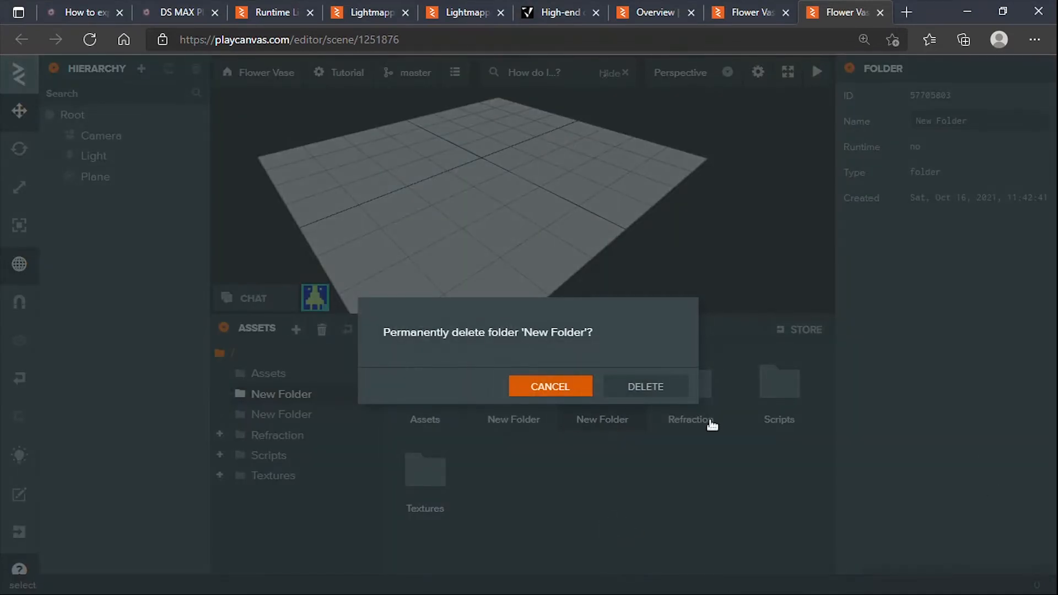
{"action": "left_click", "coordinate": [639, 393]}
{"action": "right_click", "coordinate": [554, 488]}
{"action": "mouse_move", "coordinate": [603, 501]}
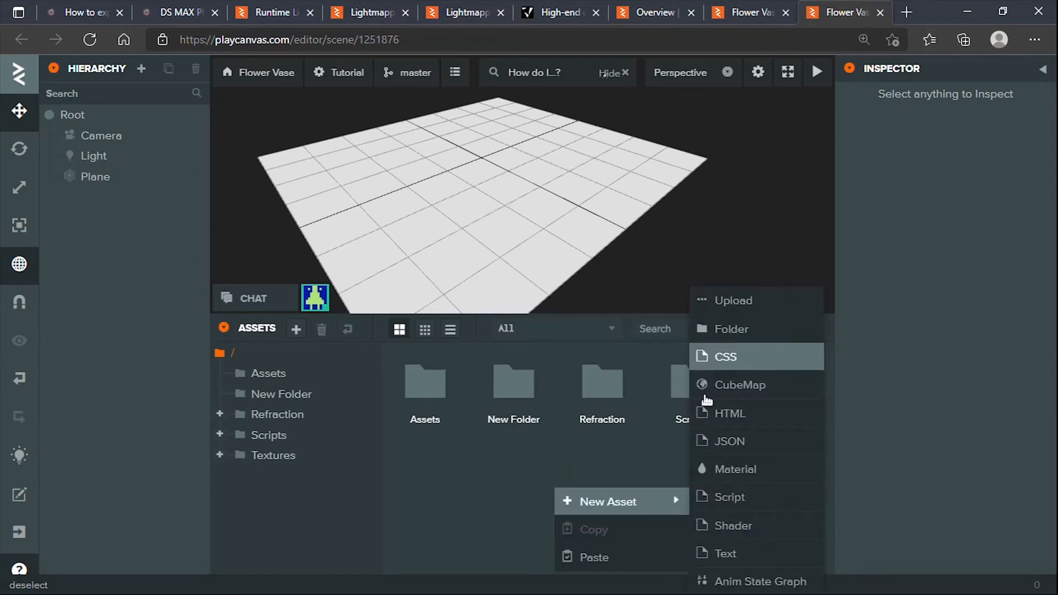
{"action": "left_click", "coordinate": [584, 459]}
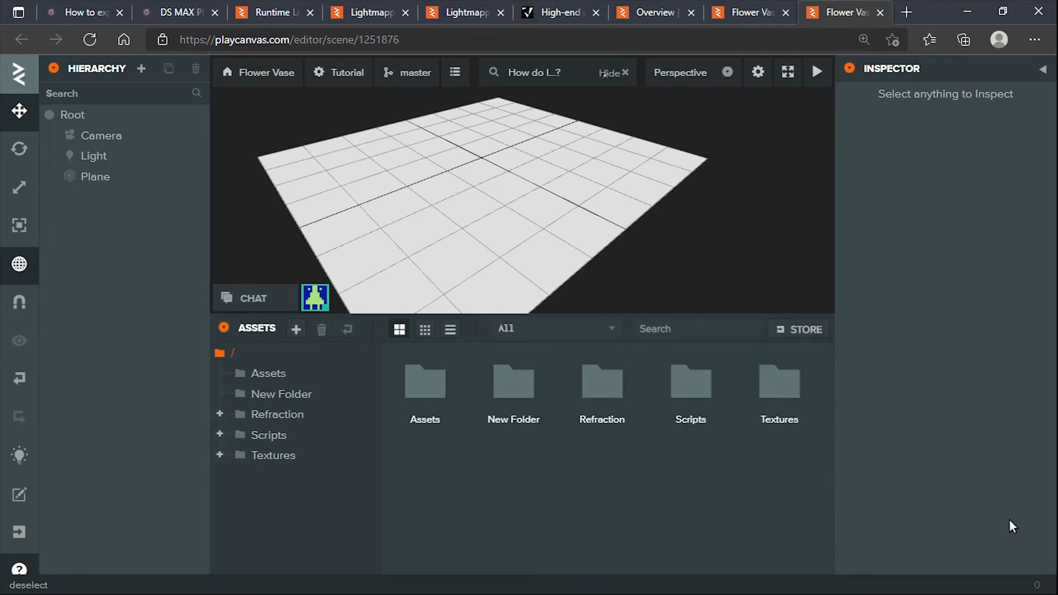
{"action": "left_click", "coordinate": [498, 458]}
Step: Rename the remaining New Folder to Mesh and open it, giving the scene viewport slightly more height
{"action": "left_click", "coordinate": [534, 400]}
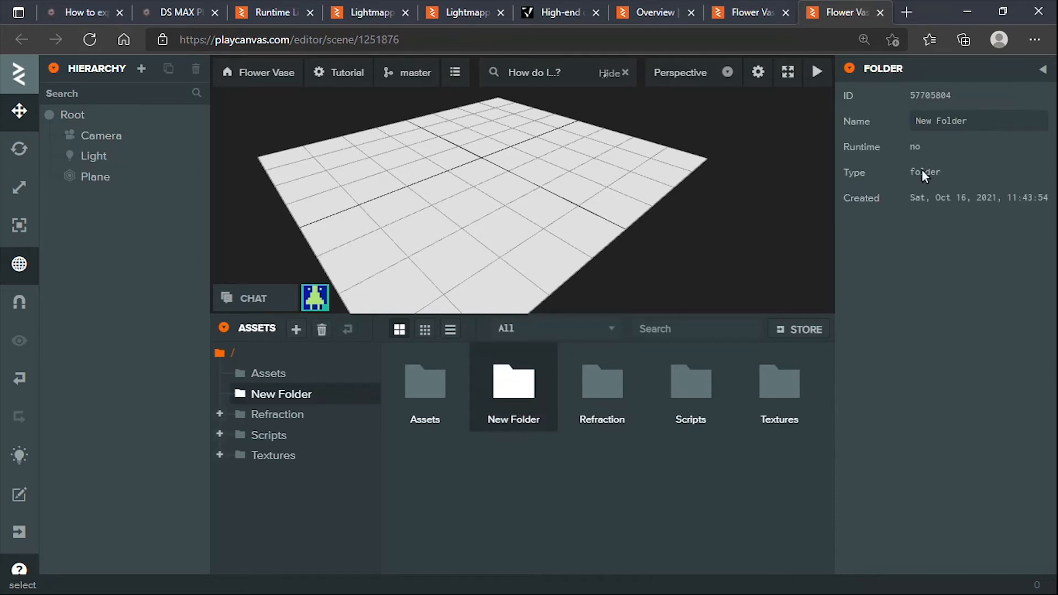
{"action": "left_click", "coordinate": [972, 126]}
{"action": "type", "text": "Mess"}
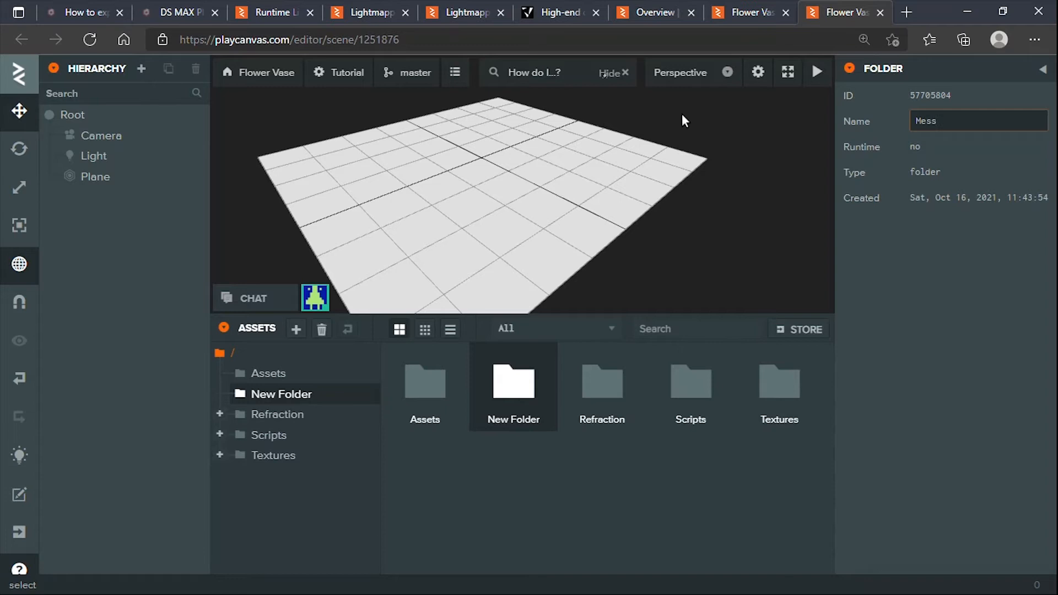
{"action": "key", "text": "BackSpace"}
{"action": "type", "text": "h"}
{"action": "key", "text": "Return"}
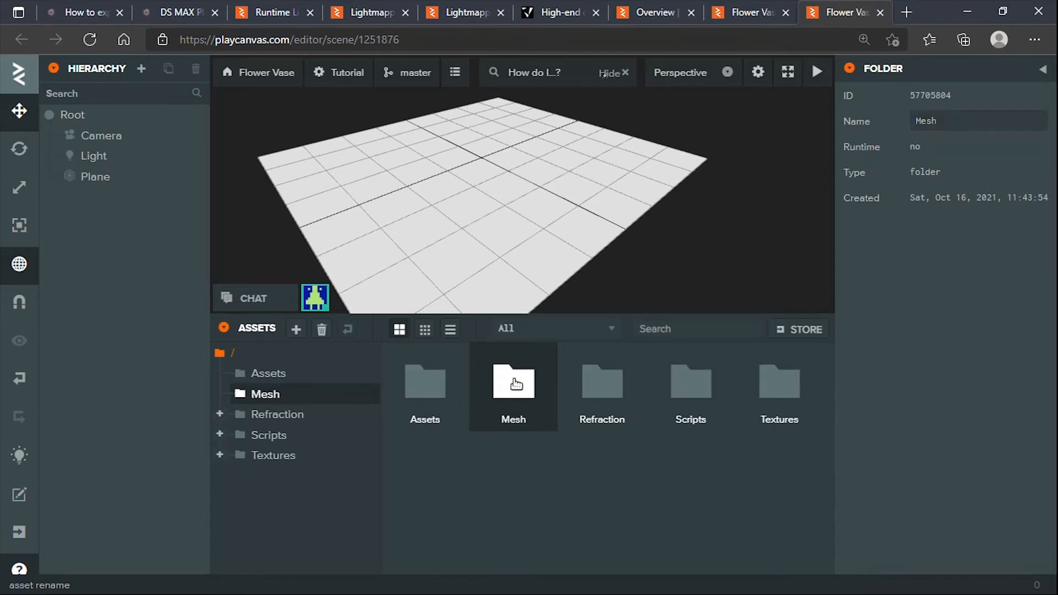
{"action": "double_click", "coordinate": [515, 381]}
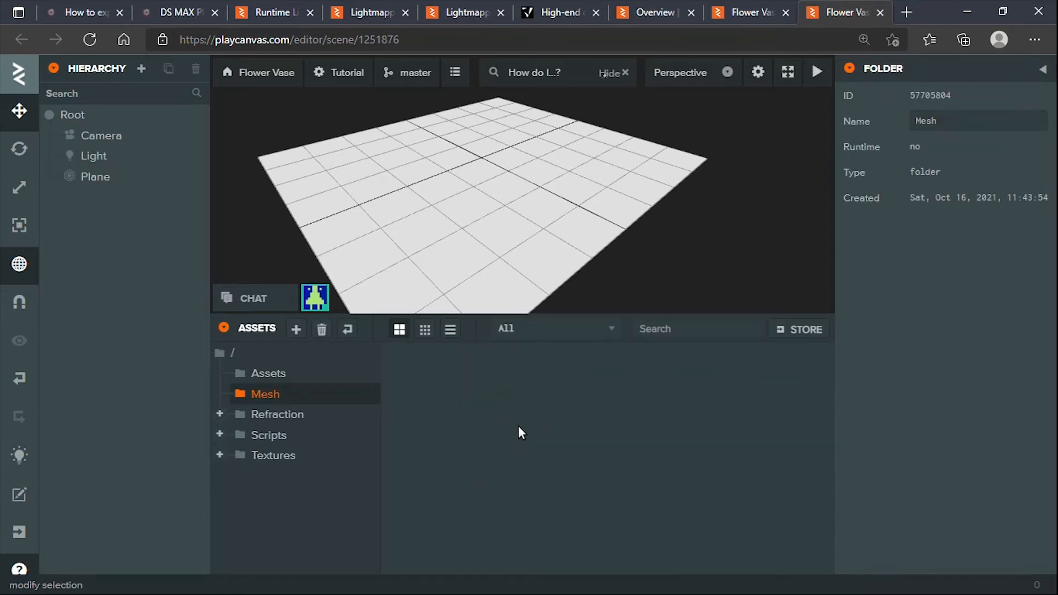
{"action": "left_click_drag", "start_coordinate": [524, 315], "coordinate": [537, 342]}
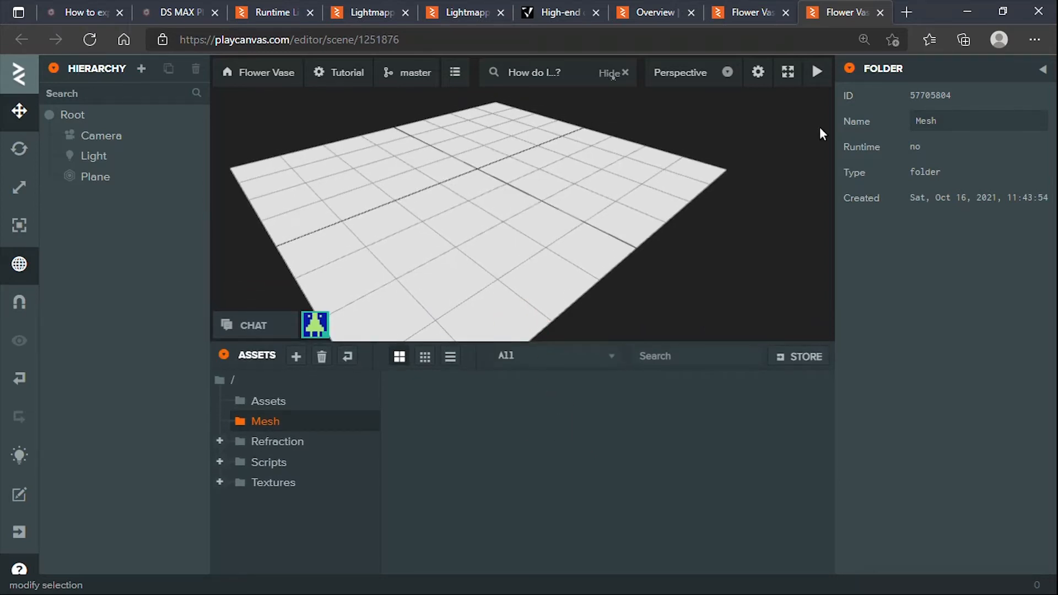
Step: From File Explorer's Play canvas test folder, import Flower Vase.fbx into the open Mesh folder in PlayCanvas, and return the browser to full size
{"action": "left_click", "coordinate": [1003, 15]}
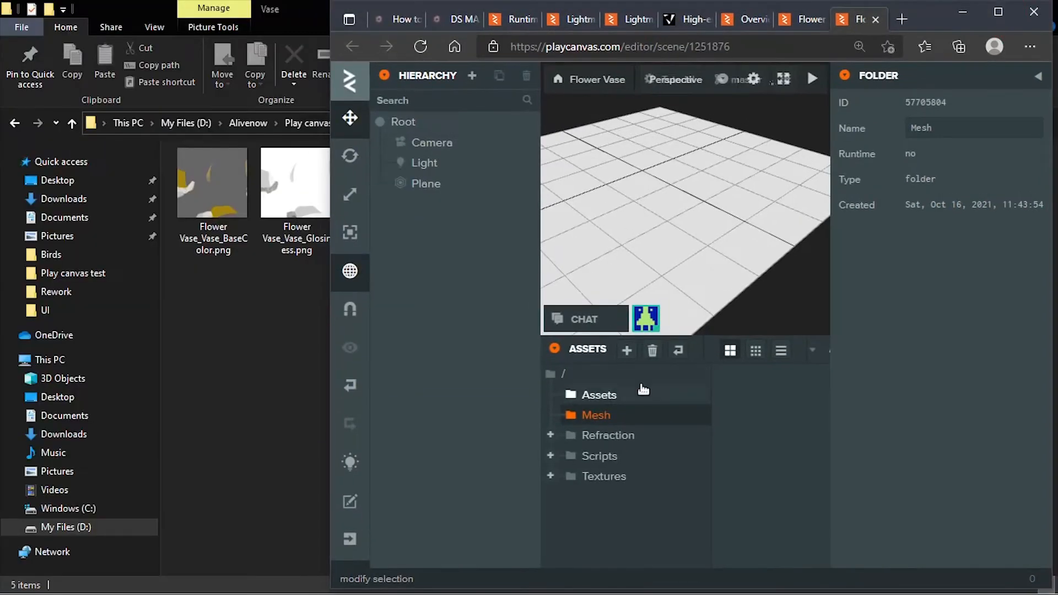
{"action": "left_click", "coordinate": [259, 305]}
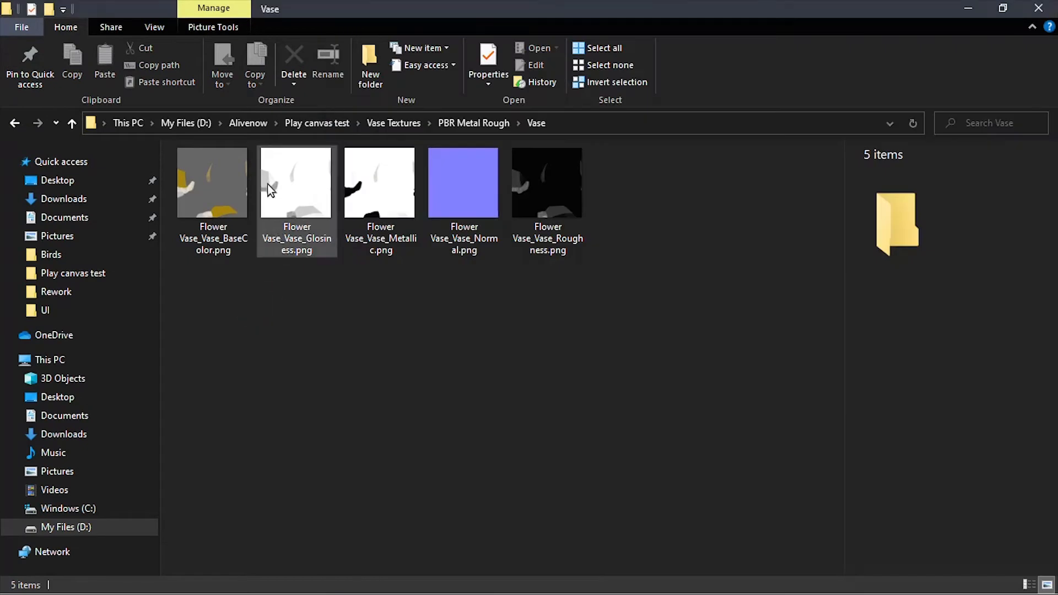
{"action": "left_click", "coordinate": [320, 124]}
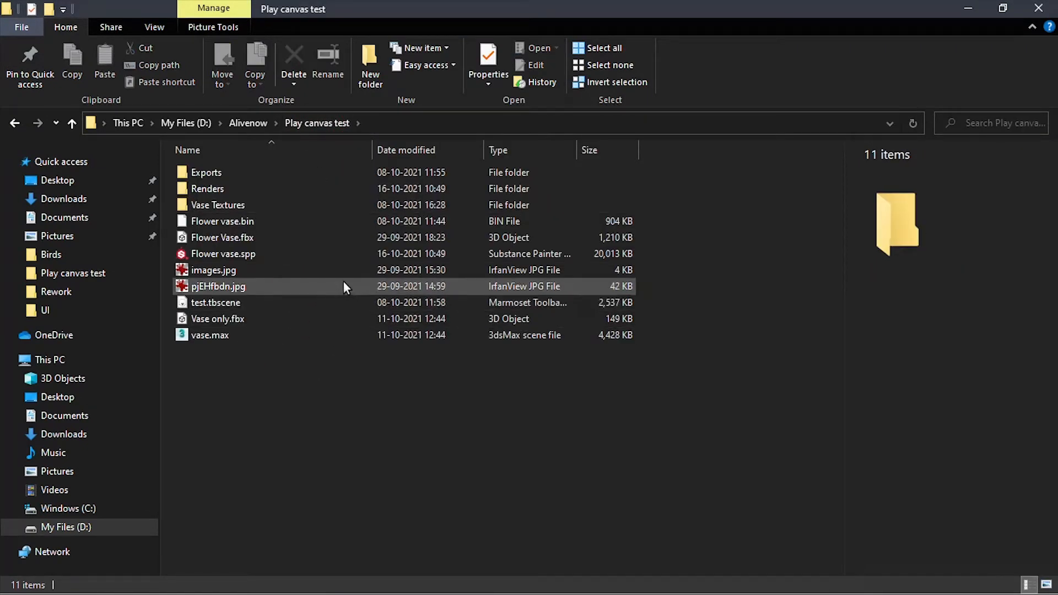
{"action": "left_click", "coordinate": [284, 243]}
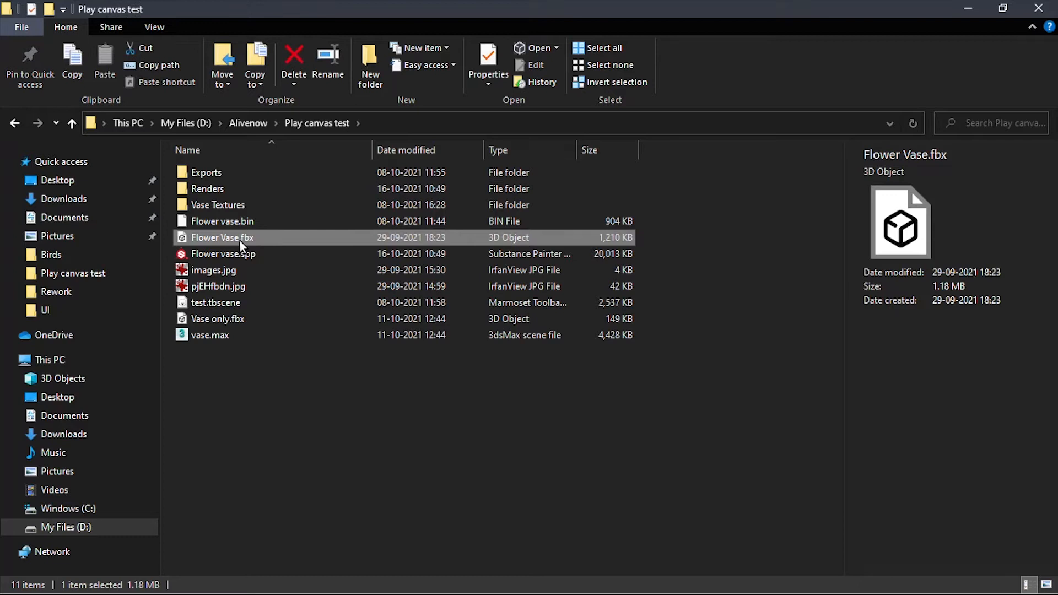
{"action": "left_click_drag", "start_coordinate": [239, 240], "coordinate": [616, 443]}
{"action": "key", "text": "alt+Tab"}
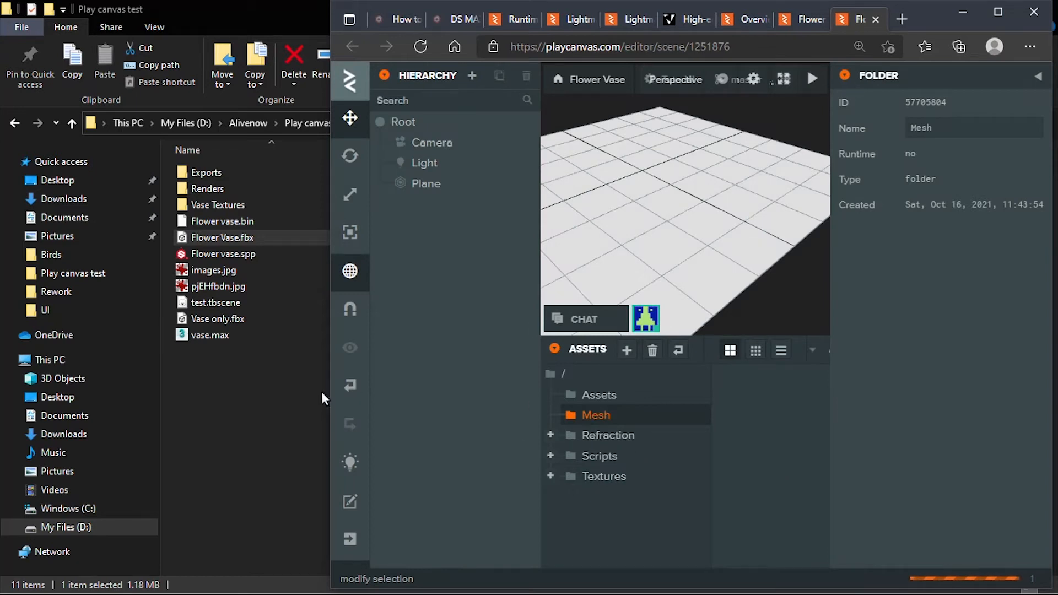
{"action": "left_click_drag", "start_coordinate": [328, 391], "coordinate": [261, 391]}
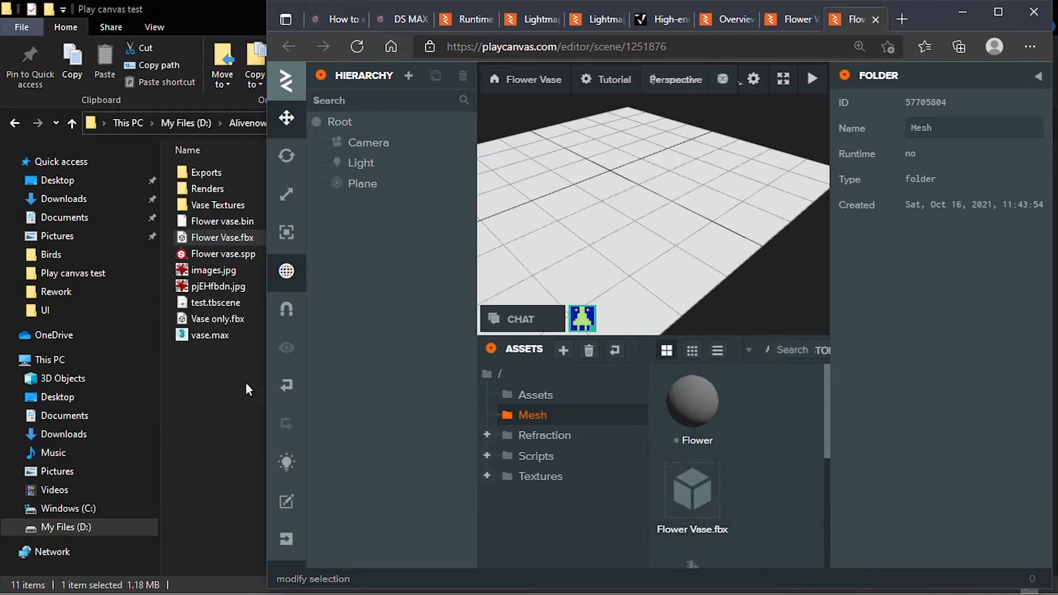
{"action": "left_click_drag", "start_coordinate": [263, 379], "coordinate": [193, 380]}
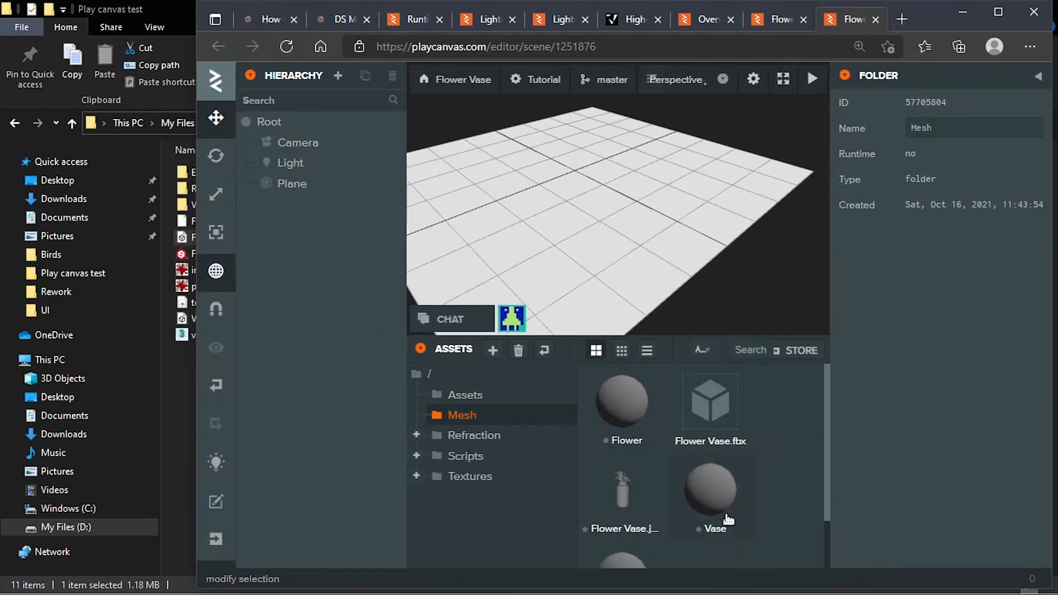
{"action": "left_click", "coordinate": [998, 11]}
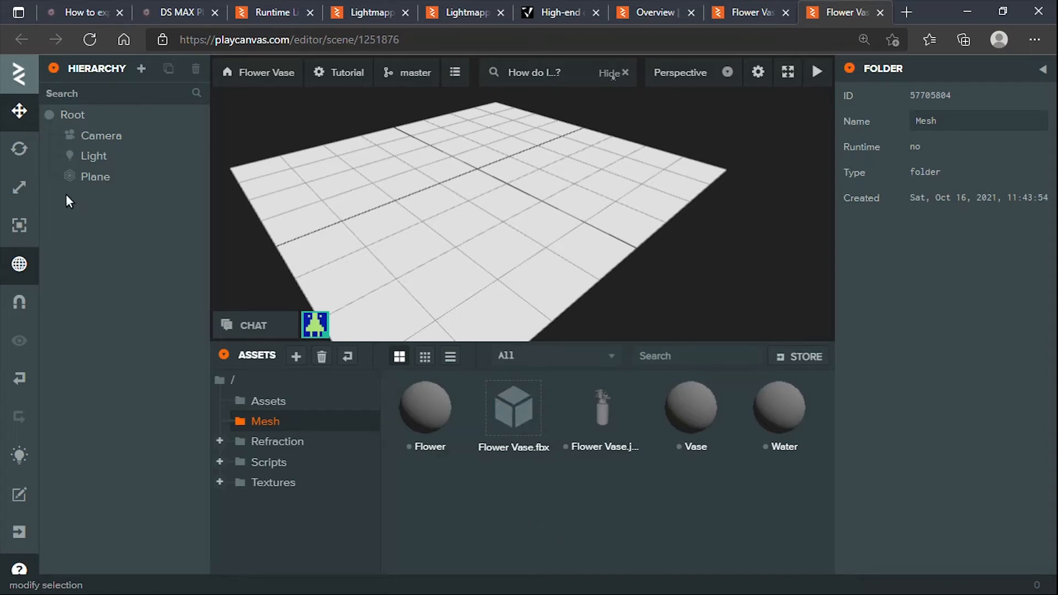
Step: Open the editor settings and examine the Asset Tasks import options for models and textures, including Convert to GLB
{"action": "left_click", "coordinate": [20, 74]}
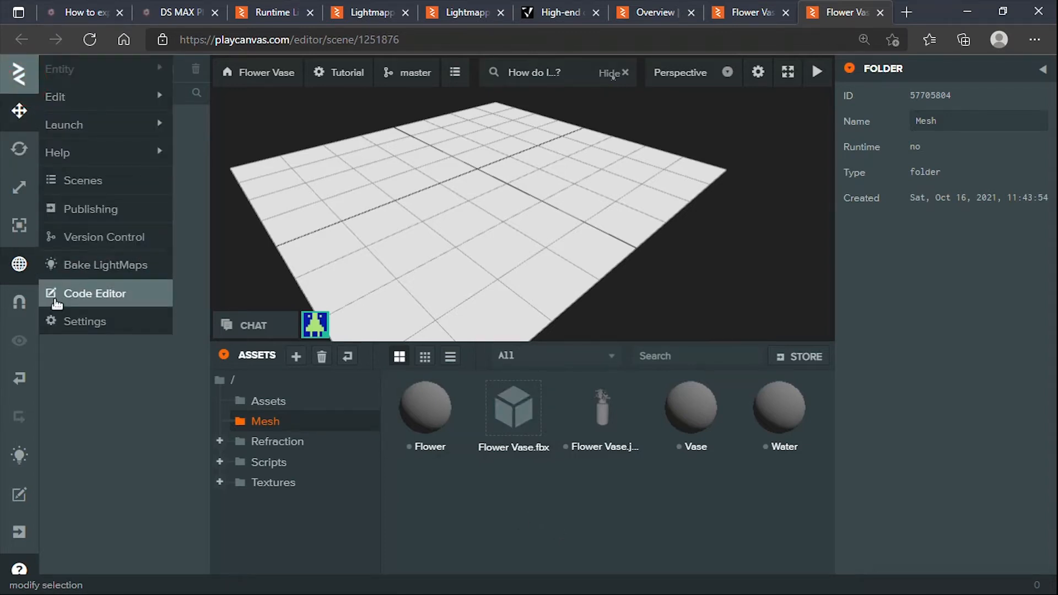
{"action": "left_click", "coordinate": [59, 317]}
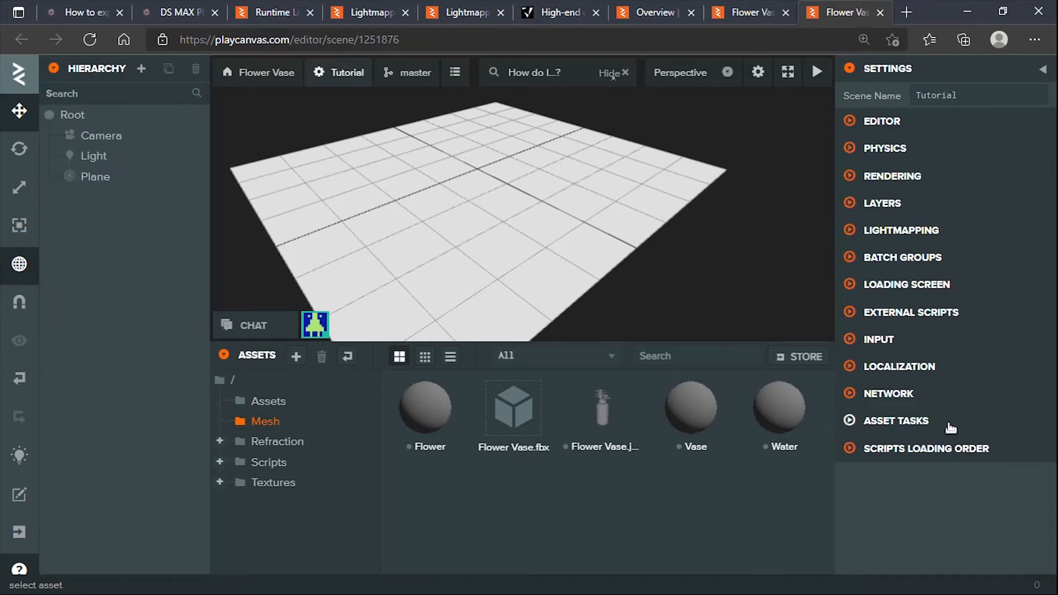
{"action": "left_click", "coordinate": [869, 421]}
{"action": "scroll", "coordinate": [860, 430], "scroll_direction": "down", "scroll_amount": 4}
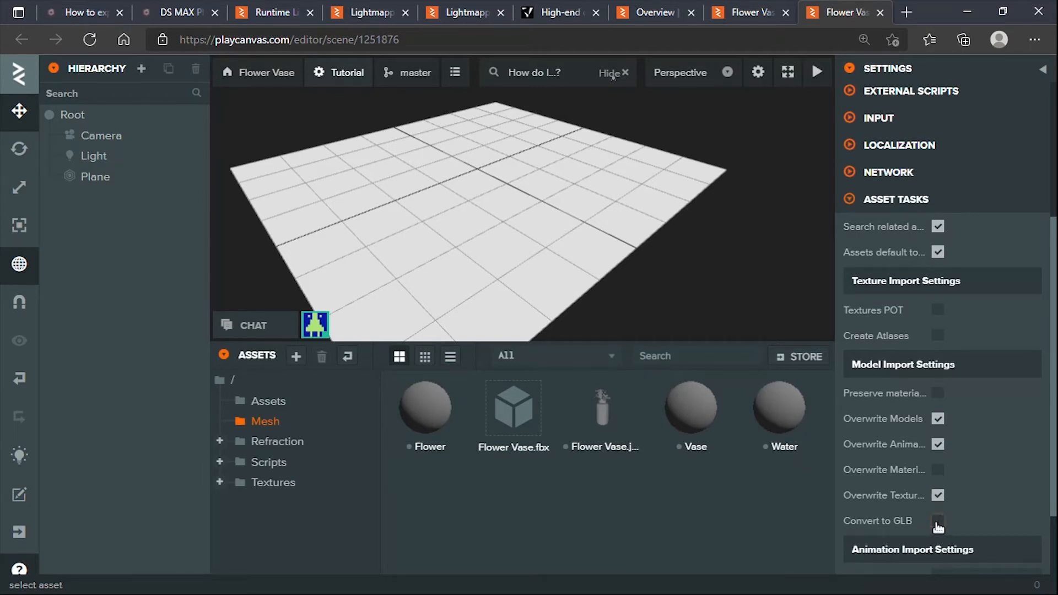
Step: Try to place the imported Flower Vase.fbx and Flower Vase.json assets on the plane in the scene
{"action": "left_click", "coordinate": [584, 427]}
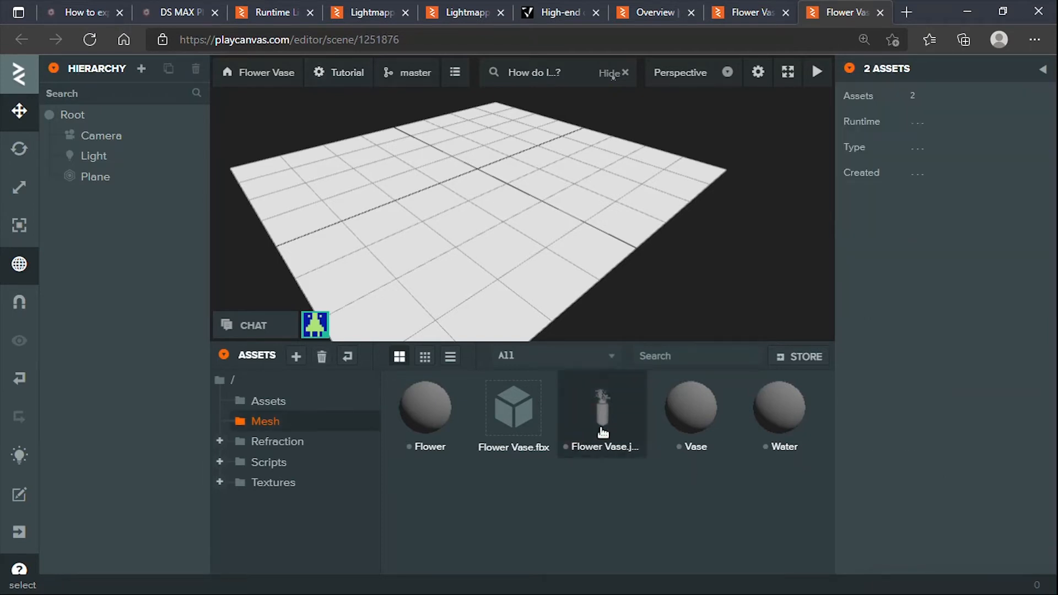
{"action": "scroll", "coordinate": [573, 256], "scroll_direction": "down", "scroll_amount": 3}
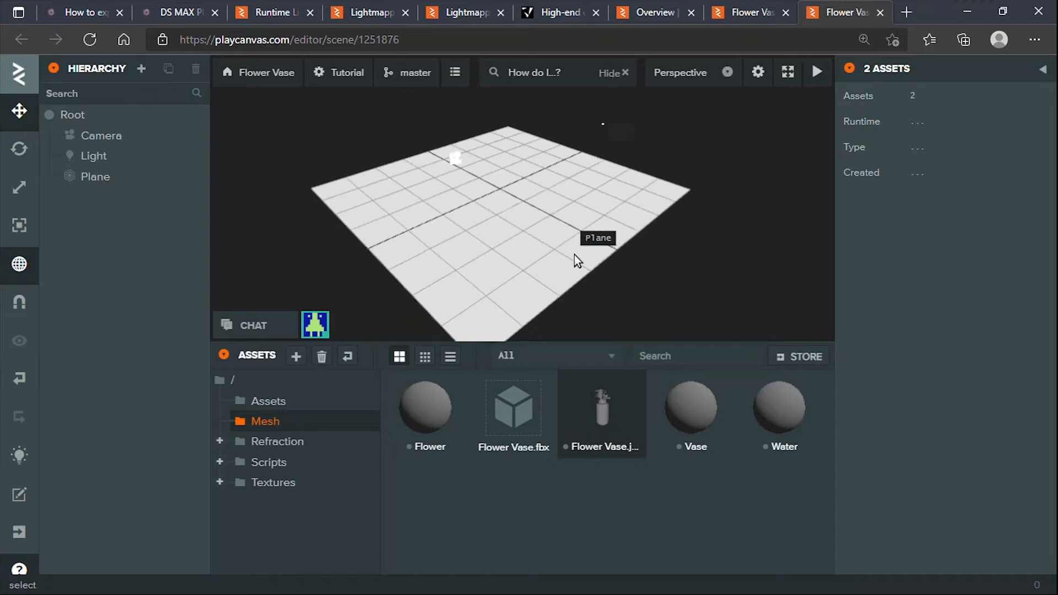
{"action": "left_click_drag", "start_coordinate": [610, 274], "coordinate": [492, 250]}
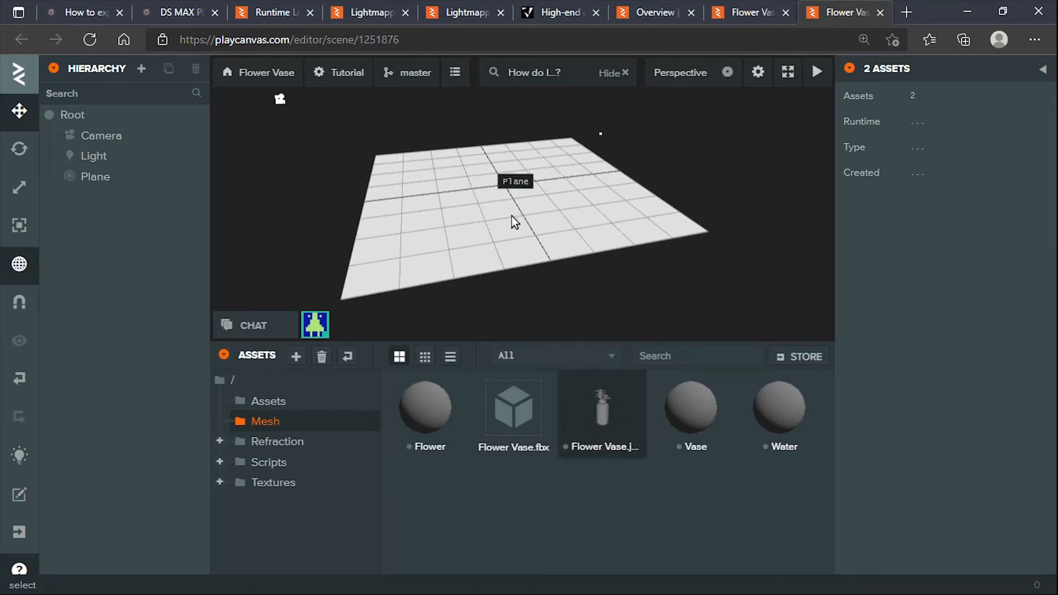
{"action": "left_click", "coordinate": [503, 449]}
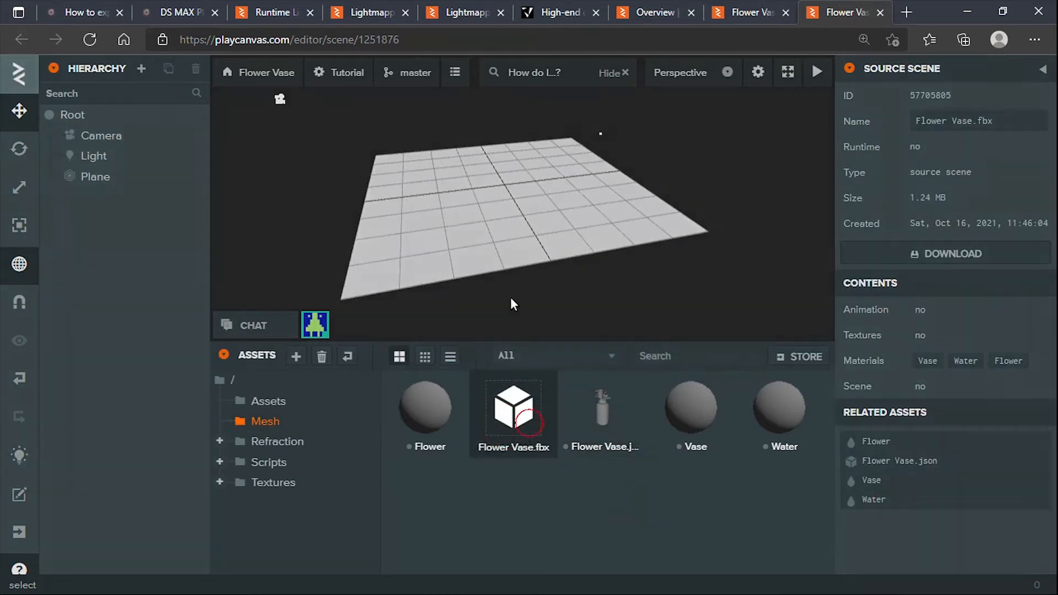
{"action": "left_click", "coordinate": [612, 438]}
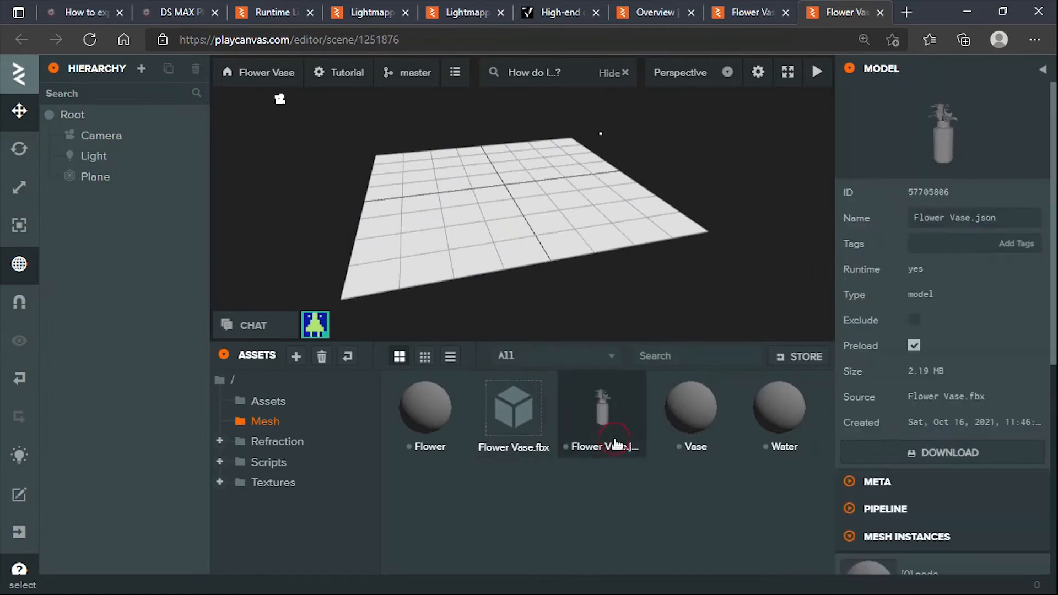
{"action": "left_click", "coordinate": [603, 293]}
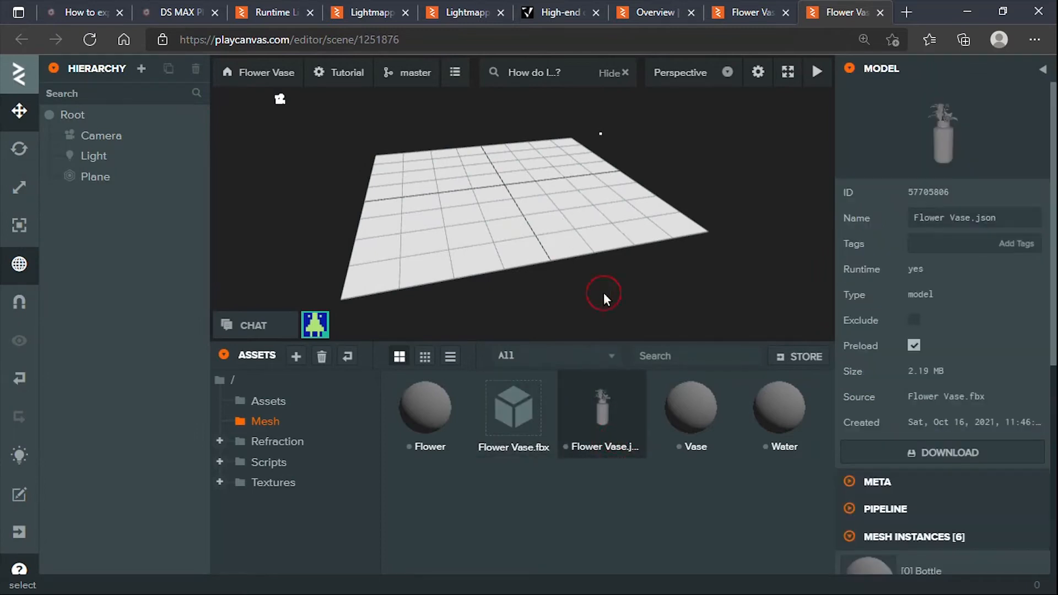
Step: Reload the editor page, reopen the Mesh folder, and add the Flower Vase.json model to the scene
{"action": "left_click", "coordinate": [90, 40]}
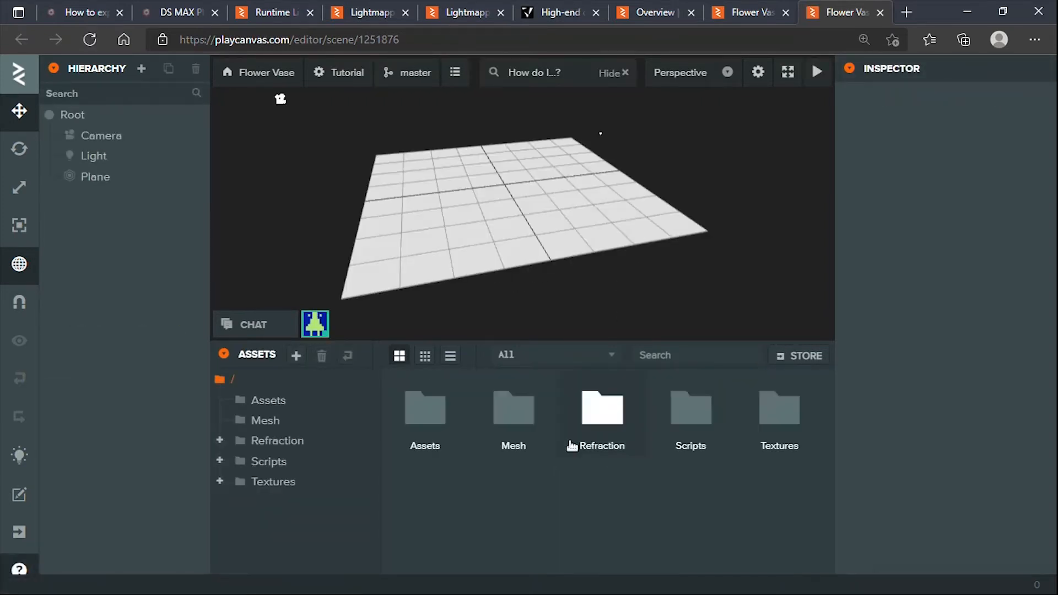
{"action": "double_click", "coordinate": [514, 438]}
{"action": "left_click_drag", "start_coordinate": [593, 420], "coordinate": [518, 209]}
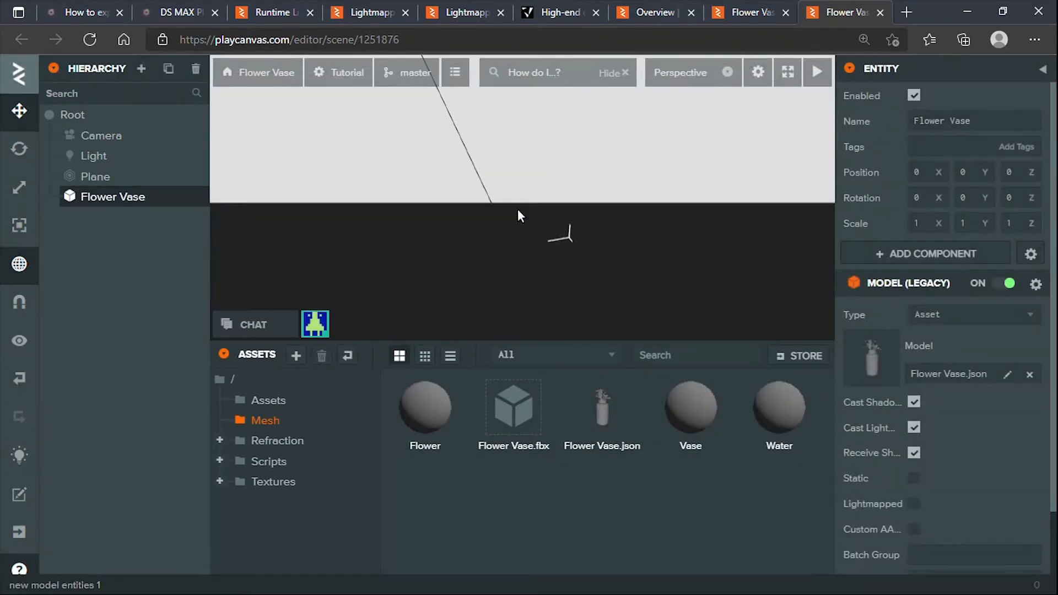
Step: Set the Flower Vase entity's scale to 10 on the X, Y and Z axes
{"action": "left_click", "coordinate": [930, 223]}
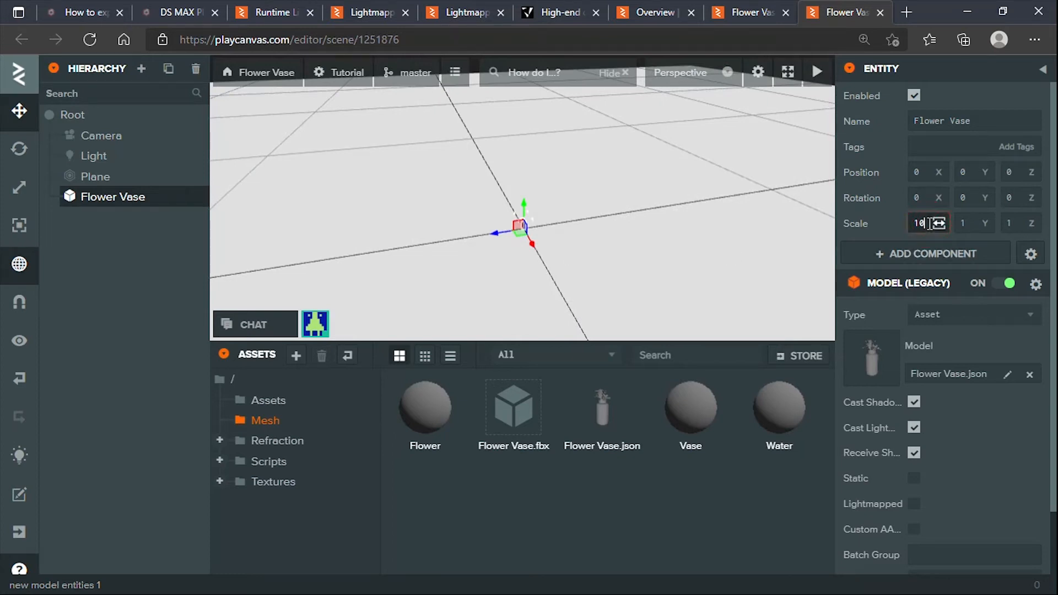
{"action": "left_click", "coordinate": [966, 223]}
{"action": "type", "text": "0"}
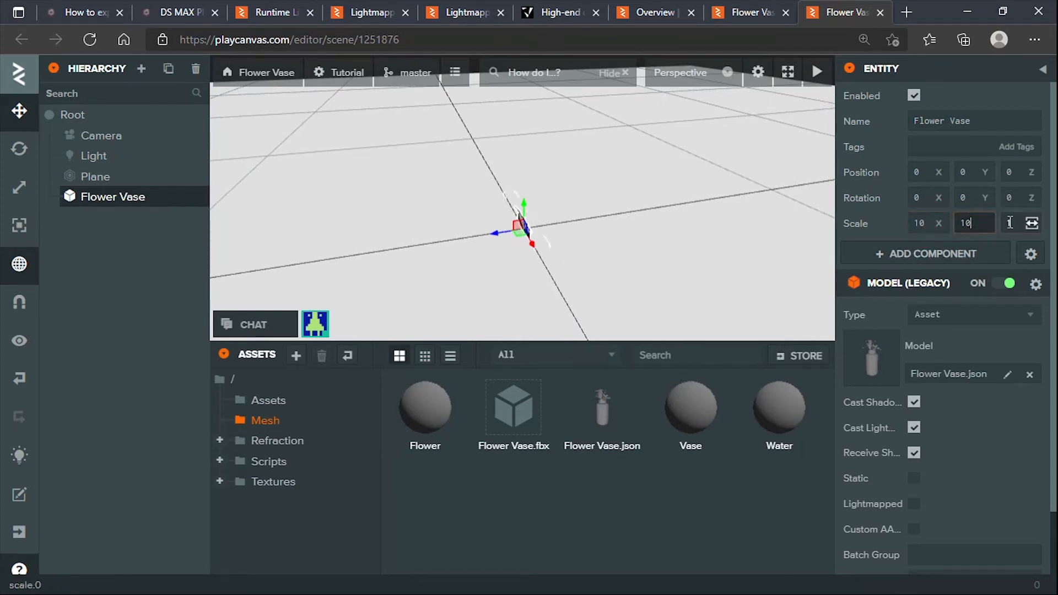
{"action": "left_click", "coordinate": [1015, 223]}
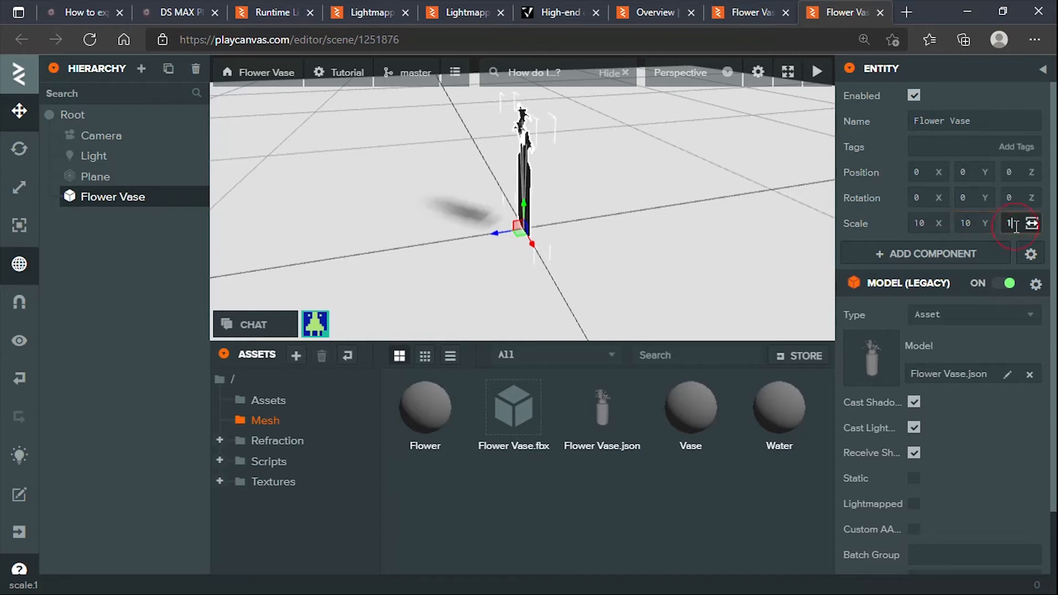
Step: Set the Flower Vase entity's scale to 100 on the X, Y and Z axes
{"action": "left_click", "coordinate": [932, 222]}
{"action": "type", "text": "0"}
{"action": "left_click", "coordinate": [971, 223]}
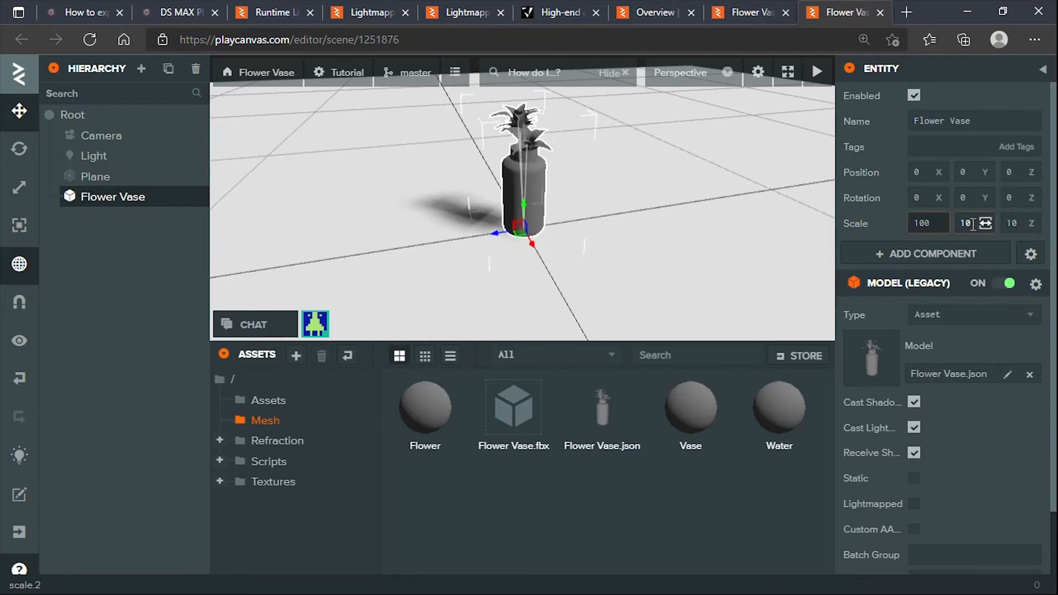
{"action": "type", "text": "0"}
{"action": "left_click", "coordinate": [1016, 224]}
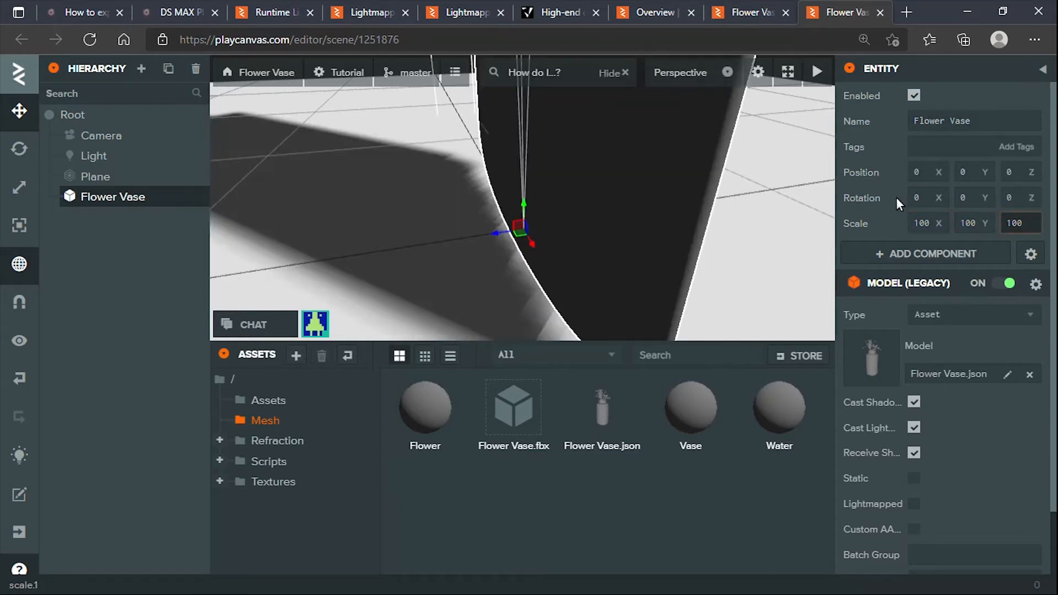
{"action": "key", "text": "Return"}
Step: Examine the scaled Flower Vase and its shadow on the plane from several angles, leaving the vase entity selected
{"action": "scroll", "coordinate": [584, 182], "scroll_direction": "down", "scroll_amount": 5}
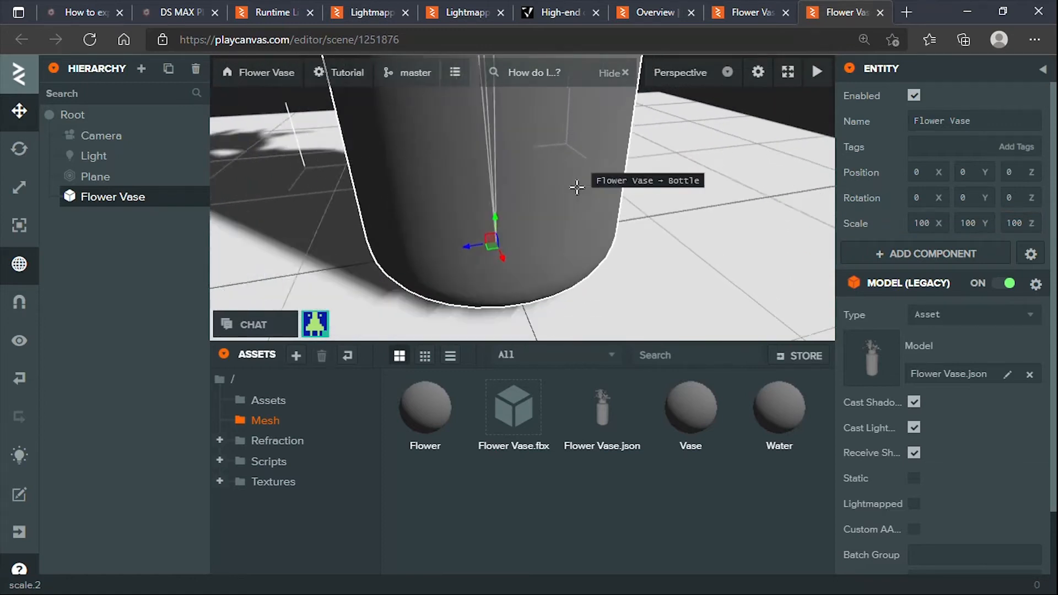
{"action": "scroll", "coordinate": [524, 318], "scroll_direction": "down", "scroll_amount": 3}
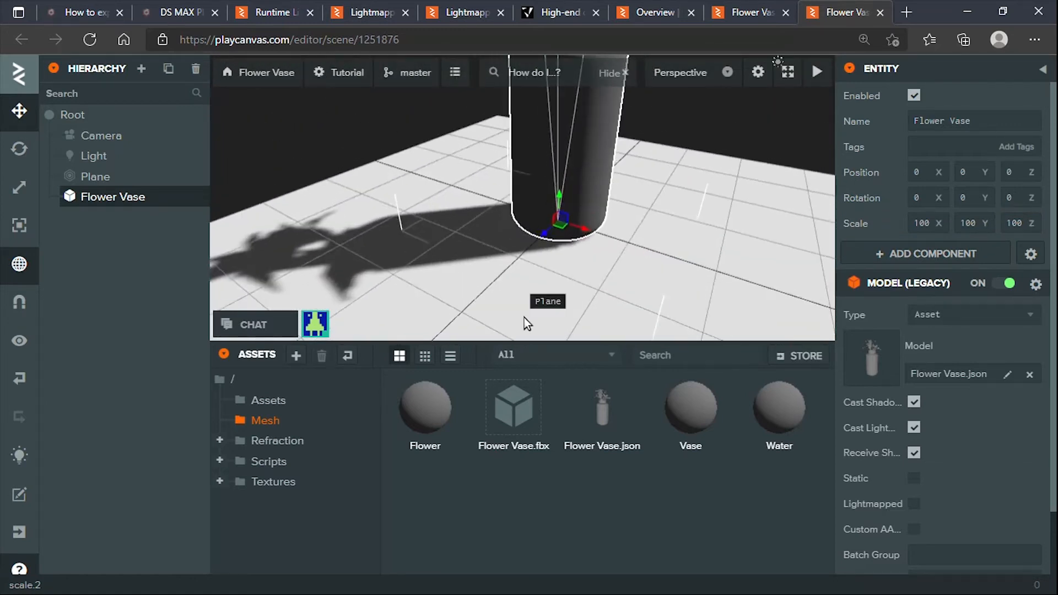
{"action": "left_click", "coordinate": [730, 178]}
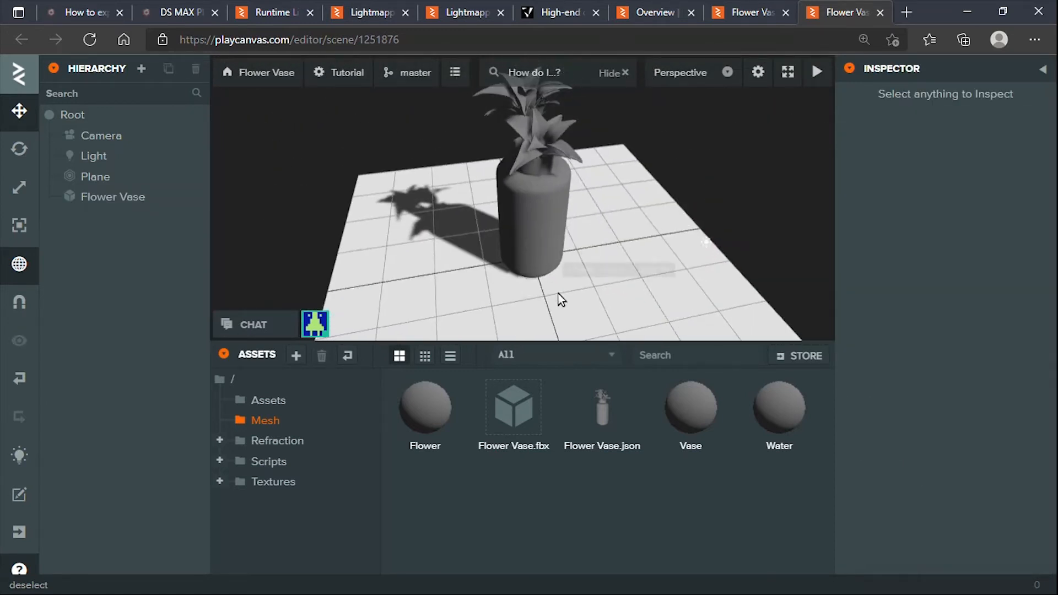
{"action": "left_click", "coordinate": [600, 426]}
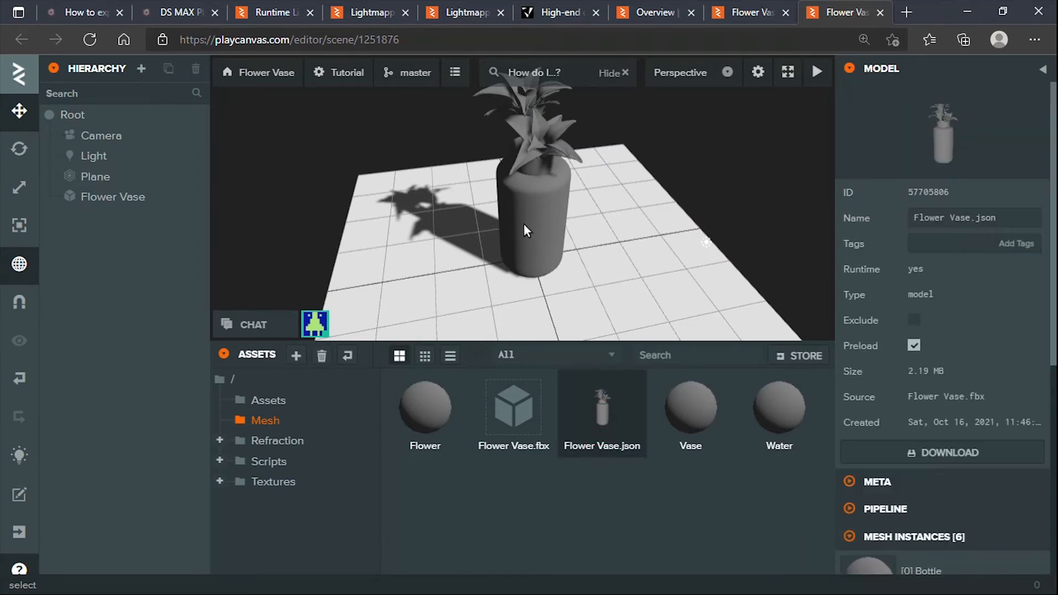
{"action": "left_click", "coordinate": [524, 221]}
{"action": "left_click_drag", "start_coordinate": [690, 230], "coordinate": [750, 215]}
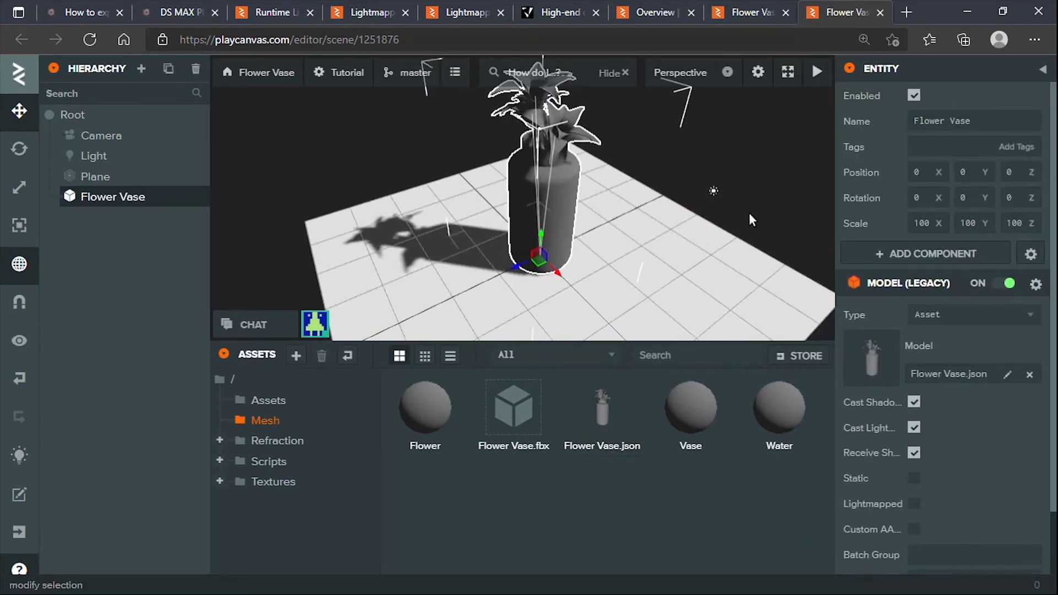
{"action": "middle_click_drag", "start_coordinate": [624, 203], "coordinate": [652, 273]}
{"action": "left_click_drag", "start_coordinate": [689, 260], "coordinate": [568, 196]}
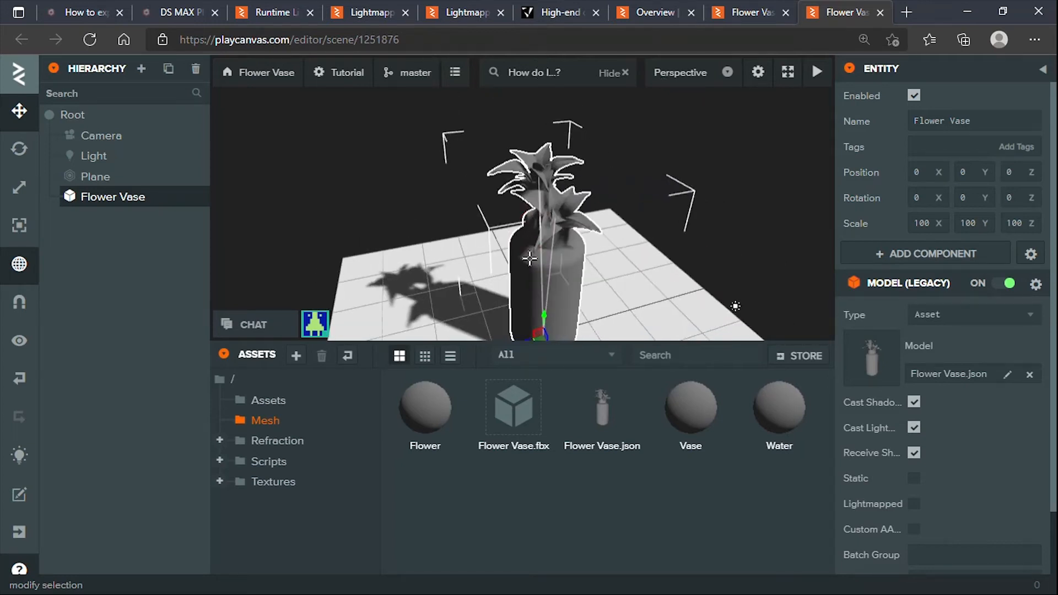
{"action": "scroll", "coordinate": [534, 227], "scroll_direction": "up", "scroll_amount": 3}
{"action": "left_click_drag", "start_coordinate": [551, 212], "coordinate": [641, 202]}
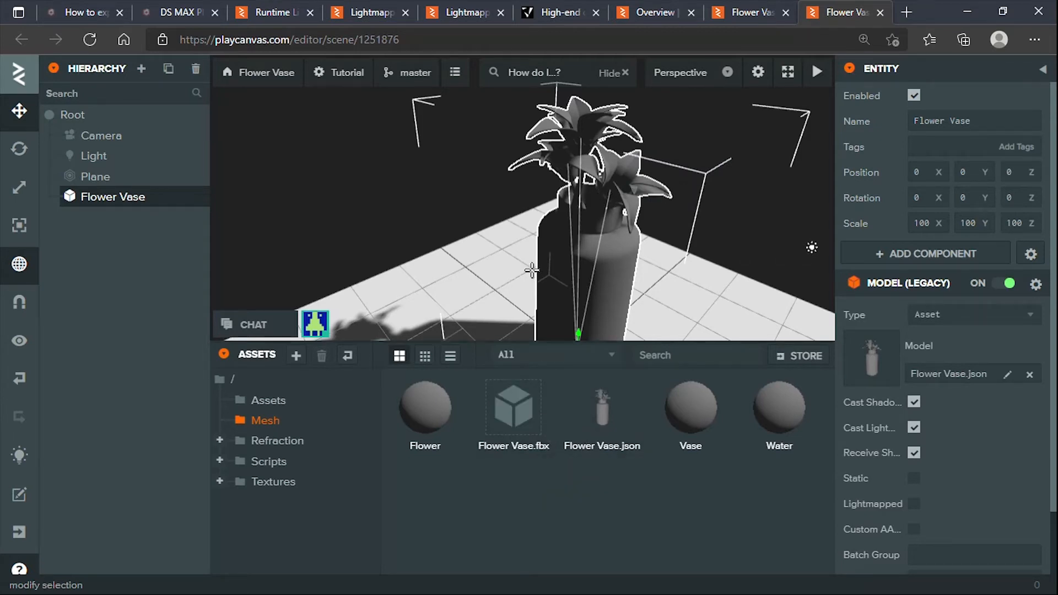
{"action": "scroll", "coordinate": [553, 234], "scroll_direction": "down", "scroll_amount": 3}
{"action": "left_click_drag", "start_coordinate": [570, 247], "coordinate": [510, 271]}
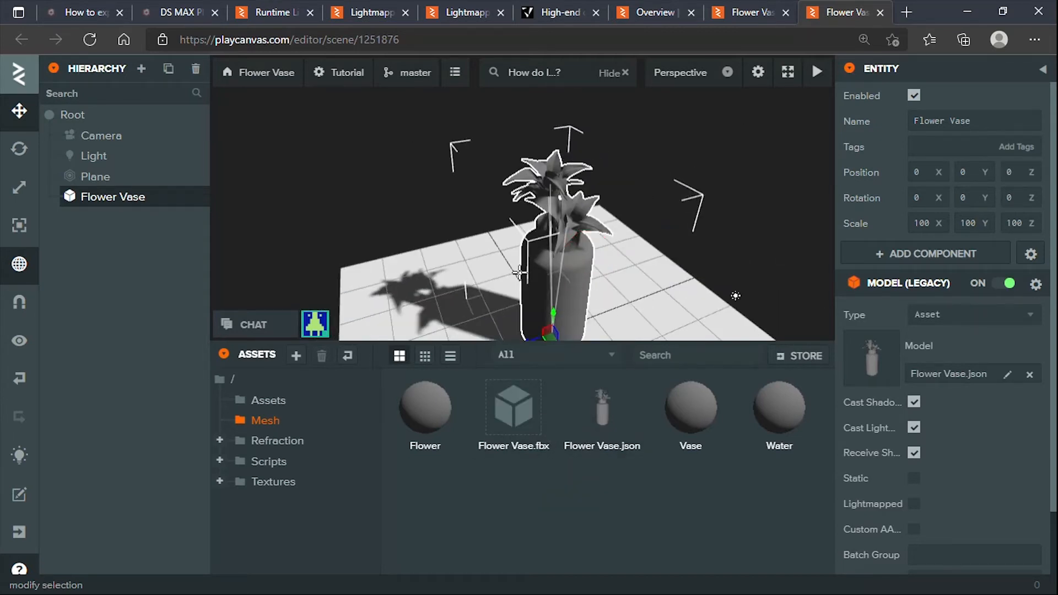
Step: Try lowering the Flower Vase slightly along the Y axis, and undo the move
{"action": "middle_click_drag", "start_coordinate": [519, 273], "coordinate": [566, 204]}
{"action": "left_click_drag", "start_coordinate": [591, 252], "coordinate": [591, 272]}
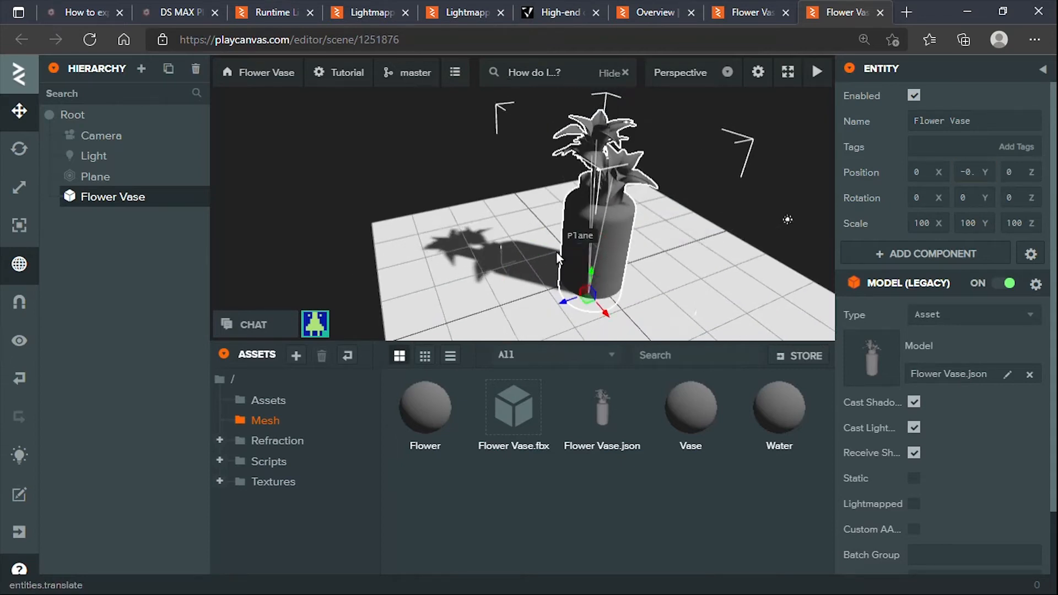
{"action": "key", "text": "ctrl+z"}
Step: Examine the Flower Vase's model component options for shadows, lightmapping, layers and materials
{"action": "left_click_drag", "start_coordinate": [761, 243], "coordinate": [668, 250]}
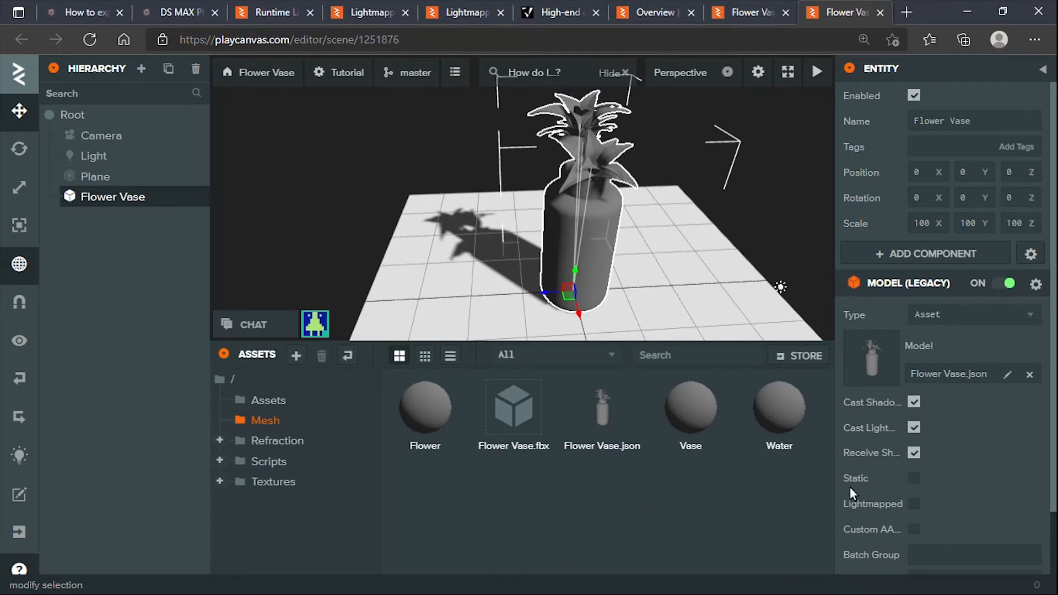
{"action": "scroll", "coordinate": [850, 487], "scroll_direction": "down", "scroll_amount": 2}
{"action": "mouse_move", "coordinate": [850, 487]}
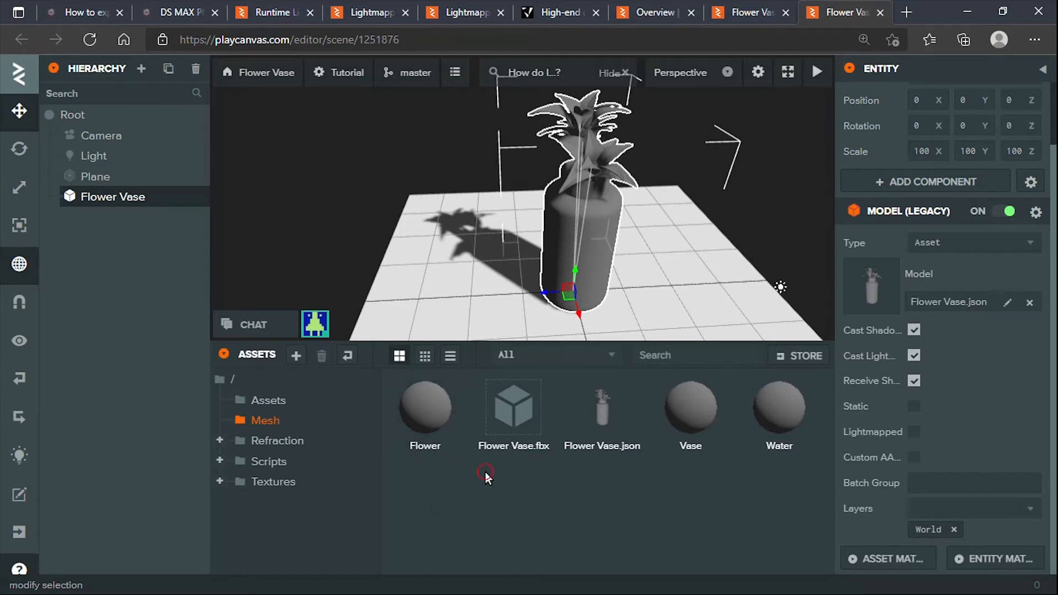
Step: Permanently delete all five Flower Vase model and material assets from the Mesh folder
{"action": "left_click", "coordinate": [623, 413]}
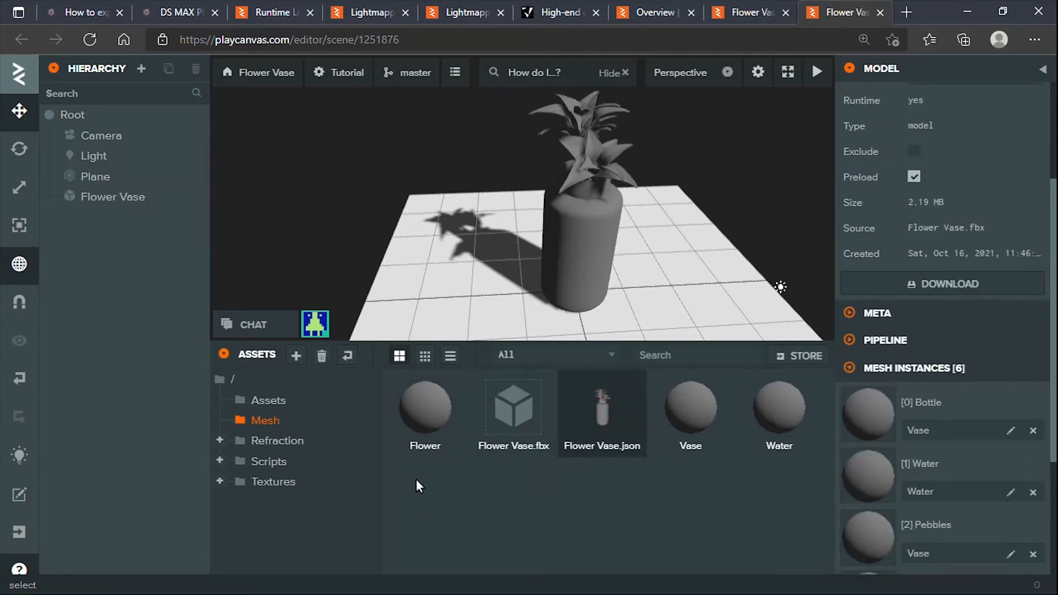
{"action": "key", "text": "ctrl+a"}
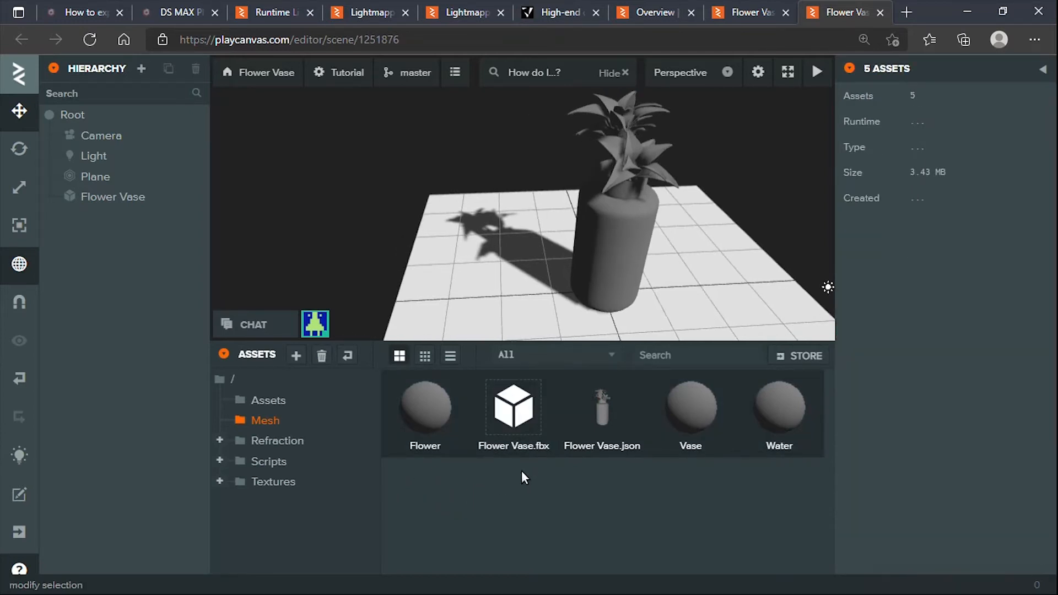
{"action": "key", "text": "Delete"}
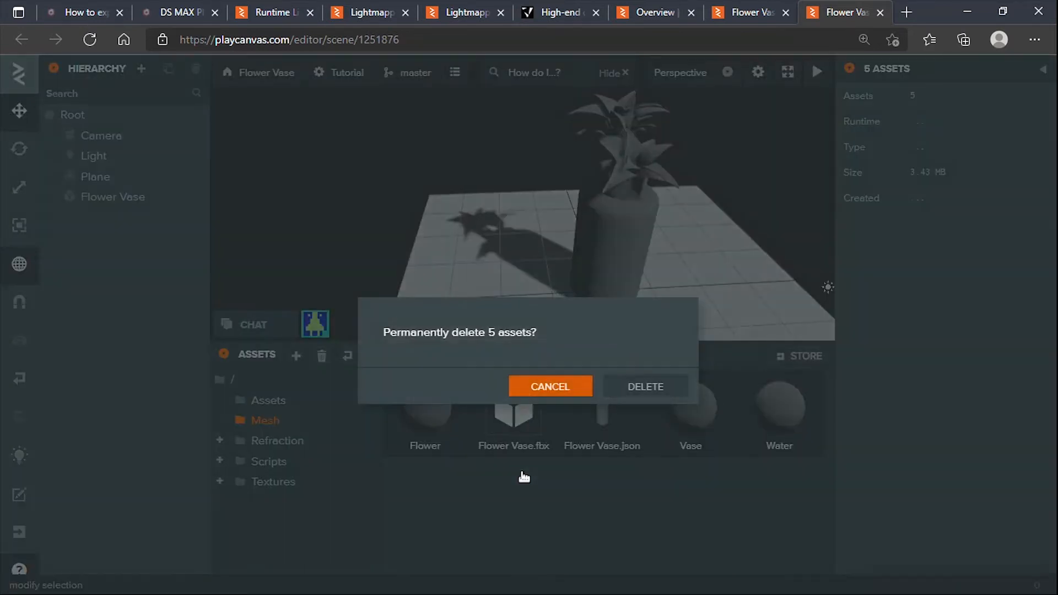
{"action": "left_click", "coordinate": [647, 387]}
Step: Enable Convert to GLB in the project's Asset Tasks model import settings
{"action": "left_click", "coordinate": [19, 73]}
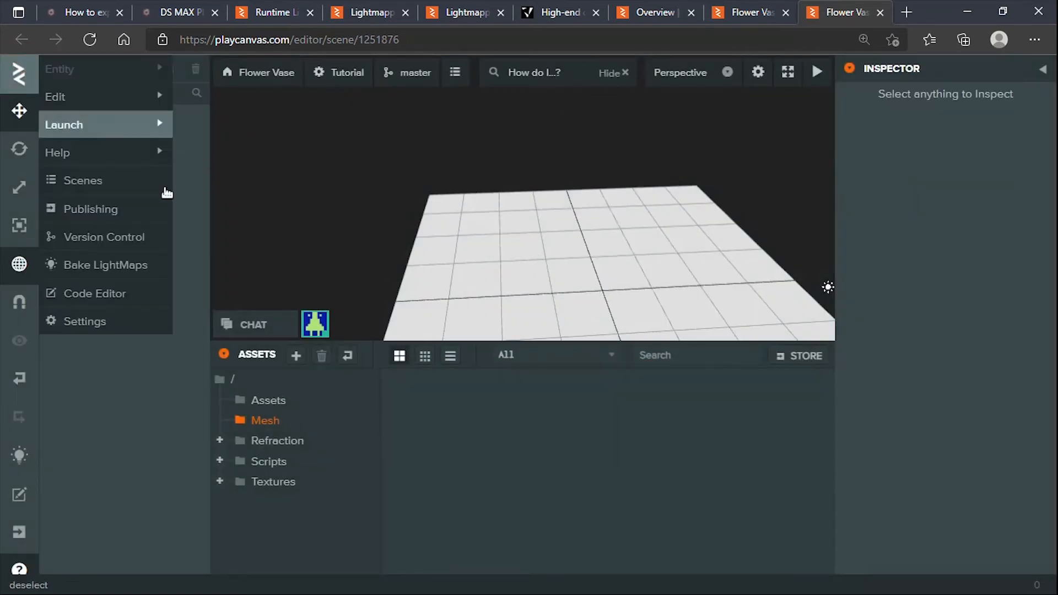
{"action": "left_click", "coordinate": [144, 322]}
{"action": "left_click", "coordinate": [885, 420]}
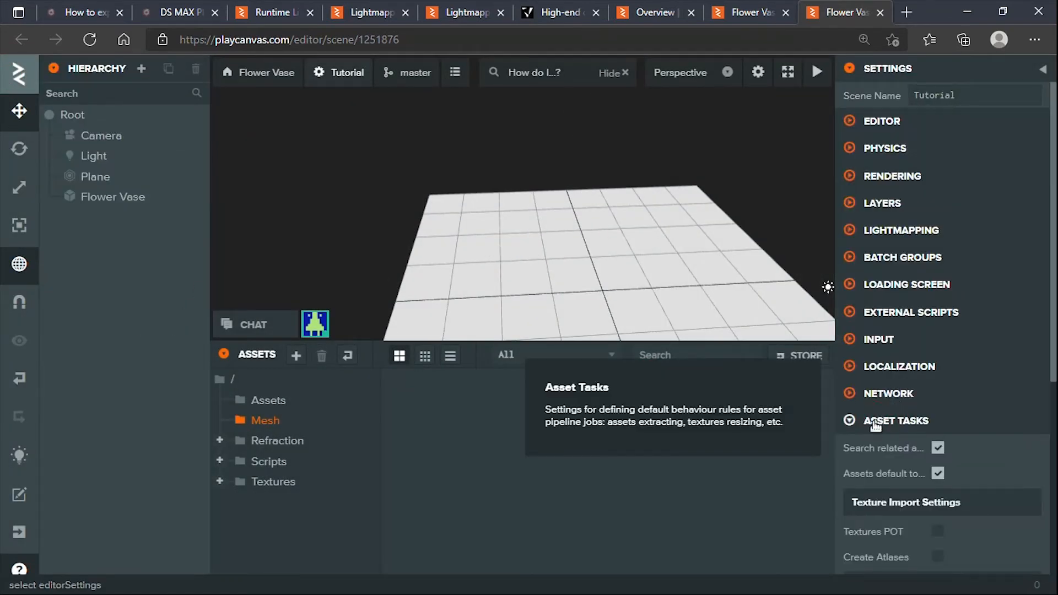
{"action": "scroll", "coordinate": [872, 427], "scroll_direction": "down", "scroll_amount": 4}
{"action": "scroll", "coordinate": [883, 517], "scroll_direction": "down", "scroll_amount": 2}
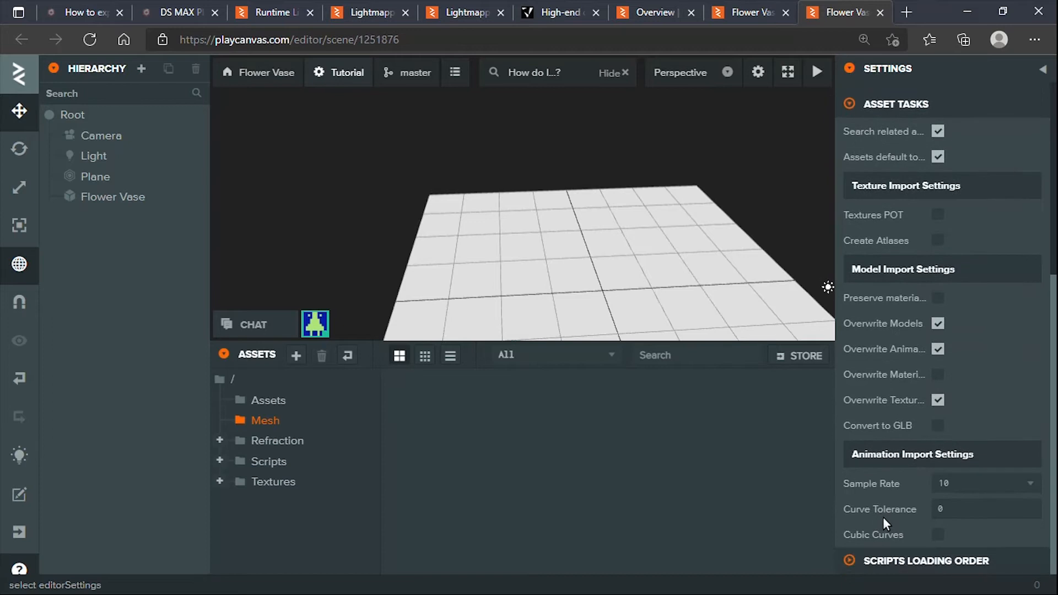
{"action": "left_click", "coordinate": [939, 427]}
Step: Import Flower Vase.fbx from the Play canvas test folder in File Explorer into the project's Mesh folder
{"action": "key", "text": "alt+Tab"}
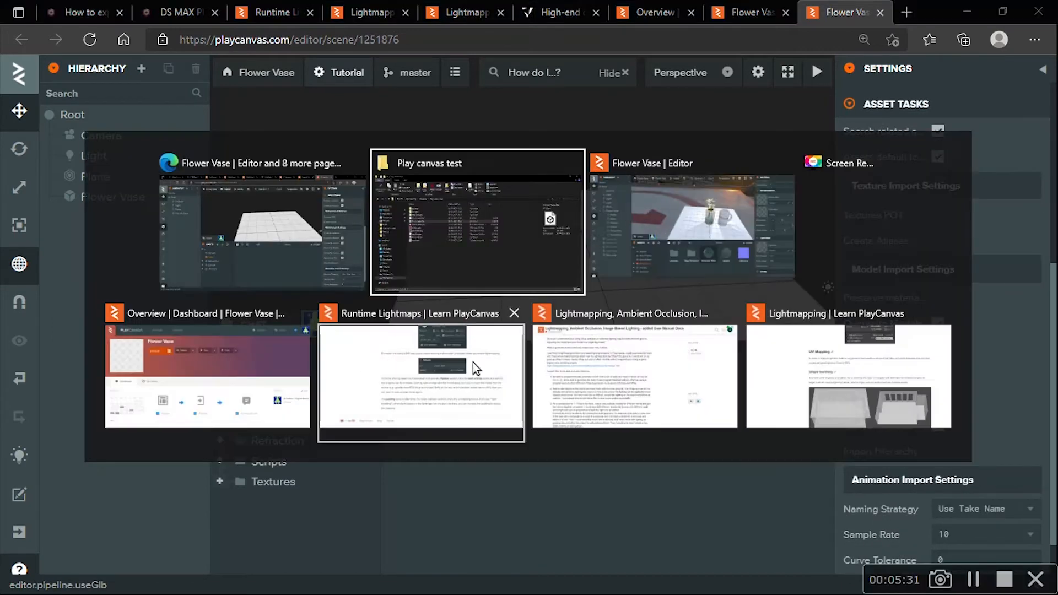
{"action": "left_click_drag", "start_coordinate": [237, 242], "coordinate": [516, 519]}
{"action": "key", "text": "alt+Tab"}
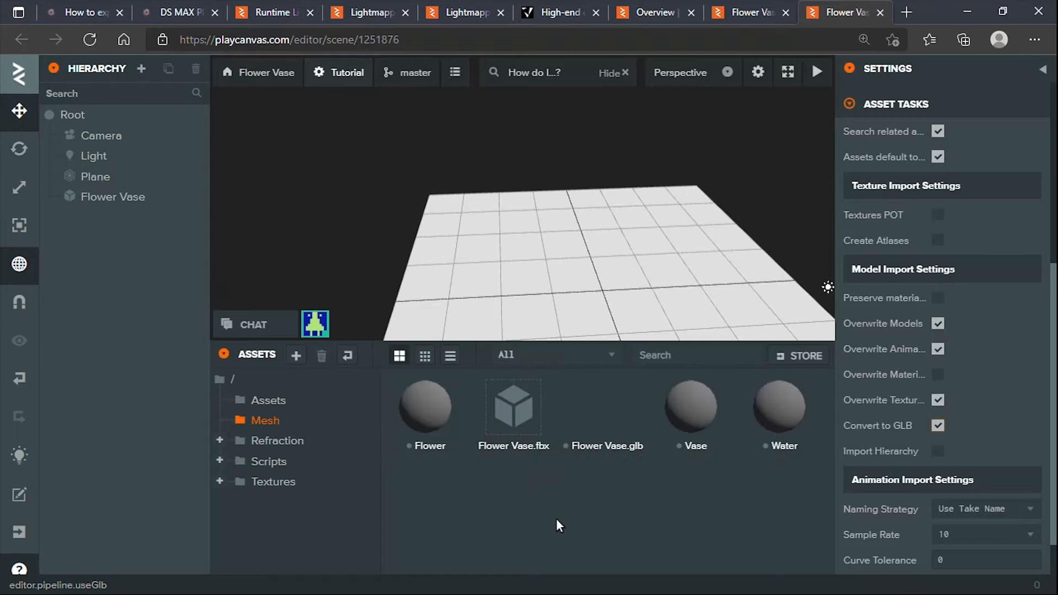
Step: Place the Flower Vase.glb model in the scene and delete the old Flower Vase entity whose model is missing
{"action": "left_click_drag", "start_coordinate": [609, 430], "coordinate": [601, 295]}
{"action": "double_click", "coordinate": [122, 220]}
{"action": "left_click", "coordinate": [135, 199]}
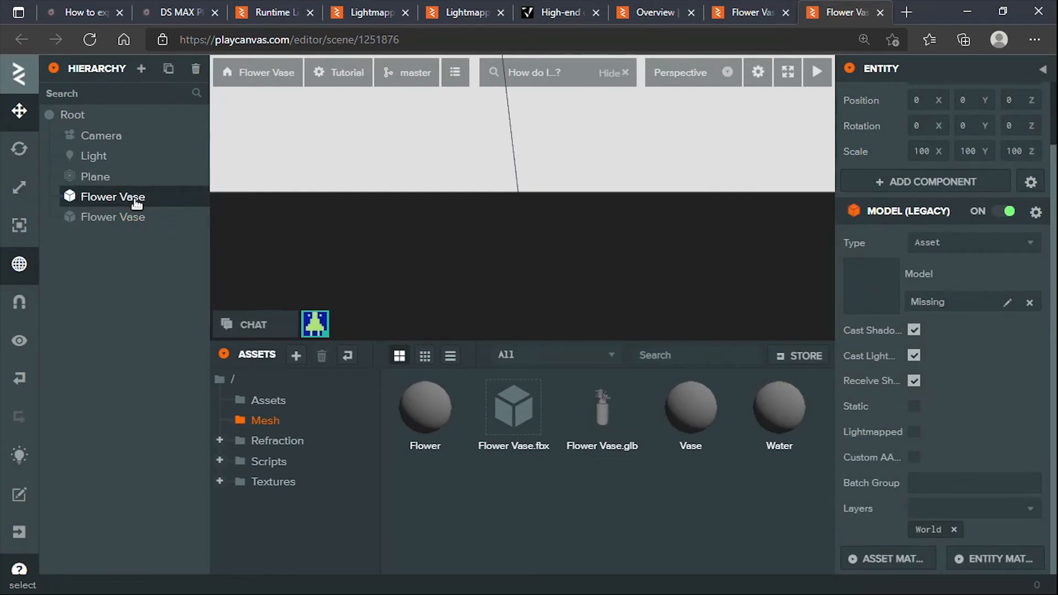
{"action": "key", "text": "Delete"}
{"action": "scroll", "coordinate": [386, 274], "scroll_direction": "down", "scroll_amount": 6}
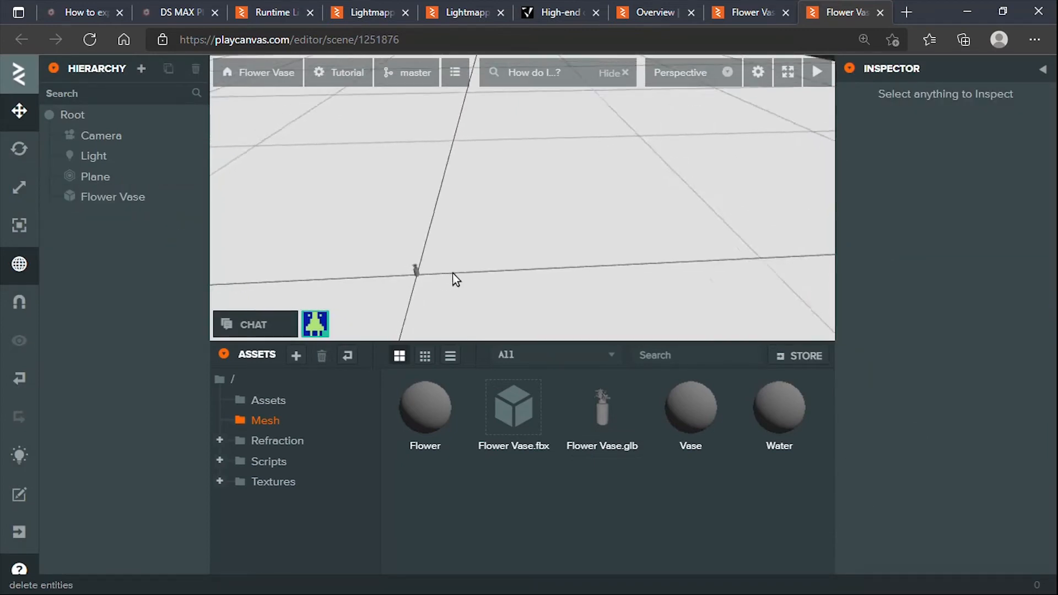
{"action": "scroll", "coordinate": [436, 274], "scroll_direction": "up", "scroll_amount": 2}
{"action": "left_click", "coordinate": [422, 273]}
{"action": "key", "text": "f"}
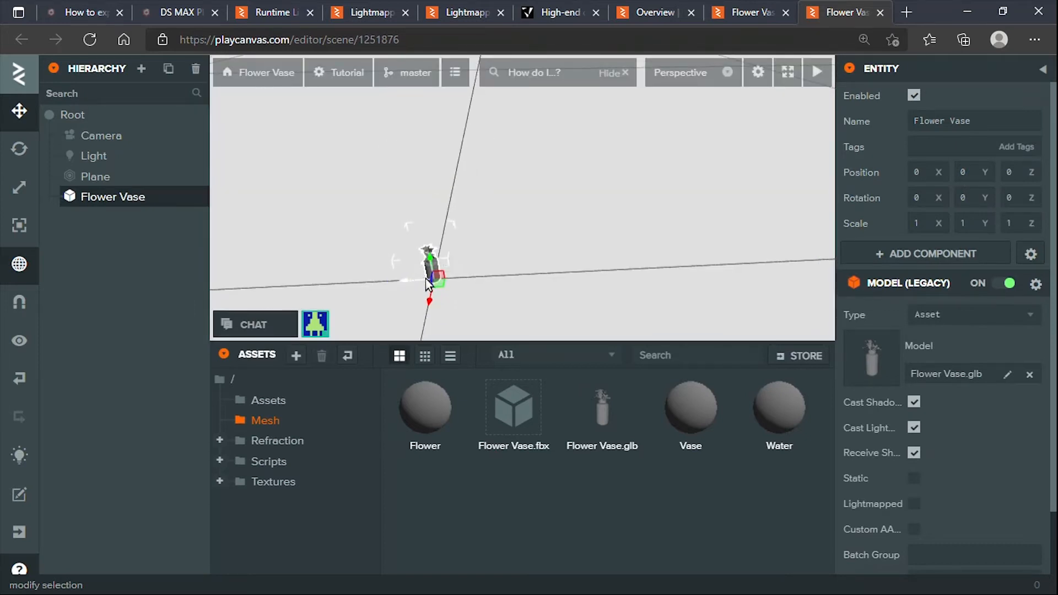
Step: Permanently delete the GLB model, its FBX source and the three materials from the Mesh folder
{"action": "key", "text": "ctrl+a"}
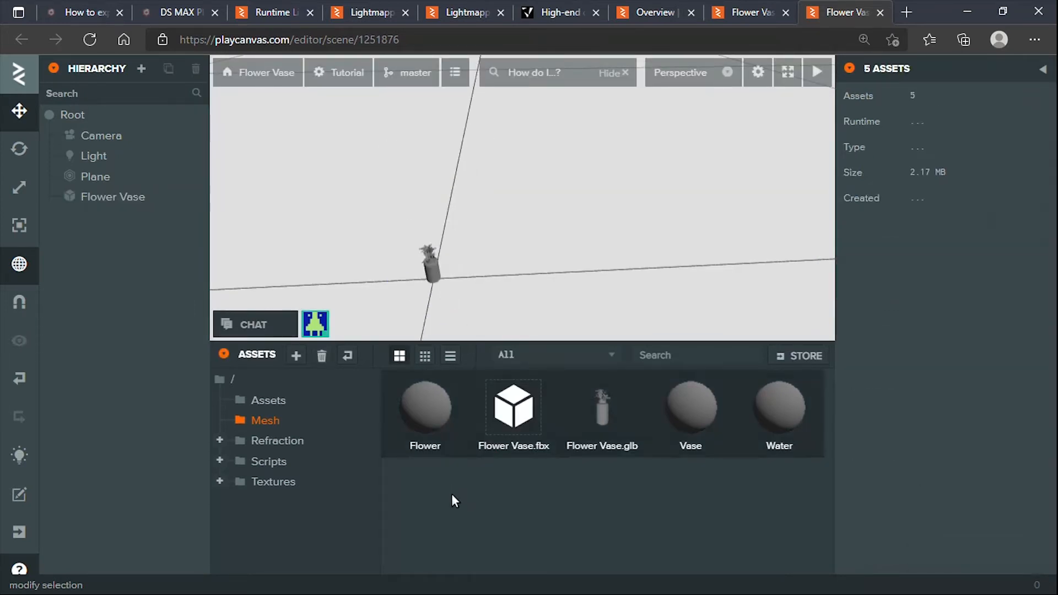
{"action": "key", "text": "Delete"}
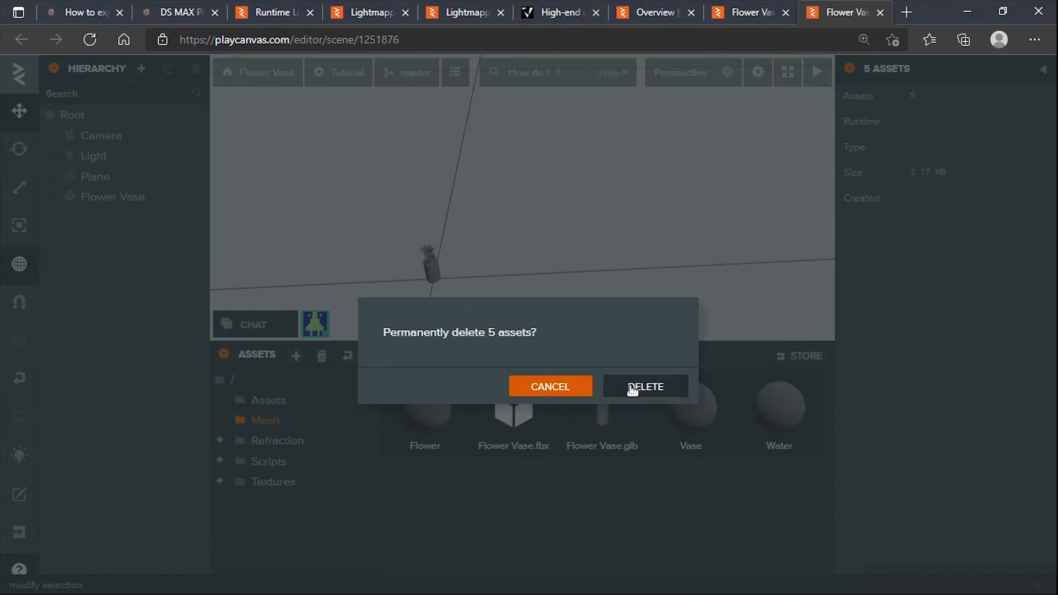
{"action": "left_click", "coordinate": [631, 387]}
Step: Enable Import Hierarchy in the Asset Tasks model import settings
{"action": "left_click", "coordinate": [18, 73]}
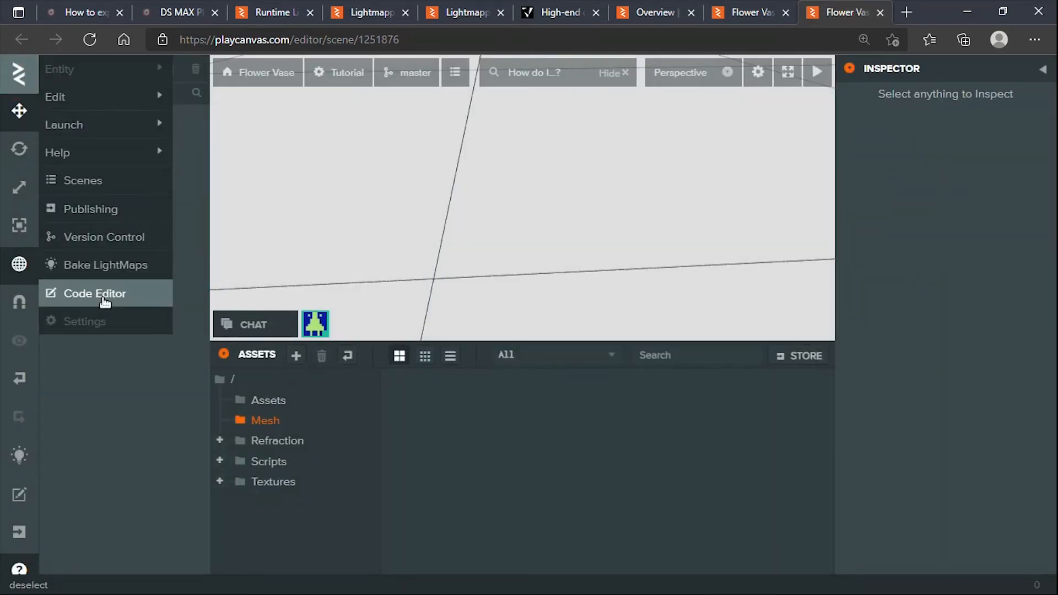
{"action": "left_click", "coordinate": [481, 441]}
{"action": "left_click", "coordinate": [7, 78]}
{"action": "left_click", "coordinate": [511, 210]}
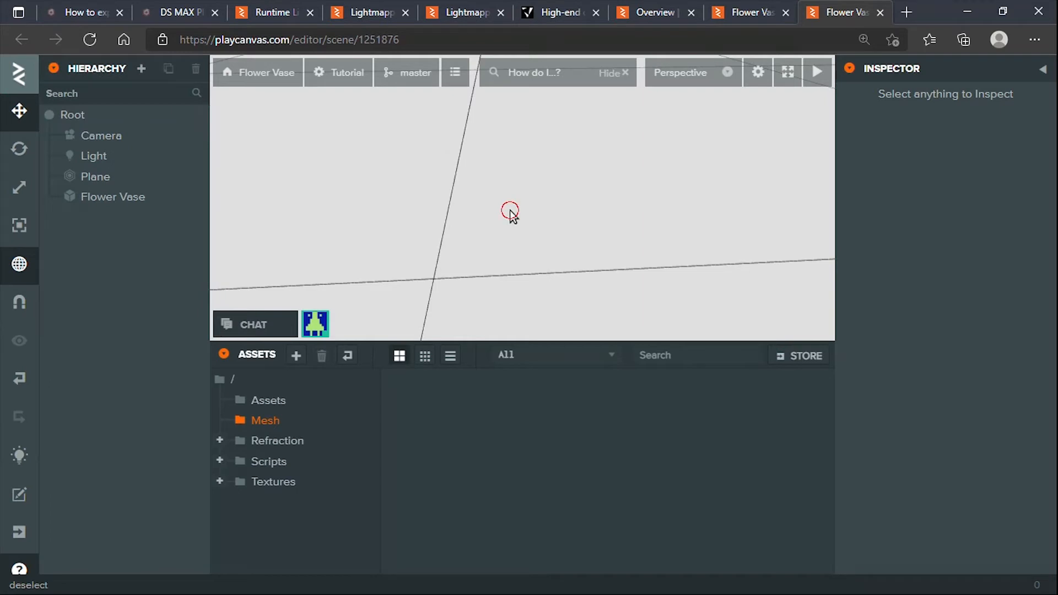
{"action": "left_click", "coordinate": [19, 73]}
{"action": "left_click", "coordinate": [101, 320]}
{"action": "scroll", "coordinate": [915, 347], "scroll_direction": "down", "scroll_amount": 5}
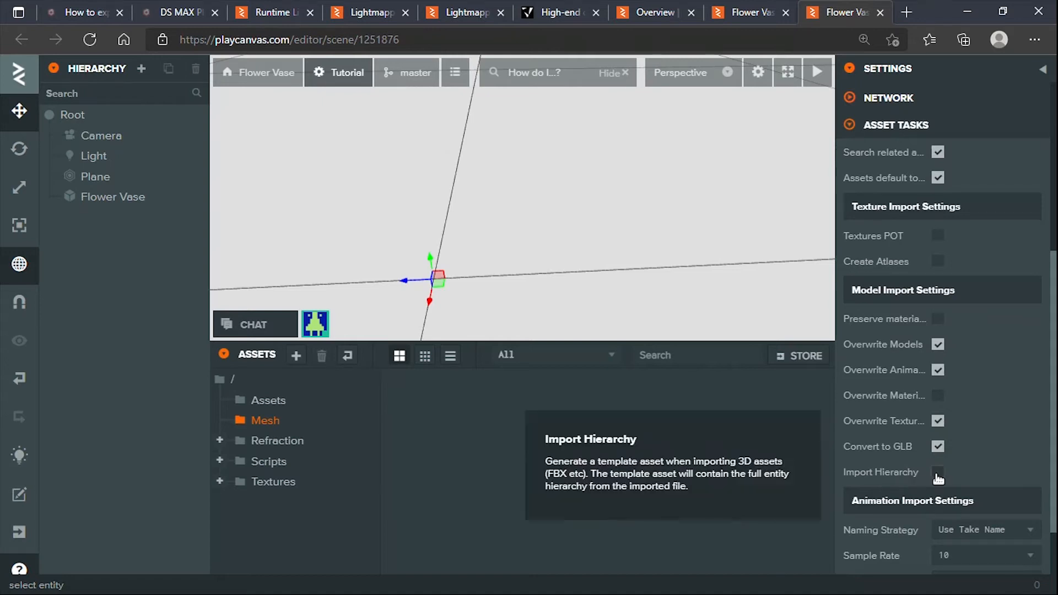
{"action": "left_click", "coordinate": [938, 475]}
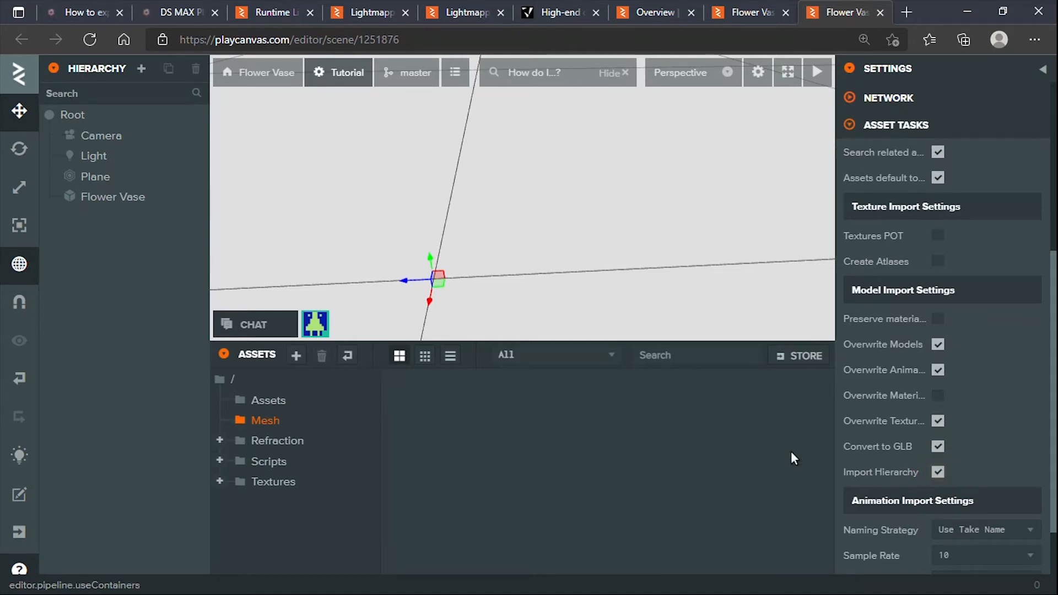
Step: Bring Flower Vase.fbx from the Play canvas test folder in File Explorer into the emptied Mesh folder with its hierarchy
{"action": "key", "text": "alt+Tab"}
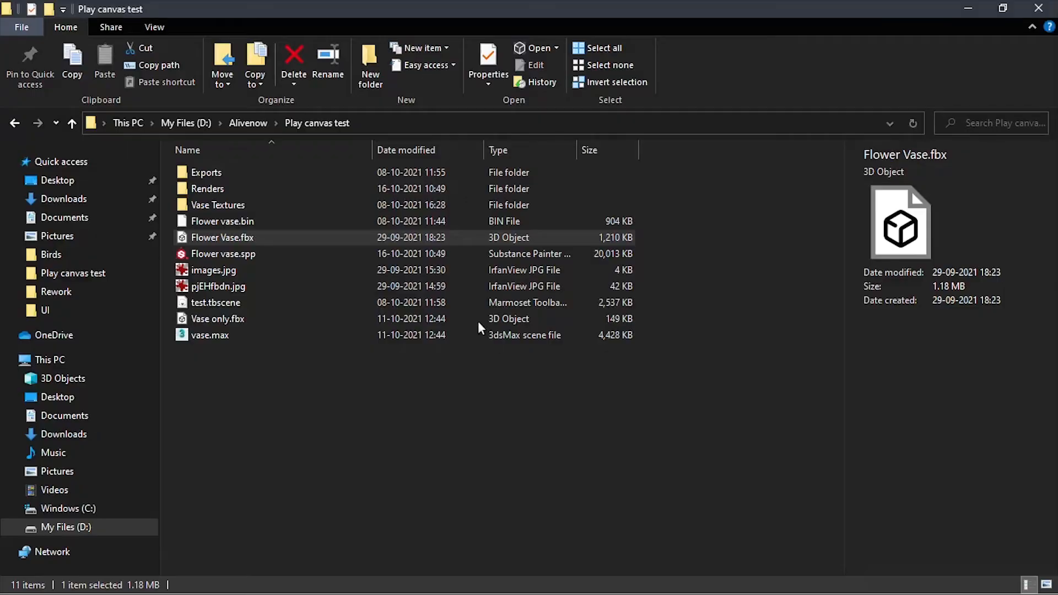
{"action": "left_click_drag", "start_coordinate": [284, 240], "coordinate": [550, 436]}
{"action": "key", "text": "alt+Tab"}
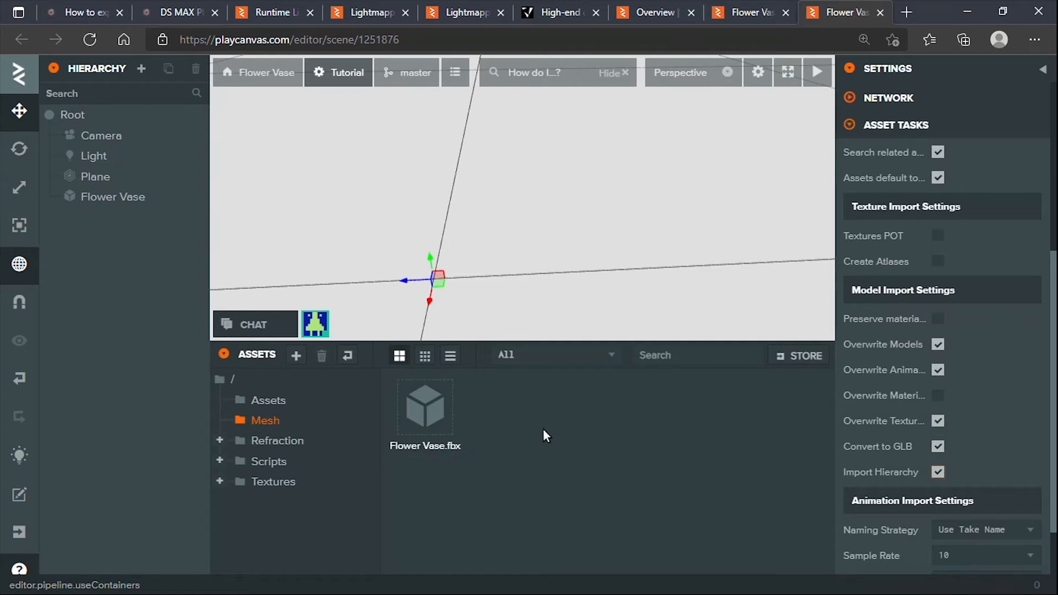
{"action": "left_click", "coordinate": [584, 540]}
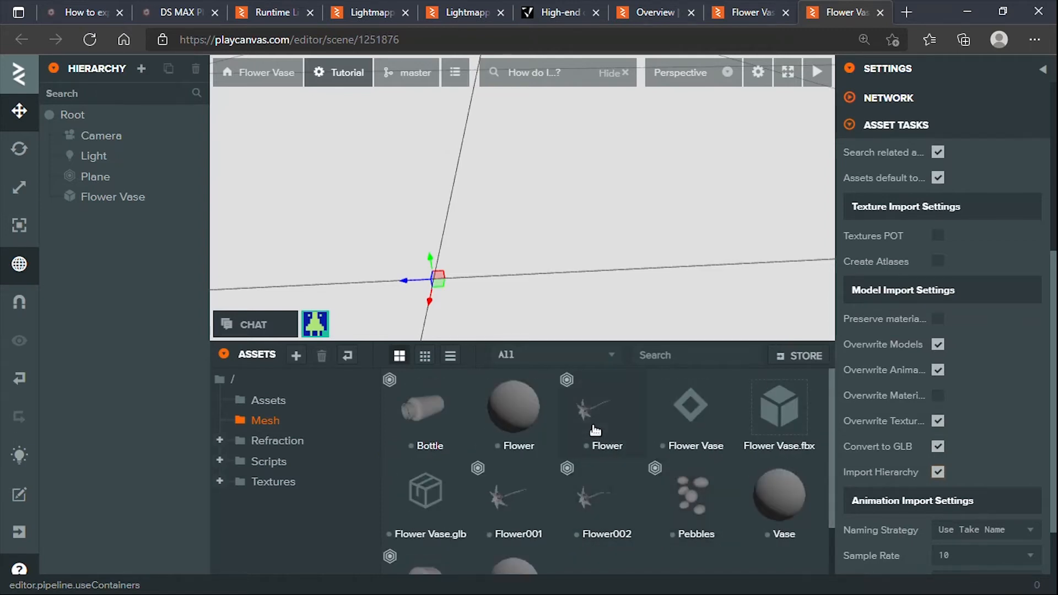
Step: Review the imported assets and add the Flower Vase template to the scene on the plane
{"action": "scroll", "coordinate": [560, 532], "scroll_direction": "down", "scroll_amount": 1}
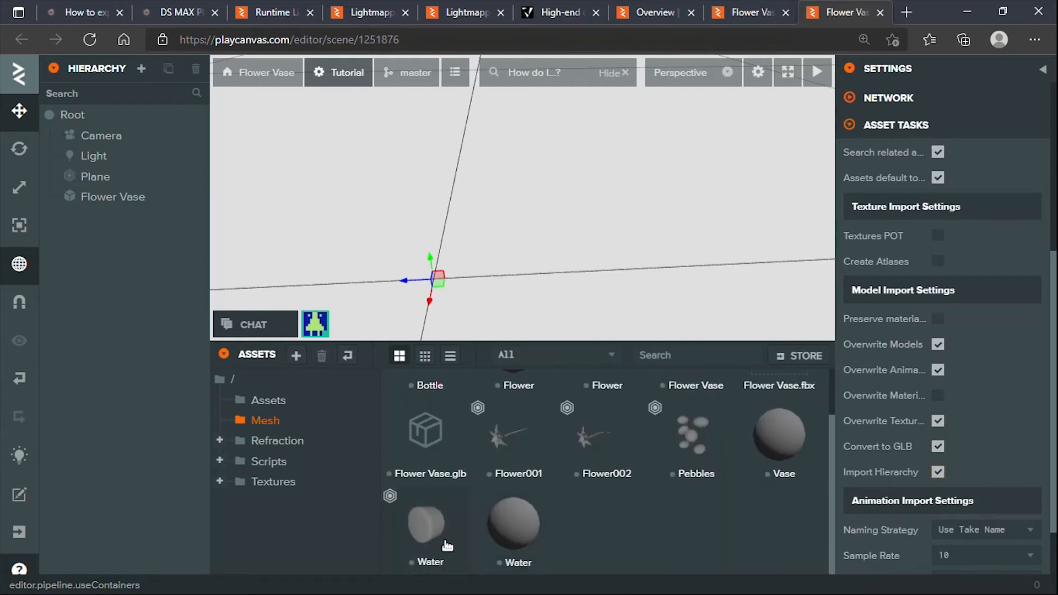
{"action": "scroll", "coordinate": [524, 518], "scroll_direction": "up", "scroll_amount": 1}
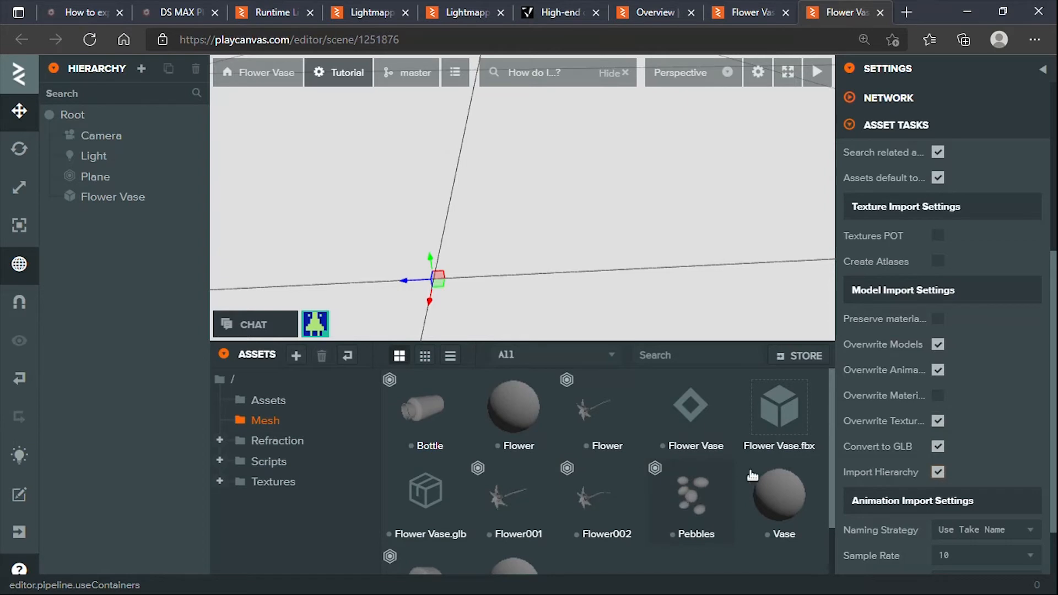
{"action": "left_click", "coordinate": [686, 430]}
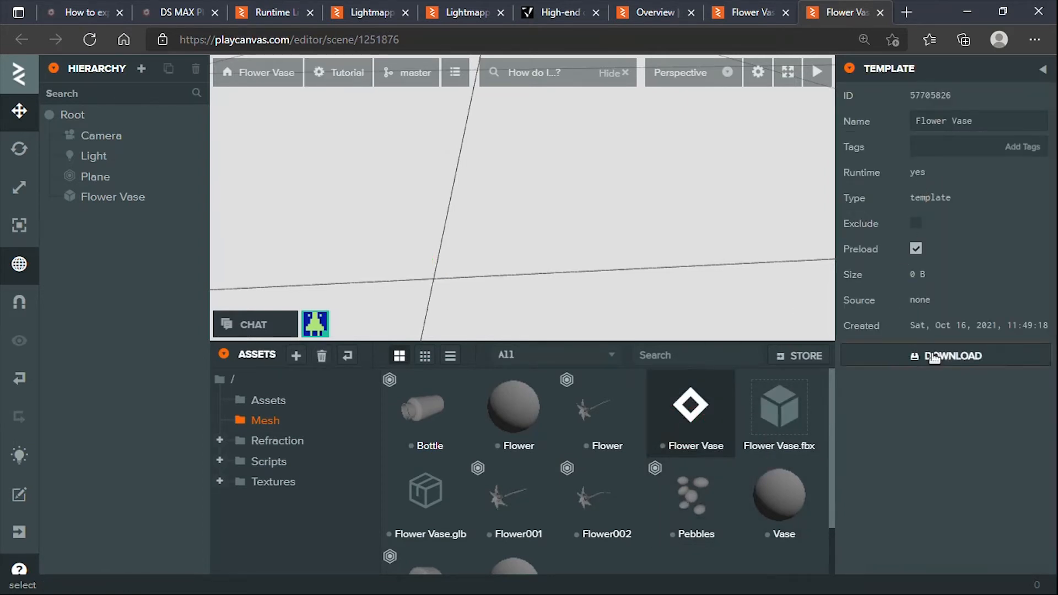
{"action": "left_click_drag", "start_coordinate": [693, 438], "coordinate": [536, 233]}
{"action": "scroll", "coordinate": [613, 273], "scroll_direction": "down", "scroll_amount": 3}
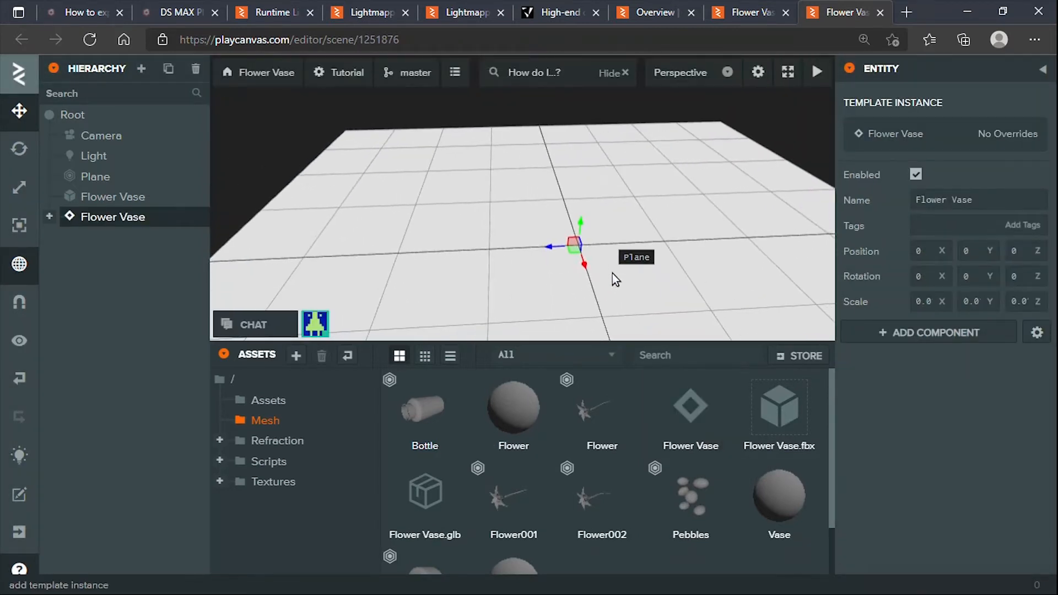
{"action": "left_click_drag", "start_coordinate": [613, 274], "coordinate": [723, 271]}
{"action": "scroll", "coordinate": [580, 241], "scroll_direction": "up", "scroll_amount": 2}
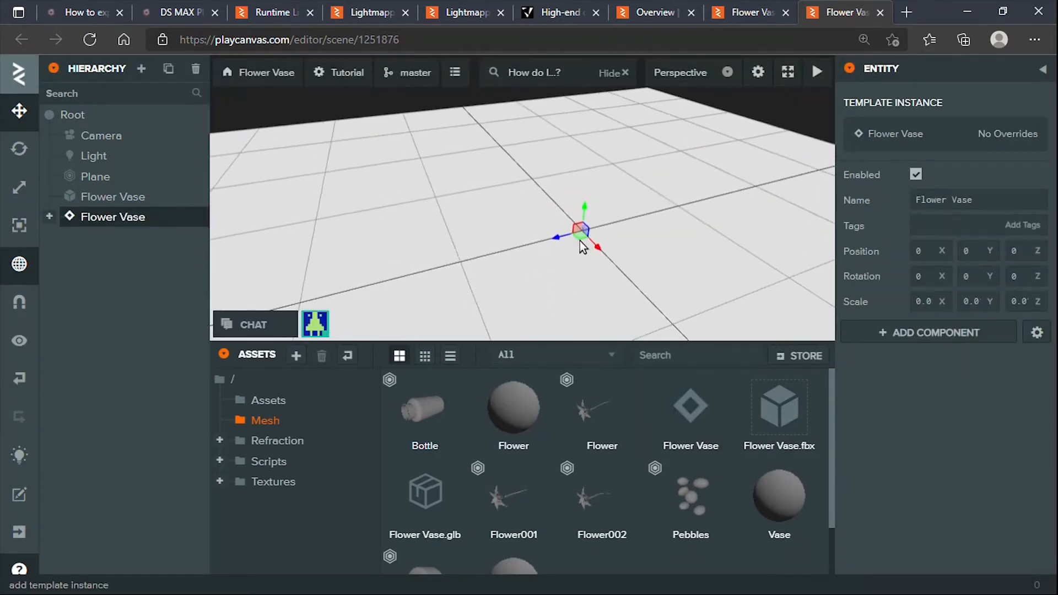
Step: Set the Flower Vase template instance's scale to 1 on the X, Y and Z axes
{"action": "left_click", "coordinate": [931, 301]}
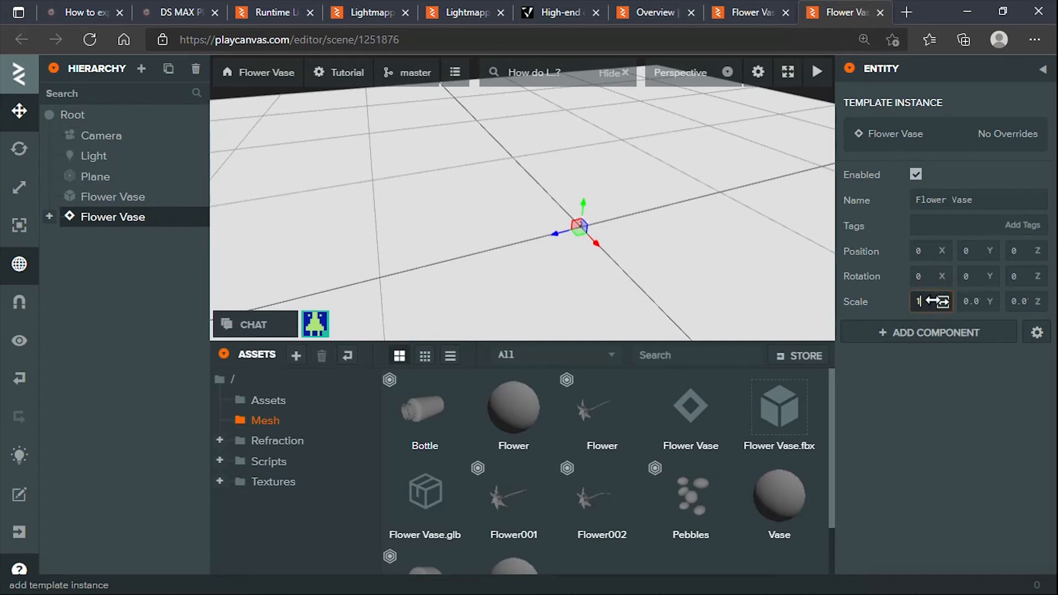
{"action": "double_click", "coordinate": [974, 302]}
{"action": "type", "text": "1"}
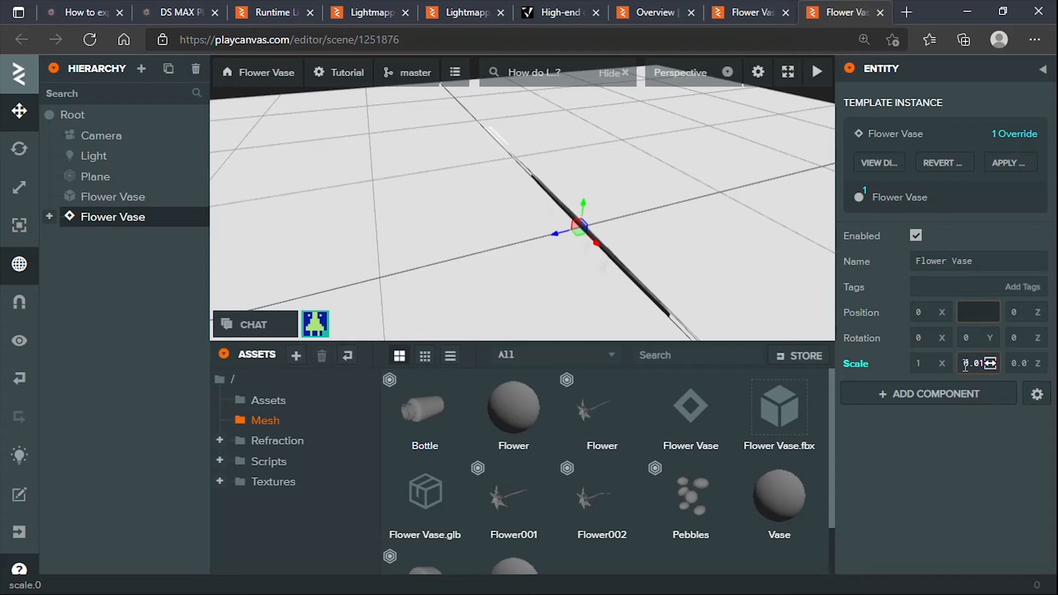
{"action": "left_click", "coordinate": [967, 363]}
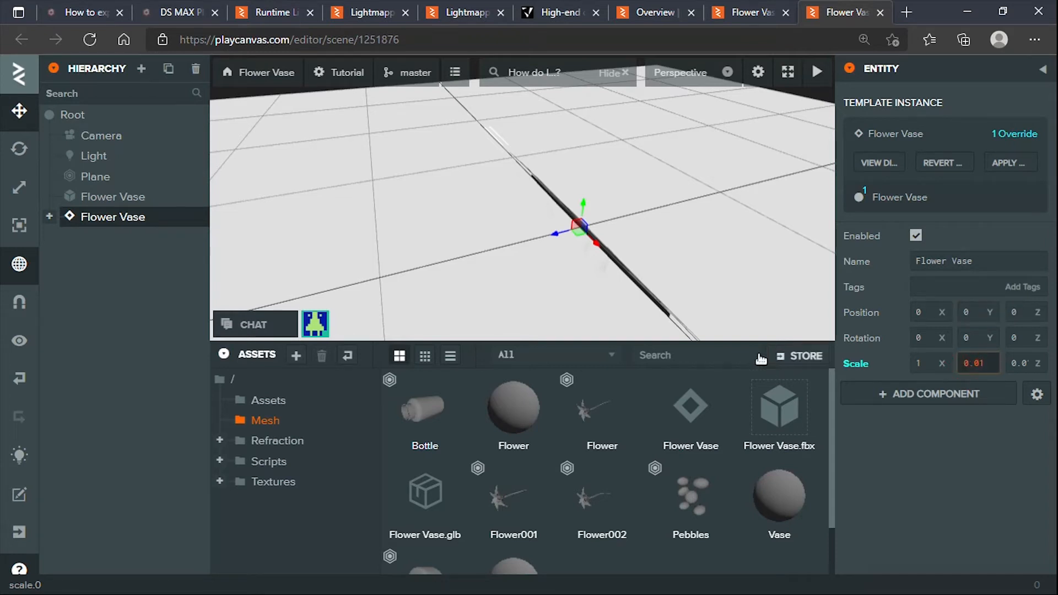
{"action": "key", "text": "Tab"}
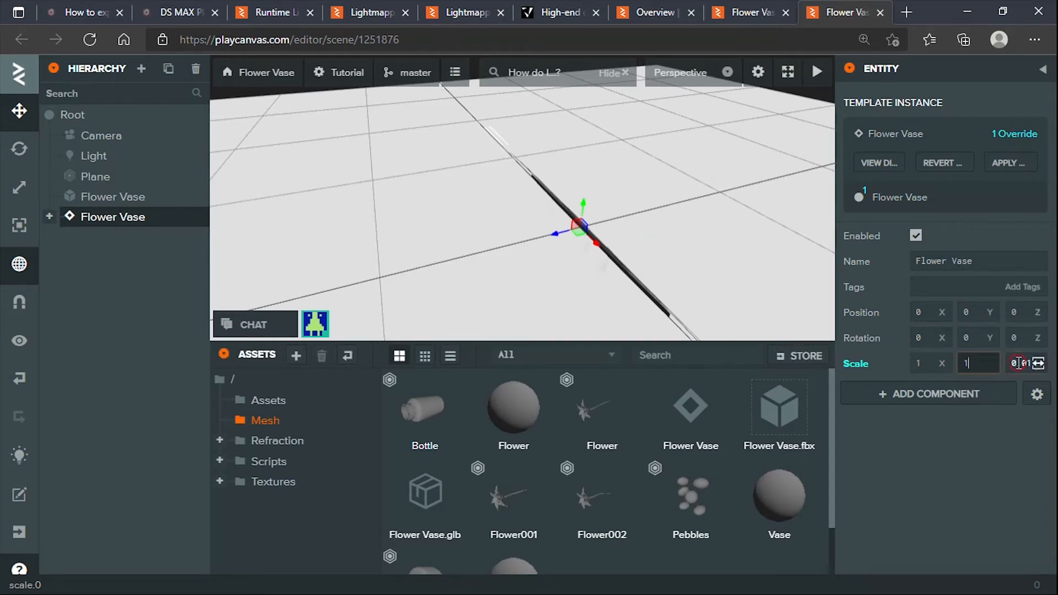
{"action": "type", "text": "1"}
{"action": "scroll", "coordinate": [613, 267], "scroll_direction": "down", "scroll_amount": 3}
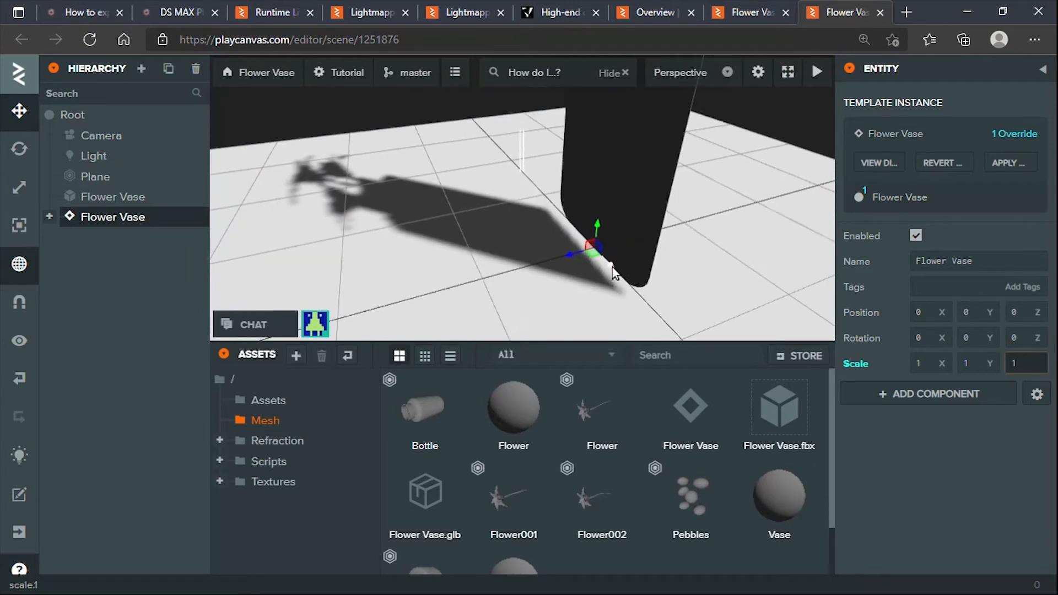
{"action": "key", "text": "Return"}
{"action": "scroll", "coordinate": [613, 266], "scroll_direction": "down", "scroll_amount": 3}
Step: Examine the Flower Vase hierarchy by selecting its Bottle, Water, Pebbles and Flower entities individually
{"action": "left_click", "coordinate": [751, 154]}
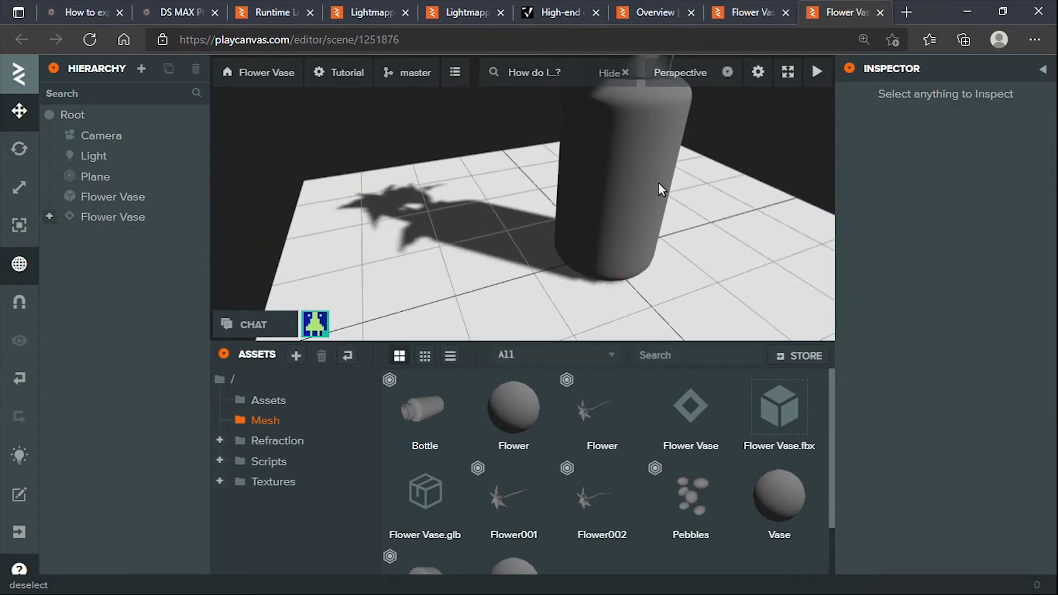
{"action": "left_click", "coordinate": [660, 187]}
{"action": "scroll", "coordinate": [589, 240], "scroll_direction": "up", "scroll_amount": 3}
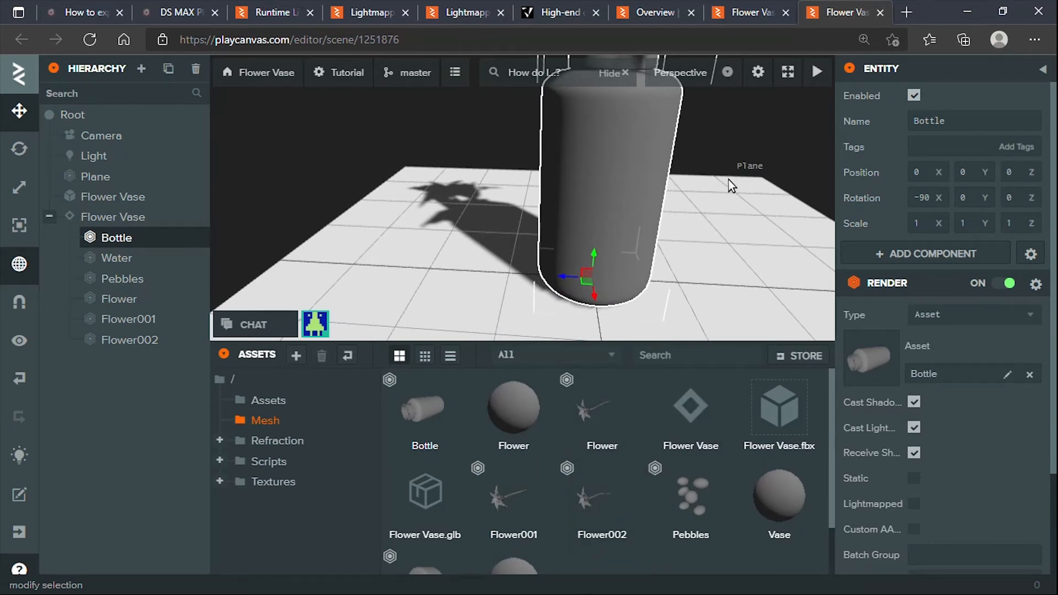
{"action": "left_click", "coordinate": [716, 135]}
{"action": "scroll", "coordinate": [589, 233], "scroll_direction": "down", "scroll_amount": 4}
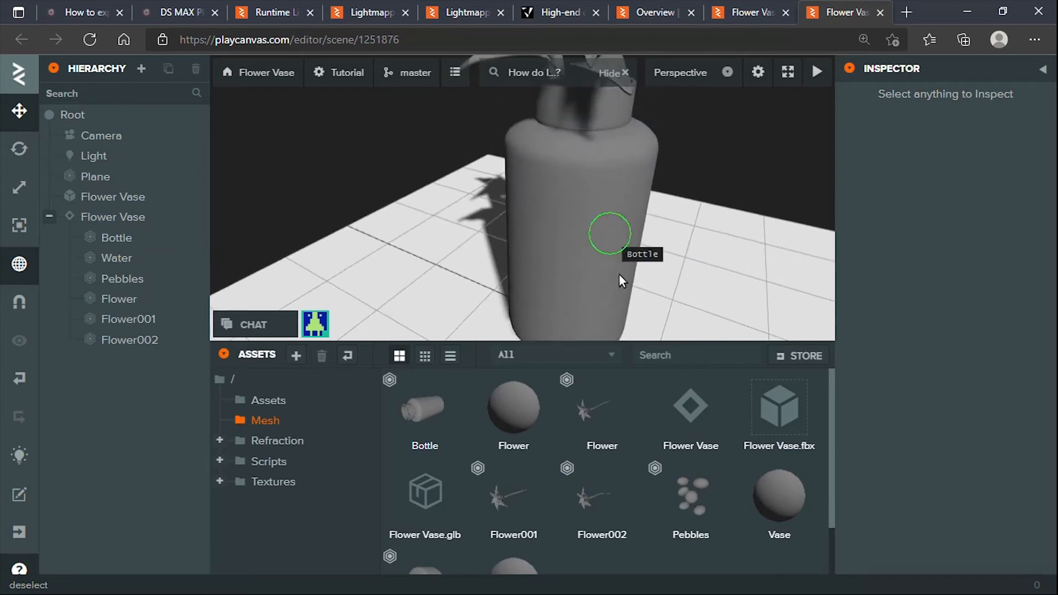
{"action": "left_click", "coordinate": [116, 237]}
{"action": "left_click", "coordinate": [115, 257]}
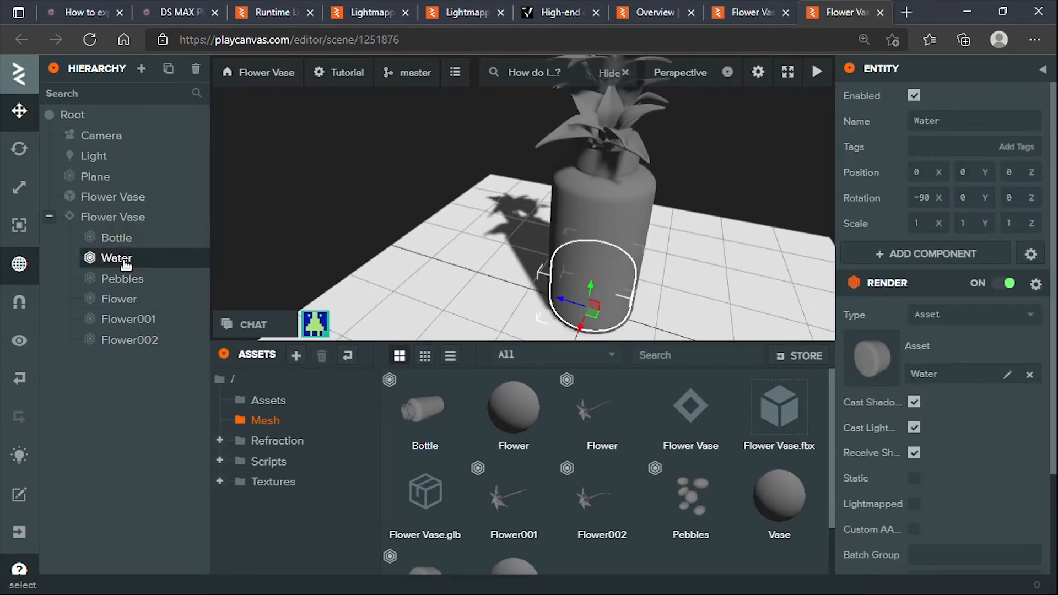
{"action": "left_click", "coordinate": [123, 277]}
{"action": "left_click", "coordinate": [144, 299]}
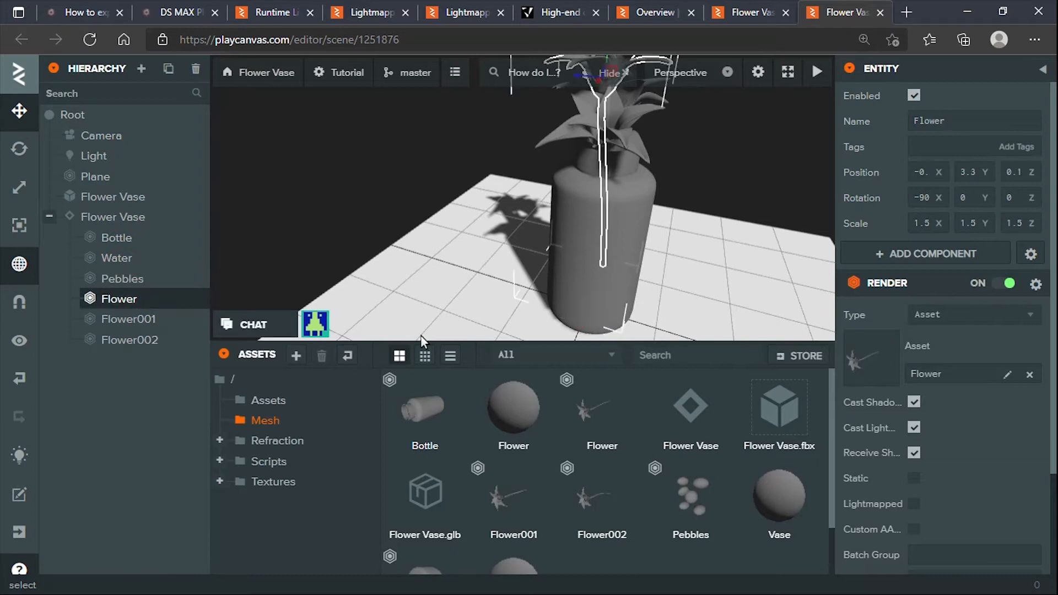
Step: Inspect the Flower material in the Mesh folder and expand its Diffuse settings
{"action": "left_click", "coordinate": [413, 228]}
{"action": "left_click", "coordinate": [651, 223]}
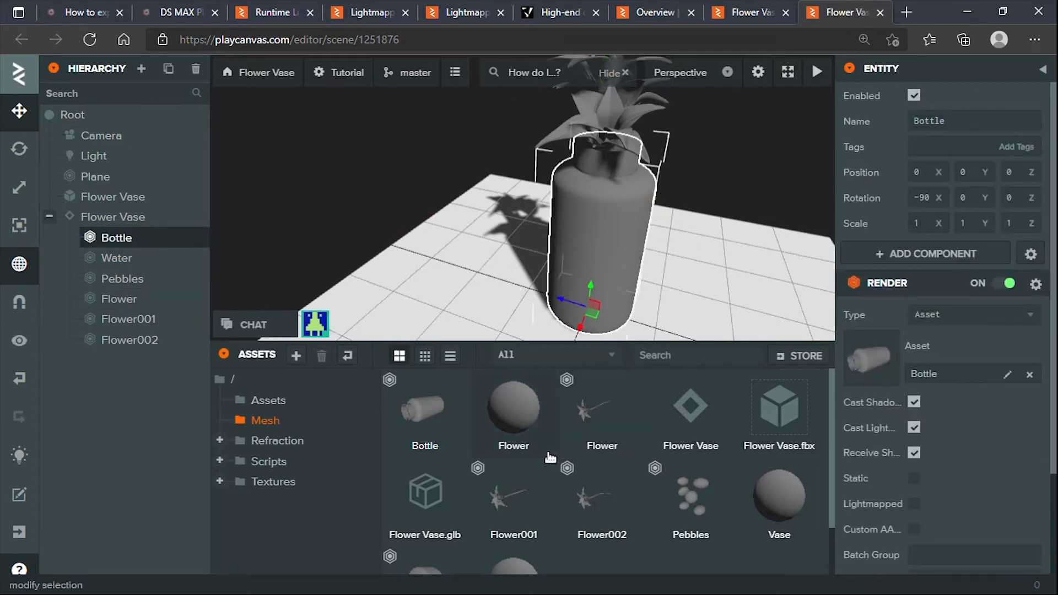
{"action": "left_click", "coordinate": [522, 427]}
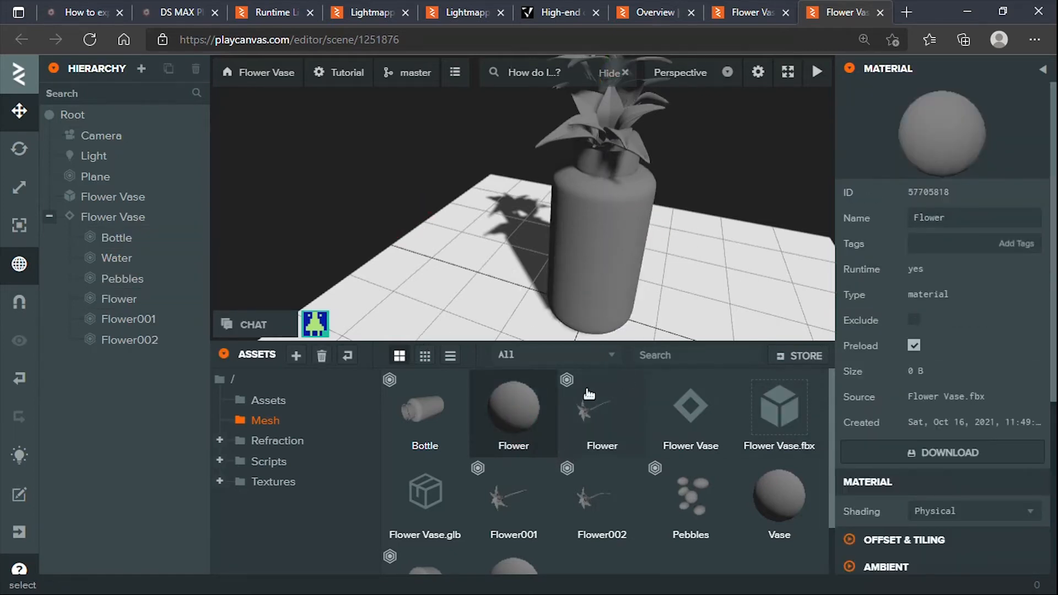
{"action": "scroll", "coordinate": [987, 408], "scroll_direction": "down", "scroll_amount": 5}
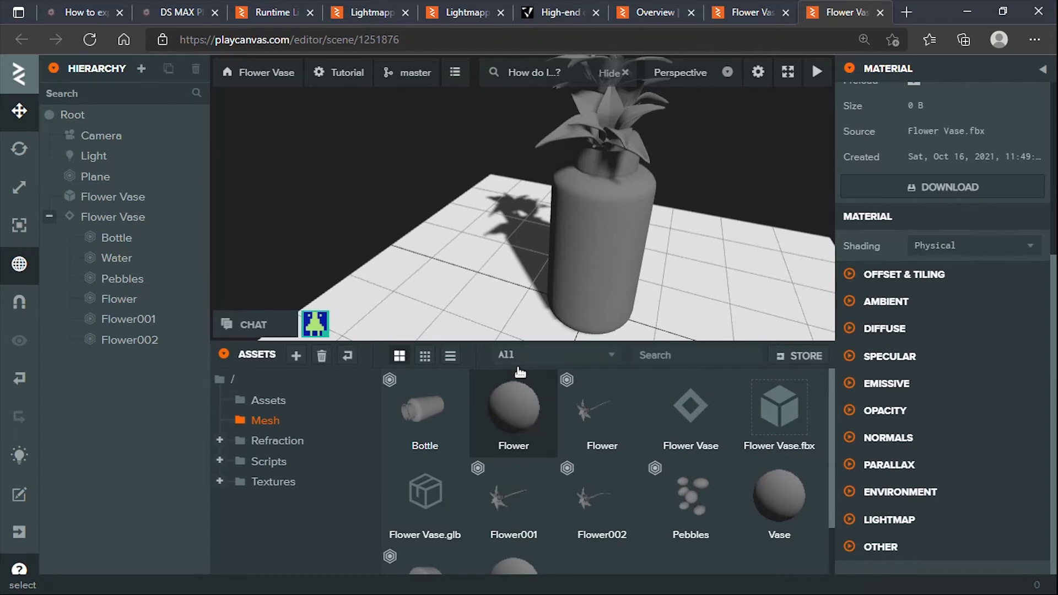
{"action": "left_click", "coordinate": [850, 329]}
{"action": "scroll", "coordinate": [856, 329], "scroll_direction": "down", "scroll_amount": 2}
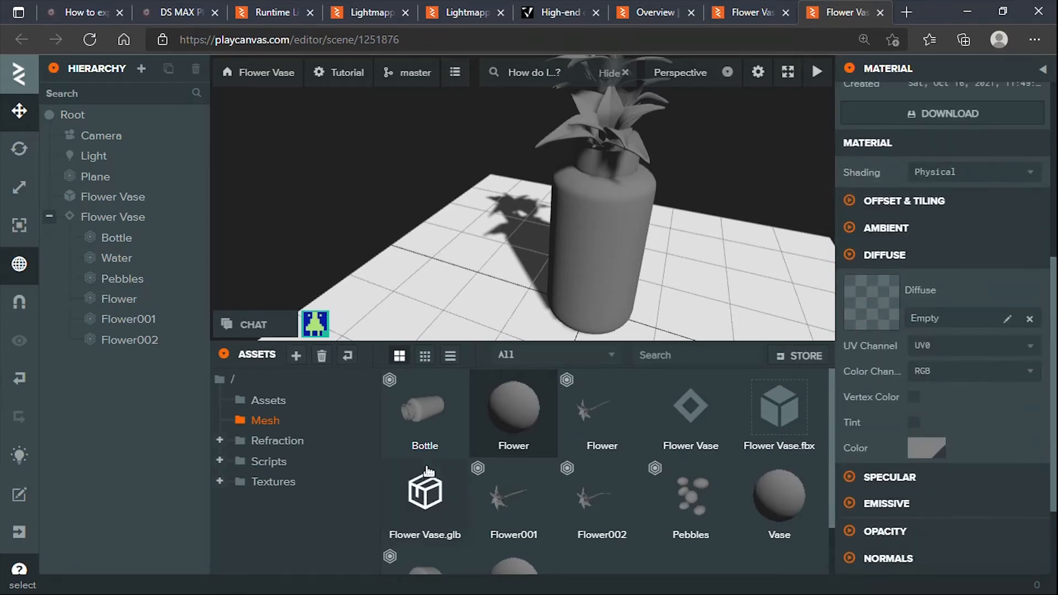
Step: Create a folder named Textures inside the Mesh folder
{"action": "scroll", "coordinate": [606, 559], "scroll_direction": "down", "scroll_amount": 2}
{"action": "right_click", "coordinate": [635, 518]}
{"action": "mouse_move", "coordinate": [643, 525]}
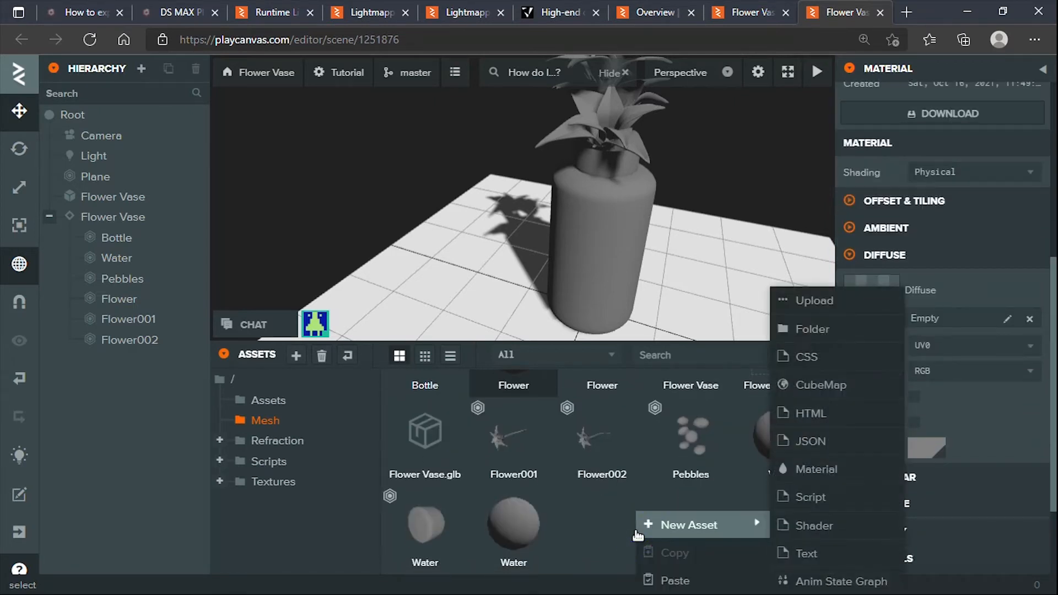
{"action": "left_click", "coordinate": [845, 329]}
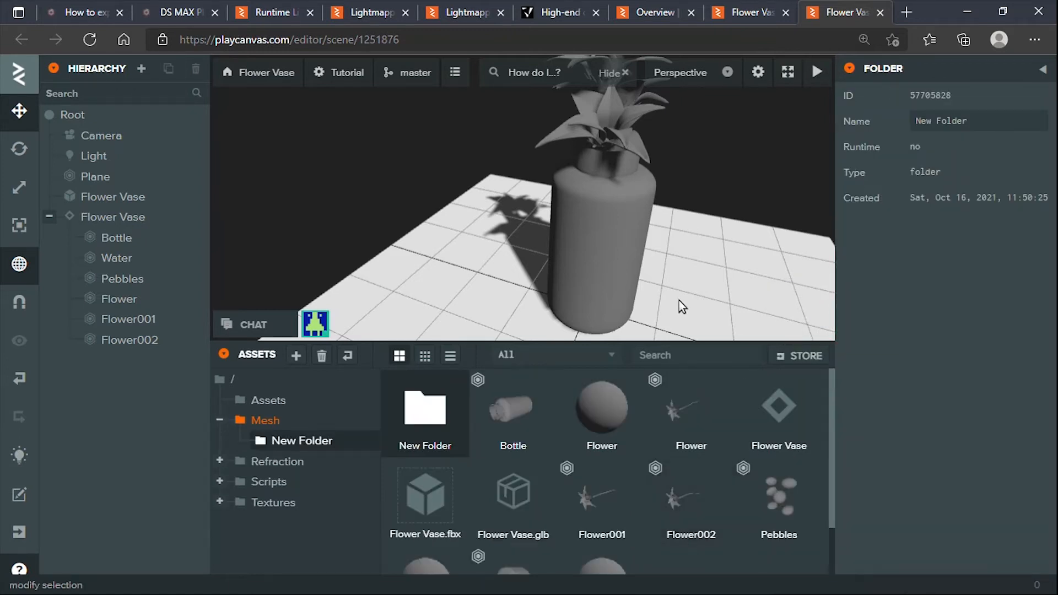
{"action": "right_click", "coordinate": [444, 429]}
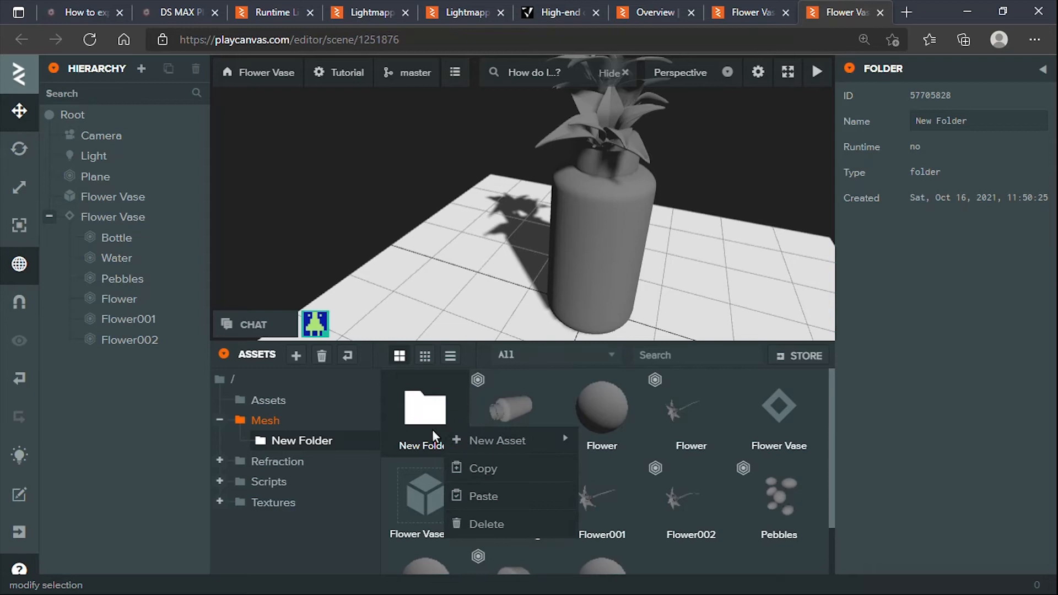
{"action": "left_click", "coordinate": [433, 430]}
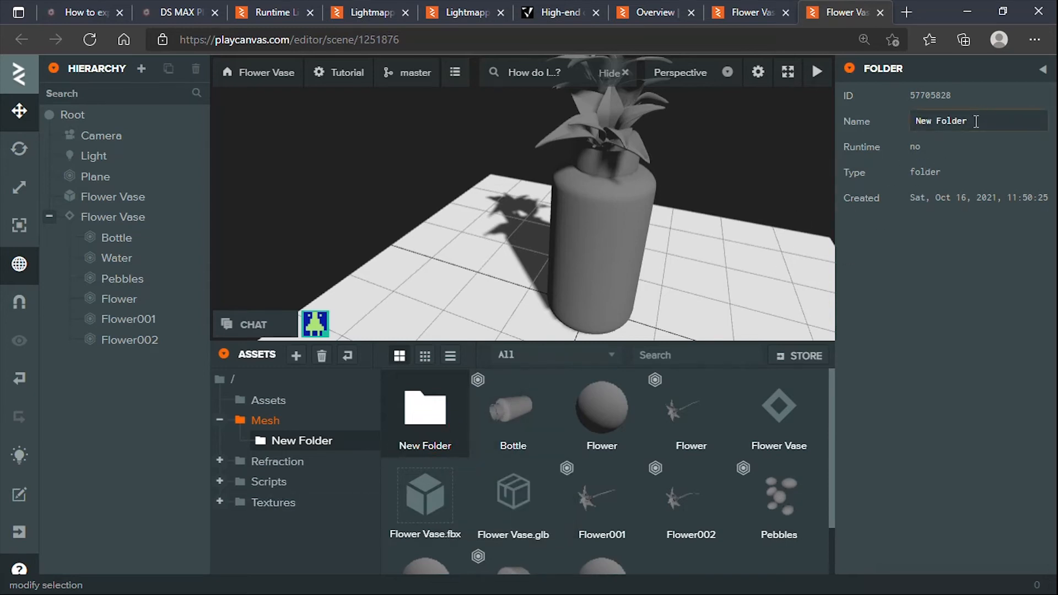
{"action": "left_click_drag", "start_coordinate": [973, 121], "coordinate": [919, 126]}
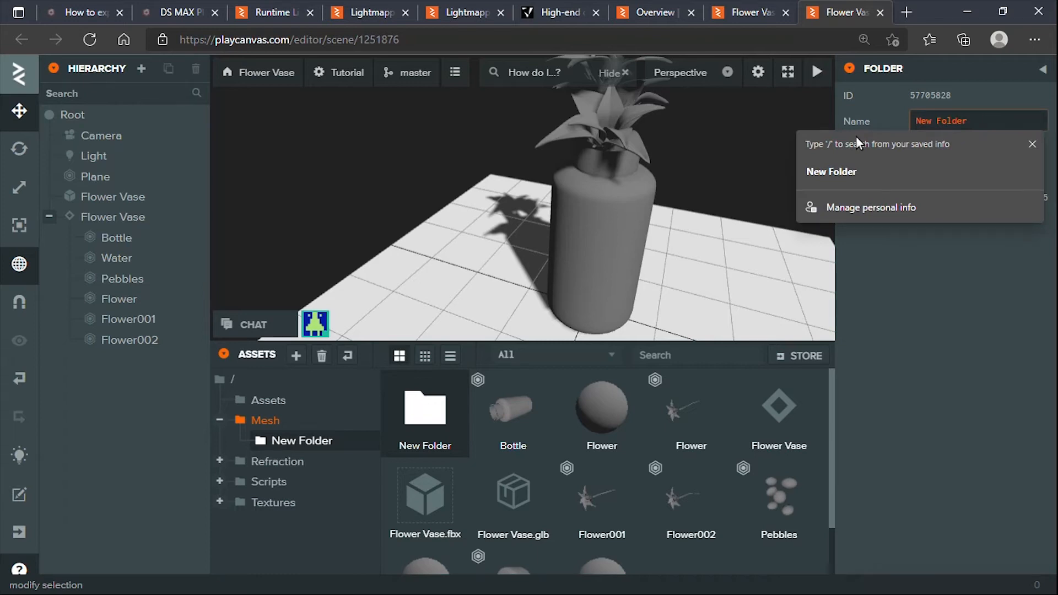
{"action": "key", "text": "BackSpace"}
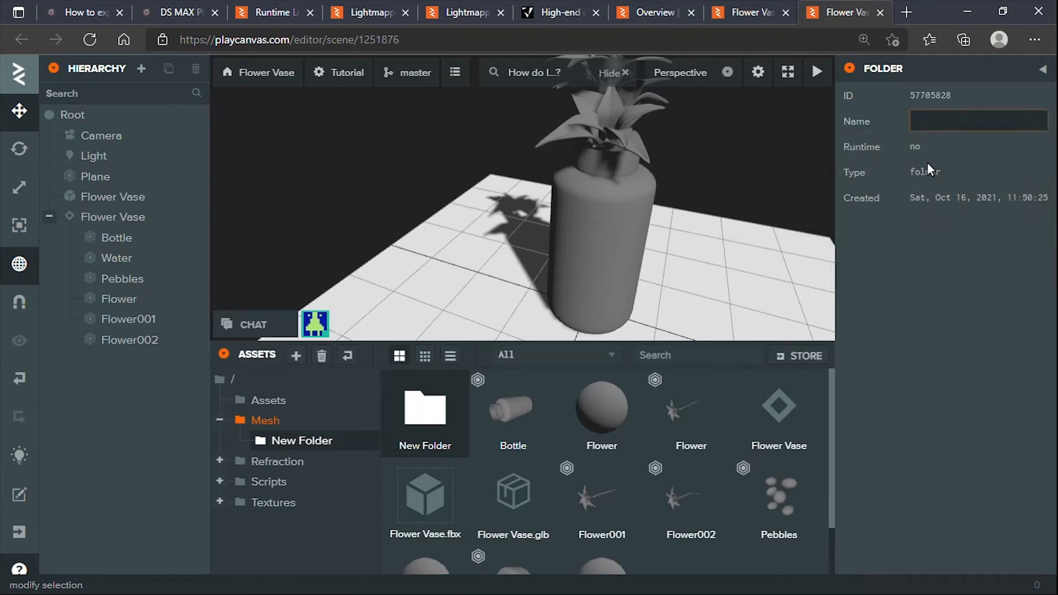
{"action": "type", "text": "T"}
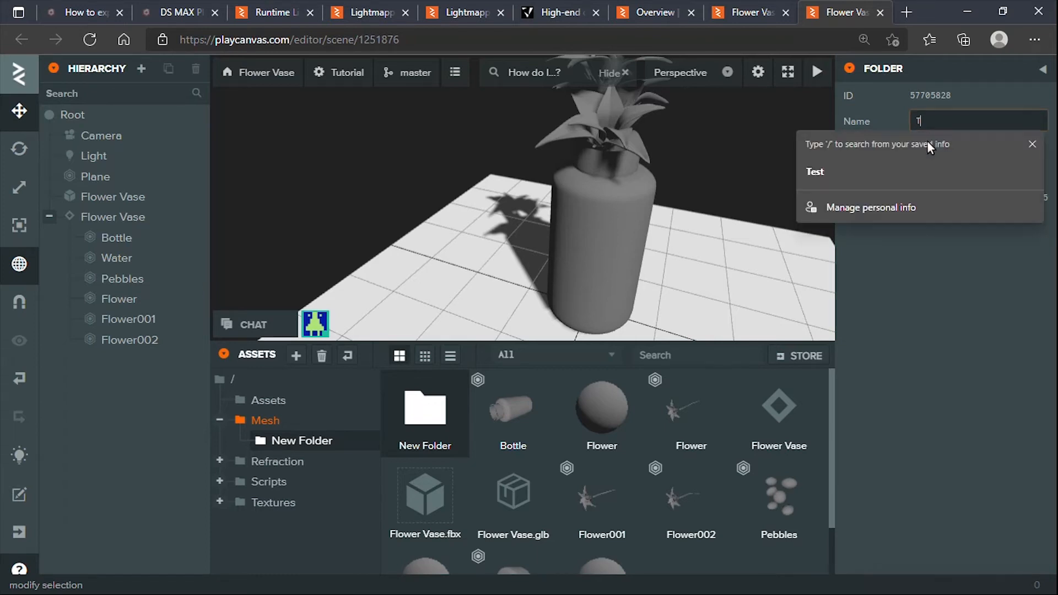
{"action": "type", "text": "extures"}
{"action": "key", "text": "Return"}
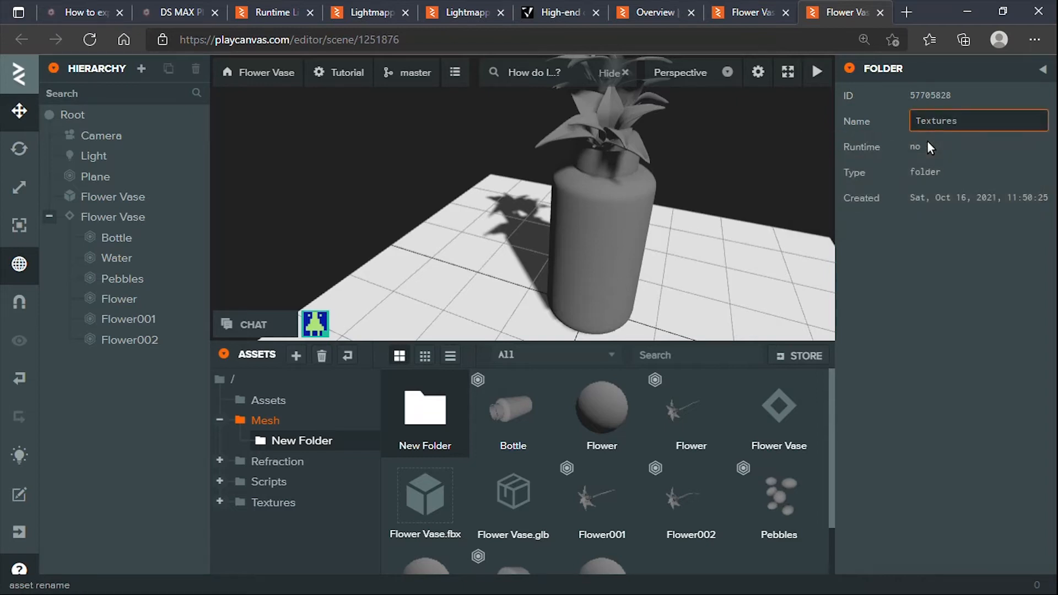
Step: Open the new Textures folder, and in File Explorer look at the Vase texture files under Vase Textures > PBR Metal Rough
{"action": "double_click", "coordinate": [413, 422]}
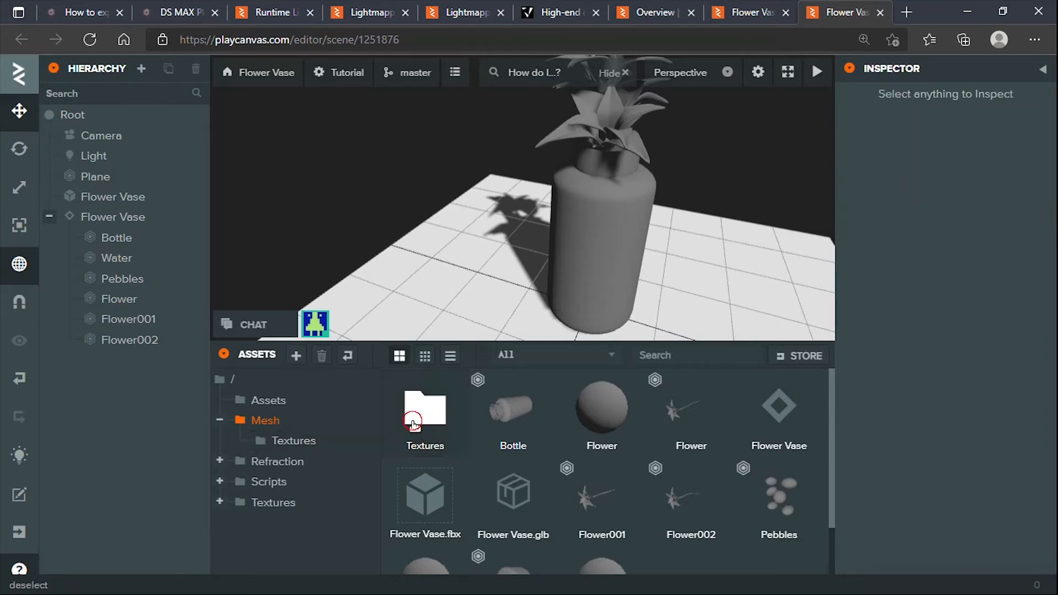
{"action": "key", "text": "alt+Tab"}
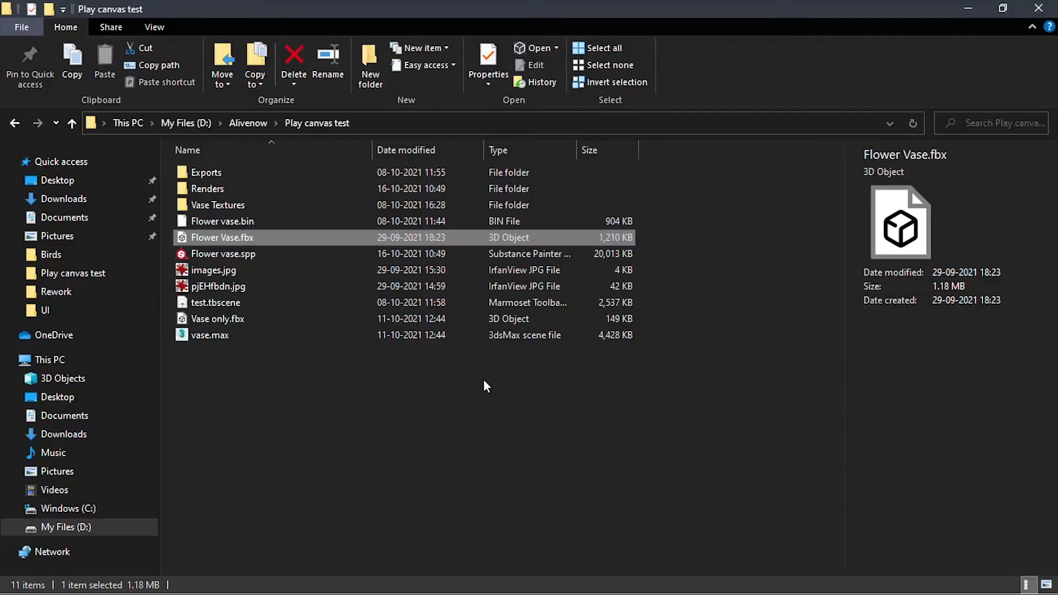
{"action": "left_click", "coordinate": [388, 522]}
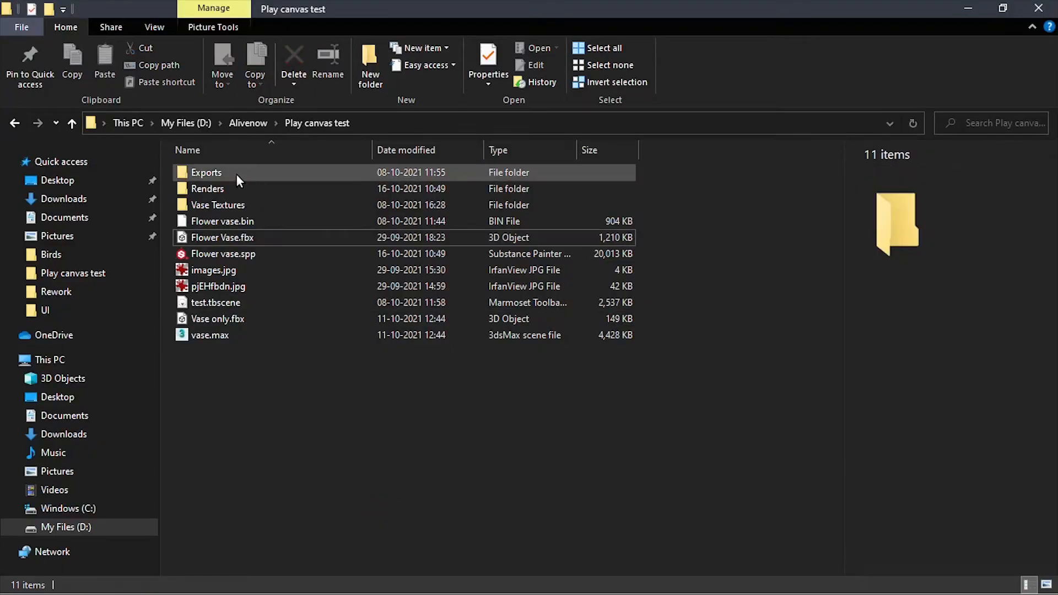
{"action": "double_click", "coordinate": [207, 204]}
{"action": "double_click", "coordinate": [276, 189]}
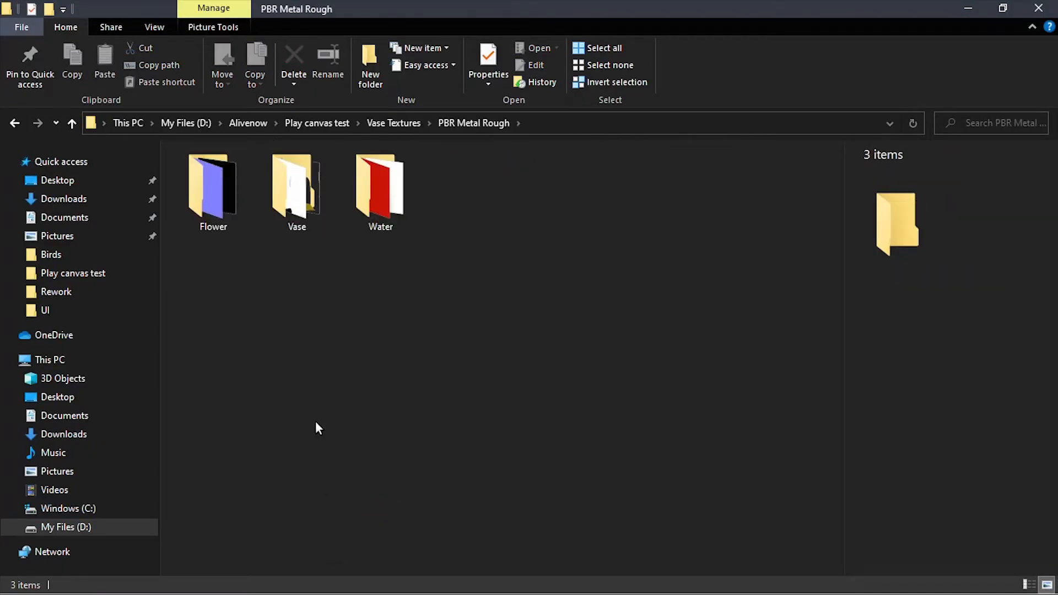
{"action": "double_click", "coordinate": [312, 215]}
{"action": "left_click", "coordinate": [235, 224]}
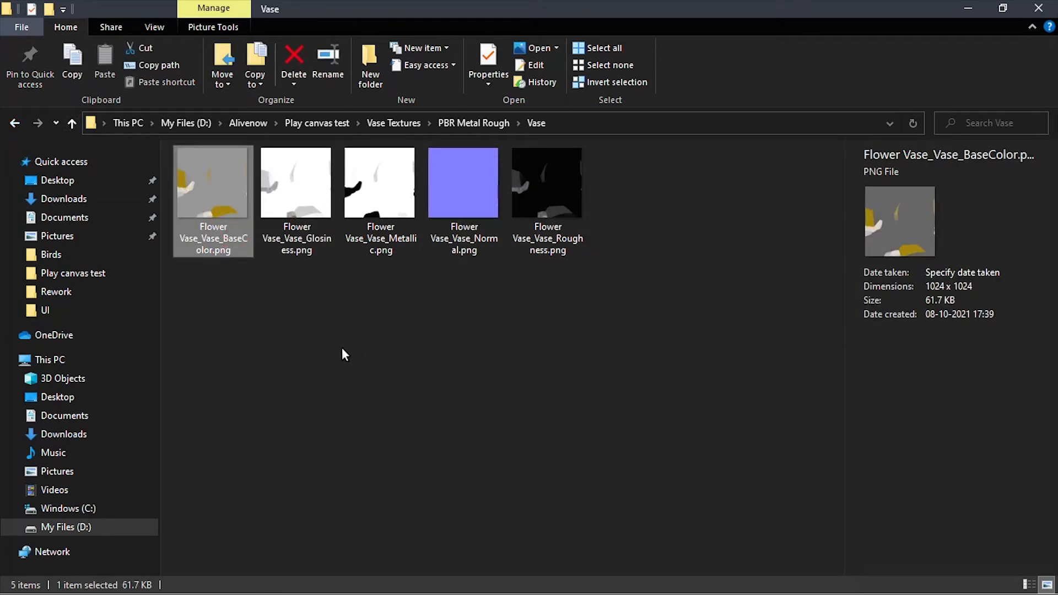
Step: Try to bring the whole Vase folder from PBR Metal Rough in File Explorer into the Mesh/Textures folder
{"action": "left_click", "coordinate": [11, 126]}
{"action": "key", "text": "alt+Tab"}
{"action": "left_click_drag", "start_coordinate": [301, 191], "coordinate": [422, 464]}
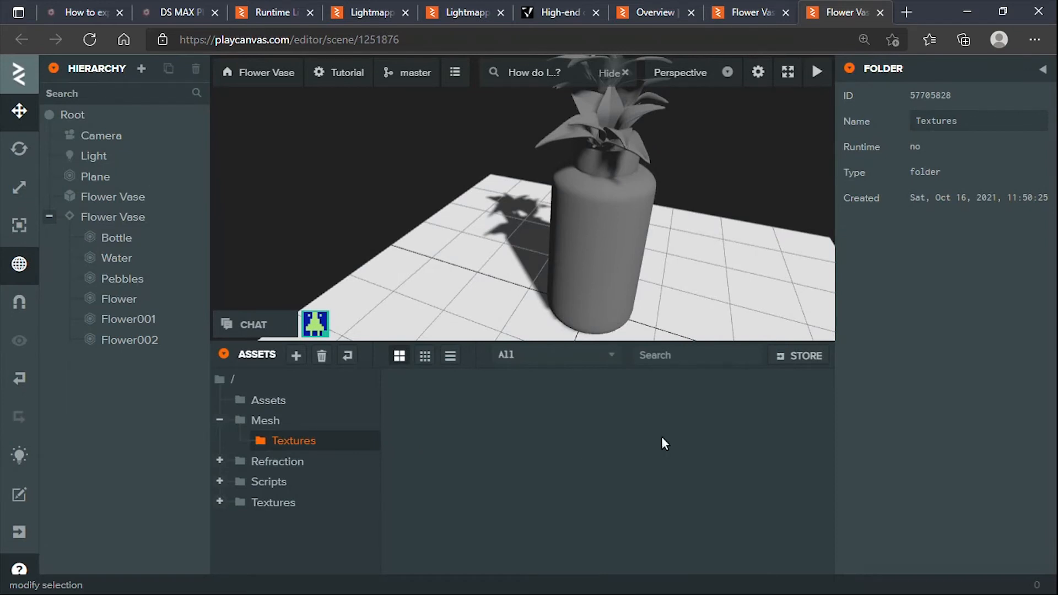
{"action": "key", "text": "alt+Tab"}
{"action": "key", "text": "alt+Tab"}
Step: Create a folder inside Mesh/Textures and try to name it Vase
{"action": "left_click", "coordinate": [480, 488]}
{"action": "right_click", "coordinate": [481, 487]}
{"action": "mouse_move", "coordinate": [597, 505]}
{"action": "left_click", "coordinate": [689, 327]}
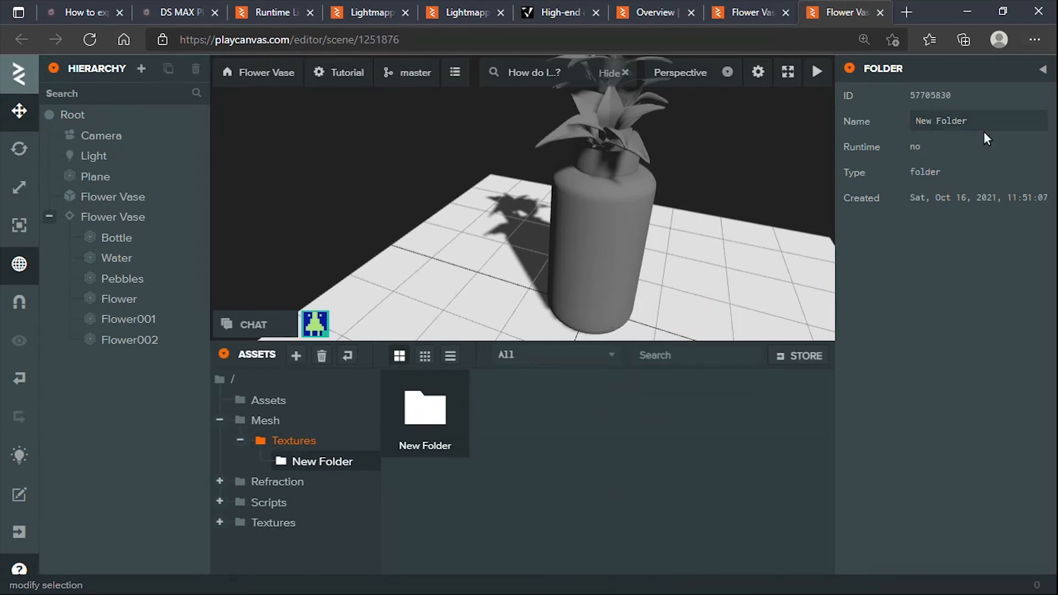
{"action": "left_click", "coordinate": [985, 128]}
{"action": "type", "text": "Va"}
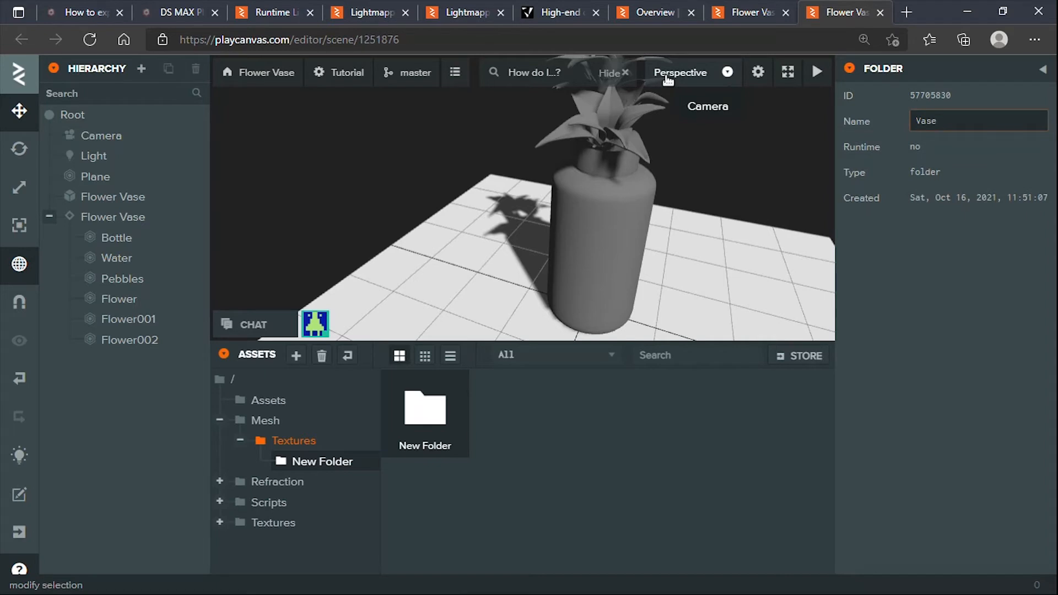
{"action": "type", "text": "se"}
{"action": "key", "text": "Return"}
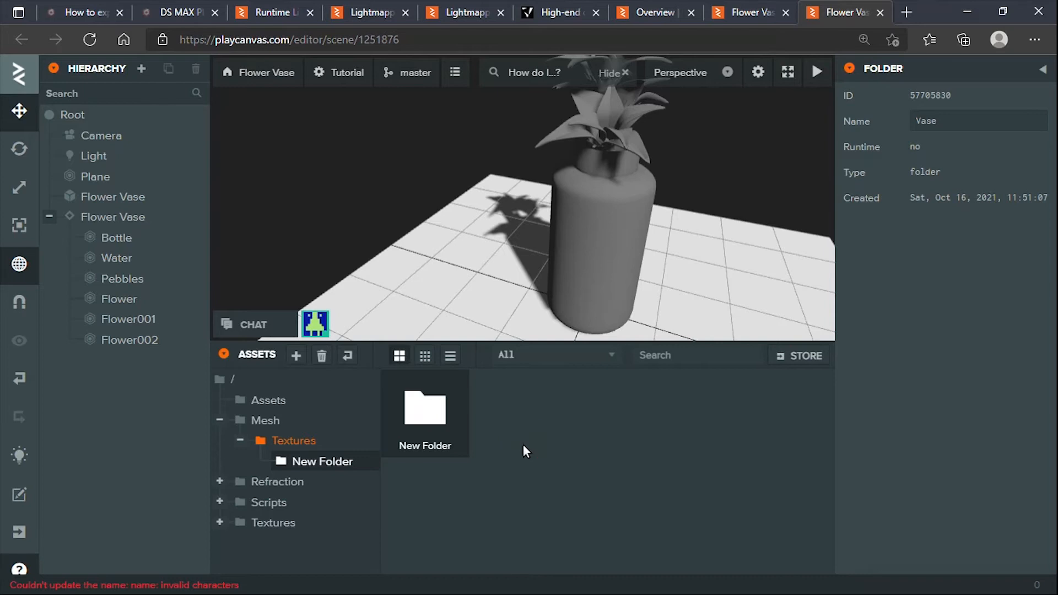
Step: Add a second new folder inside Mesh/Textures
{"action": "right_click", "coordinate": [524, 446]}
{"action": "right_click", "coordinate": [540, 437]}
{"action": "right_click", "coordinate": [622, 429]}
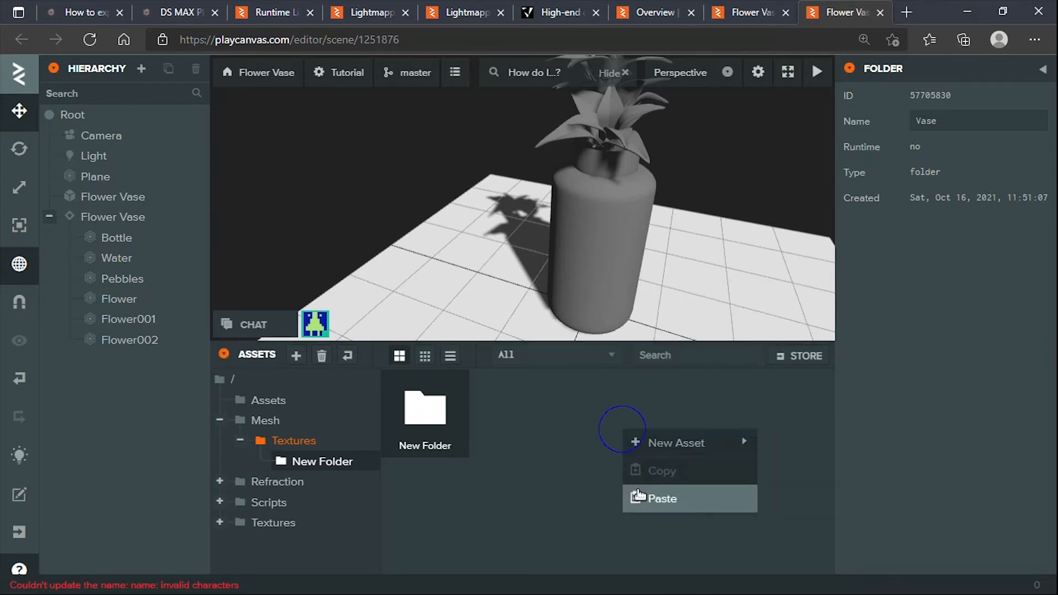
{"action": "mouse_move", "coordinate": [678, 442]}
{"action": "left_click", "coordinate": [782, 354]}
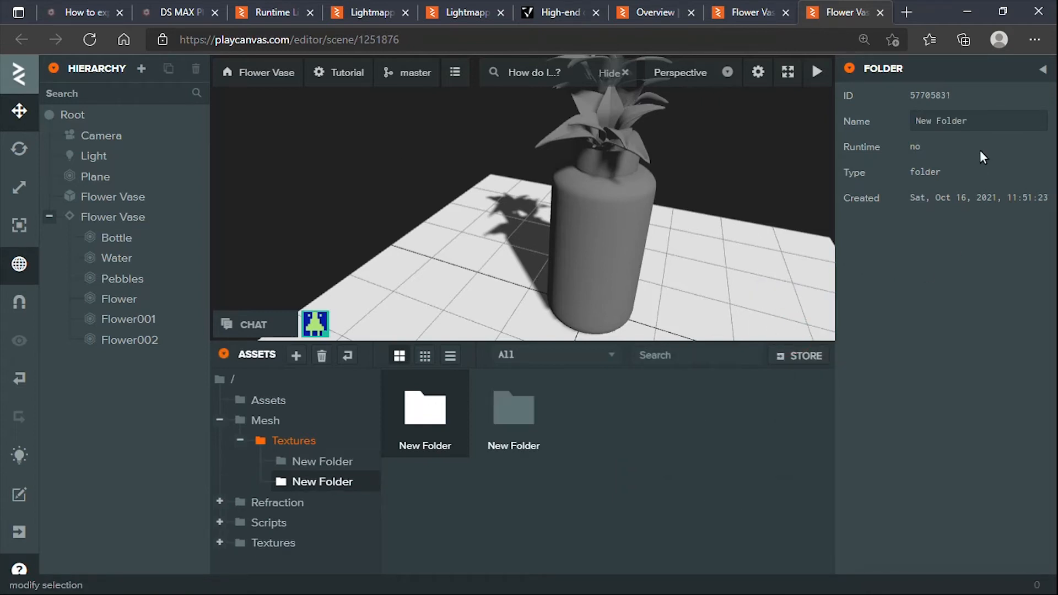
Step: Rename the first of the two new folders in Mesh/Textures as Vase
{"action": "left_click", "coordinate": [531, 435]}
{"action": "left_click", "coordinate": [959, 133]}
{"action": "key", "text": "ctrl+a"}
{"action": "type", "text": "Va"}
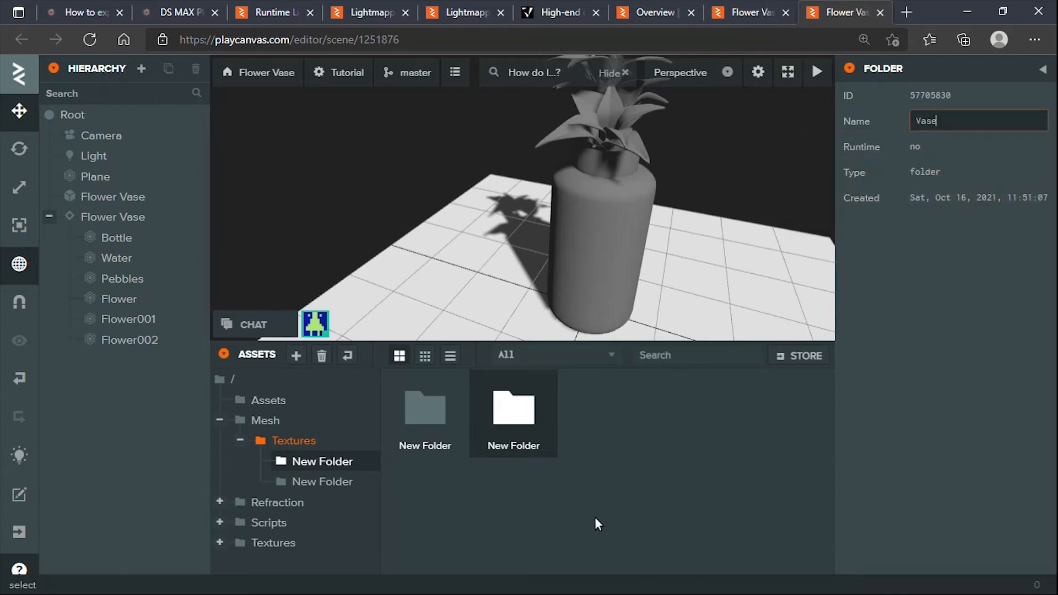
{"action": "key", "text": "Return"}
Step: Rename the remaining new folder in Mesh/Textures as Flower
{"action": "left_click", "coordinate": [411, 421]}
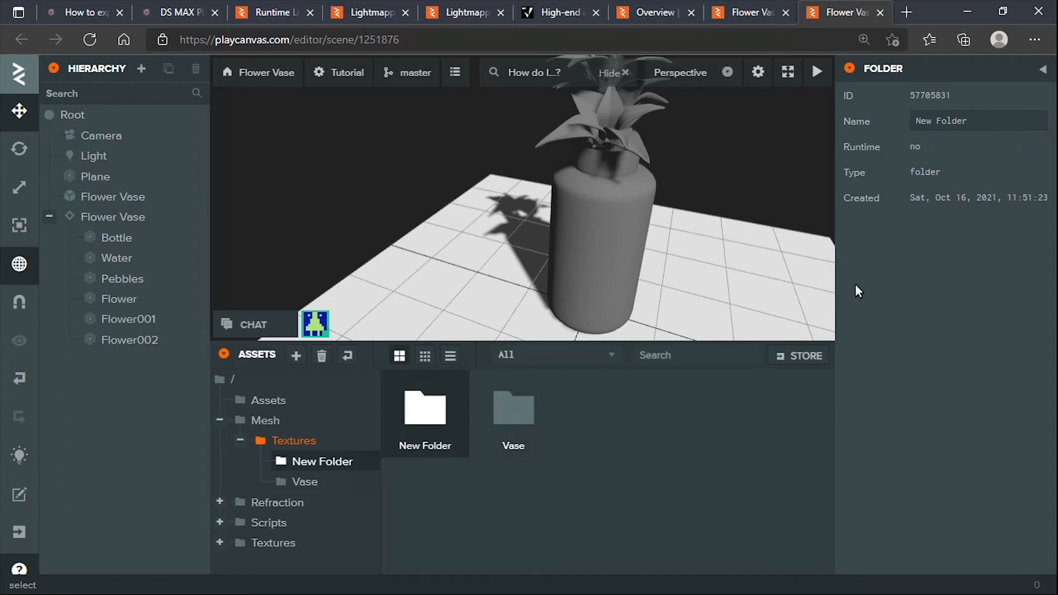
{"action": "left_click", "coordinate": [923, 125]}
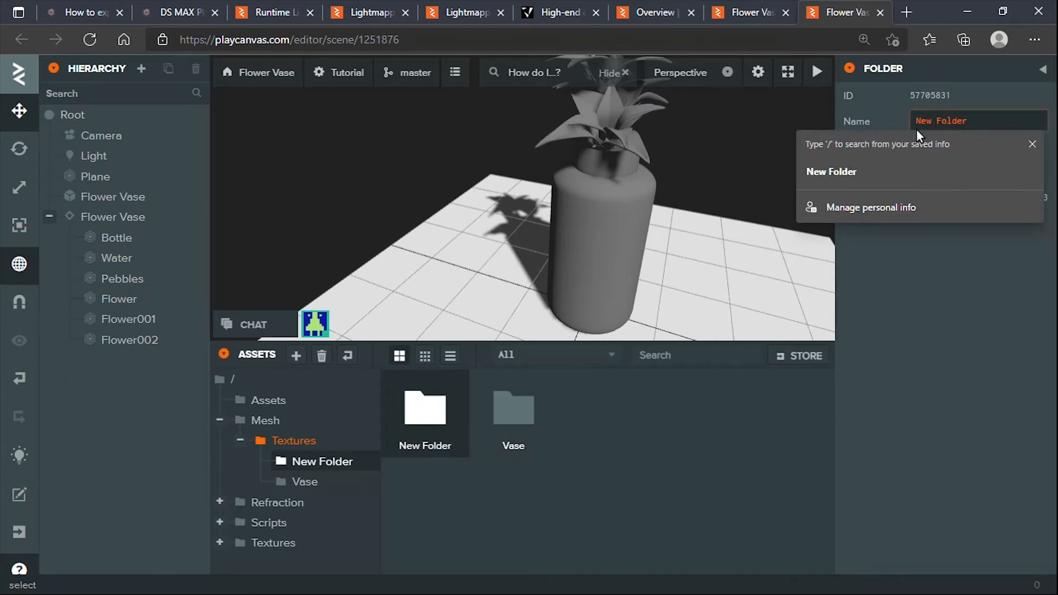
{"action": "type", "text": "Flower"}
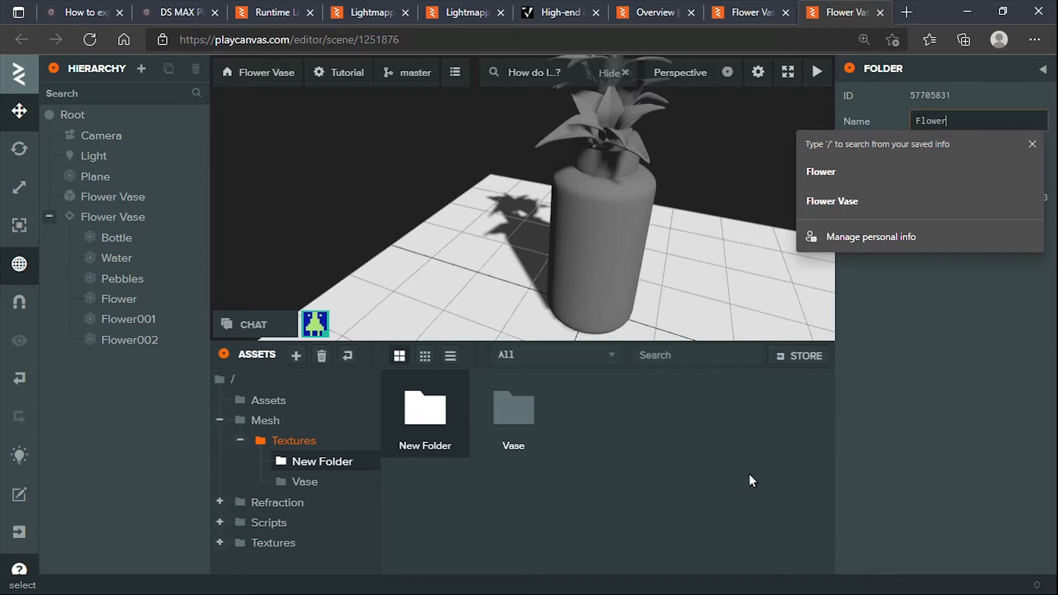
{"action": "key", "text": "Return"}
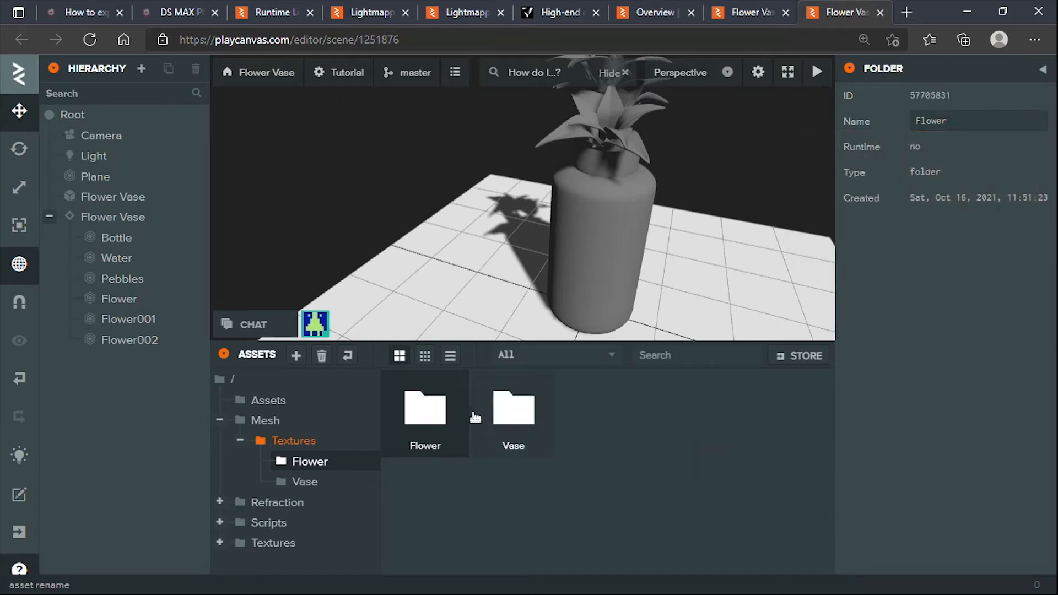
Step: Upload the vase's BaseColor, Glosiness, Metallic and Normal PNG files from the PBR Metal Rough/Vase folder in File Explorer into the Vase texture folder
{"action": "double_click", "coordinate": [502, 403]}
{"action": "key", "text": "alt+Tab"}
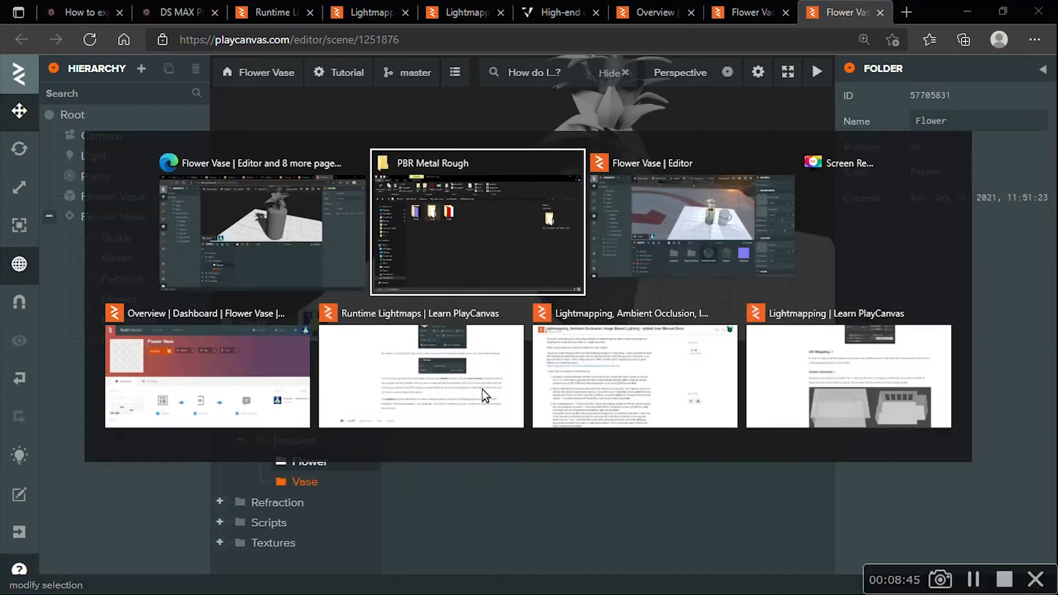
{"action": "double_click", "coordinate": [302, 195]}
{"action": "left_click", "coordinate": [220, 212]}
{"action": "left_click", "coordinate": [563, 244], "text": "shift"}
{"action": "left_click", "coordinate": [459, 367]}
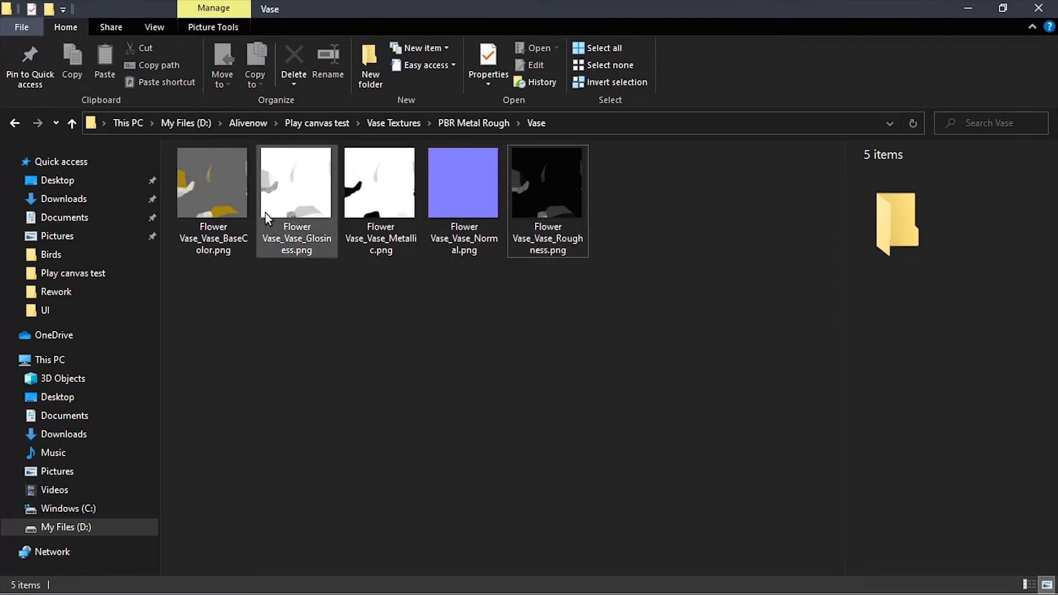
{"action": "left_click", "coordinate": [231, 217]}
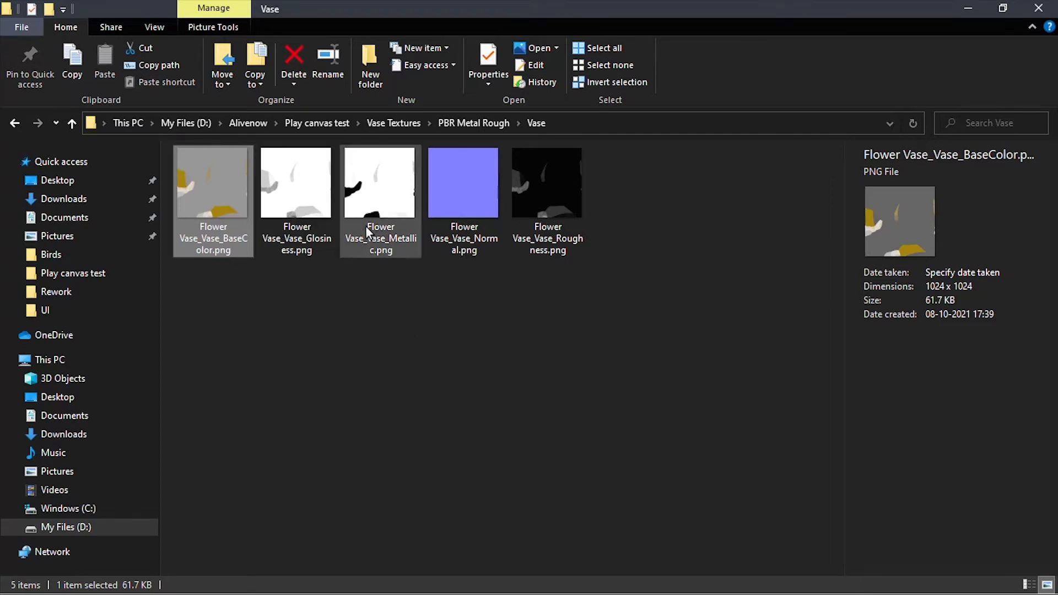
{"action": "left_click", "coordinate": [458, 215], "text": "shift"}
{"action": "left_click_drag", "start_coordinate": [477, 234], "coordinate": [510, 498]}
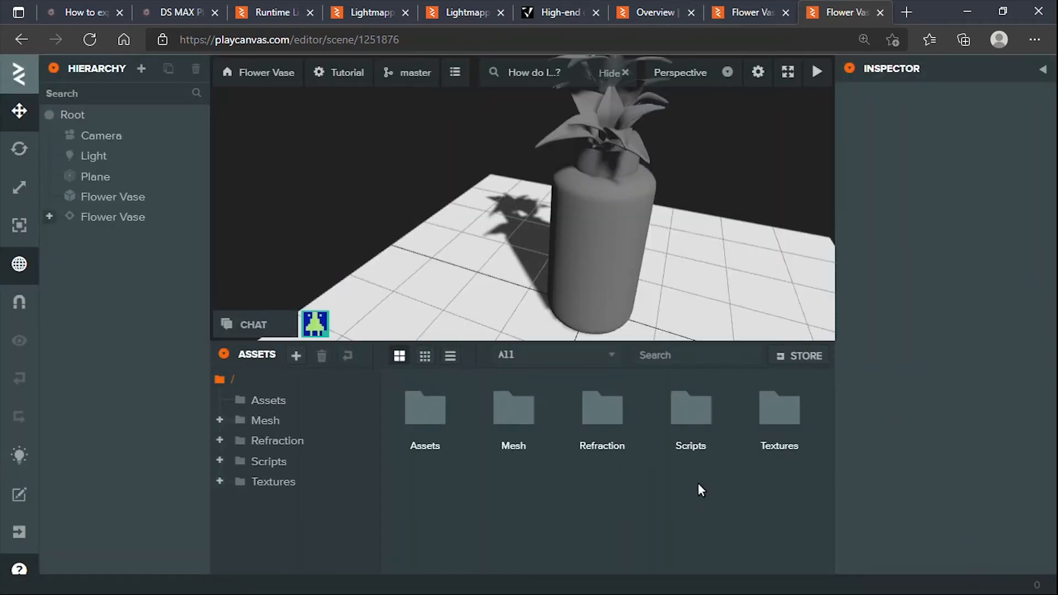
Step: Check the texture maps in the root Textures/Vase folder and return to the Mesh folder to look through its assets
{"action": "double_click", "coordinate": [779, 408]}
{"action": "double_click", "coordinate": [512, 409]}
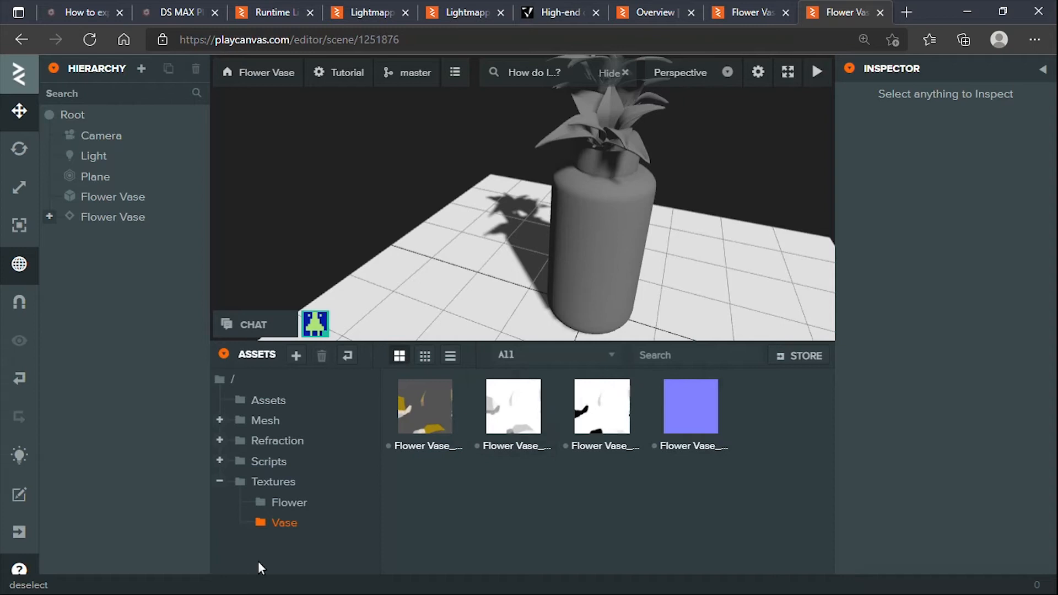
{"action": "left_click", "coordinate": [266, 422]}
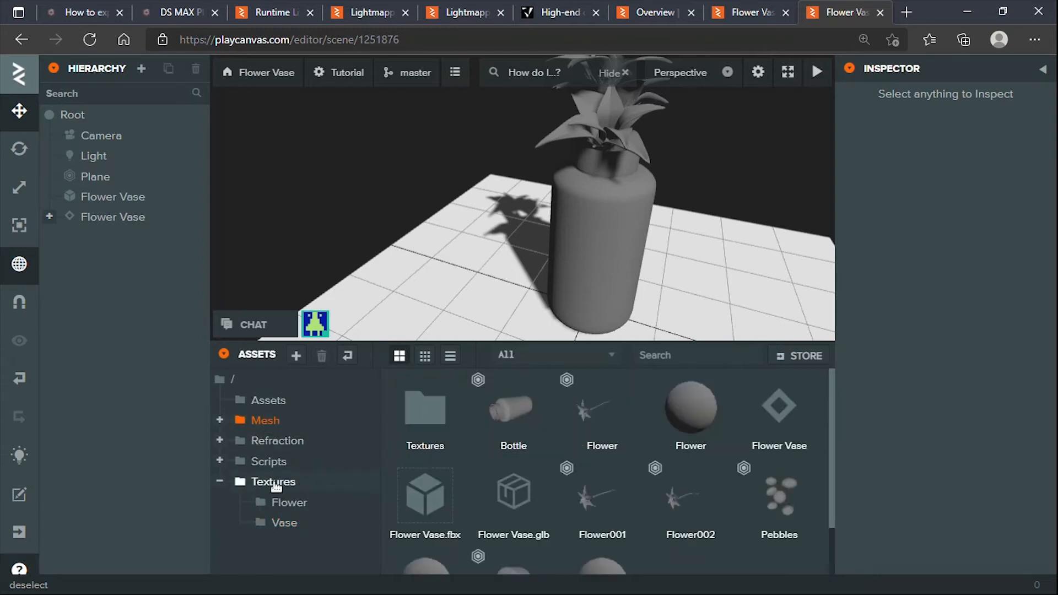
{"action": "scroll", "coordinate": [548, 508], "scroll_direction": "down", "scroll_amount": 1}
{"action": "scroll", "coordinate": [643, 465], "scroll_direction": "up", "scroll_amount": 1}
{"action": "scroll", "coordinate": [534, 434], "scroll_direction": "down", "scroll_amount": 1}
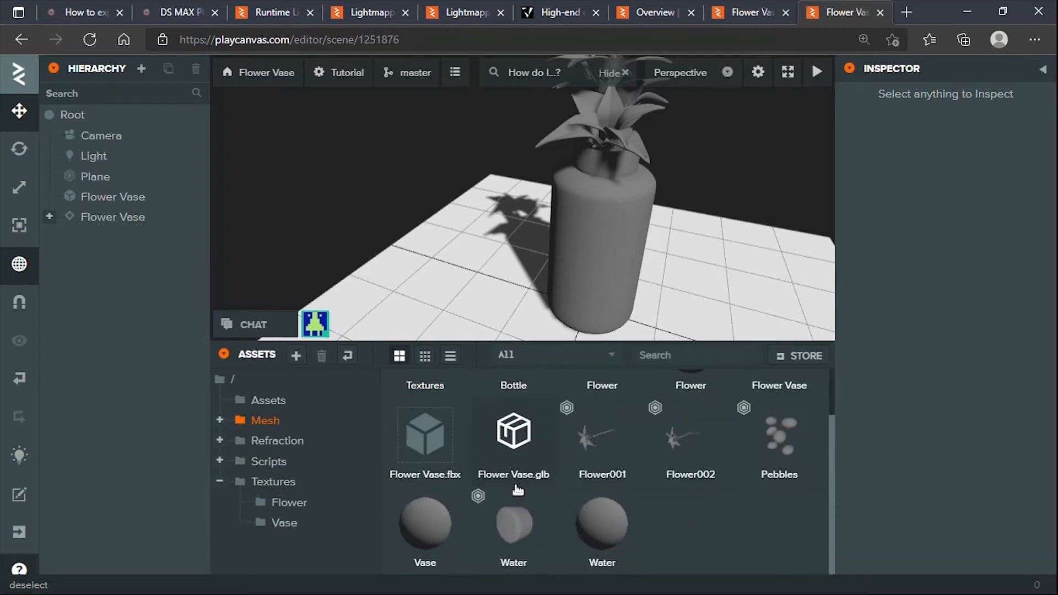
Step: Assign the BaseColor texture from the Textures/Vase folder to the Diffuse map of the Vase material
{"action": "left_click", "coordinate": [439, 547]}
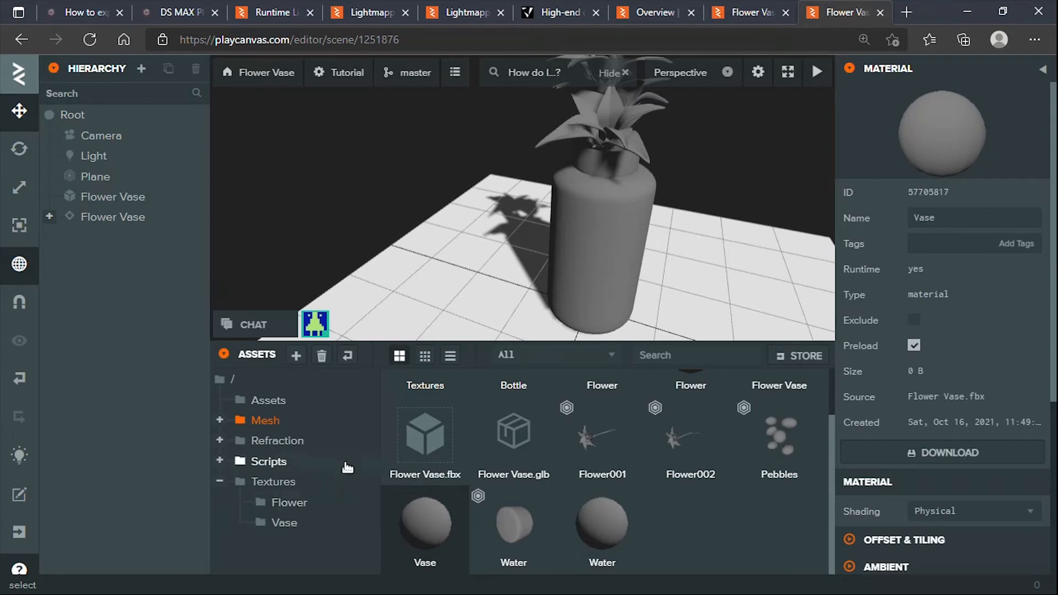
{"action": "left_click", "coordinate": [278, 524]}
{"action": "scroll", "coordinate": [939, 436], "scroll_direction": "down", "scroll_amount": 4}
{"action": "left_click", "coordinate": [863, 372]}
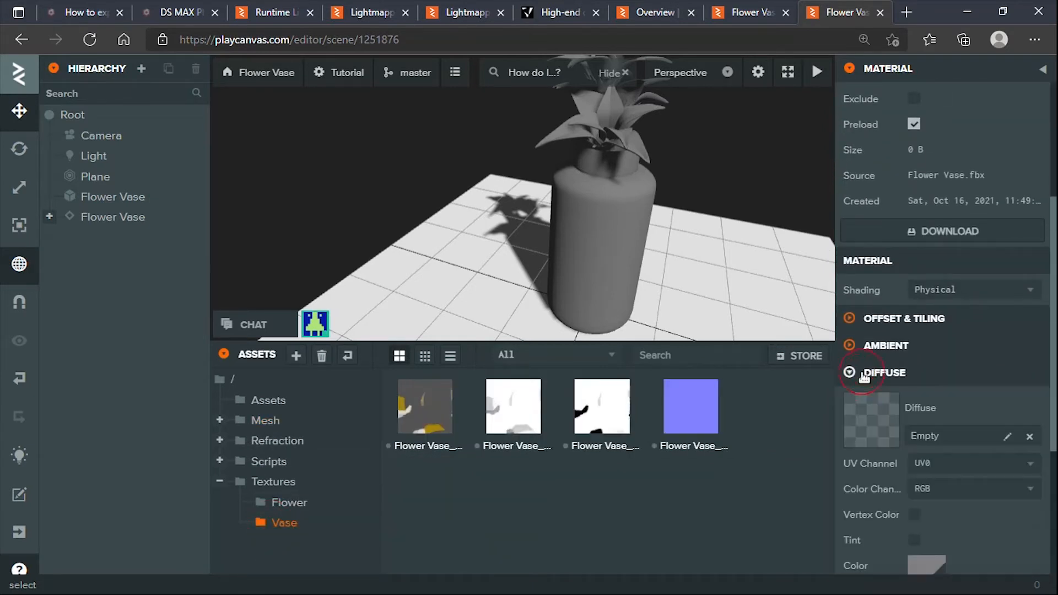
{"action": "left_click_drag", "start_coordinate": [438, 424], "coordinate": [878, 417]}
Step: Enable Use Metalness in the Vase material's specular settings and assign the Metallic texture to its Metalness map
{"action": "scroll", "coordinate": [882, 423], "scroll_direction": "down", "scroll_amount": 3}
{"action": "scroll", "coordinate": [882, 422], "scroll_direction": "down", "scroll_amount": 2}
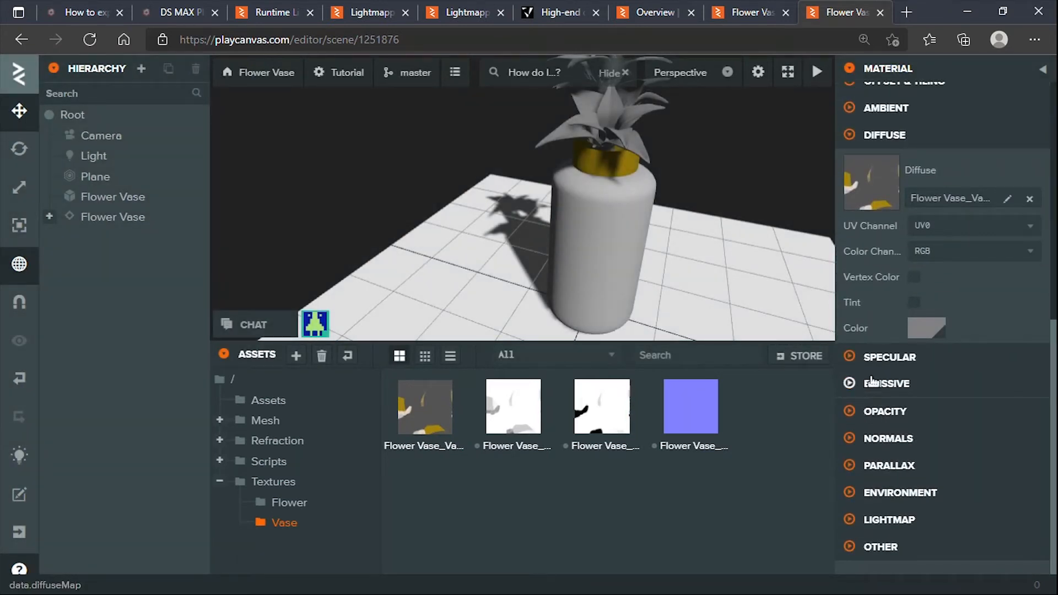
{"action": "left_click", "coordinate": [867, 358]}
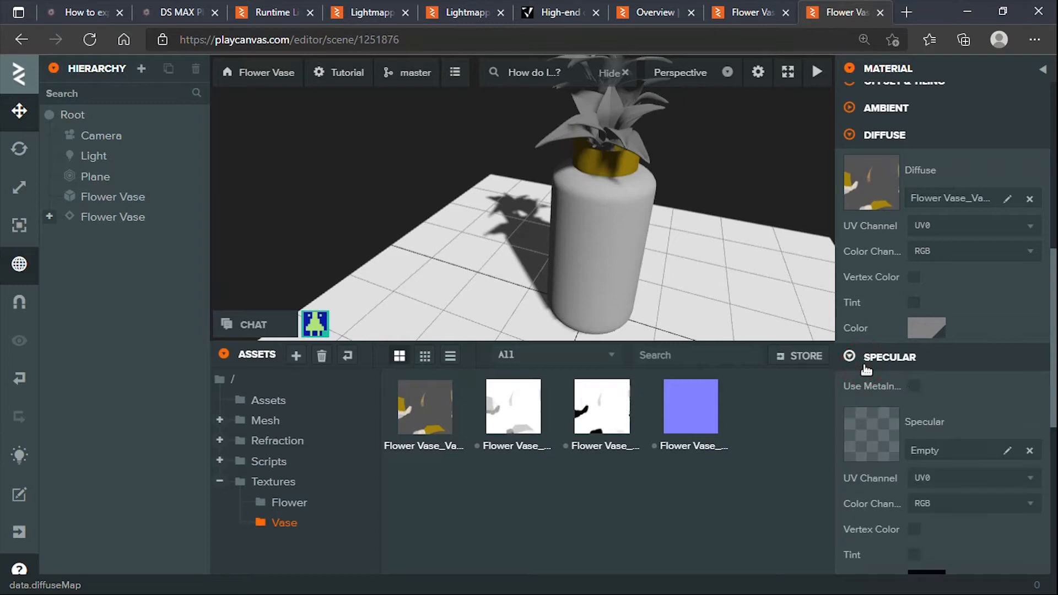
{"action": "left_click", "coordinate": [915, 386]}
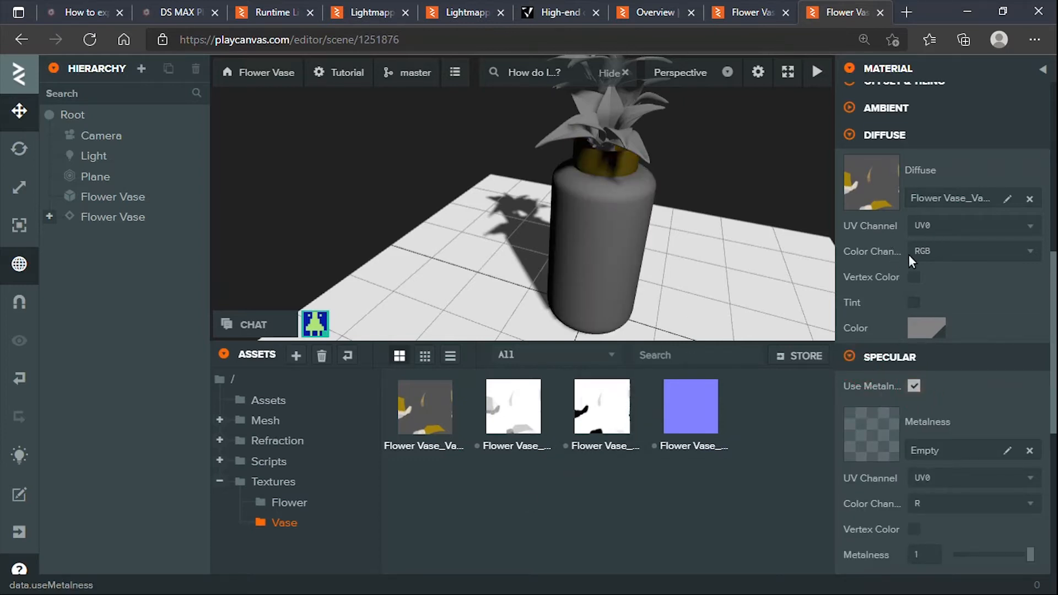
{"action": "scroll", "coordinate": [894, 447], "scroll_direction": "down", "scroll_amount": 7}
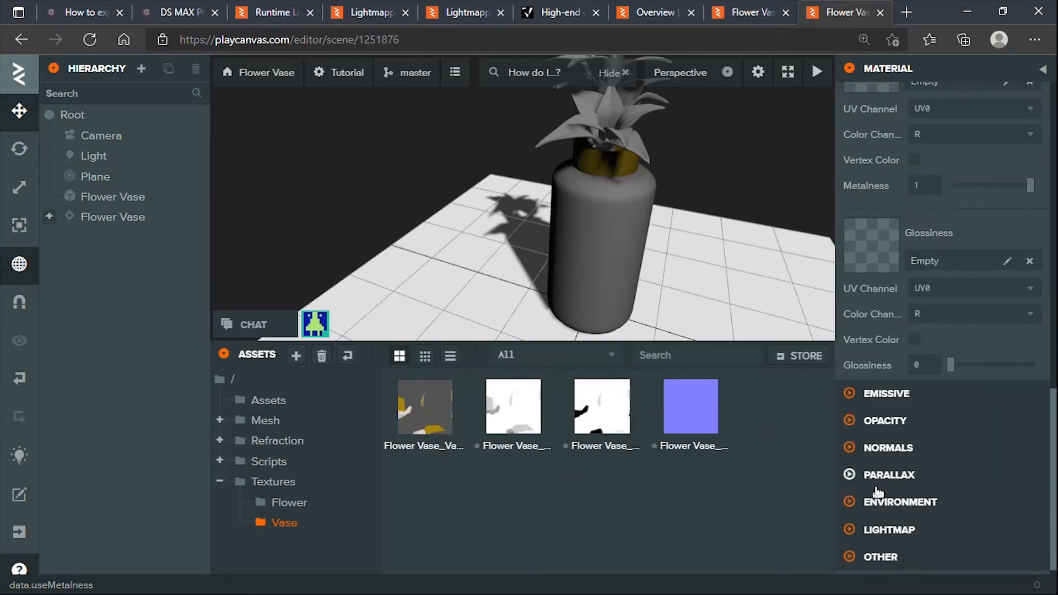
{"action": "scroll", "coordinate": [871, 359], "scroll_direction": "up", "scroll_amount": 3}
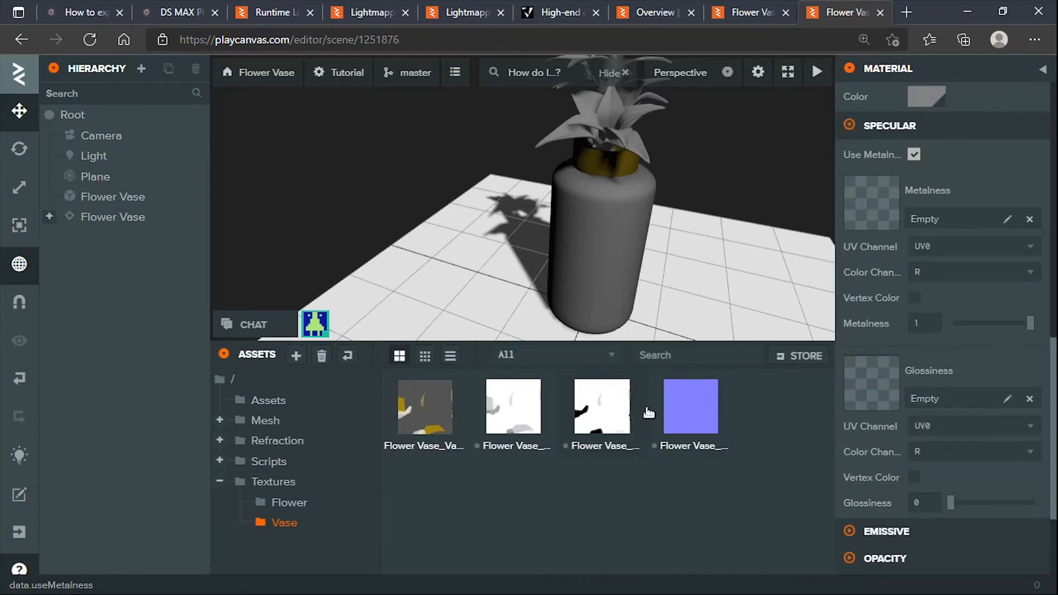
{"action": "left_click", "coordinate": [915, 156]}
{"action": "scroll", "coordinate": [909, 250], "scroll_direction": "up", "scroll_amount": 3}
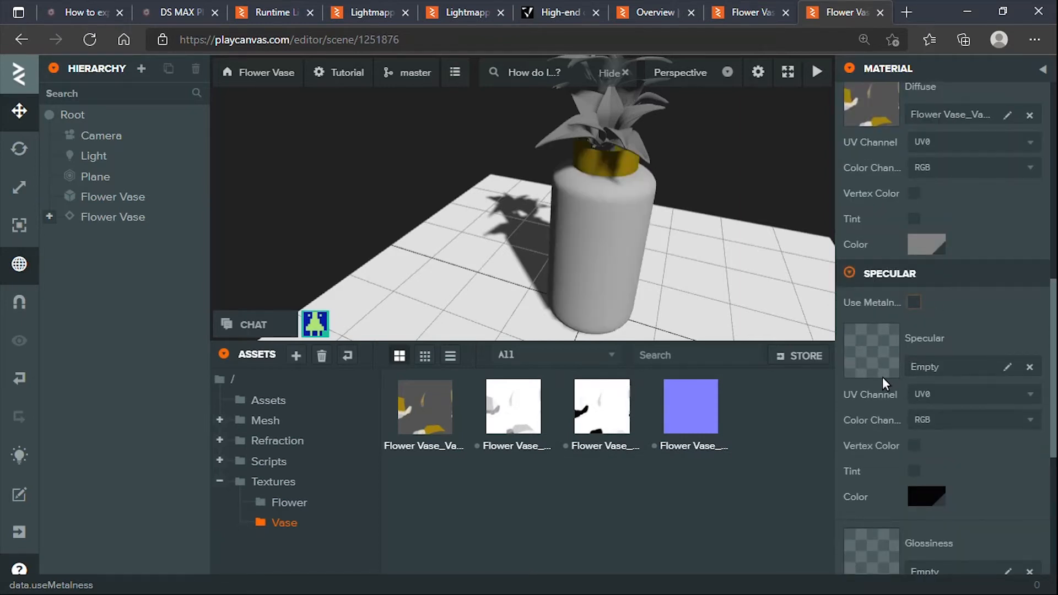
{"action": "left_click", "coordinate": [915, 303]}
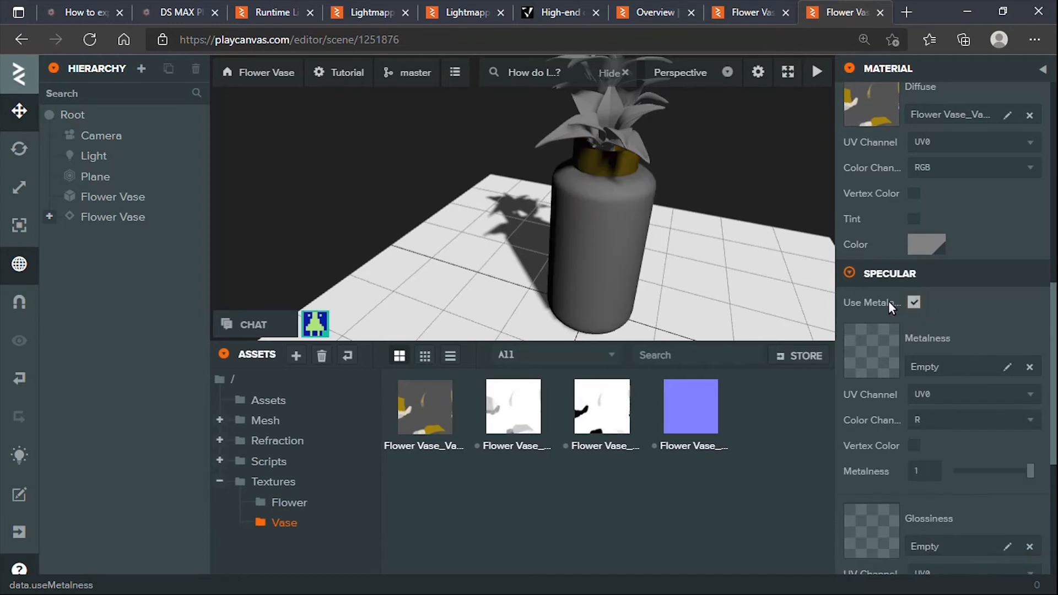
{"action": "left_click_drag", "start_coordinate": [602, 420], "coordinate": [891, 364]}
Step: Assign the vase's glossiness texture to the Glossiness map of the Vase material and raise its Glossiness to about 48
{"action": "scroll", "coordinate": [876, 413], "scroll_direction": "down", "scroll_amount": 3}
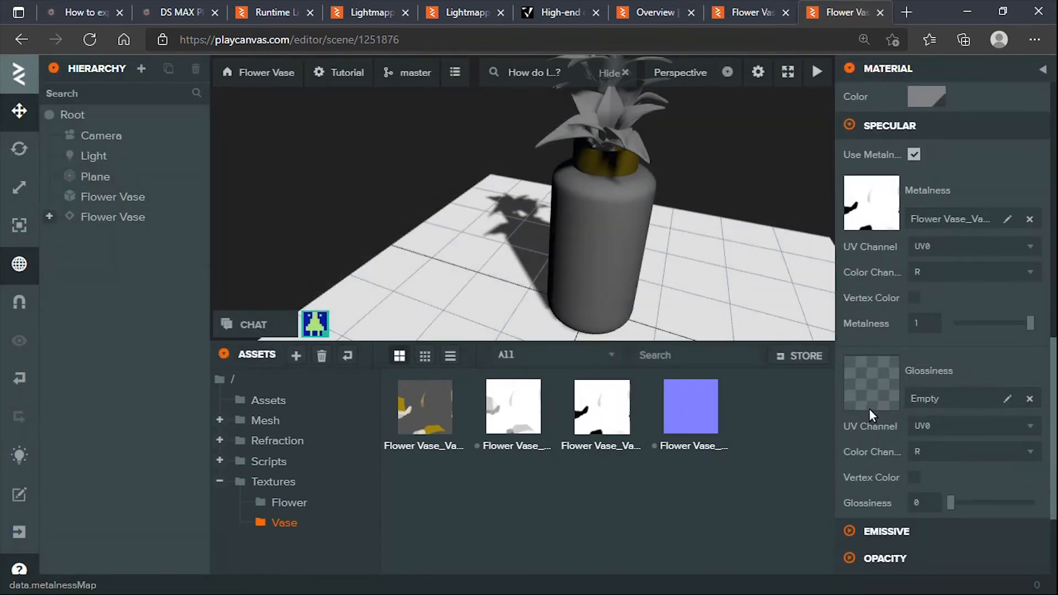
{"action": "scroll", "coordinate": [919, 430], "scroll_direction": "down", "scroll_amount": 3}
{"action": "left_click_drag", "start_coordinate": [495, 414], "coordinate": [865, 240]}
{"action": "left_click_drag", "start_coordinate": [650, 256], "coordinate": [677, 239]}
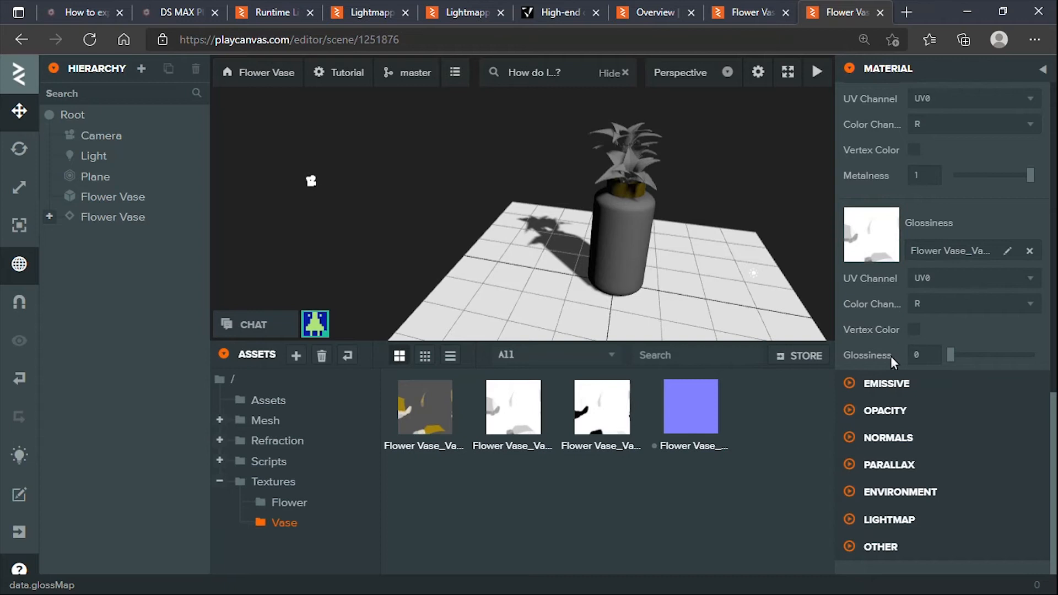
{"action": "left_click_drag", "start_coordinate": [950, 355], "coordinate": [991, 355]}
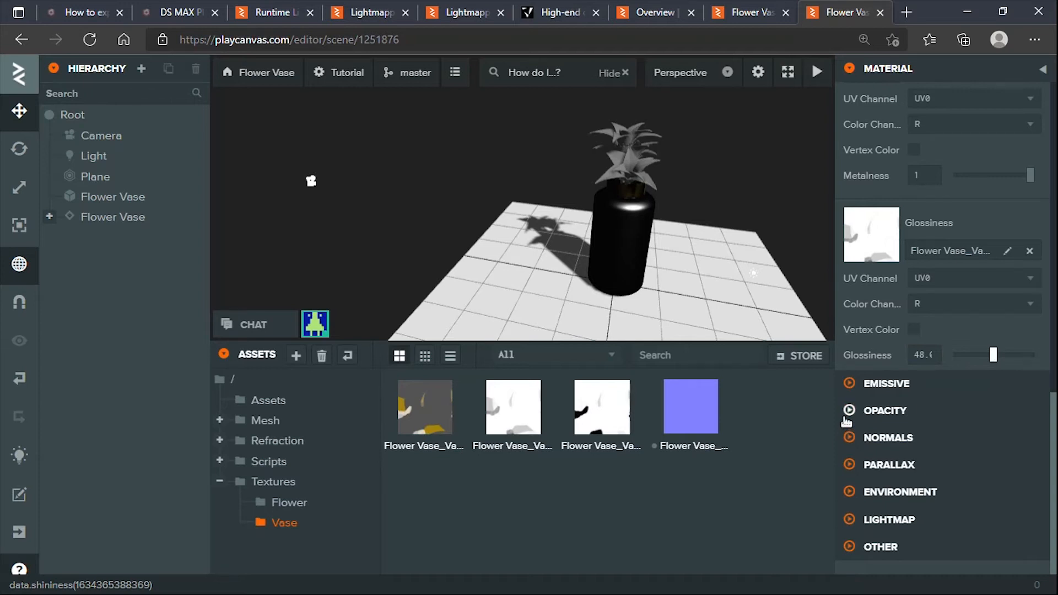
Step: Assign the vase's Normal texture to the Normals map of the Vase material
{"action": "scroll", "coordinate": [863, 338], "scroll_direction": "up", "scroll_amount": 6}
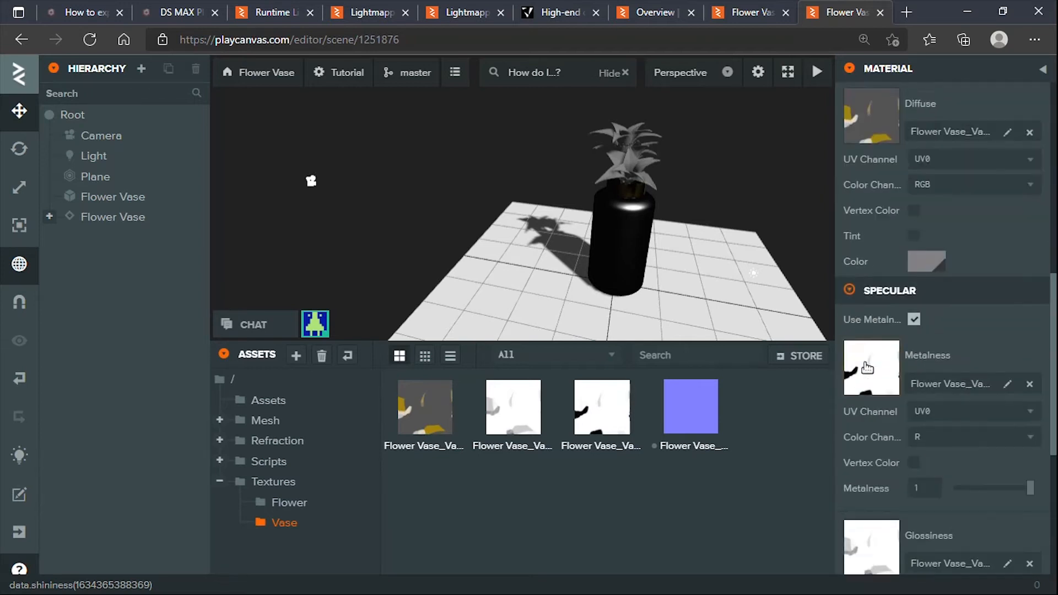
{"action": "scroll", "coordinate": [867, 368], "scroll_direction": "down", "scroll_amount": 6}
{"action": "left_click", "coordinate": [861, 409]}
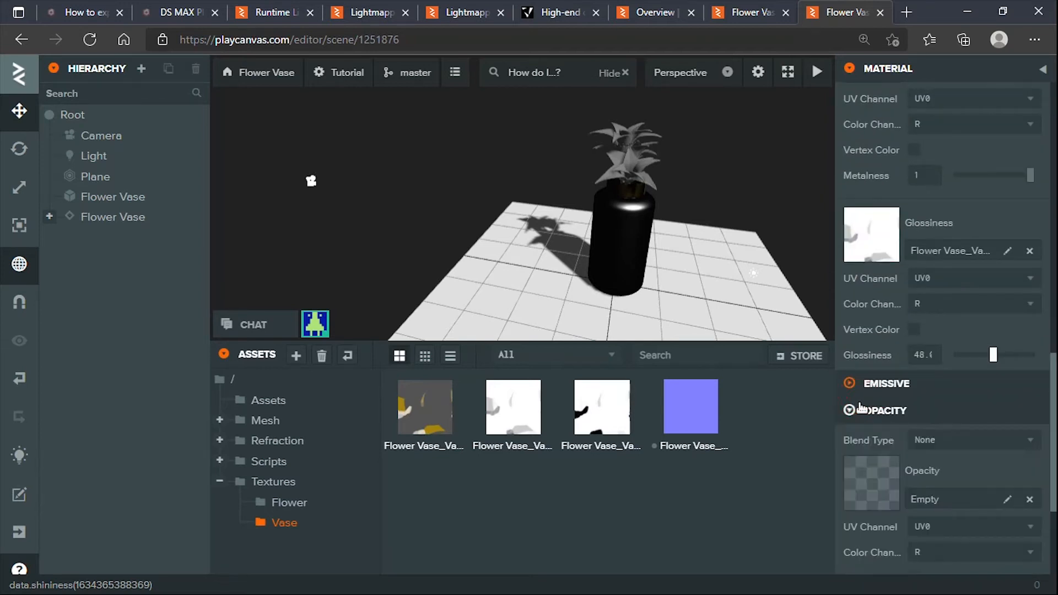
{"action": "left_click", "coordinate": [861, 408]}
{"action": "left_click", "coordinate": [869, 436]}
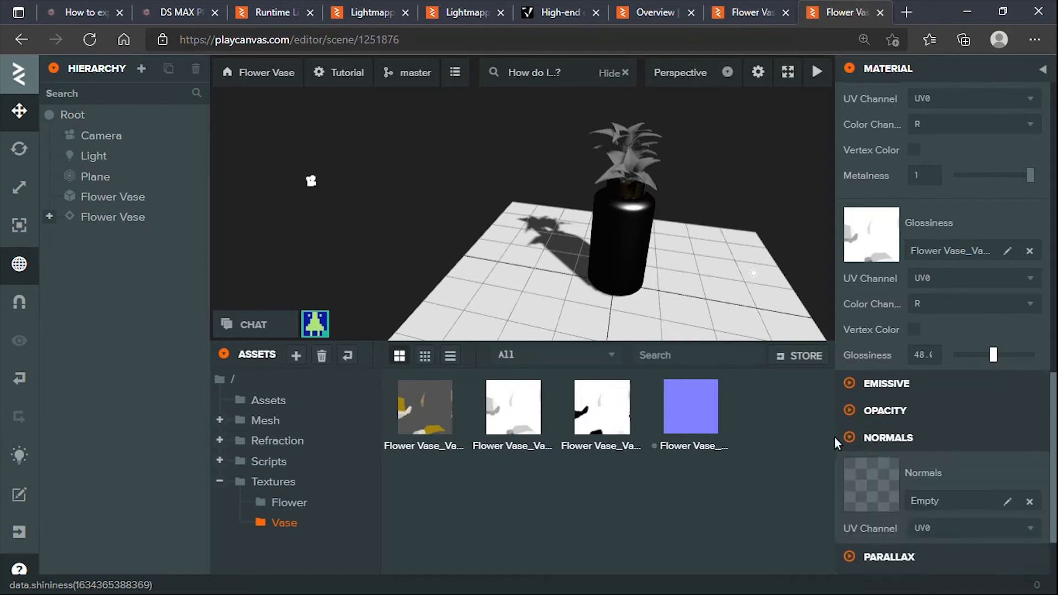
{"action": "scroll", "coordinate": [868, 438], "scroll_direction": "down", "scroll_amount": 2}
{"action": "left_click_drag", "start_coordinate": [691, 408], "coordinate": [871, 393]}
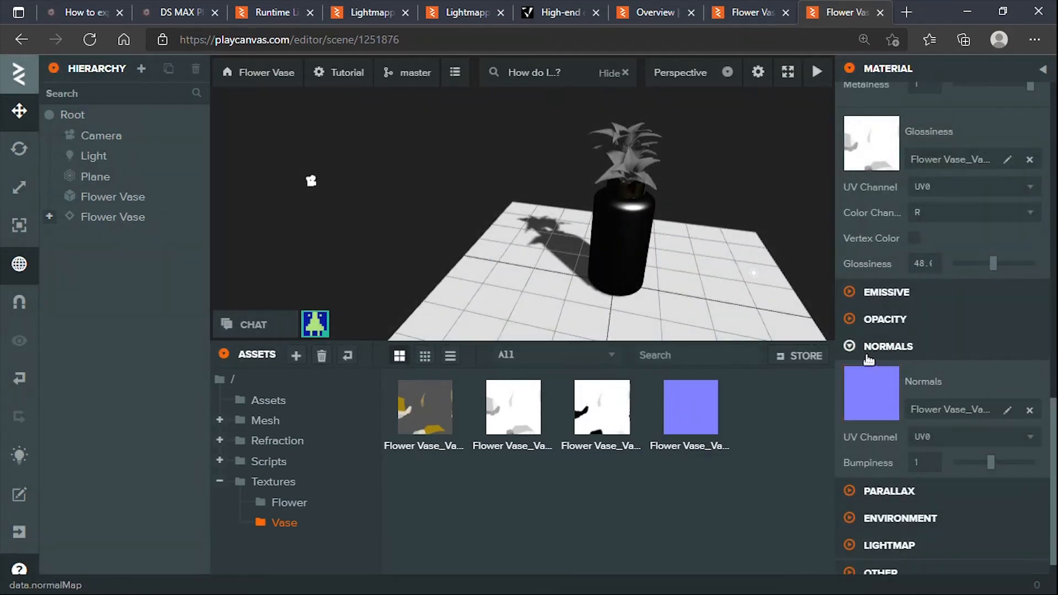
Step: Set the Vase material's opacity Blend Type to Alpha and its opacity Color Channel to A
{"action": "left_click", "coordinate": [859, 320]}
{"action": "scroll", "coordinate": [594, 226], "scroll_direction": "up", "scroll_amount": 5}
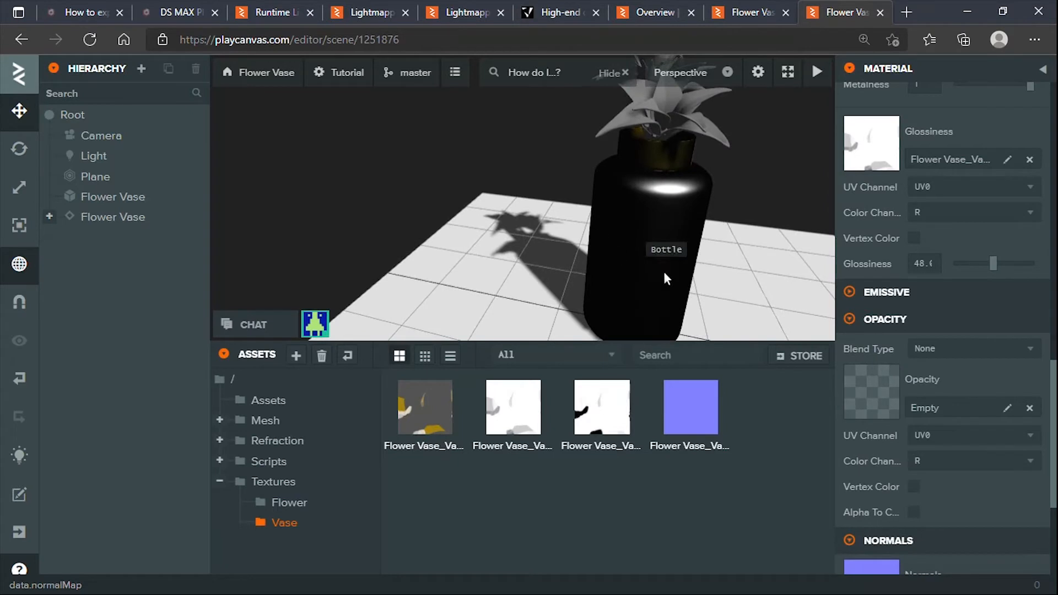
{"action": "left_click_drag", "start_coordinate": [661, 271], "coordinate": [673, 238]}
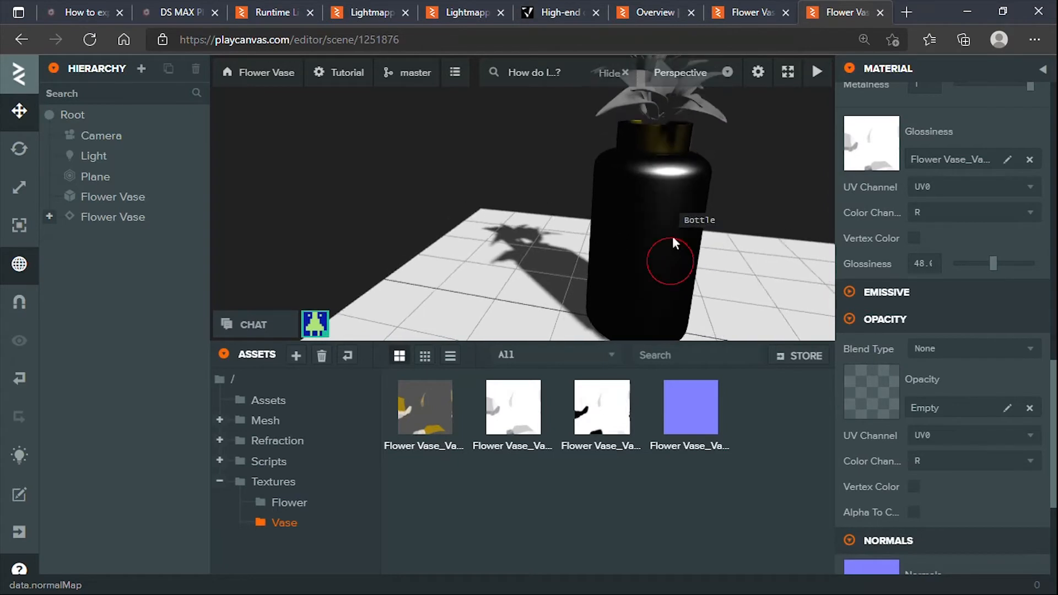
{"action": "left_click", "coordinate": [947, 349]}
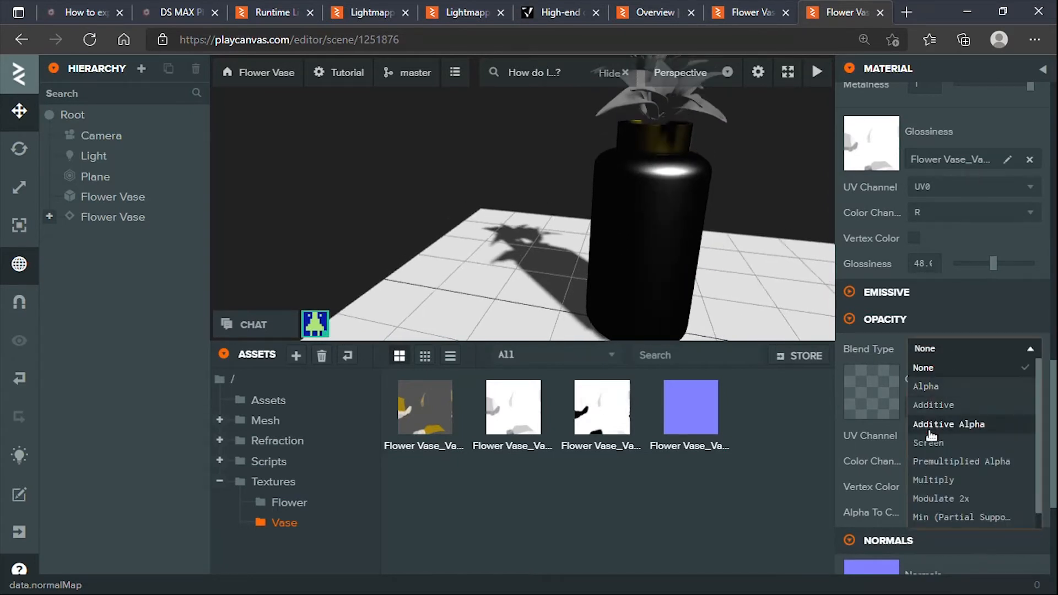
{"action": "left_click", "coordinate": [929, 386]}
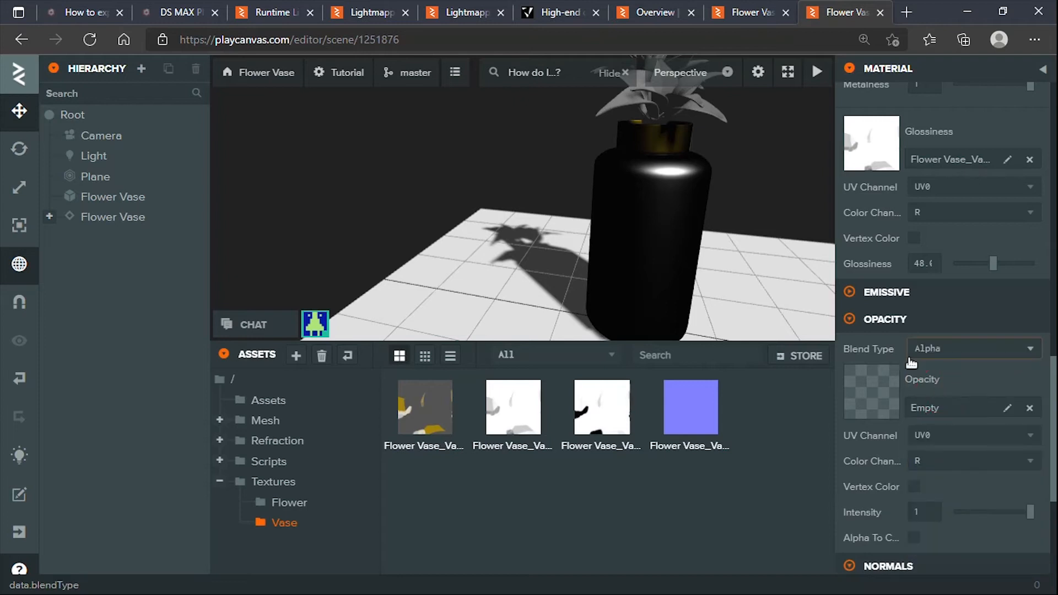
{"action": "scroll", "coordinate": [656, 262], "scroll_direction": "down", "scroll_amount": 3}
{"action": "scroll", "coordinate": [655, 259], "scroll_direction": "up", "scroll_amount": 3}
{"action": "right_click_drag", "start_coordinate": [523, 243], "coordinate": [620, 242]}
{"action": "scroll", "coordinate": [717, 269], "scroll_direction": "down", "scroll_amount": 3}
{"action": "left_click_drag", "start_coordinate": [716, 269], "coordinate": [717, 238]}
{"action": "scroll", "coordinate": [620, 265], "scroll_direction": "up", "scroll_amount": 3}
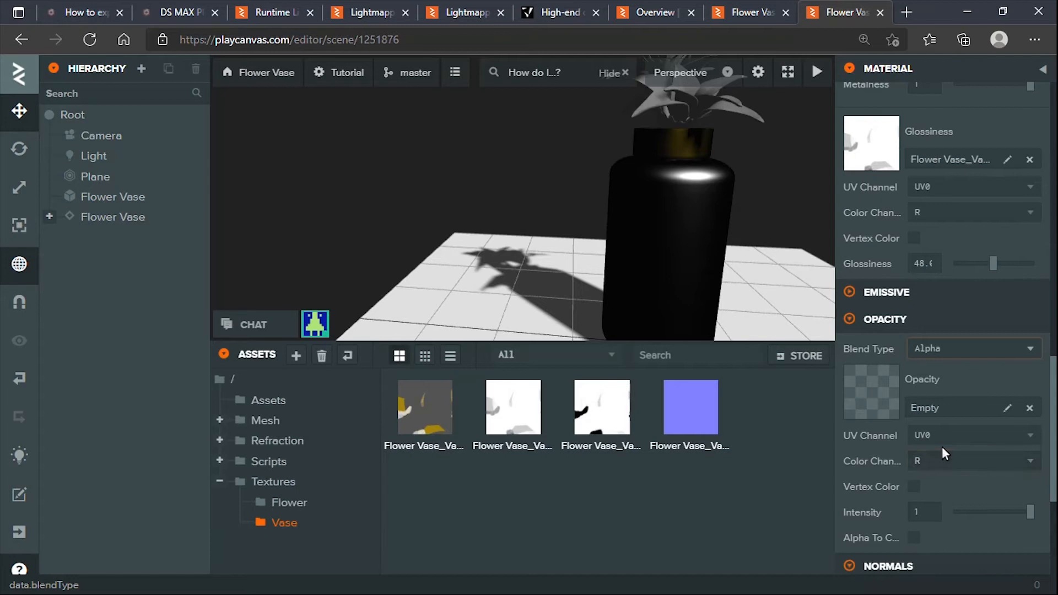
{"action": "left_click", "coordinate": [943, 464]}
{"action": "left_click", "coordinate": [943, 466]}
{"action": "left_click", "coordinate": [941, 465]}
{"action": "left_click", "coordinate": [948, 535]}
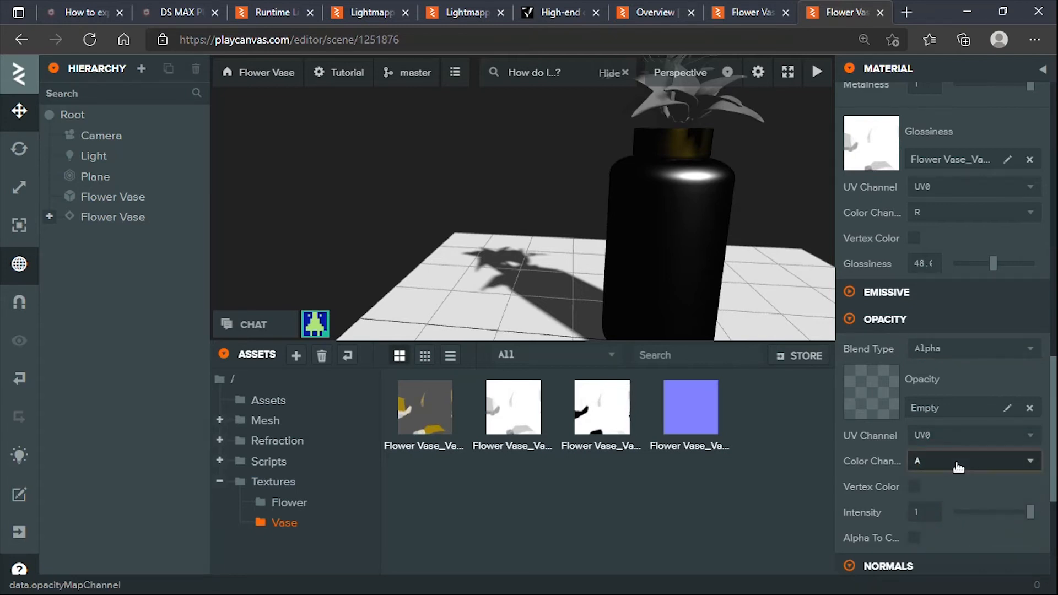
Step: Assign the vase's BaseColor texture to the Opacity map of the Vase material
{"action": "scroll", "coordinate": [865, 419], "scroll_direction": "up", "scroll_amount": 2}
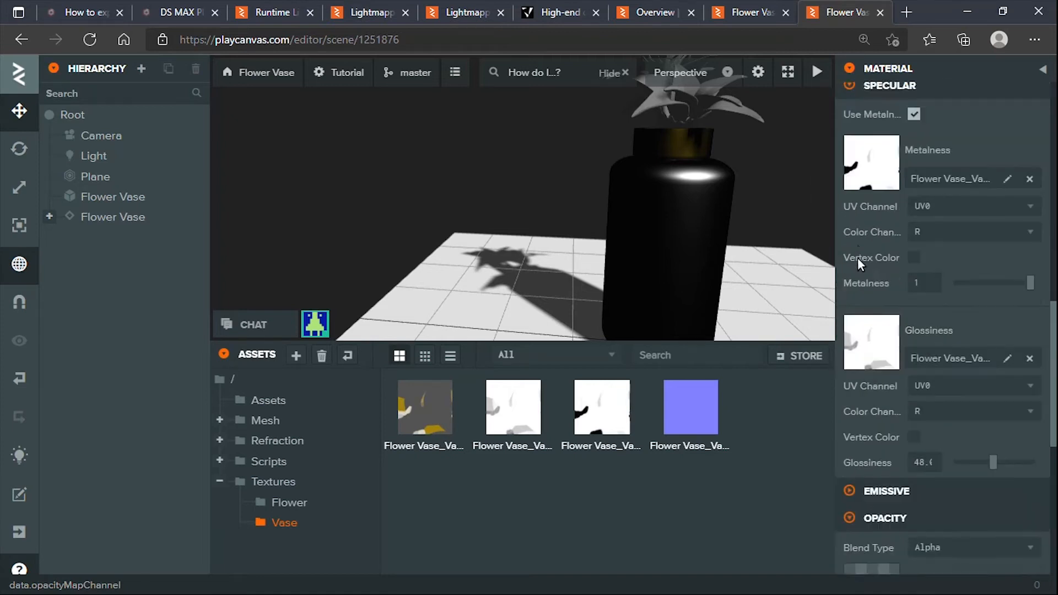
{"action": "scroll", "coordinate": [879, 359], "scroll_direction": "down", "scroll_amount": 3}
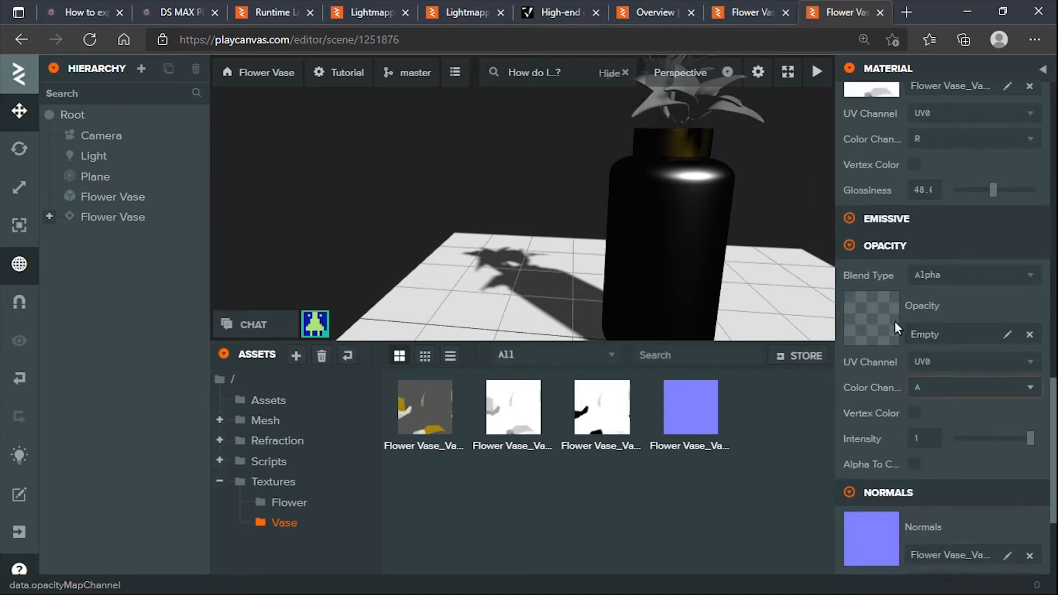
{"action": "scroll", "coordinate": [850, 194], "scroll_direction": "up", "scroll_amount": 10}
{"action": "scroll", "coordinate": [858, 307], "scroll_direction": "down", "scroll_amount": 10}
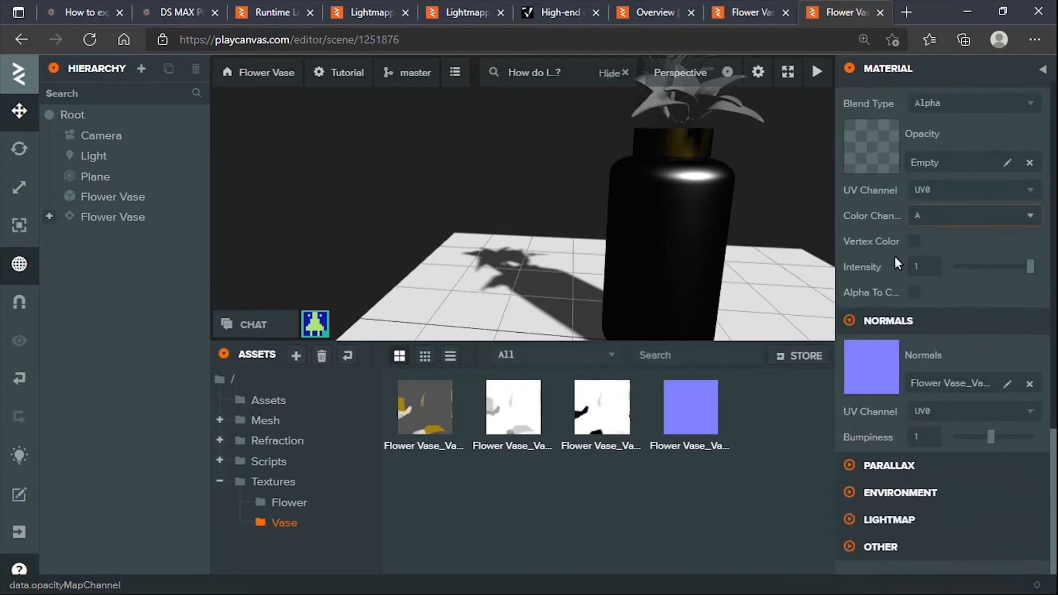
{"action": "scroll", "coordinate": [882, 386], "scroll_direction": "up", "scroll_amount": 4}
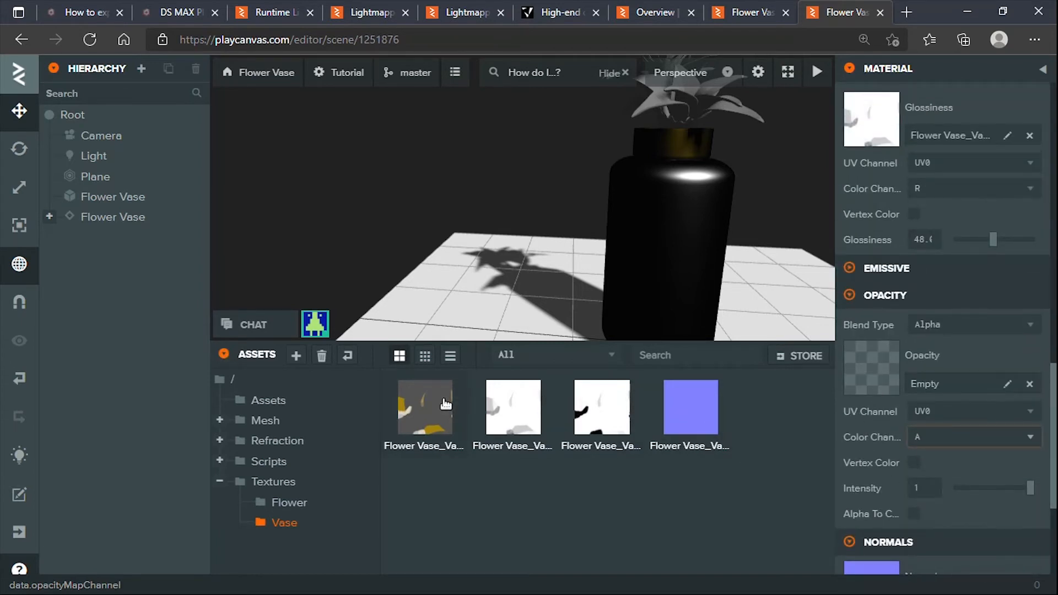
{"action": "left_click_drag", "start_coordinate": [436, 404], "coordinate": [863, 351]}
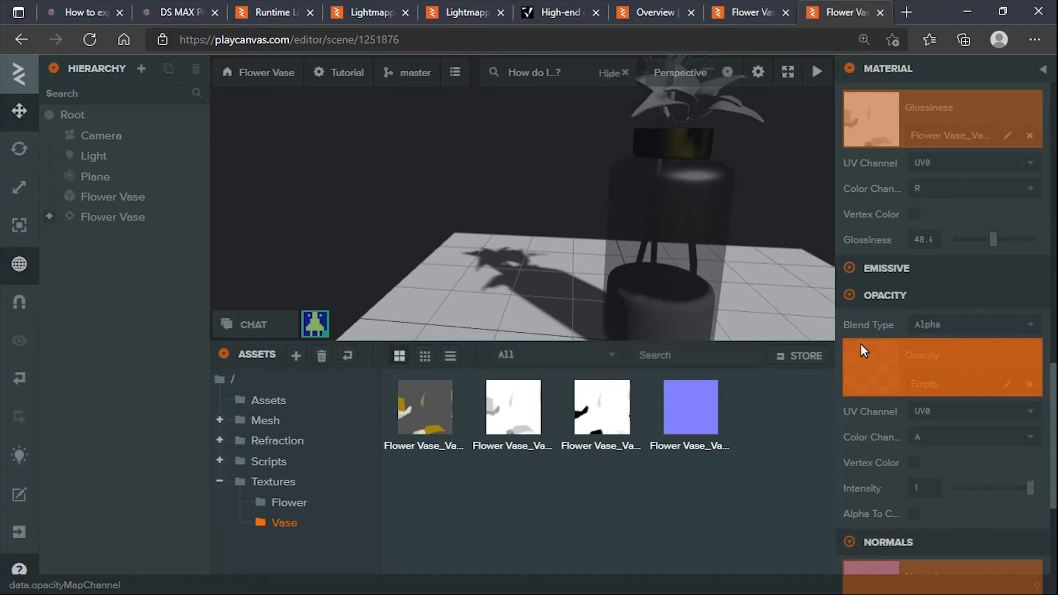
{"action": "left_click_drag", "start_coordinate": [862, 352], "coordinate": [862, 352]}
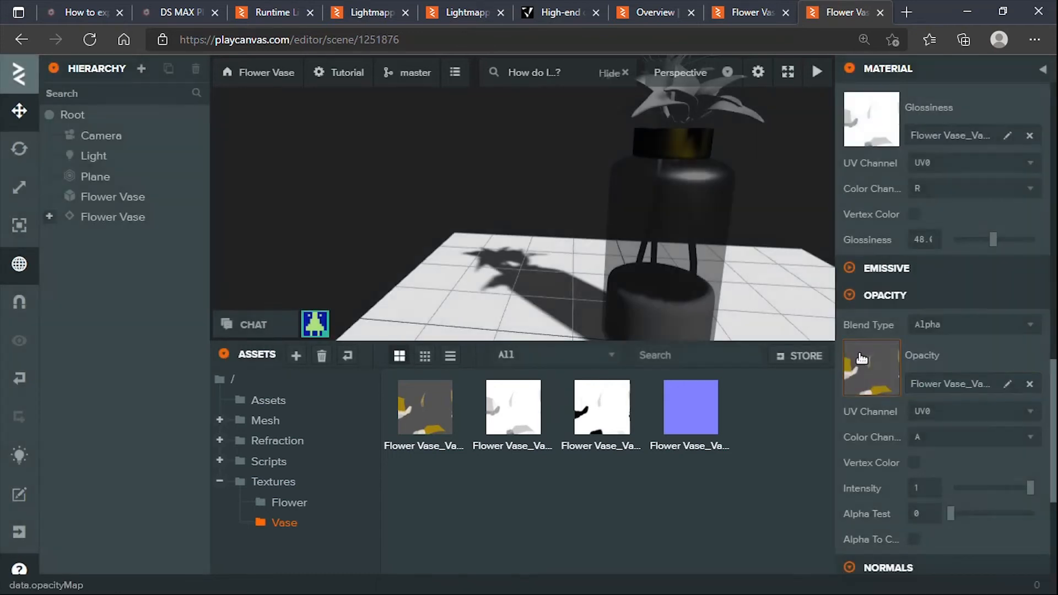
Step: Change the Vase material's opacity Blend Type to Premultiplied Alpha and inspect the bottle from several angles
{"action": "scroll", "coordinate": [568, 259], "scroll_direction": "down", "scroll_amount": 3}
{"action": "left_click_drag", "start_coordinate": [689, 223], "coordinate": [629, 234]}
{"action": "scroll", "coordinate": [630, 234], "scroll_direction": "down", "scroll_amount": 3}
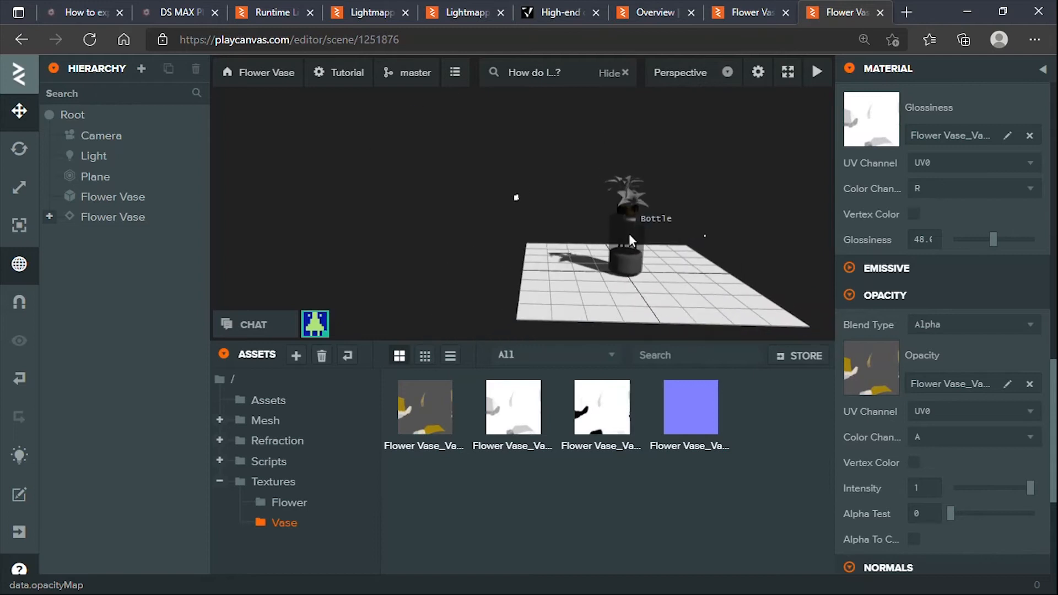
{"action": "scroll", "coordinate": [629, 233], "scroll_direction": "up", "scroll_amount": 5}
{"action": "left_click", "coordinate": [993, 334]}
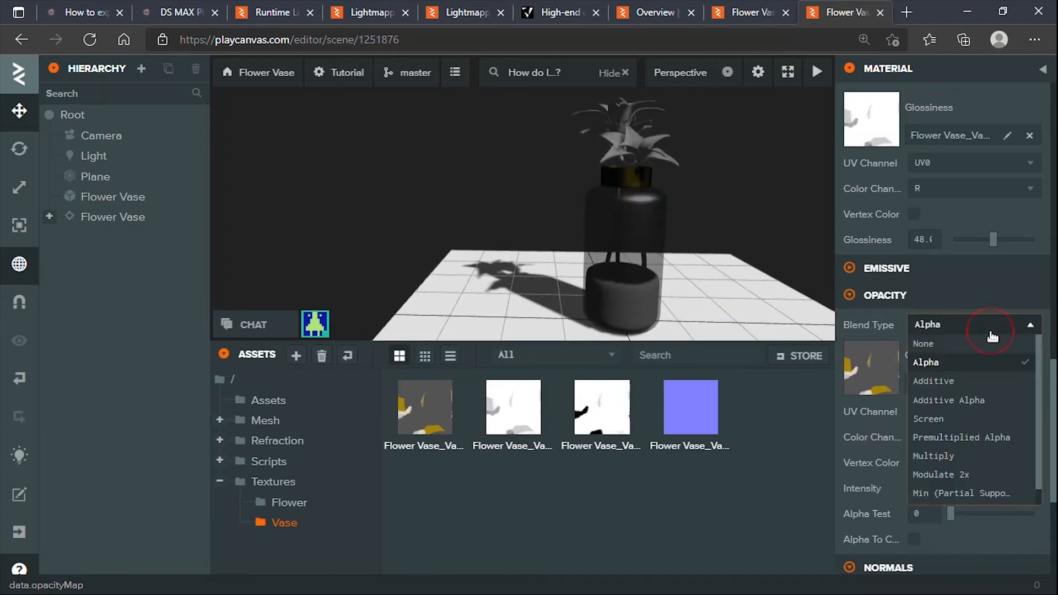
{"action": "left_click", "coordinate": [969, 437]}
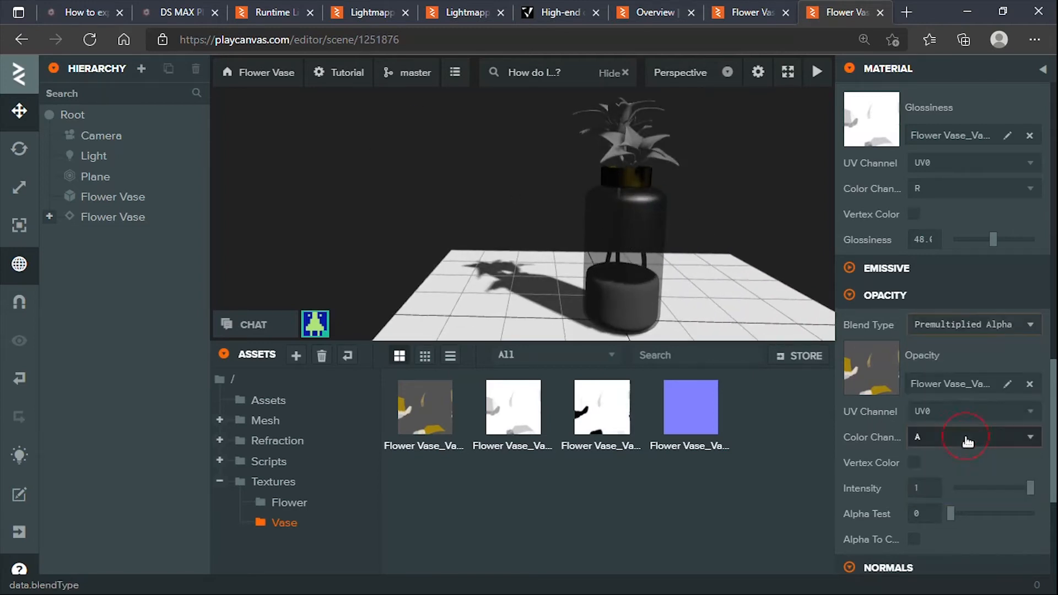
{"action": "scroll", "coordinate": [657, 200], "scroll_direction": "down", "scroll_amount": 3}
{"action": "scroll", "coordinate": [653, 217], "scroll_direction": "up", "scroll_amount": 3}
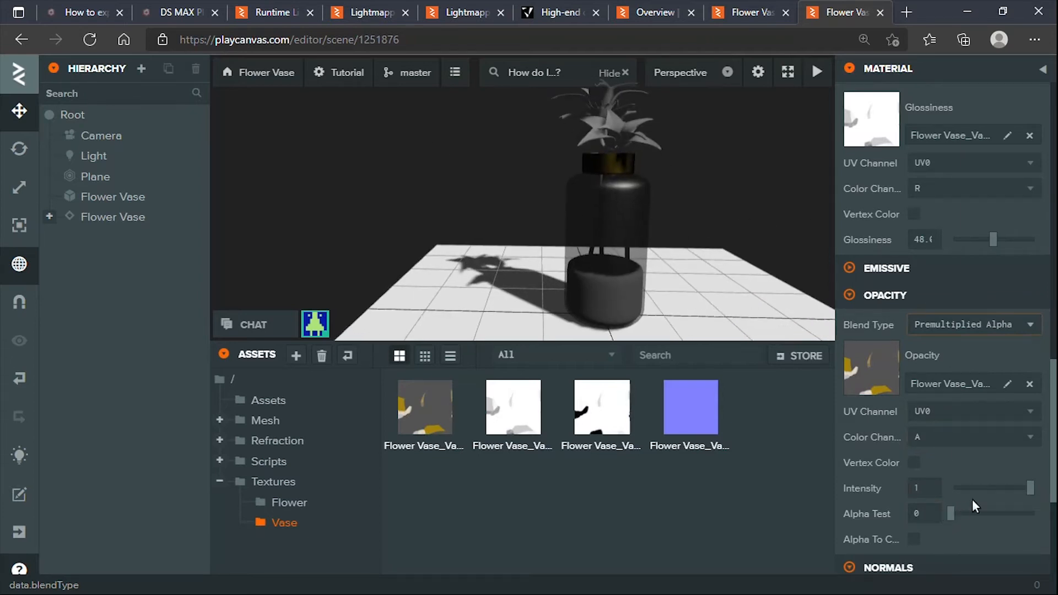
{"action": "left_click_drag", "start_coordinate": [600, 217], "coordinate": [644, 215]}
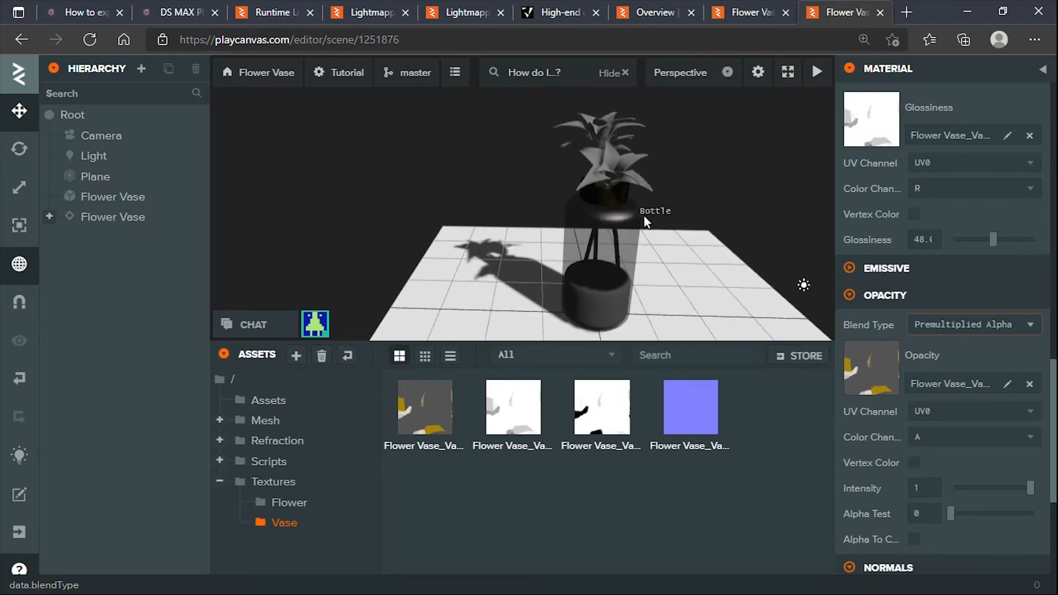
{"action": "mouse_move", "coordinate": [655, 237]}
{"action": "left_mouse_down"}
{"action": "mouse_move", "coordinate": [673, 206]}
{"action": "mouse_move", "coordinate": [726, 201]}
{"action": "mouse_move", "coordinate": [655, 224]}
{"action": "left_mouse_up"}
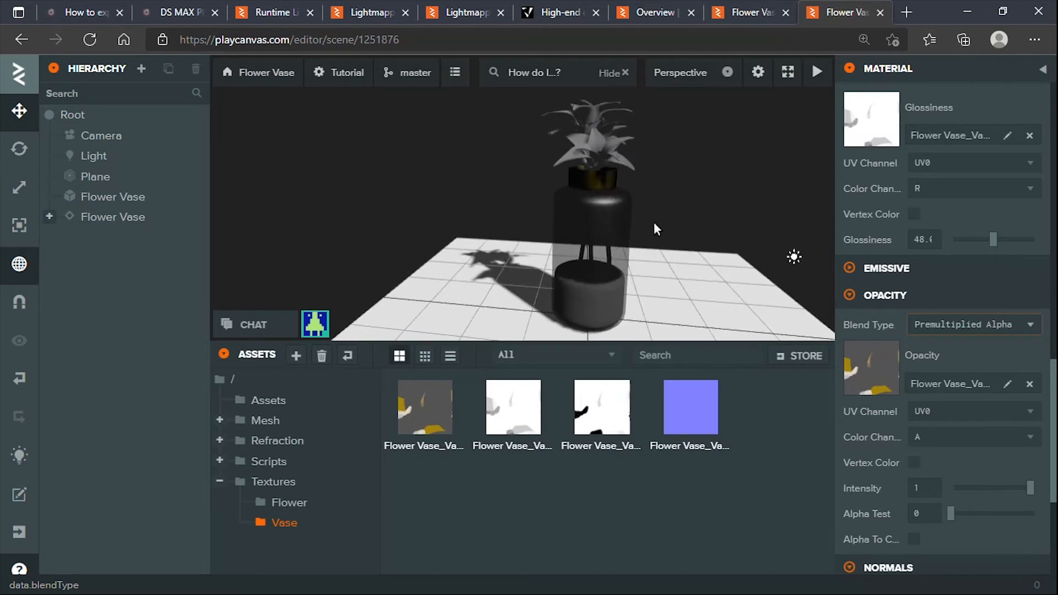
{"action": "scroll", "coordinate": [848, 452], "scroll_direction": "down", "scroll_amount": 5}
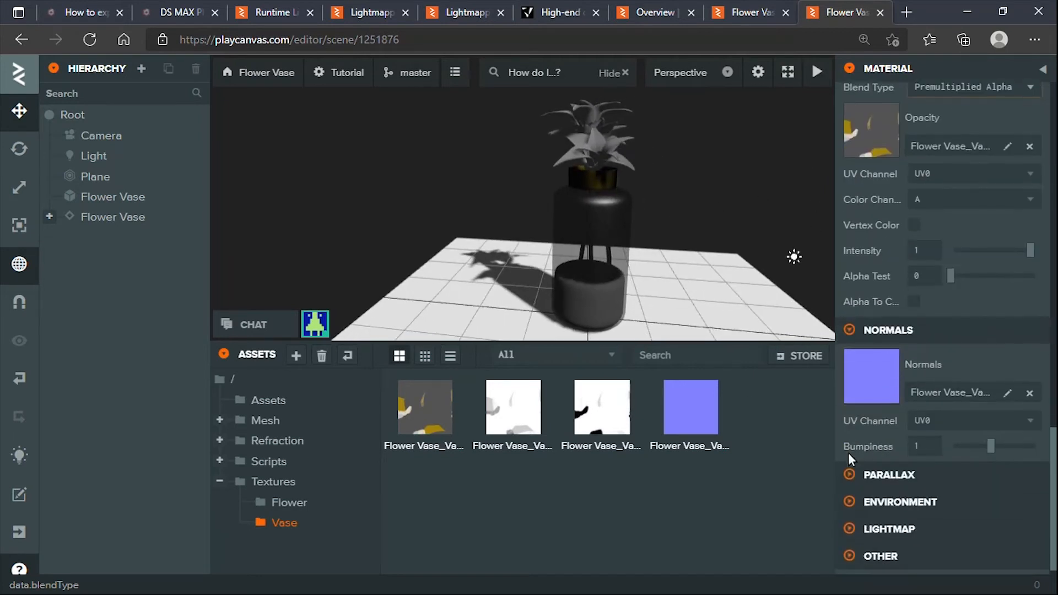
Step: Check the Vase material's Other settings and take a closer look at the bottle
{"action": "left_click", "coordinate": [851, 546]}
{"action": "scroll", "coordinate": [858, 521], "scroll_direction": "down", "scroll_amount": 3}
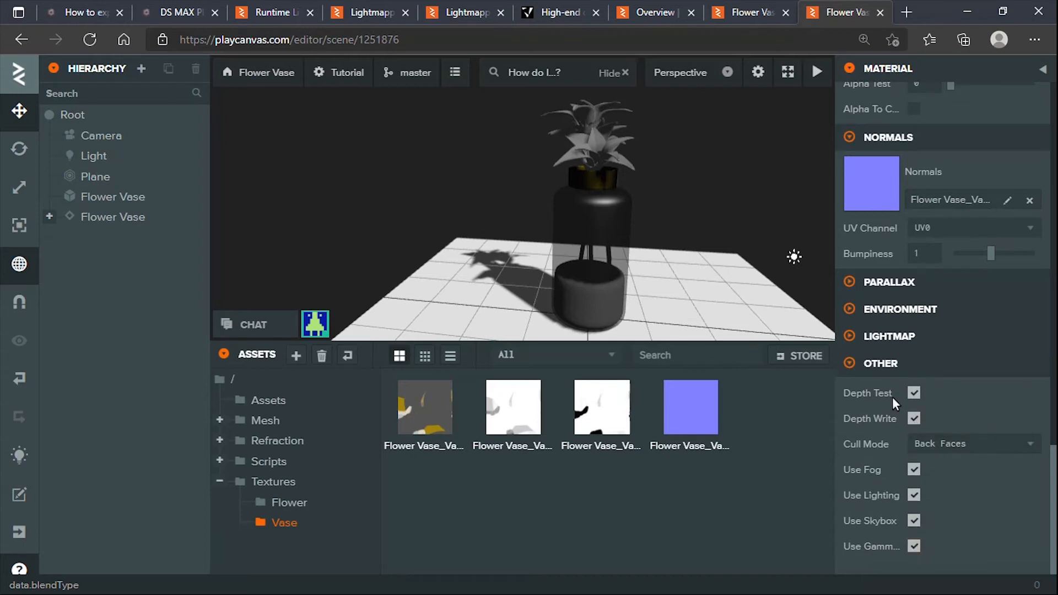
{"action": "scroll", "coordinate": [591, 243], "scroll_direction": "up", "scroll_amount": 5}
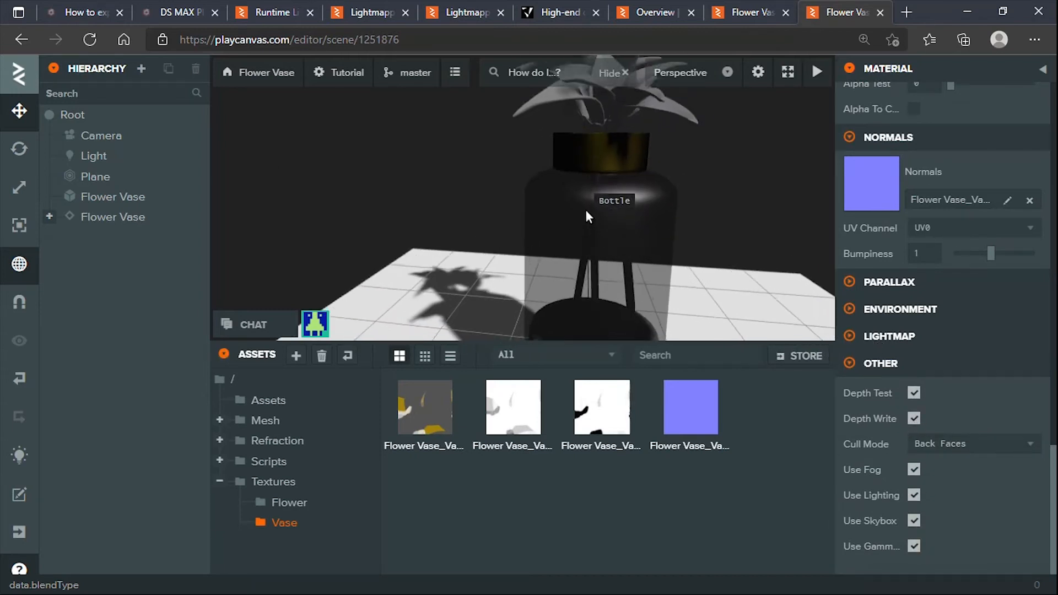
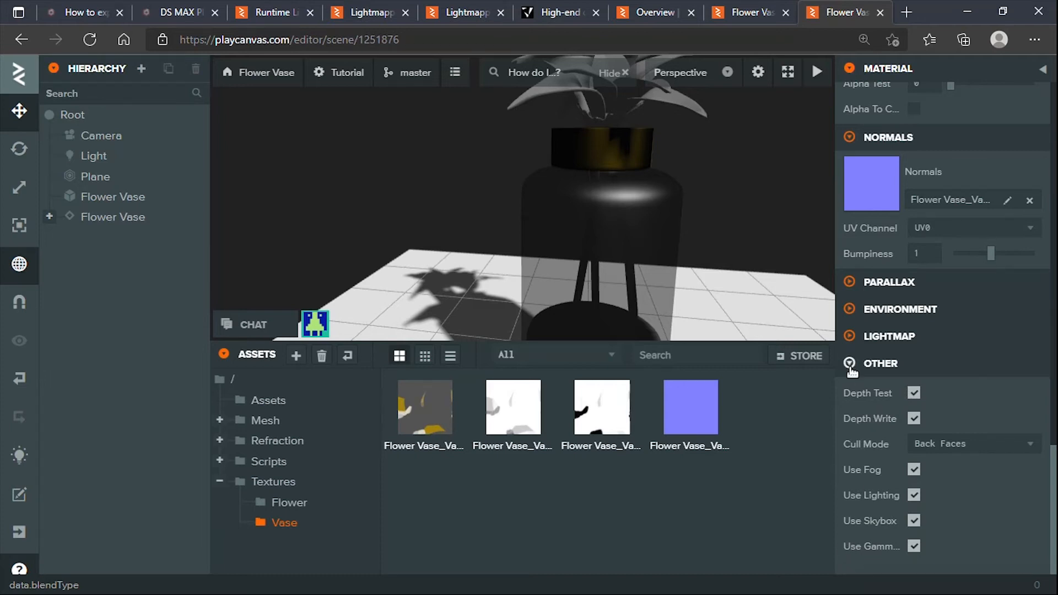
{"action": "left_click", "coordinate": [880, 365]}
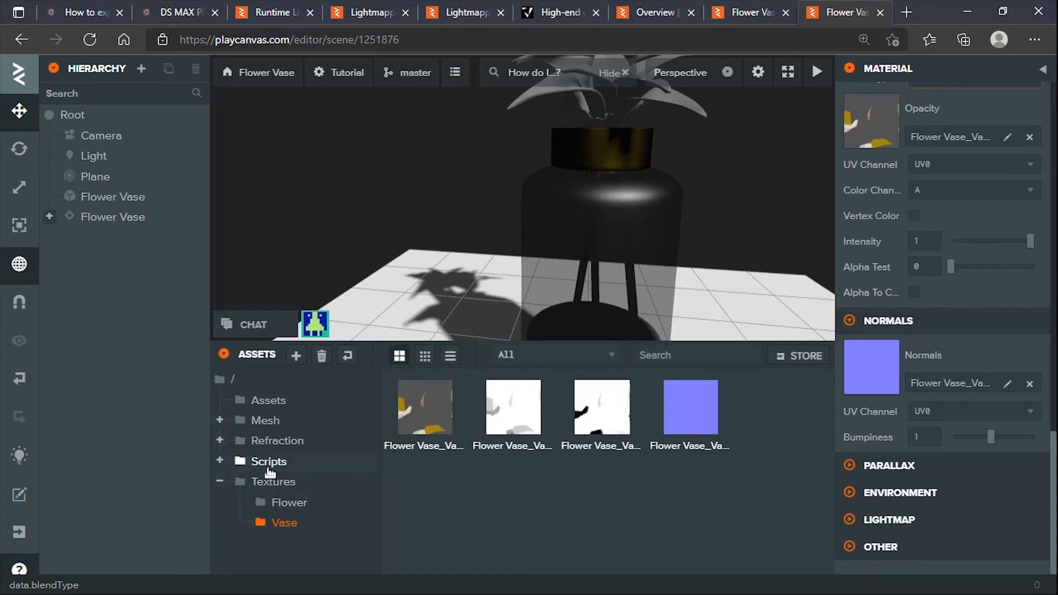
Step: Open the Flower material in the Assets folder and look through the rest of that folder's assets
{"action": "left_click", "coordinate": [276, 401]}
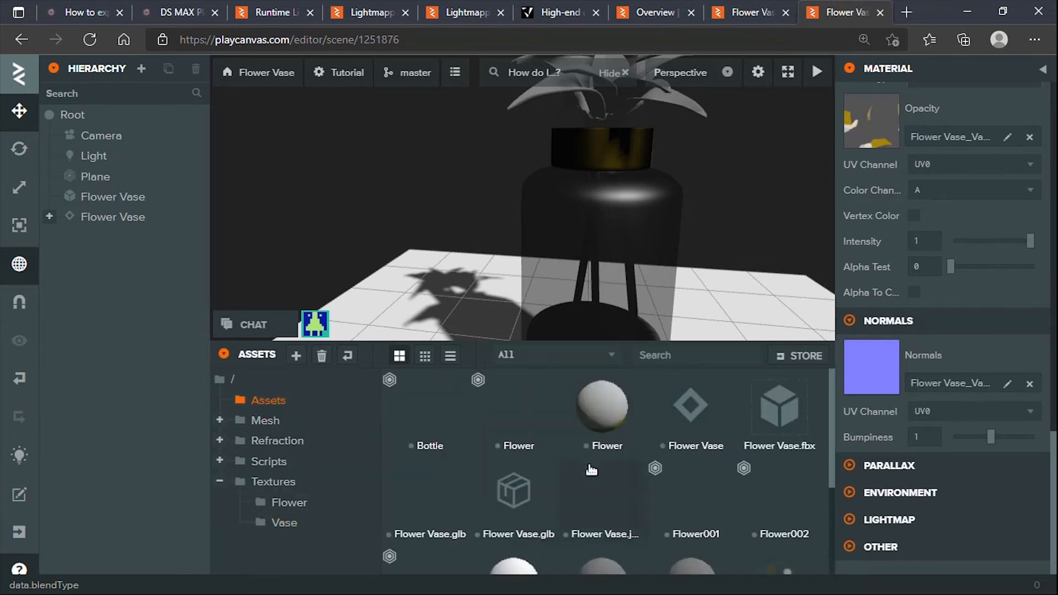
{"action": "left_click", "coordinate": [605, 424]}
{"action": "scroll", "coordinate": [605, 425], "scroll_direction": "down", "scroll_amount": 2}
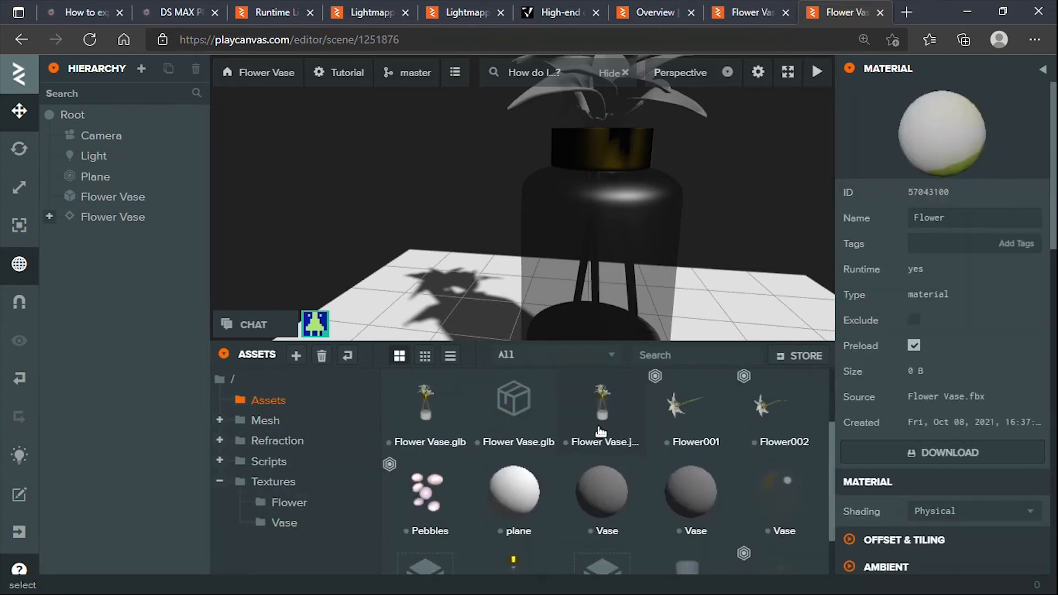
{"action": "scroll", "coordinate": [590, 469], "scroll_direction": "up", "scroll_amount": 1}
{"action": "scroll", "coordinate": [590, 469], "scroll_direction": "down", "scroll_amount": 2}
{"action": "scroll", "coordinate": [590, 468], "scroll_direction": "up", "scroll_amount": 2}
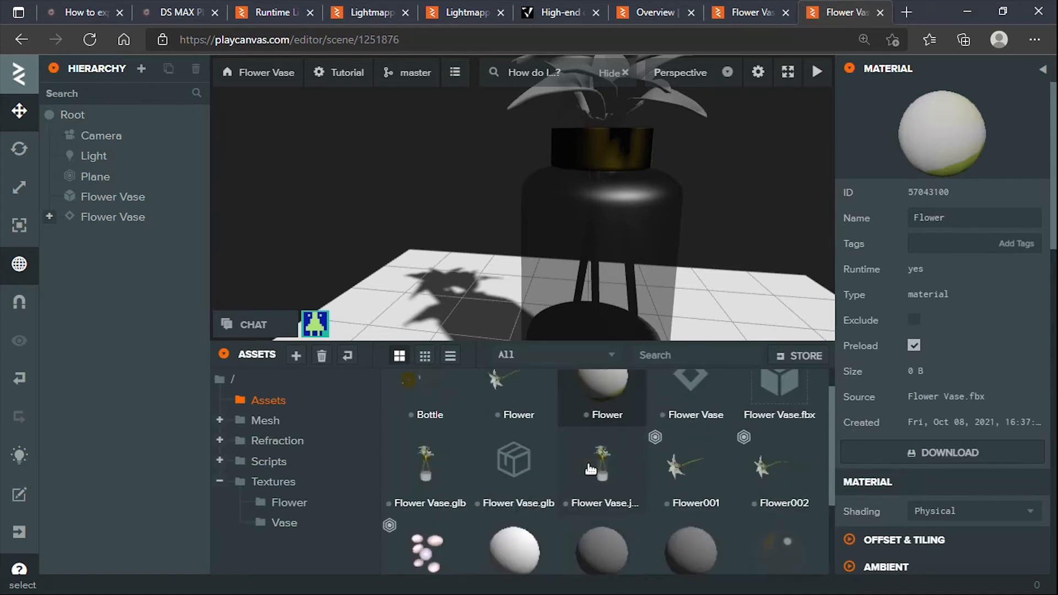
{"action": "scroll", "coordinate": [591, 469], "scroll_direction": "up", "scroll_amount": 1}
{"action": "scroll", "coordinate": [590, 469], "scroll_direction": "down", "scroll_amount": 3}
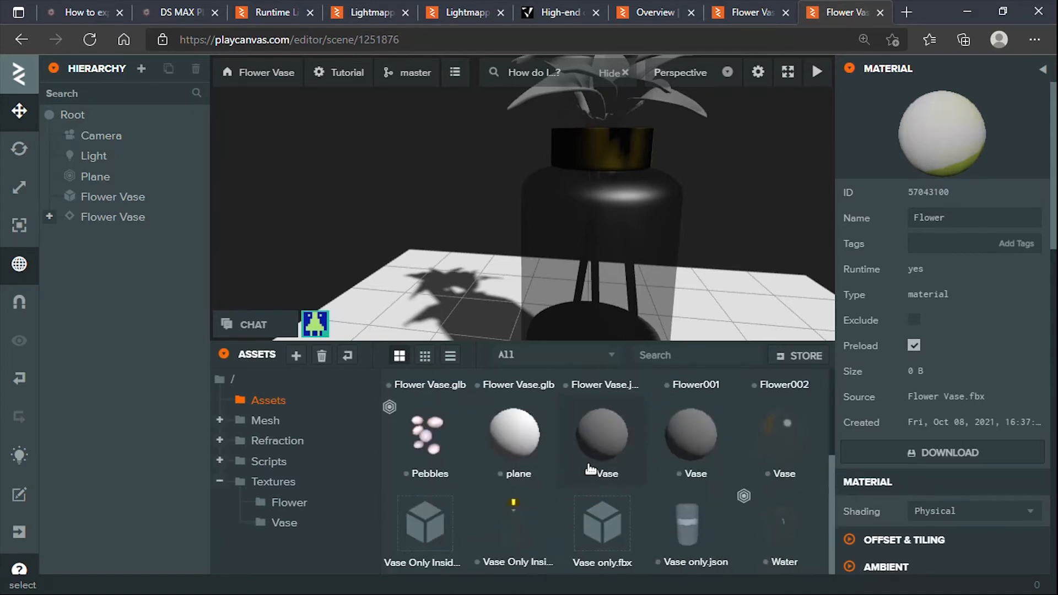
{"action": "scroll", "coordinate": [591, 469], "scroll_direction": "up", "scroll_amount": 2}
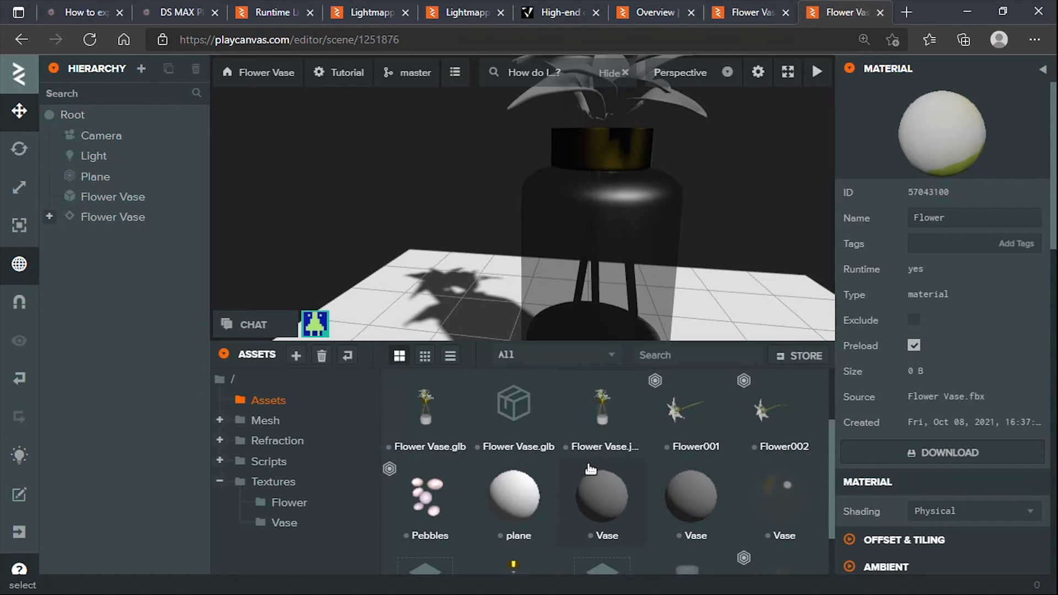
{"action": "scroll", "coordinate": [591, 469], "scroll_direction": "down", "scroll_amount": 2}
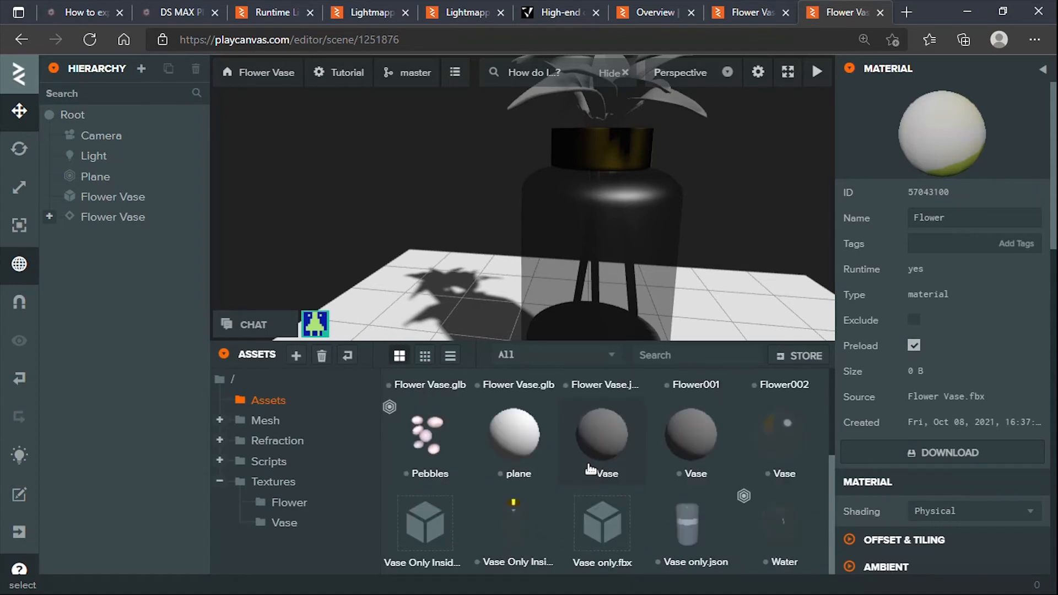
Step: Examine the older Flower material's Diffuse, Specular, Normals and Other settings alongside the flower textures
{"action": "left_click", "coordinate": [290, 503]}
{"action": "scroll", "coordinate": [932, 448], "scroll_direction": "down", "scroll_amount": 5}
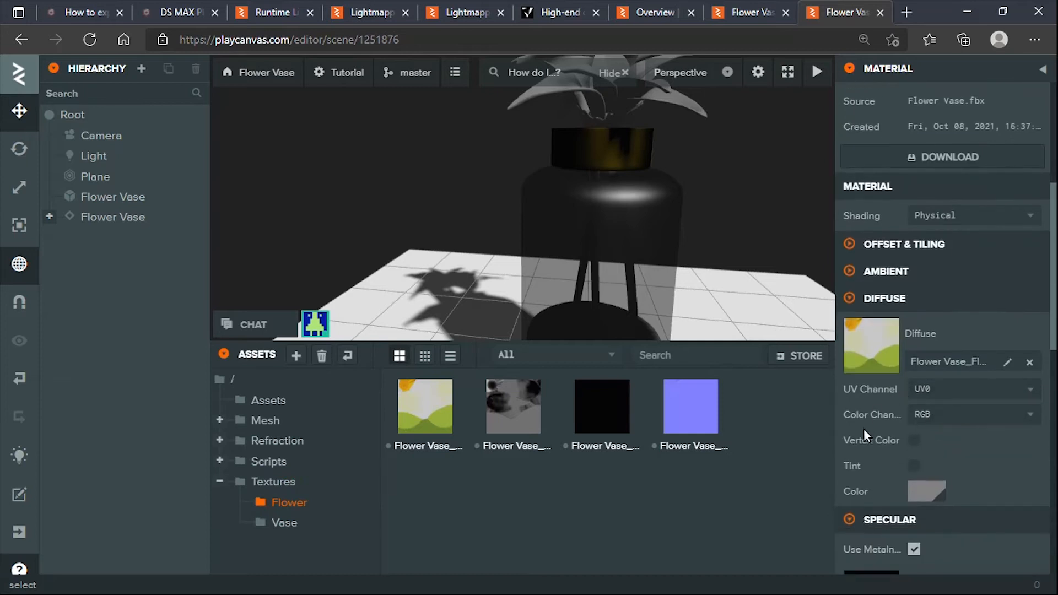
{"action": "scroll", "coordinate": [865, 431], "scroll_direction": "down", "scroll_amount": 10}
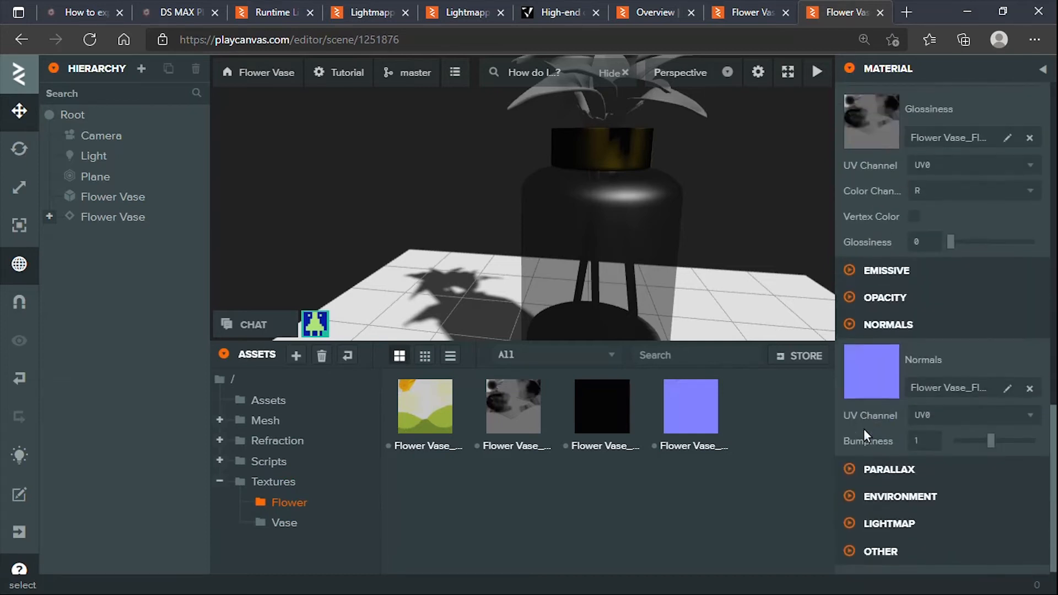
{"action": "scroll", "coordinate": [864, 429], "scroll_direction": "up", "scroll_amount": 3}
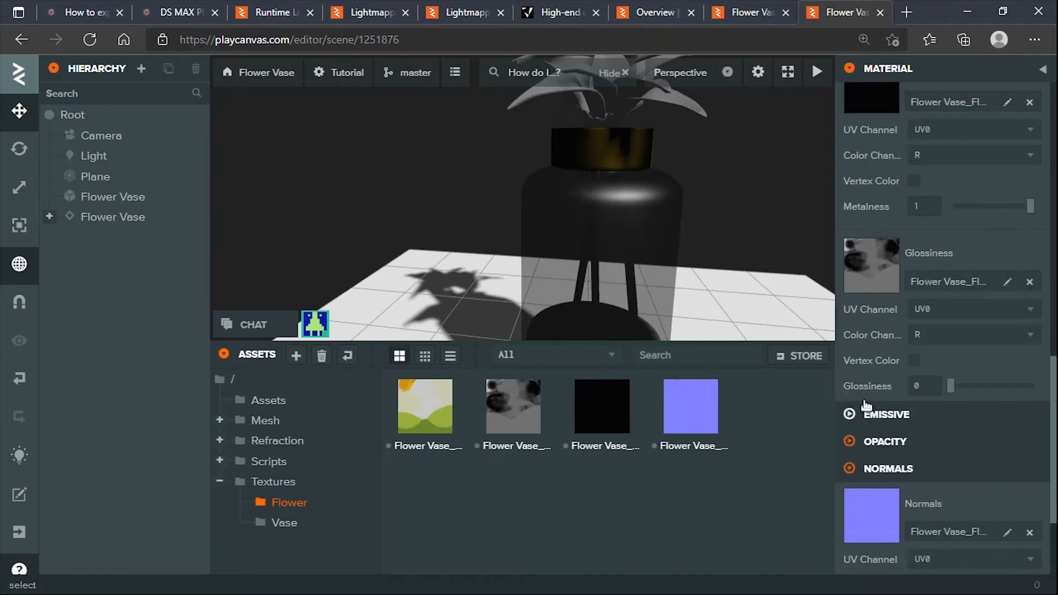
{"action": "scroll", "coordinate": [882, 273], "scroll_direction": "up", "scroll_amount": 9}
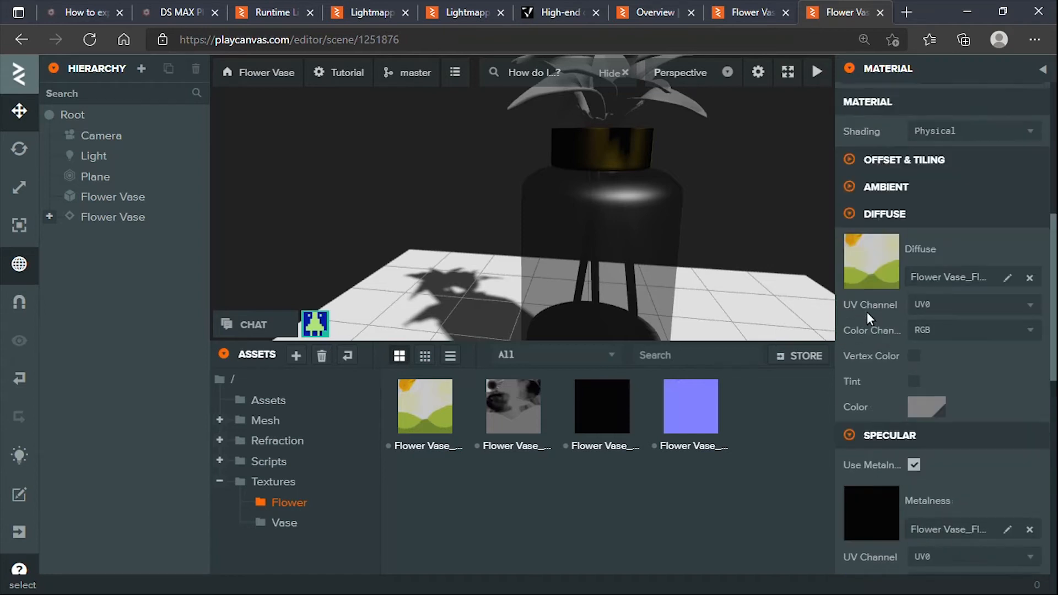
{"action": "scroll", "coordinate": [882, 386], "scroll_direction": "down", "scroll_amount": 9}
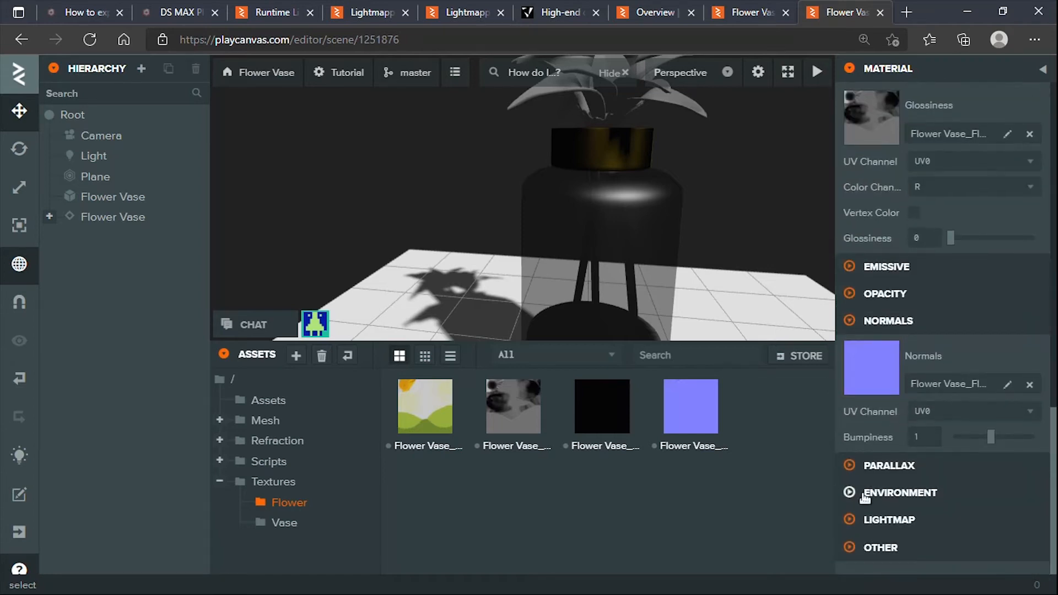
{"action": "left_click", "coordinate": [876, 547]}
{"action": "scroll", "coordinate": [893, 502], "scroll_direction": "down", "scroll_amount": 4}
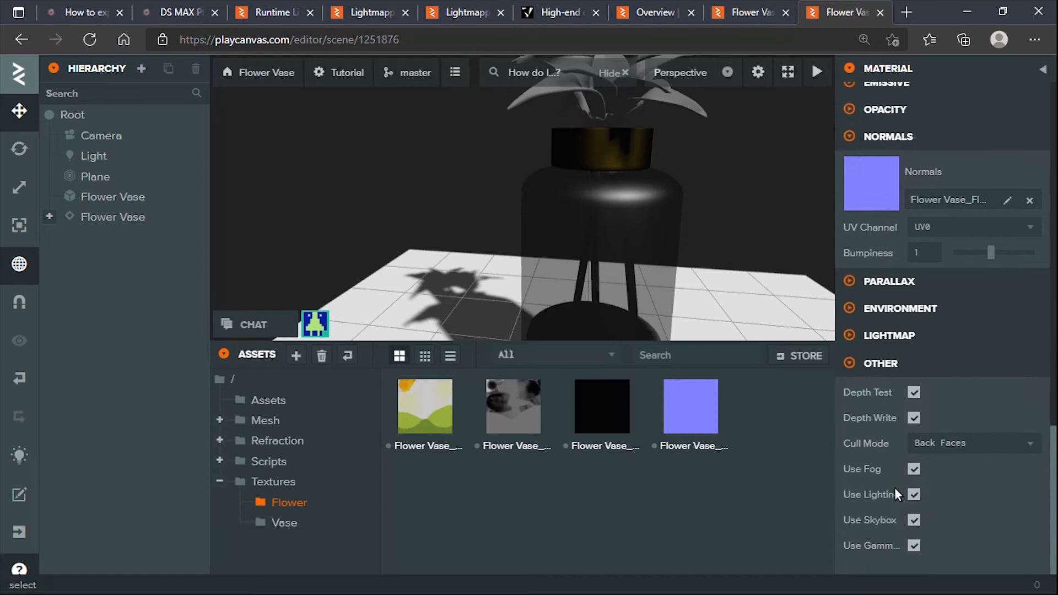
{"action": "scroll", "coordinate": [640, 300], "scroll_direction": "down", "scroll_amount": 3}
Step: Select the Flower001 mesh in the scene and open the Flower material assigned to it
{"action": "left_click_drag", "start_coordinate": [626, 233], "coordinate": [590, 295]}
{"action": "scroll", "coordinate": [611, 244], "scroll_direction": "up", "scroll_amount": 5}
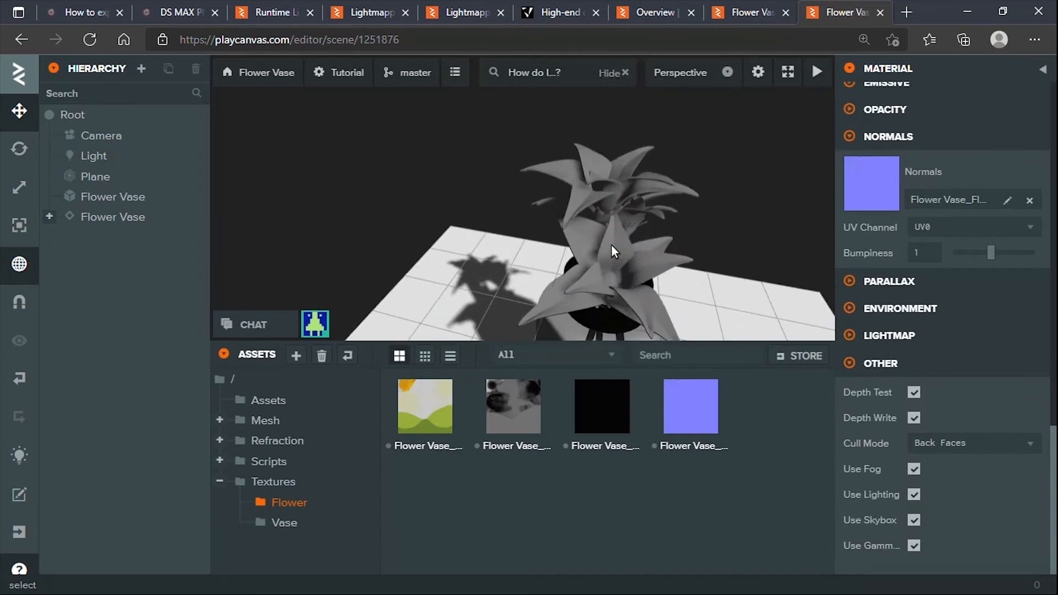
{"action": "scroll", "coordinate": [610, 251], "scroll_direction": "down", "scroll_amount": 4}
{"action": "scroll", "coordinate": [590, 257], "scroll_direction": "up", "scroll_amount": 6}
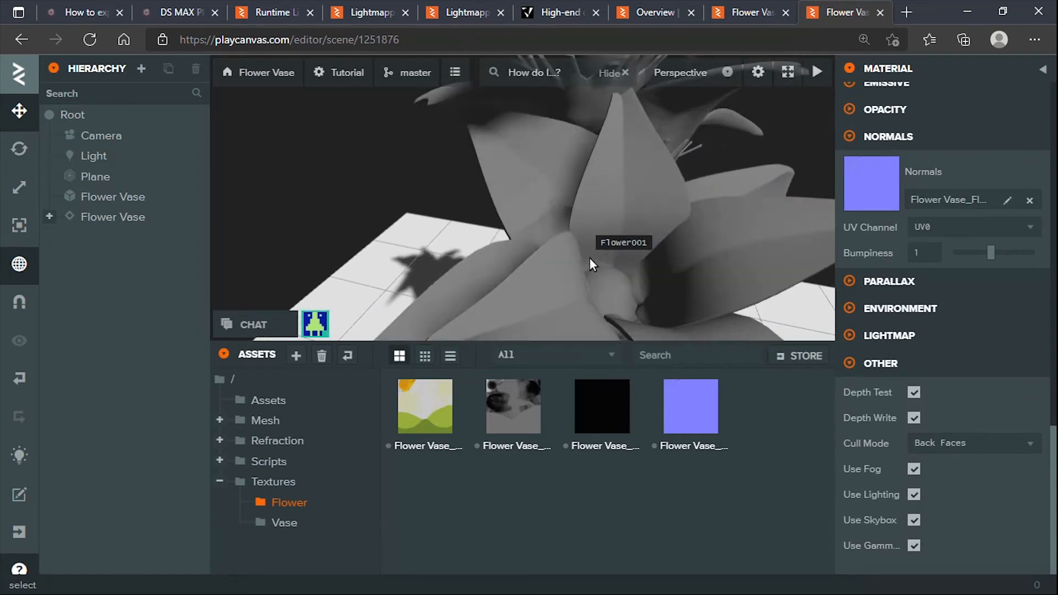
{"action": "left_click", "coordinate": [609, 292]}
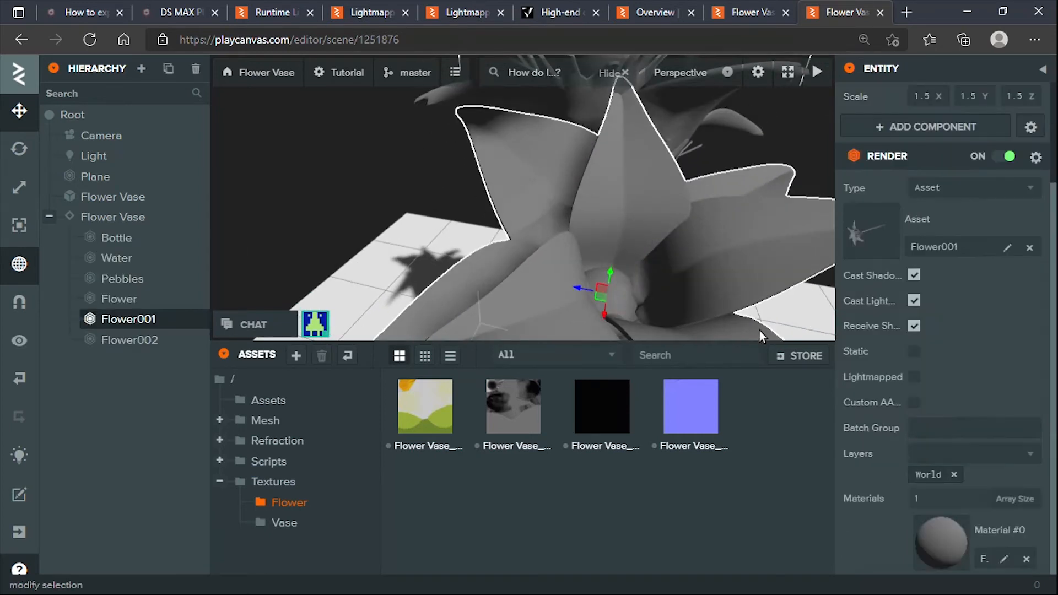
{"action": "left_click", "coordinate": [935, 548]}
Step: Look through the Mesh, Textures and Refraction asset folders to see where the scene's Flower material is stored
{"action": "scroll", "coordinate": [516, 422], "scroll_direction": "down", "scroll_amount": 1}
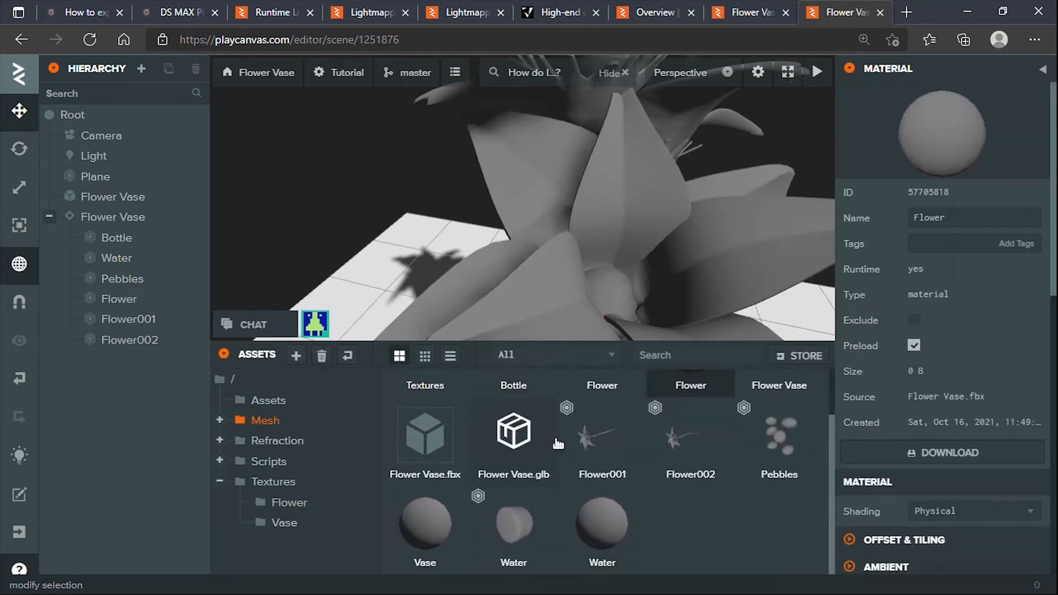
{"action": "scroll", "coordinate": [568, 447], "scroll_direction": "up", "scroll_amount": 1}
{"action": "scroll", "coordinate": [578, 451], "scroll_direction": "down", "scroll_amount": 1}
{"action": "scroll", "coordinate": [578, 451], "scroll_direction": "up", "scroll_amount": 1}
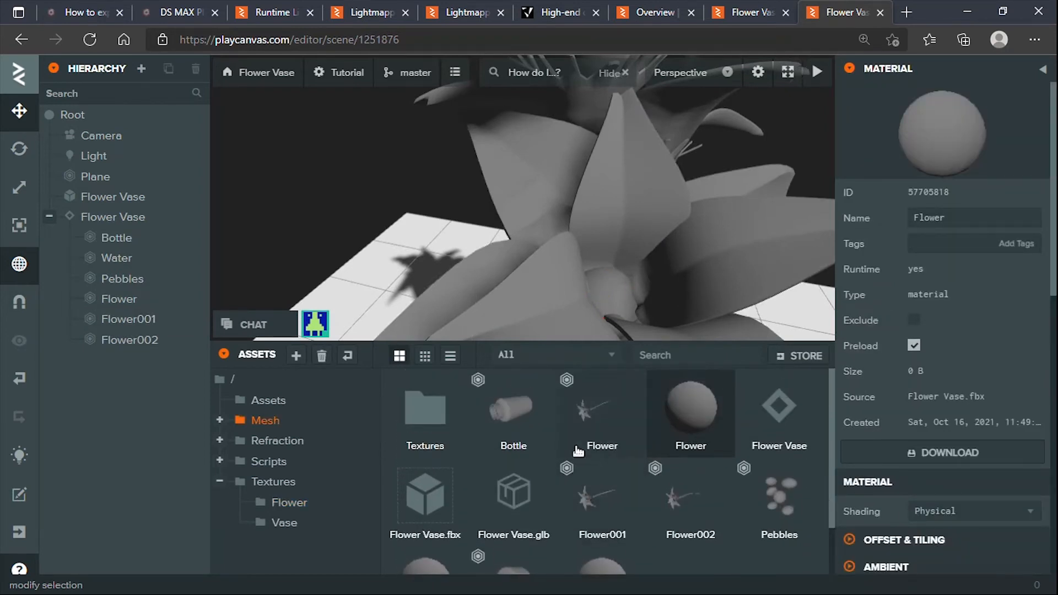
{"action": "left_click", "coordinate": [311, 481]}
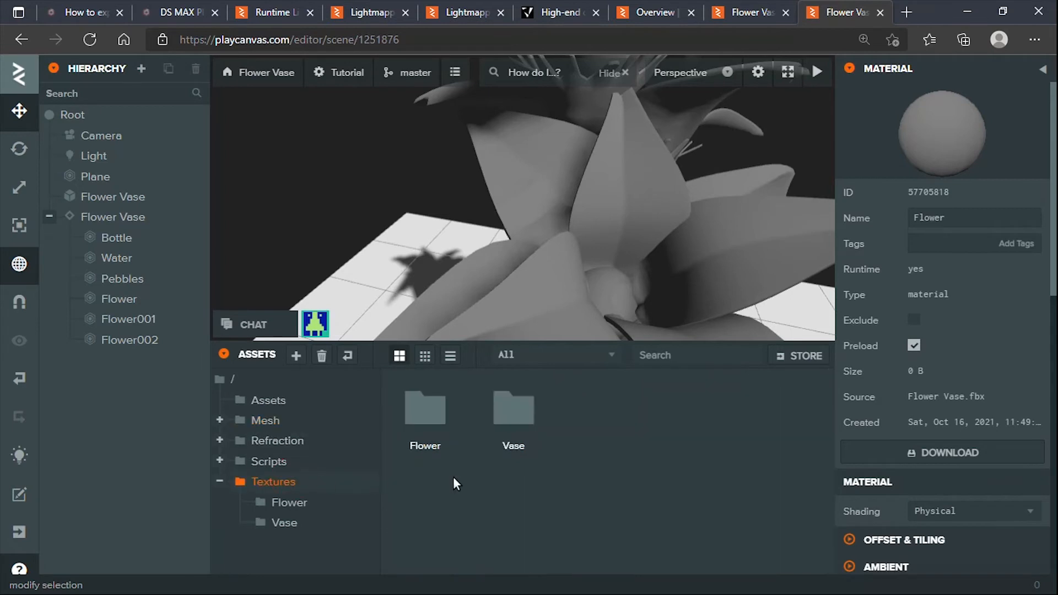
{"action": "left_click", "coordinate": [273, 421]}
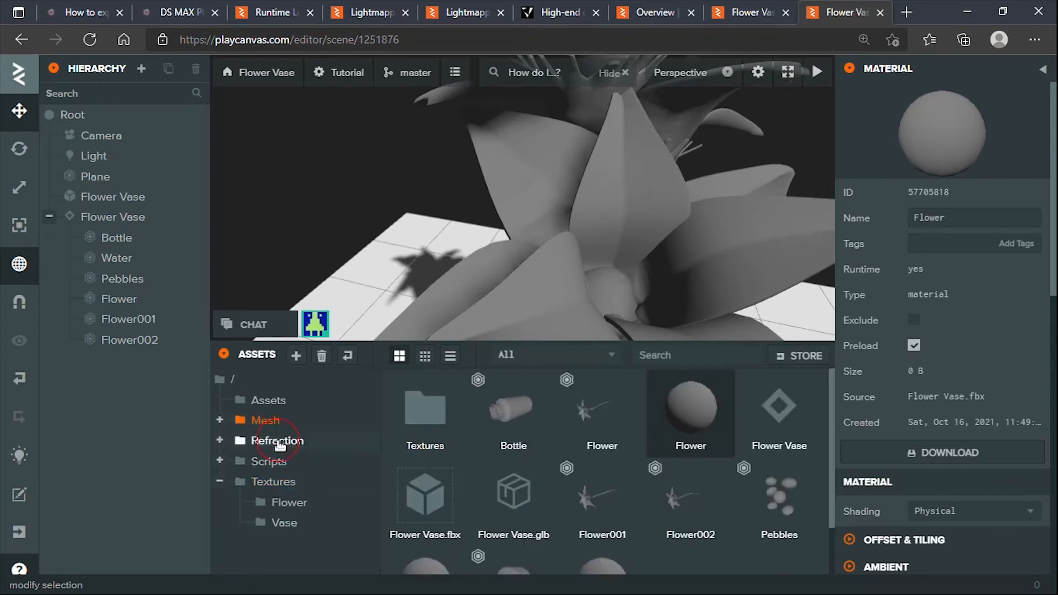
{"action": "left_click", "coordinate": [278, 441]}
{"action": "left_click", "coordinate": [274, 420]}
Step: Delete the Assets folder from the project's assets
{"action": "left_click", "coordinate": [249, 402]}
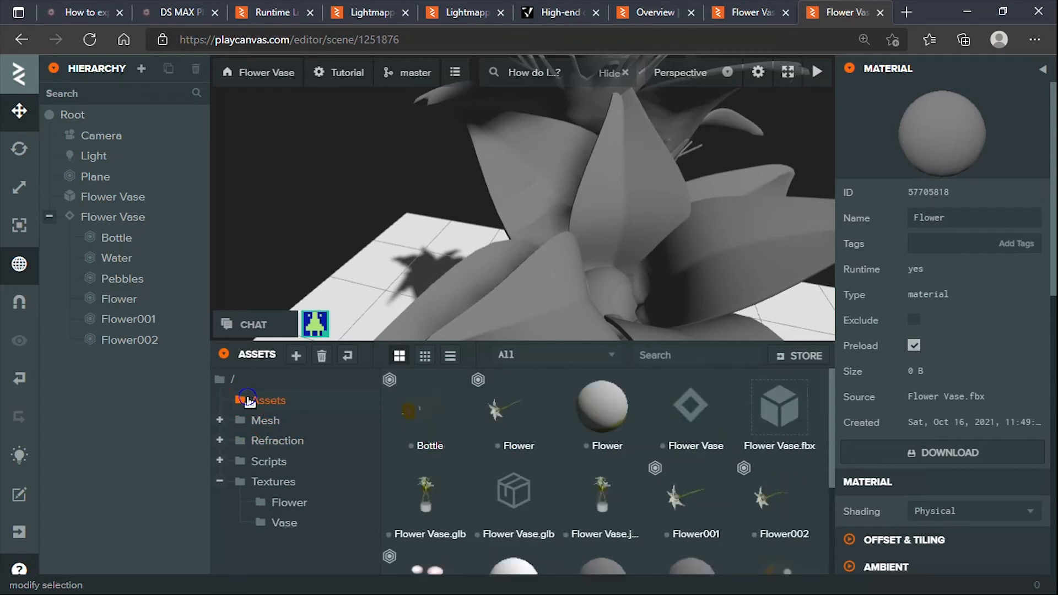
{"action": "right_click", "coordinate": [249, 402]}
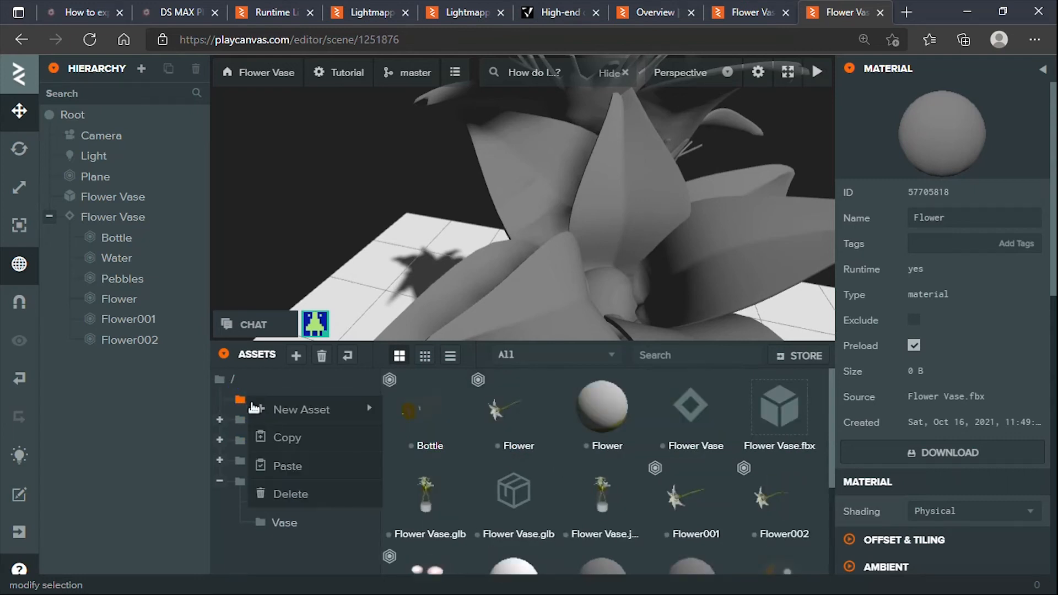
{"action": "left_click", "coordinate": [274, 494]}
{"action": "left_click", "coordinate": [642, 388]}
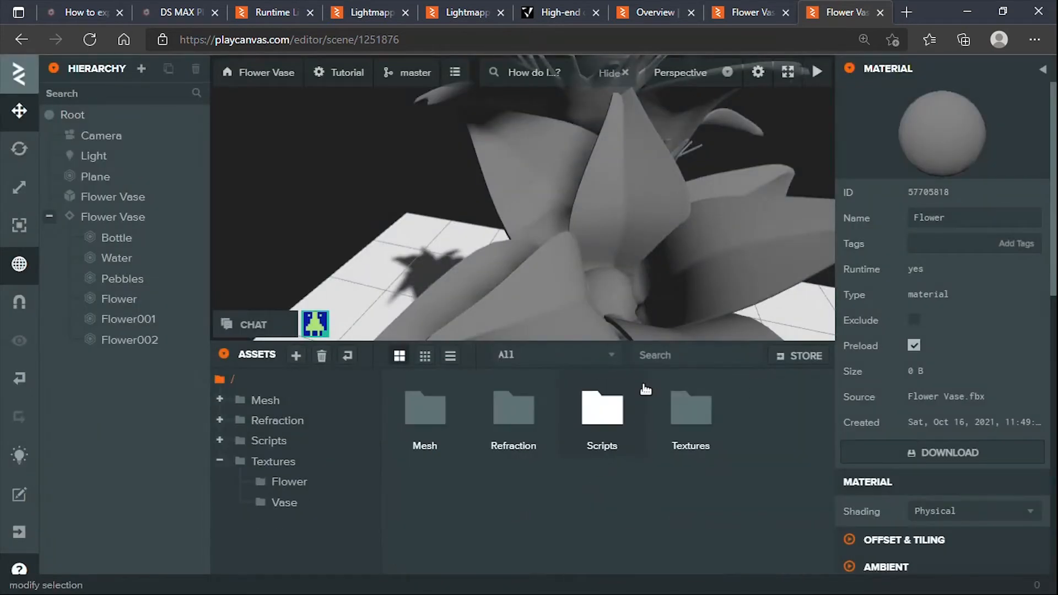
Step: Assign the flower's base color texture to the Diffuse map of the Flower material used in the scene
{"action": "left_click", "coordinate": [272, 403]}
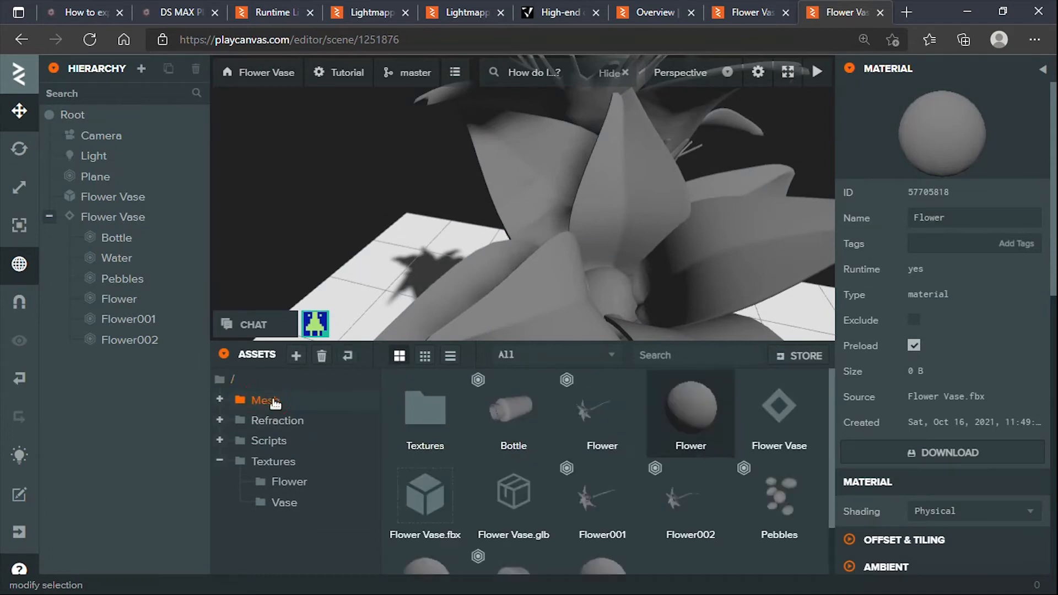
{"action": "scroll", "coordinate": [1001, 375], "scroll_direction": "down", "scroll_amount": 5}
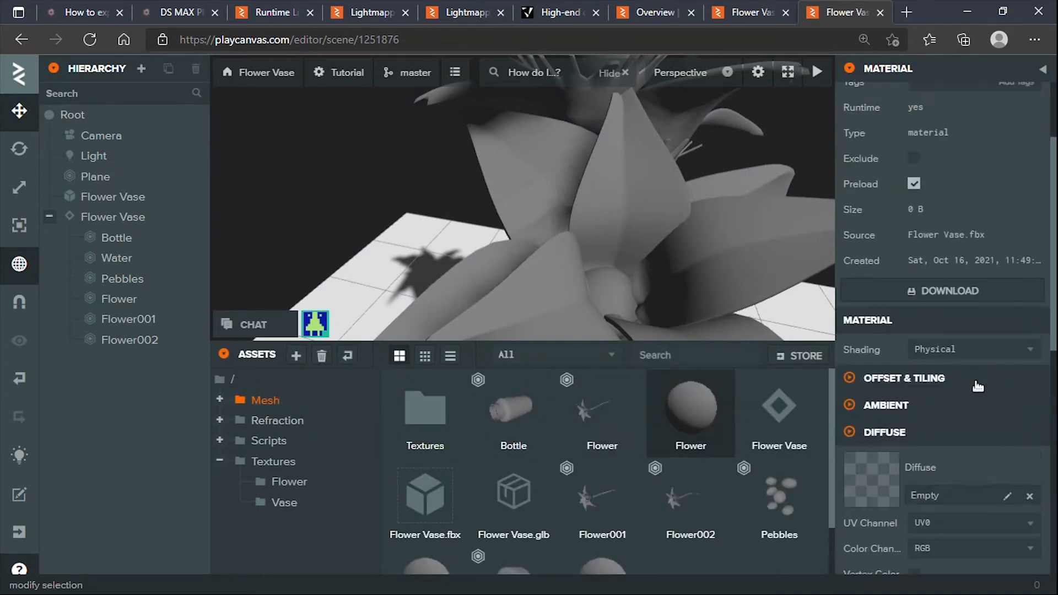
{"action": "left_click", "coordinate": [286, 483]}
{"action": "scroll", "coordinate": [937, 394], "scroll_direction": "down", "scroll_amount": 5}
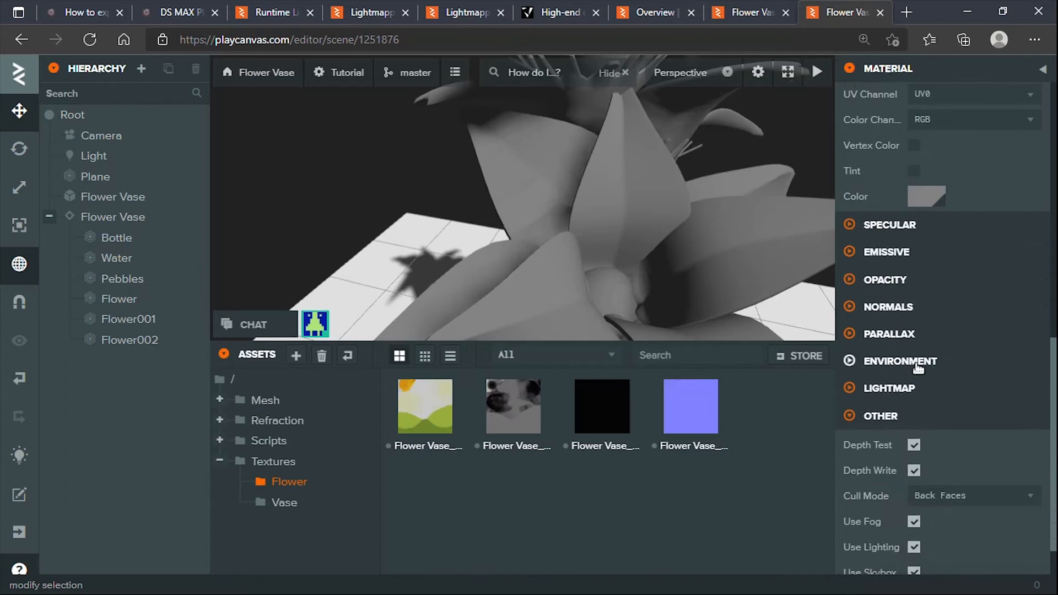
{"action": "scroll", "coordinate": [905, 338], "scroll_direction": "up", "scroll_amount": 5}
{"action": "left_click_drag", "start_coordinate": [408, 430], "coordinate": [868, 353]}
Step: Enable Use Metalness on the Flower material and assign the flower's black texture to Metalness and its grey blotched texture to Glossiness
{"action": "scroll", "coordinate": [877, 331], "scroll_direction": "down", "scroll_amount": 5}
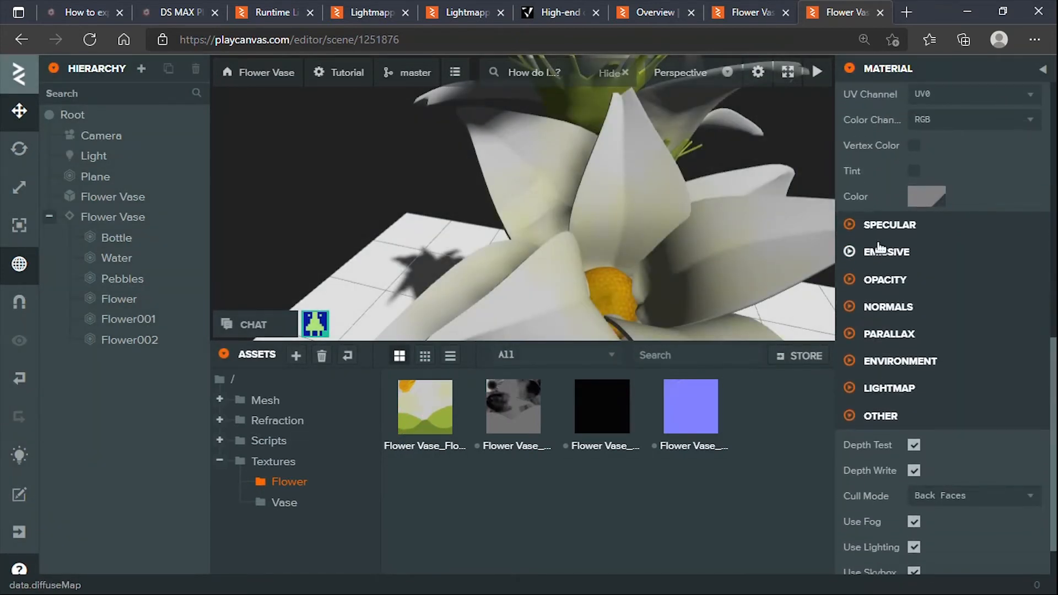
{"action": "left_click", "coordinate": [863, 227]}
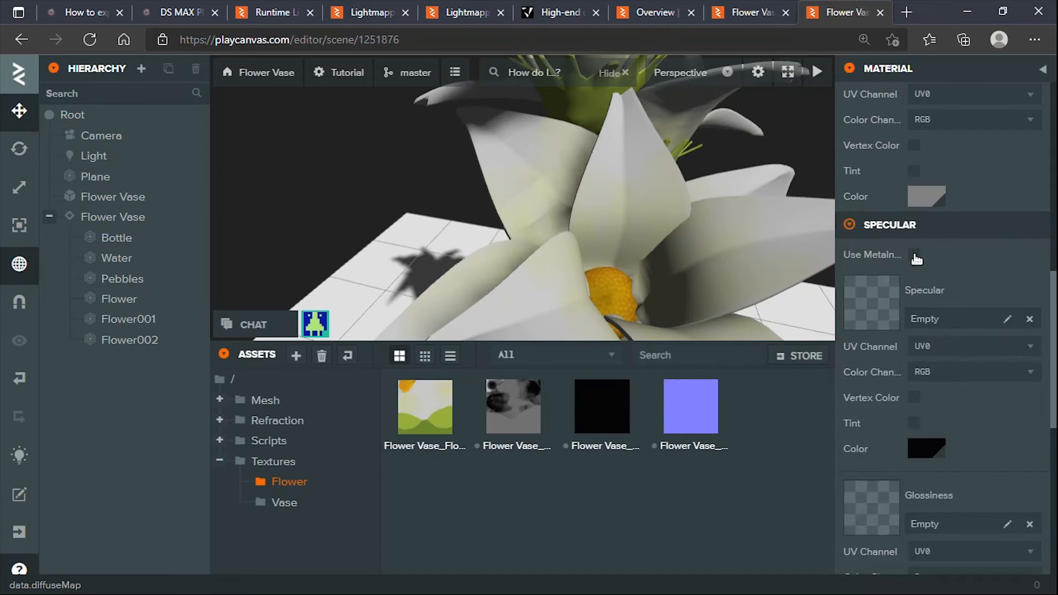
{"action": "left_click", "coordinate": [915, 256]}
{"action": "left_click_drag", "start_coordinate": [612, 407], "coordinate": [850, 310]}
{"action": "left_click_drag", "start_coordinate": [547, 427], "coordinate": [866, 477]}
Step: Assign the flower's normal texture to the Flower material's Normals map and set its Glossiness to 100
{"action": "scroll", "coordinate": [974, 386], "scroll_direction": "down", "scroll_amount": 4}
{"action": "left_click_drag", "start_coordinate": [951, 382], "coordinate": [1048, 384]}
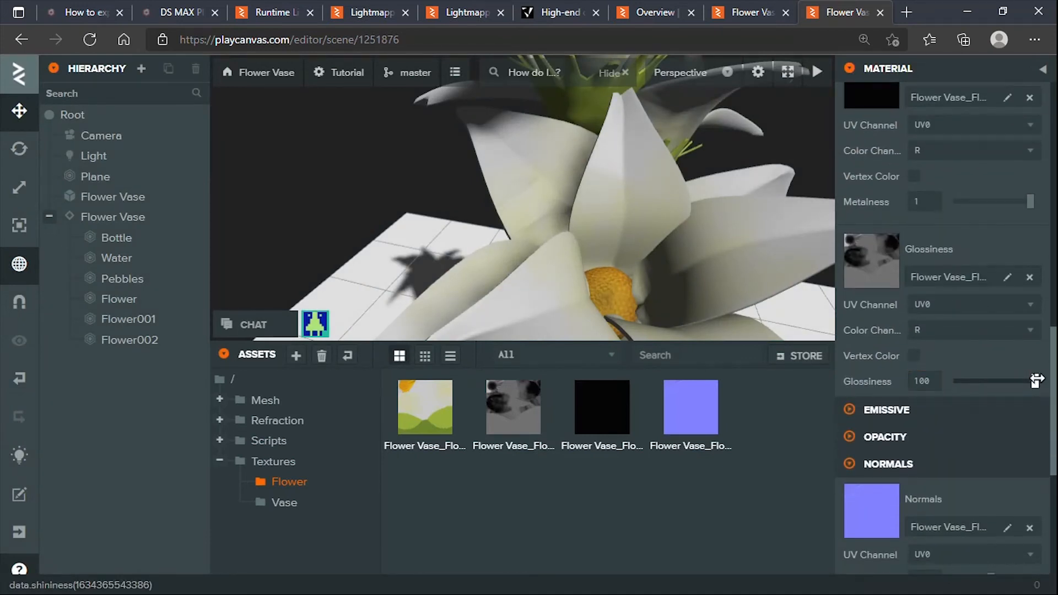
{"action": "scroll", "coordinate": [860, 477], "scroll_direction": "down", "scroll_amount": 4}
{"action": "scroll", "coordinate": [862, 482], "scroll_direction": "down", "scroll_amount": 1}
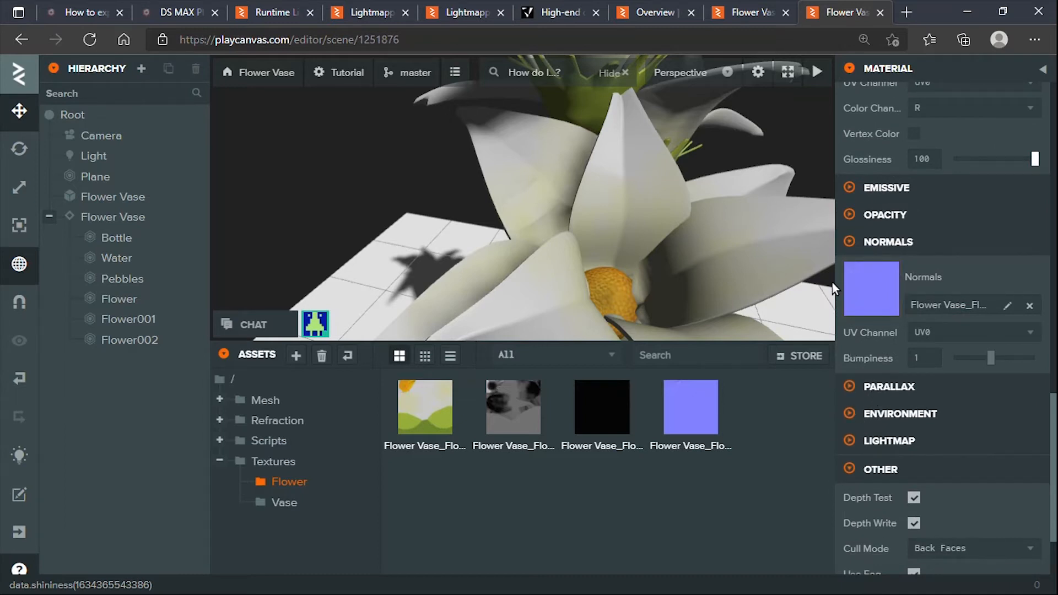
Step: Inspect the textured flowers and the bottle up close and then from farther away
{"action": "scroll", "coordinate": [598, 289], "scroll_direction": "down", "scroll_amount": 5}
{"action": "left_click_drag", "start_coordinate": [721, 243], "coordinate": [635, 265]}
{"action": "middle_click_drag", "start_coordinate": [666, 248], "coordinate": [726, 215]}
{"action": "left_click_drag", "start_coordinate": [712, 223], "coordinate": [713, 145]}
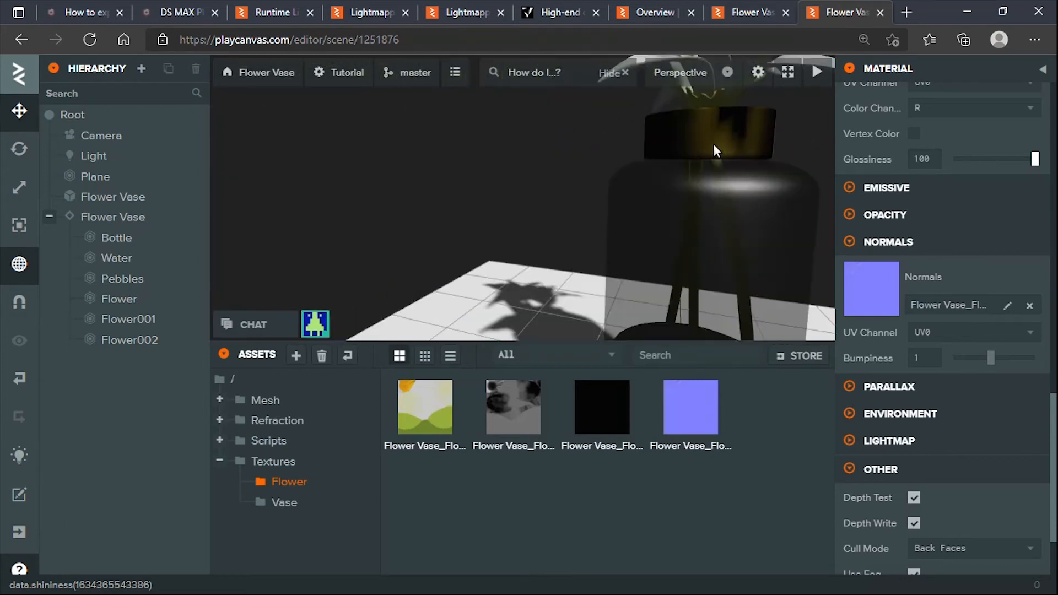
{"action": "scroll", "coordinate": [660, 225], "scroll_direction": "down", "scroll_amount": 4}
{"action": "left_click_drag", "start_coordinate": [655, 229], "coordinate": [635, 276]}
{"action": "scroll", "coordinate": [923, 468], "scroll_direction": "down", "scroll_amount": 2}
{"action": "scroll", "coordinate": [924, 495], "scroll_direction": "down", "scroll_amount": 1}
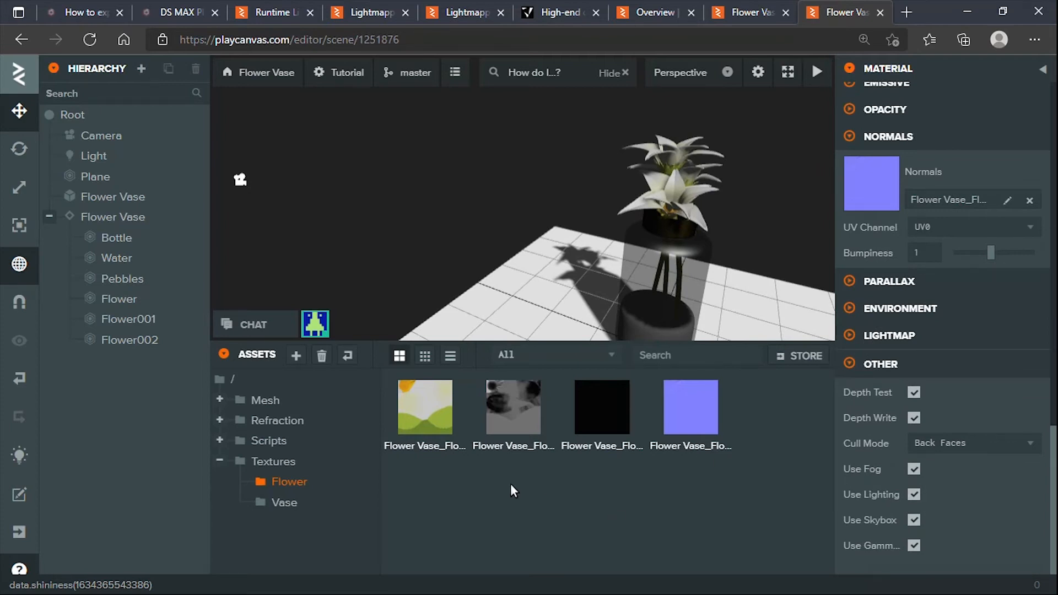
Step: Create a new material asset in the Textures folder
{"action": "left_click", "coordinate": [273, 461]}
{"action": "scroll", "coordinate": [561, 296], "scroll_direction": "down", "scroll_amount": 2}
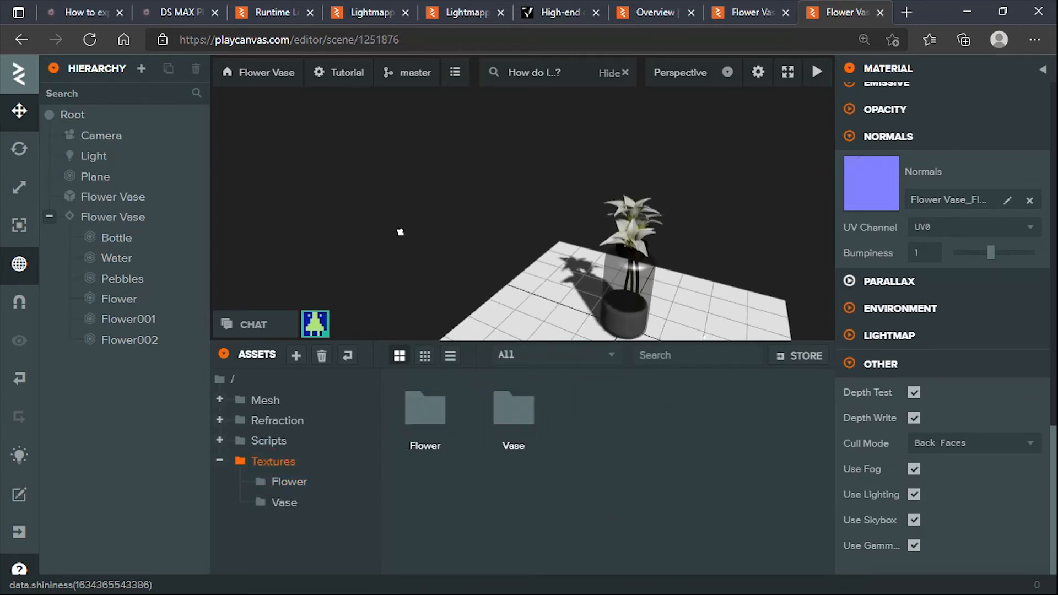
{"action": "scroll", "coordinate": [654, 310], "scroll_direction": "up", "scroll_amount": 3}
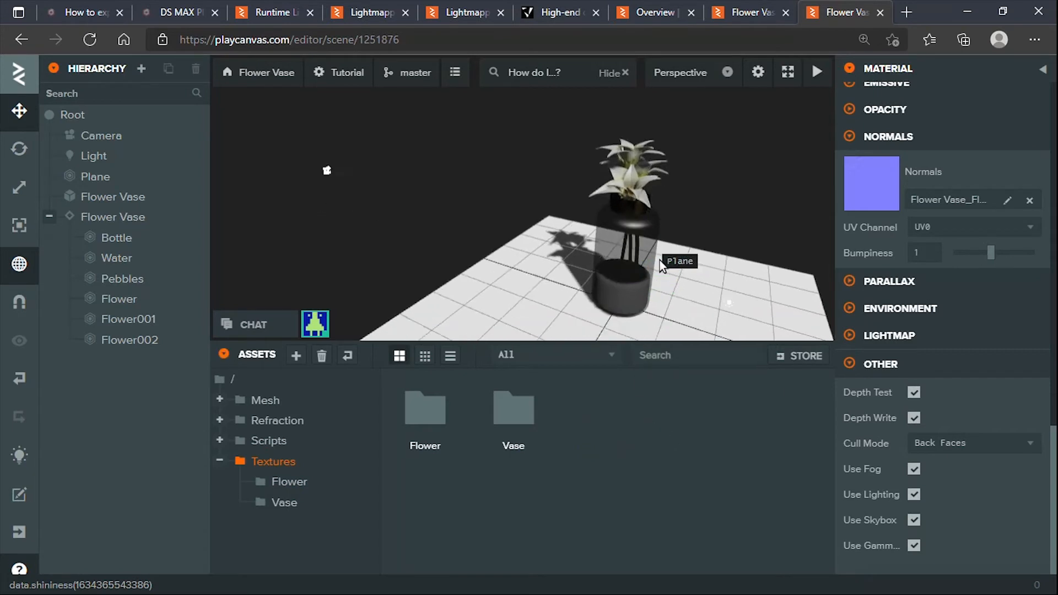
{"action": "right_click", "coordinate": [593, 441]}
{"action": "mouse_move", "coordinate": [645, 454]}
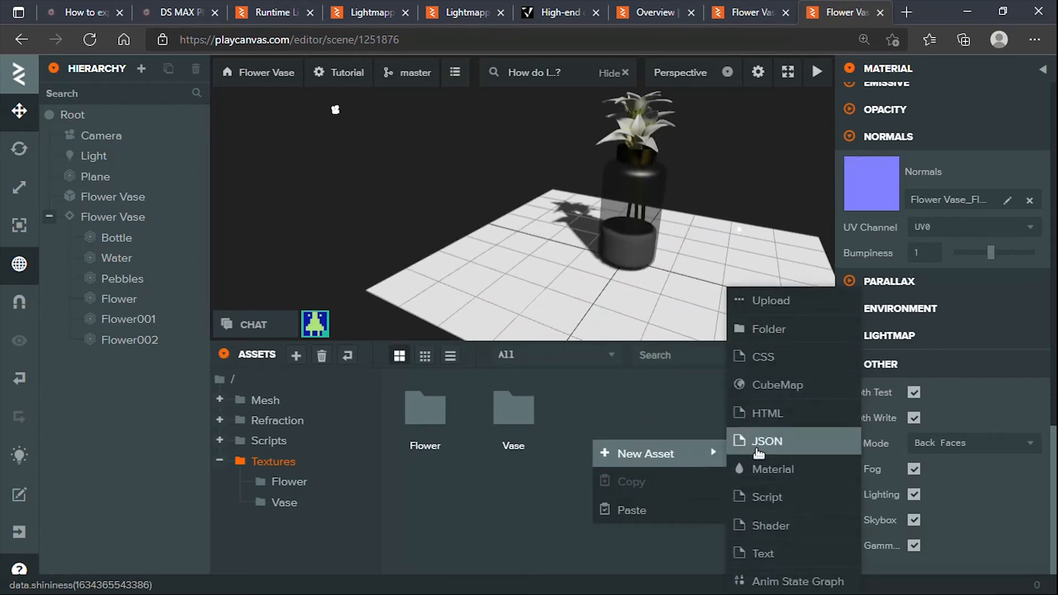
{"action": "left_click", "coordinate": [537, 429]}
{"action": "right_click", "coordinate": [601, 396]}
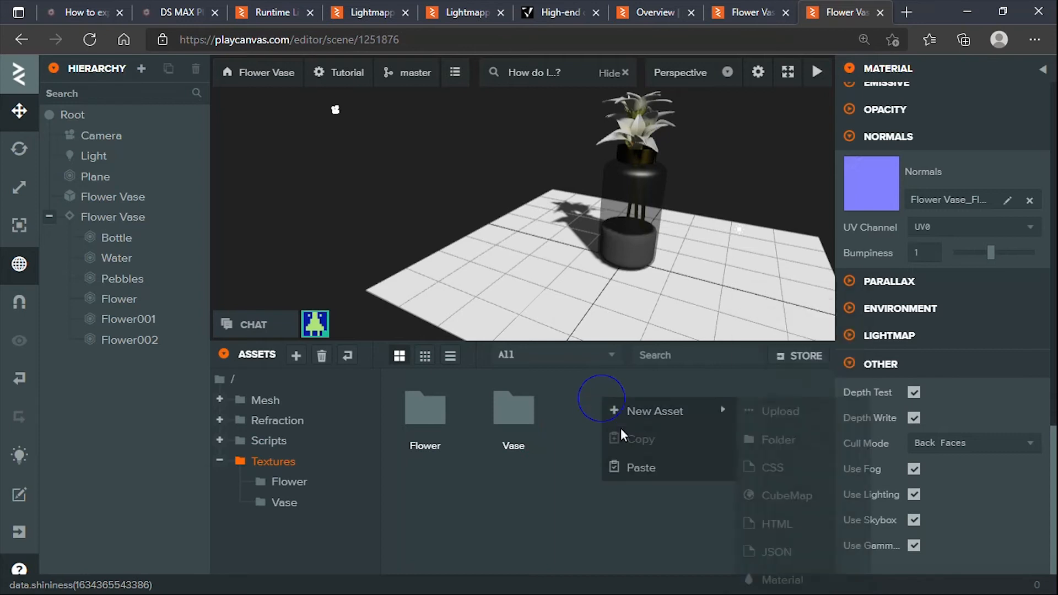
{"action": "mouse_move", "coordinate": [668, 417]}
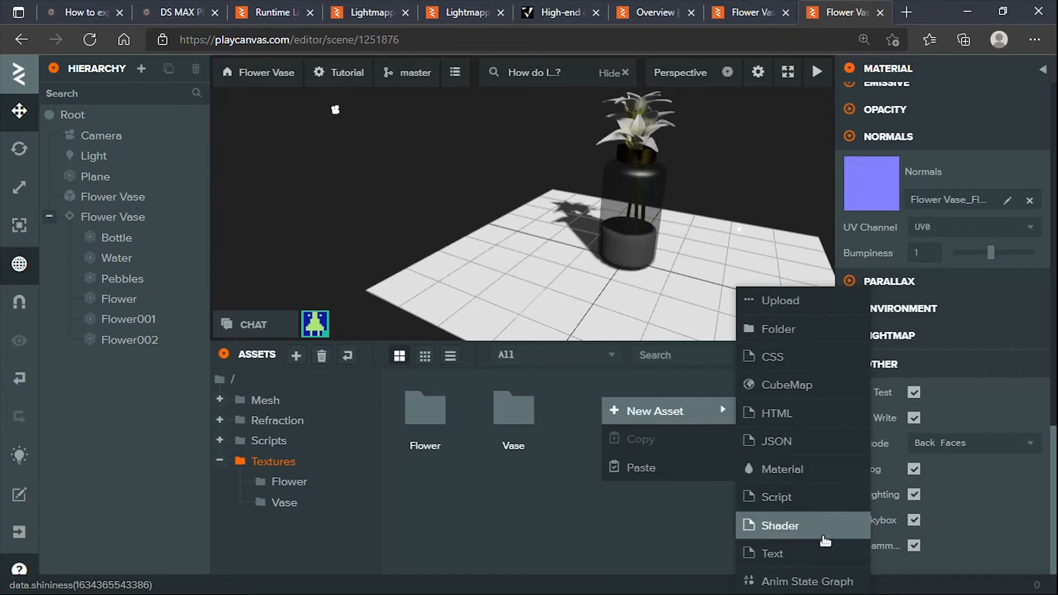
{"action": "left_click", "coordinate": [815, 472]}
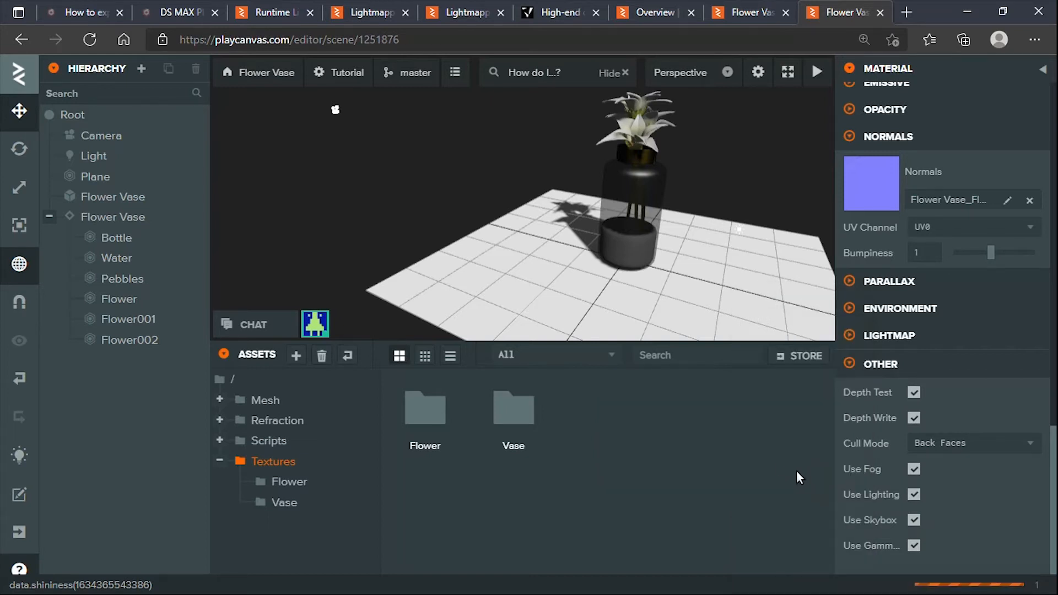
Step: Name the new material Water
{"action": "left_click", "coordinate": [1000, 219]}
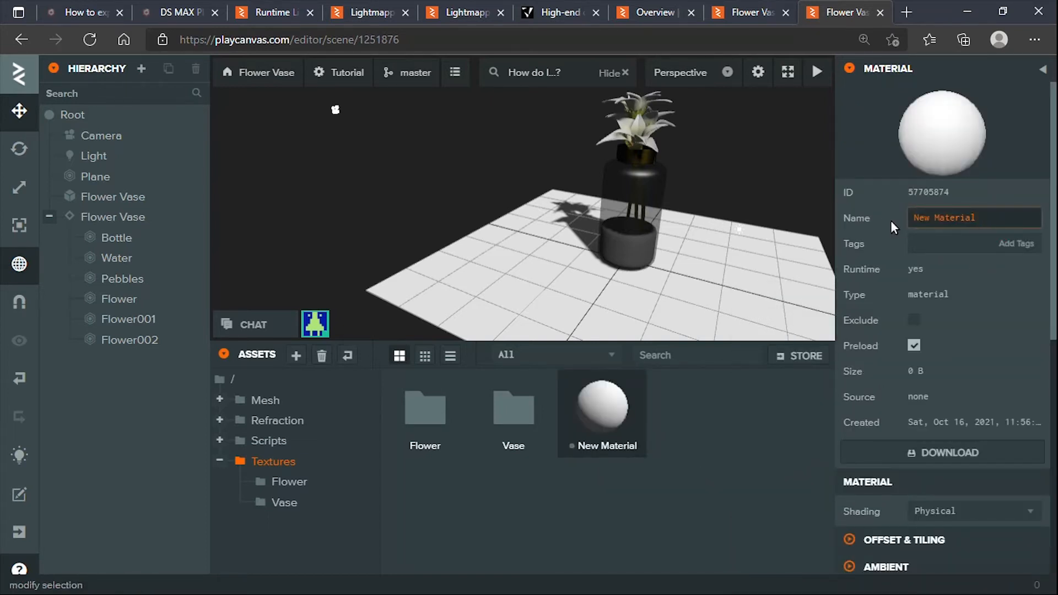
{"action": "type", "text": "Water"}
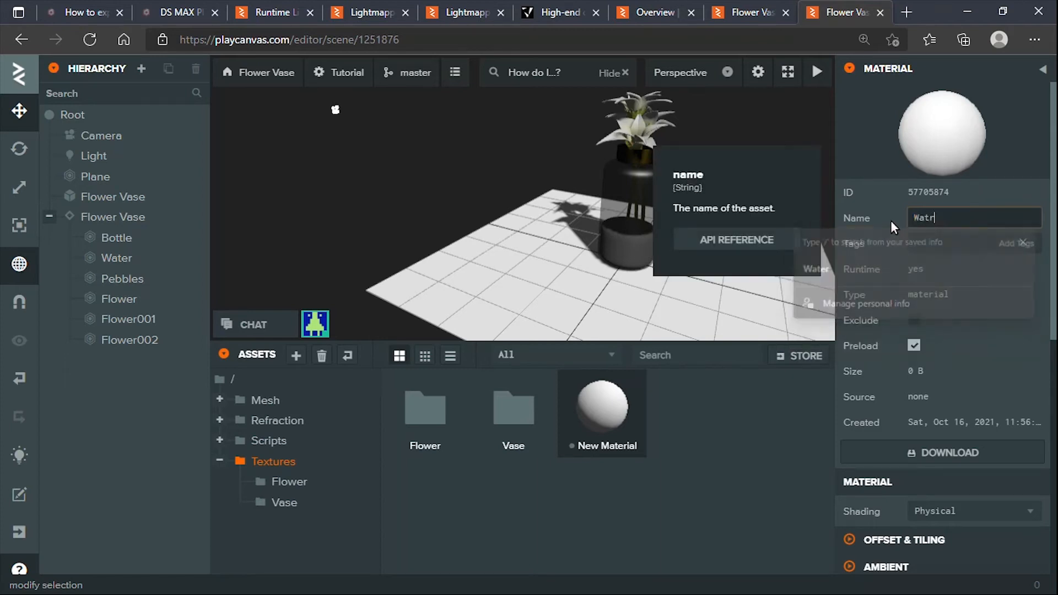
{"action": "key", "text": "Return"}
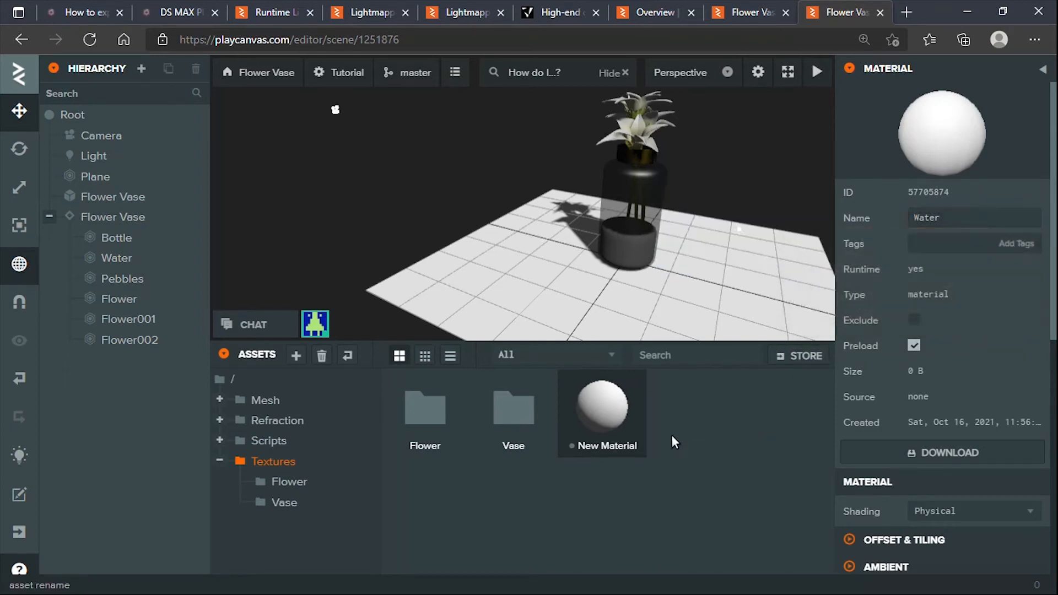
Step: Try to apply the Water material to the water mesh inside the bottle in the 3D view
{"action": "left_click_drag", "start_coordinate": [620, 423], "coordinate": [665, 208]}
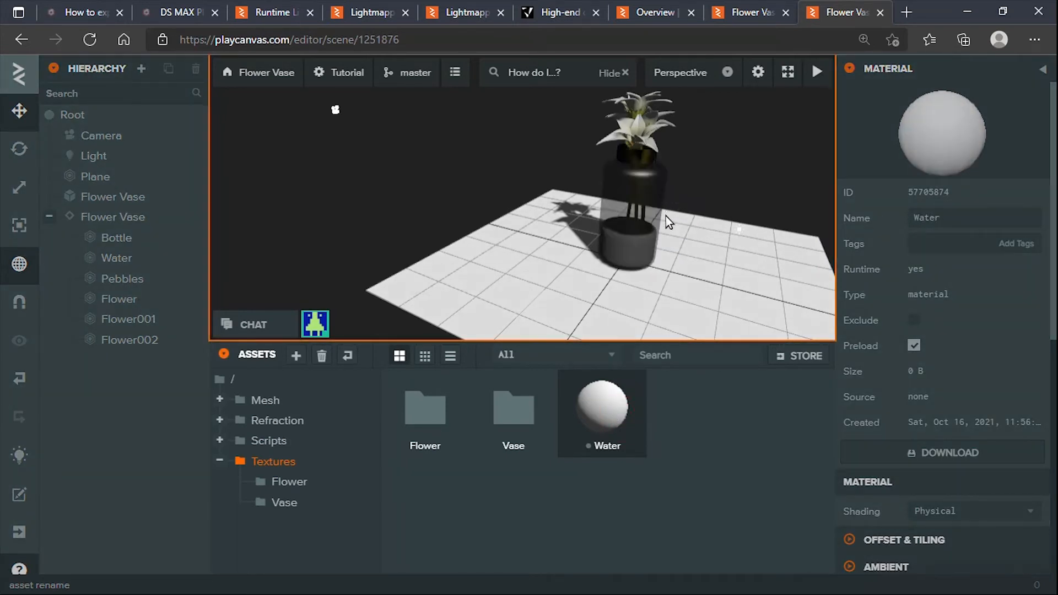
{"action": "left_click_drag", "start_coordinate": [637, 290], "coordinate": [567, 287]}
{"action": "left_click_drag", "start_coordinate": [416, 353], "coordinate": [100, 239]}
{"action": "left_click_drag", "start_coordinate": [589, 358], "coordinate": [616, 430]}
Step: Disable the Bottle entity of the Flower Vase to expose the water mesh
{"action": "left_click", "coordinate": [142, 238]}
{"action": "left_click", "coordinate": [914, 97]}
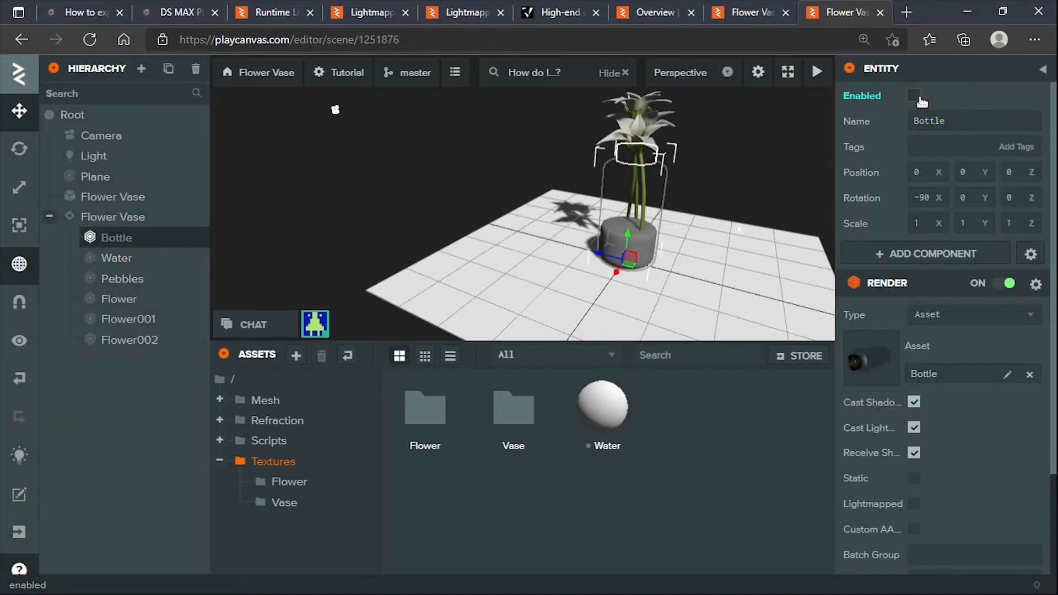
{"action": "left_click", "coordinate": [772, 232]}
Step: Try the Water material directly on the exposed water mesh in the scene, and undo the assignment
{"action": "scroll", "coordinate": [630, 249], "scroll_direction": "up", "scroll_amount": 3}
{"action": "left_click_drag", "start_coordinate": [605, 421], "coordinate": [634, 254]}
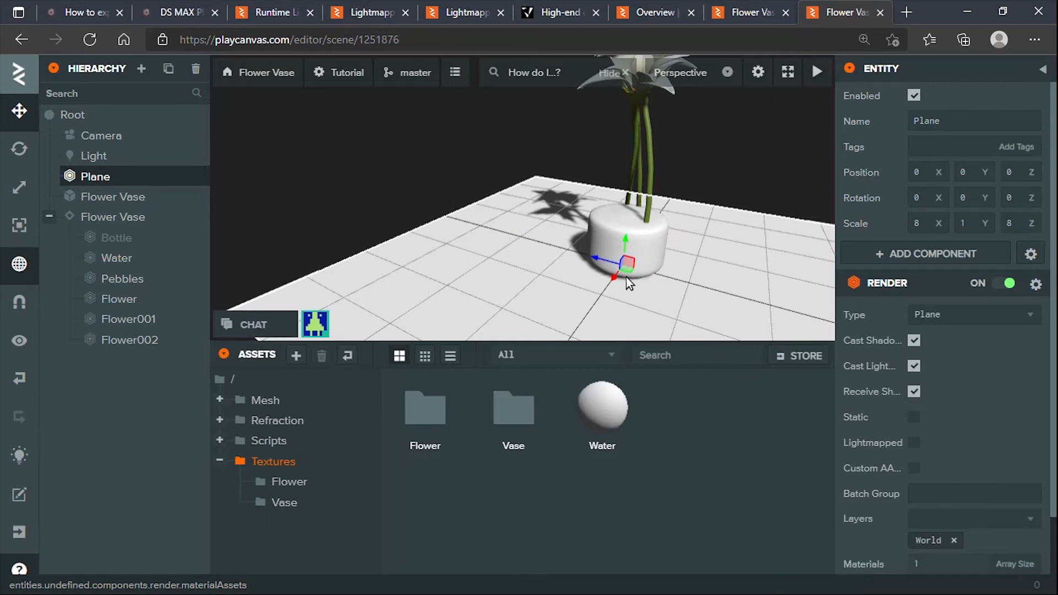
{"action": "key", "text": "ctrl+z"}
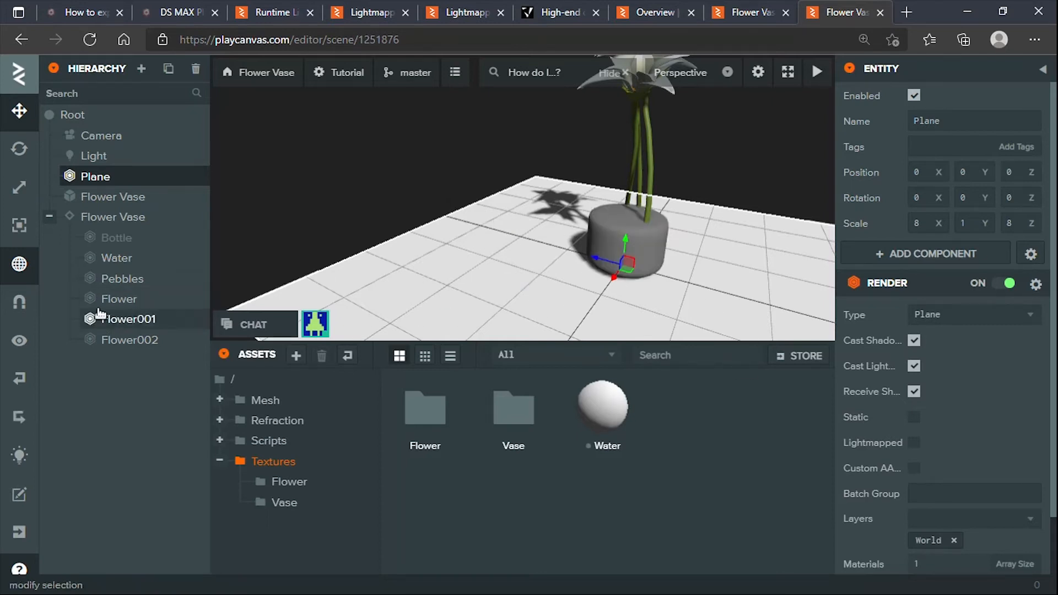
Step: Select the Water entity under Flower Vase and bring up the material slot of its Render component
{"action": "left_click", "coordinate": [130, 264]}
{"action": "scroll", "coordinate": [882, 353], "scroll_direction": "down", "scroll_amount": 2}
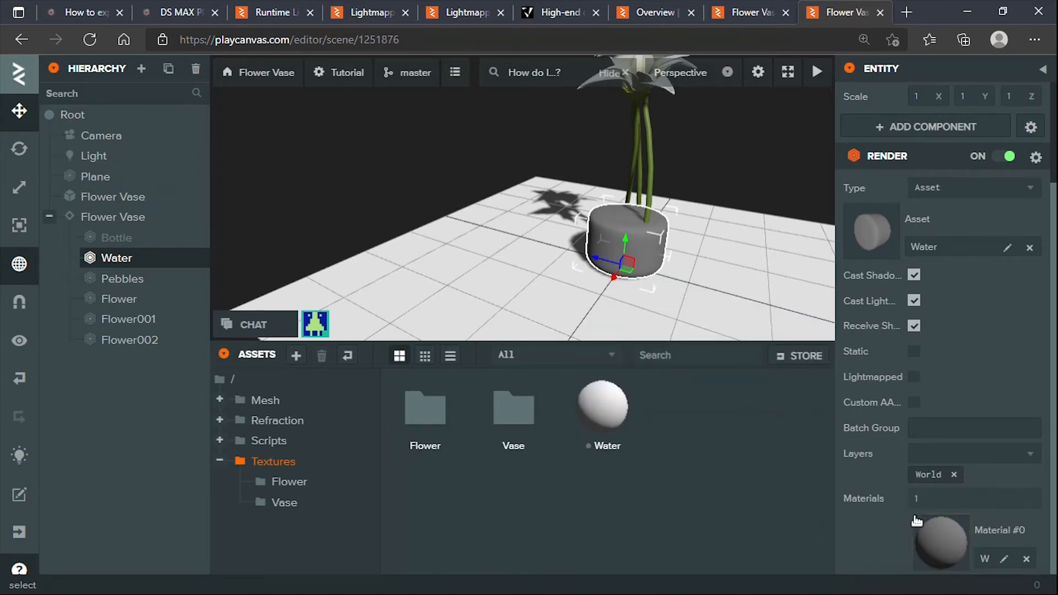
Step: Assign the Water material from the Textures folder to the Water entity's material slot
{"action": "left_click_drag", "start_coordinate": [613, 409], "coordinate": [945, 538]}
{"action": "scroll", "coordinate": [661, 325], "scroll_direction": "up", "scroll_amount": 3}
{"action": "scroll", "coordinate": [589, 237], "scroll_direction": "down", "scroll_amount": 4}
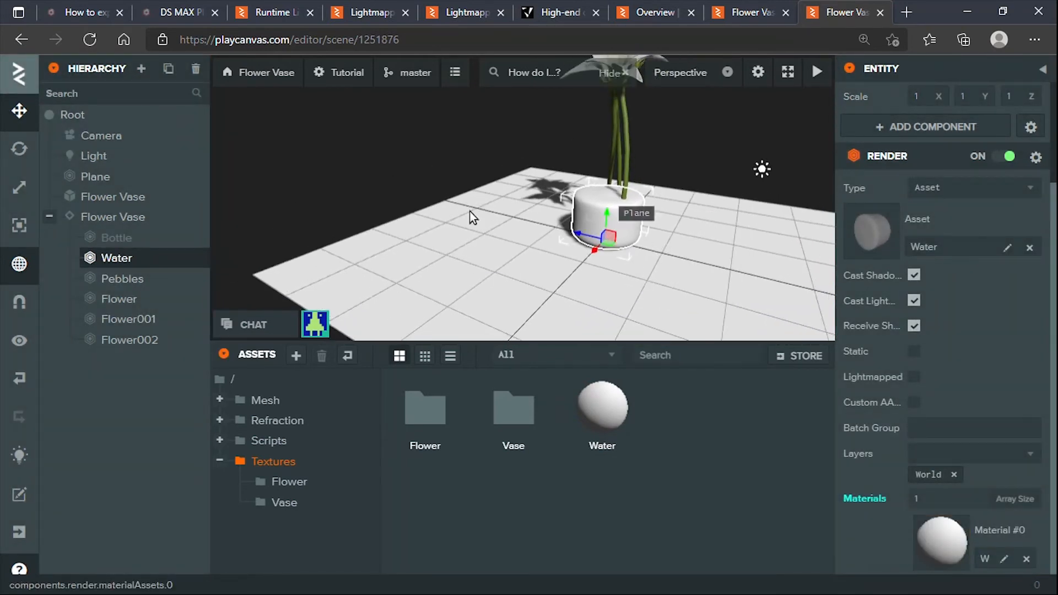
Step: Enable the Bottle entity inside the Flower Vase hierarchy
{"action": "left_click", "coordinate": [147, 239]}
{"action": "scroll", "coordinate": [884, 188], "scroll_direction": "up", "scroll_amount": 3}
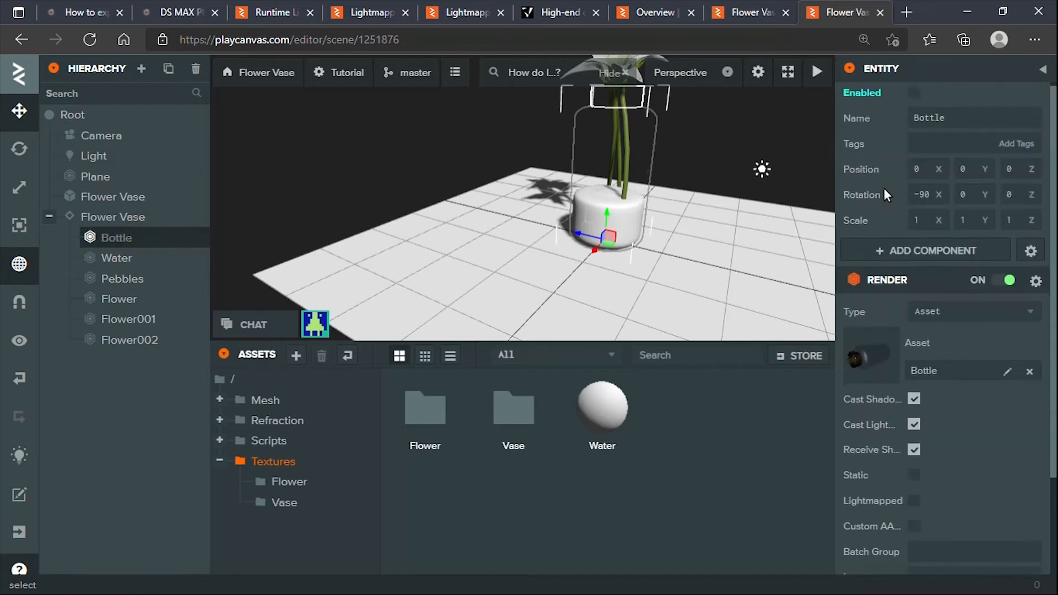
{"action": "left_click", "coordinate": [915, 95]}
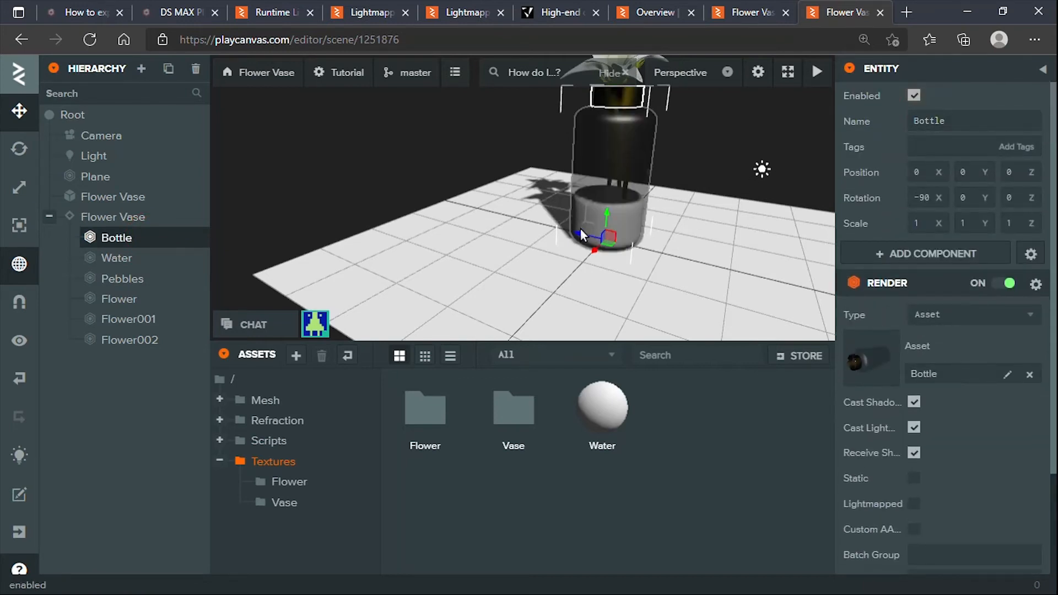
{"action": "scroll", "coordinate": [580, 224], "scroll_direction": "down", "scroll_amount": 3}
Step: Examine the Water material's settings, including its Lightmap section, and look at the vase in the scene
{"action": "left_click", "coordinate": [609, 436]}
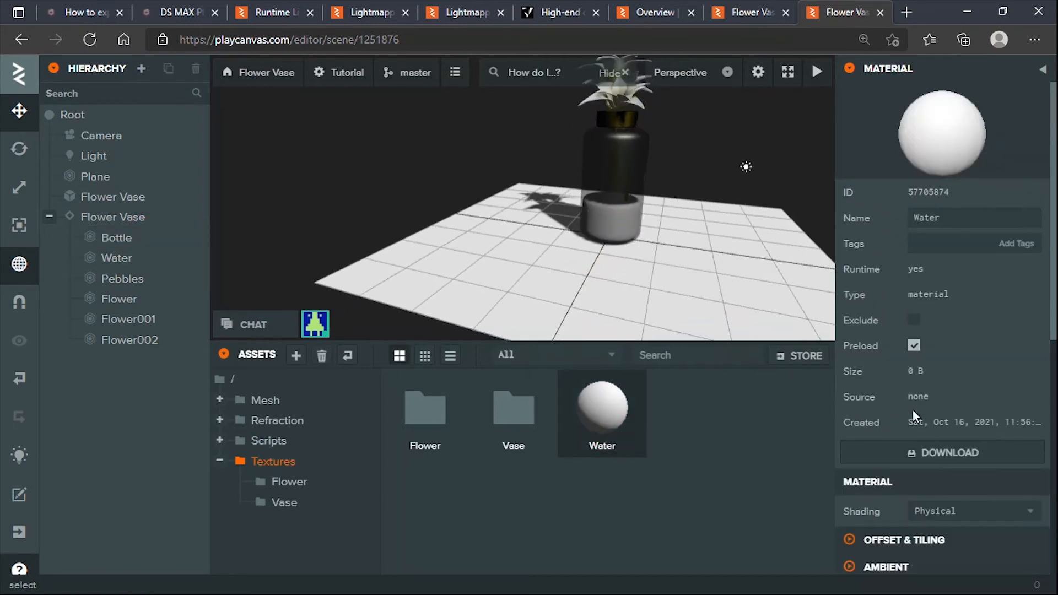
{"action": "scroll", "coordinate": [907, 422], "scroll_direction": "down", "scroll_amount": 4}
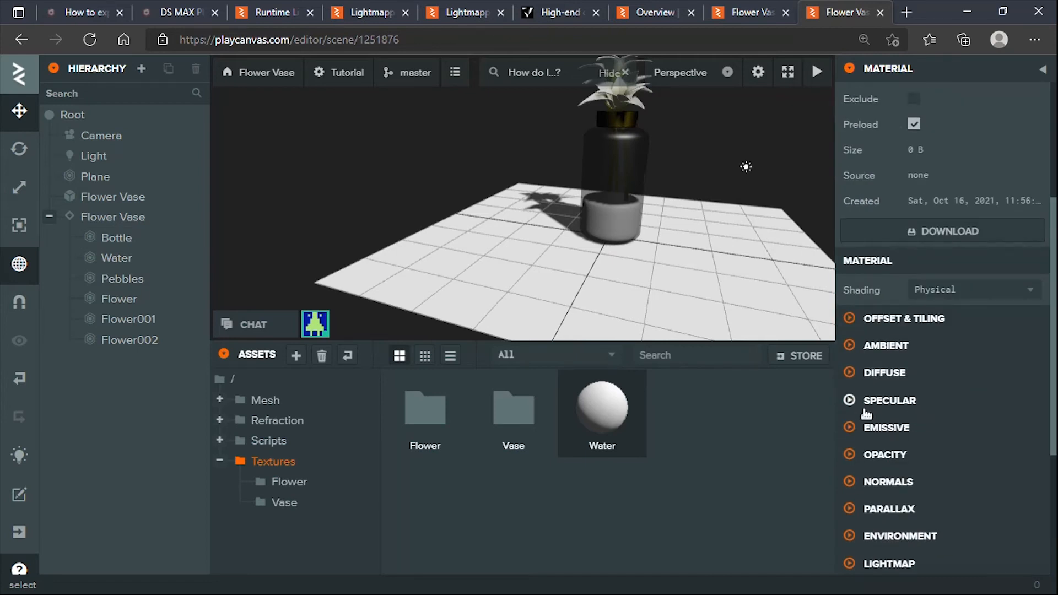
{"action": "scroll", "coordinate": [863, 417], "scroll_direction": "down", "scroll_amount": 4}
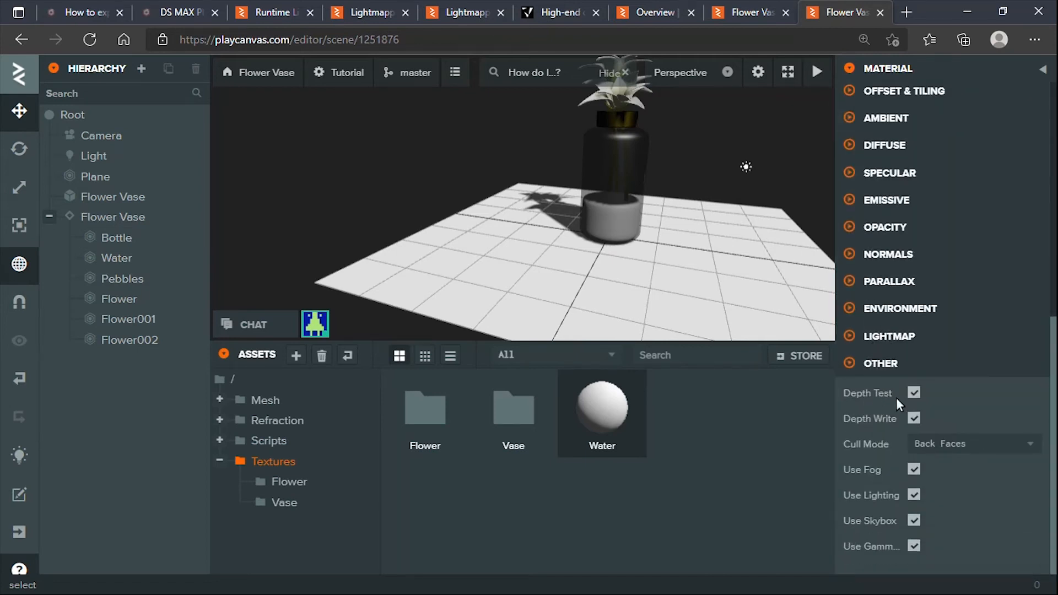
{"action": "left_click", "coordinate": [887, 337]}
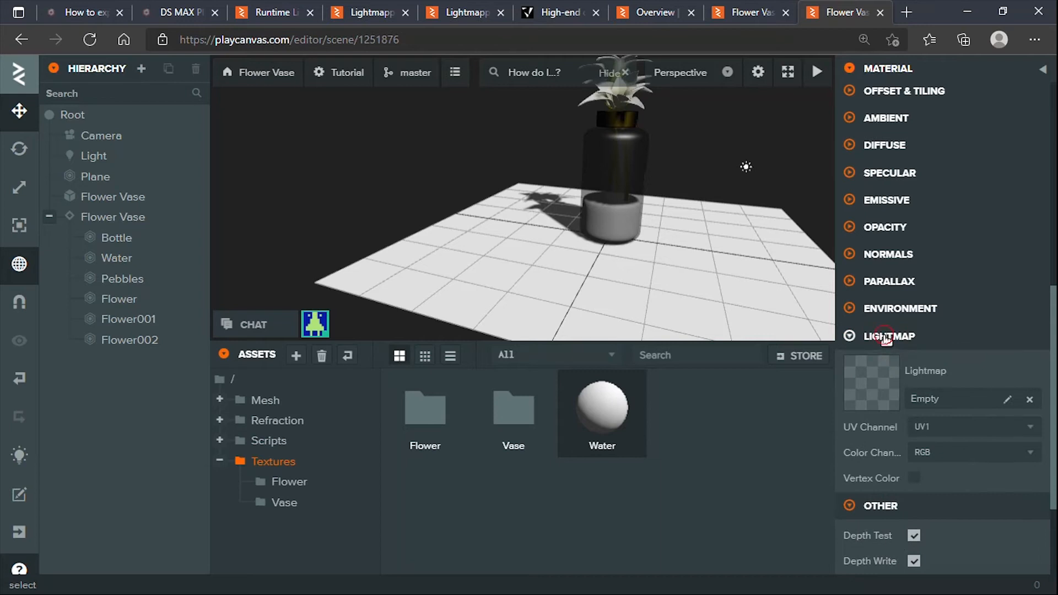
{"action": "left_click", "coordinate": [886, 337]}
{"action": "left_click_drag", "start_coordinate": [733, 183], "coordinate": [651, 229]}
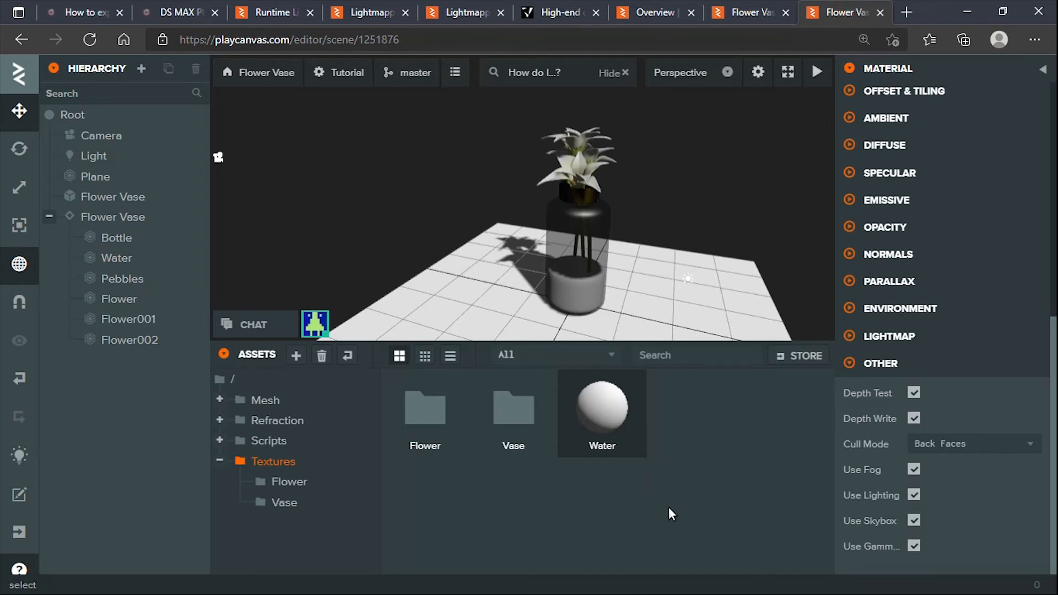
Step: Create a new folder inside Textures and name it Cube Map
{"action": "right_click", "coordinate": [687, 473]}
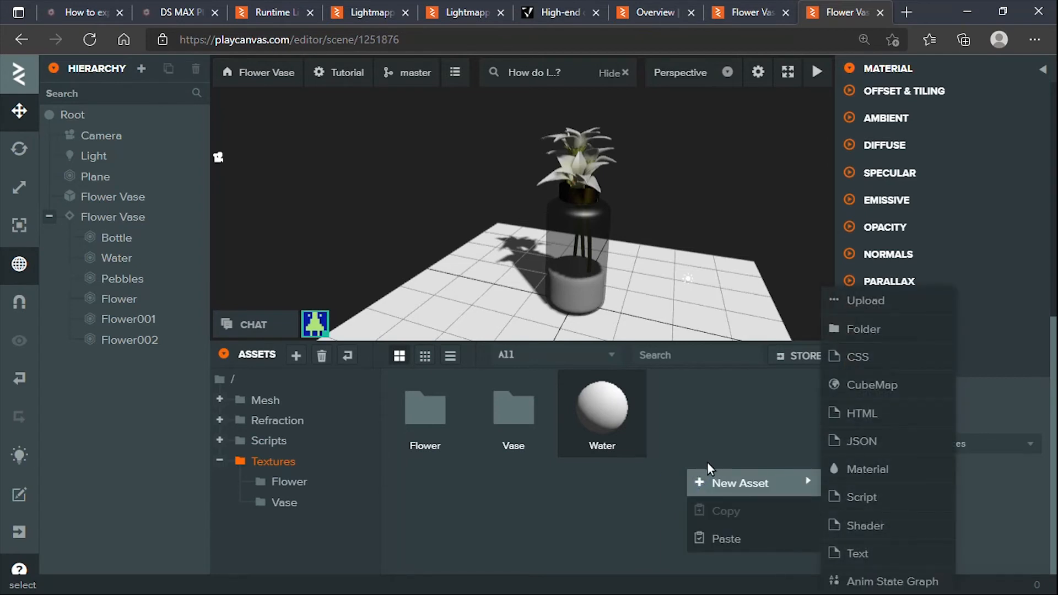
{"action": "left_click", "coordinate": [855, 333]}
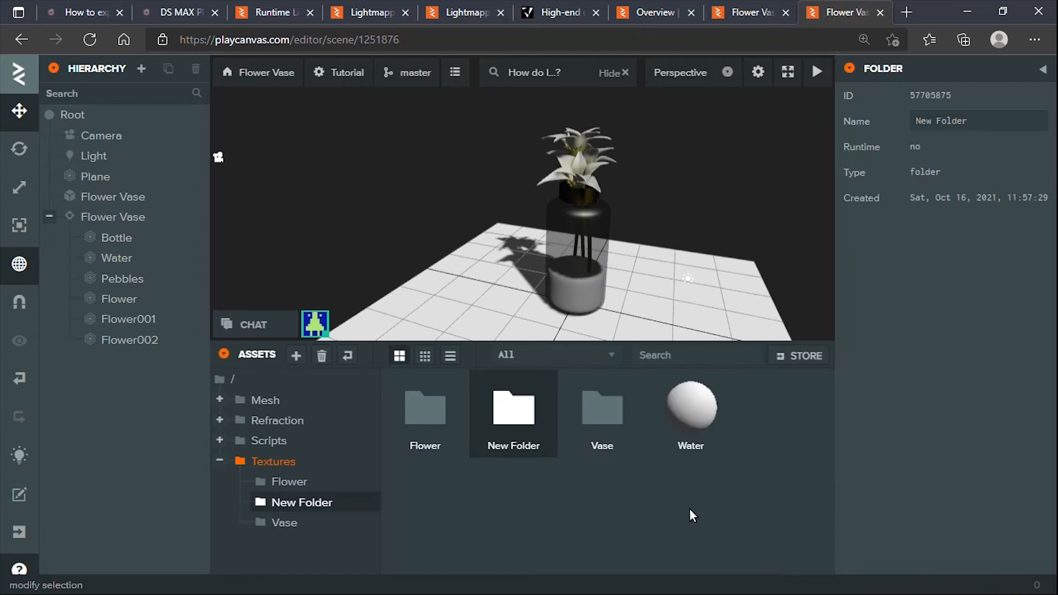
{"action": "left_click", "coordinate": [981, 115]}
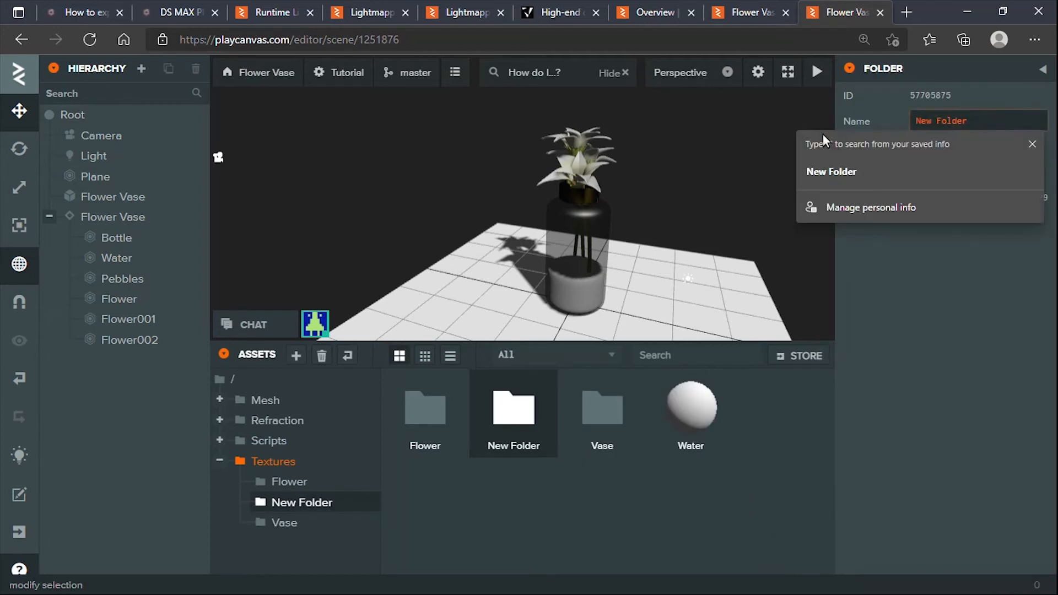
{"action": "type", "text": "C"}
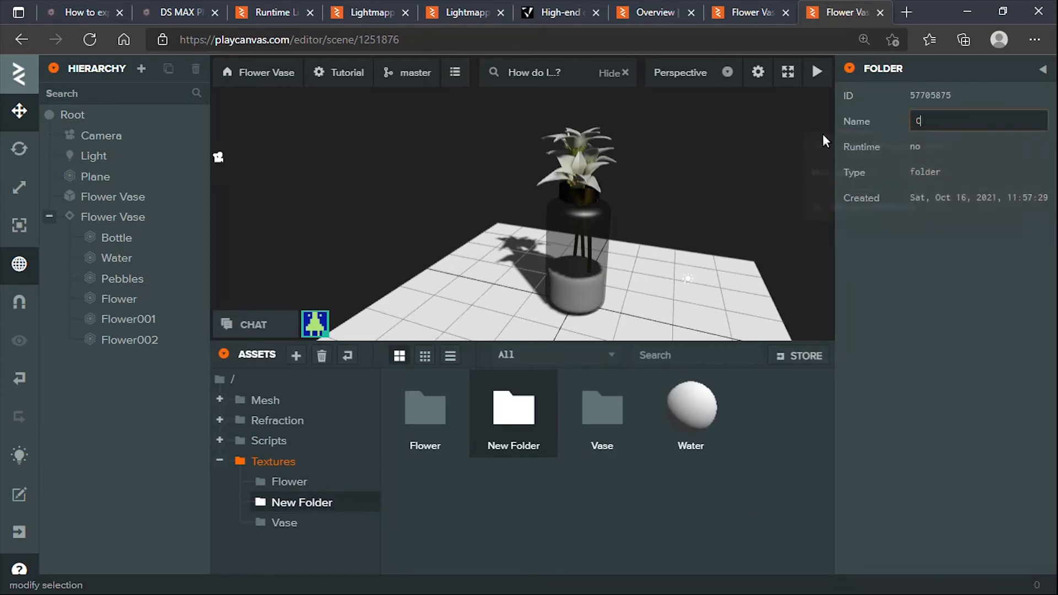
{"action": "type", "text": "ube Map"}
{"action": "key", "text": "Return"}
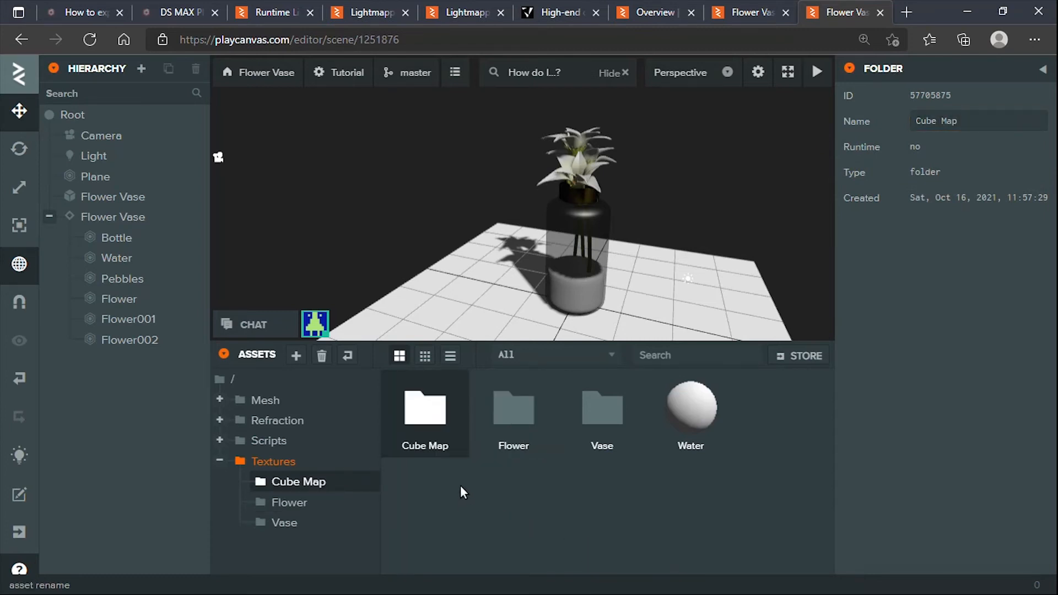
Step: Create a new cubemap asset inside the Cube Map folder
{"action": "double_click", "coordinate": [447, 458]}
{"action": "right_click", "coordinate": [522, 442]}
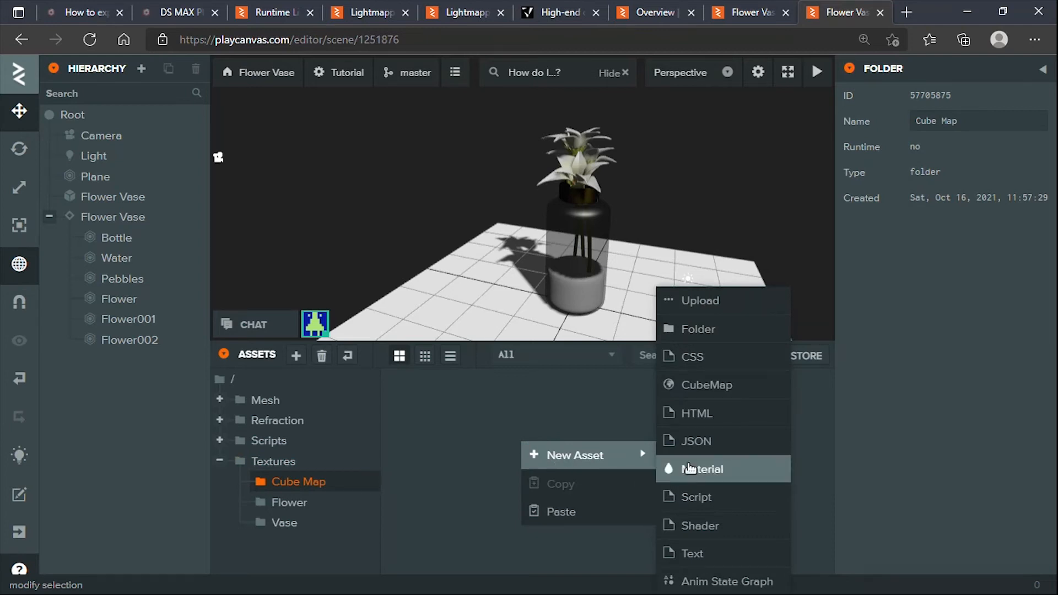
{"action": "left_click", "coordinate": [699, 387]}
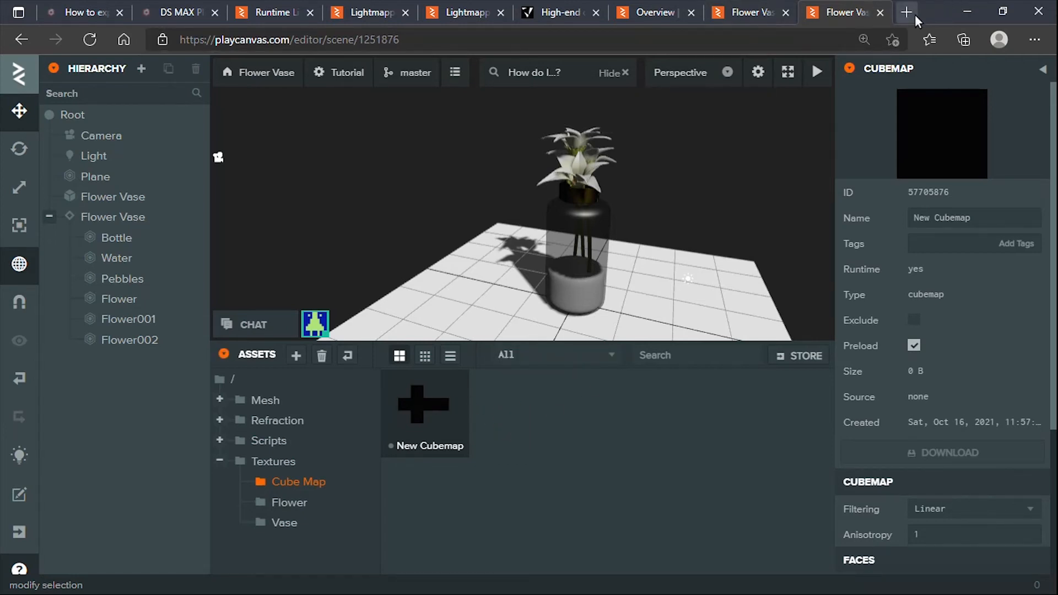
Step: Switch to the other Flower Vase scene and open the cubemap folder inside its Refraction assets
{"action": "left_click", "coordinate": [764, 23]}
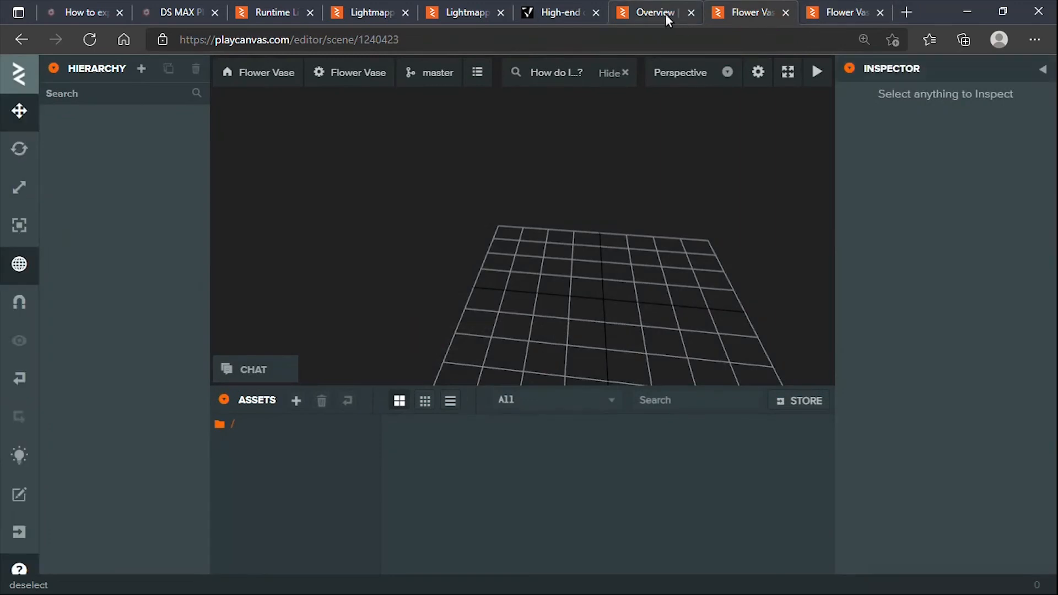
{"action": "left_click", "coordinate": [674, 17]}
{"action": "scroll", "coordinate": [528, 423], "scroll_direction": "down", "scroll_amount": 5}
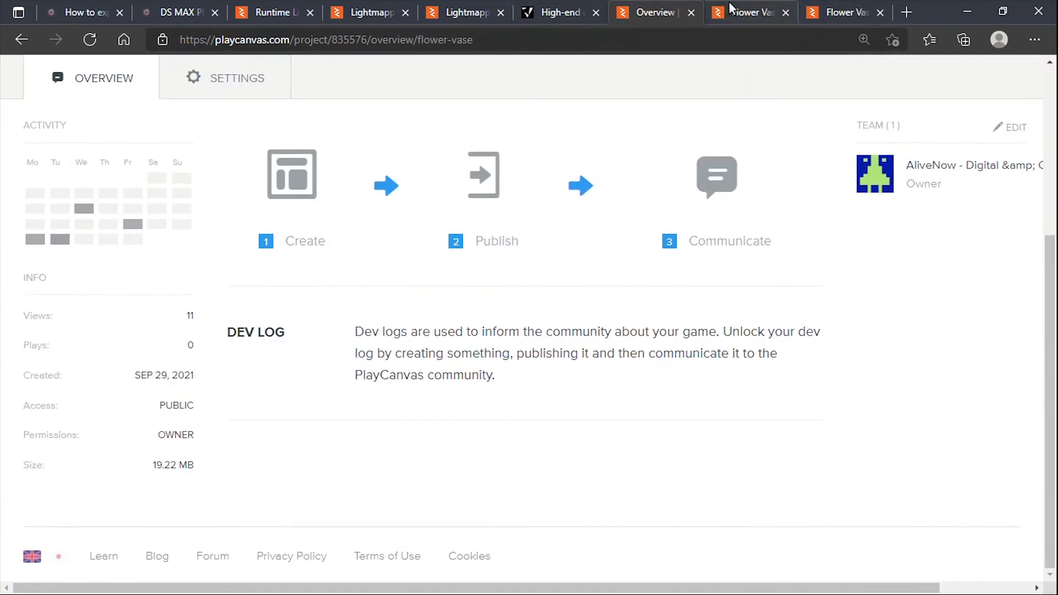
{"action": "left_click", "coordinate": [753, 12]}
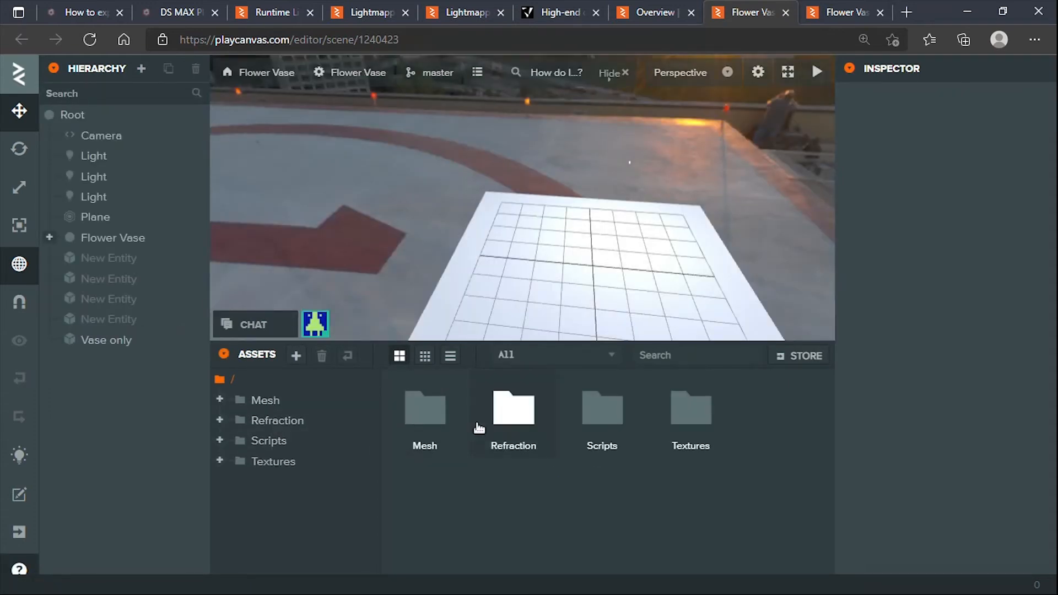
{"action": "left_click", "coordinate": [255, 420]}
{"action": "double_click", "coordinate": [436, 419]}
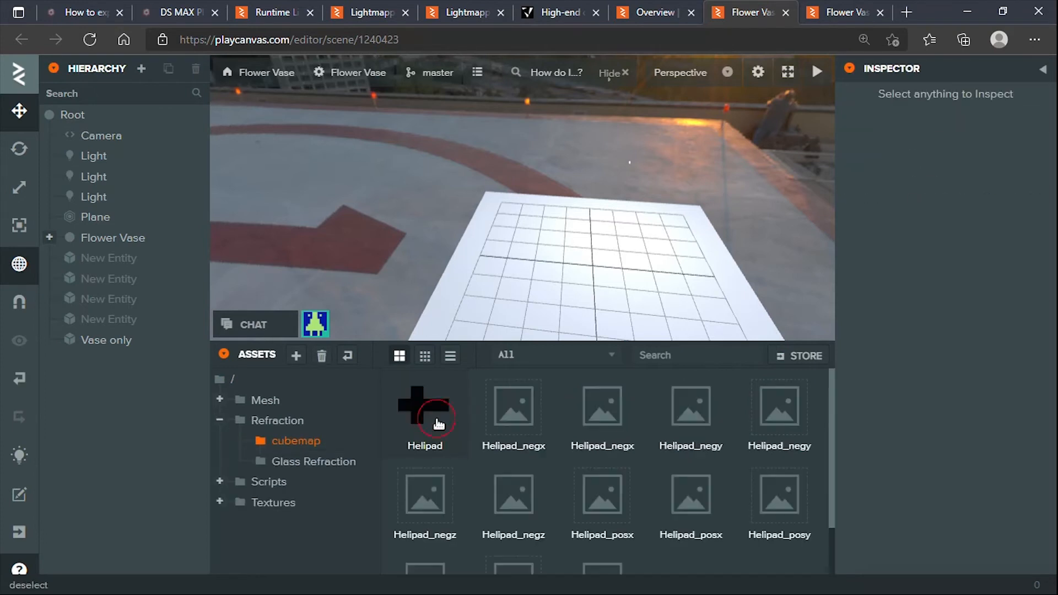
Step: Copy all the Helipad face textures, from Helipad_negx through Helipad_posz, leaving out the Helipad cubemap
{"action": "left_click", "coordinate": [513, 408]}
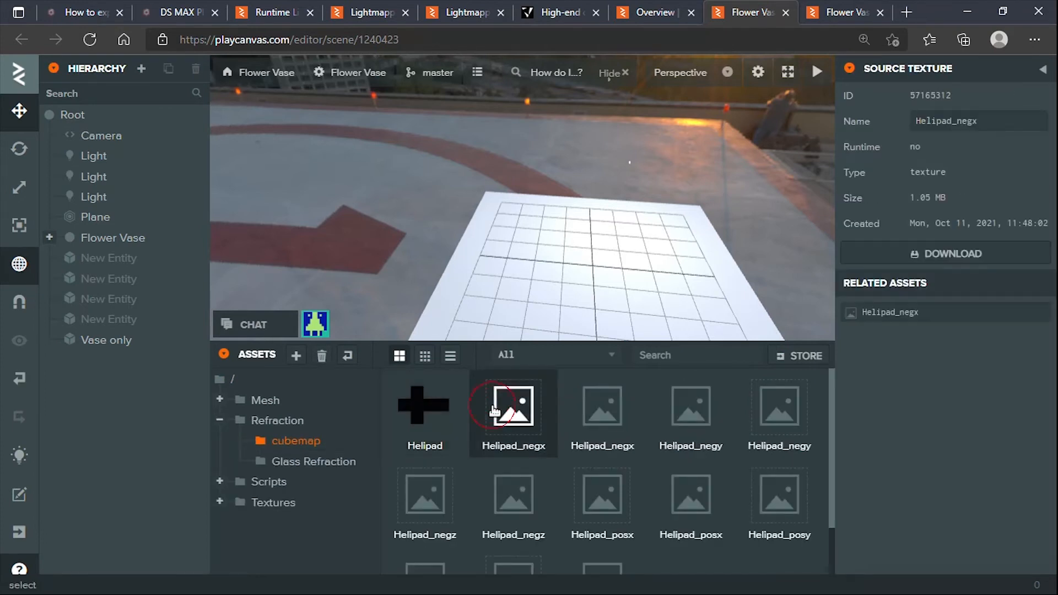
{"action": "scroll", "coordinate": [510, 435], "scroll_direction": "down", "scroll_amount": 1}
{"action": "left_click", "coordinate": [600, 534], "text": "shift"}
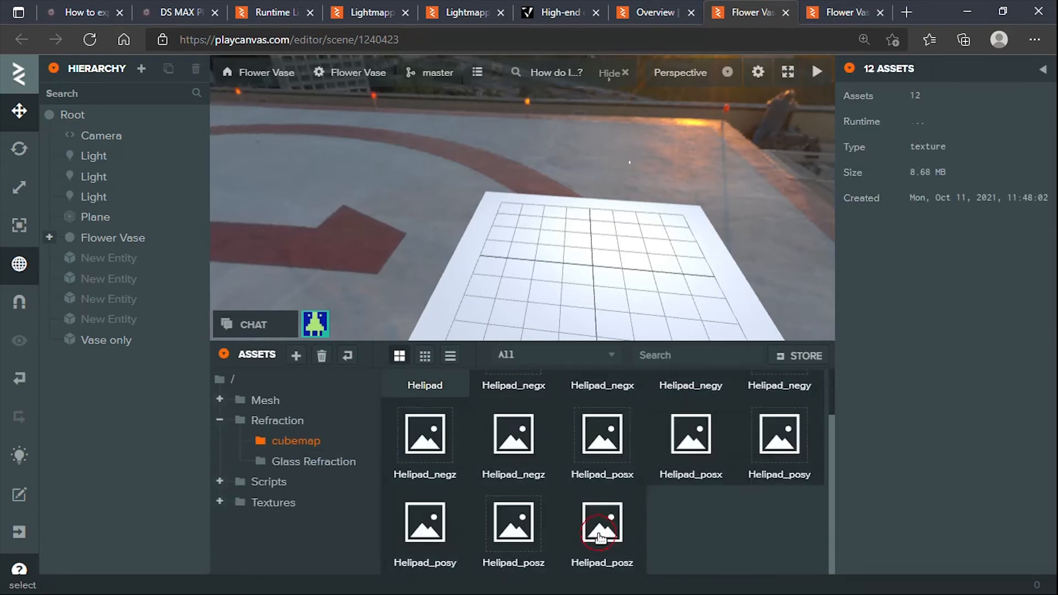
{"action": "scroll", "coordinate": [603, 537], "scroll_direction": "up", "scroll_amount": 1}
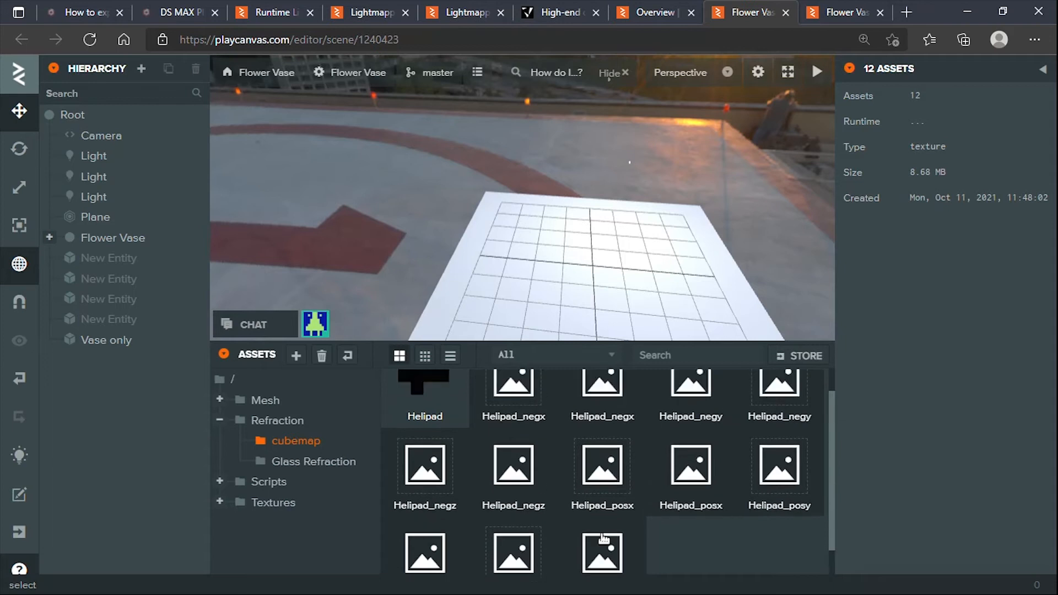
{"action": "key", "text": "super"}
{"action": "key", "text": "super"}
{"action": "key", "text": "ctrl+c"}
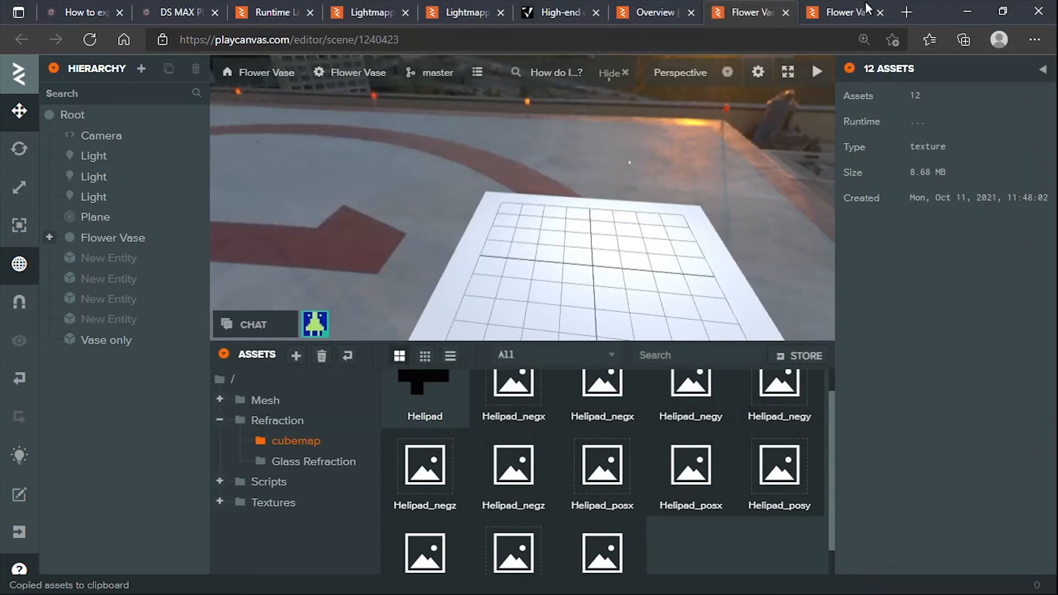
Step: Return to the Tutorial scene and paste the copied Helipad textures into the Cube Map folder
{"action": "left_click", "coordinate": [856, 13]}
{"action": "scroll", "coordinate": [544, 283], "scroll_direction": "up", "scroll_amount": 3}
{"action": "left_click", "coordinate": [534, 457]}
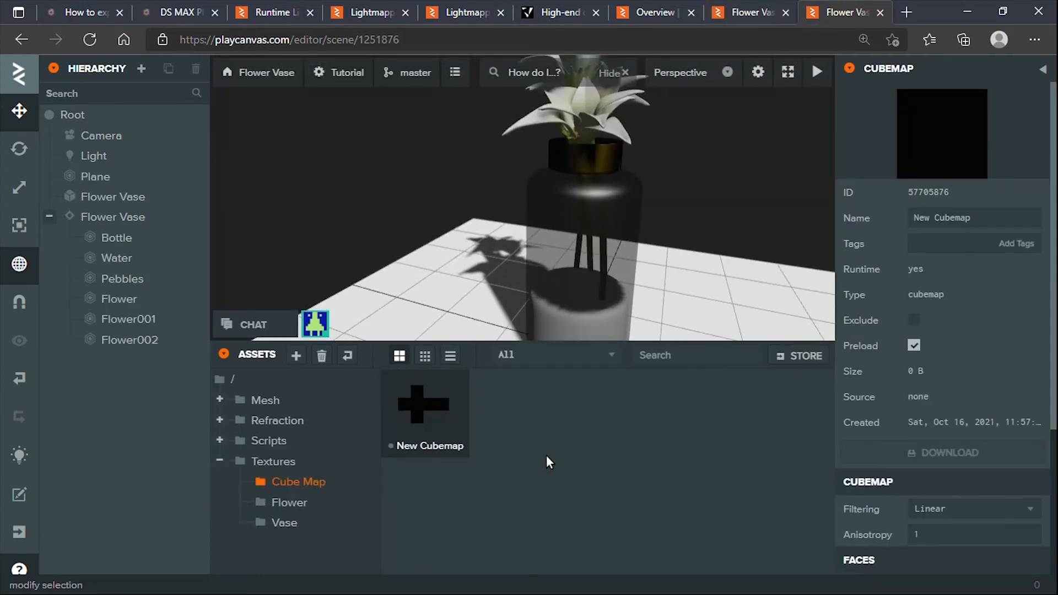
{"action": "key", "text": "ctrl+v"}
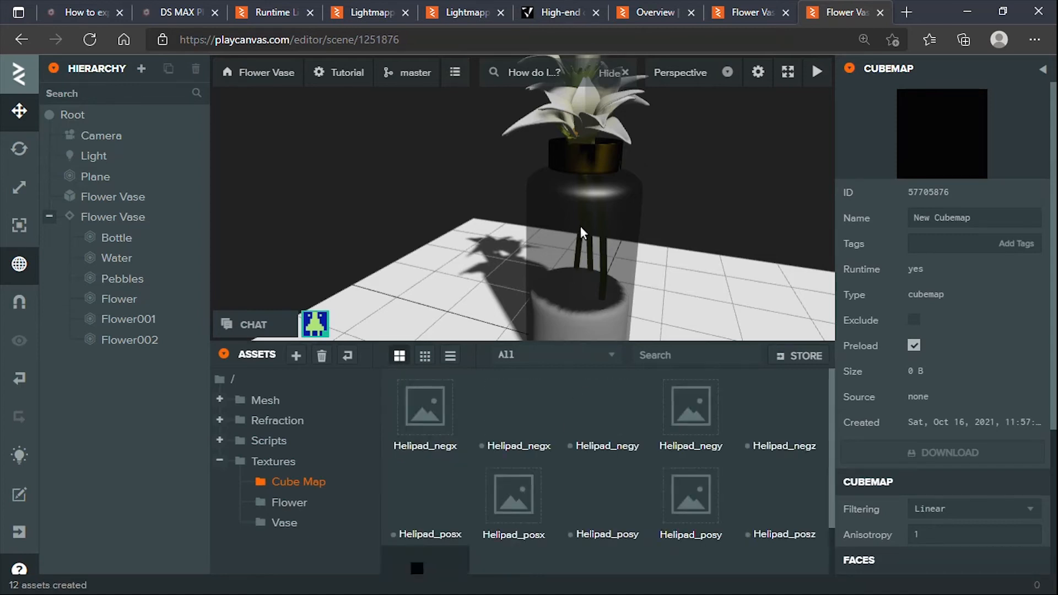
{"action": "scroll", "coordinate": [580, 226], "scroll_direction": "down", "scroll_amount": 3}
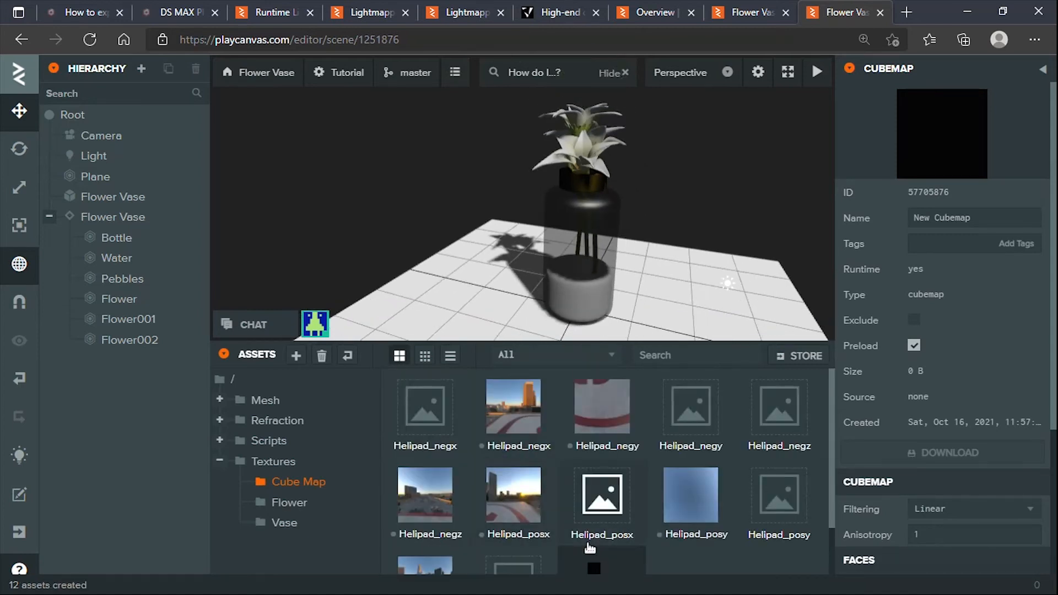
Step: Fill the new cubemap's faces with the matching Helipad textures by assigning Helipad_negx to it
{"action": "scroll", "coordinate": [587, 546], "scroll_direction": "down", "scroll_amount": 1}
{"action": "scroll", "coordinate": [613, 548], "scroll_direction": "up", "scroll_amount": 1}
{"action": "scroll", "coordinate": [613, 548], "scroll_direction": "down", "scroll_amount": 1}
{"action": "scroll", "coordinate": [919, 460], "scroll_direction": "down", "scroll_amount": 3}
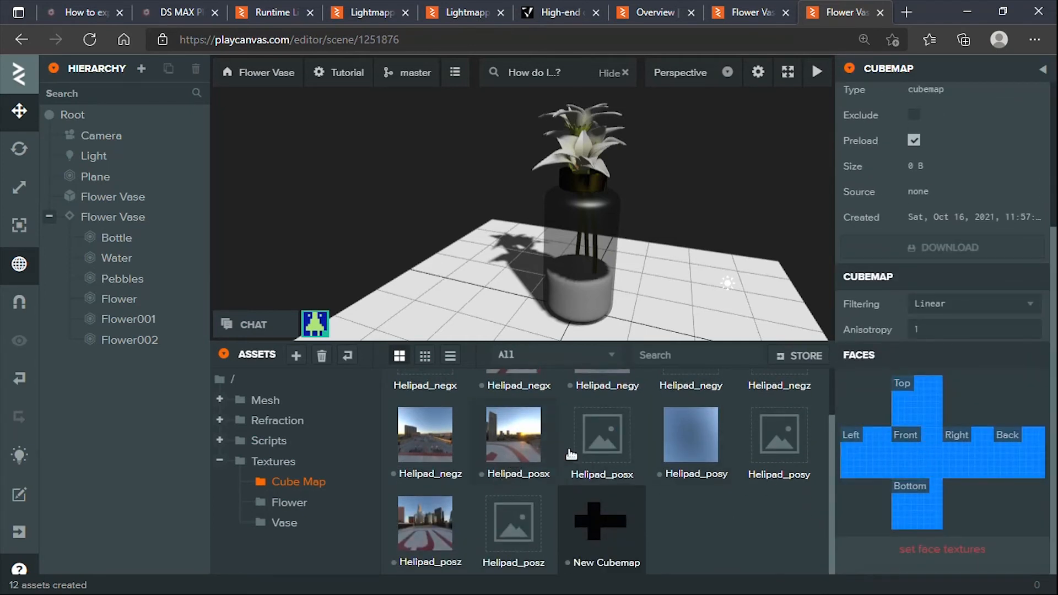
{"action": "scroll", "coordinate": [725, 457], "scroll_direction": "up", "scroll_amount": 1}
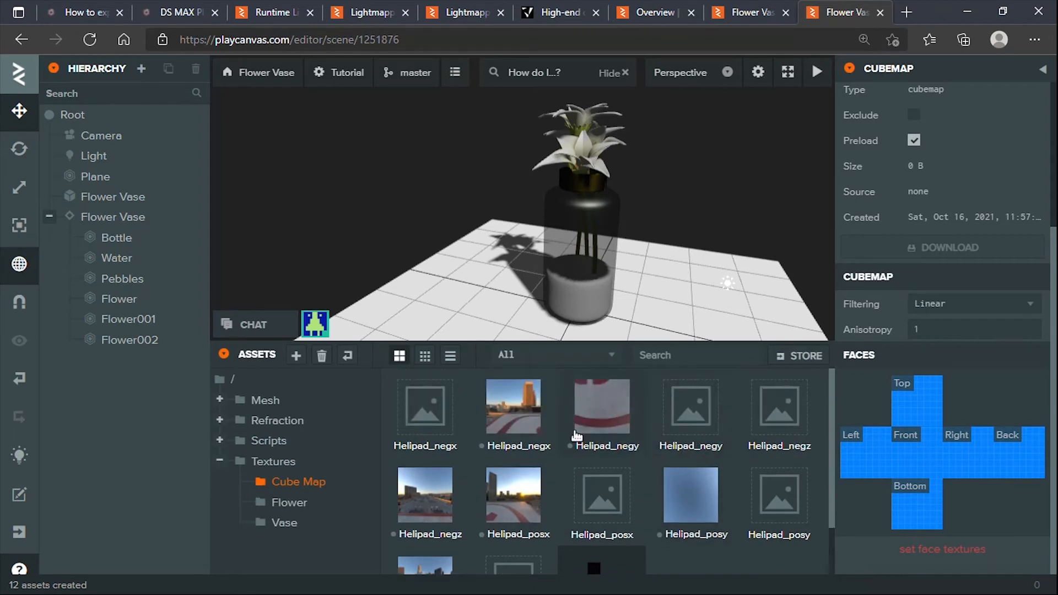
{"action": "left_click_drag", "start_coordinate": [515, 422], "coordinate": [917, 448]}
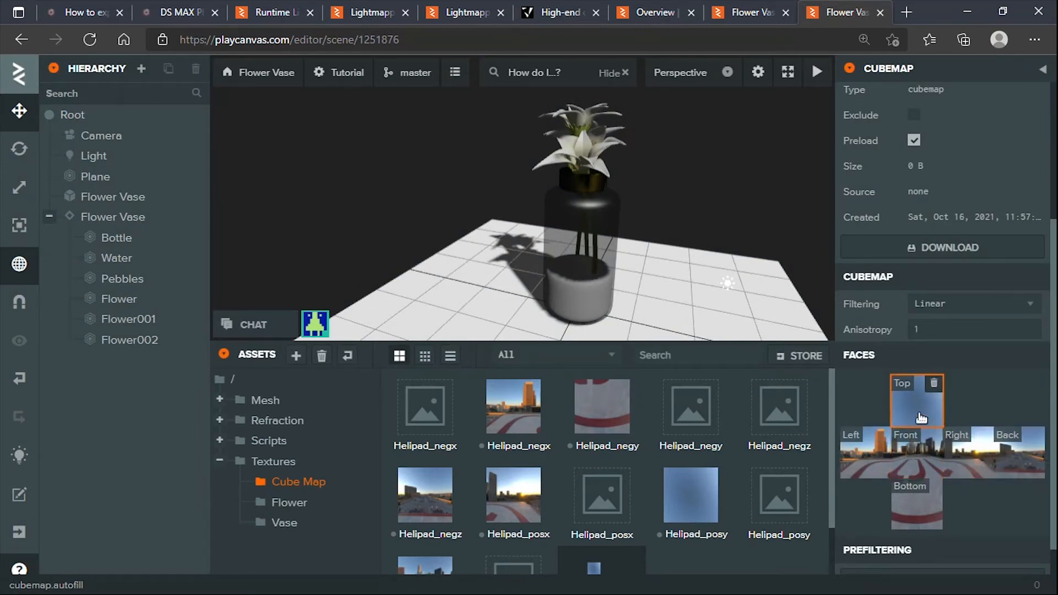
Step: Apply the new cubemap to the scene as its skybox
{"action": "scroll", "coordinate": [899, 517], "scroll_direction": "down", "scroll_amount": 1}
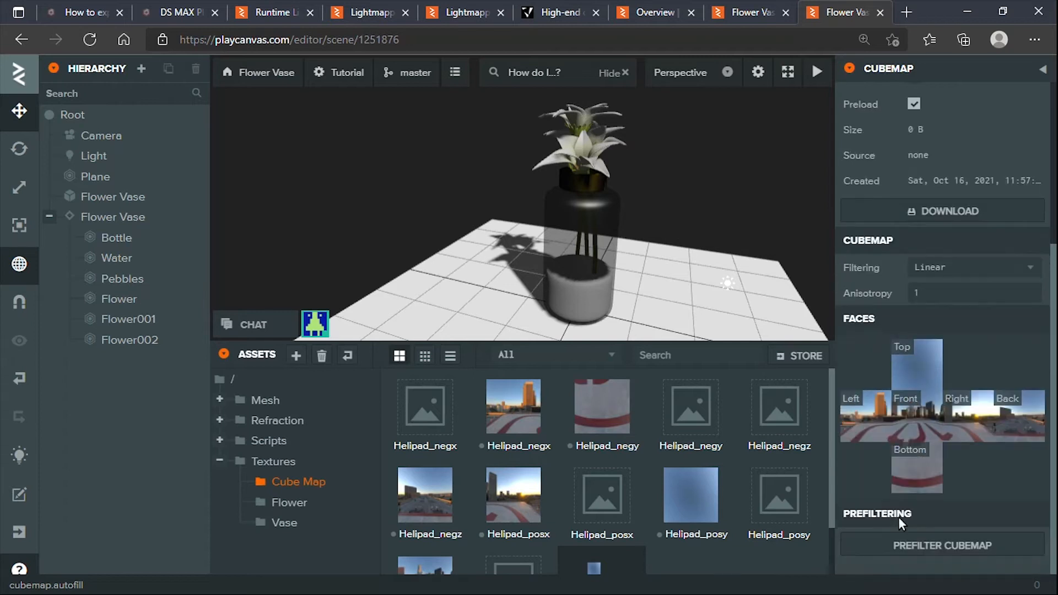
{"action": "scroll", "coordinate": [694, 548], "scroll_direction": "down", "scroll_amount": 1}
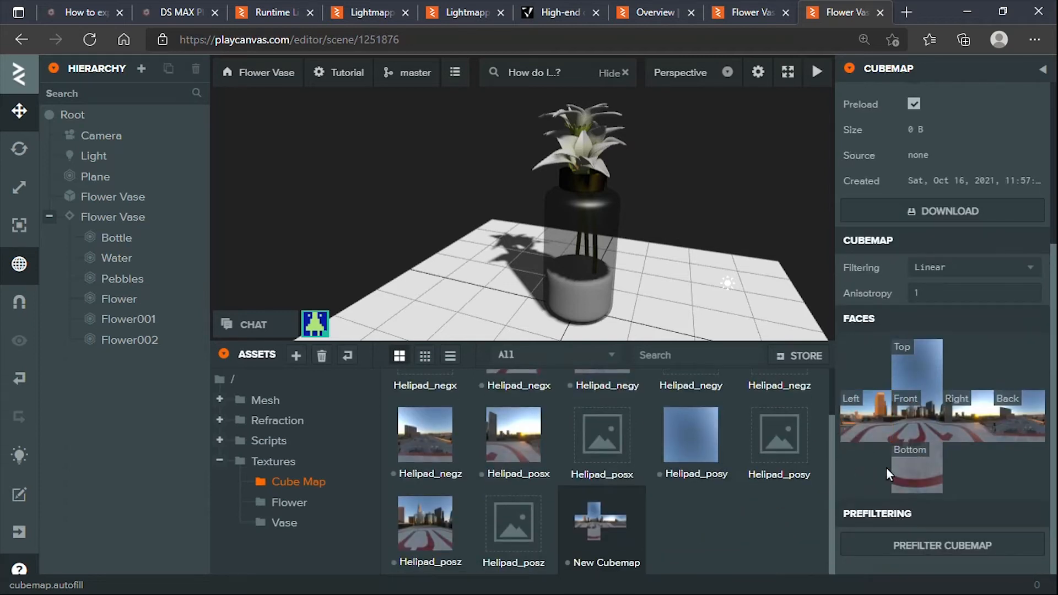
{"action": "scroll", "coordinate": [659, 480], "scroll_direction": "up", "scroll_amount": 1}
{"action": "scroll", "coordinate": [585, 447], "scroll_direction": "up", "scroll_amount": 1}
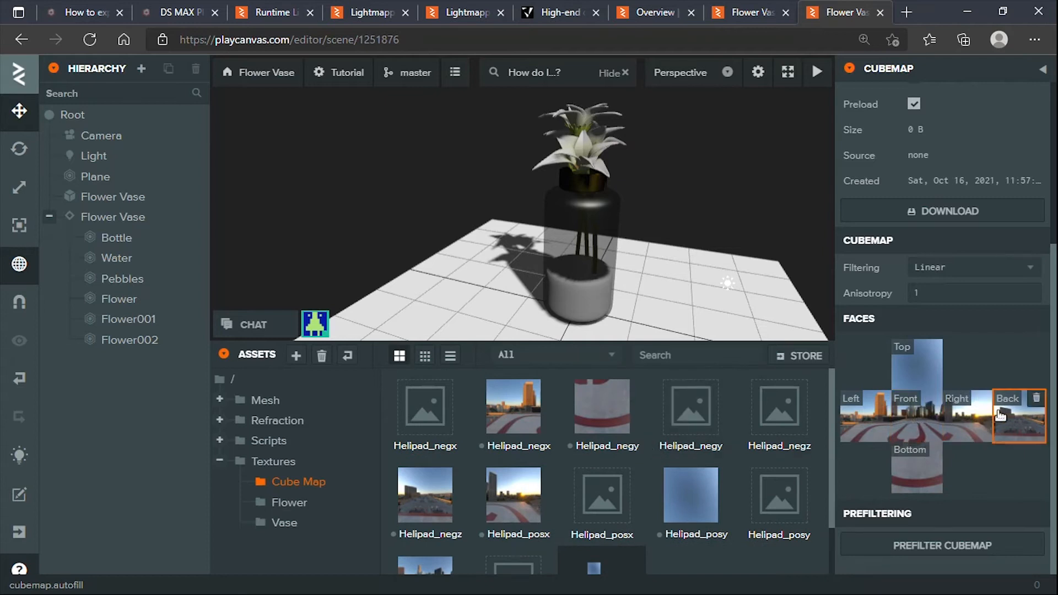
{"action": "scroll", "coordinate": [679, 554], "scroll_direction": "down", "scroll_amount": 1}
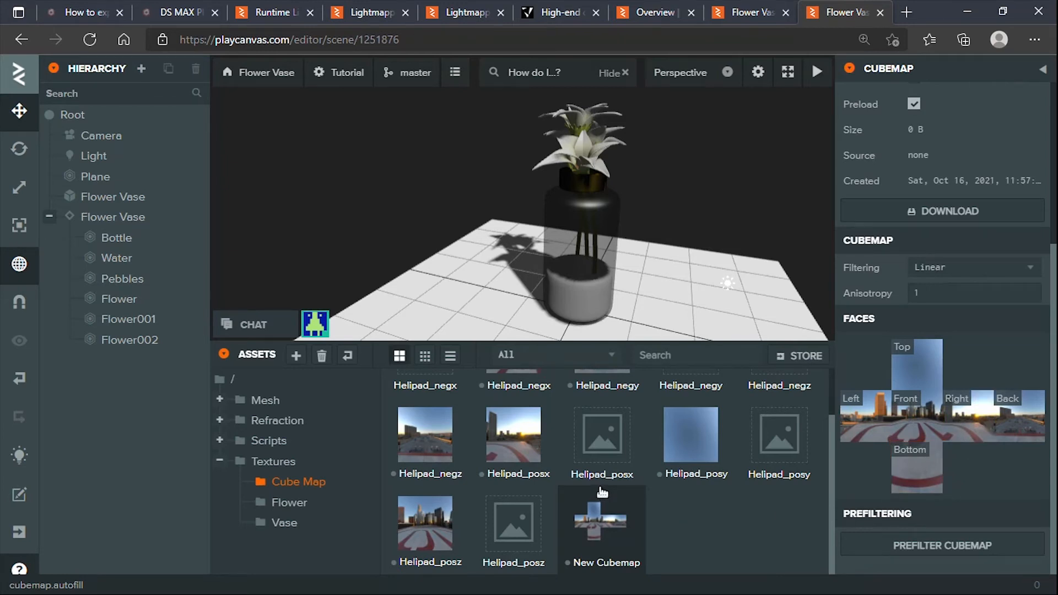
{"action": "scroll", "coordinate": [578, 466], "scroll_direction": "up", "scroll_amount": 1}
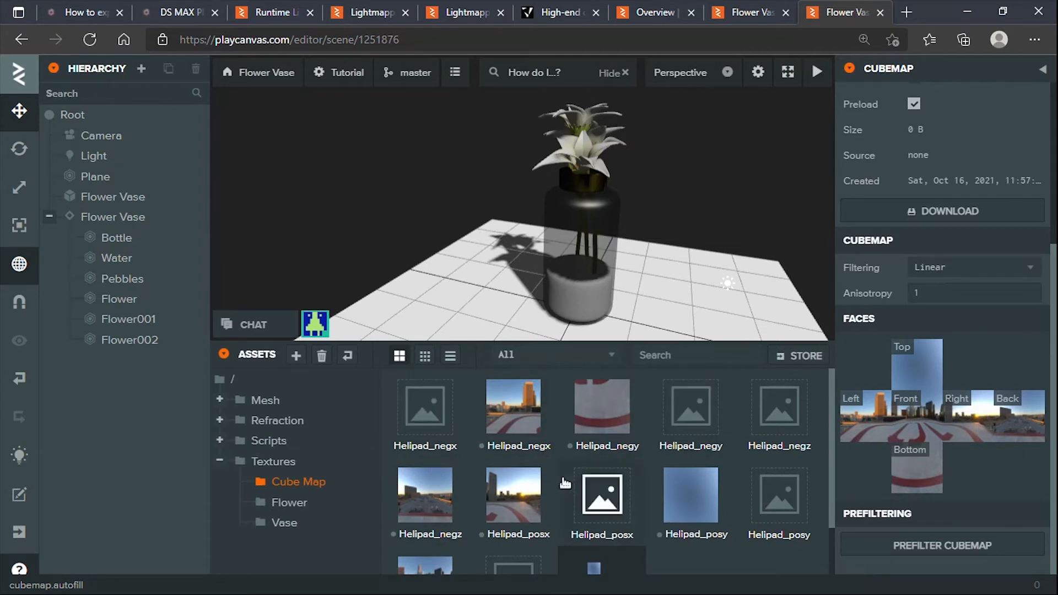
{"action": "scroll", "coordinate": [496, 485], "scroll_direction": "down", "scroll_amount": 1}
{"action": "left_click_drag", "start_coordinate": [601, 520], "coordinate": [325, 190]}
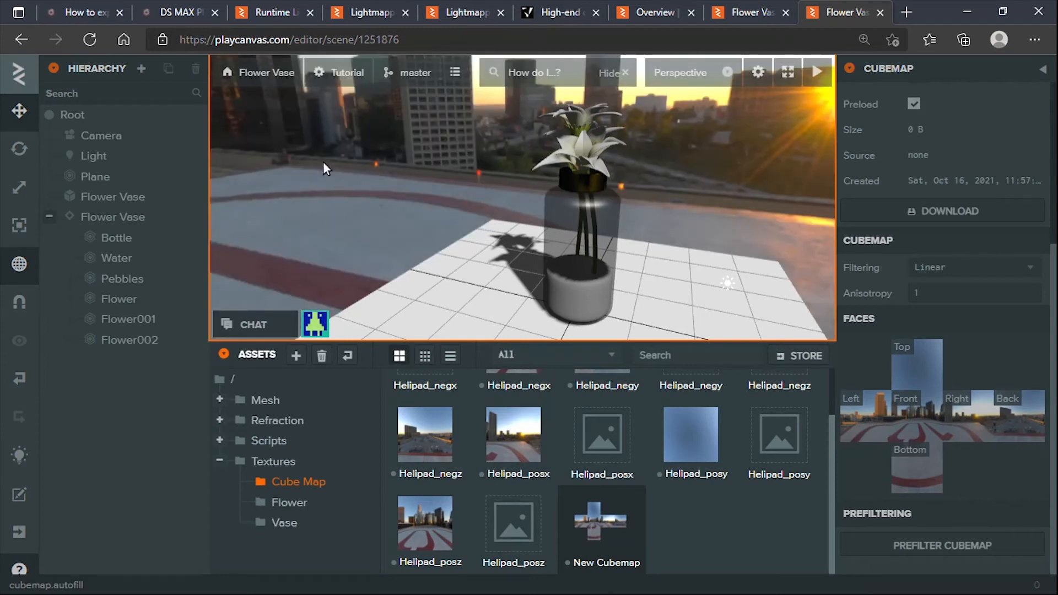
Step: Raise the glossiness of the Vase material in the Mesh folder to about 63
{"action": "left_click_drag", "start_coordinate": [399, 220], "coordinate": [359, 137]}
{"action": "scroll", "coordinate": [465, 137], "scroll_direction": "down", "scroll_amount": 3}
{"action": "left_click_drag", "start_coordinate": [578, 156], "coordinate": [534, 177]}
{"action": "scroll", "coordinate": [534, 177], "scroll_direction": "up", "scroll_amount": 5}
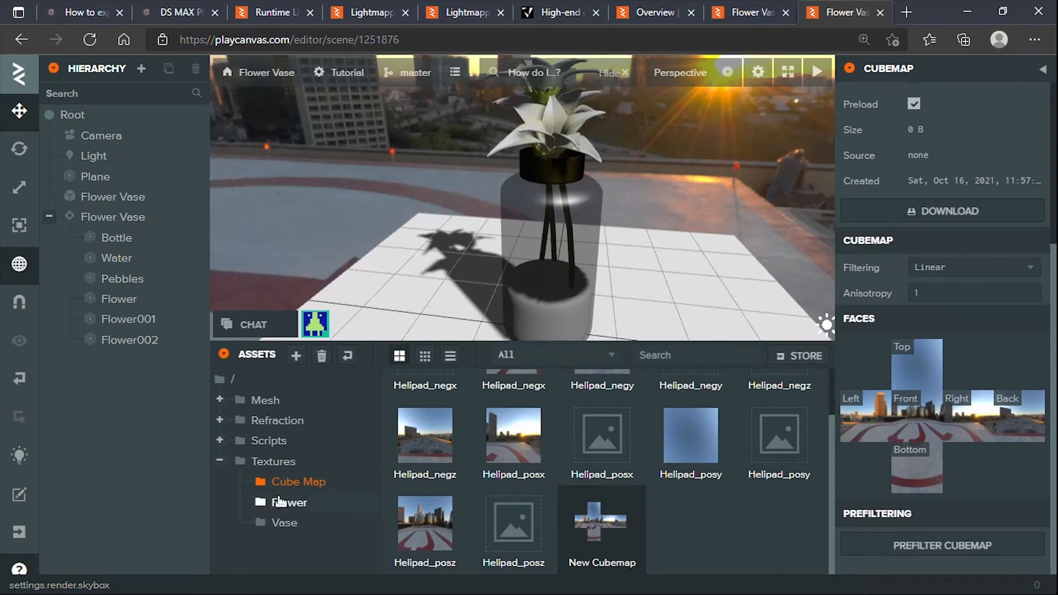
{"action": "left_click", "coordinate": [265, 400]}
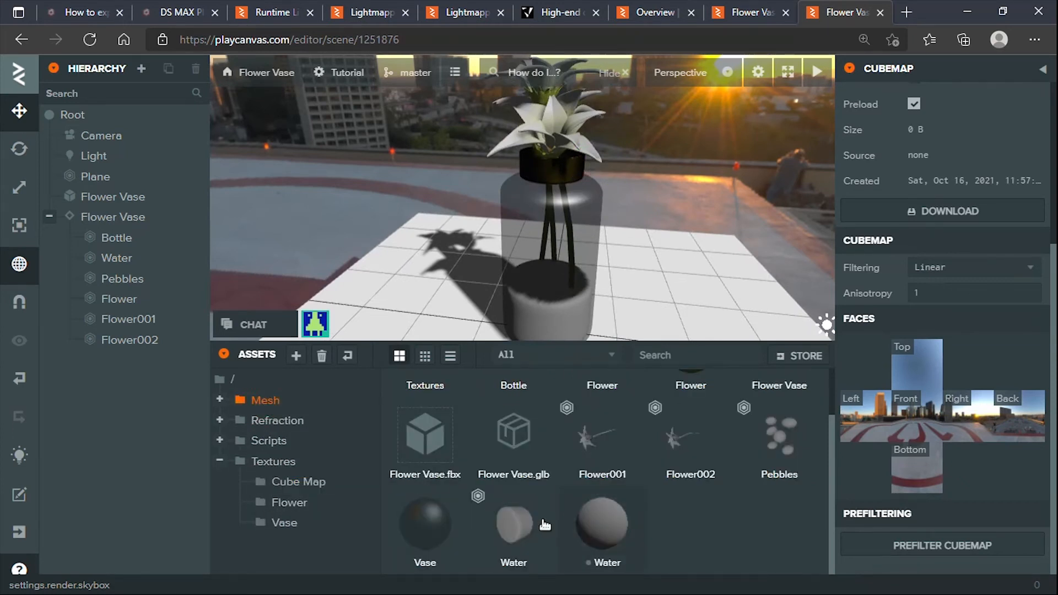
{"action": "left_click", "coordinate": [455, 529]}
{"action": "scroll", "coordinate": [895, 455], "scroll_direction": "down", "scroll_amount": 10}
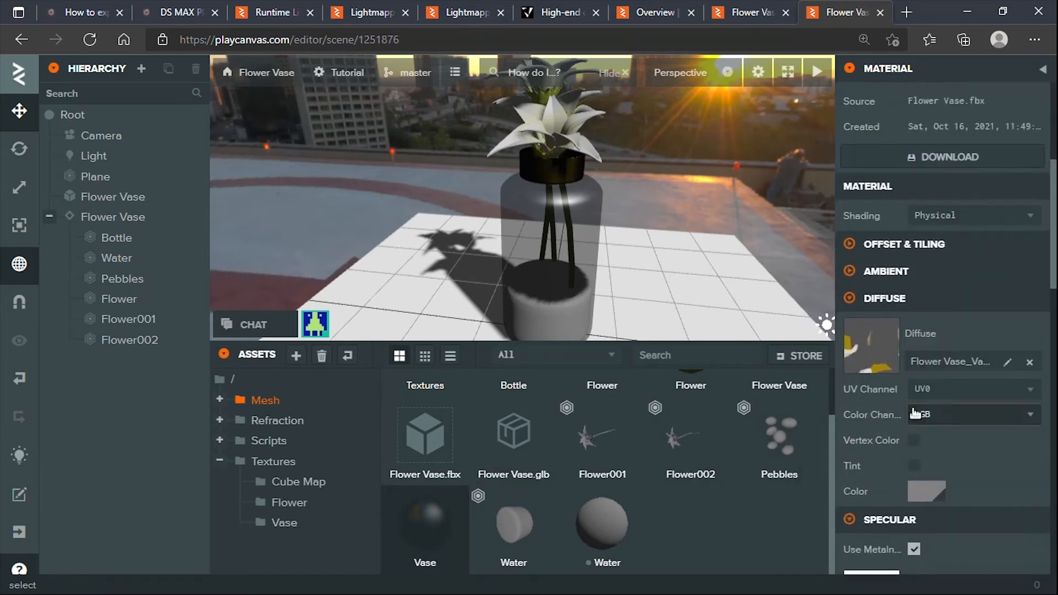
{"action": "scroll", "coordinate": [1025, 430], "scroll_direction": "down", "scroll_amount": 3}
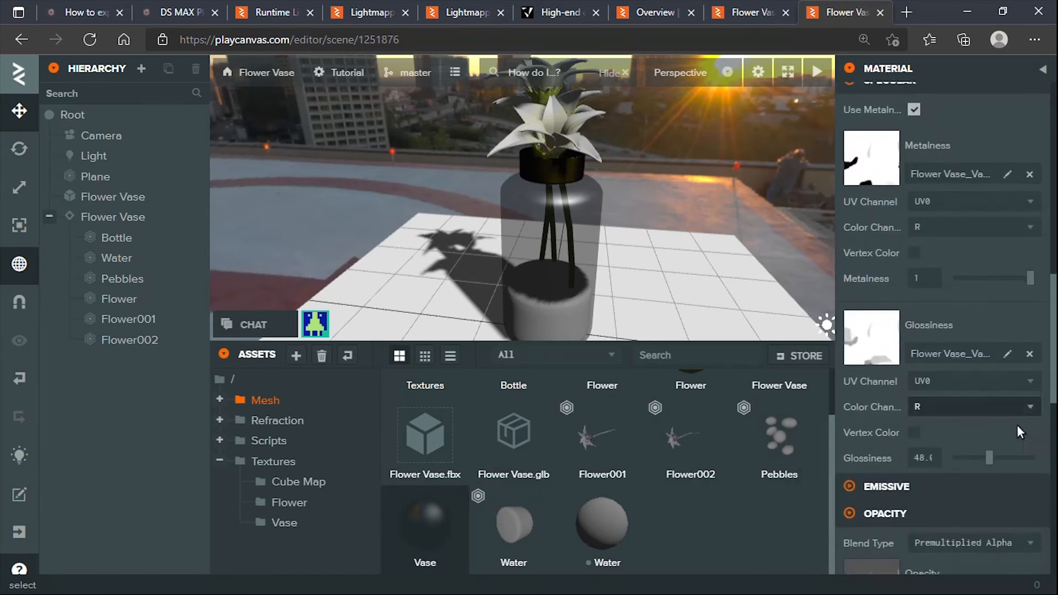
{"action": "mouse_move", "coordinate": [989, 455]}
{"action": "left_mouse_down"}
{"action": "mouse_move", "coordinate": [1032, 455]}
{"action": "mouse_move", "coordinate": [1007, 455]}
{"action": "left_mouse_up"}
Step: Lower the metalness of the Vase material to about 0.85 and check the vase's look in the scene
{"action": "scroll", "coordinate": [959, 279], "scroll_direction": "up", "scroll_amount": 3}
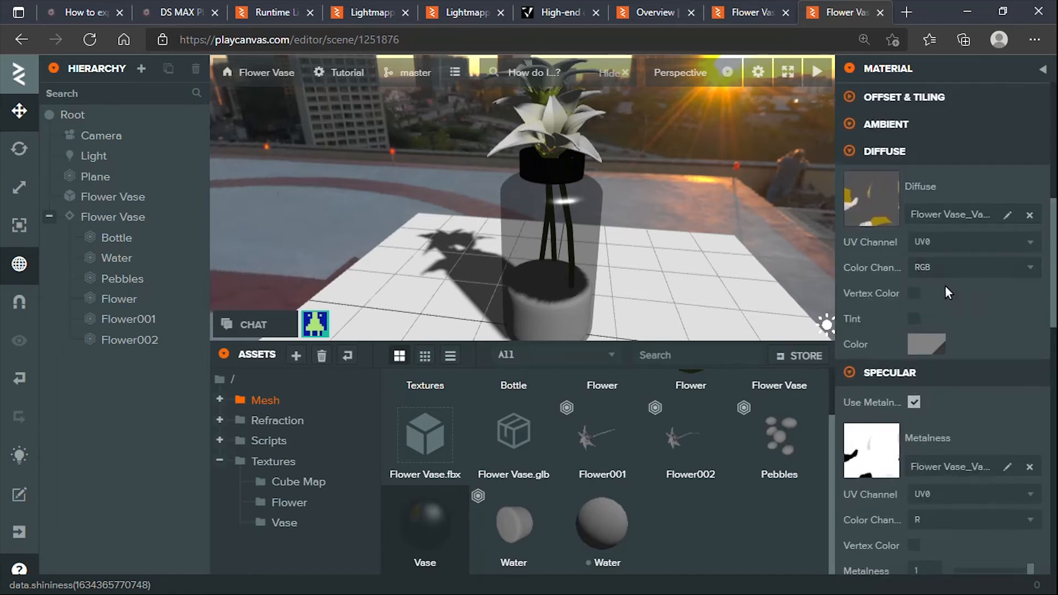
{"action": "scroll", "coordinate": [951, 409], "scroll_direction": "down", "scroll_amount": 5}
{"action": "mouse_move", "coordinate": [1030, 348]}
{"action": "left_mouse_down"}
{"action": "mouse_move", "coordinate": [1001, 347]}
{"action": "mouse_move", "coordinate": [1024, 347]}
{"action": "left_mouse_up"}
{"action": "scroll", "coordinate": [554, 230], "scroll_direction": "down", "scroll_amount": 2}
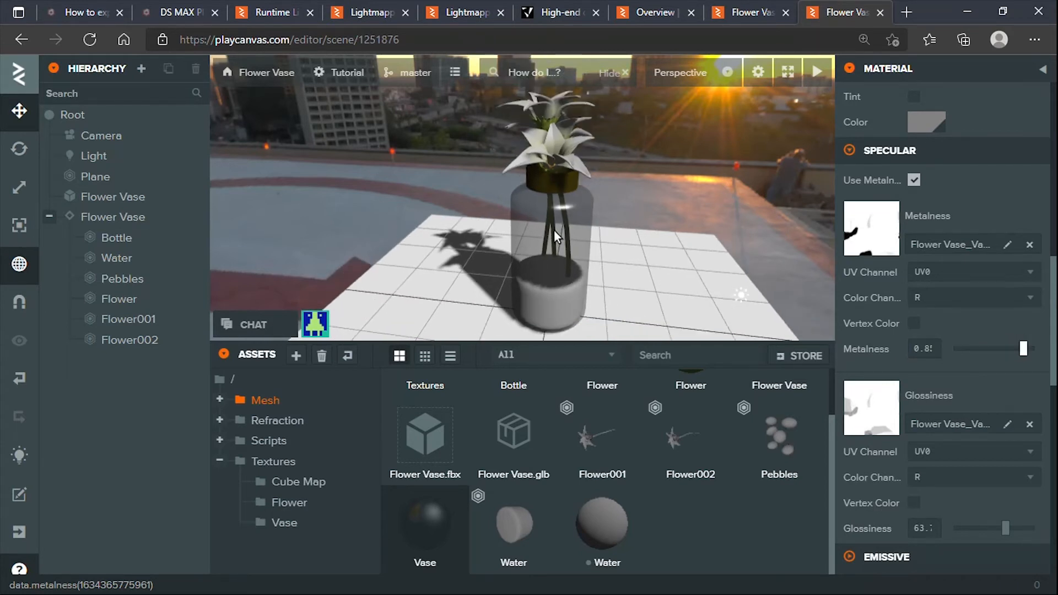
{"action": "scroll", "coordinate": [554, 230], "scroll_direction": "up", "scroll_amount": 3}
{"action": "left_click_drag", "start_coordinate": [554, 230], "coordinate": [638, 204]}
{"action": "scroll", "coordinate": [855, 448], "scroll_direction": "down", "scroll_amount": 2}
{"action": "scroll", "coordinate": [852, 445], "scroll_direction": "down", "scroll_amount": 4}
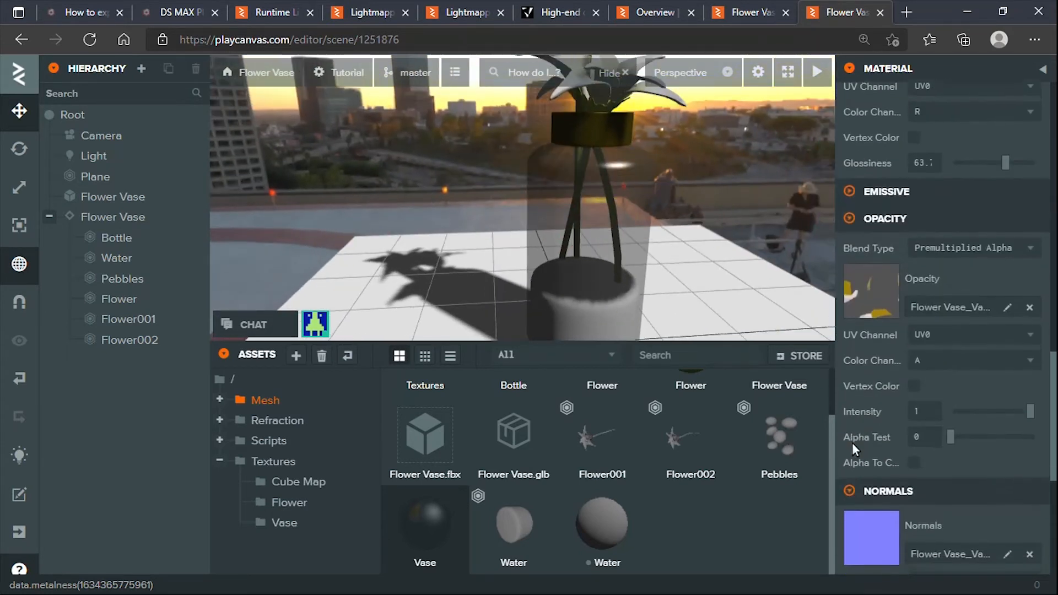
{"action": "scroll", "coordinate": [636, 226], "scroll_direction": "down", "scroll_amount": 3}
Step: Raise the directional light above the plane to a height of about 3.2
{"action": "left_click_drag", "start_coordinate": [636, 226], "coordinate": [581, 258]}
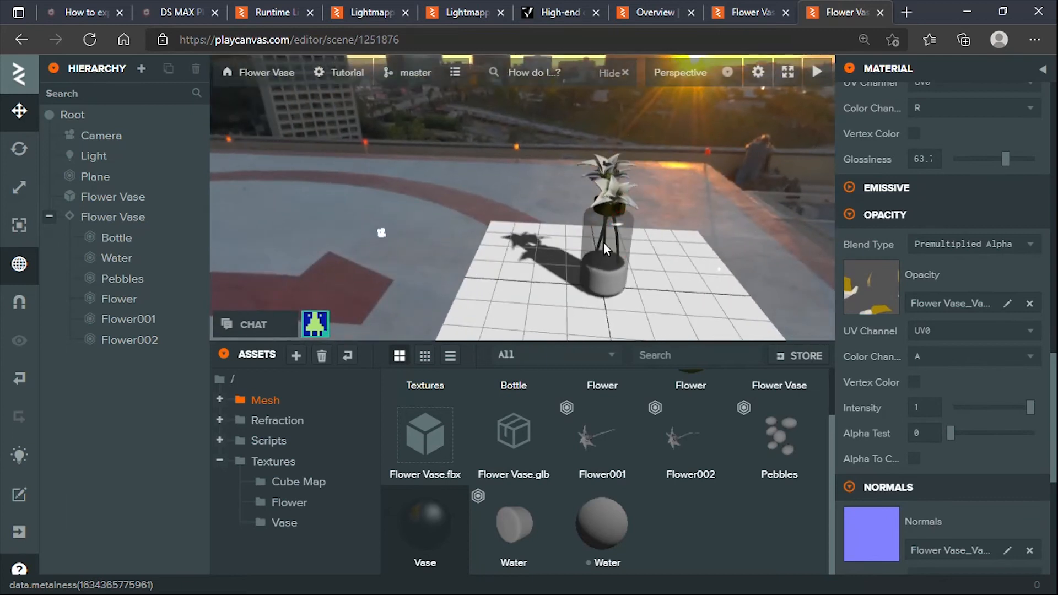
{"action": "left_click", "coordinate": [102, 156]}
{"action": "scroll", "coordinate": [490, 217], "scroll_direction": "down", "scroll_amount": 2}
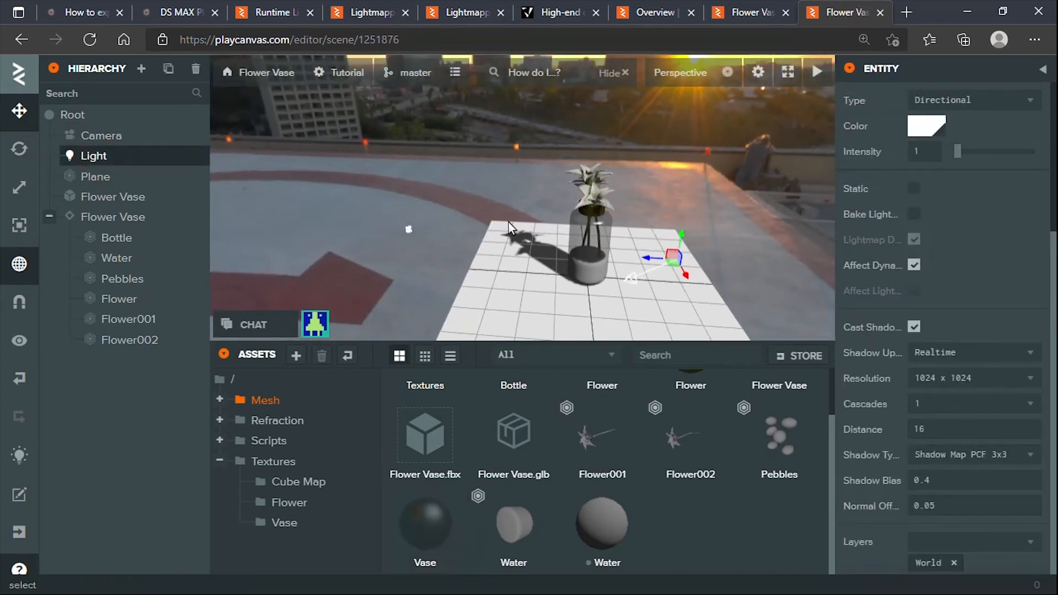
{"action": "left_click_drag", "start_coordinate": [678, 238], "coordinate": [666, 187]}
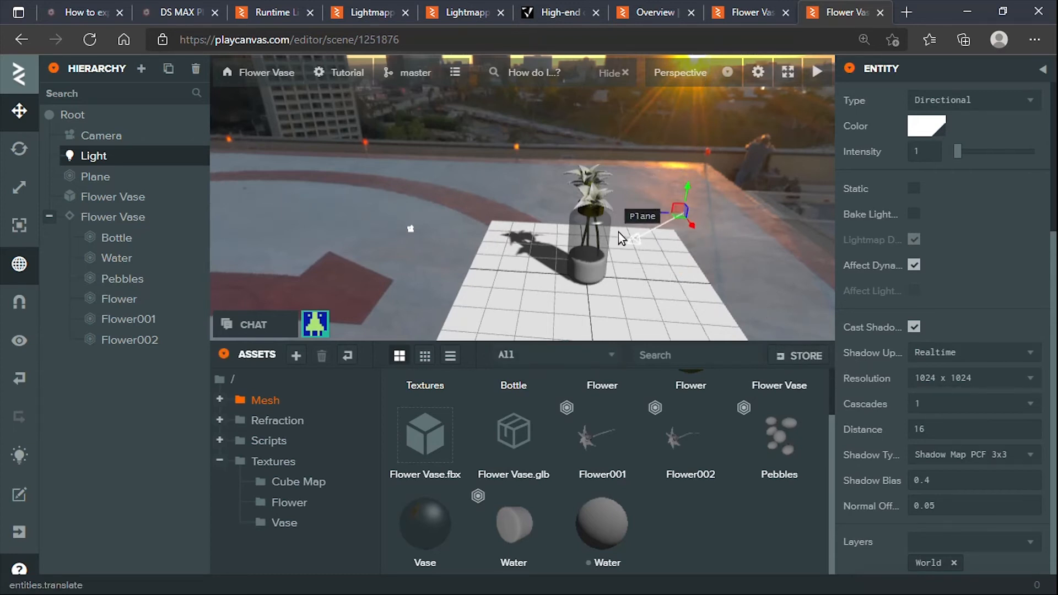
Step: Duplicate the directional light and change the type of one of the two lights to Point
{"action": "left_click_drag", "start_coordinate": [631, 236], "coordinate": [537, 306]}
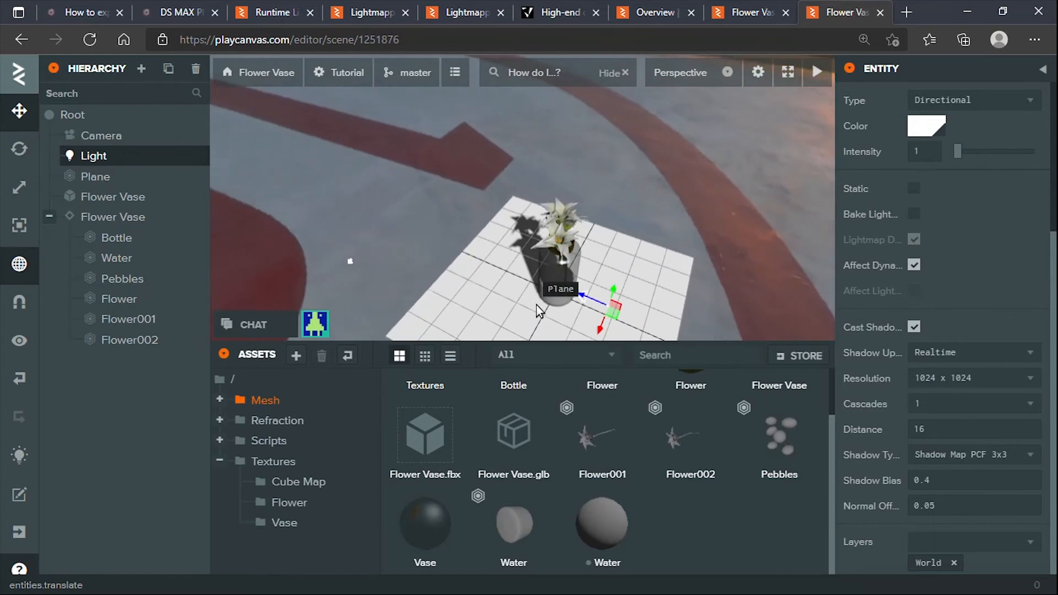
{"action": "key", "text": "ctrl+d"}
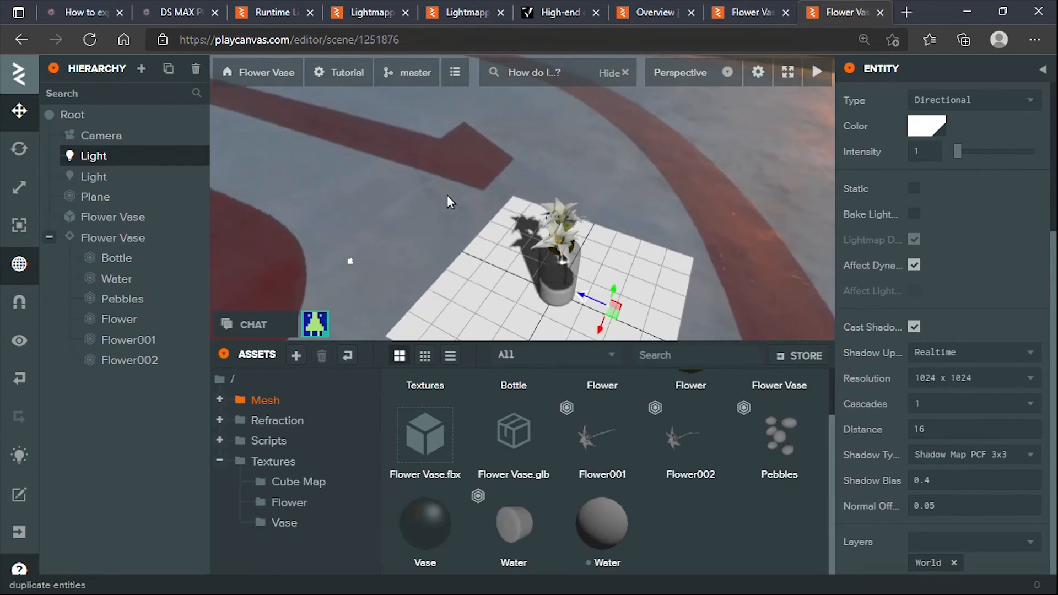
{"action": "left_click", "coordinate": [114, 172]}
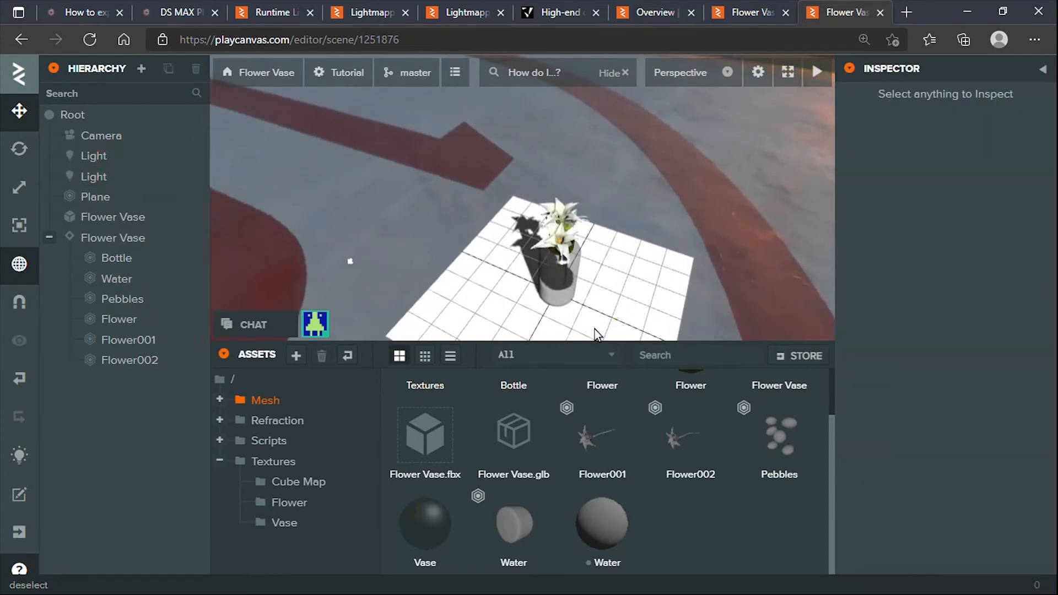
{"action": "left_click", "coordinate": [141, 177]}
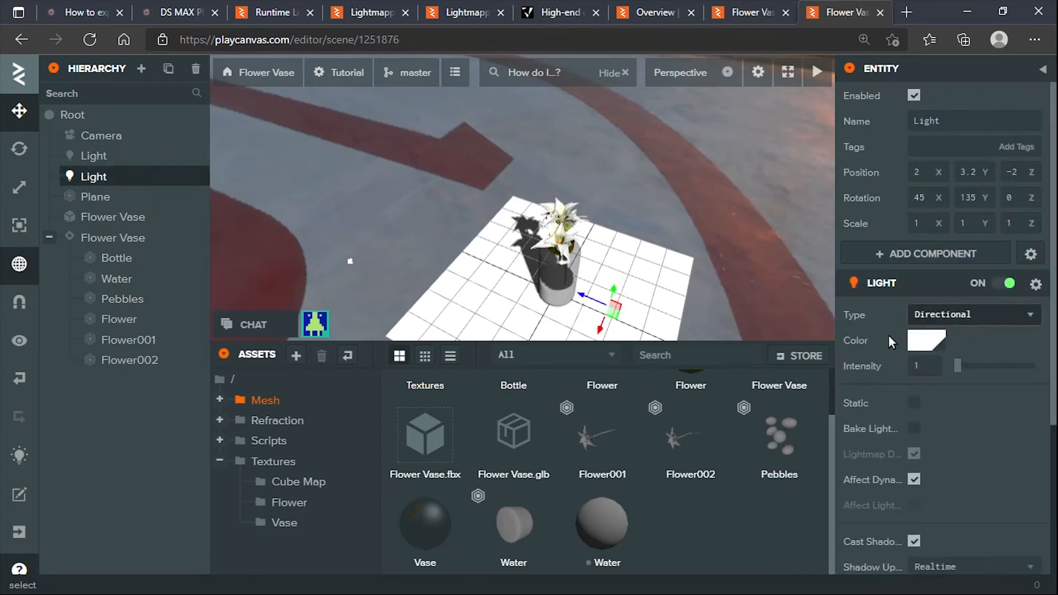
{"action": "left_click", "coordinate": [935, 318]}
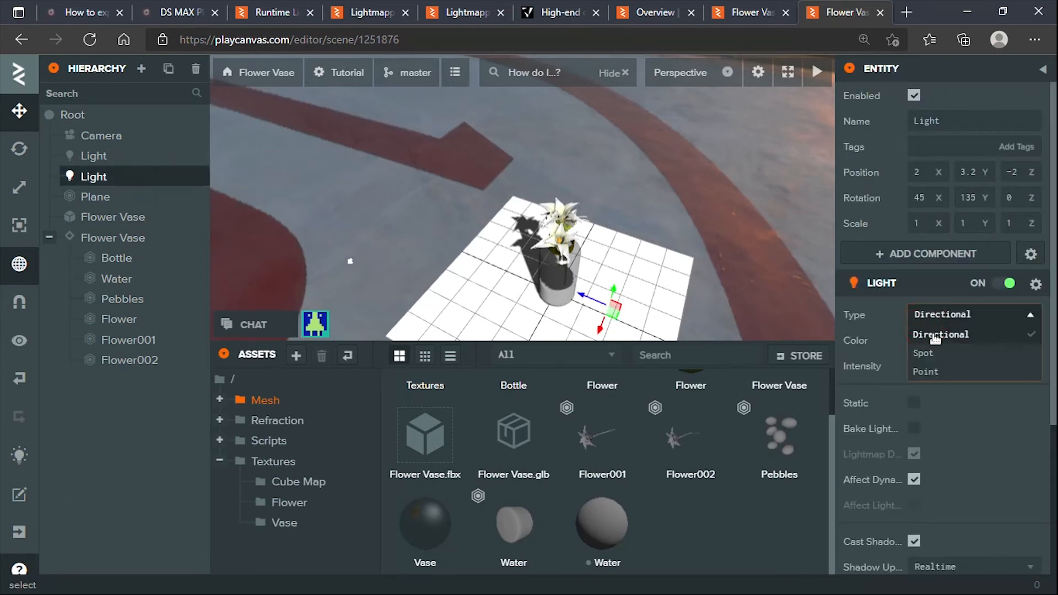
{"action": "left_click", "coordinate": [932, 371]}
Step: Move the point light in close to the flowers, to about 0.8 on X
{"action": "scroll", "coordinate": [588, 296], "scroll_direction": "down", "scroll_amount": 3}
{"action": "left_click_drag", "start_coordinate": [588, 296], "coordinate": [729, 244]}
{"action": "scroll", "coordinate": [729, 244], "scroll_direction": "up", "scroll_amount": 1}
{"action": "left_click", "coordinate": [951, 315]}
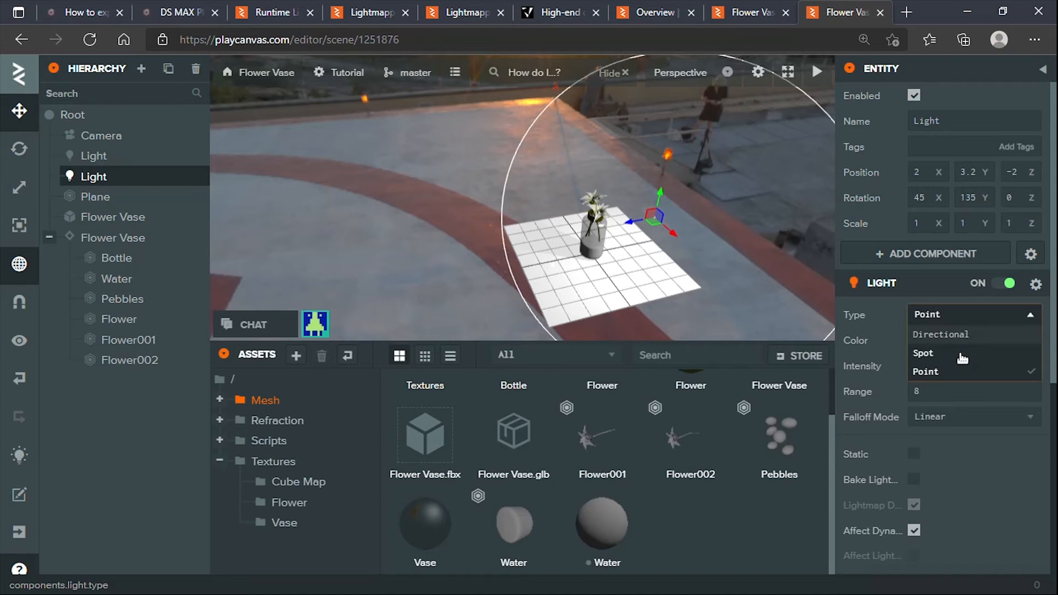
{"action": "scroll", "coordinate": [651, 229], "scroll_direction": "up", "scroll_amount": 3}
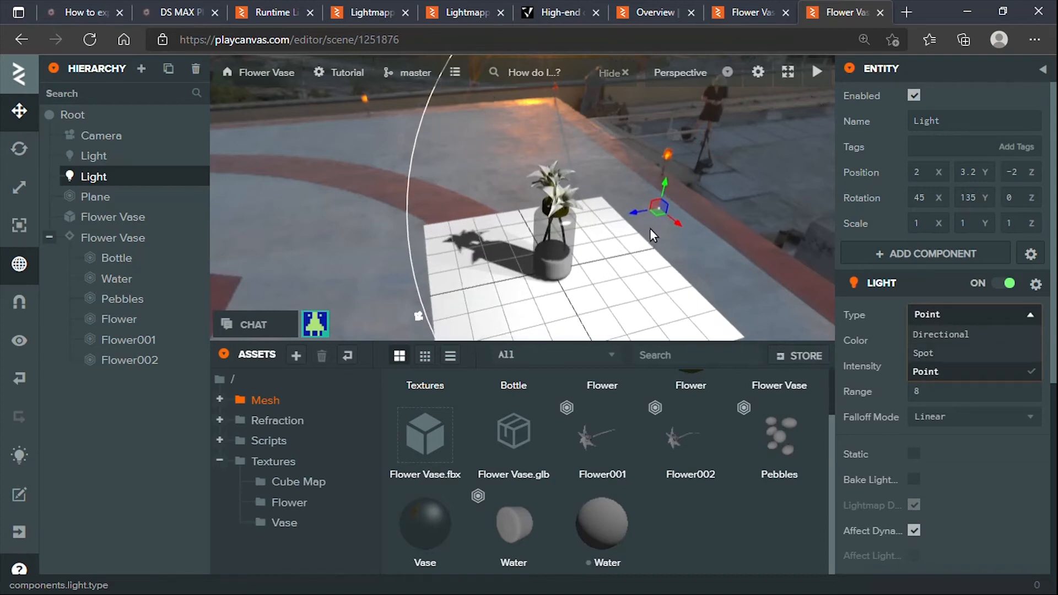
{"action": "left_click_drag", "start_coordinate": [657, 216], "coordinate": [601, 204]}
{"action": "left_click_drag", "start_coordinate": [620, 243], "coordinate": [568, 106]}
{"action": "left_click_drag", "start_coordinate": [626, 172], "coordinate": [458, 246]}
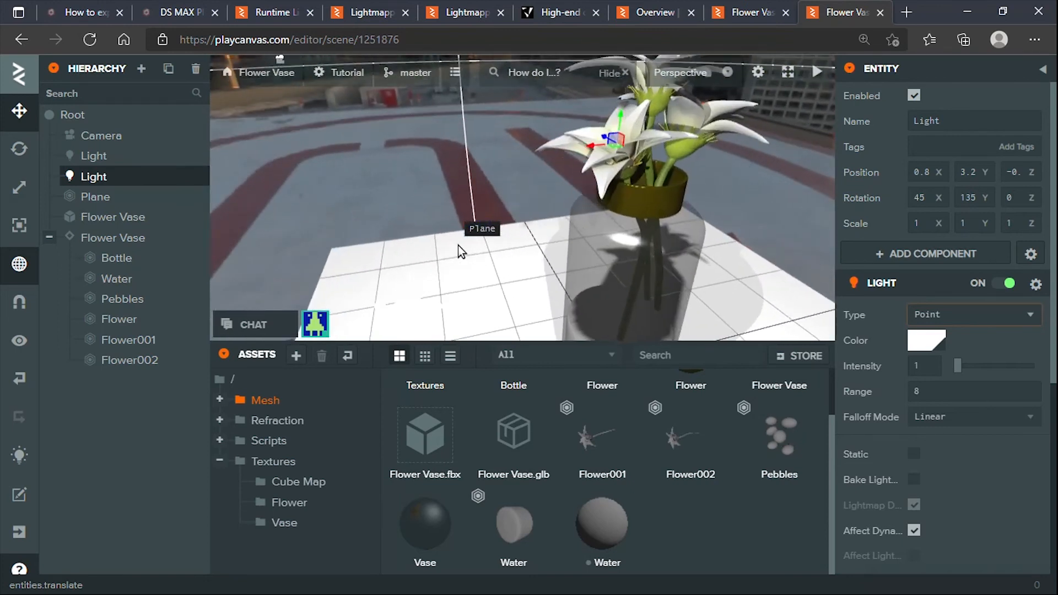
{"action": "scroll", "coordinate": [458, 246], "scroll_direction": "down", "scroll_amount": 3}
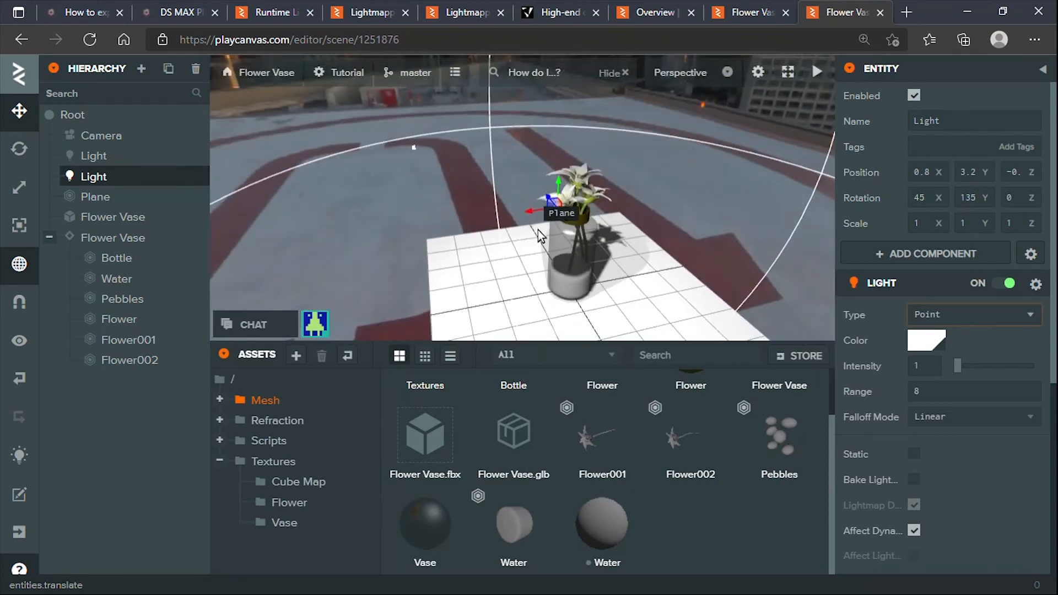
Step: Move the directional light across to the opposite side of the flower vase, keeping its height
{"action": "left_click", "coordinate": [109, 158]}
{"action": "left_click_drag", "start_coordinate": [511, 249], "coordinate": [680, 251]}
{"action": "scroll", "coordinate": [708, 262], "scroll_direction": "up", "scroll_amount": 2}
{"action": "middle_click_drag", "start_coordinate": [672, 225], "coordinate": [674, 261]}
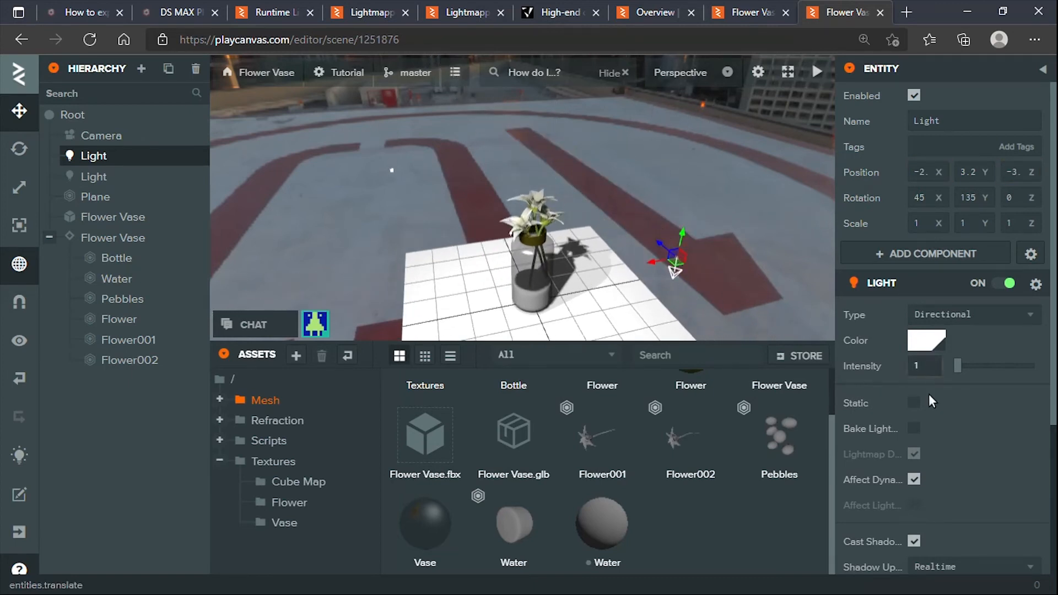
{"action": "scroll", "coordinate": [926, 441], "scroll_direction": "down", "scroll_amount": 4}
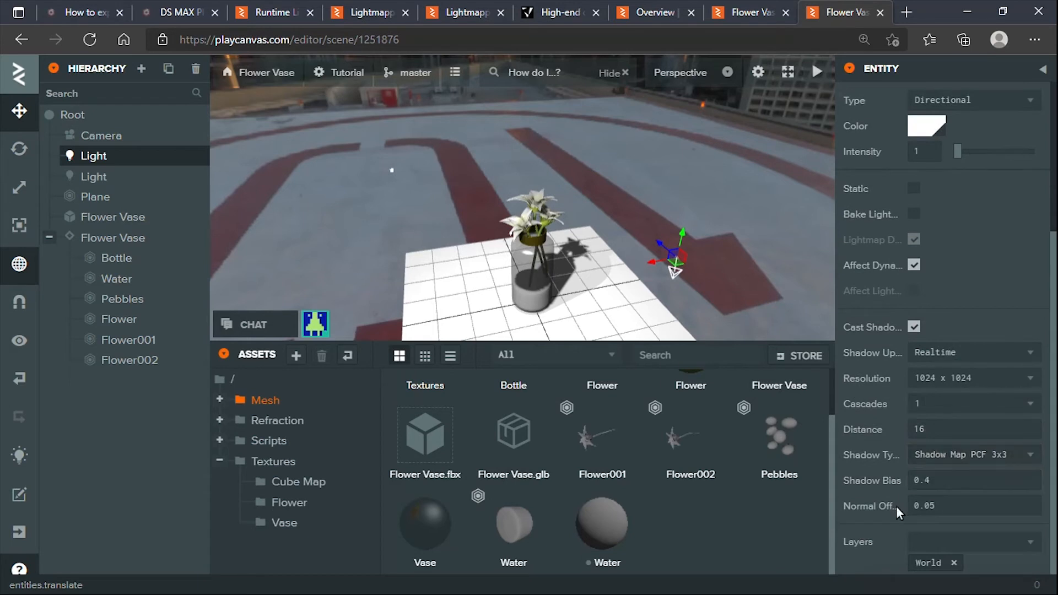
{"action": "middle_click_drag", "start_coordinate": [678, 231], "coordinate": [678, 264]}
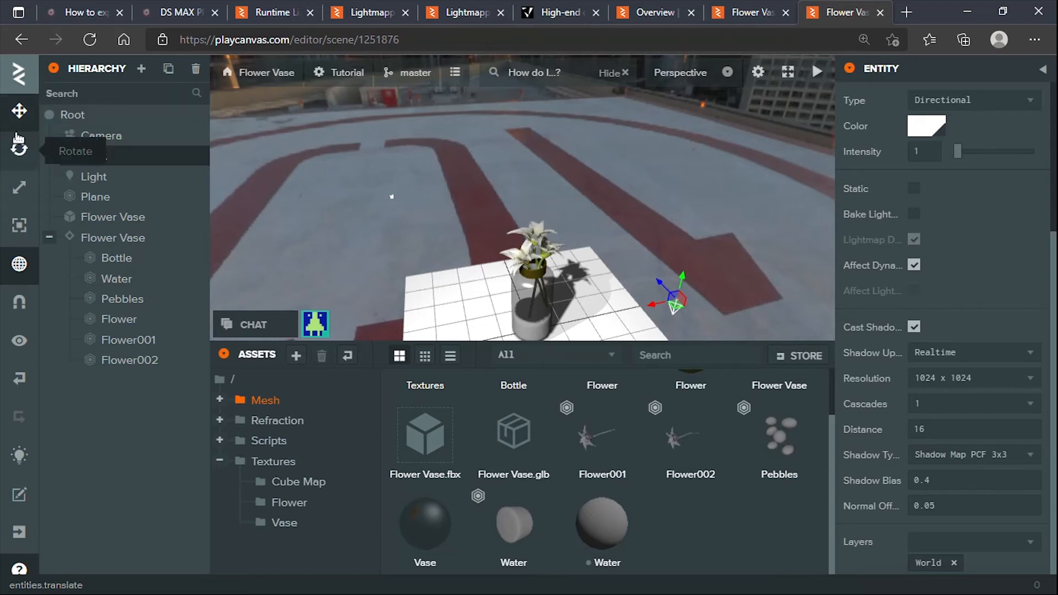
Step: Rotate the directional light toward the vase so the flowers' shadow falls across the plane on the side away from it
{"action": "left_click", "coordinate": [16, 161]}
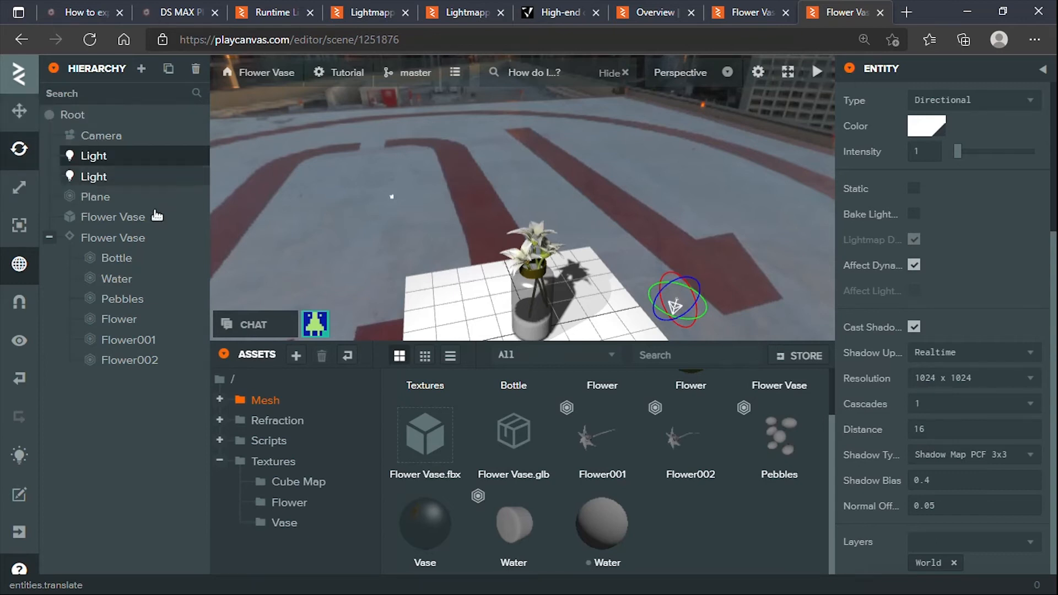
{"action": "scroll", "coordinate": [671, 310], "scroll_direction": "up", "scroll_amount": 2}
{"action": "left_click_drag", "start_coordinate": [666, 284], "coordinate": [689, 233]}
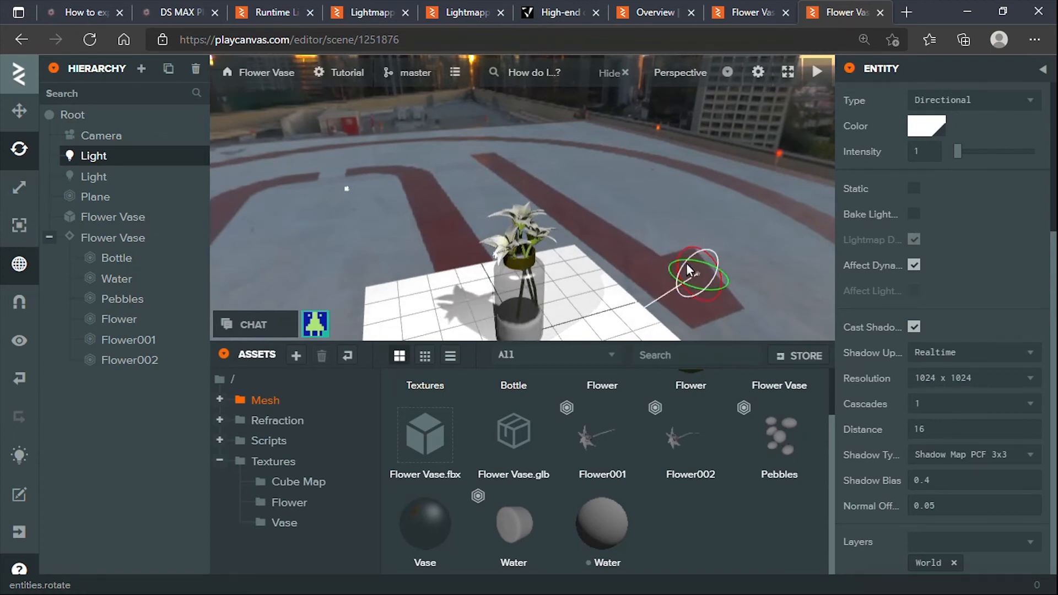
{"action": "mouse_move", "coordinate": [686, 286]}
{"action": "left_mouse_down"}
{"action": "mouse_move", "coordinate": [669, 286]}
{"action": "mouse_move", "coordinate": [735, 283]}
{"action": "mouse_move", "coordinate": [706, 288]}
{"action": "left_mouse_up"}
{"action": "left_click_drag", "start_coordinate": [484, 180], "coordinate": [646, 201]}
{"action": "left_click_drag", "start_coordinate": [652, 267], "coordinate": [647, 220]}
{"action": "left_click", "coordinate": [433, 210]}
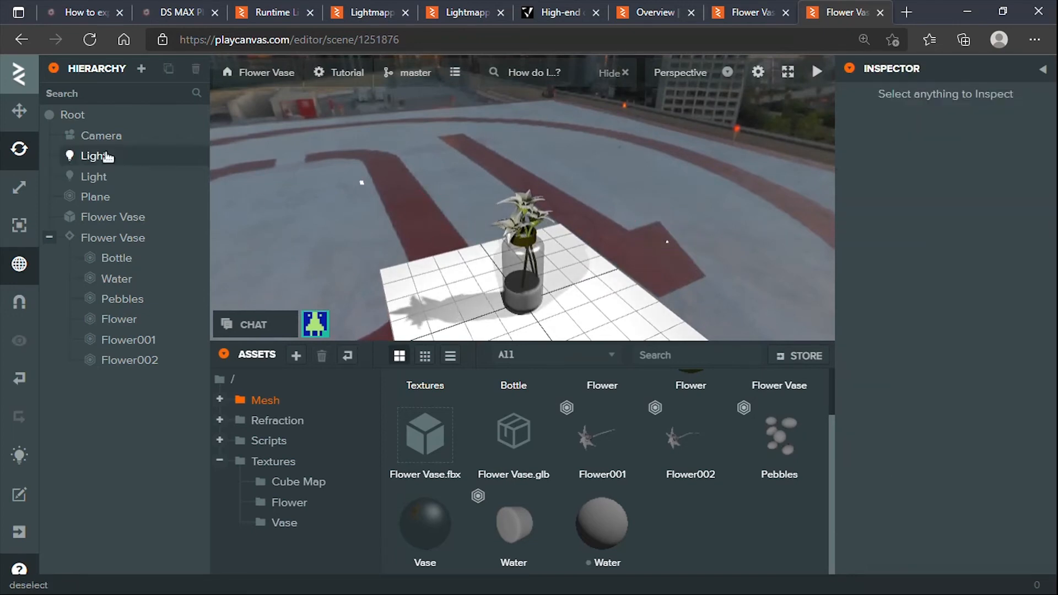
Step: Raise the point light above the flowers to about 4.4 on Y, at about 0.7 on X
{"action": "left_click", "coordinate": [92, 176]}
{"action": "key", "text": "f"}
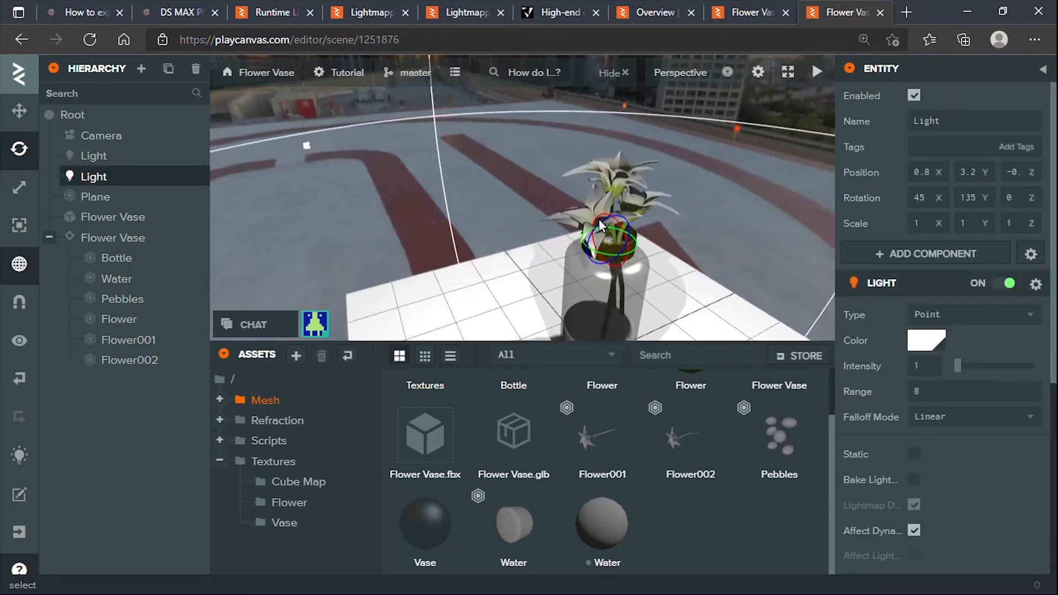
{"action": "left_click", "coordinate": [5, 112]}
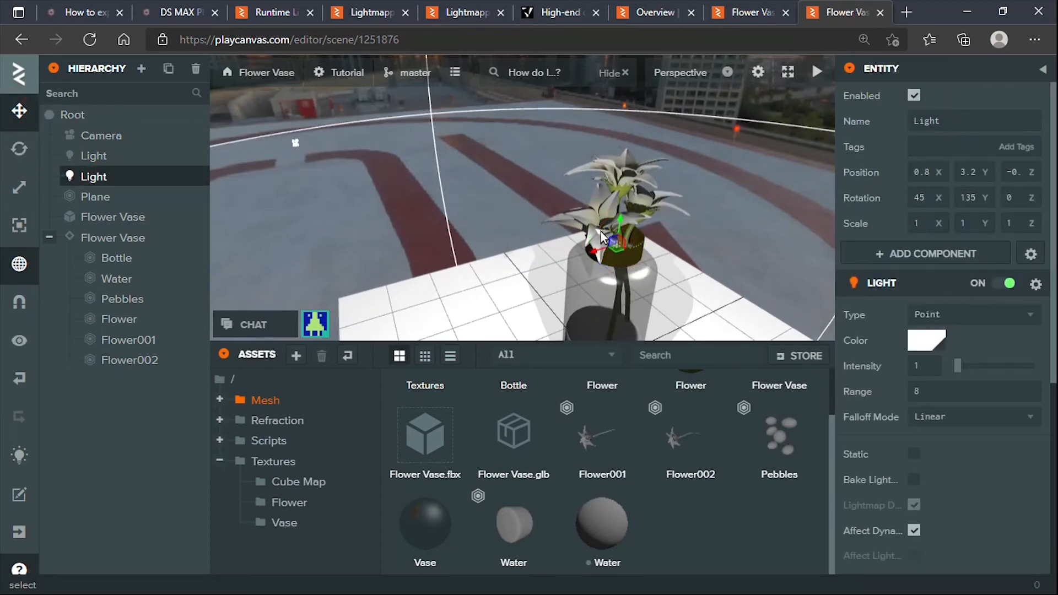
{"action": "left_click_drag", "start_coordinate": [620, 223], "coordinate": [420, 298]}
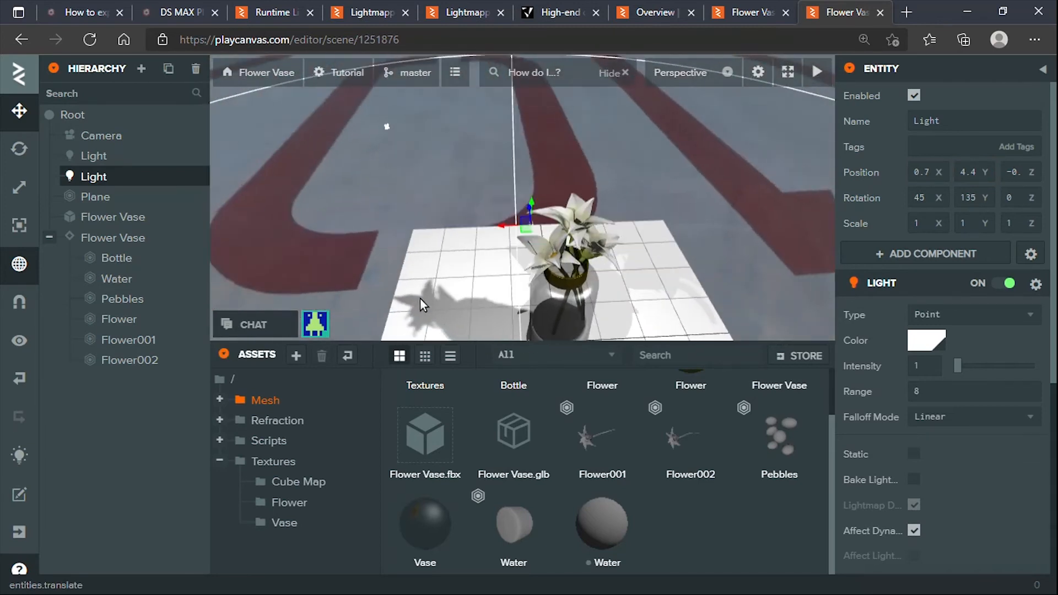
{"action": "left_click", "coordinate": [506, 231]}
{"action": "left_click", "coordinate": [104, 178]}
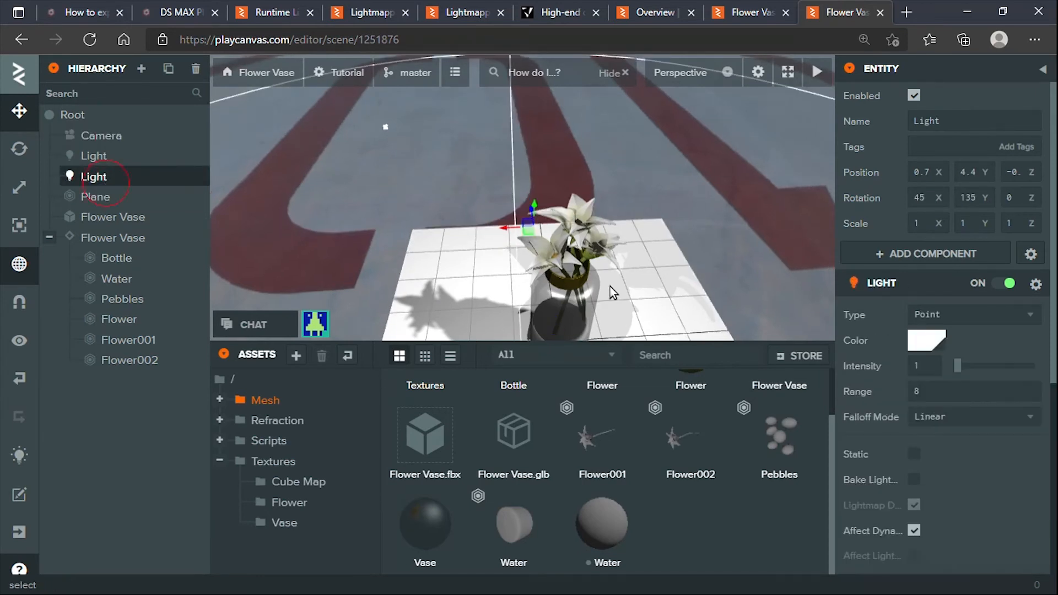
Step: Set the point light's intensity to 1.1 and turn off its shadow casting
{"action": "left_click_drag", "start_coordinate": [521, 283], "coordinate": [589, 280]}
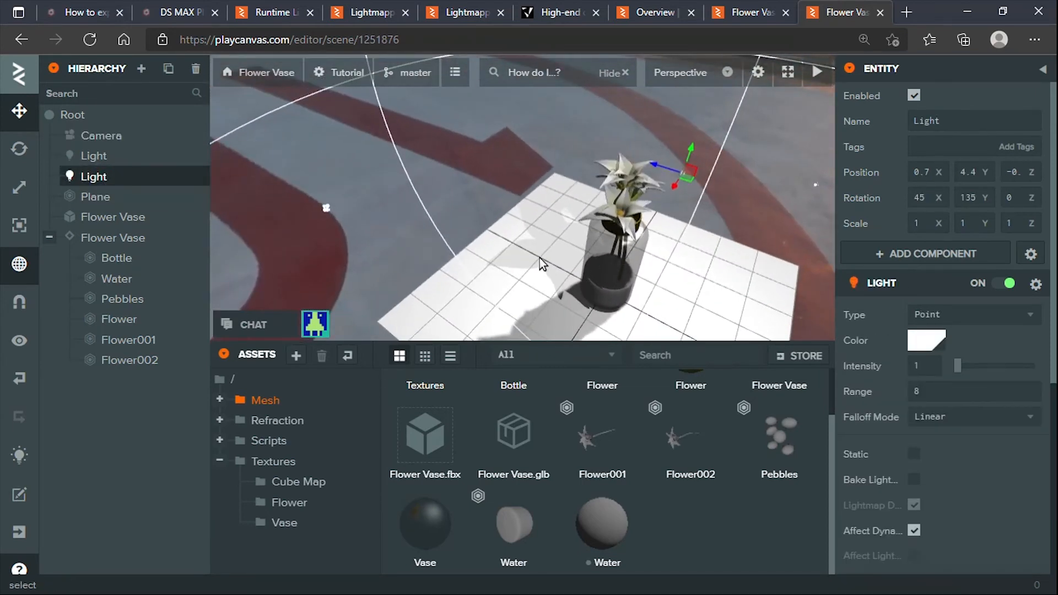
{"action": "left_click_drag", "start_coordinate": [524, 253], "coordinate": [411, 209]}
{"action": "left_click_drag", "start_coordinate": [533, 249], "coordinate": [637, 283]}
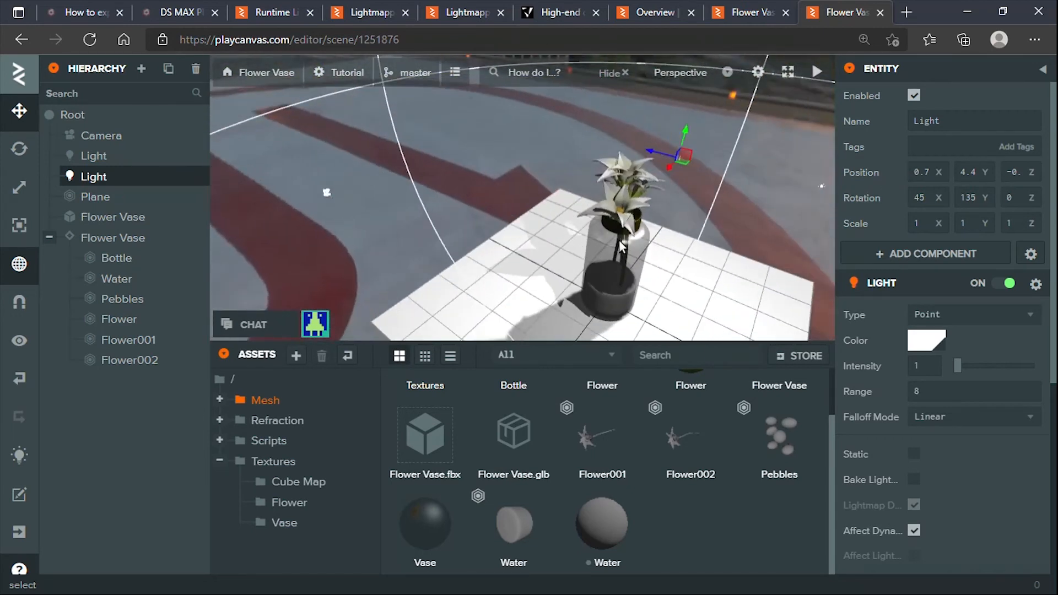
{"action": "left_click_drag", "start_coordinate": [634, 237], "coordinate": [573, 237]}
{"action": "left_click_drag", "start_coordinate": [619, 187], "coordinate": [601, 174]}
{"action": "left_click_drag", "start_coordinate": [958, 366], "coordinate": [958, 367]}
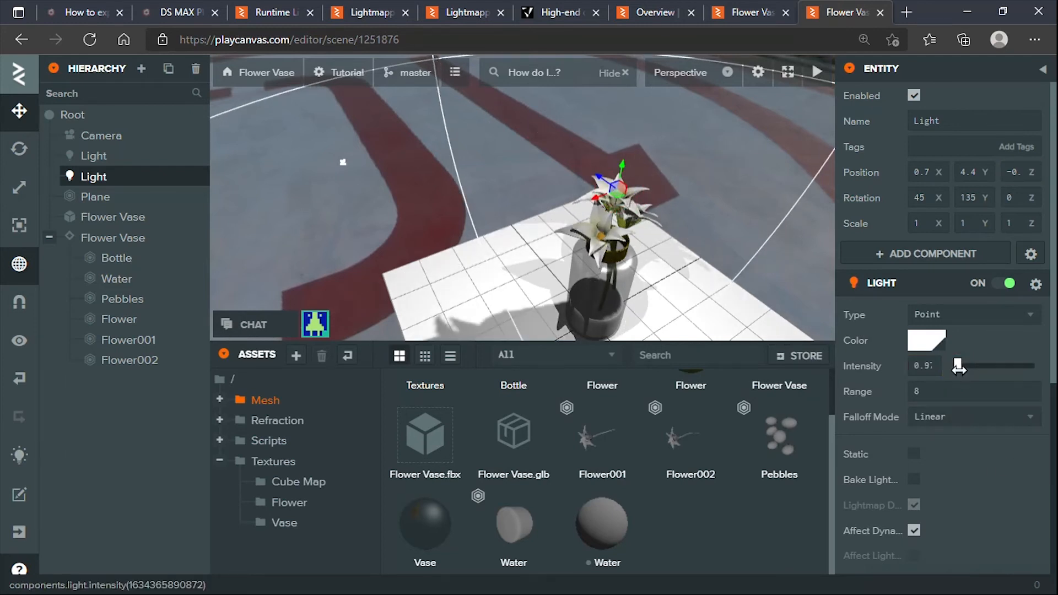
{"action": "left_click_drag", "start_coordinate": [958, 368], "coordinate": [958, 368]}
{"action": "scroll", "coordinate": [919, 499], "scroll_direction": "down", "scroll_amount": 4}
{"action": "left_click", "coordinate": [933, 147]}
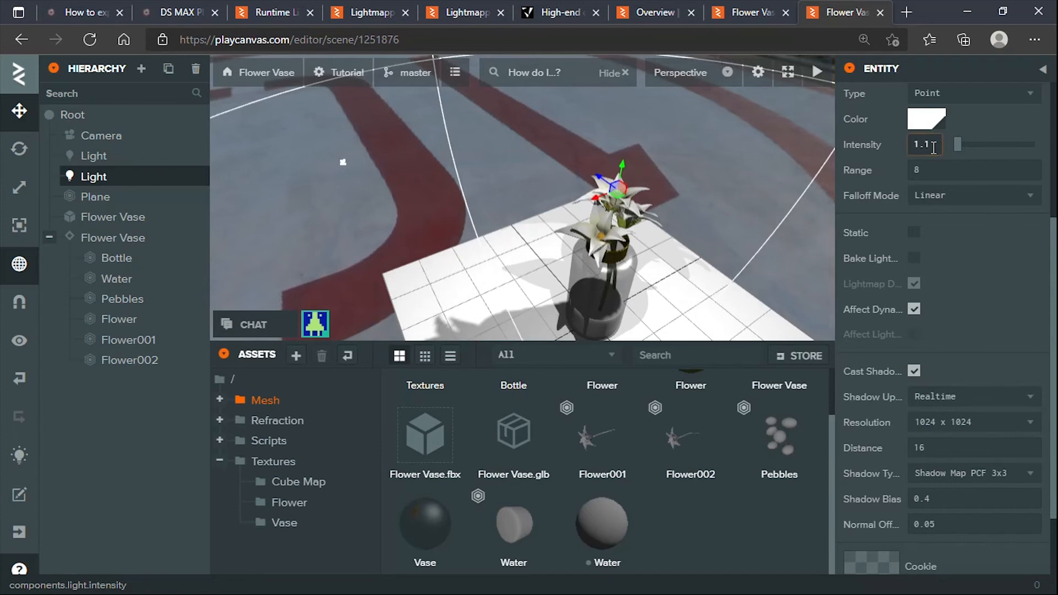
{"action": "scroll", "coordinate": [640, 170], "scroll_direction": "up", "scroll_amount": 3}
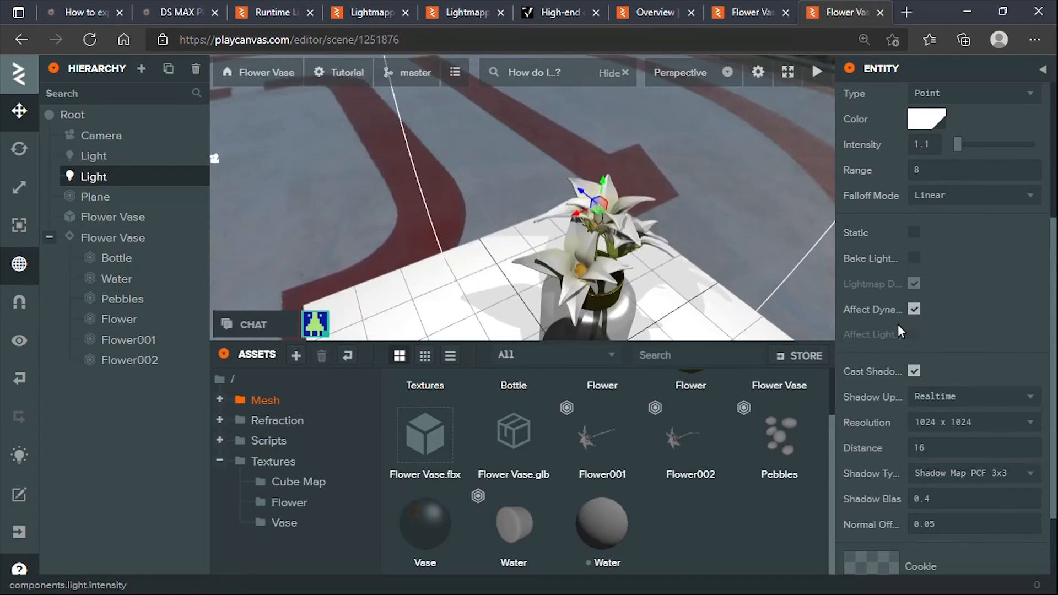
{"action": "left_click", "coordinate": [915, 374]}
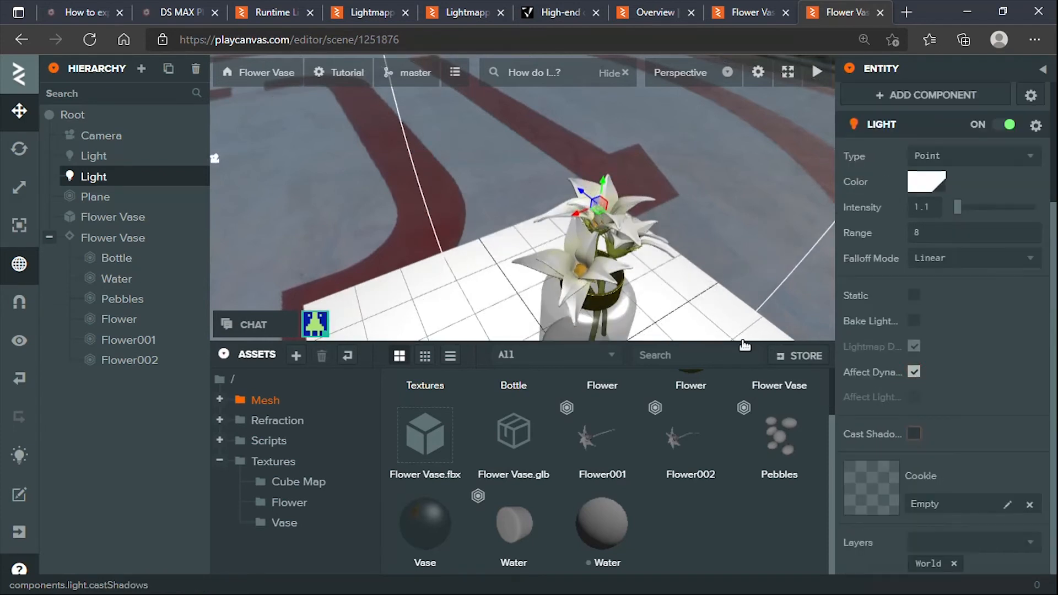
Step: Deselect the point light and examine the vase's lighting and the flowers' shadow from several angles
{"action": "scroll", "coordinate": [643, 253], "scroll_direction": "down", "scroll_amount": 3}
{"action": "left_click_drag", "start_coordinate": [642, 253], "coordinate": [553, 212]}
{"action": "left_click", "coordinate": [424, 266]}
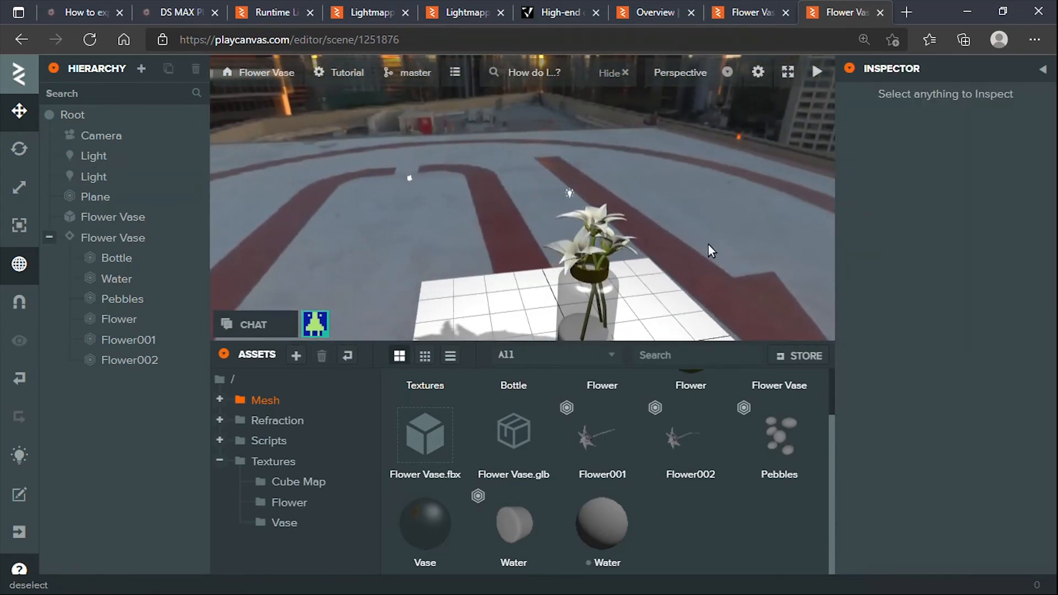
{"action": "scroll", "coordinate": [581, 200], "scroll_direction": "up", "scroll_amount": 3}
{"action": "scroll", "coordinate": [581, 200], "scroll_direction": "down", "scroll_amount": 1}
{"action": "left_click_drag", "start_coordinate": [625, 219], "coordinate": [498, 246]}
{"action": "scroll", "coordinate": [591, 247], "scroll_direction": "up", "scroll_amount": 3}
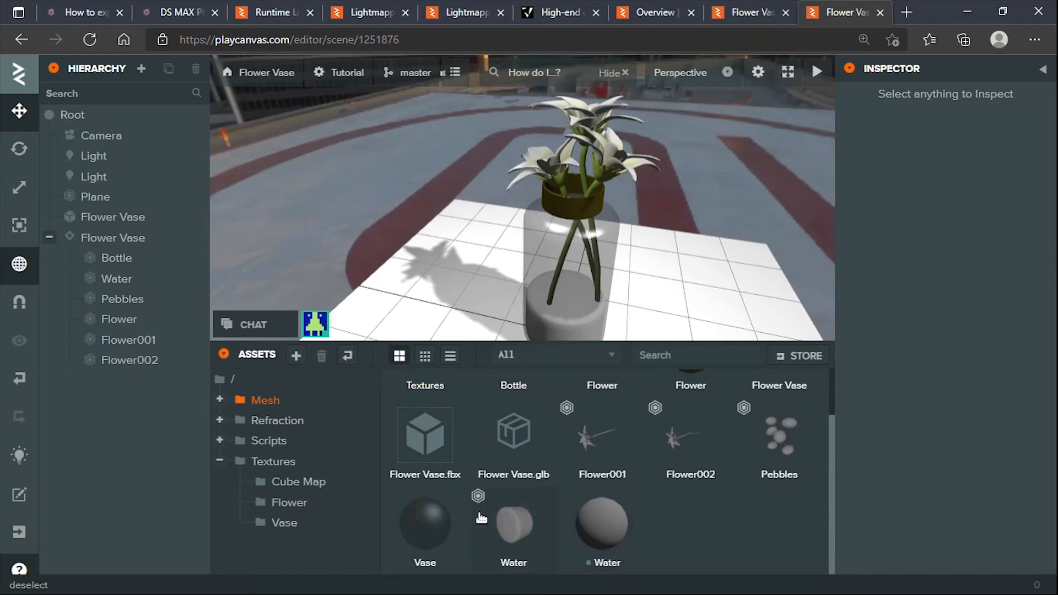
Step: Assign the yellow-and-grey color texture from the Vase textures folder as the Vase material's emissive map
{"action": "left_click", "coordinate": [444, 521]}
{"action": "scroll", "coordinate": [942, 466], "scroll_direction": "down", "scroll_amount": 6}
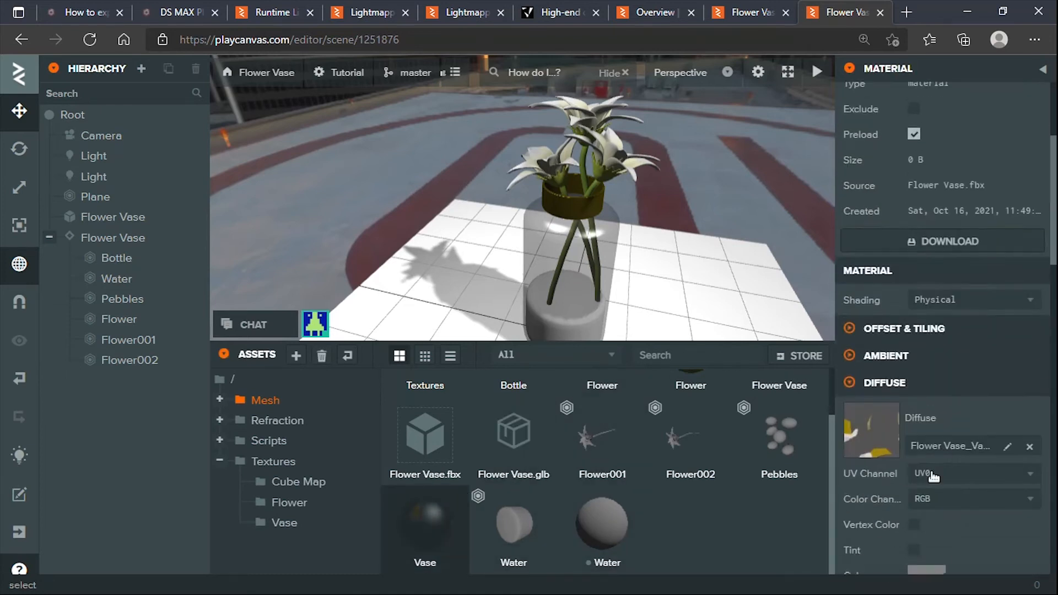
{"action": "left_click_drag", "start_coordinate": [513, 262], "coordinate": [667, 156]}
{"action": "scroll", "coordinate": [893, 396], "scroll_direction": "down", "scroll_amount": 8}
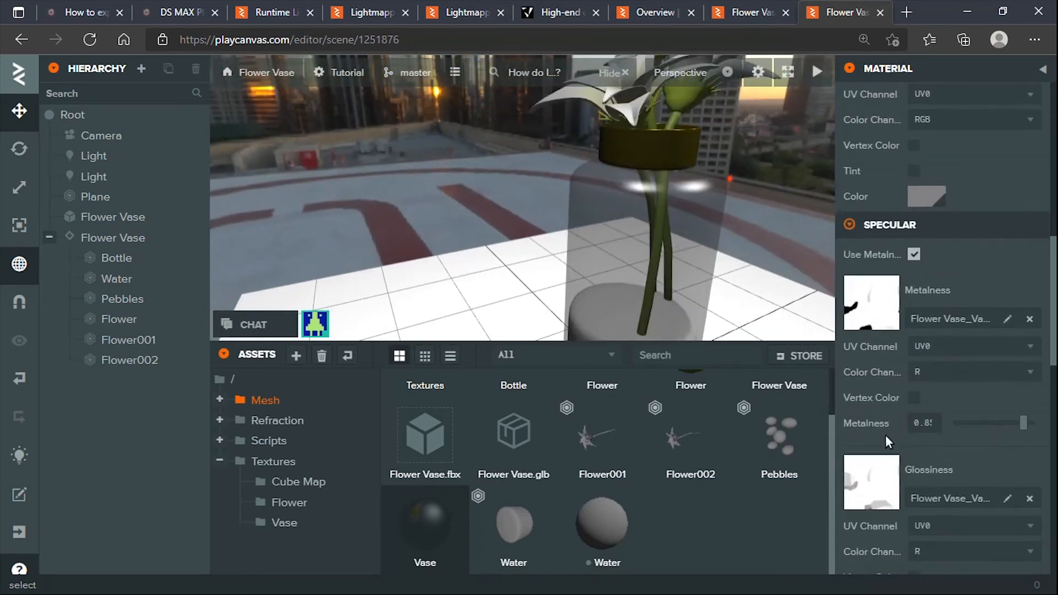
{"action": "left_click", "coordinate": [854, 413]}
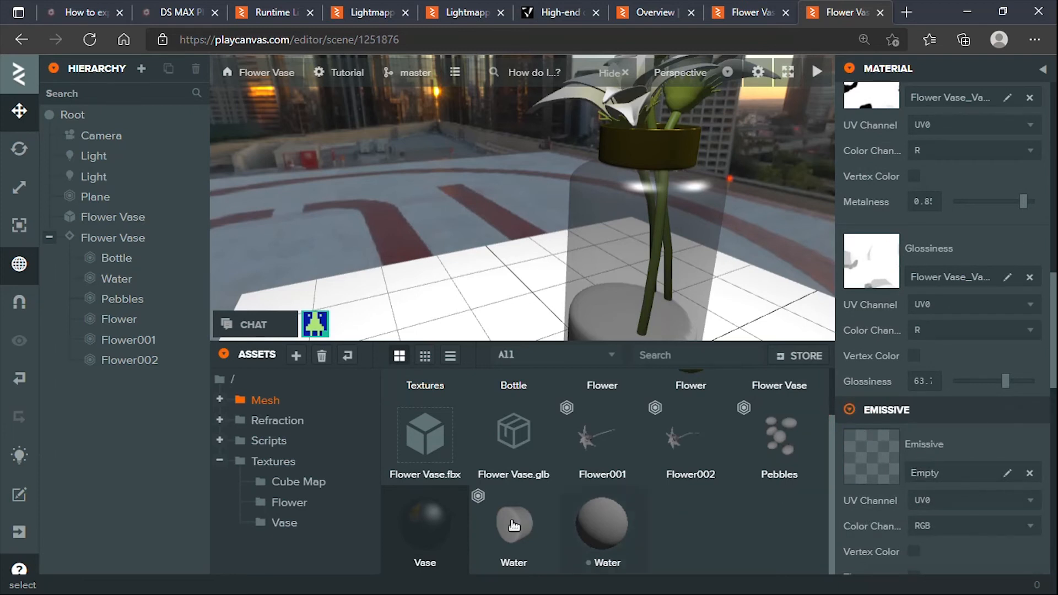
{"action": "scroll", "coordinate": [479, 503], "scroll_direction": "up", "scroll_amount": 2}
{"action": "left_click", "coordinate": [292, 521]}
{"action": "left_click_drag", "start_coordinate": [423, 417], "coordinate": [874, 449]}
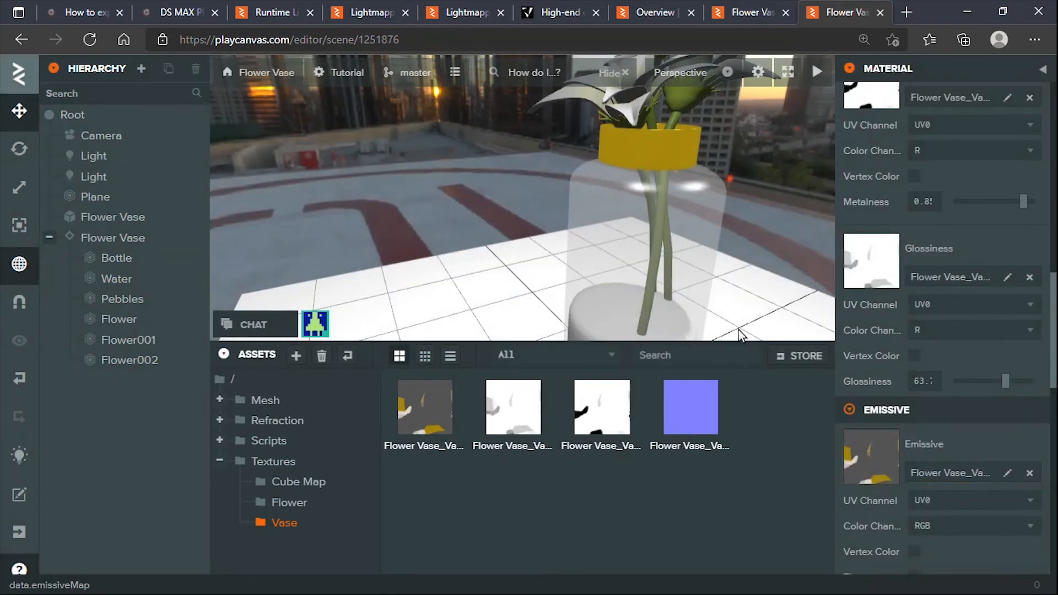
Step: Try emissive intensities of 0.1, 0.3 and 0.2 on the Vase material and settle on 0.15
{"action": "scroll", "coordinate": [1007, 346], "scroll_direction": "down", "scroll_amount": 4}
{"action": "left_click", "coordinate": [934, 405]}
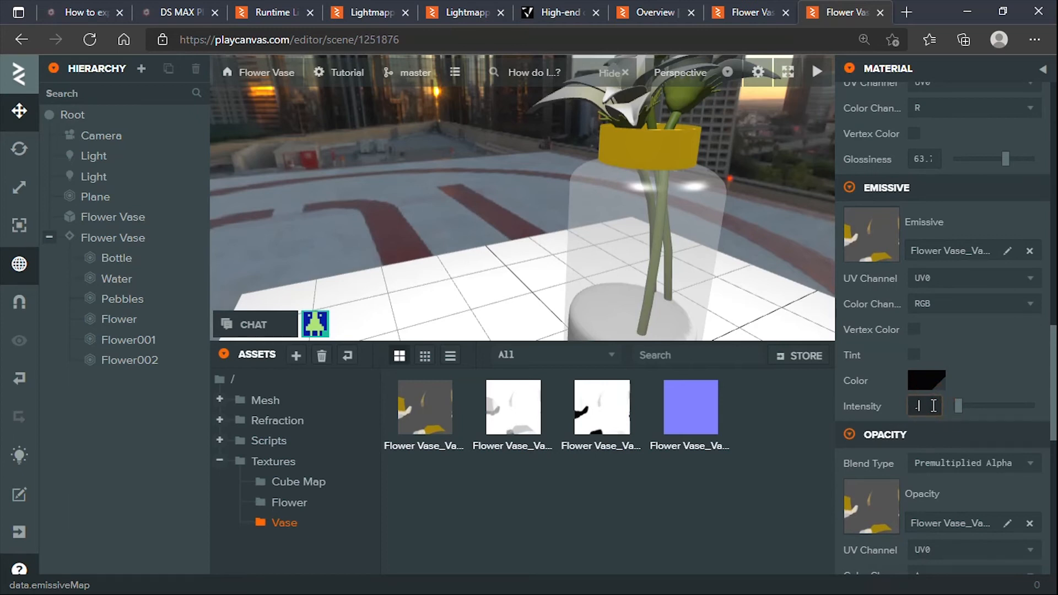
{"action": "type", "text": ".1"}
{"action": "key", "text": "Return"}
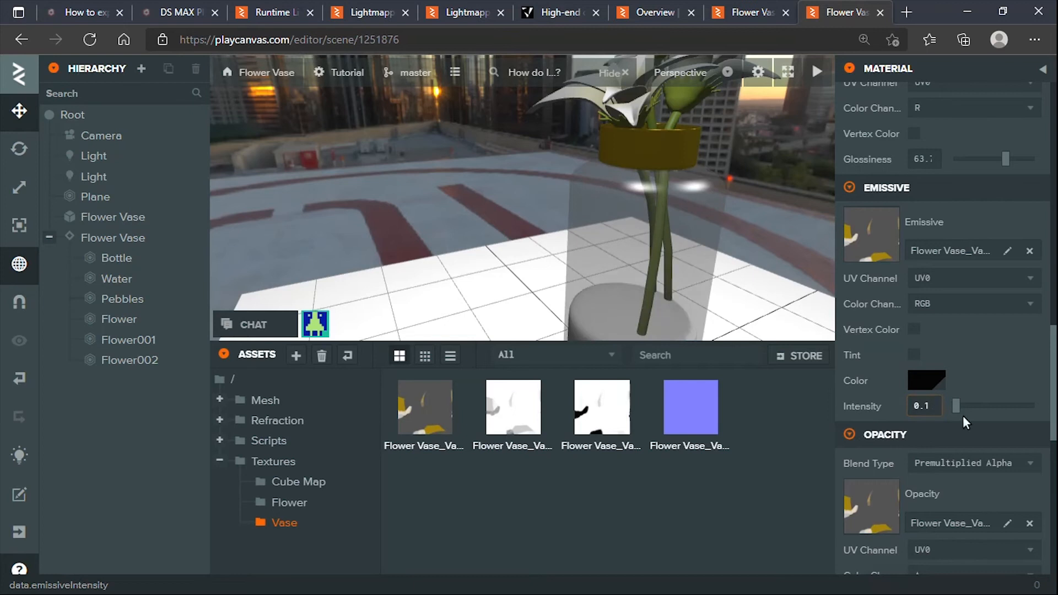
{"action": "left_click", "coordinate": [937, 398]}
{"action": "key", "text": "Return"}
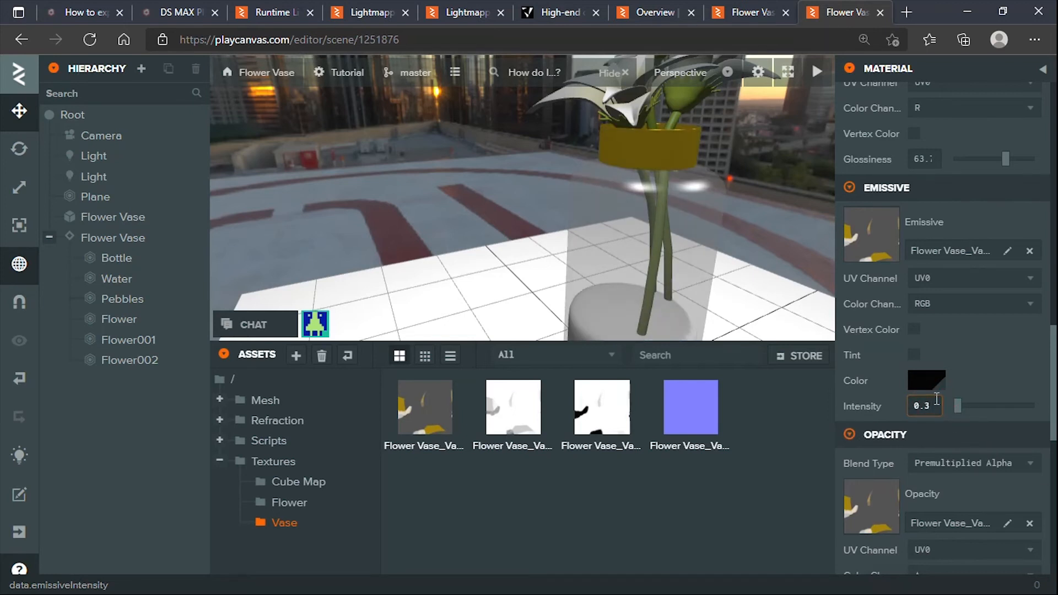
{"action": "left_click", "coordinate": [937, 399]}
{"action": "key", "text": "BackSpace"}
{"action": "type", "text": "2"}
{"action": "key", "text": "Return"}
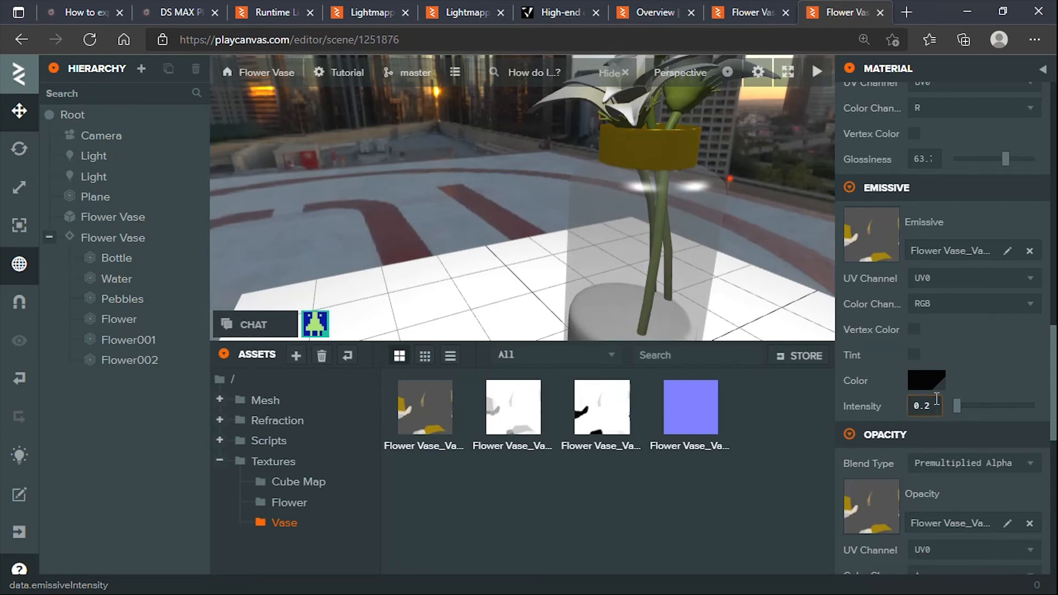
{"action": "left_click", "coordinate": [937, 398]}
{"action": "key", "text": "Return"}
Step: Raise the Vase material's metalness to 1
{"action": "scroll", "coordinate": [926, 364], "scroll_direction": "up", "scroll_amount": 5}
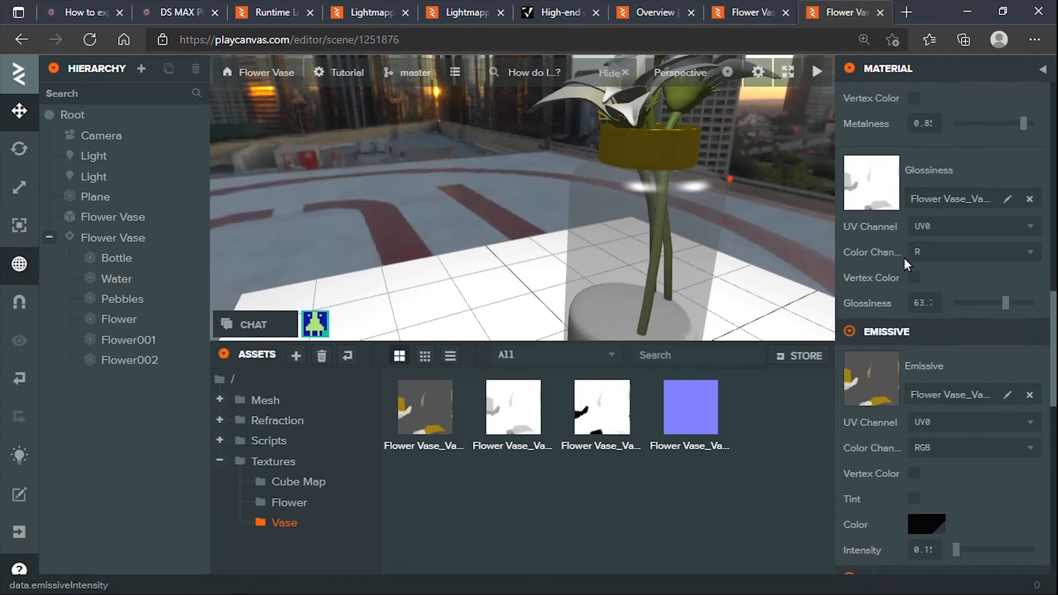
{"action": "scroll", "coordinate": [998, 231], "scroll_direction": "up", "scroll_amount": 5}
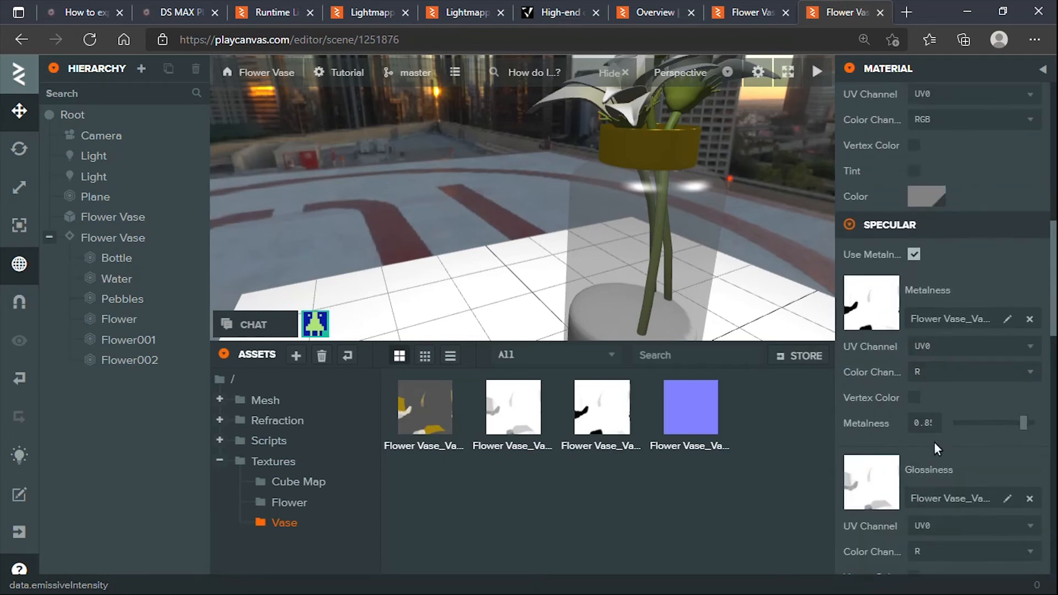
{"action": "scroll", "coordinate": [950, 356], "scroll_direction": "down", "scroll_amount": 3}
{"action": "left_click_drag", "start_coordinate": [1024, 423], "coordinate": [1047, 434]}
Step: Lower the Vase material's glossiness to about 40 and try a value of 0.5
{"action": "scroll", "coordinate": [1011, 465], "scroll_direction": "down", "scroll_amount": 3}
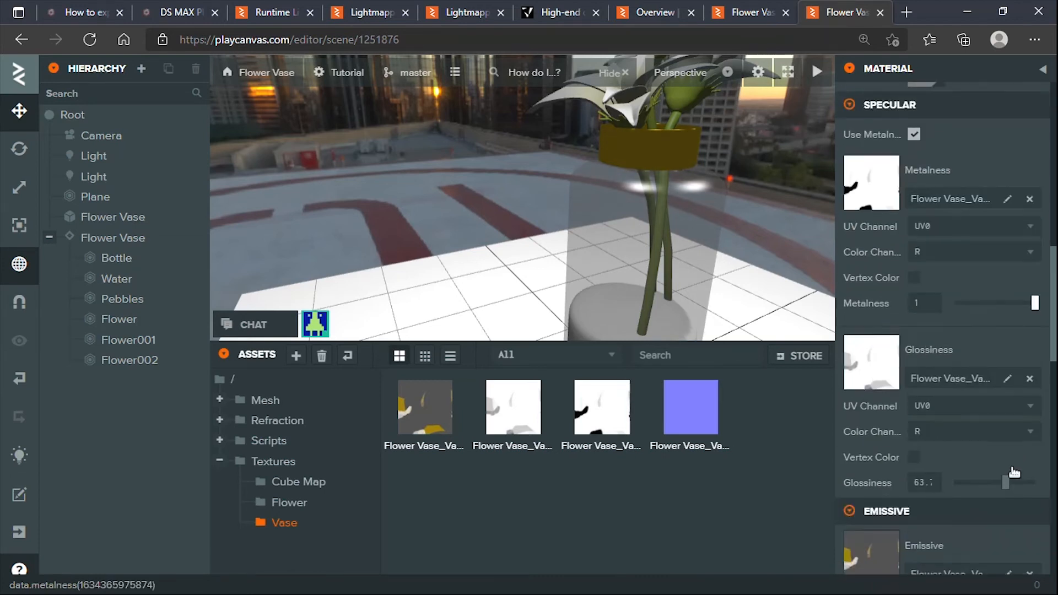
{"action": "mouse_move", "coordinate": [1000, 458]}
{"action": "left_mouse_down"}
{"action": "mouse_move", "coordinate": [1046, 464]}
{"action": "mouse_move", "coordinate": [990, 455]}
{"action": "left_mouse_up"}
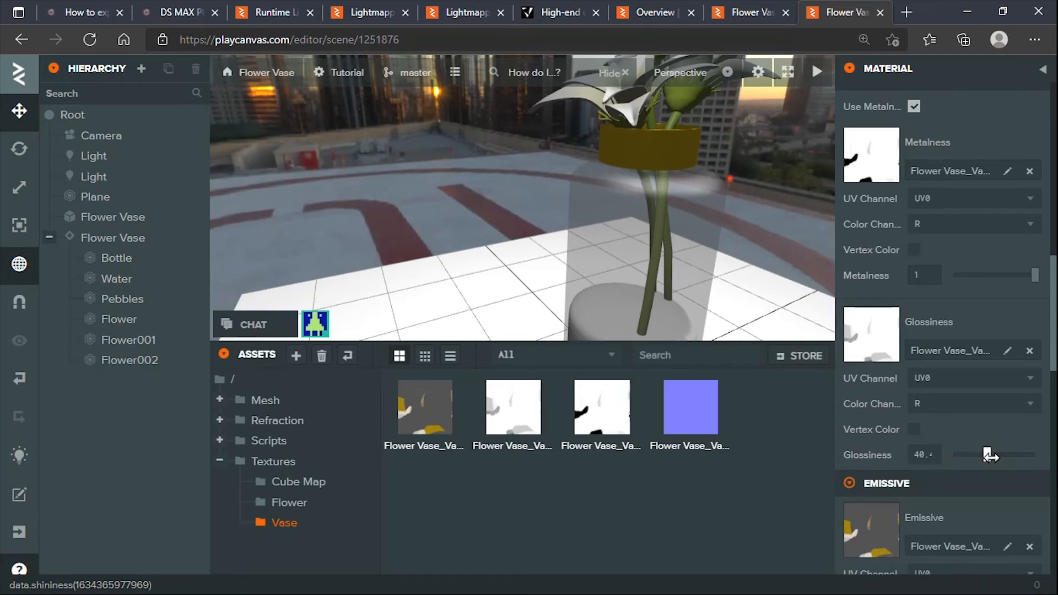
{"action": "left_click", "coordinate": [923, 456]}
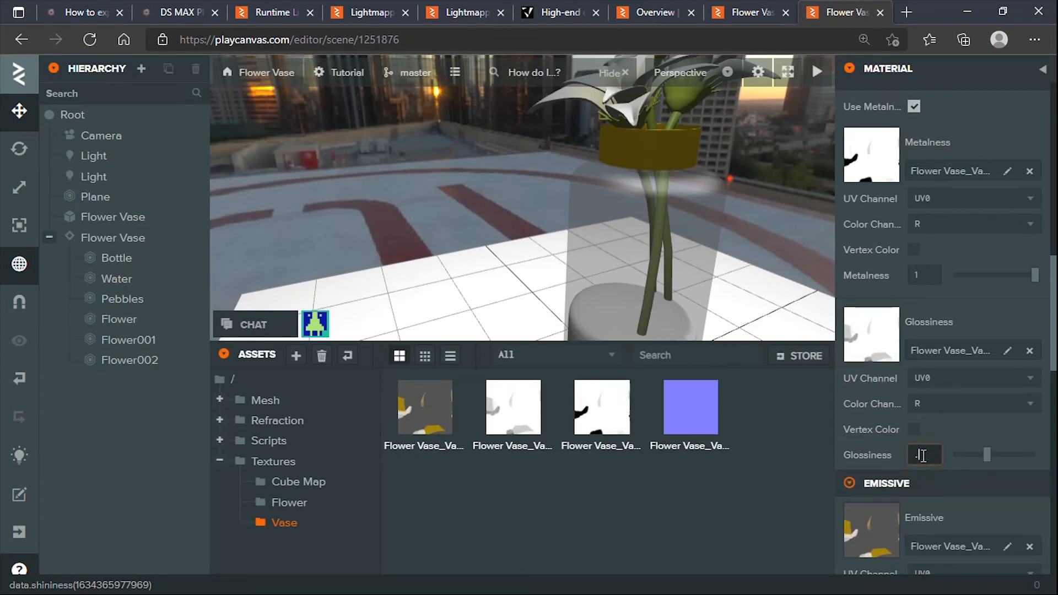
{"action": "key", "text": "Return"}
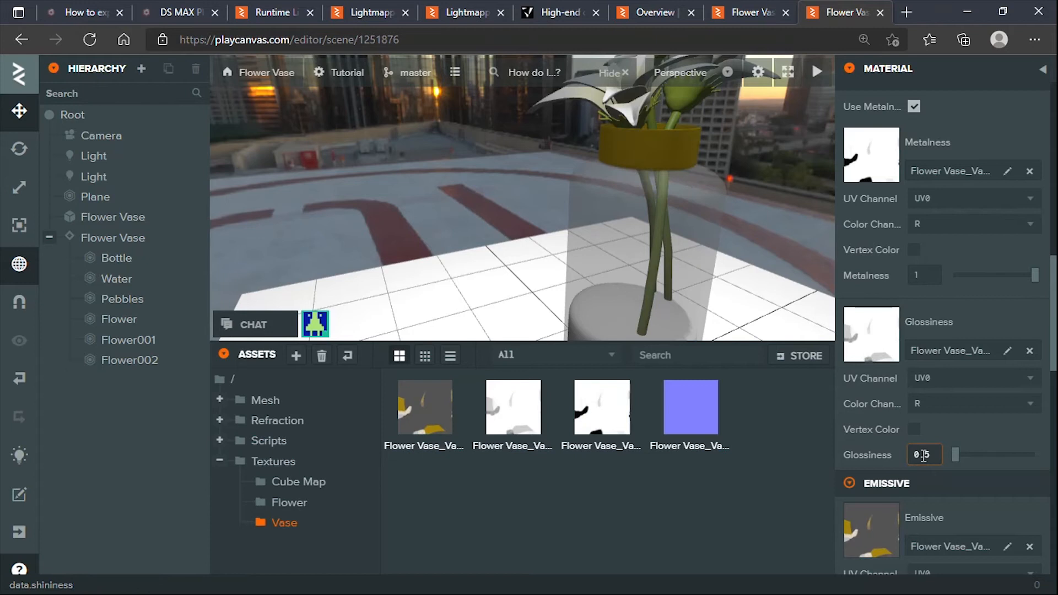
Step: Check the bottle from a distance and up close, and set the Vase material's glossiness to 50
{"action": "scroll", "coordinate": [637, 131], "scroll_direction": "down", "scroll_amount": 3}
{"action": "left_click_drag", "start_coordinate": [672, 133], "coordinate": [655, 167]}
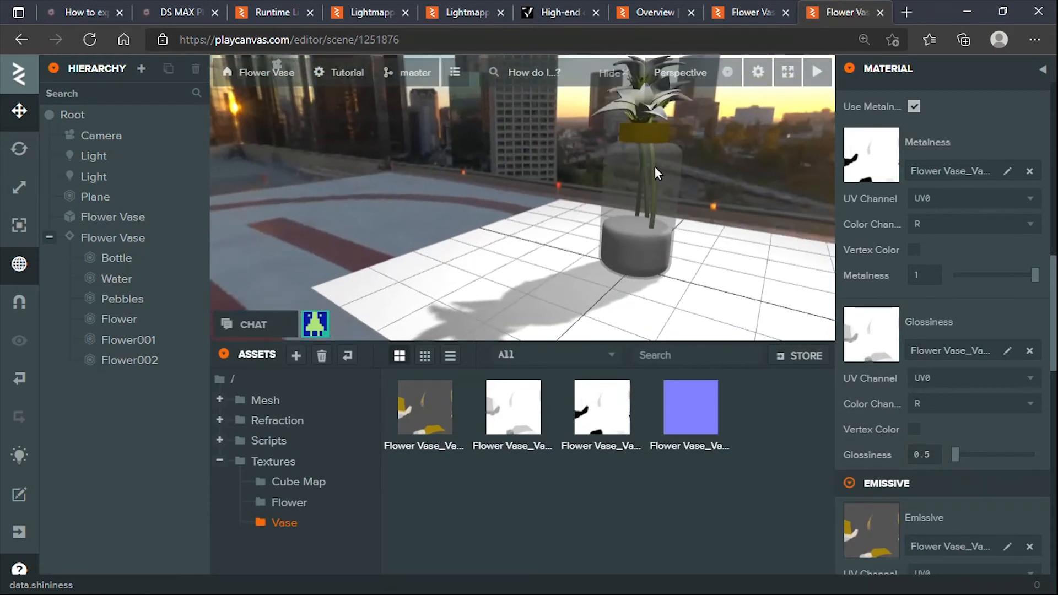
{"action": "scroll", "coordinate": [665, 138], "scroll_direction": "down", "scroll_amount": 5}
{"action": "scroll", "coordinate": [666, 138], "scroll_direction": "up", "scroll_amount": 8}
{"action": "scroll", "coordinate": [806, 340], "scroll_direction": "down", "scroll_amount": 2}
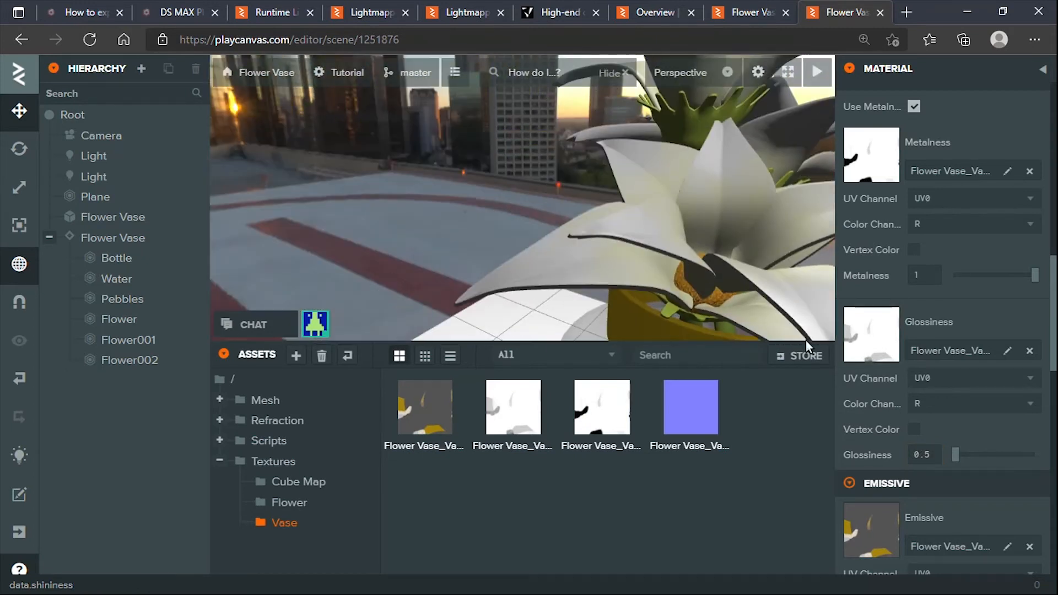
{"action": "left_click", "coordinate": [919, 455]}
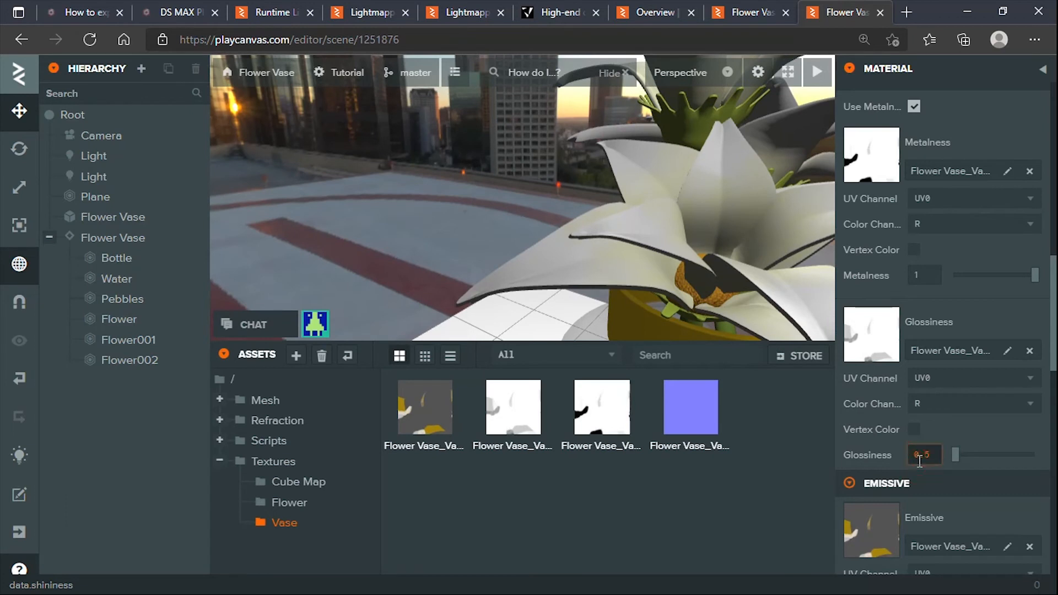
{"action": "key", "text": "Return"}
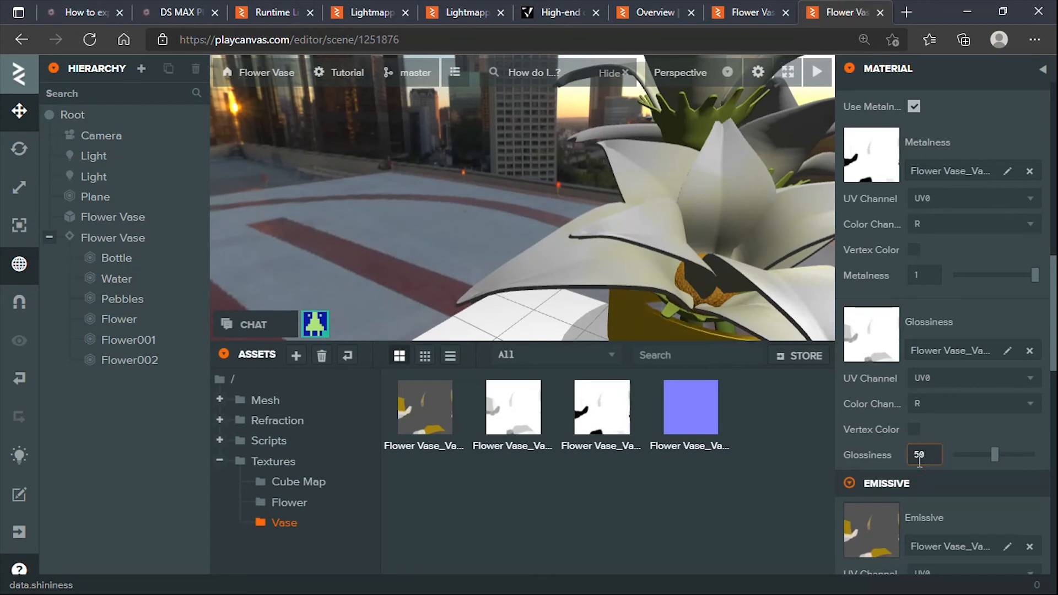
Step: Examine the bottle's golden neck ring and glass from several angles and distances with metalness kept at 1
{"action": "scroll", "coordinate": [471, 125], "scroll_direction": "down", "scroll_amount": 5}
{"action": "scroll", "coordinate": [529, 190], "scroll_direction": "up", "scroll_amount": 3}
{"action": "left_click_drag", "start_coordinate": [546, 194], "coordinate": [613, 197]}
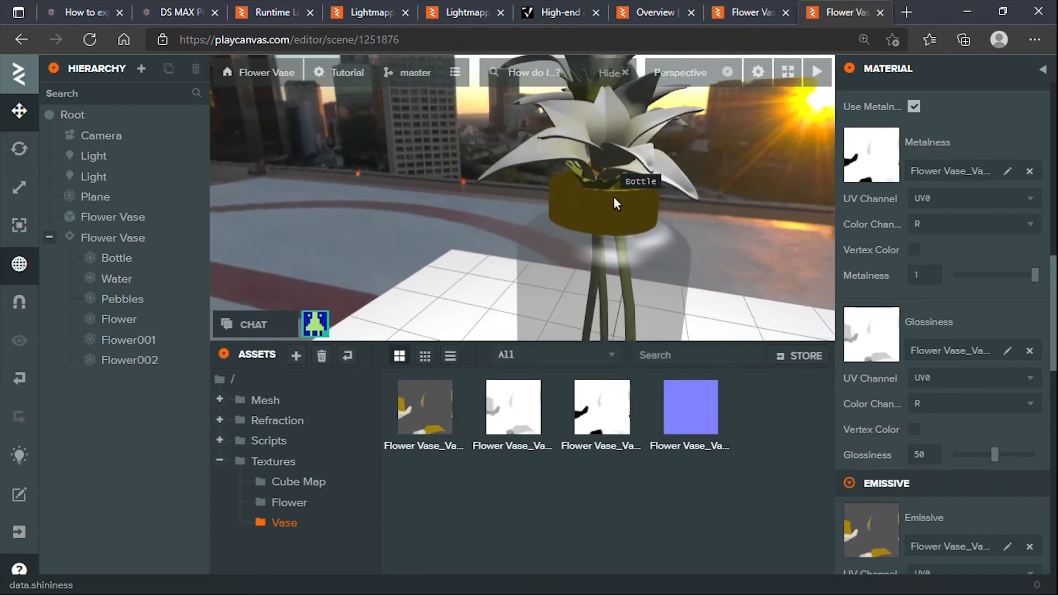
{"action": "scroll", "coordinate": [614, 197], "scroll_direction": "up", "scroll_amount": 4}
{"action": "mouse_move", "coordinate": [1040, 274]}
{"action": "left_mouse_down"}
{"action": "mouse_move", "coordinate": [1011, 274]}
{"action": "mouse_move", "coordinate": [1049, 275]}
{"action": "left_mouse_up"}
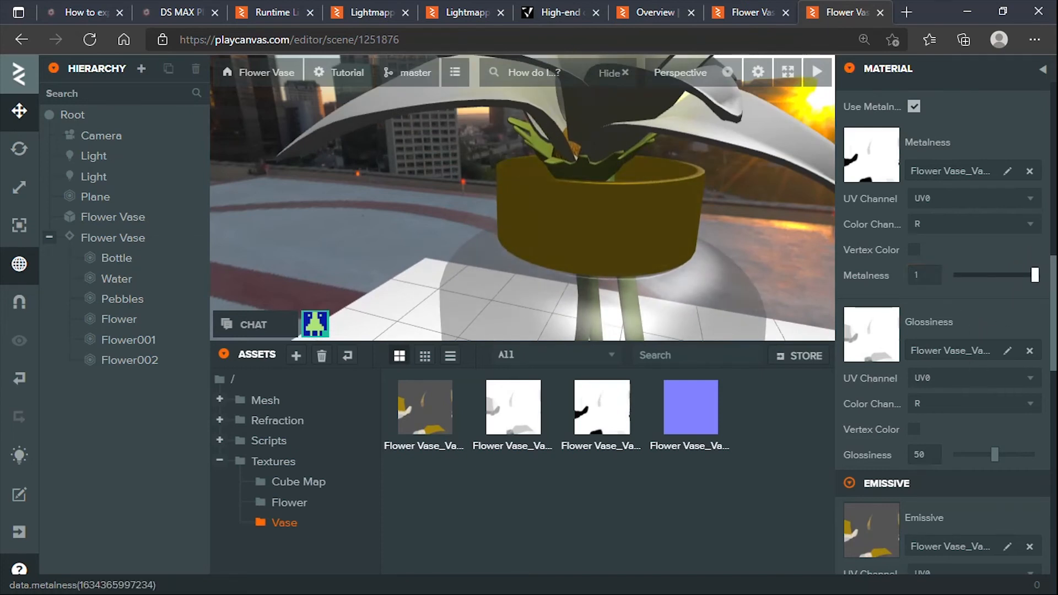
{"action": "scroll", "coordinate": [733, 262], "scroll_direction": "down", "scroll_amount": 5}
{"action": "left_click_drag", "start_coordinate": [734, 261], "coordinate": [567, 223]}
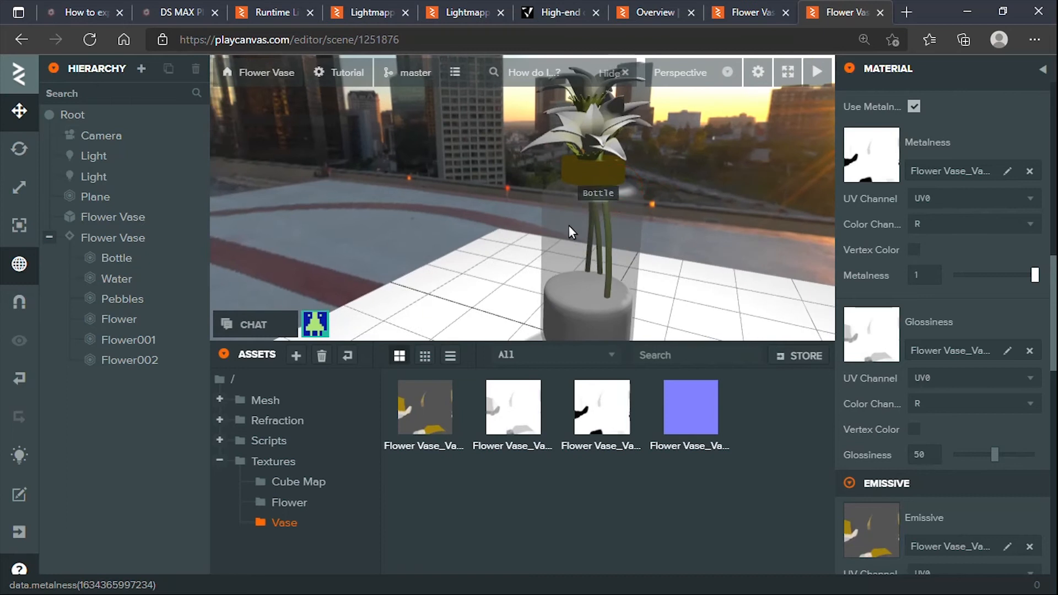
{"action": "scroll", "coordinate": [576, 223], "scroll_direction": "up", "scroll_amount": 5}
{"action": "scroll", "coordinate": [694, 194], "scroll_direction": "down", "scroll_amount": 4}
{"action": "left_click_drag", "start_coordinate": [694, 194], "coordinate": [699, 207]}
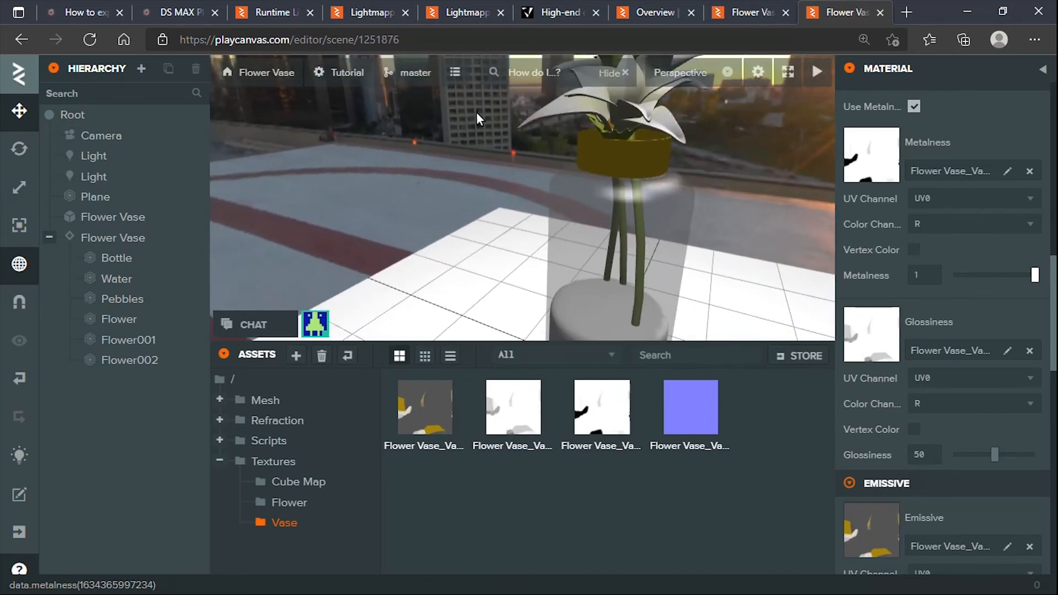
{"action": "left_click_drag", "start_coordinate": [660, 139], "coordinate": [721, 130]}
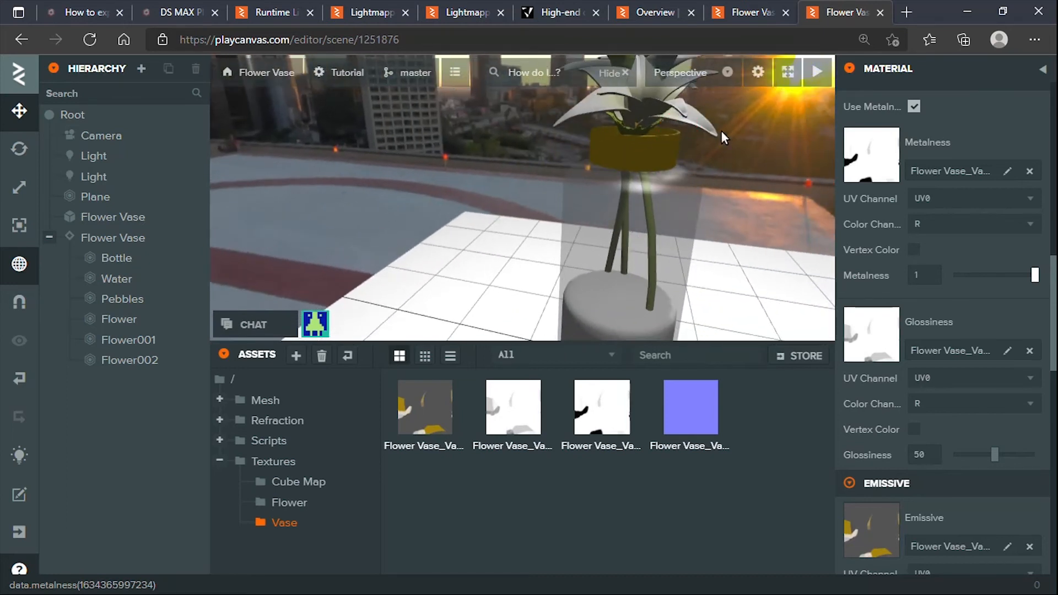
{"action": "scroll", "coordinate": [663, 148], "scroll_direction": "up", "scroll_amount": 3}
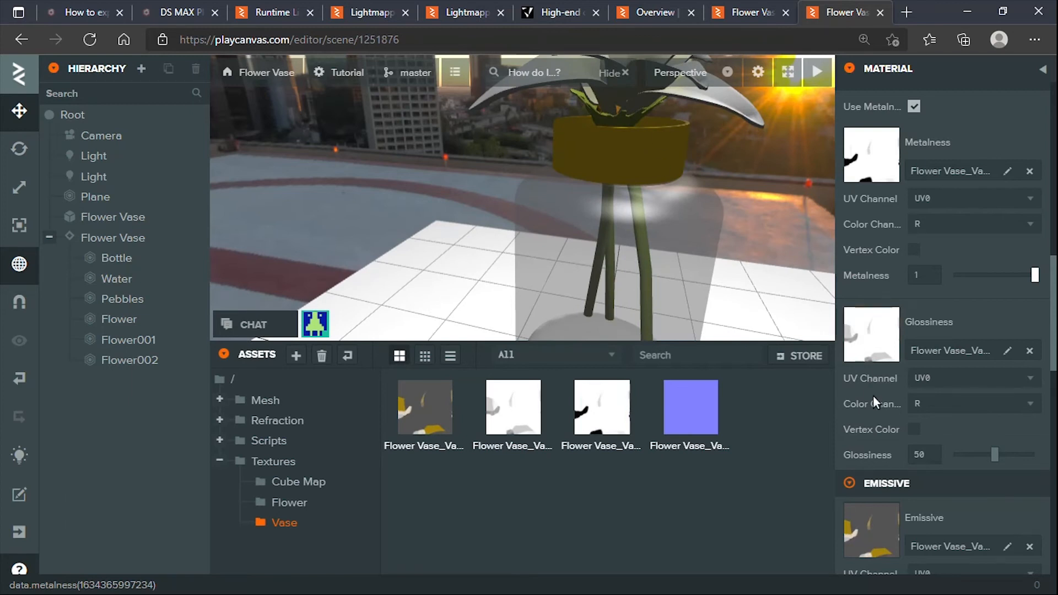
Step: Try a small adjustment of the Vase material's emissive intensity and undo it
{"action": "scroll", "coordinate": [982, 458], "scroll_direction": "down", "scroll_amount": 4}
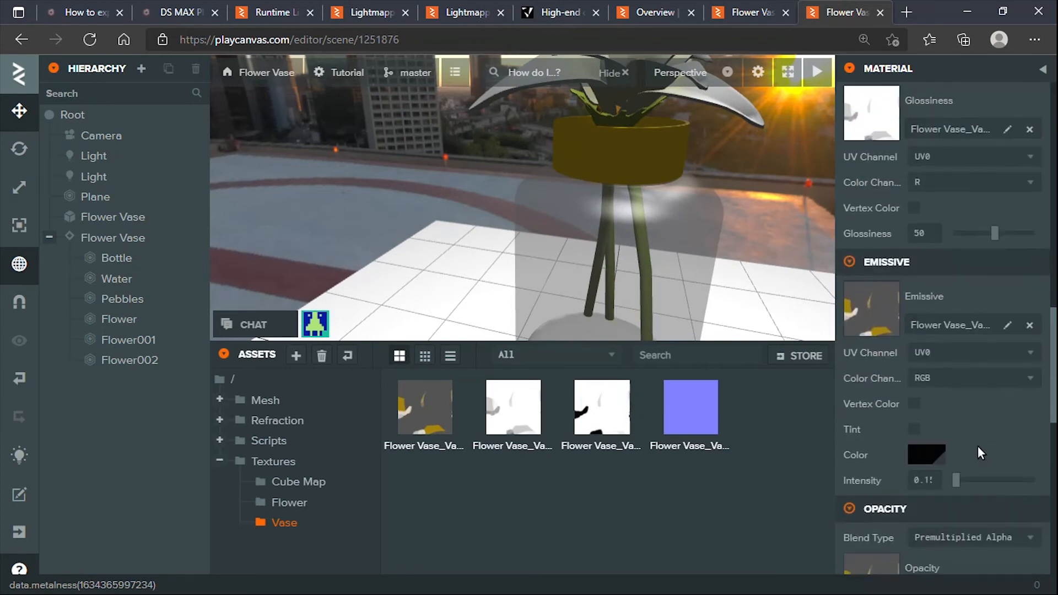
{"action": "left_click_drag", "start_coordinate": [957, 482], "coordinate": [958, 481]}
{"action": "key", "text": "ctrl+z"}
Step: Turn off gamma and tonemapping for the Vase material
{"action": "scroll", "coordinate": [904, 469], "scroll_direction": "down", "scroll_amount": 4}
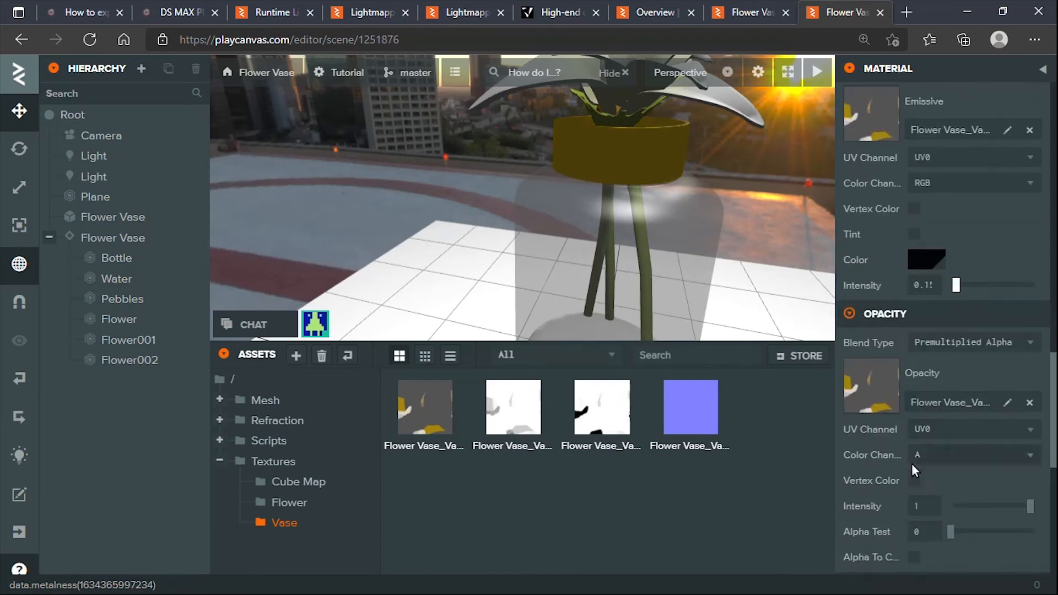
{"action": "scroll", "coordinate": [889, 456], "scroll_direction": "down", "scroll_amount": 7}
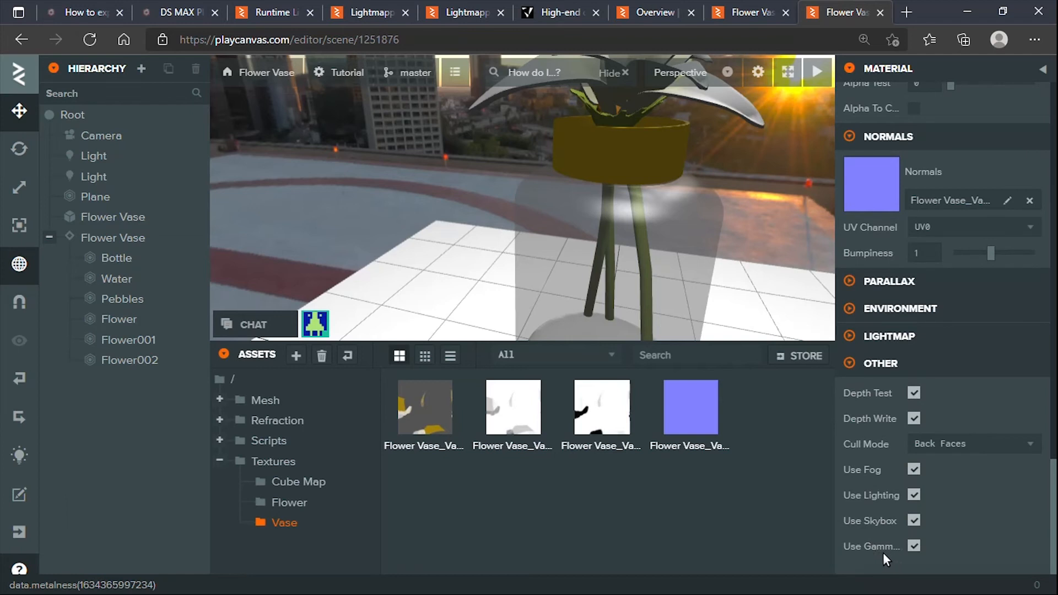
{"action": "left_click", "coordinate": [914, 547]}
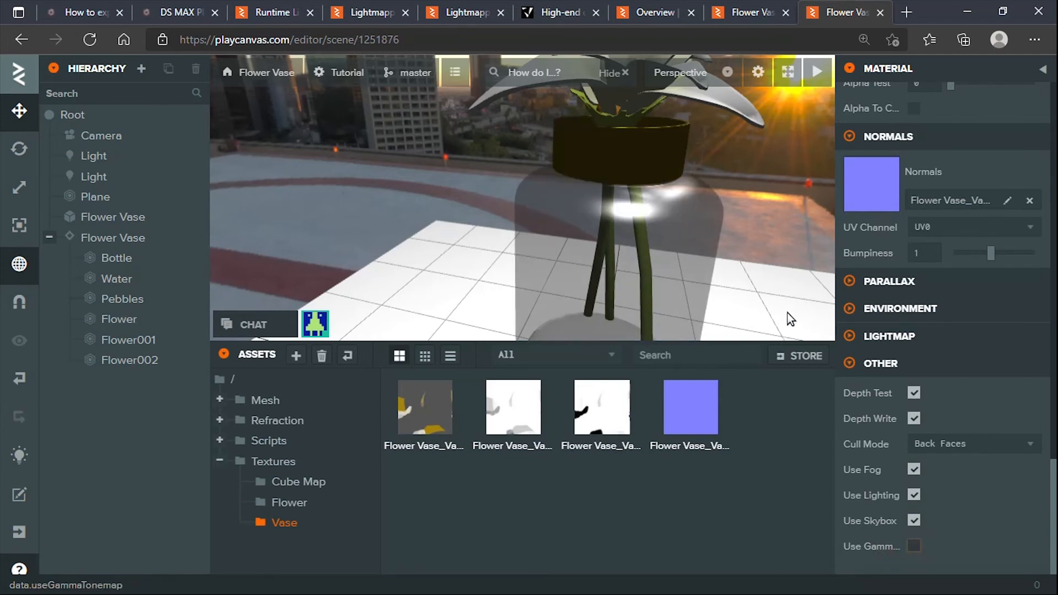
Step: Try an emissive intensity of 0.9 on the Vase material
{"action": "scroll", "coordinate": [898, 246], "scroll_direction": "up", "scroll_amount": 5}
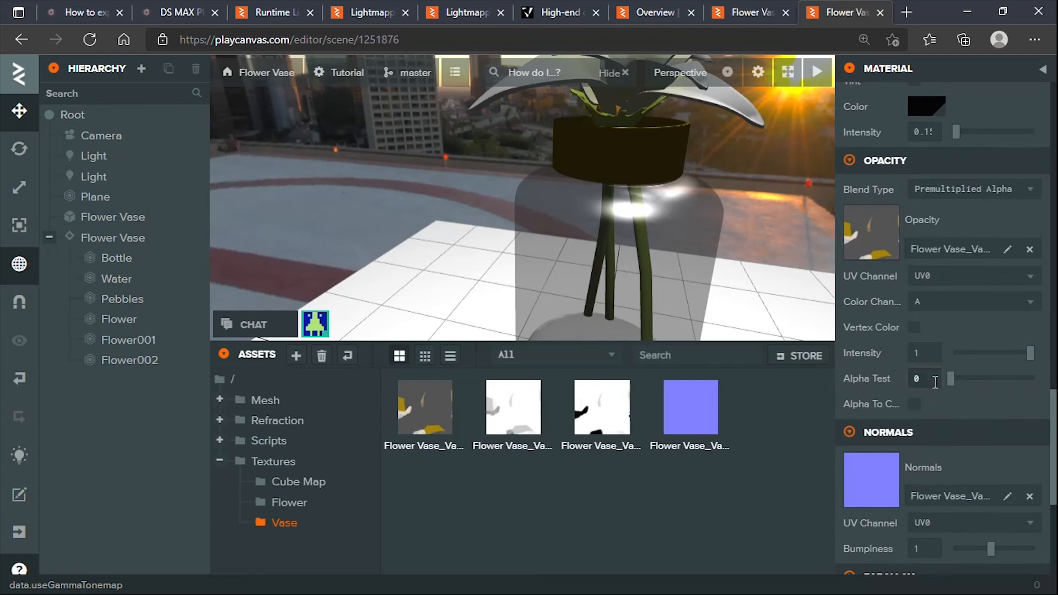
{"action": "scroll", "coordinate": [955, 428], "scroll_direction": "down", "scroll_amount": 4}
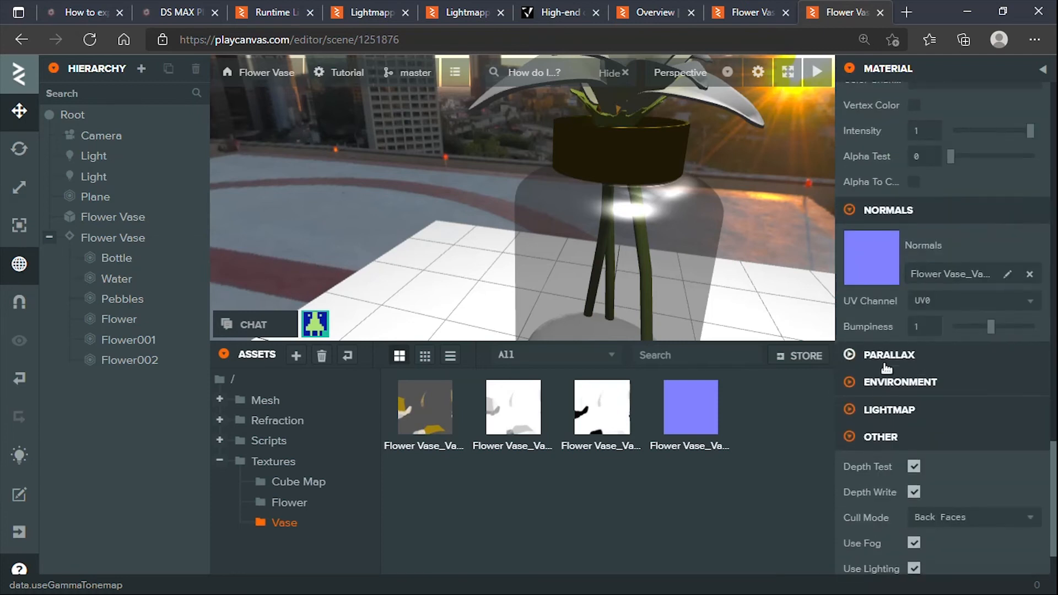
{"action": "scroll", "coordinate": [904, 250], "scroll_direction": "up", "scroll_amount": 5}
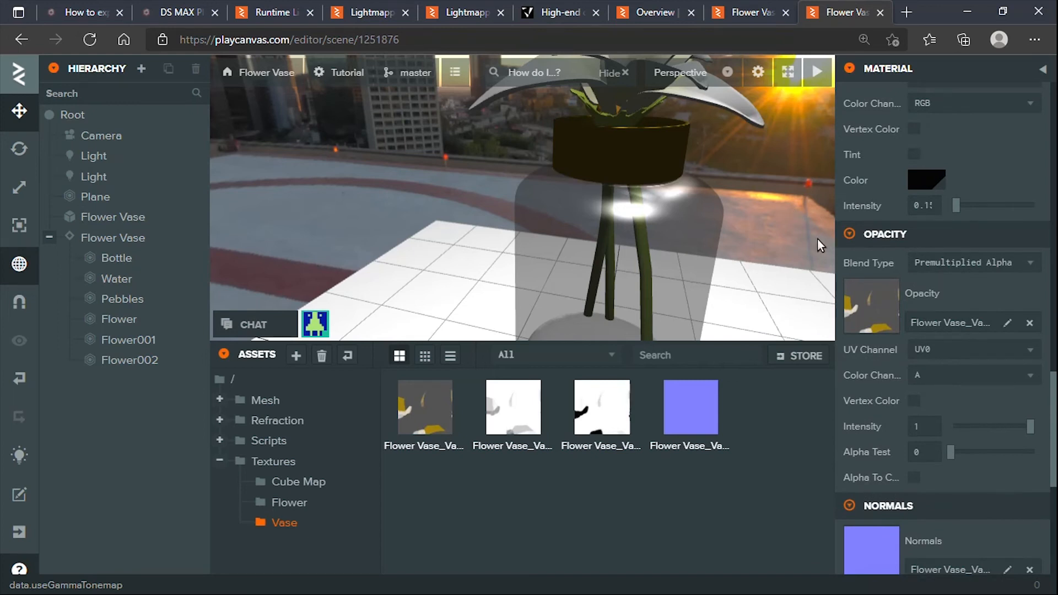
{"action": "scroll", "coordinate": [860, 239], "scroll_direction": "up", "scroll_amount": 1}
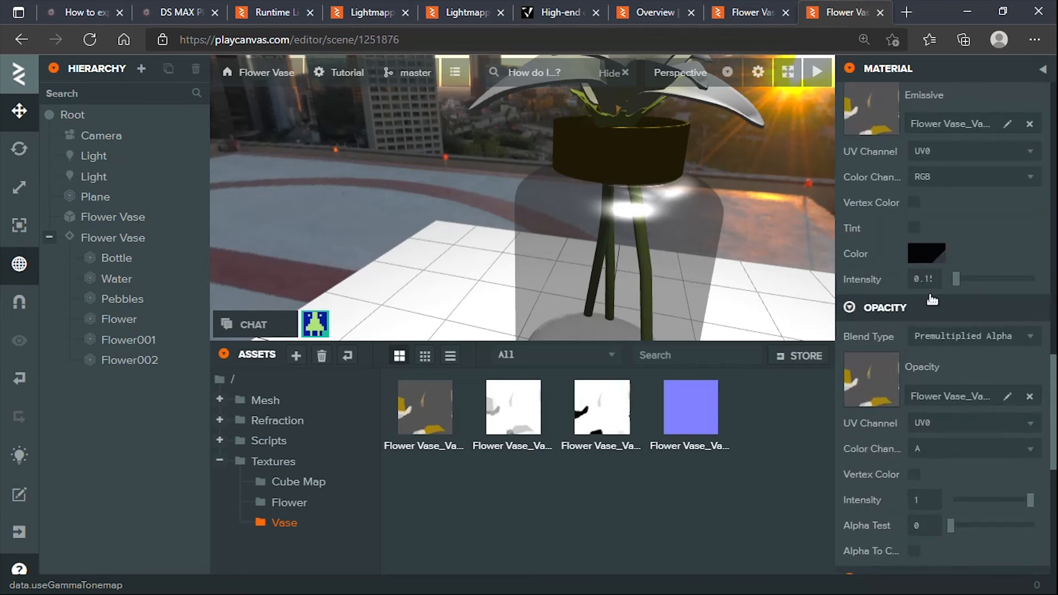
{"action": "left_click_drag", "start_coordinate": [955, 278], "coordinate": [959, 279]}
{"action": "left_click", "coordinate": [922, 282]}
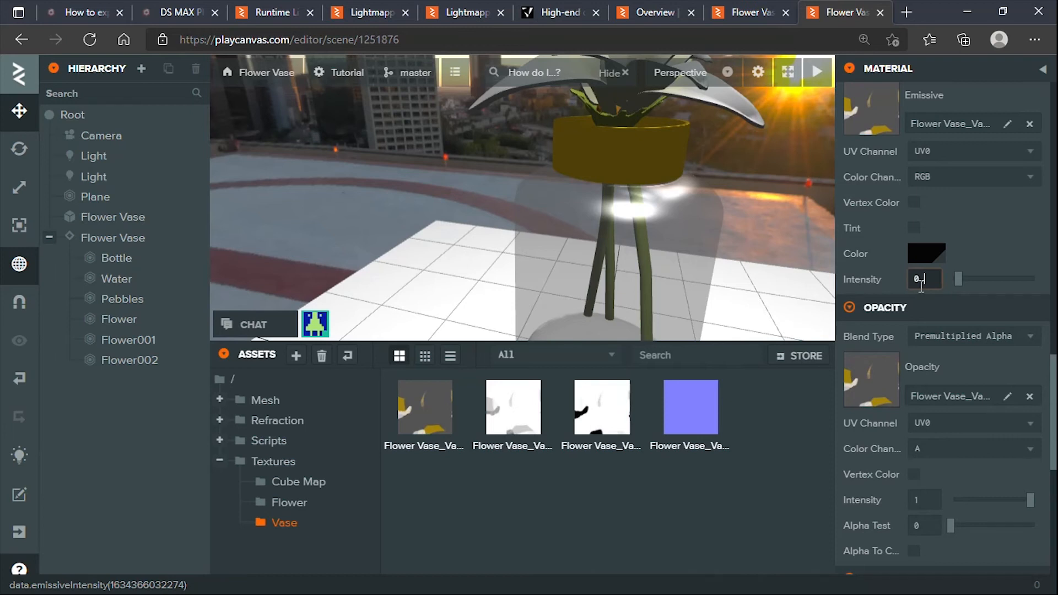
{"action": "key", "text": "Return"}
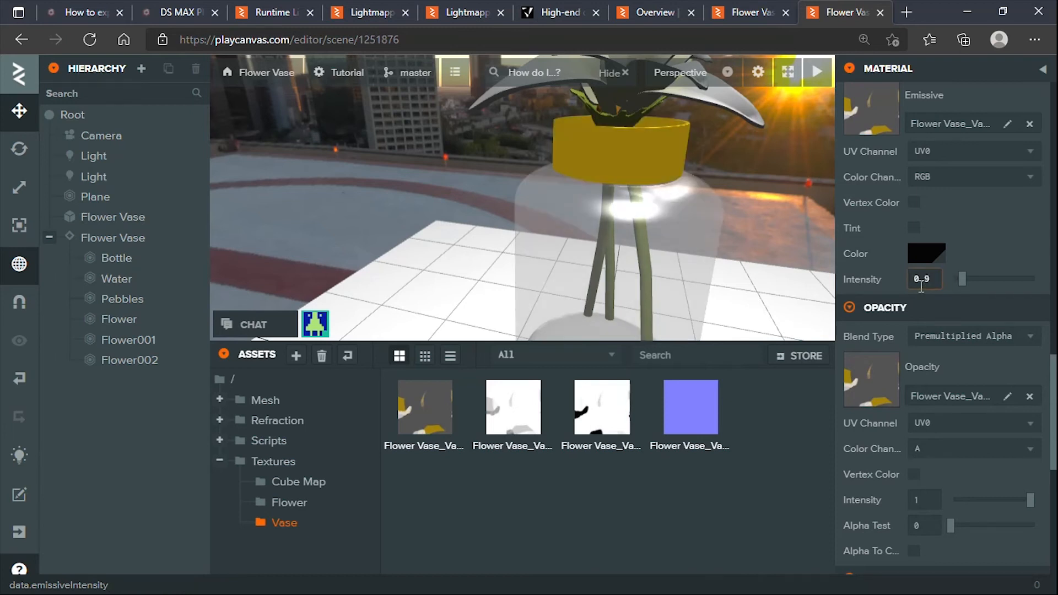
Step: Set the Vase material's emissive intensity to 0.4 and check the bottle from above
{"action": "key", "text": "BackSpace"}
{"action": "type", "text": "9"}
{"action": "type", "text": "3"}
{"action": "left_click", "coordinate": [932, 280]}
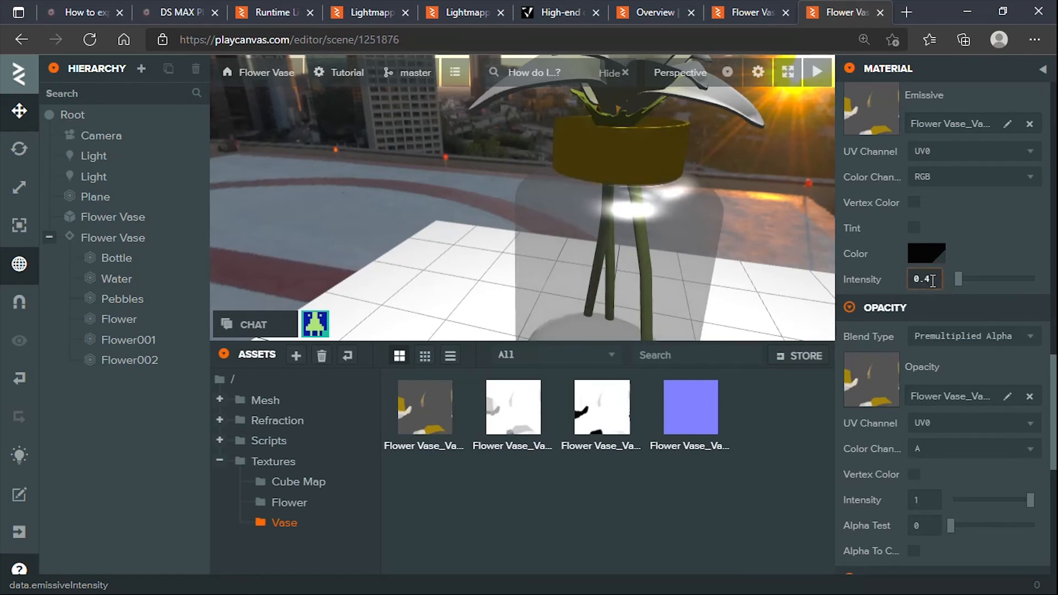
{"action": "left_click", "coordinate": [931, 280]}
{"action": "left_click", "coordinate": [789, 242]}
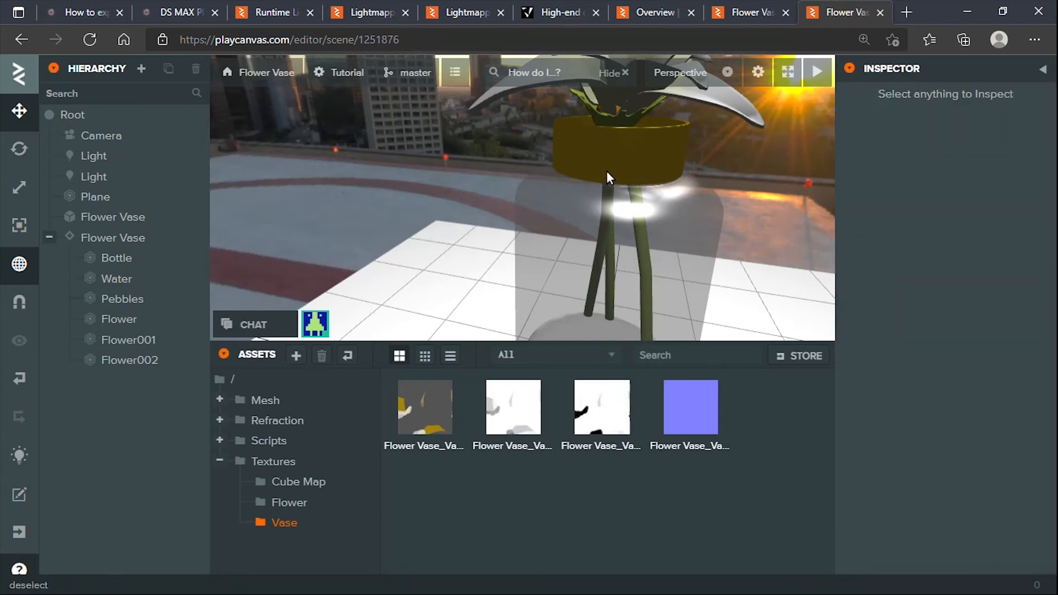
{"action": "left_click", "coordinate": [607, 171]}
{"action": "left_click_drag", "start_coordinate": [606, 167], "coordinate": [482, 170]}
{"action": "left_click", "coordinate": [646, 181]}
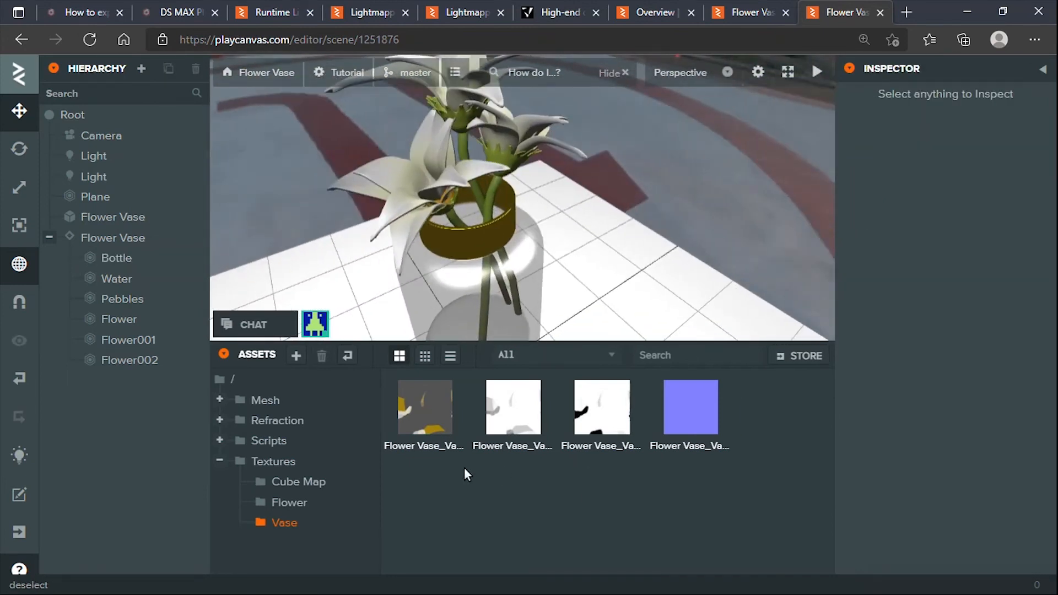
Step: Assign the flower colour texture from the Flower textures folder as the Flower material's emissive map
{"action": "left_click", "coordinate": [282, 408]}
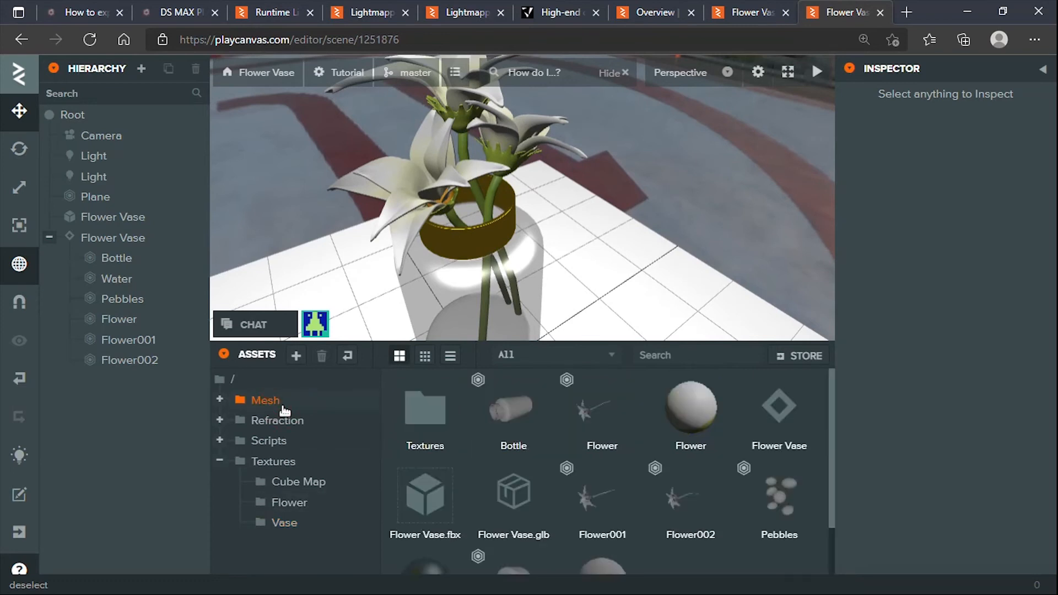
{"action": "left_click", "coordinate": [689, 411]}
{"action": "scroll", "coordinate": [987, 352], "scroll_direction": "down", "scroll_amount": 8}
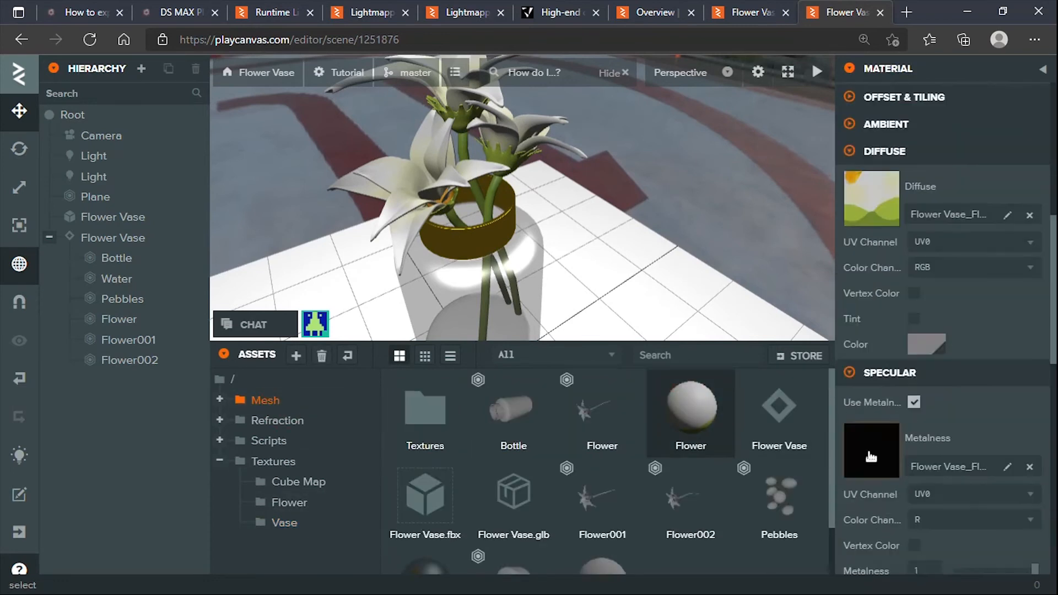
{"action": "scroll", "coordinate": [871, 457], "scroll_direction": "down", "scroll_amount": 5}
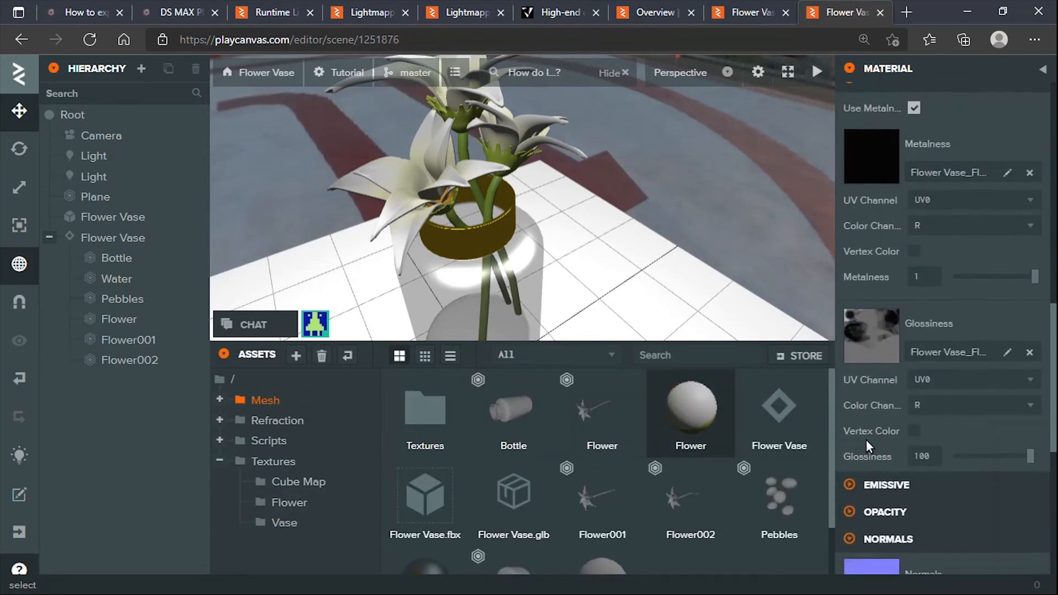
{"action": "left_click", "coordinate": [870, 483]}
{"action": "scroll", "coordinate": [551, 497], "scroll_direction": "down", "scroll_amount": 1}
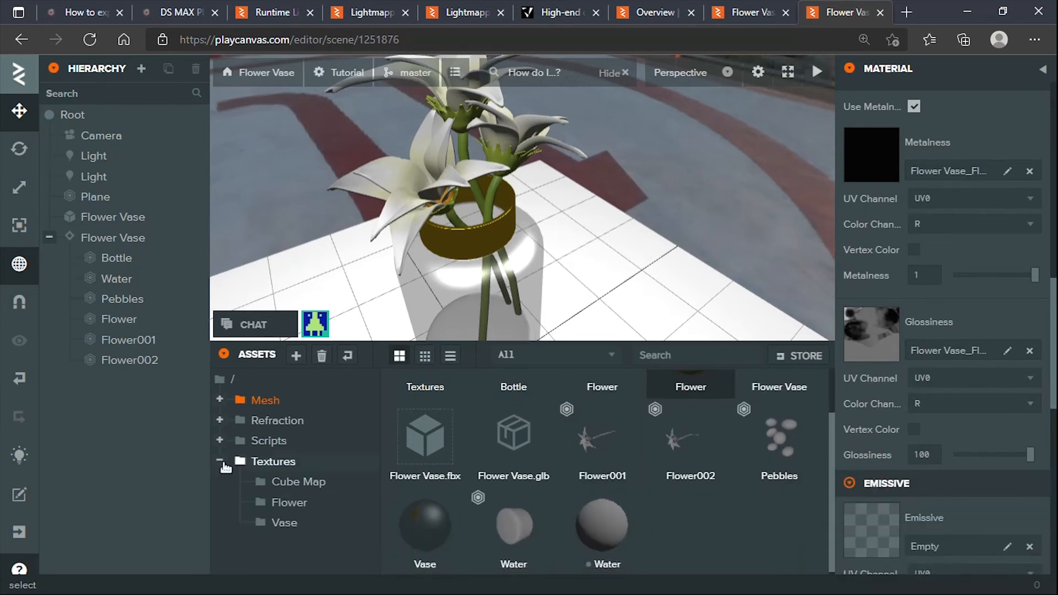
{"action": "left_click", "coordinate": [289, 503]}
{"action": "left_click_drag", "start_coordinate": [412, 416], "coordinate": [888, 540]}
Step: Try emissive intensities of 0.3 and 0.2 on the Flower material
{"action": "scroll", "coordinate": [964, 462], "scroll_direction": "down", "scroll_amount": 4}
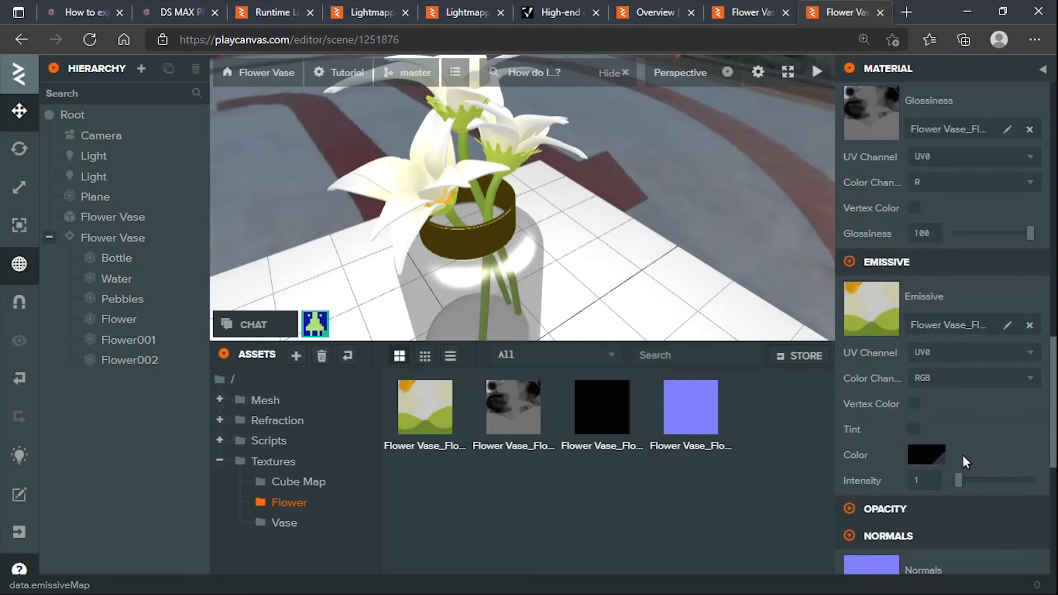
{"action": "left_click", "coordinate": [932, 481]}
{"action": "type", "text": ".3"}
{"action": "key", "text": "Return"}
{"action": "left_click_drag", "start_coordinate": [694, 281], "coordinate": [843, 304]}
{"action": "left_click", "coordinate": [931, 480]}
{"action": "key", "text": "Return"}
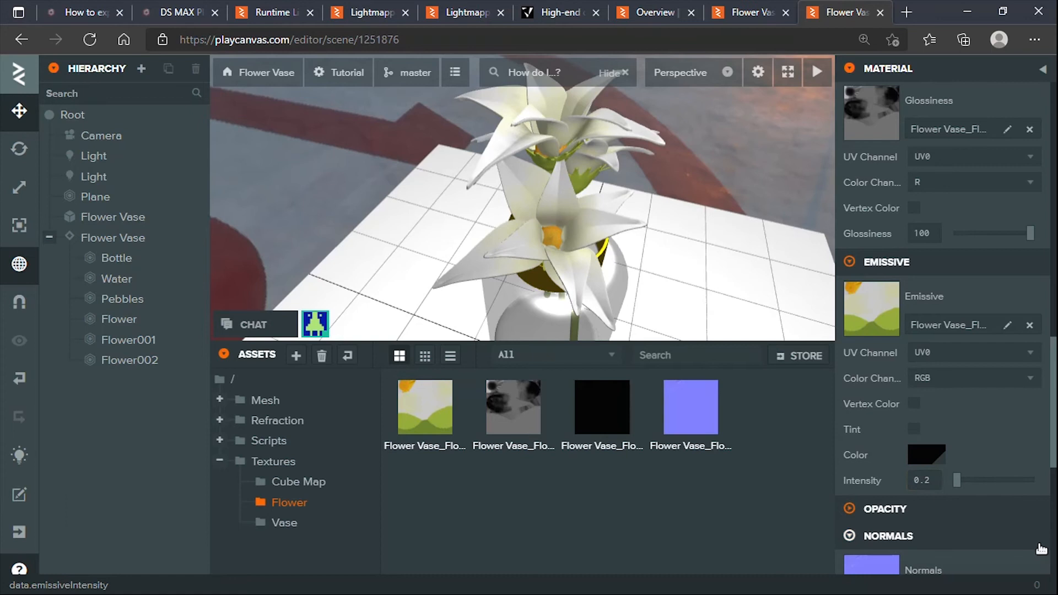
Step: Set the Flower material's emissive intensity to 0.1 and check the flowers and bottle neck from the side
{"action": "left_click", "coordinate": [940, 481]}
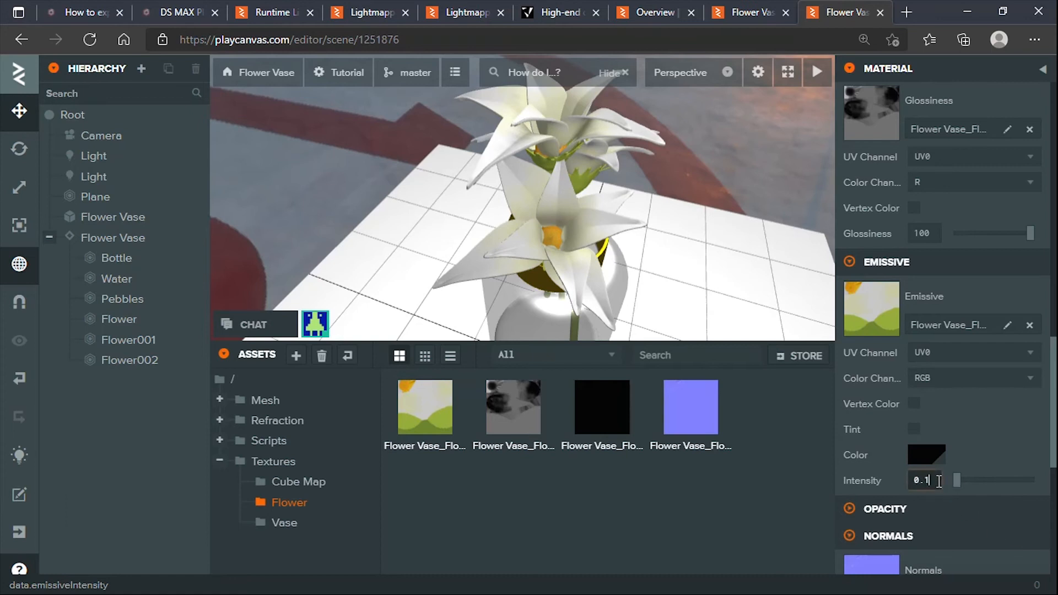
{"action": "type", "text": "1"}
{"action": "left_click", "coordinate": [680, 180]}
{"action": "scroll", "coordinate": [680, 181], "scroll_direction": "down", "scroll_amount": 3}
{"action": "left_click_drag", "start_coordinate": [672, 180], "coordinate": [555, 169]}
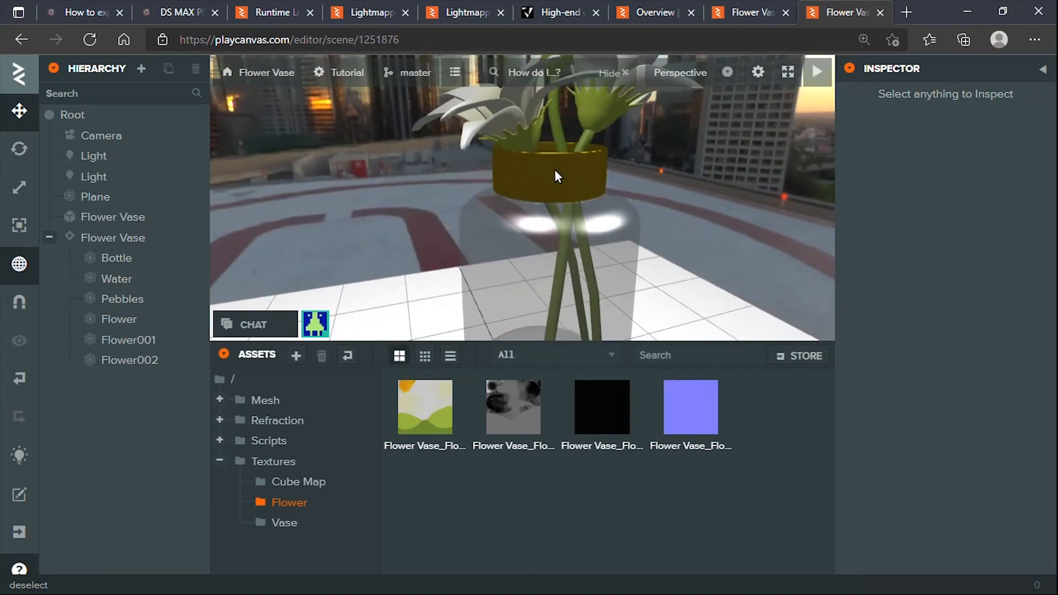
Step: Enable the diffuse tint on the bottle's Vase material and set its colour to yellow-green C3D374
{"action": "left_click", "coordinate": [555, 188]}
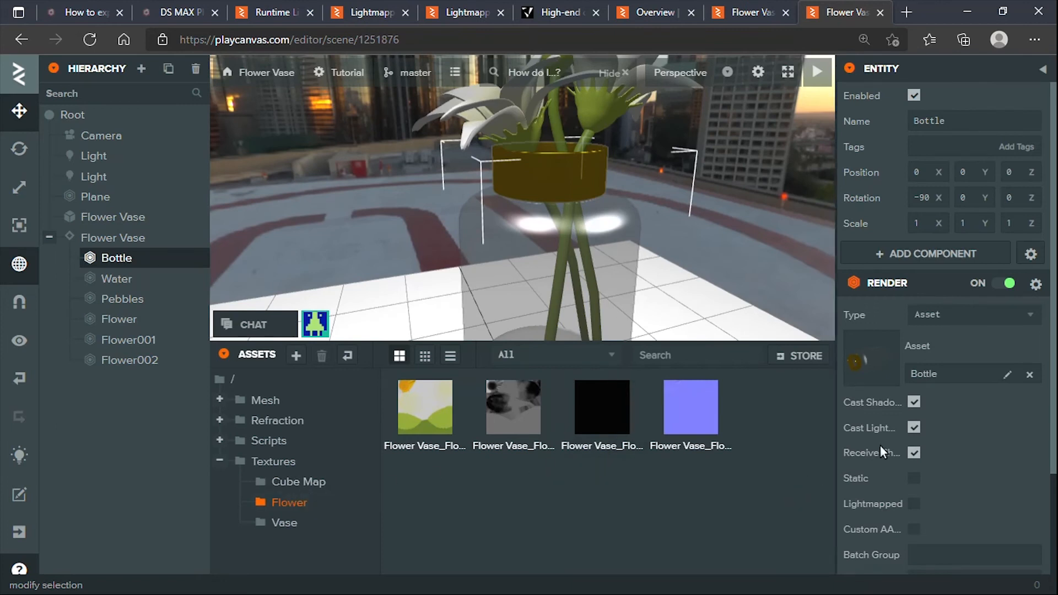
{"action": "scroll", "coordinate": [876, 372], "scroll_direction": "down", "scroll_amount": 3}
{"action": "left_click", "coordinate": [940, 532]}
{"action": "scroll", "coordinate": [943, 506], "scroll_direction": "down", "scroll_amount": 5}
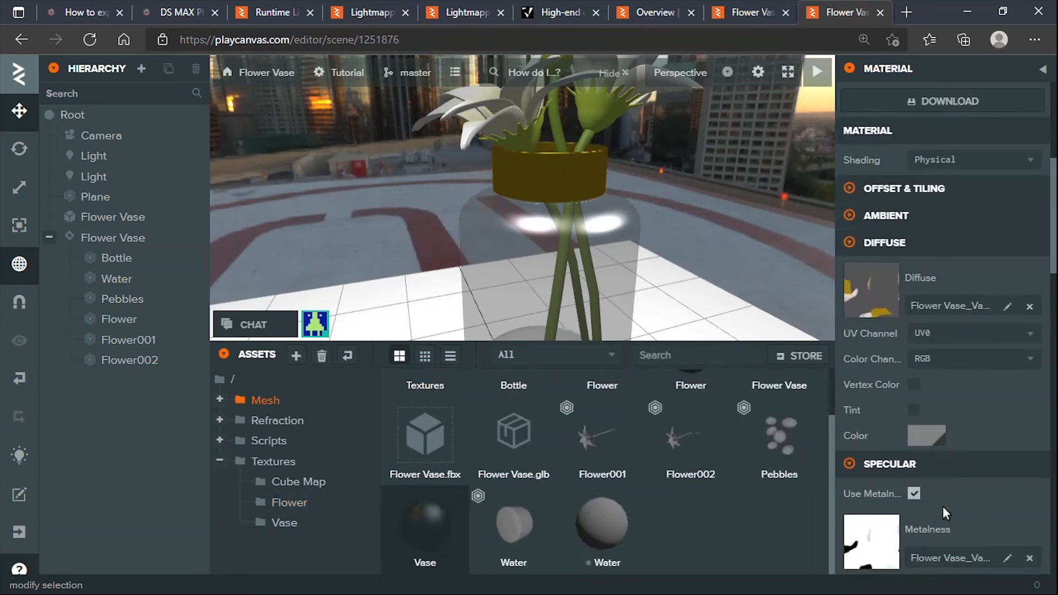
{"action": "scroll", "coordinate": [877, 422], "scroll_direction": "down", "scroll_amount": 10}
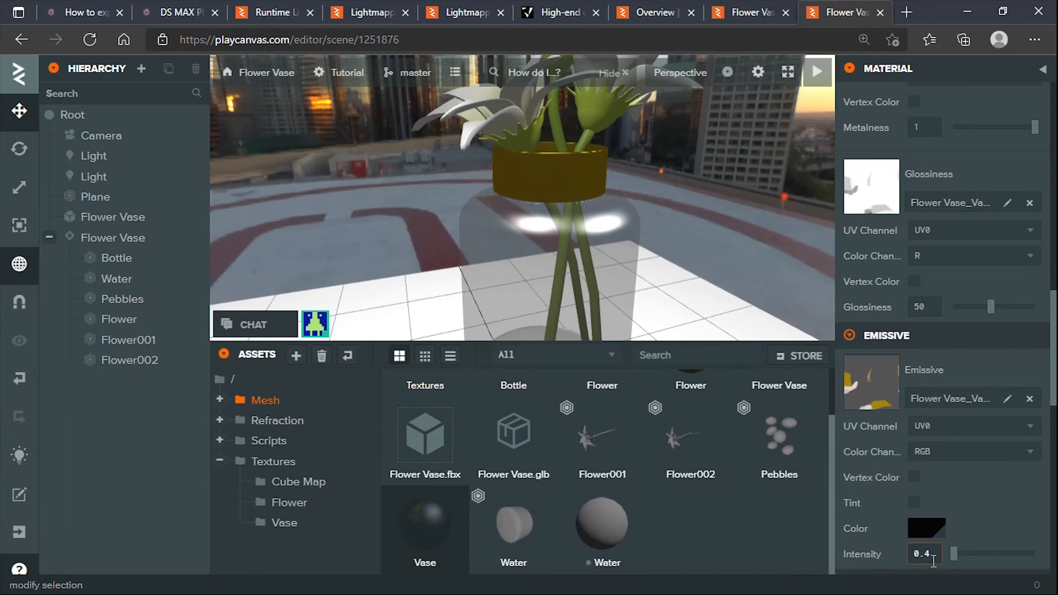
{"action": "scroll", "coordinate": [921, 377], "scroll_direction": "up", "scroll_amount": 7}
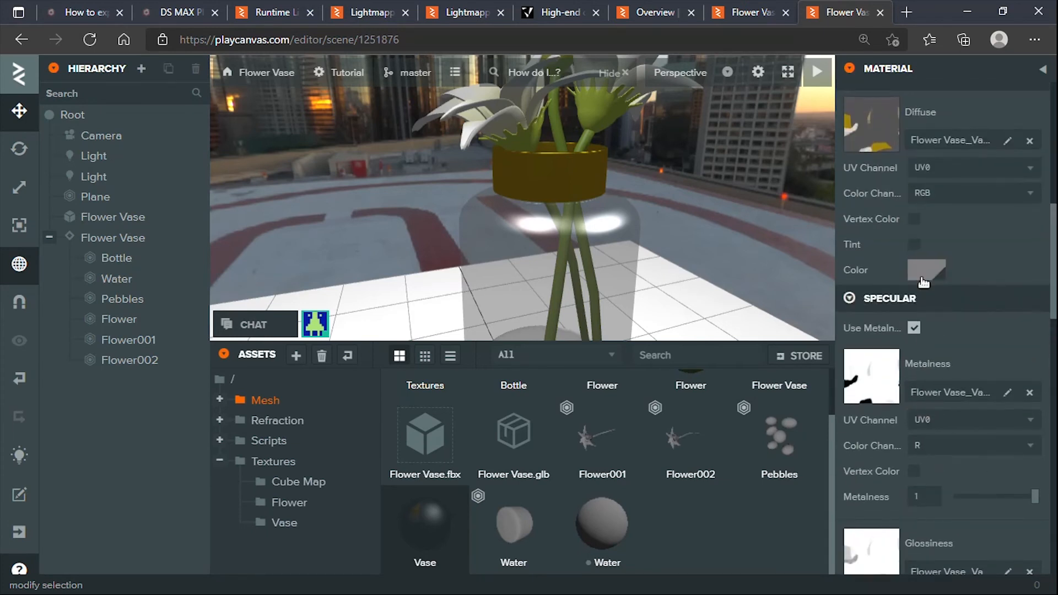
{"action": "left_click", "coordinate": [918, 244]}
{"action": "left_click", "coordinate": [926, 270]}
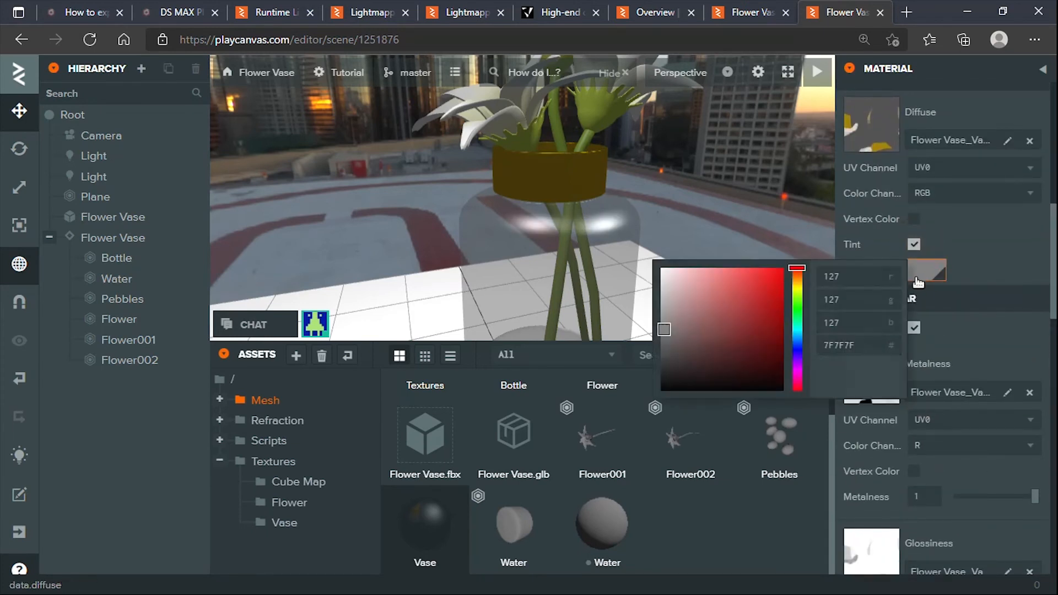
{"action": "left_click", "coordinate": [798, 292]}
{"action": "left_click", "coordinate": [724, 291]}
{"action": "mouse_move", "coordinate": [707, 280]}
{"action": "left_mouse_down"}
{"action": "mouse_move", "coordinate": [711, 258]}
{"action": "mouse_move", "coordinate": [717, 289]}
{"action": "left_mouse_up"}
Step: Check the tinted bottle from different angles and turn off the Vase material's diffuse tint
{"action": "scroll", "coordinate": [657, 251], "scroll_direction": "down", "scroll_amount": 3}
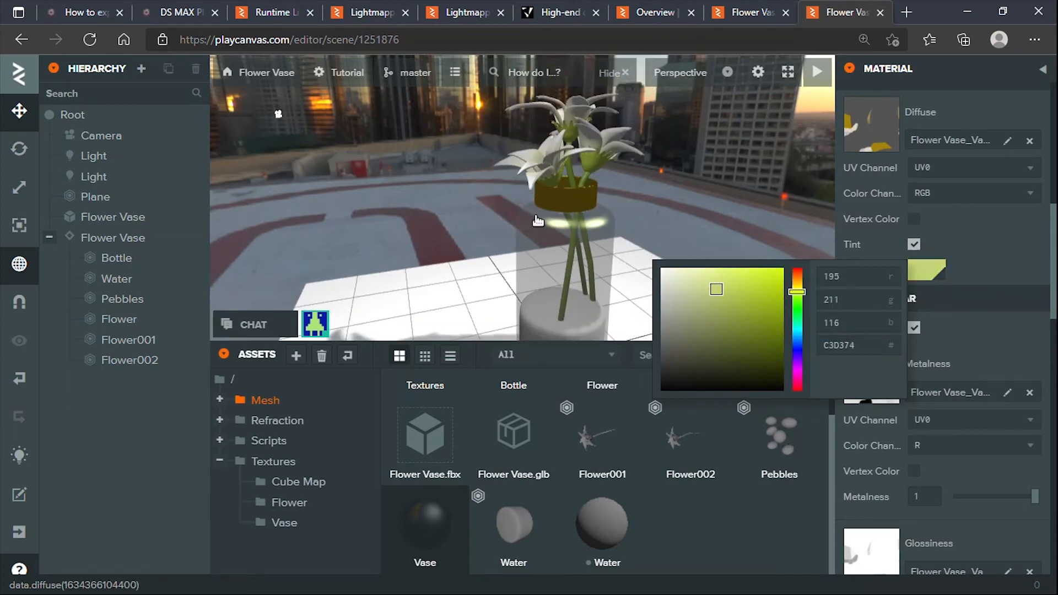
{"action": "left_click", "coordinate": [657, 251]}
{"action": "left_click_drag", "start_coordinate": [642, 218], "coordinate": [735, 177]}
{"action": "scroll", "coordinate": [733, 176], "scroll_direction": "up", "scroll_amount": 3}
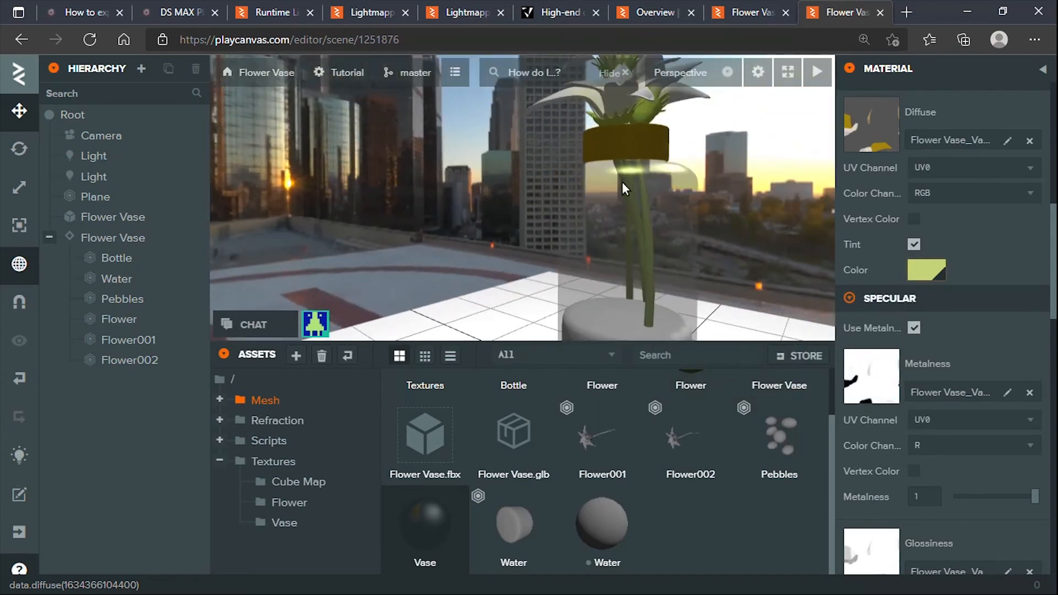
{"action": "left_click", "coordinate": [913, 244]}
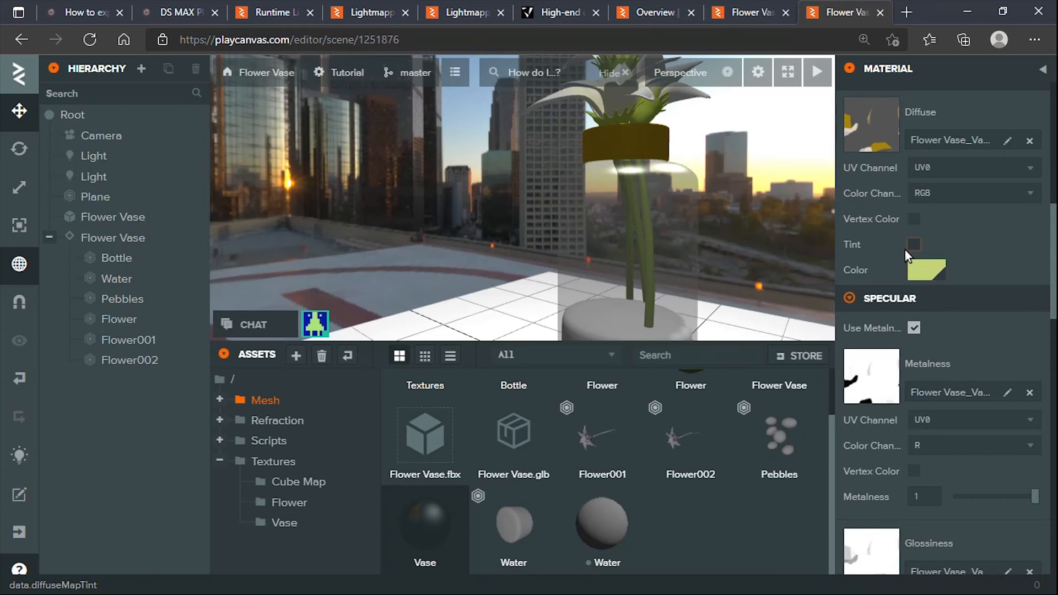
Step: Duplicate the point light above the flowers and move the copy down beside the vase
{"action": "scroll", "coordinate": [619, 218], "scroll_direction": "up", "scroll_amount": 5}
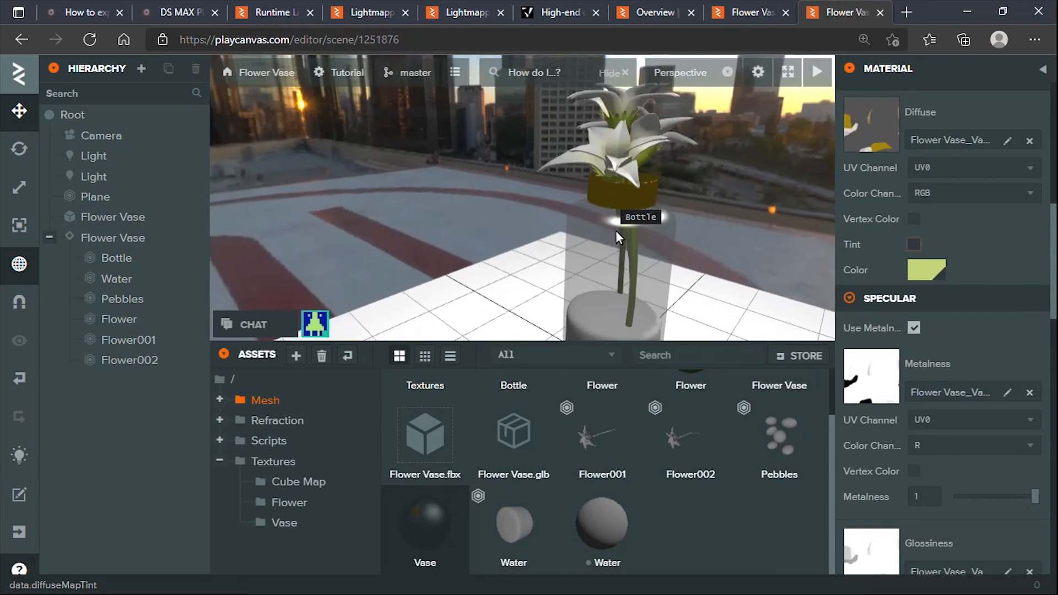
{"action": "scroll", "coordinate": [627, 227], "scroll_direction": "down", "scroll_amount": 5}
{"action": "left_click_drag", "start_coordinate": [538, 184], "coordinate": [475, 216]}
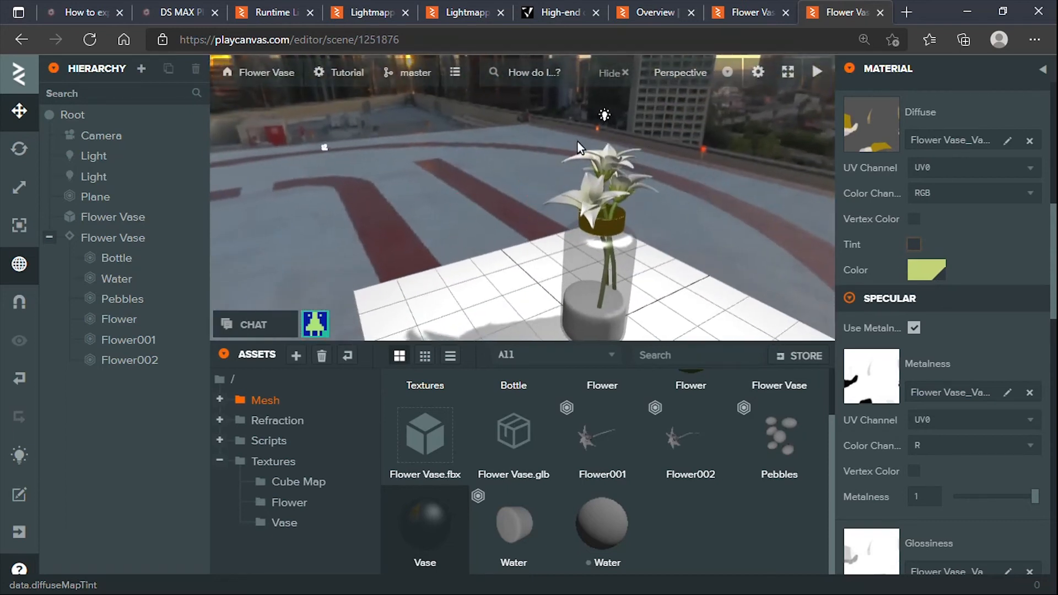
{"action": "left_click", "coordinate": [605, 117]}
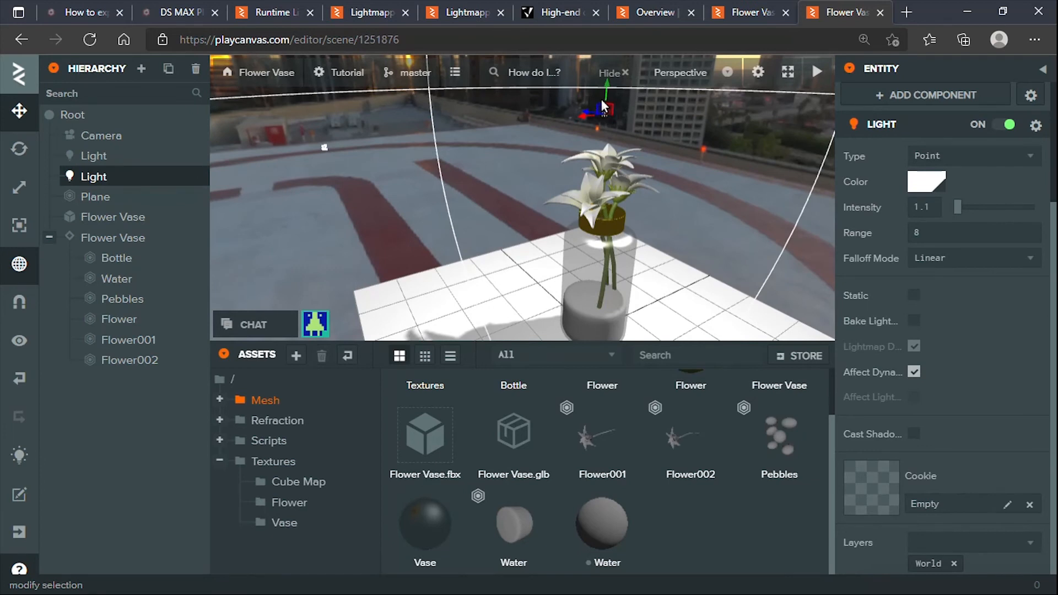
{"action": "key", "text": "ctrl+d"}
{"action": "left_click_drag", "start_coordinate": [612, 92], "coordinate": [542, 242]}
{"action": "left_click_drag", "start_coordinate": [666, 292], "coordinate": [326, 240]}
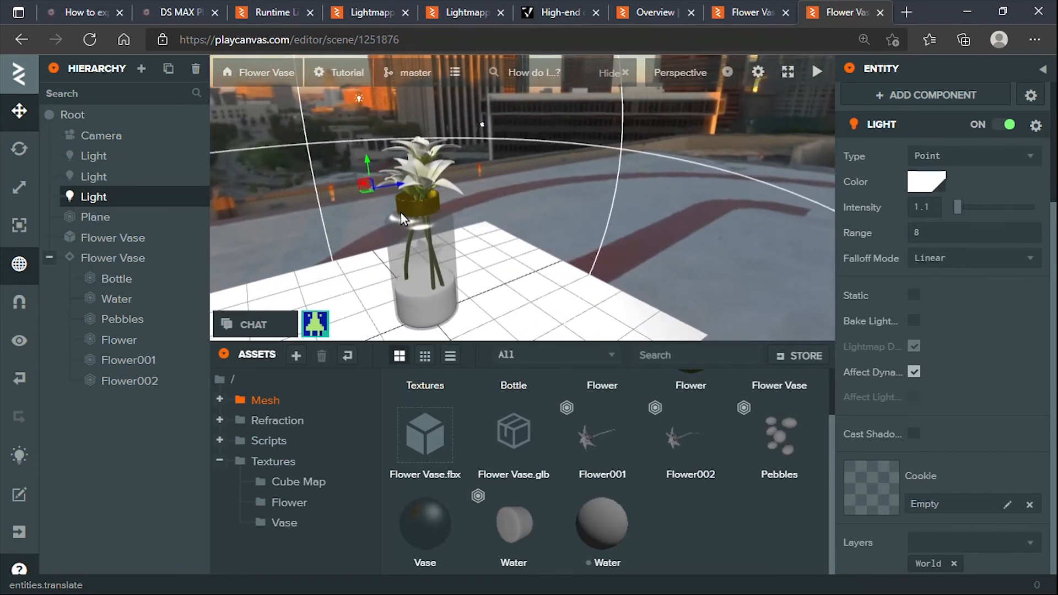
Step: Reposition the duplicated point light away from the vase, at about X 2.4 and Y 2.7
{"action": "left_click_drag", "start_coordinate": [438, 213], "coordinate": [671, 243]}
{"action": "scroll", "coordinate": [568, 249], "scroll_direction": "up", "scroll_amount": 2}
{"action": "left_click_drag", "start_coordinate": [568, 249], "coordinate": [346, 219]}
{"action": "left_click_drag", "start_coordinate": [478, 214], "coordinate": [541, 266]}
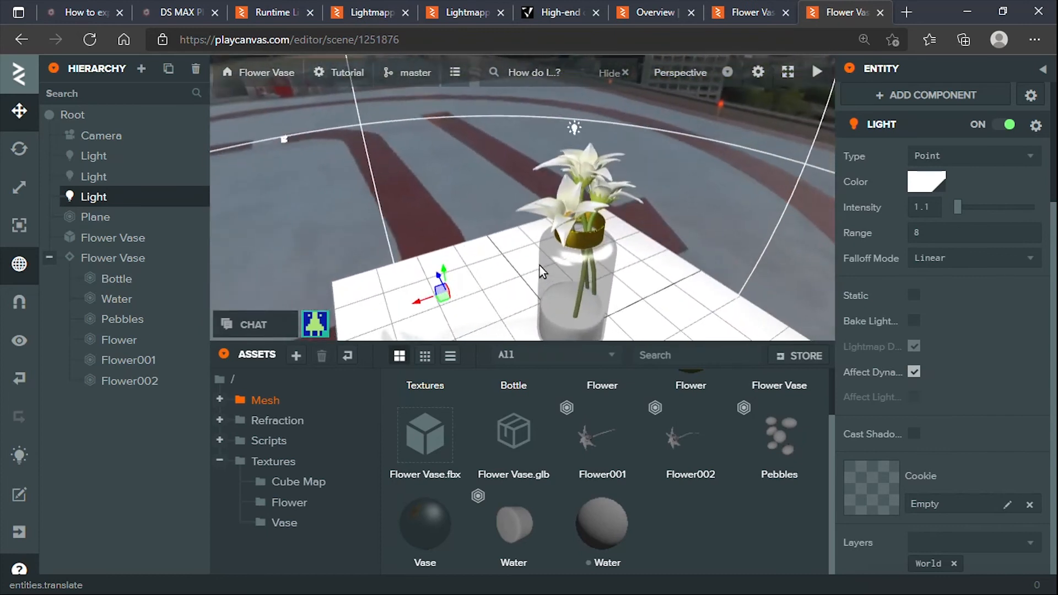
{"action": "left_click_drag", "start_coordinate": [425, 308], "coordinate": [399, 301]}
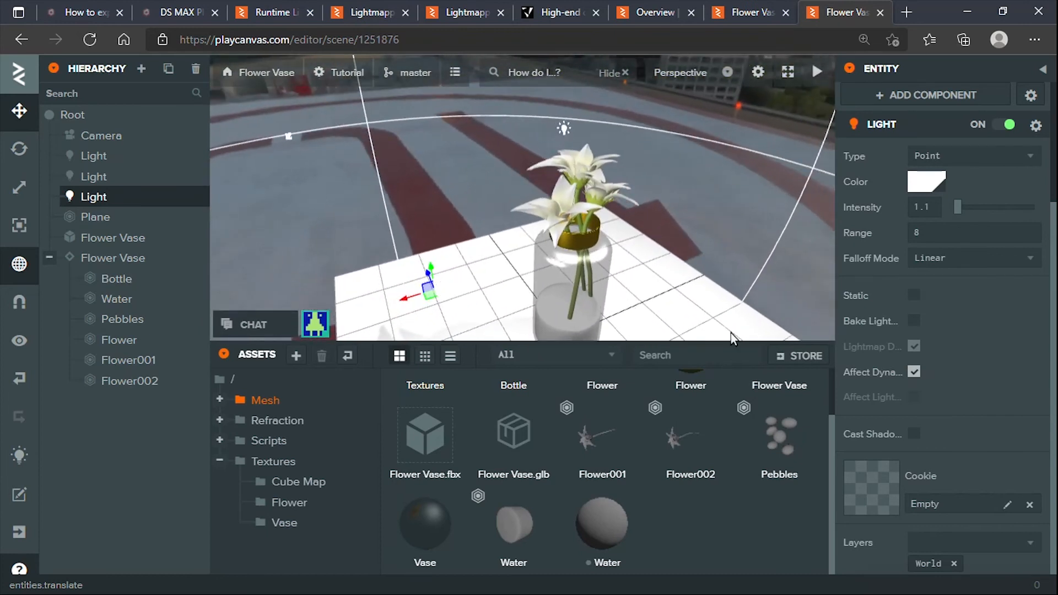
Step: Try an intensity of 0.4 for the duplicated point light
{"action": "scroll", "coordinate": [870, 344], "scroll_direction": "up", "scroll_amount": 3}
{"action": "left_click", "coordinate": [934, 365]}
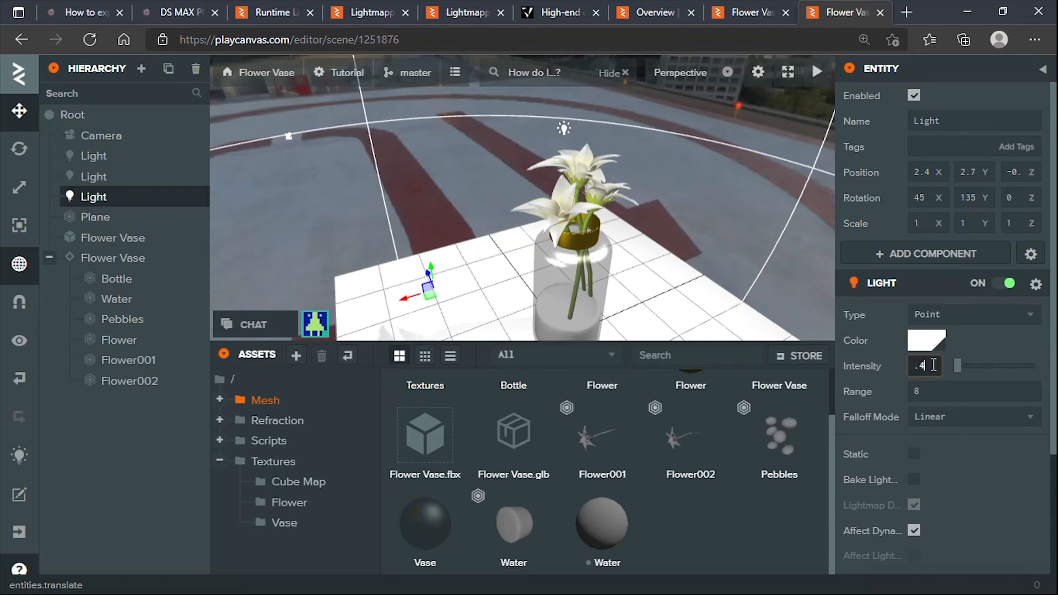
{"action": "key", "text": "Return"}
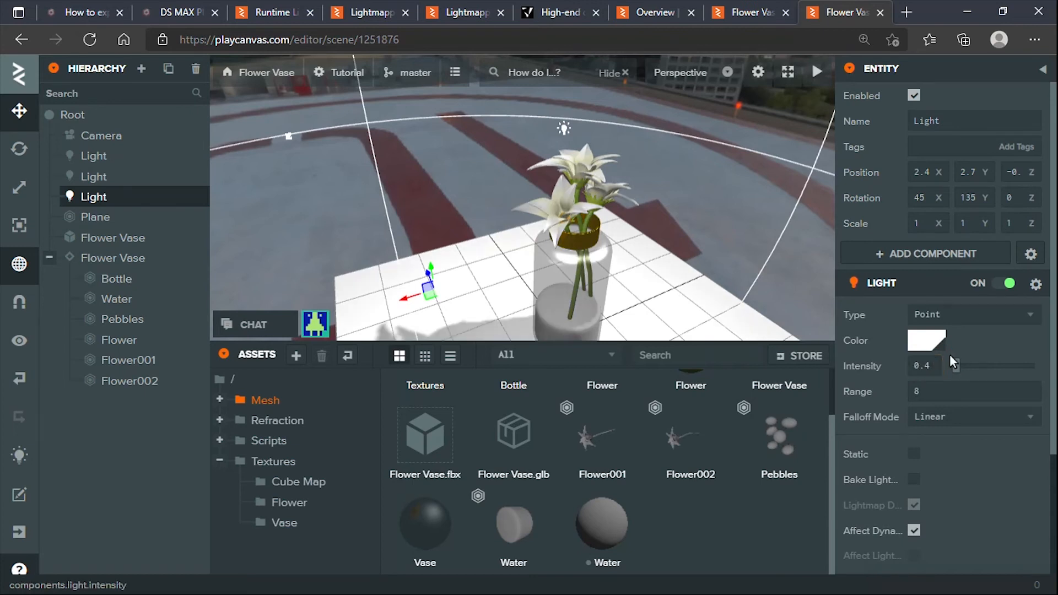
Step: Set the duplicated point light's intensity to 0.8
{"action": "left_click", "coordinate": [931, 366]}
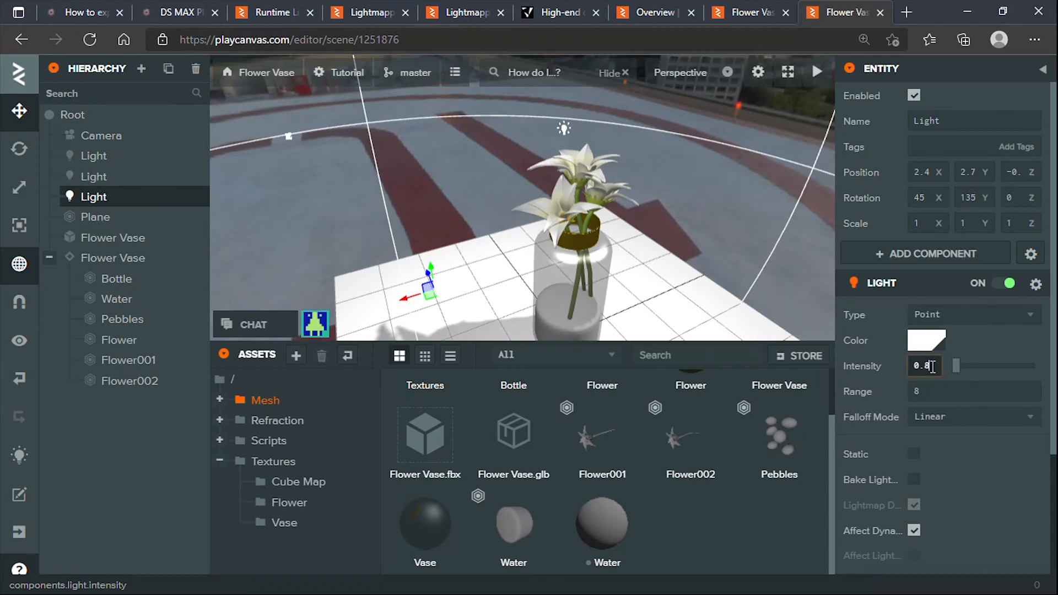
{"action": "type", "text": "8"}
{"action": "key", "text": "Return"}
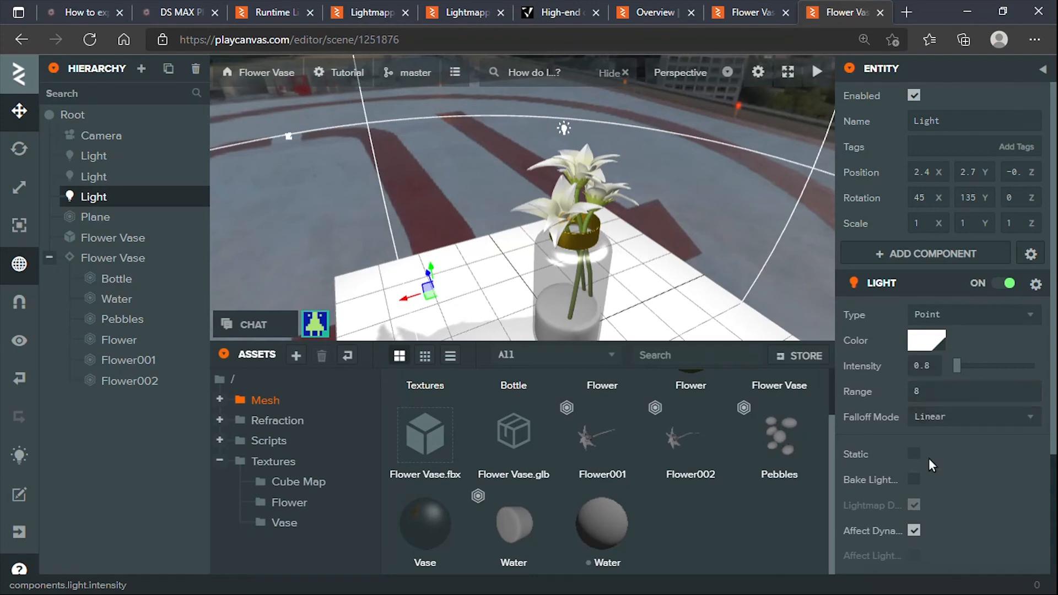
Step: Set the duplicated point light's range to 4 and move it closer to the vase, at about X 1.7 and Y 2.6
{"action": "left_click", "coordinate": [934, 392]}
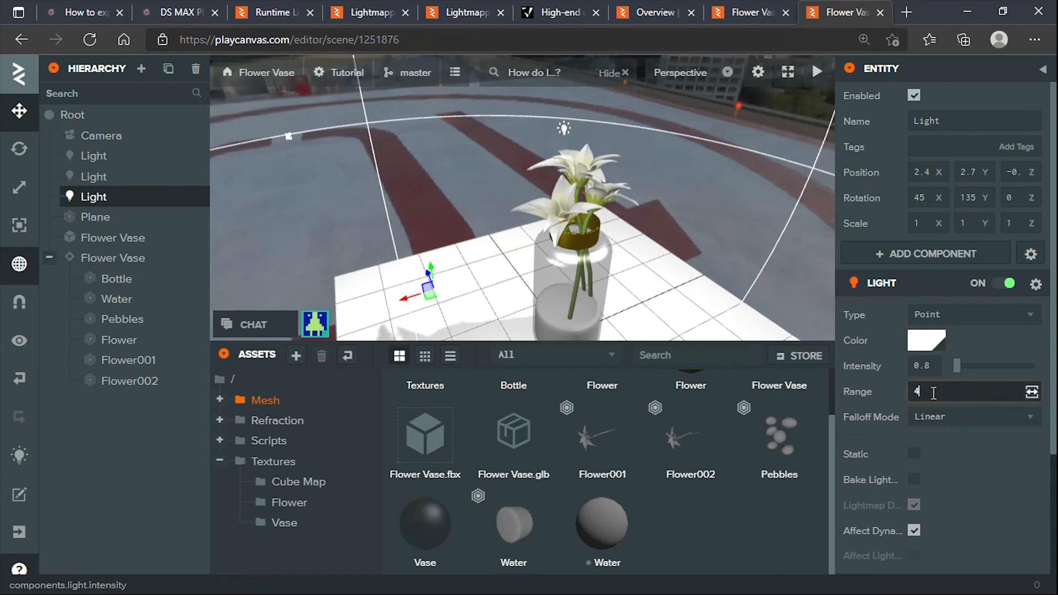
{"action": "type", "text": "4"}
{"action": "key", "text": "Return"}
{"action": "left_click_drag", "start_coordinate": [428, 288], "coordinate": [488, 270]}
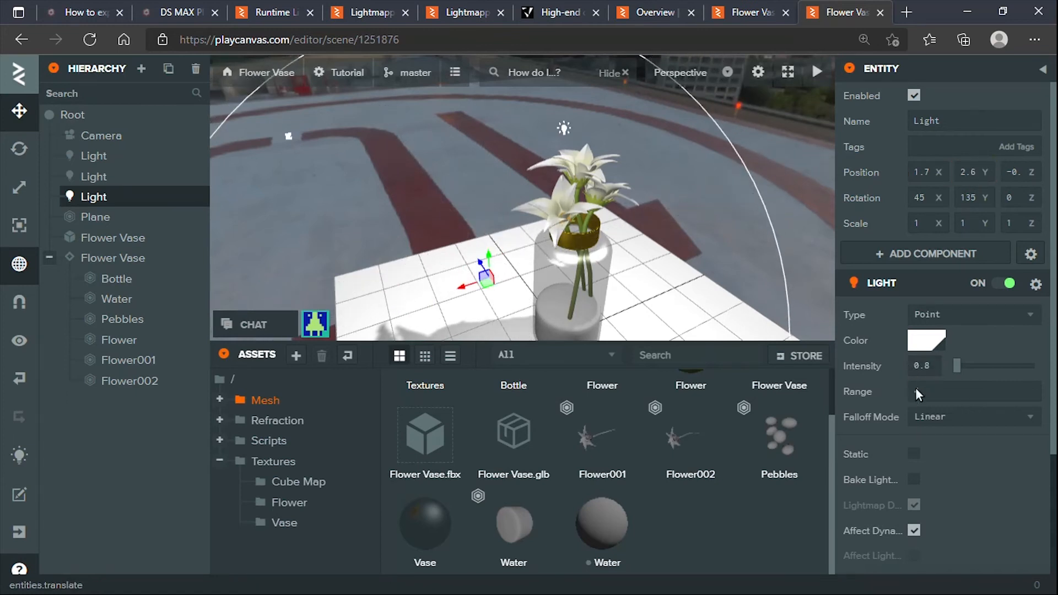
Step: Try the Inverse Squared falloff mode on the duplicated point light and return it to Linear
{"action": "left_click", "coordinate": [937, 420]}
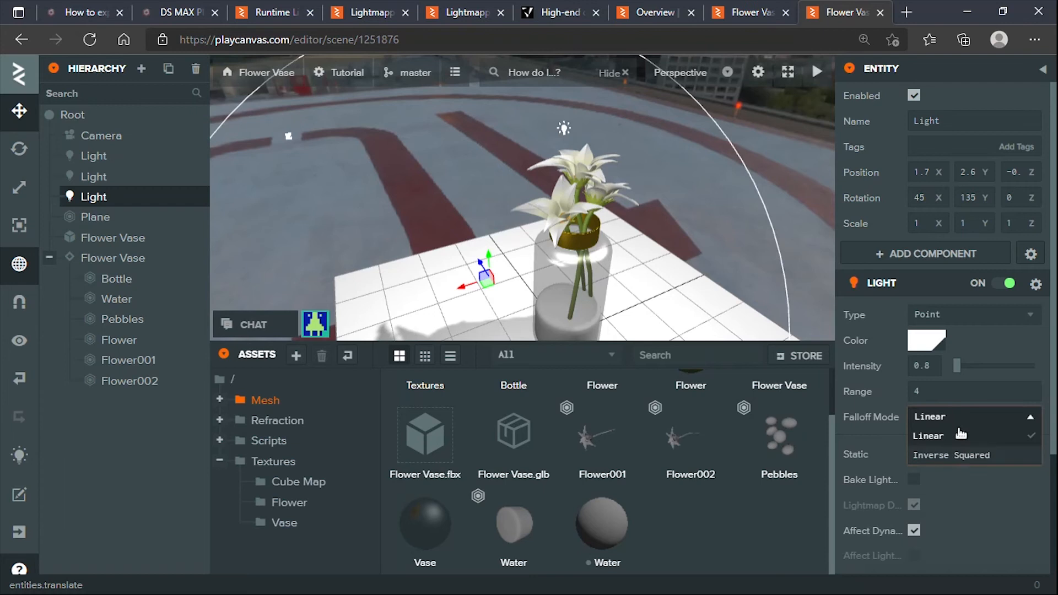
{"action": "left_click", "coordinate": [947, 456]}
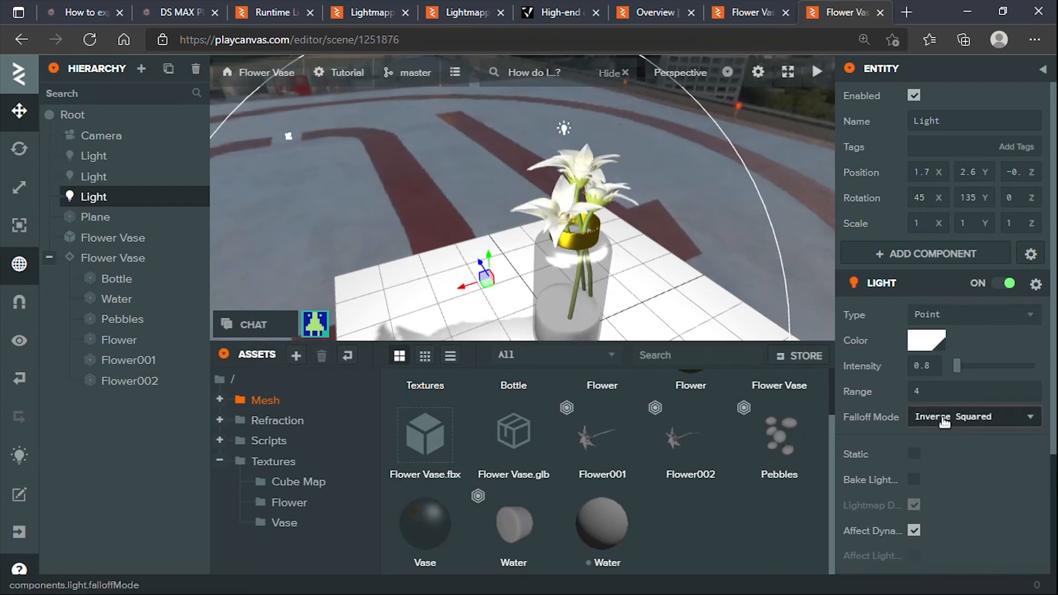
{"action": "left_click", "coordinate": [945, 422]}
{"action": "left_click", "coordinate": [927, 435]}
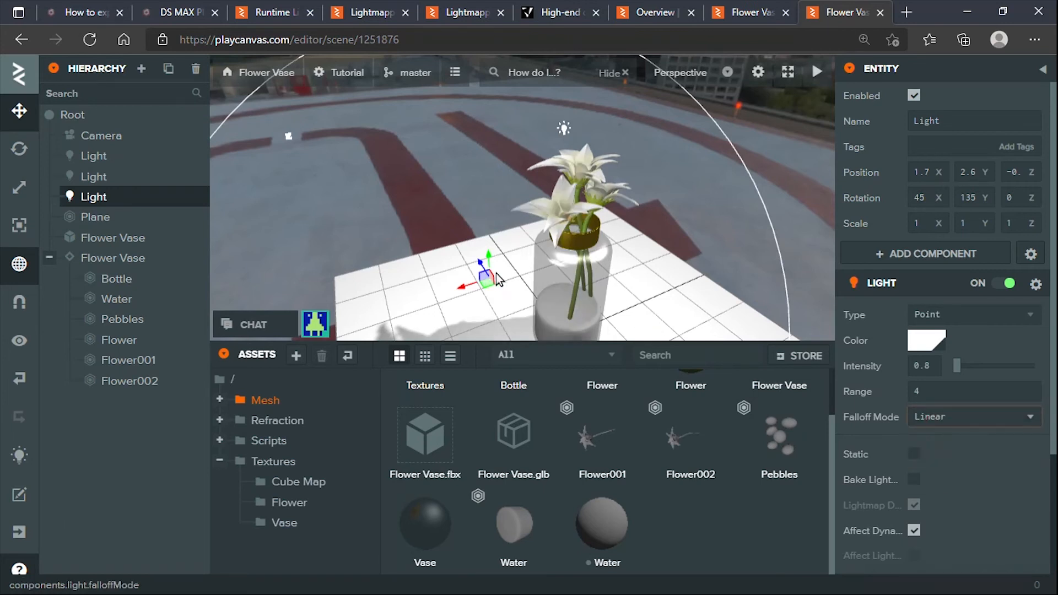
Step: Try Inverse Squared falloff on the duplicated point light with the light moved farther from the vase, to about X 2.8
{"action": "left_click_drag", "start_coordinate": [499, 278], "coordinate": [446, 241]}
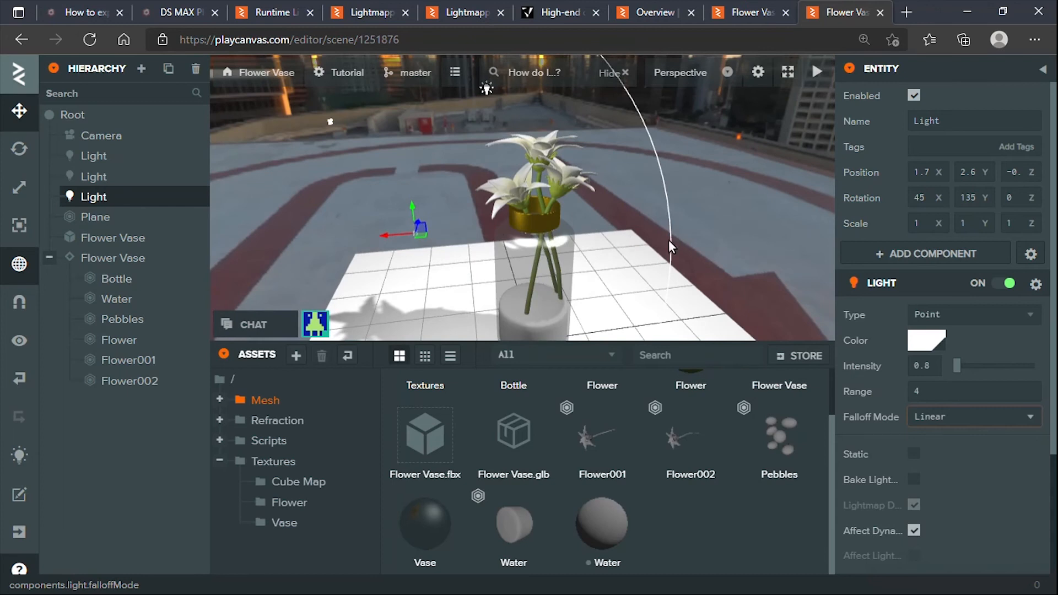
{"action": "left_click", "coordinate": [950, 422]}
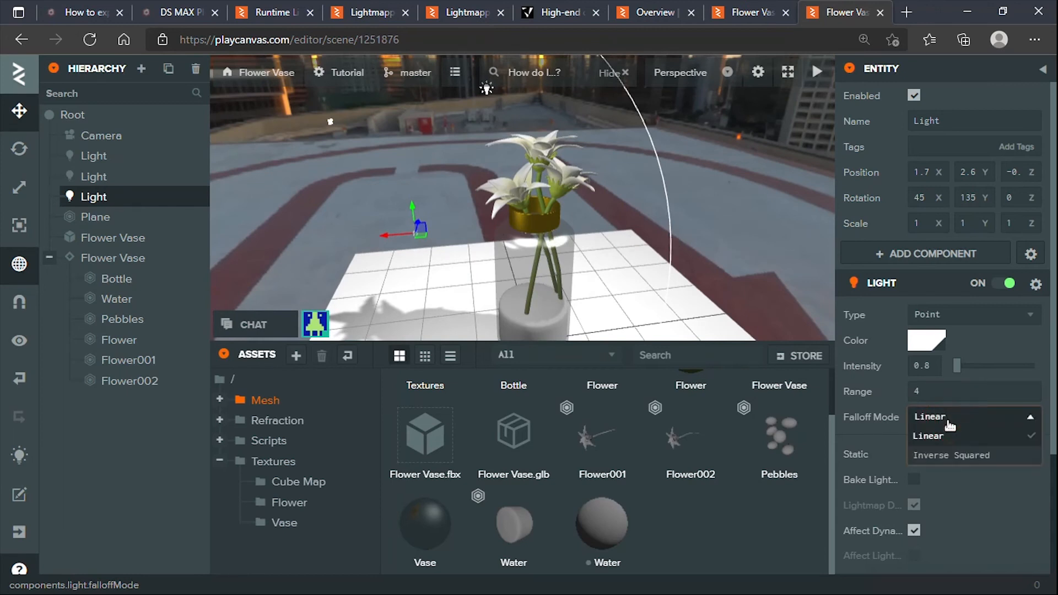
{"action": "left_click", "coordinate": [944, 458]}
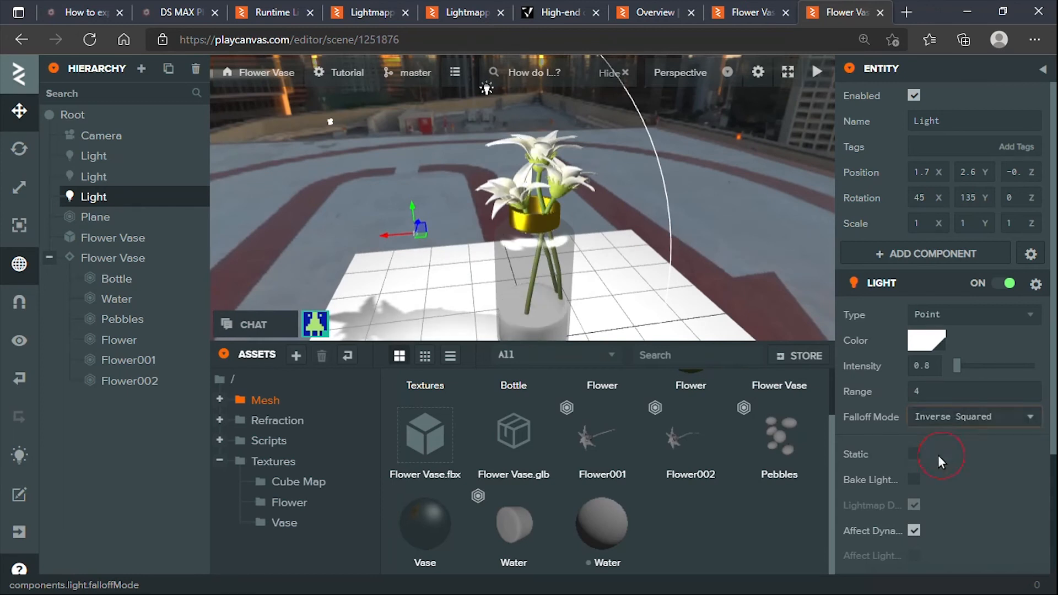
{"action": "left_click_drag", "start_coordinate": [327, 229], "coordinate": [287, 236]}
{"action": "middle_click_drag", "start_coordinate": [360, 228], "coordinate": [403, 223]}
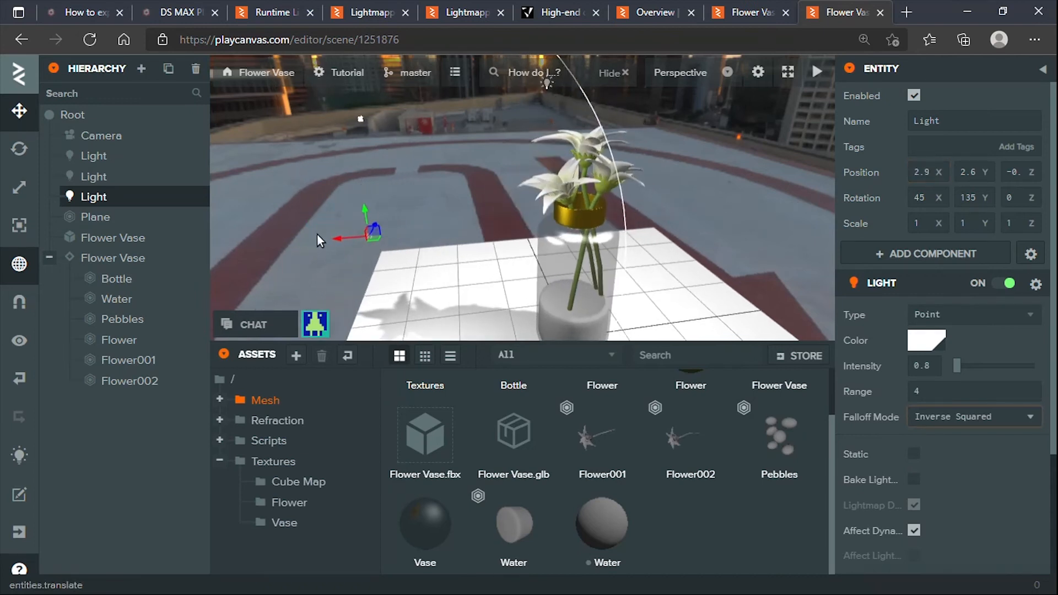
{"action": "mouse_move", "coordinate": [337, 238]}
{"action": "left_mouse_down"}
{"action": "mouse_move", "coordinate": [436, 233]}
{"action": "mouse_move", "coordinate": [352, 231]}
{"action": "left_mouse_up"}
{"action": "left_click_drag", "start_coordinate": [577, 208], "coordinate": [661, 201]}
Step: Set the point light's falloff mode to Linear and move the light towards the vase, to about X 1.4
{"action": "left_click", "coordinate": [923, 414]}
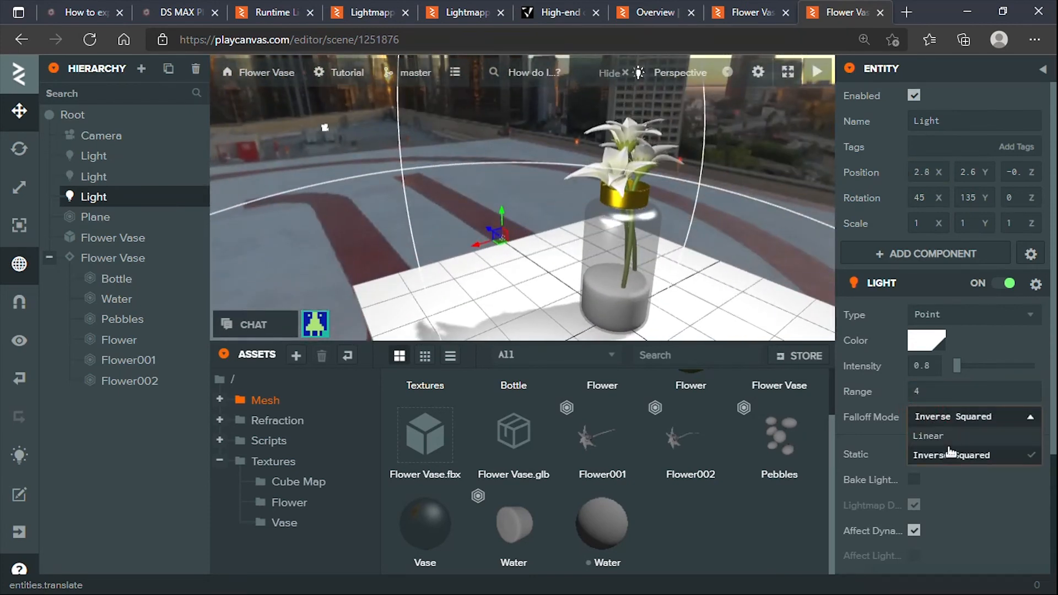
{"action": "left_click", "coordinate": [938, 435]}
{"action": "left_click_drag", "start_coordinate": [502, 253], "coordinate": [522, 243]}
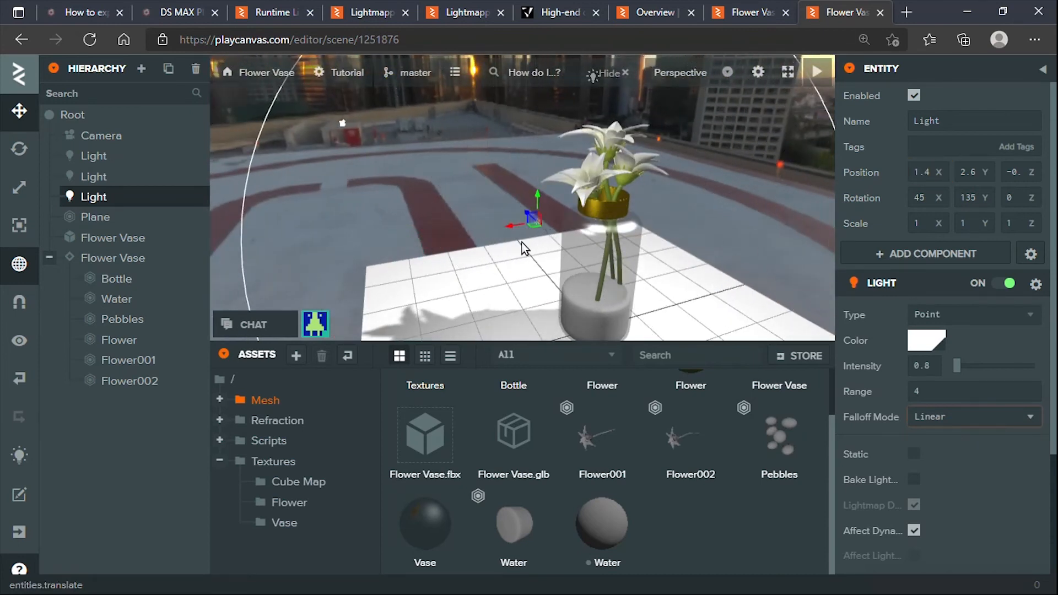
Step: Shift the point light beside the vase along the Z axis to about Z 0.1
{"action": "left_click", "coordinate": [684, 218]}
{"action": "scroll", "coordinate": [673, 217], "scroll_direction": "up", "scroll_amount": 5}
{"action": "left_click_drag", "start_coordinate": [707, 230], "coordinate": [800, 240]}
{"action": "scroll", "coordinate": [666, 177], "scroll_direction": "down", "scroll_amount": 5}
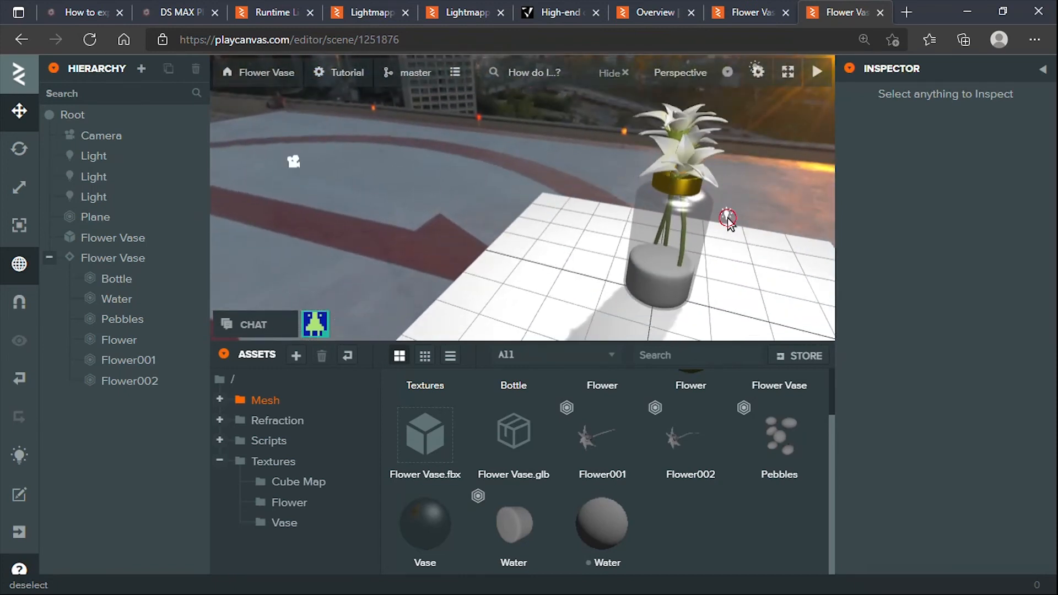
{"action": "left_click", "coordinate": [728, 219]}
{"action": "left_click", "coordinate": [694, 206]}
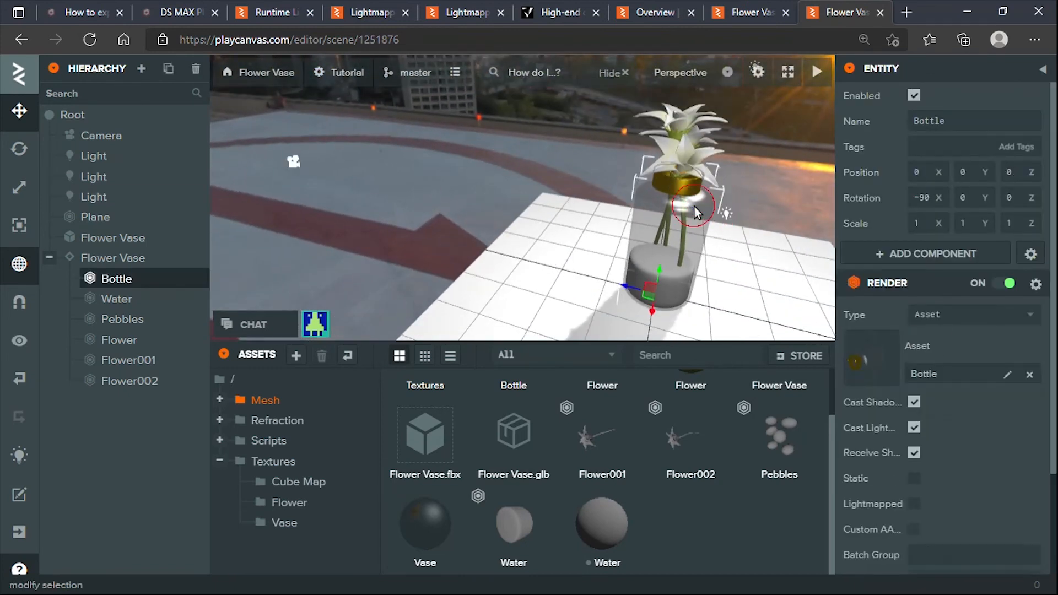
{"action": "left_click", "coordinate": [725, 213]}
{"action": "left_click_drag", "start_coordinate": [698, 209], "coordinate": [635, 205]}
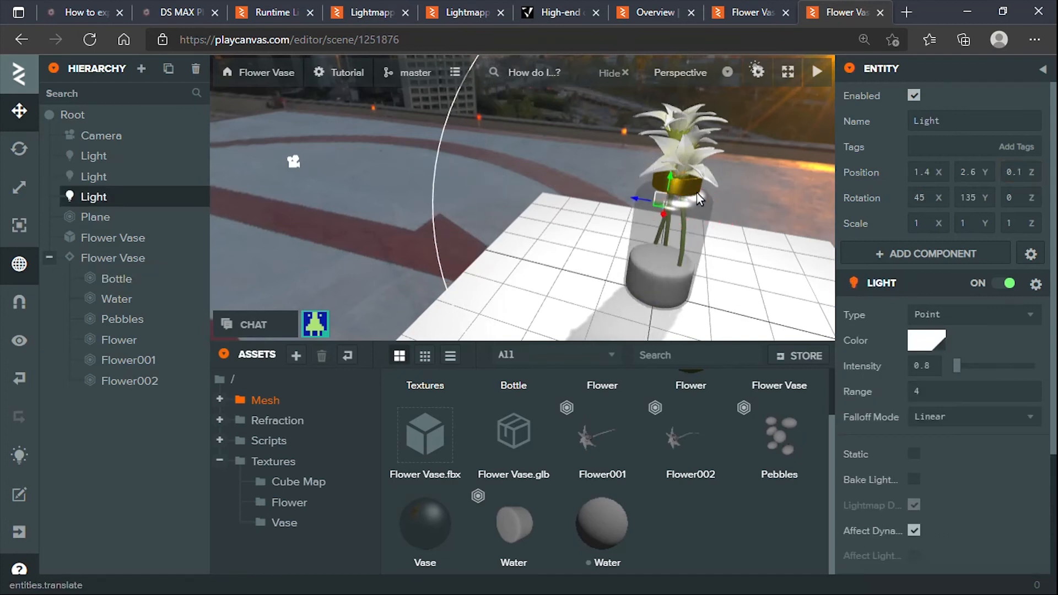
{"action": "left_click", "coordinate": [766, 172]}
Step: Duplicate the point light beside the vase and move the copy along the Z axis to the vase's other side
{"action": "left_click_drag", "start_coordinate": [743, 212], "coordinate": [702, 195]}
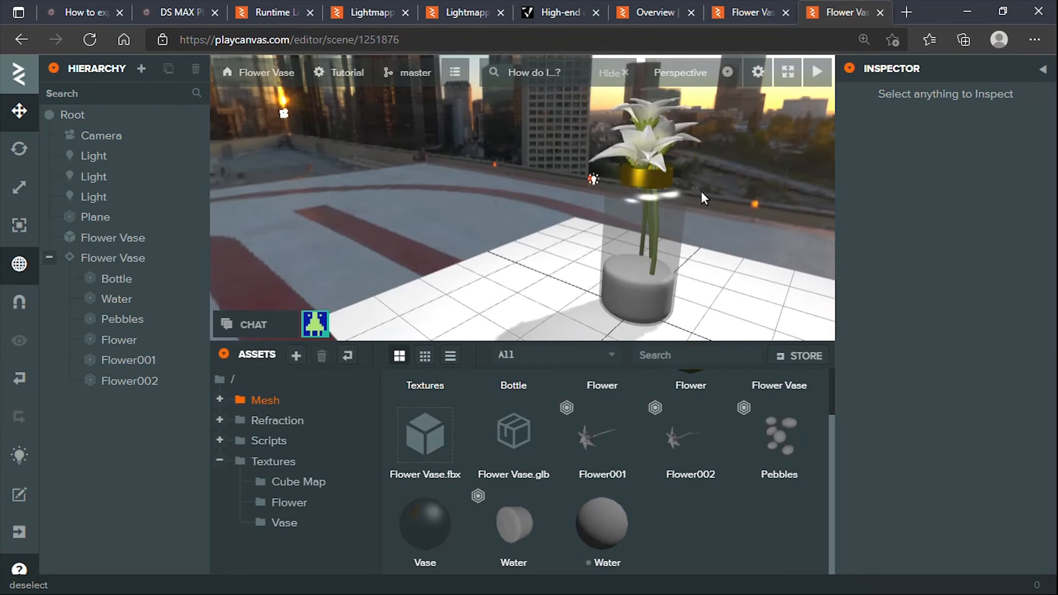
{"action": "left_click", "coordinate": [597, 180]}
{"action": "scroll", "coordinate": [597, 195], "scroll_direction": "down", "scroll_amount": 3}
{"action": "left_click_drag", "start_coordinate": [607, 215], "coordinate": [537, 316]}
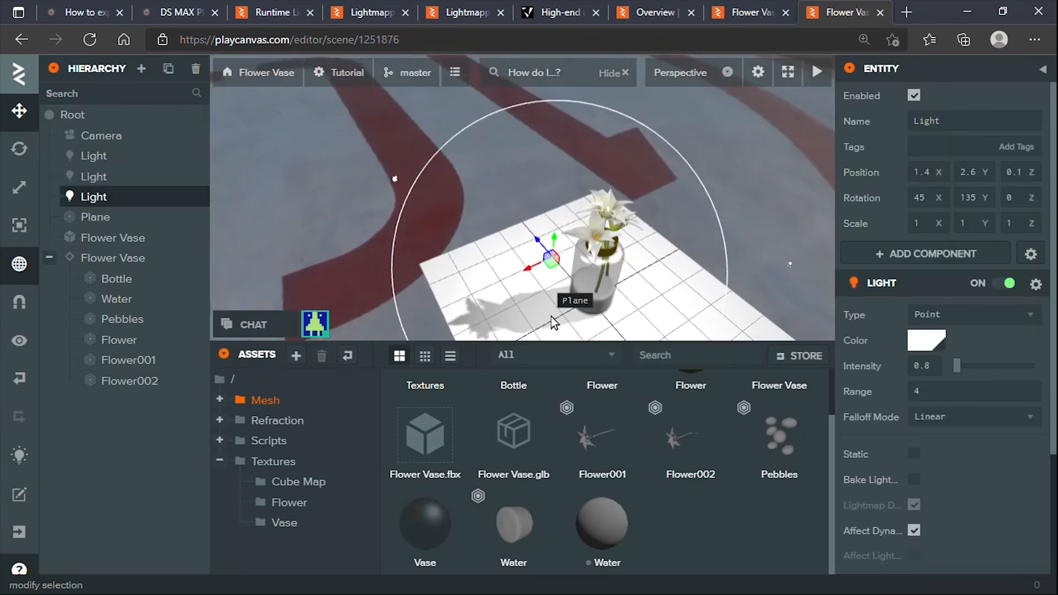
{"action": "key", "text": "ctrl+d"}
{"action": "left_click_drag", "start_coordinate": [538, 241], "coordinate": [612, 251]}
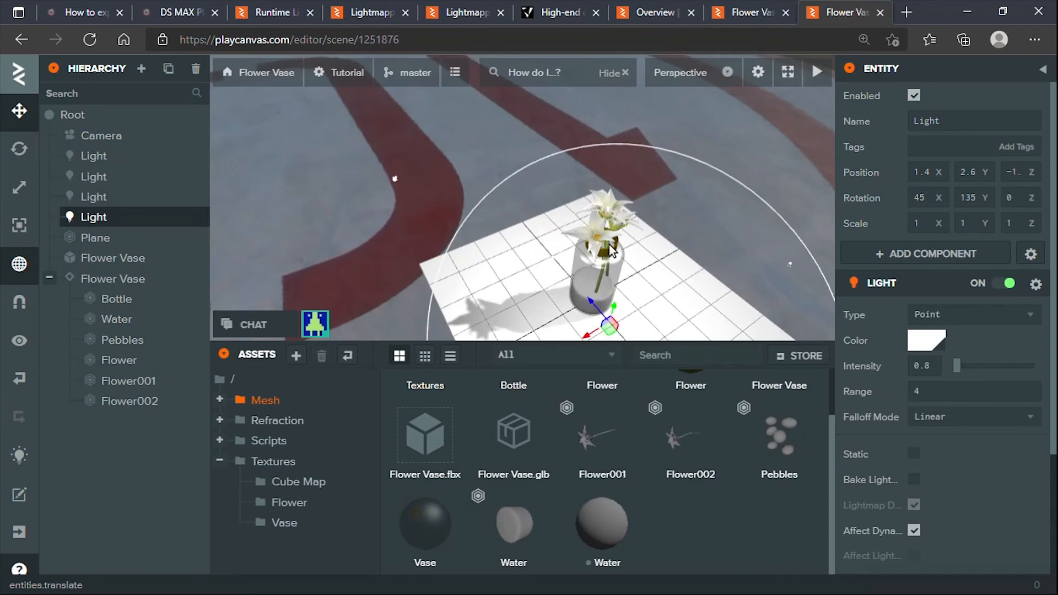
{"action": "scroll", "coordinate": [610, 248], "scroll_direction": "down", "scroll_amount": 2}
{"action": "left_click_drag", "start_coordinate": [589, 305], "coordinate": [628, 300]}
{"action": "left_click_drag", "start_coordinate": [729, 267], "coordinate": [665, 186]}
{"action": "scroll", "coordinate": [665, 186], "scroll_direction": "up", "scroll_amount": 2}
{"action": "left_click", "coordinate": [495, 263]}
{"action": "scroll", "coordinate": [656, 267], "scroll_direction": "up", "scroll_amount": 3}
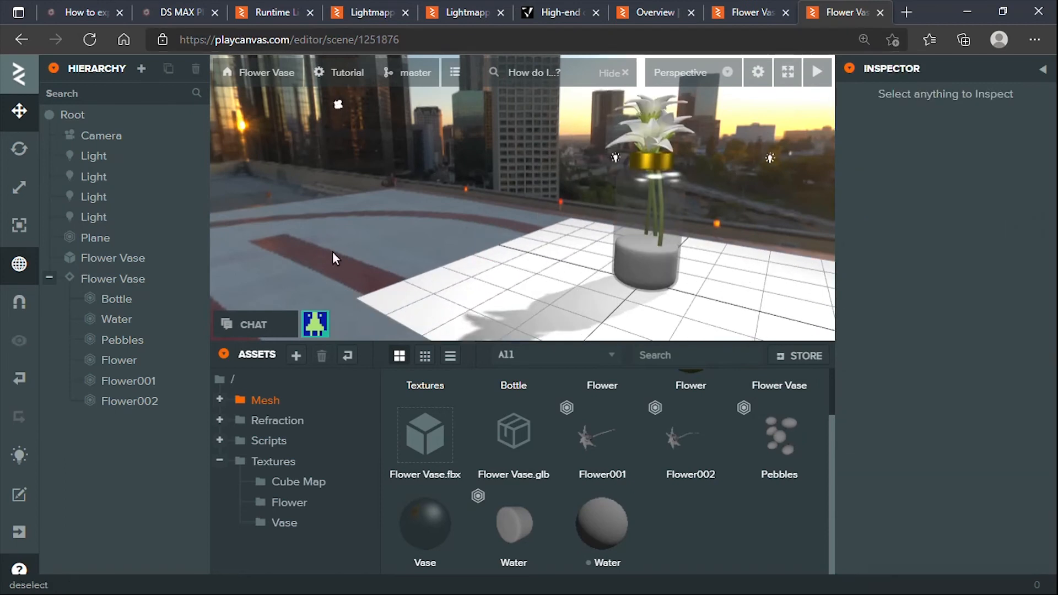
Step: Examine the Water material's property groups, including its Ambient and Other settings
{"action": "left_click", "coordinate": [610, 515]}
{"action": "scroll", "coordinate": [891, 390], "scroll_direction": "down", "scroll_amount": 5}
{"action": "left_click", "coordinate": [881, 388]}
{"action": "scroll", "coordinate": [887, 424], "scroll_direction": "down", "scroll_amount": 1}
{"action": "scroll", "coordinate": [859, 422], "scroll_direction": "up", "scroll_amount": 3}
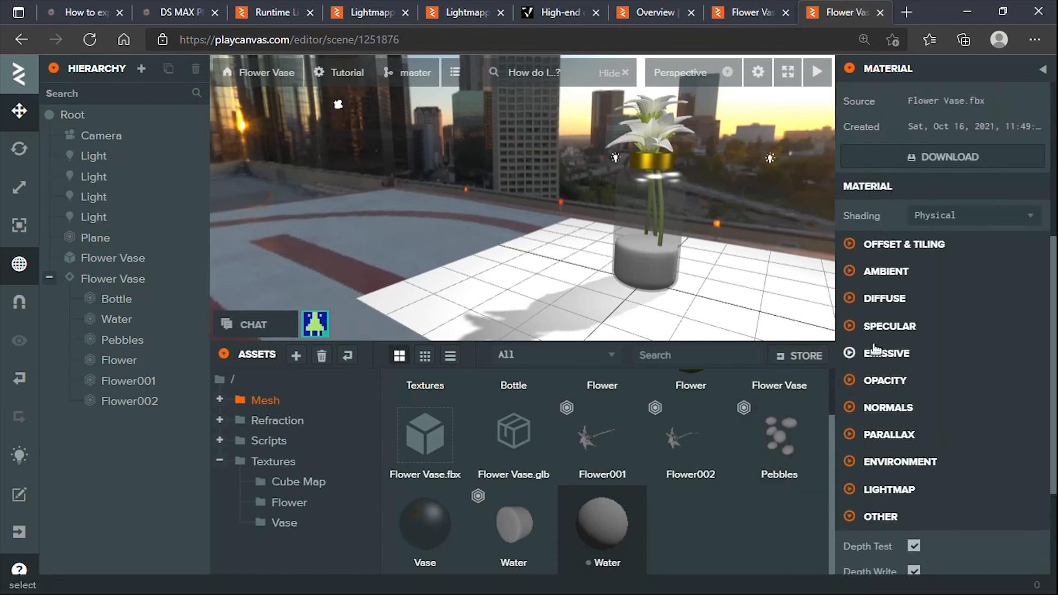
{"action": "scroll", "coordinate": [876, 353], "scroll_direction": "down", "scroll_amount": 4}
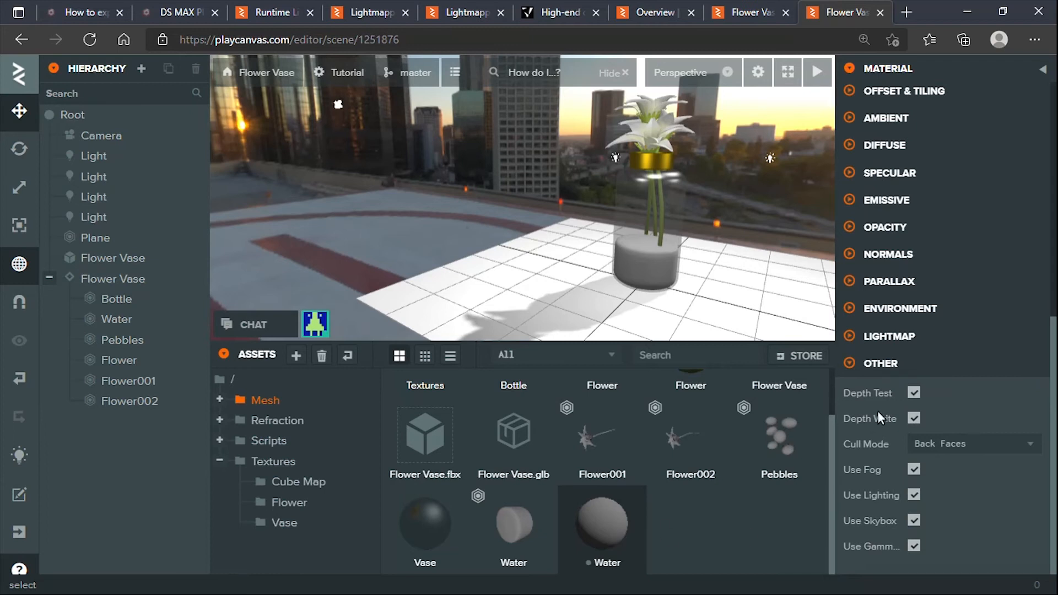
{"action": "scroll", "coordinate": [888, 395], "scroll_direction": "up", "scroll_amount": 3}
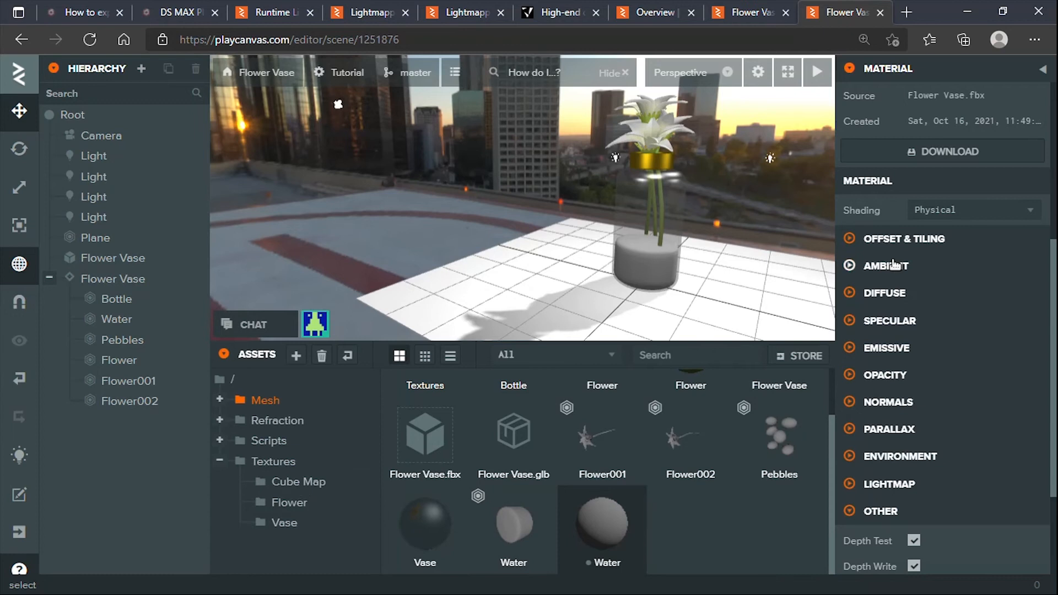
{"action": "left_click", "coordinate": [889, 266]}
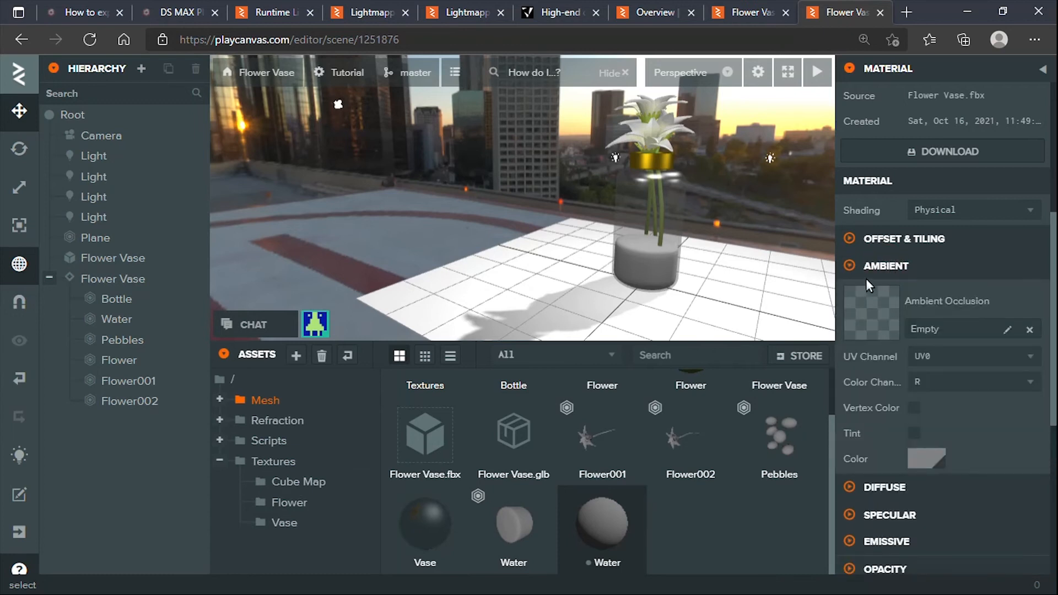
{"action": "left_click", "coordinate": [868, 266]}
{"action": "scroll", "coordinate": [870, 328], "scroll_direction": "down", "scroll_amount": 3}
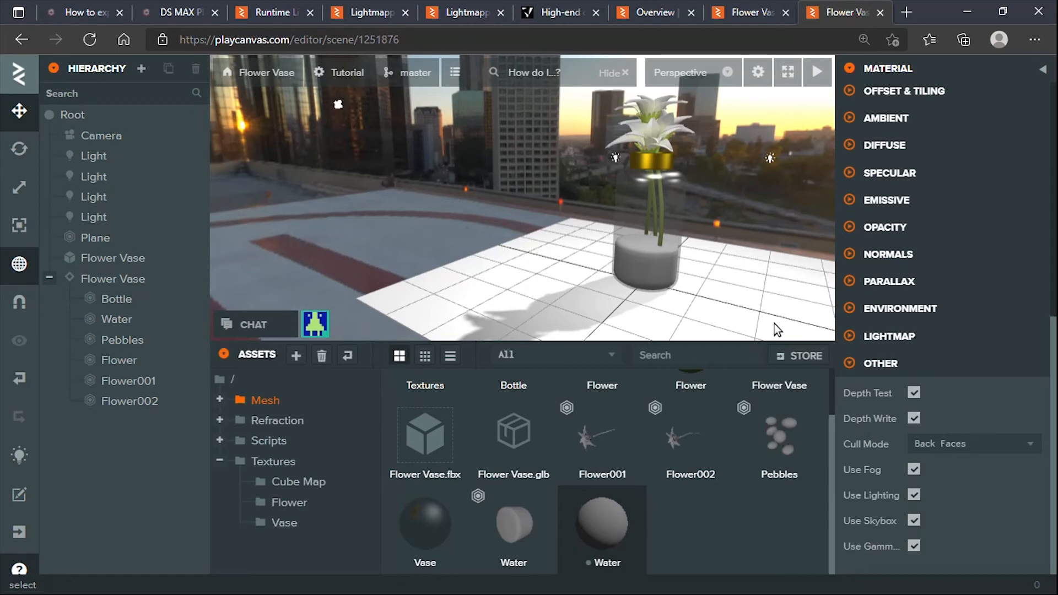
Step: Set the Refraction of the Water material to 1 in its Environment settings
{"action": "mouse_move", "coordinate": [858, 526]}
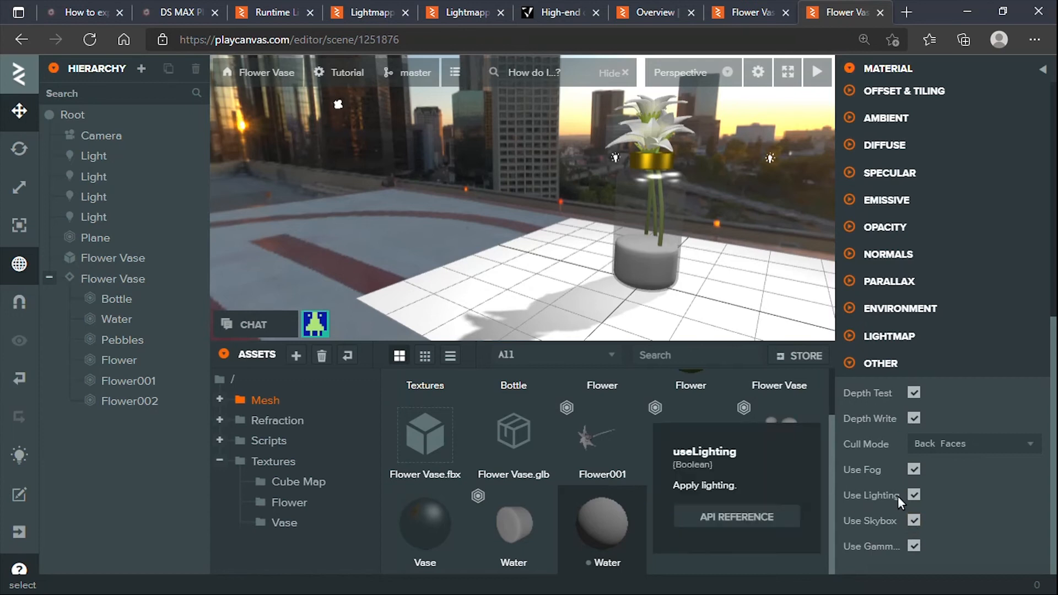
{"action": "left_click", "coordinate": [873, 348]}
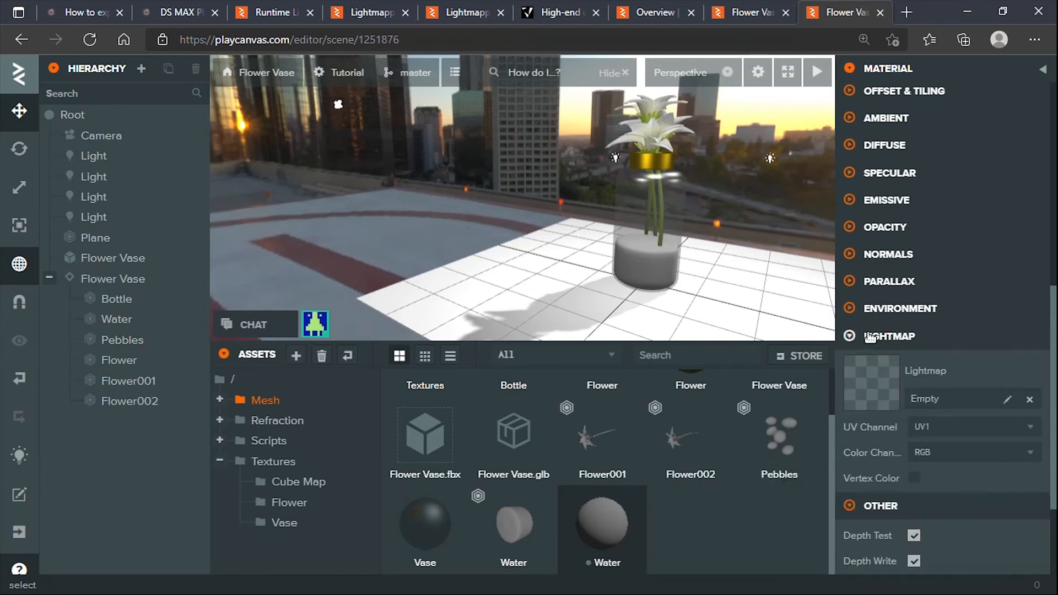
{"action": "scroll", "coordinate": [876, 364], "scroll_direction": "down", "scroll_amount": 3}
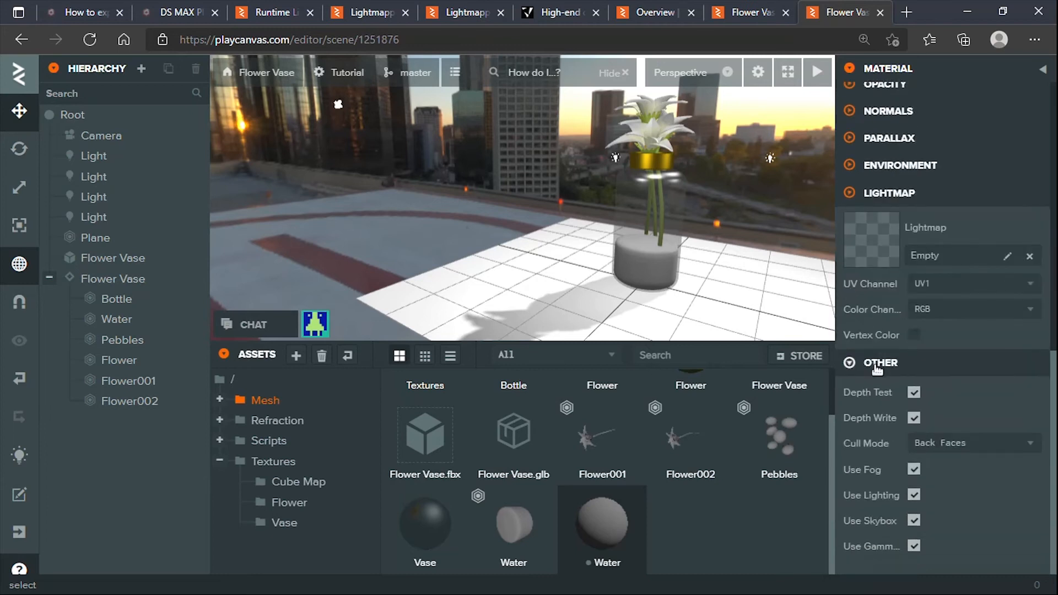
{"action": "left_click", "coordinate": [877, 209]}
{"action": "left_click", "coordinate": [879, 310]}
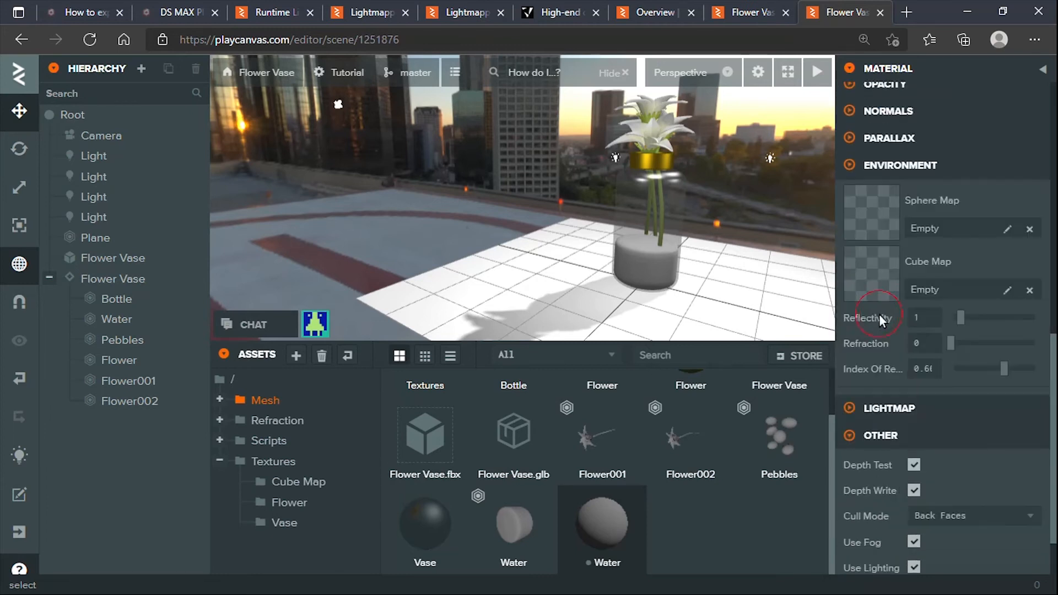
{"action": "scroll", "coordinate": [947, 296], "scroll_direction": "up", "scroll_amount": 2}
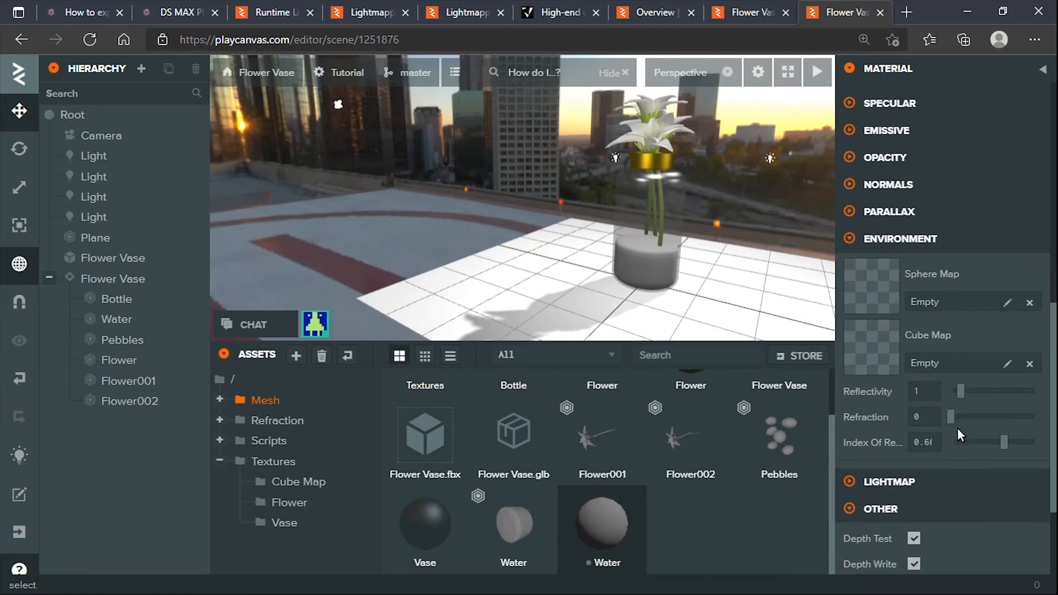
{"action": "left_click_drag", "start_coordinate": [951, 416], "coordinate": [1036, 417]}
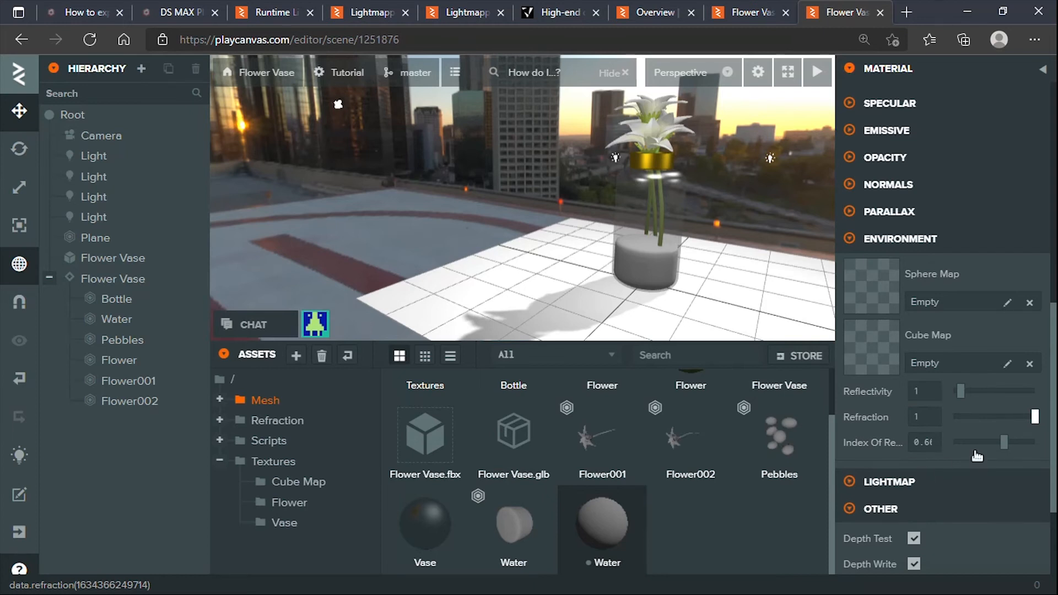
Step: Assign the Water material from the Mesh folder to the Water entity's Material #0 slot
{"action": "left_click_drag", "start_coordinate": [588, 276], "coordinate": [676, 259]}
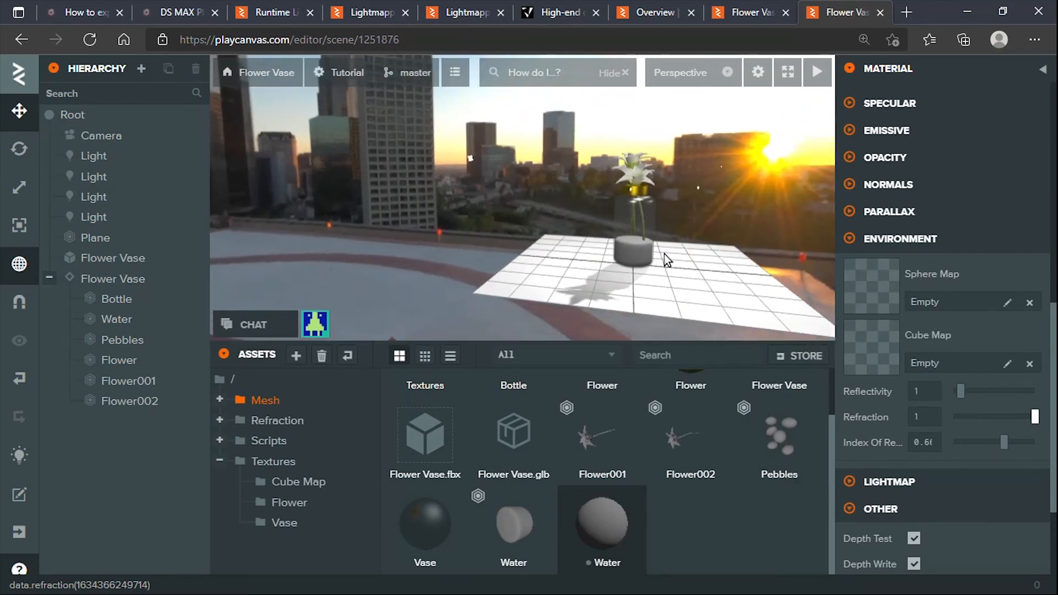
{"action": "scroll", "coordinate": [656, 257], "scroll_direction": "up", "scroll_amount": 4}
{"action": "scroll", "coordinate": [878, 359], "scroll_direction": "up", "scroll_amount": 5}
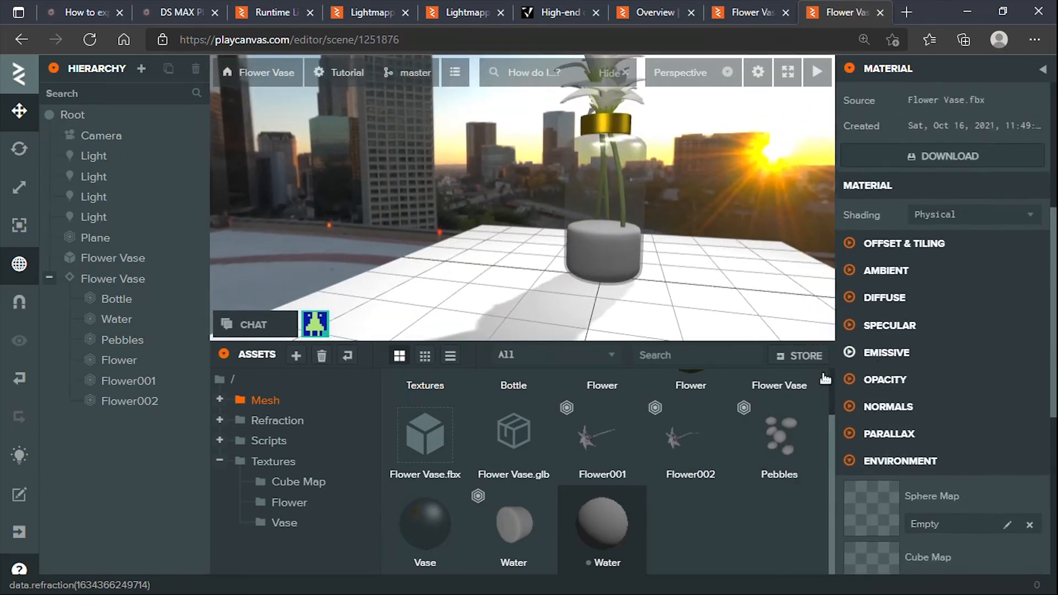
{"action": "left_click", "coordinate": [123, 318]}
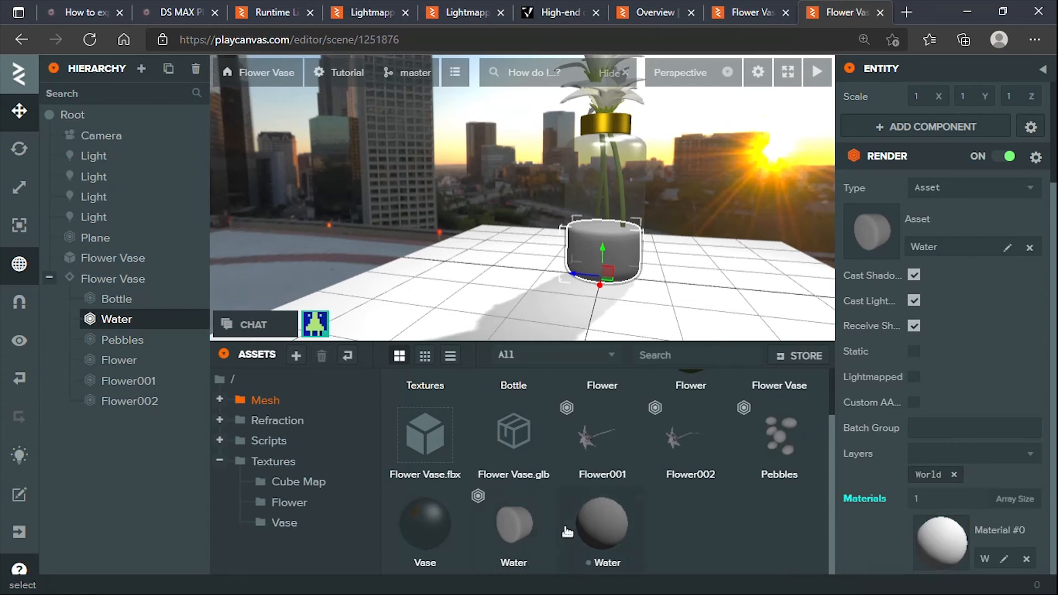
{"action": "left_click_drag", "start_coordinate": [590, 531], "coordinate": [930, 541]}
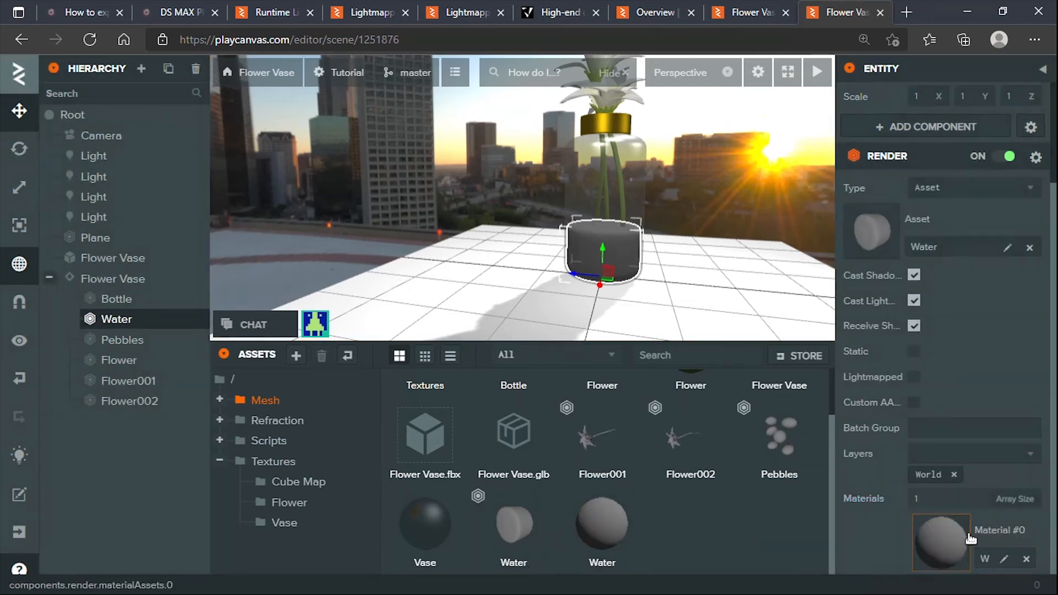
Step: Check the material assigned to the Water entity and clear its Material #0 slot
{"action": "left_click", "coordinate": [936, 537]}
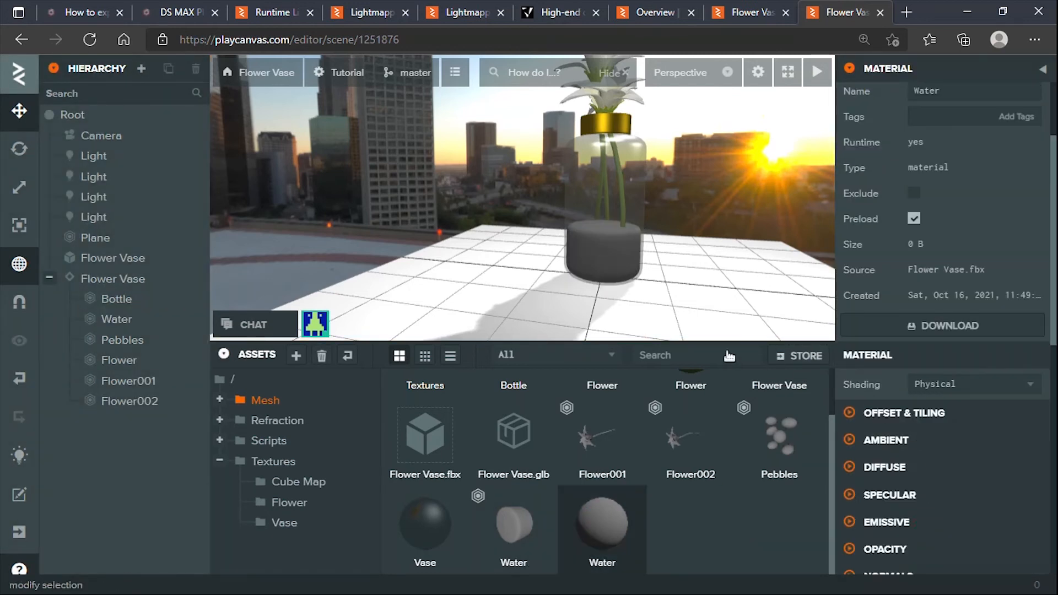
{"action": "left_click", "coordinate": [127, 320]}
{"action": "left_click", "coordinate": [1028, 561]}
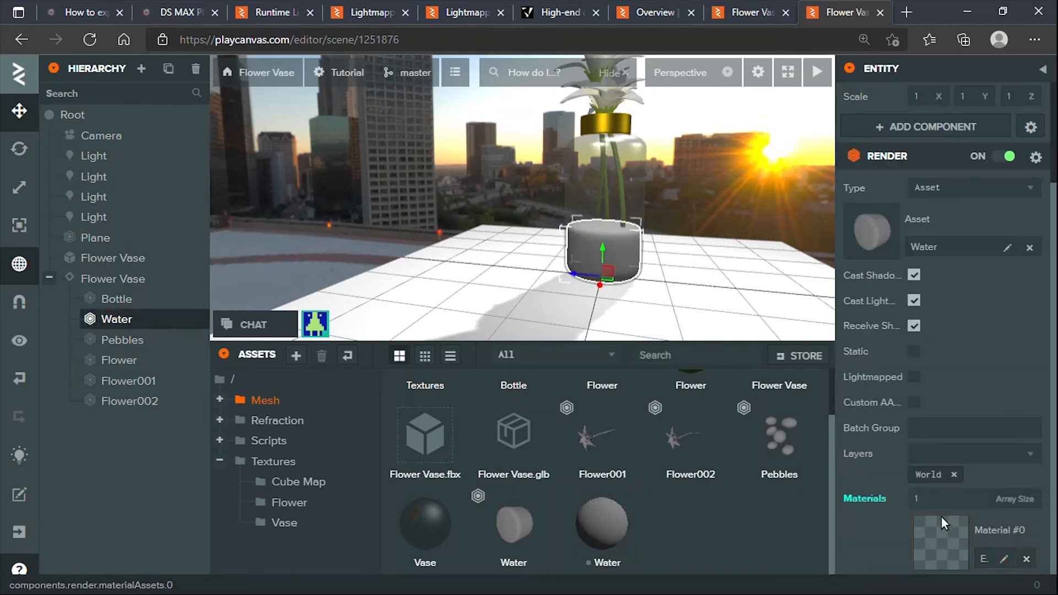
Step: Assign the Water material to the Water entity's Material #0 slot and set its Diffuse color to 00FF55
{"action": "left_click_drag", "start_coordinate": [615, 540], "coordinate": [954, 551]}
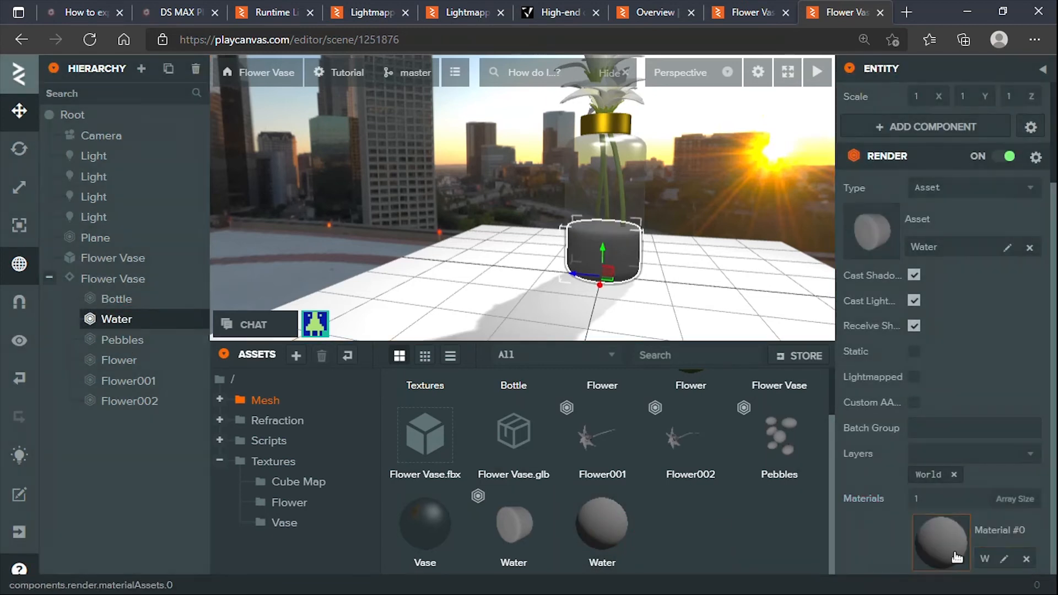
{"action": "left_click", "coordinate": [635, 512]}
{"action": "scroll", "coordinate": [875, 257], "scroll_direction": "up", "scroll_amount": 2}
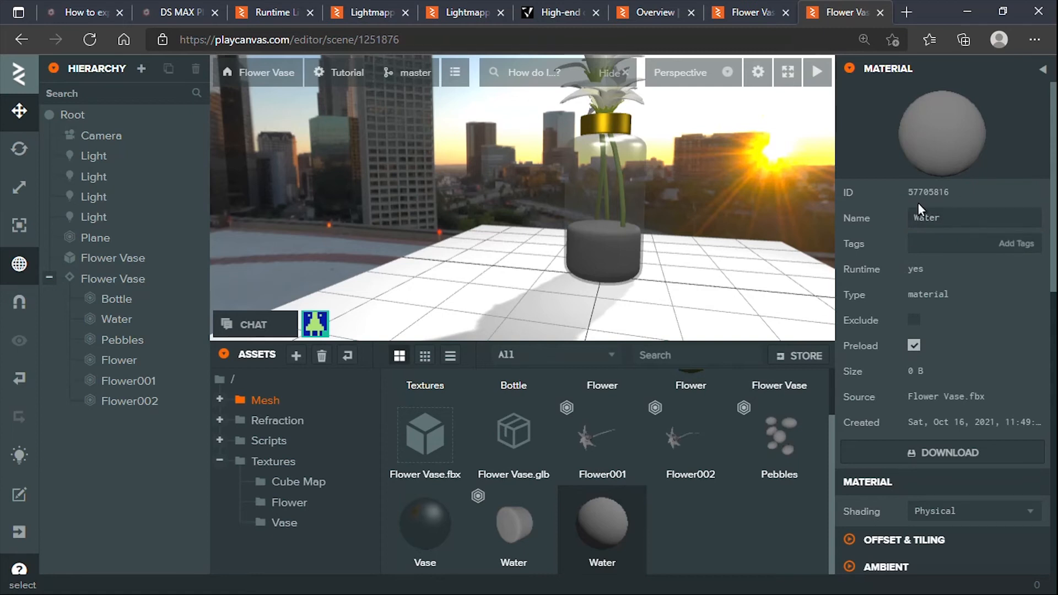
{"action": "scroll", "coordinate": [861, 353], "scroll_direction": "down", "scroll_amount": 4}
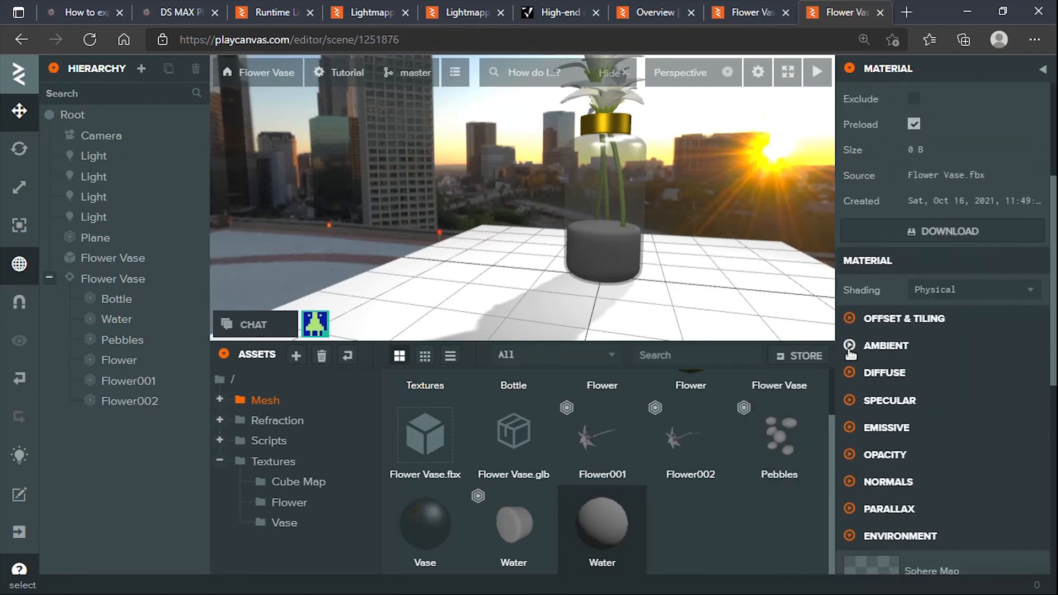
{"action": "left_click", "coordinate": [852, 373]}
{"action": "scroll", "coordinate": [887, 429], "scroll_direction": "down", "scroll_amount": 3}
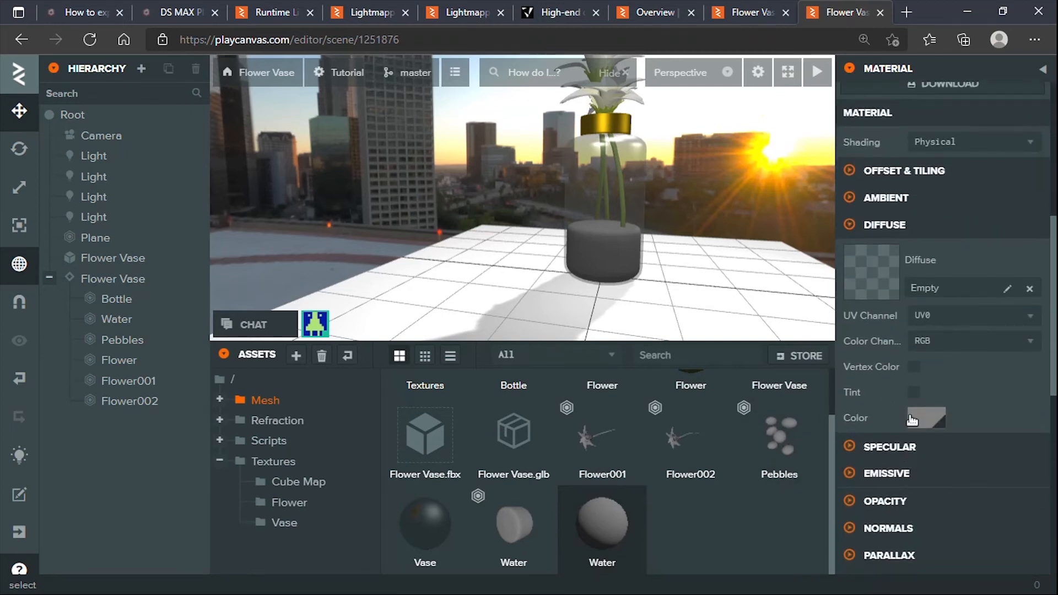
{"action": "left_click", "coordinate": [913, 417]}
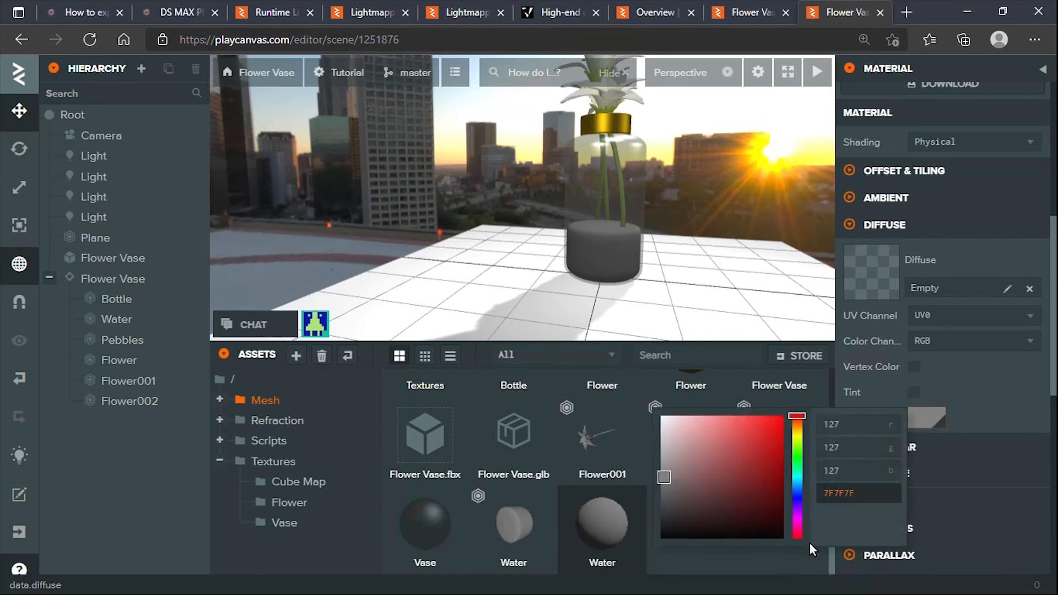
{"action": "mouse_move", "coordinate": [795, 455]}
{"action": "left_mouse_down"}
{"action": "mouse_move", "coordinate": [777, 442]}
{"action": "mouse_move", "coordinate": [812, 411]}
{"action": "left_mouse_up"}
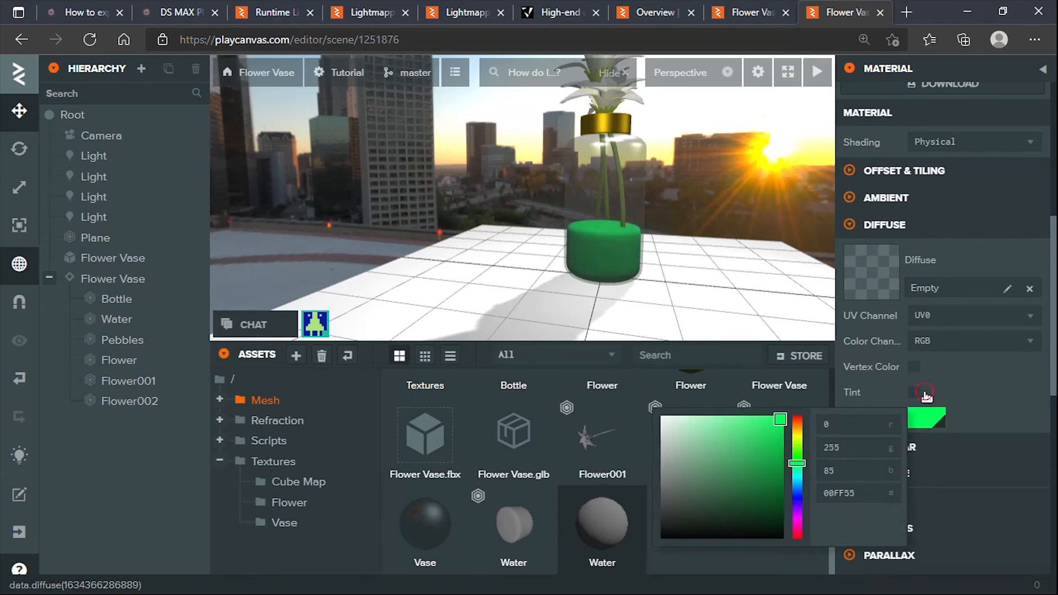
{"action": "left_click", "coordinate": [944, 401]}
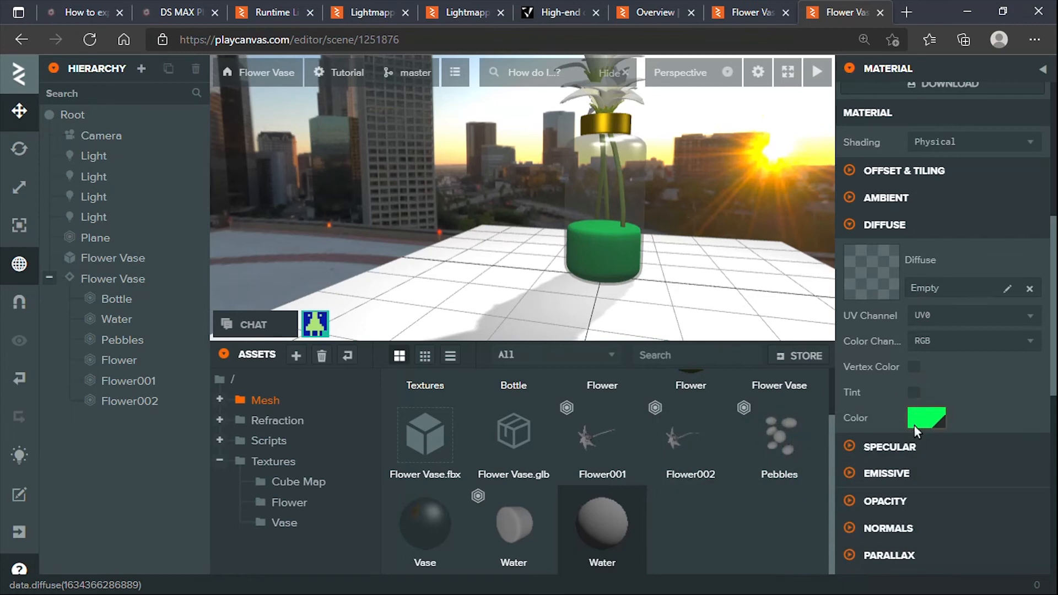
Step: Try the Water material's Refraction slider and its Use Lighting option, restoring Refraction to 1 and Use Lighting to enabled
{"action": "scroll", "coordinate": [915, 405], "scroll_direction": "down", "scroll_amount": 3}
{"action": "scroll", "coordinate": [863, 434], "scroll_direction": "down", "scroll_amount": 5}
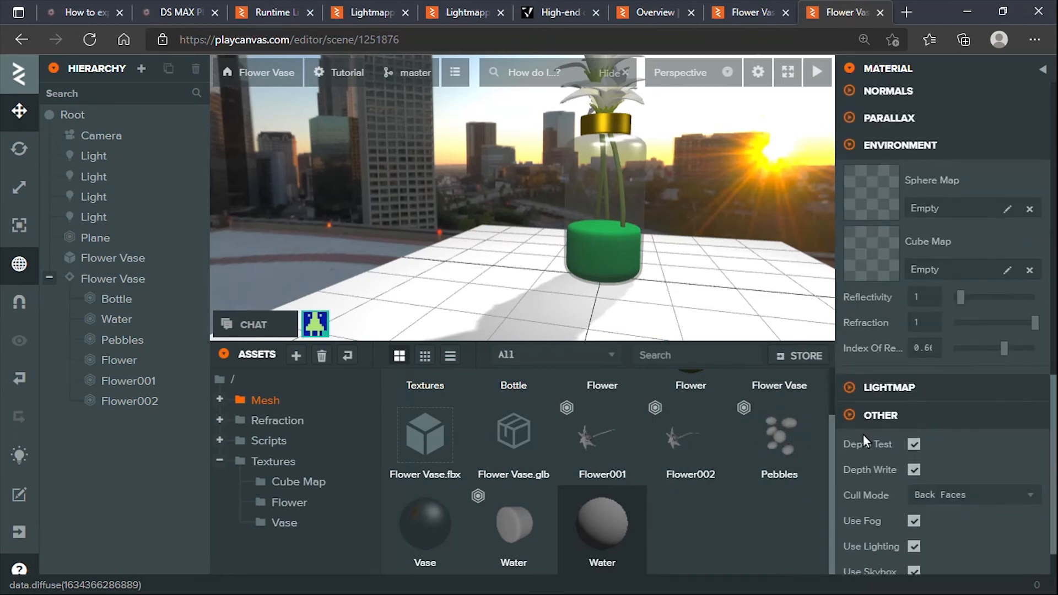
{"action": "mouse_move", "coordinate": [1033, 317]}
{"action": "left_mouse_down"}
{"action": "mouse_move", "coordinate": [969, 317]}
{"action": "mouse_move", "coordinate": [1047, 317]}
{"action": "left_mouse_up"}
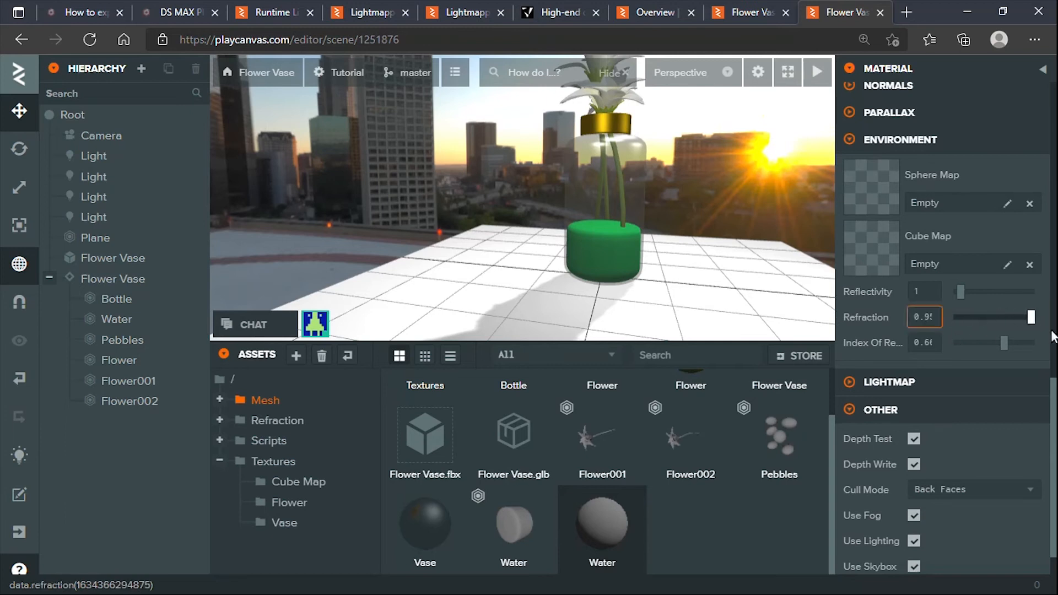
{"action": "scroll", "coordinate": [889, 438], "scroll_direction": "down", "scroll_amount": 1}
{"action": "scroll", "coordinate": [888, 438], "scroll_direction": "down", "scroll_amount": 1}
{"action": "left_click", "coordinate": [914, 522]}
{"action": "left_click", "coordinate": [915, 495]}
{"action": "left_click", "coordinate": [915, 495]}
{"action": "left_click", "coordinate": [915, 495]}
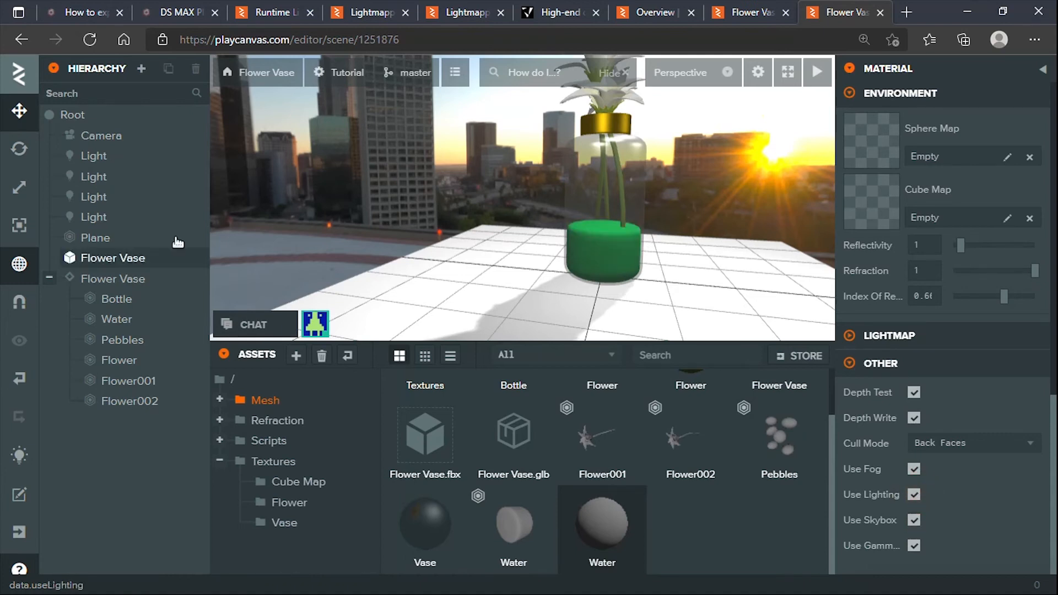
Step: Select the Camera entity to check its preview of the flower vase
{"action": "left_click", "coordinate": [110, 141]}
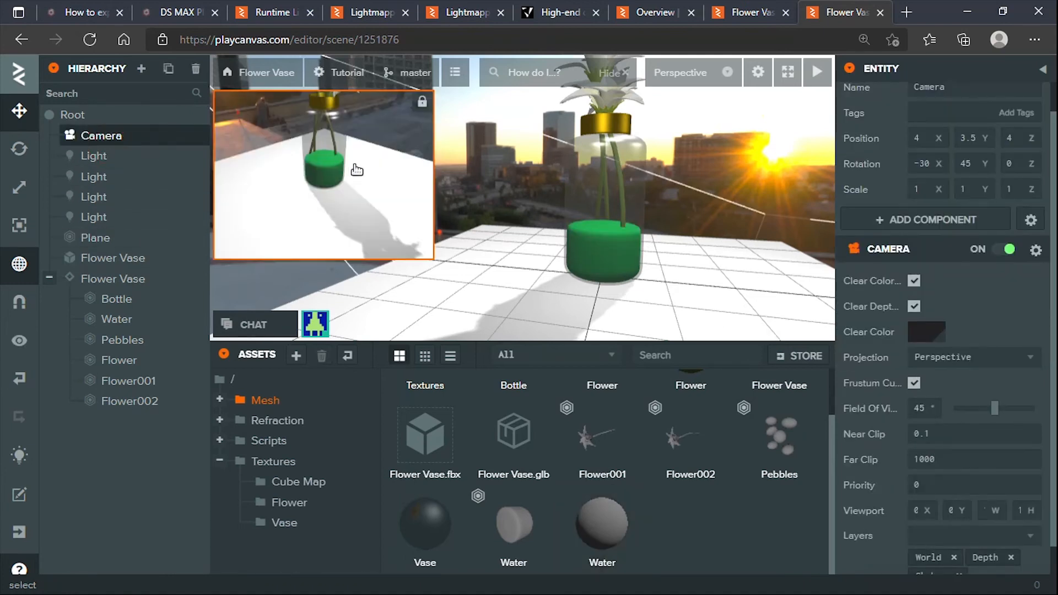
{"action": "scroll", "coordinate": [906, 434], "scroll_direction": "down", "scroll_amount": 1}
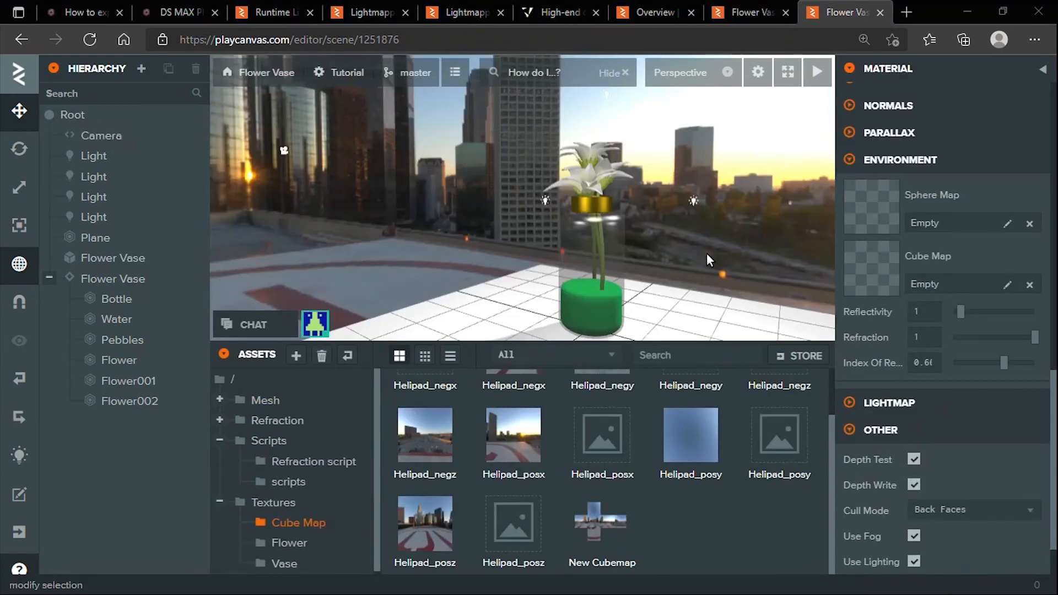
Step: Keep the Water material's Refraction at 1 and assign New Cubemap to the Cube Map slot in its Environment settings
{"action": "left_click_drag", "start_coordinate": [611, 279], "coordinate": [810, 292]}
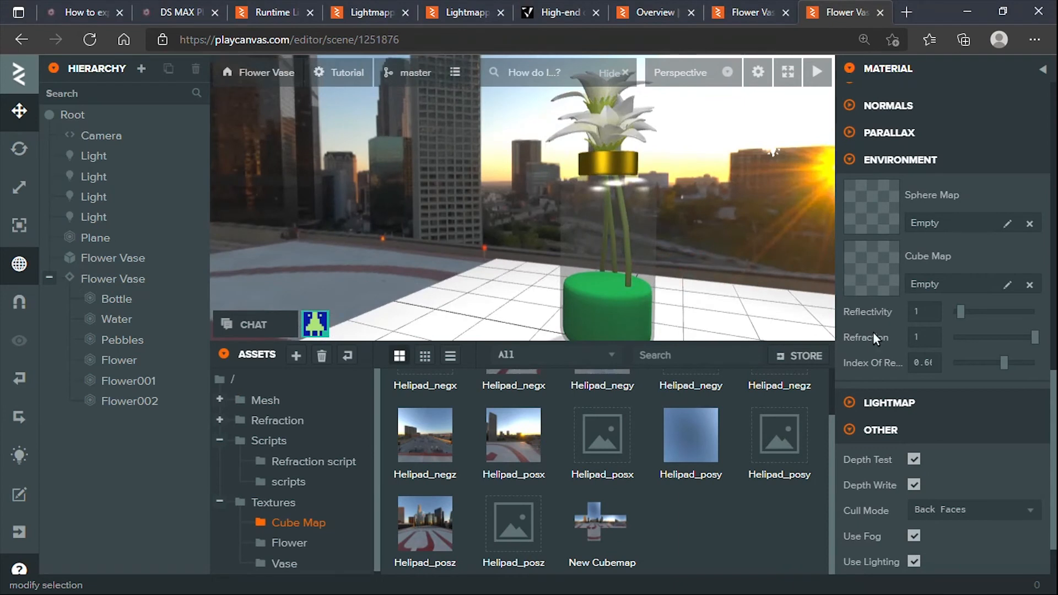
{"action": "mouse_move", "coordinate": [1030, 341]}
{"action": "left_mouse_down"}
{"action": "mouse_move", "coordinate": [1016, 341]}
{"action": "mouse_move", "coordinate": [1046, 340]}
{"action": "left_mouse_up"}
{"action": "left_click_drag", "start_coordinate": [481, 217], "coordinate": [719, 189]}
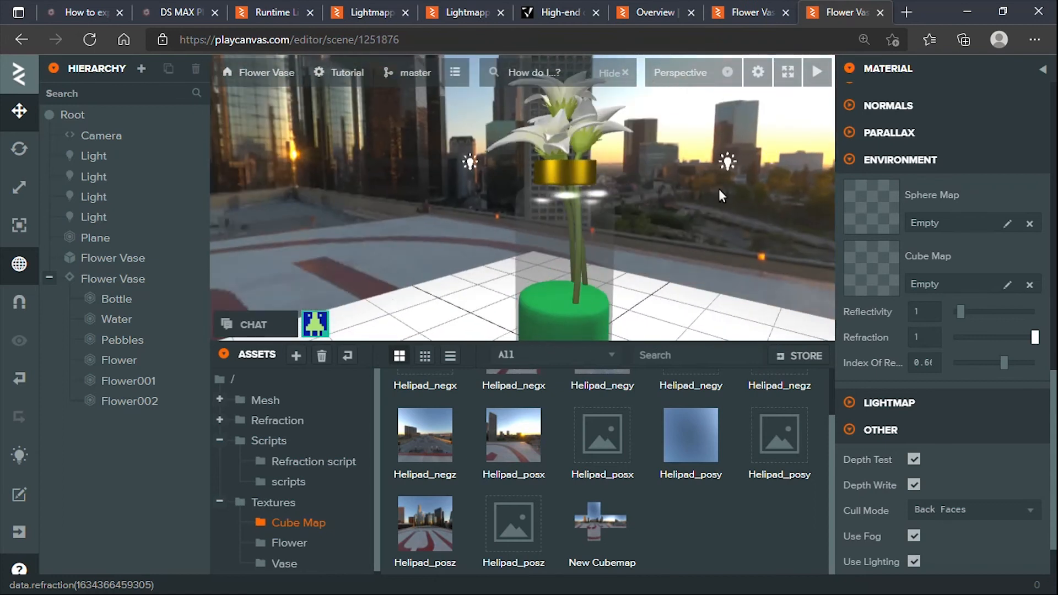
{"action": "left_click_drag", "start_coordinate": [627, 234], "coordinate": [761, 210]}
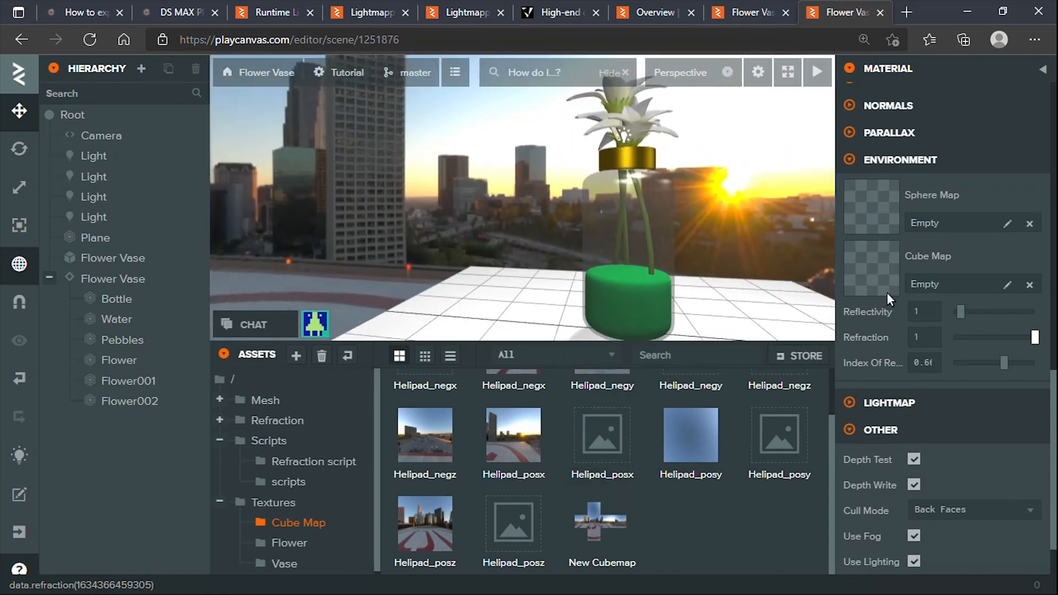
{"action": "left_click_drag", "start_coordinate": [602, 521], "coordinate": [849, 280]}
Step: Inspect the green water in the flower vase from different sides against the Helipad skybox
{"action": "left_click_drag", "start_coordinate": [557, 210], "coordinate": [869, 206]}
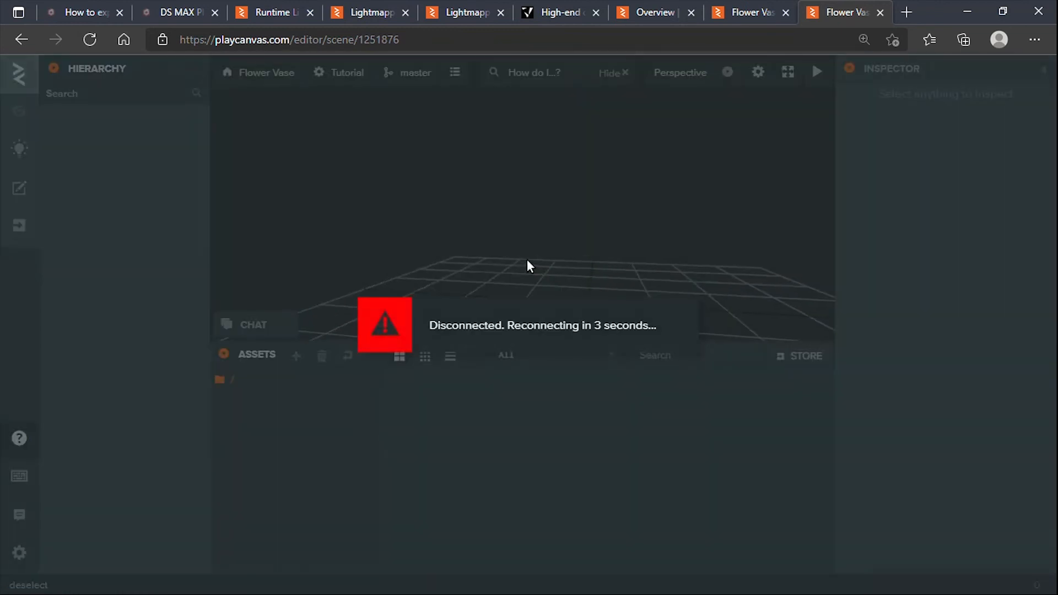
{"action": "left_click", "coordinate": [972, 580]}
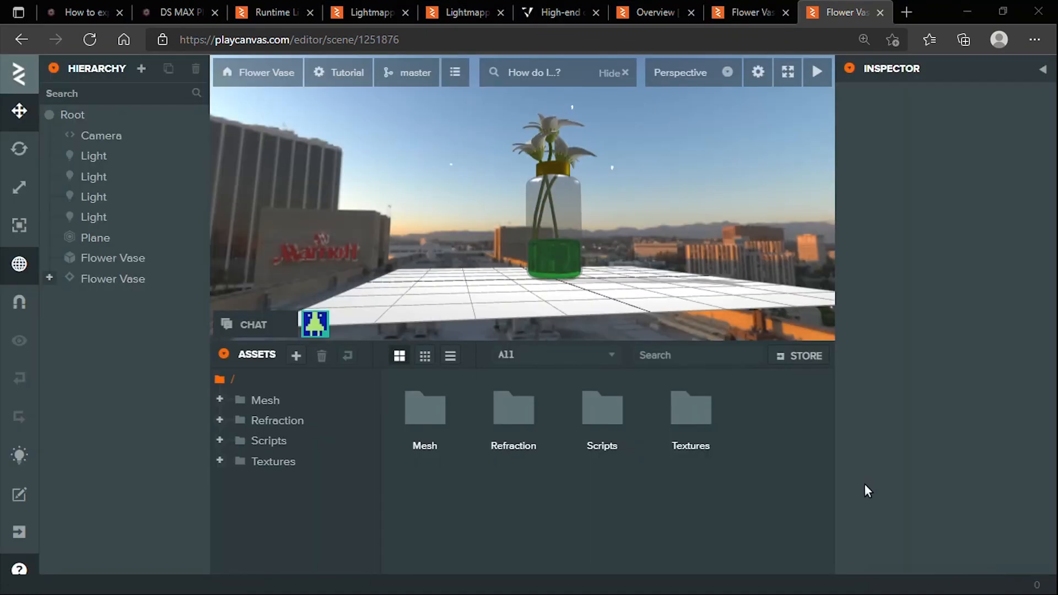
{"action": "scroll", "coordinate": [583, 280], "scroll_direction": "up", "scroll_amount": 3}
{"action": "left_click_drag", "start_coordinate": [641, 259], "coordinate": [111, 239]}
{"action": "scroll", "coordinate": [521, 260], "scroll_direction": "down", "scroll_amount": 3}
{"action": "left_click_drag", "start_coordinate": [546, 261], "coordinate": [554, 287]}
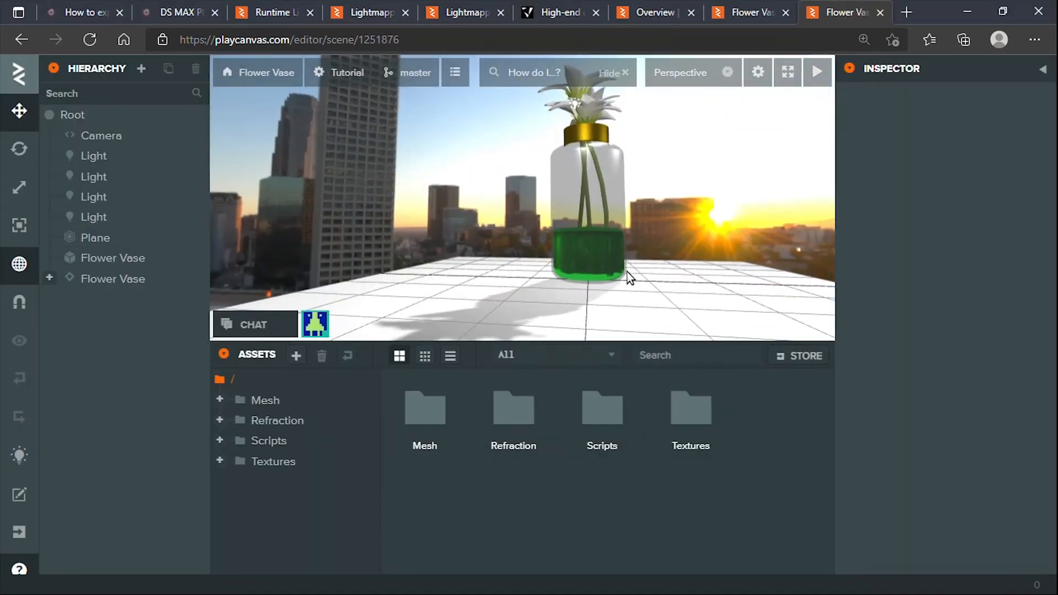
Step: Expand the Flower Vase entity and try to move its Water child under Pebbles
{"action": "left_click", "coordinate": [49, 277]}
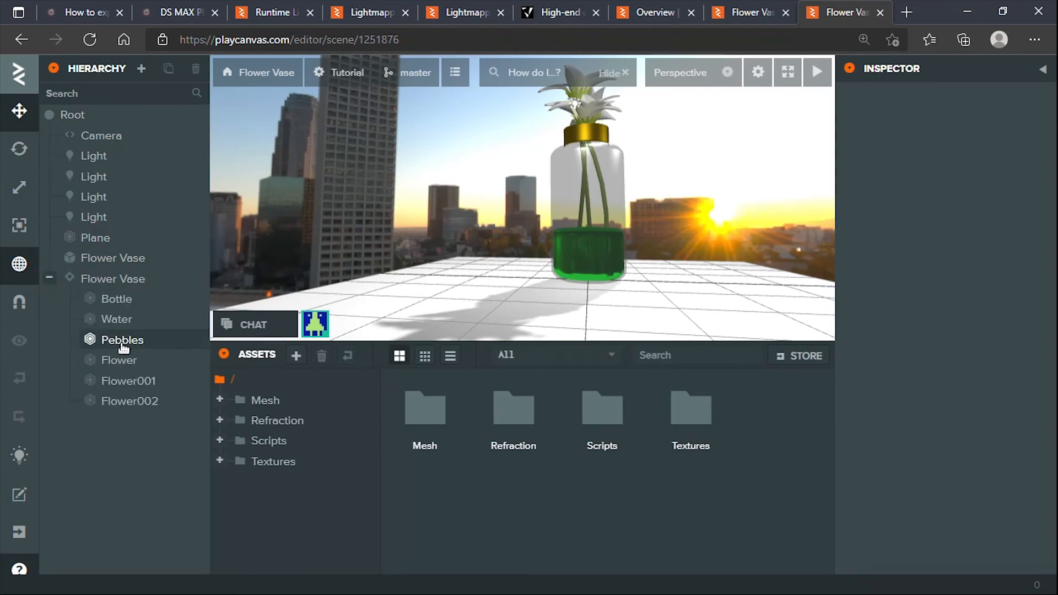
{"action": "left_click_drag", "start_coordinate": [125, 329], "coordinate": [122, 338]}
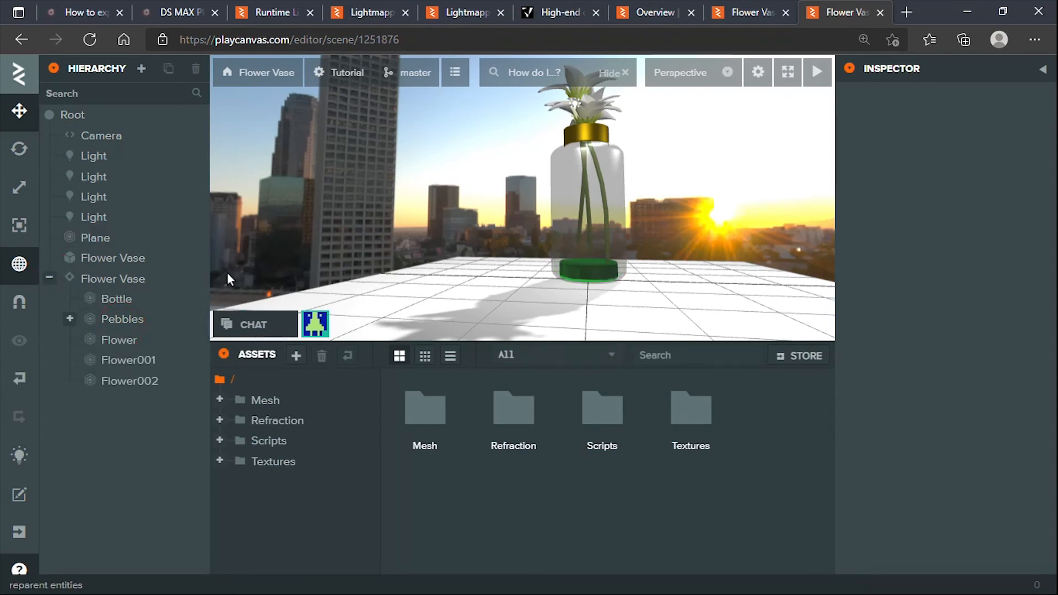
{"action": "left_click", "coordinate": [115, 299]}
{"action": "left_click_drag", "start_coordinate": [573, 248], "coordinate": [170, 270]}
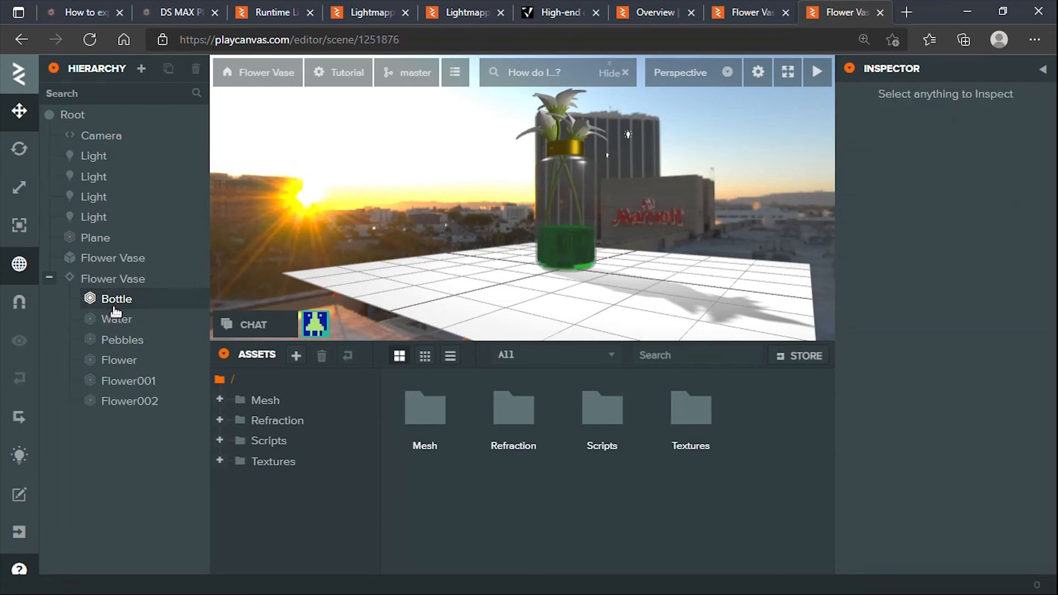
Step: Change the Diffuse color of the material assigned to the Water entity to pale green BAECCB
{"action": "left_click", "coordinate": [117, 319]}
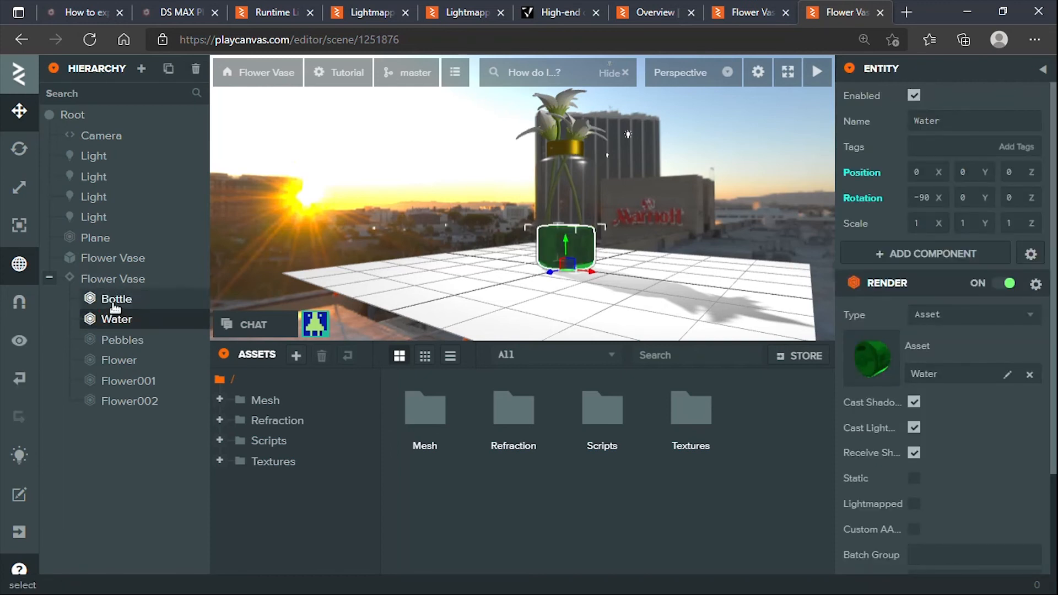
{"action": "left_click_drag", "start_coordinate": [664, 277], "coordinate": [574, 230]}
{"action": "scroll", "coordinate": [576, 228], "scroll_direction": "up", "scroll_amount": 3}
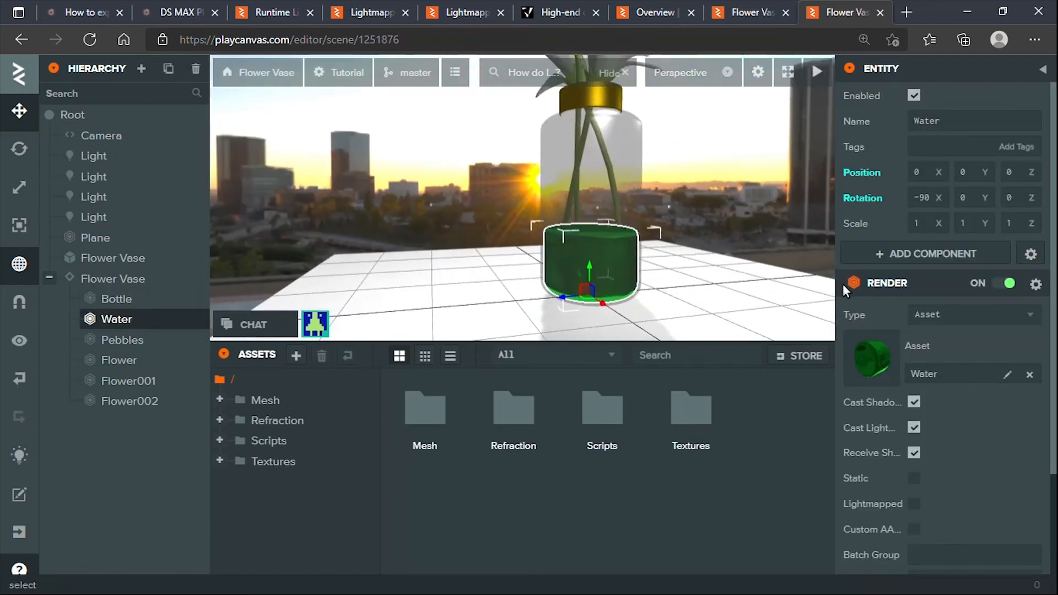
{"action": "left_click_drag", "start_coordinate": [816, 289], "coordinate": [509, 184]}
{"action": "scroll", "coordinate": [581, 236], "scroll_direction": "up", "scroll_amount": 2}
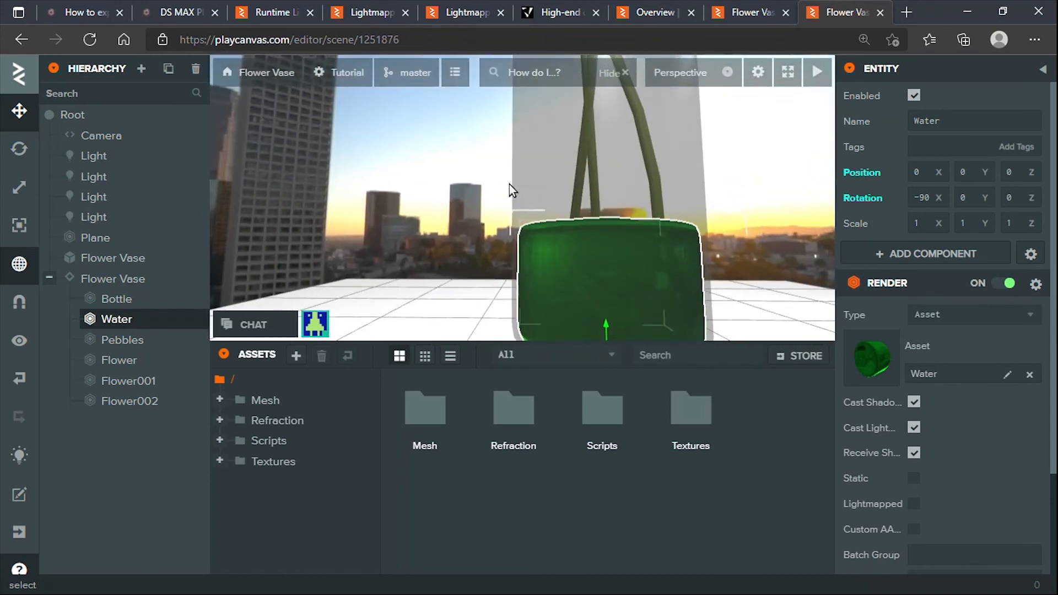
{"action": "scroll", "coordinate": [938, 363], "scroll_direction": "down", "scroll_amount": 3}
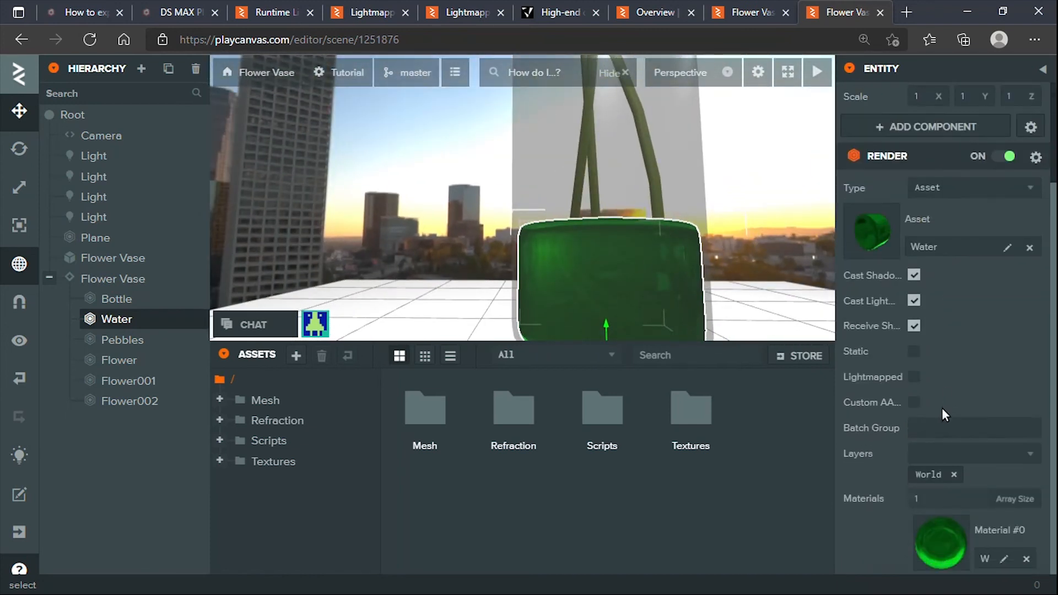
{"action": "left_click", "coordinate": [940, 528]}
{"action": "scroll", "coordinate": [892, 386], "scroll_direction": "down", "scroll_amount": 4}
{"action": "left_click", "coordinate": [926, 441]}
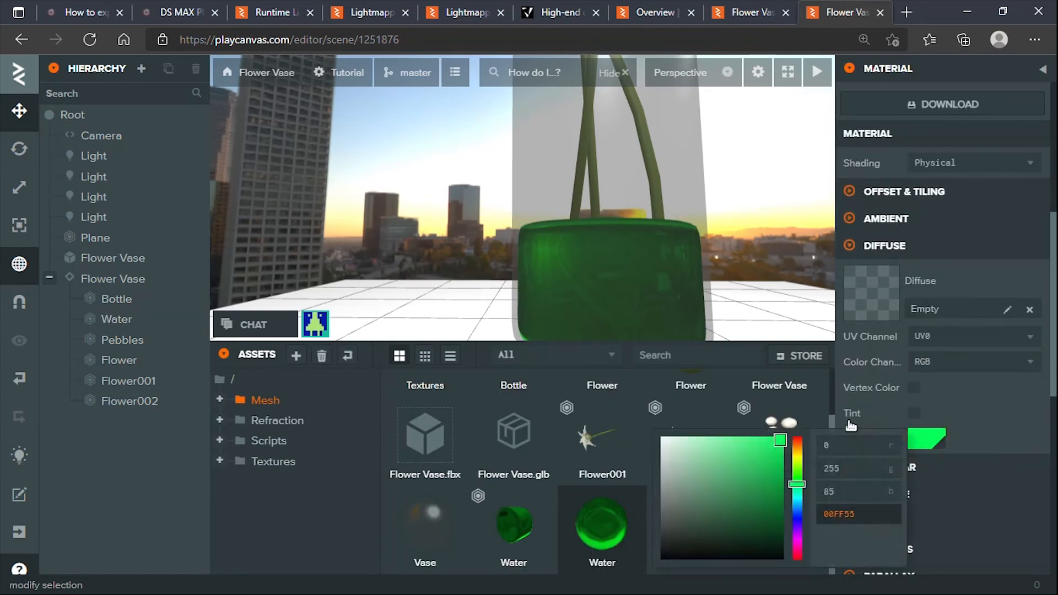
{"action": "left_click_drag", "start_coordinate": [721, 448], "coordinate": [679, 436]}
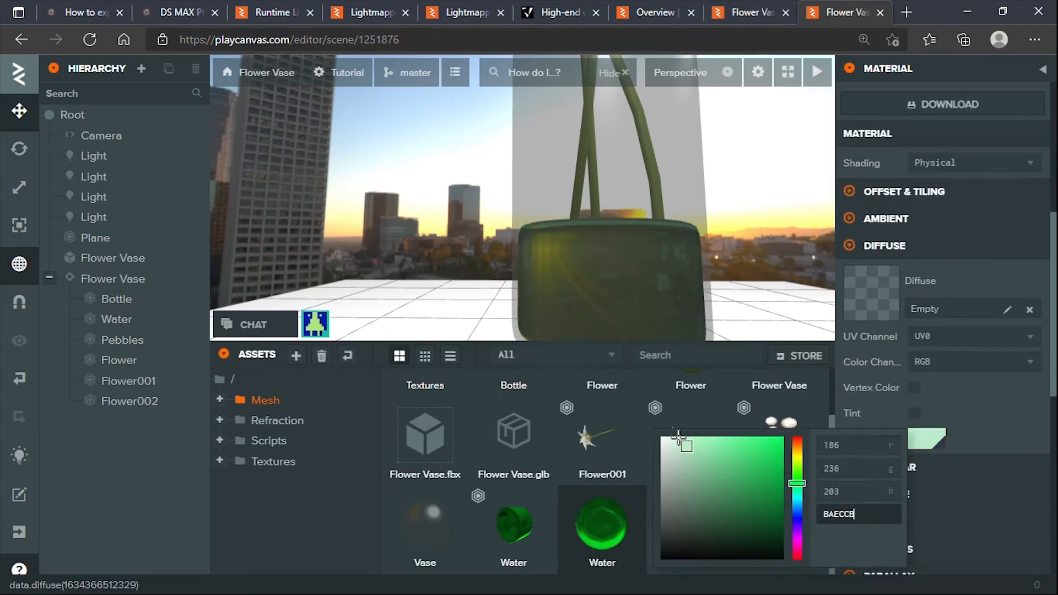
{"action": "left_click", "coordinate": [970, 427]}
Step: Examine how the recolored water refracts the skybox from several angles and distances, and recheck its Diffuse color
{"action": "scroll", "coordinate": [652, 253], "scroll_direction": "down", "scroll_amount": 3}
{"action": "left_click_drag", "start_coordinate": [652, 253], "coordinate": [604, 262]}
{"action": "left_click_drag", "start_coordinate": [515, 233], "coordinate": [503, 212]}
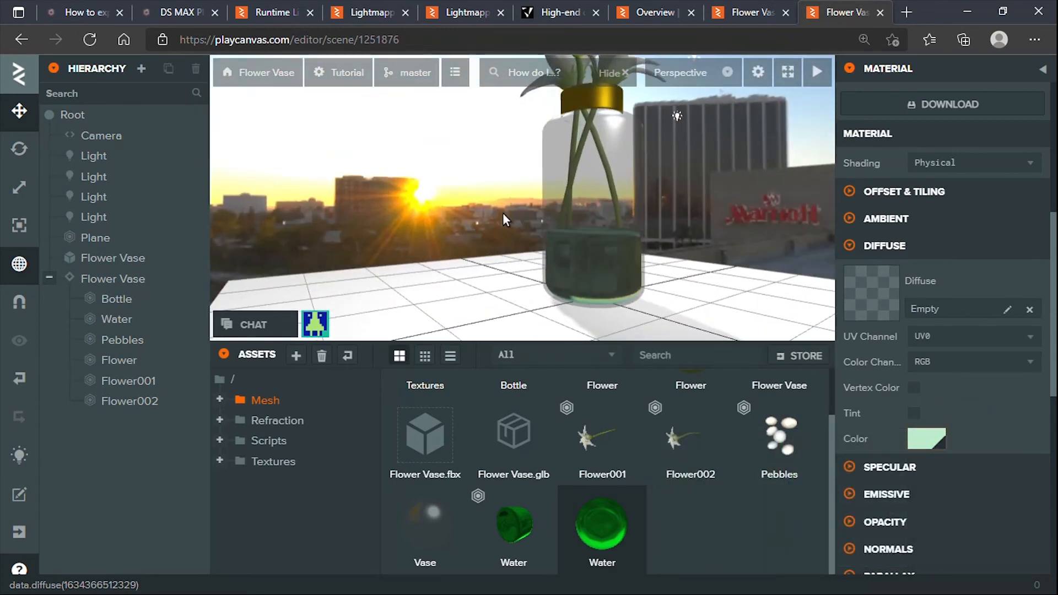
{"action": "left_click_drag", "start_coordinate": [697, 279], "coordinate": [531, 261]}
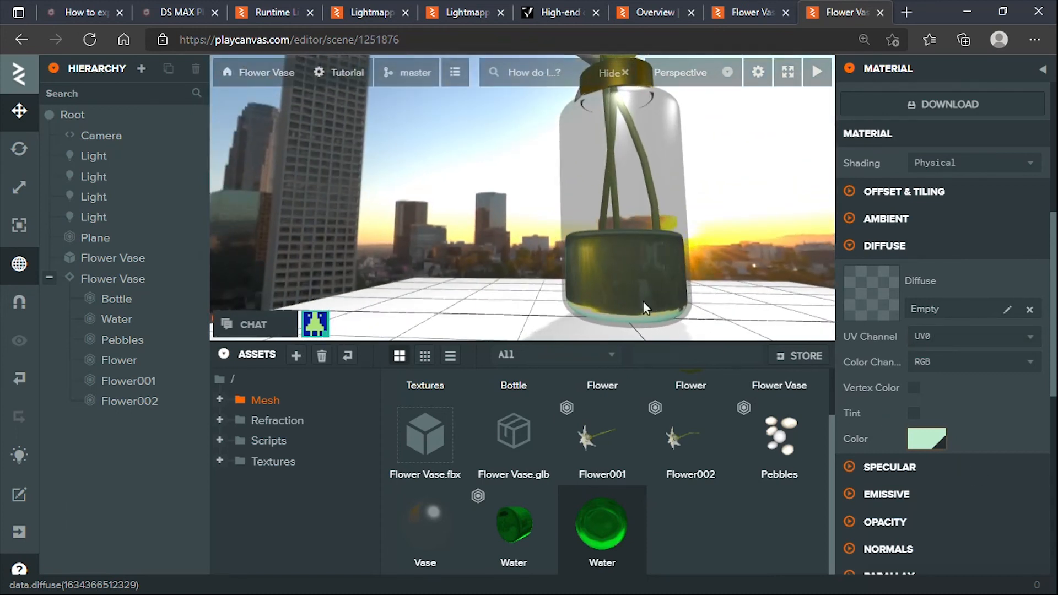
{"action": "left_click_drag", "start_coordinate": [679, 259], "coordinate": [748, 252]}
{"action": "scroll", "coordinate": [669, 275], "scroll_direction": "up", "scroll_amount": 3}
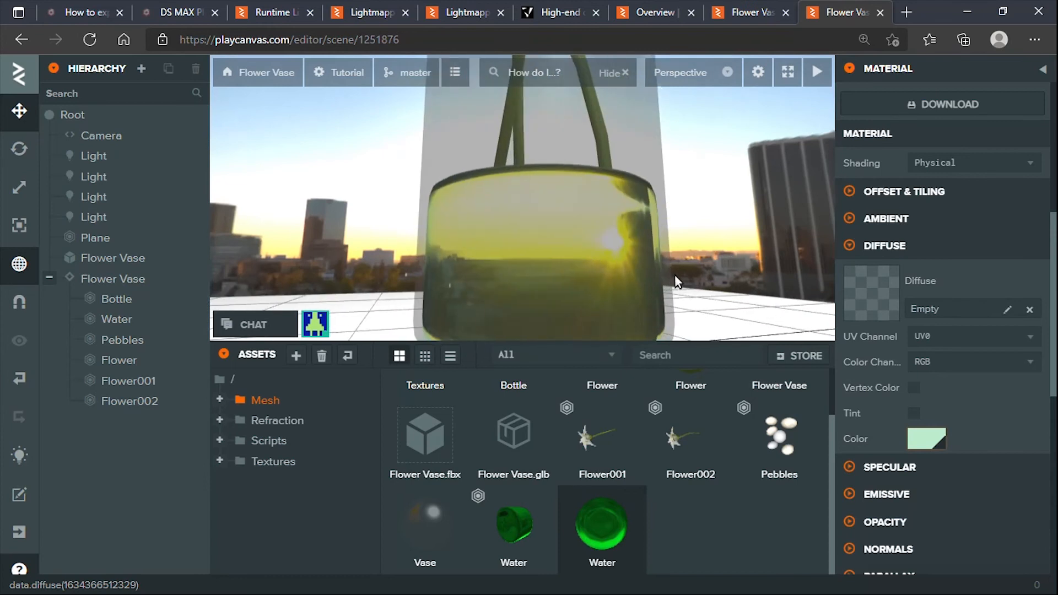
{"action": "left_click", "coordinate": [936, 438]}
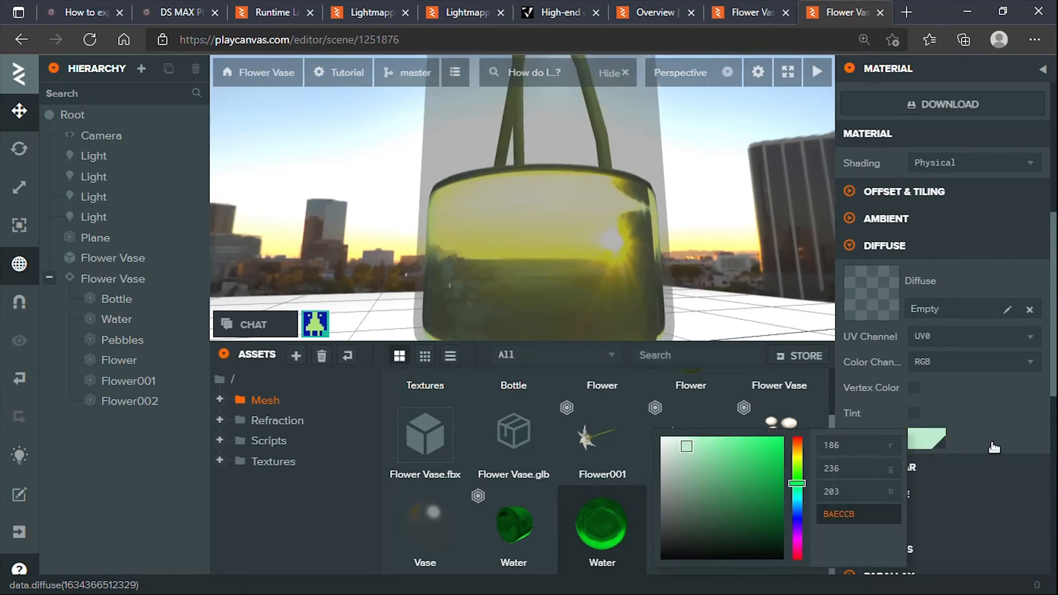
{"action": "left_click", "coordinate": [614, 253]}
{"action": "left_click_drag", "start_coordinate": [615, 253], "coordinate": [594, 272]}
{"action": "scroll", "coordinate": [478, 208], "scroll_direction": "down", "scroll_amount": 5}
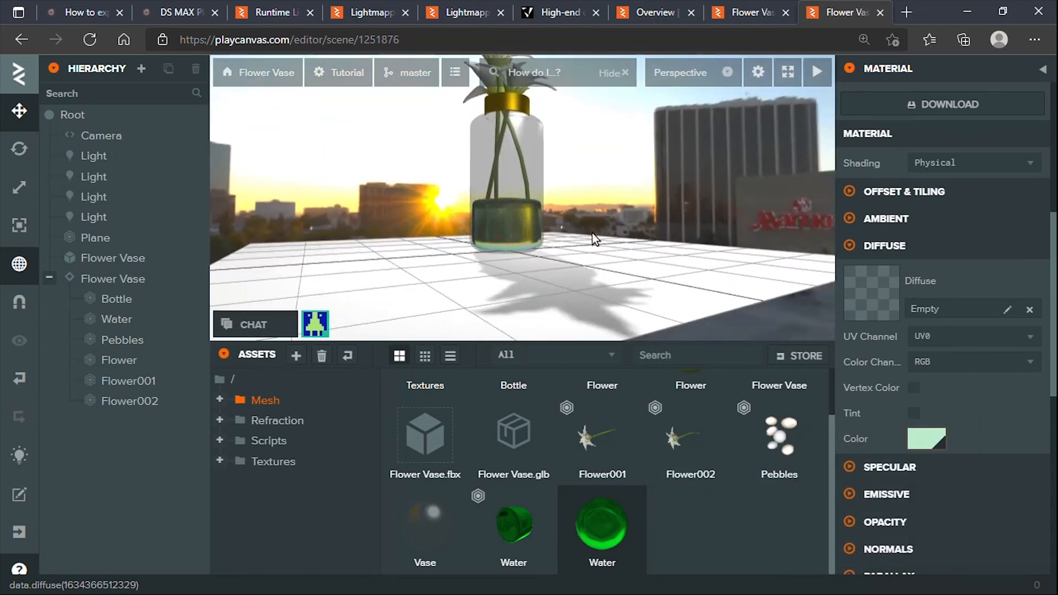
Step: Raise the Water material's Reflectivity to 8 in its Environment settings and inspect the water up close
{"action": "scroll", "coordinate": [895, 477], "scroll_direction": "down", "scroll_amount": 5}
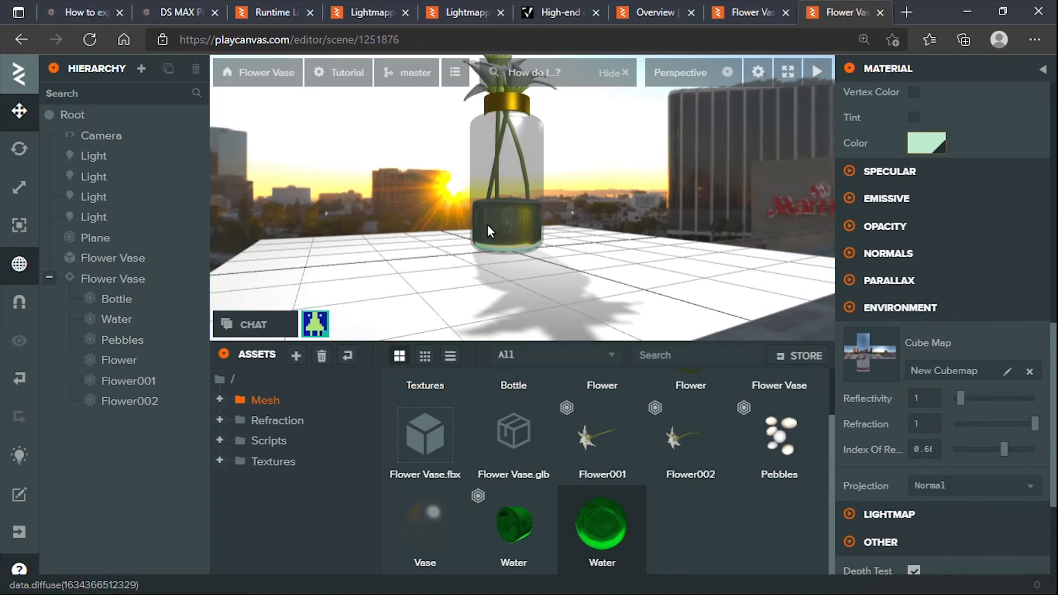
{"action": "scroll", "coordinate": [487, 224], "scroll_direction": "up", "scroll_amount": 3}
{"action": "left_click_drag", "start_coordinate": [506, 223], "coordinate": [439, 303]}
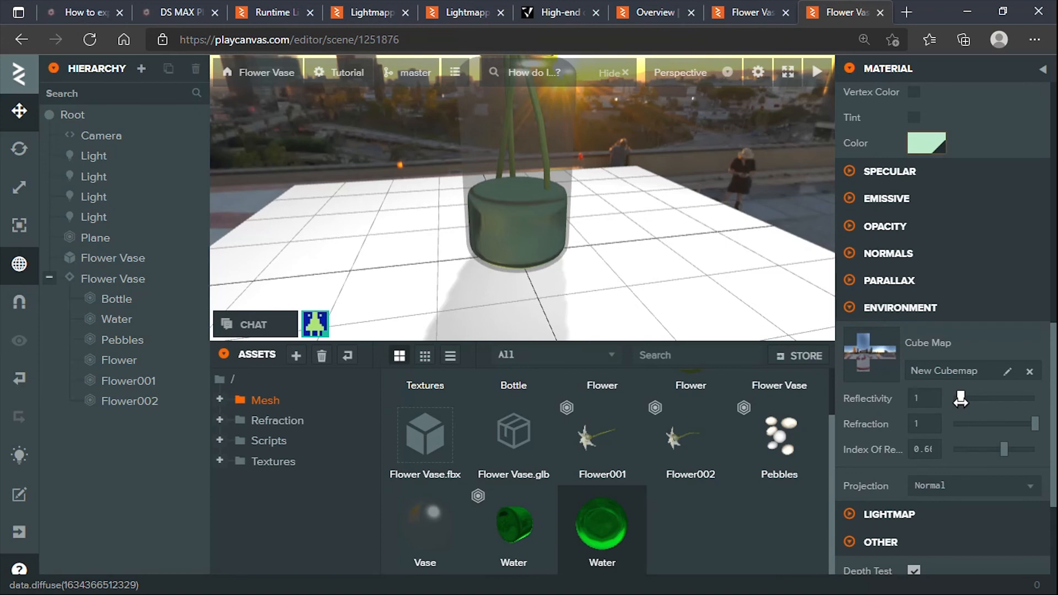
{"action": "left_click_drag", "start_coordinate": [962, 400], "coordinate": [1036, 398]}
{"action": "left_click_drag", "start_coordinate": [607, 272], "coordinate": [555, 161]}
{"action": "scroll", "coordinate": [432, 253], "scroll_direction": "up", "scroll_amount": 3}
Step: Lower the Water material's Index Of Refraction to about 0.47, comparing the water from different angles
{"action": "left_click_drag", "start_coordinate": [1005, 450], "coordinate": [975, 449]}
{"action": "left_click_drag", "start_coordinate": [663, 260], "coordinate": [695, 209]}
{"action": "mouse_move", "coordinate": [973, 450]}
{"action": "left_mouse_down"}
{"action": "mouse_move", "coordinate": [956, 450]}
{"action": "mouse_move", "coordinate": [1025, 452]}
{"action": "mouse_move", "coordinate": [1002, 464]}
{"action": "mouse_move", "coordinate": [992, 451]}
{"action": "left_mouse_up"}
{"action": "left_click_drag", "start_coordinate": [667, 283], "coordinate": [636, 335]}
{"action": "left_click", "coordinate": [750, 355]}
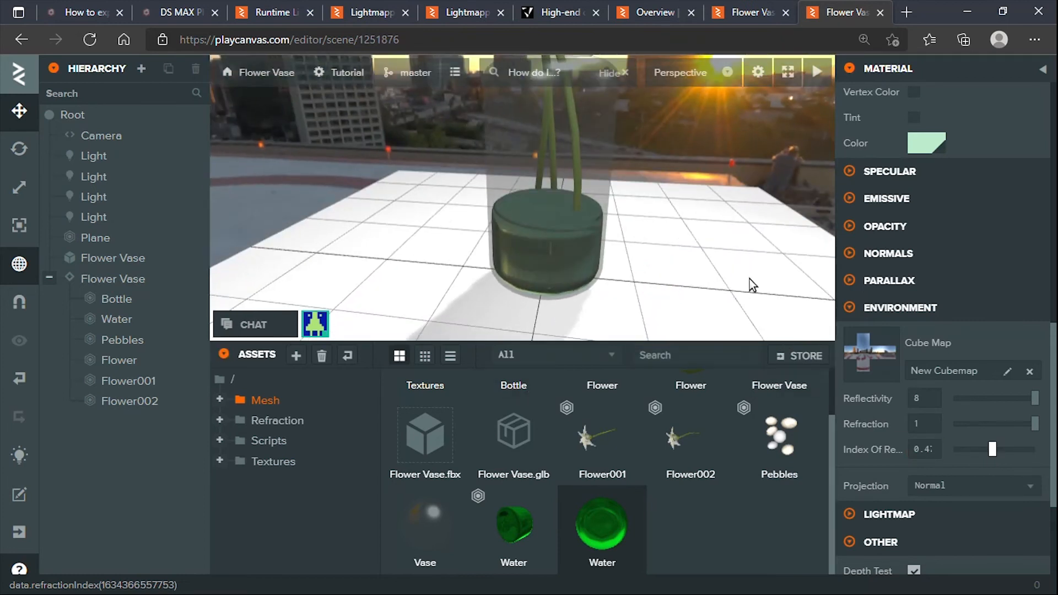
Step: Set the Water material's opacity Blend Type to Premultiplied Alpha, trying Additive Alpha first
{"action": "left_click_drag", "start_coordinate": [631, 261], "coordinate": [683, 209]}
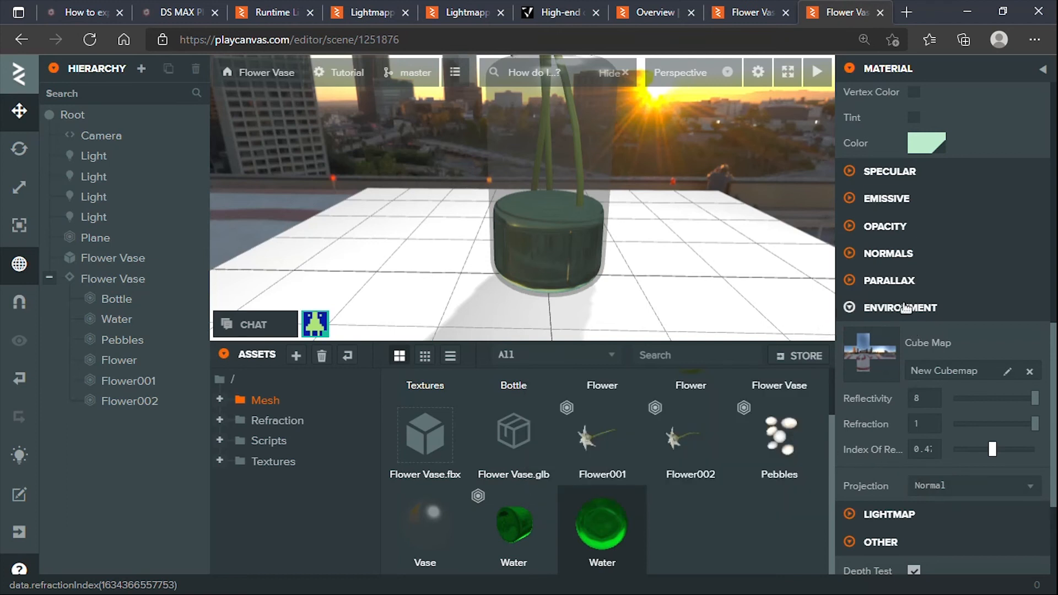
{"action": "left_click_drag", "start_coordinate": [736, 207], "coordinate": [758, 203]}
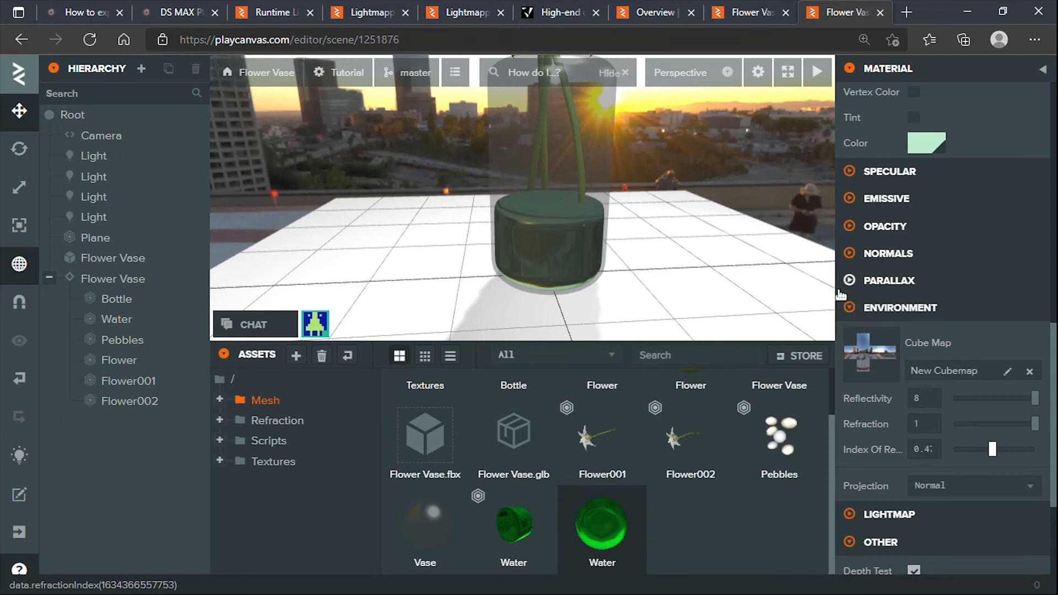
{"action": "left_click_drag", "start_coordinate": [610, 242], "coordinate": [568, 291]}
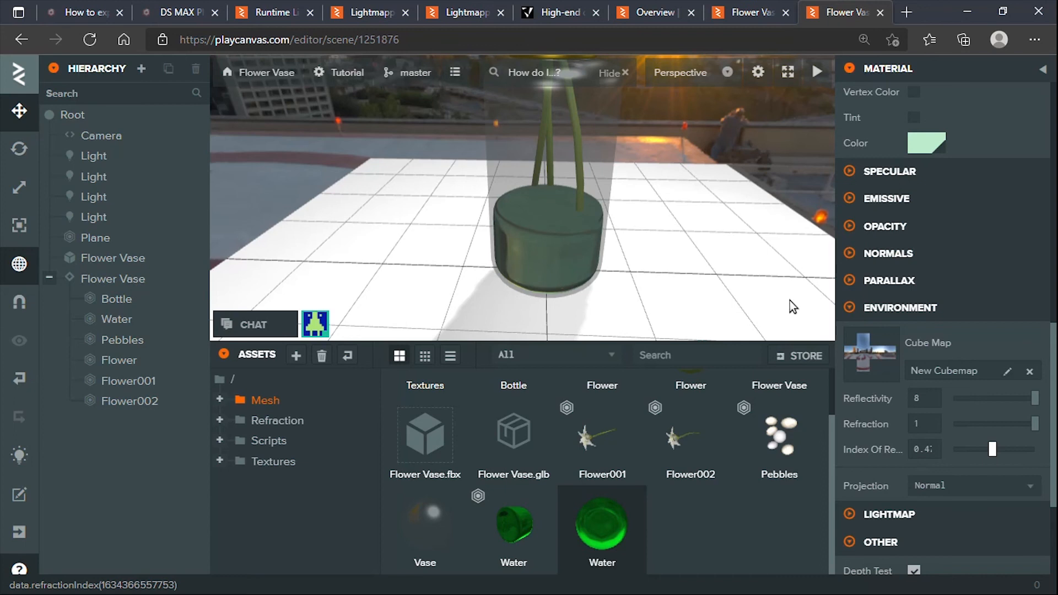
{"action": "left_click", "coordinate": [852, 226]}
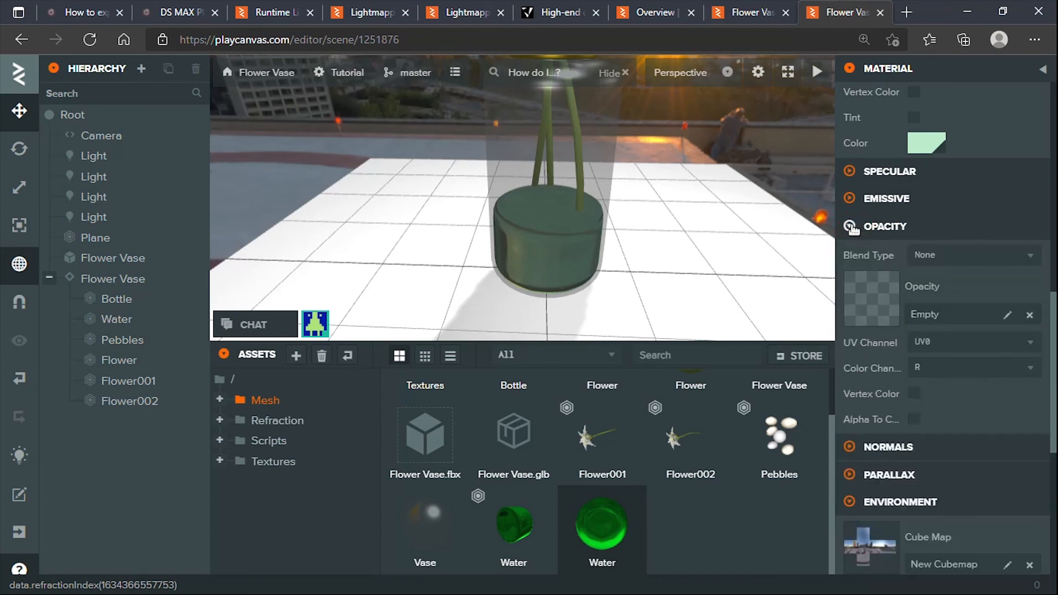
{"action": "left_click", "coordinate": [987, 256]}
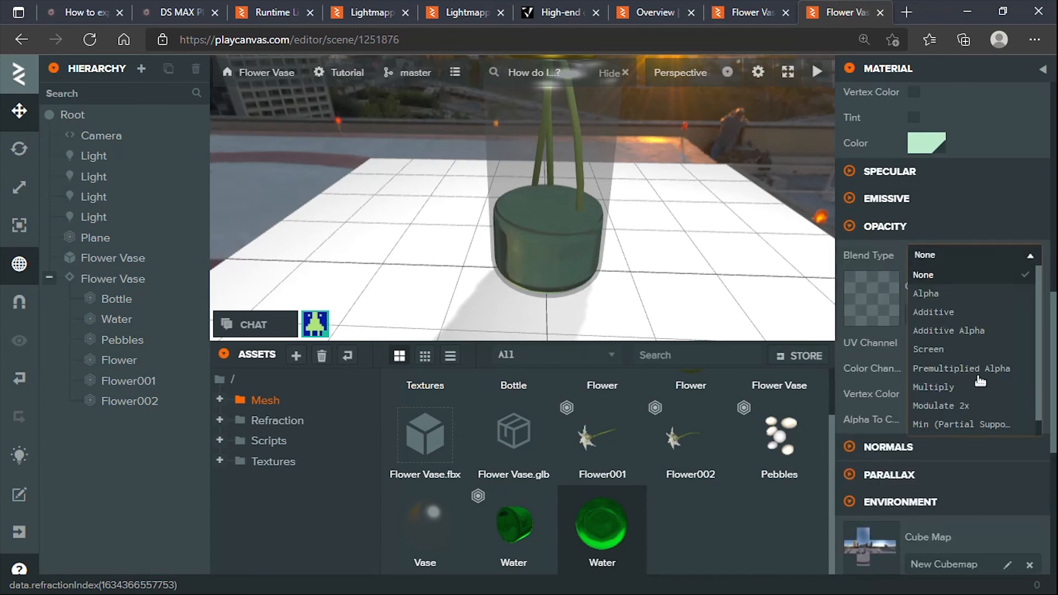
{"action": "left_click", "coordinate": [951, 331]}
{"action": "left_click", "coordinate": [949, 256]}
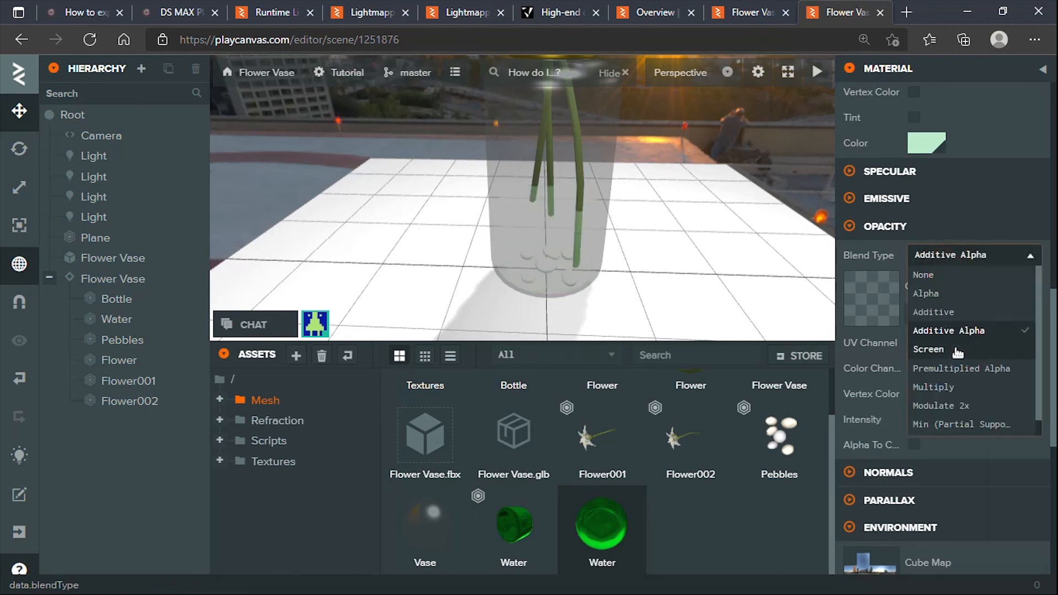
{"action": "left_click", "coordinate": [957, 370]}
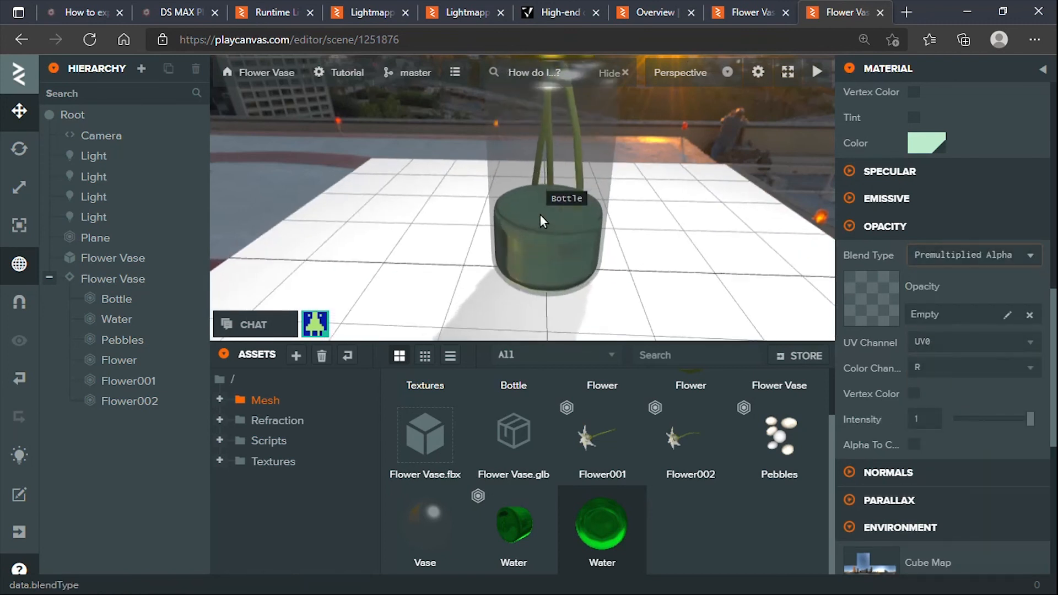
Step: Lower the Water material's opacity Intensity to about 0.79, checking the water's transparency from different angles
{"action": "left_click_drag", "start_coordinate": [1027, 416], "coordinate": [1015, 418]}
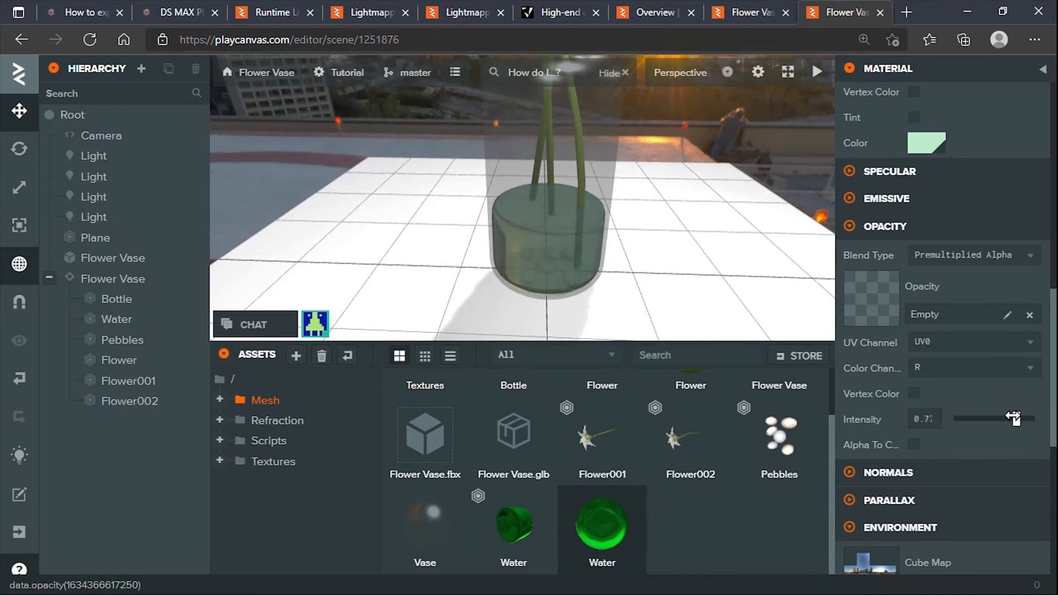
{"action": "left_click_drag", "start_coordinate": [658, 228], "coordinate": [590, 253]}
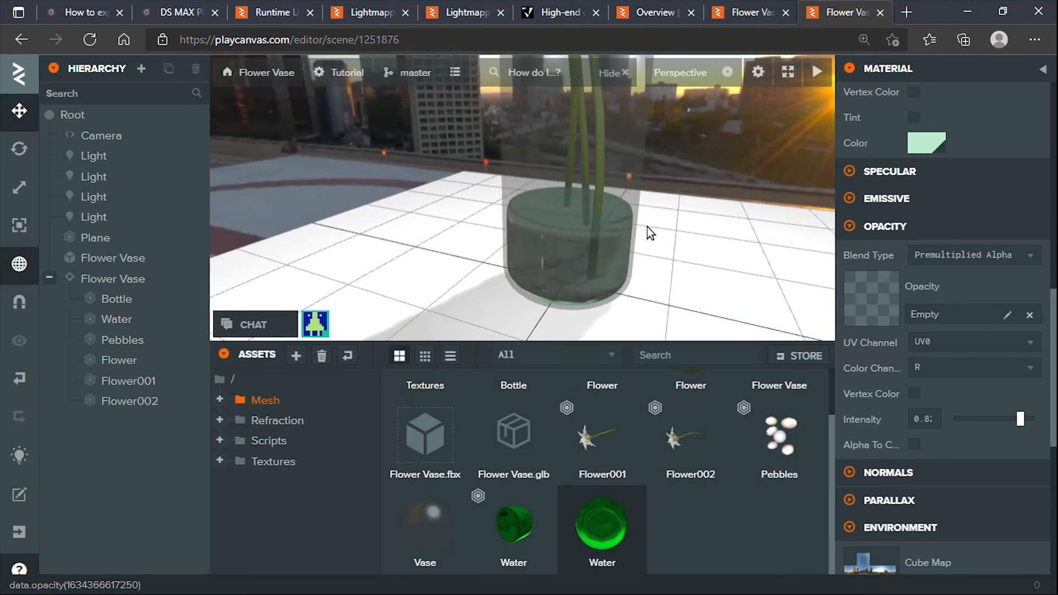
{"action": "scroll", "coordinate": [647, 226], "scroll_direction": "down", "scroll_amount": 3}
{"action": "left_click_drag", "start_coordinate": [662, 253], "coordinate": [738, 334]}
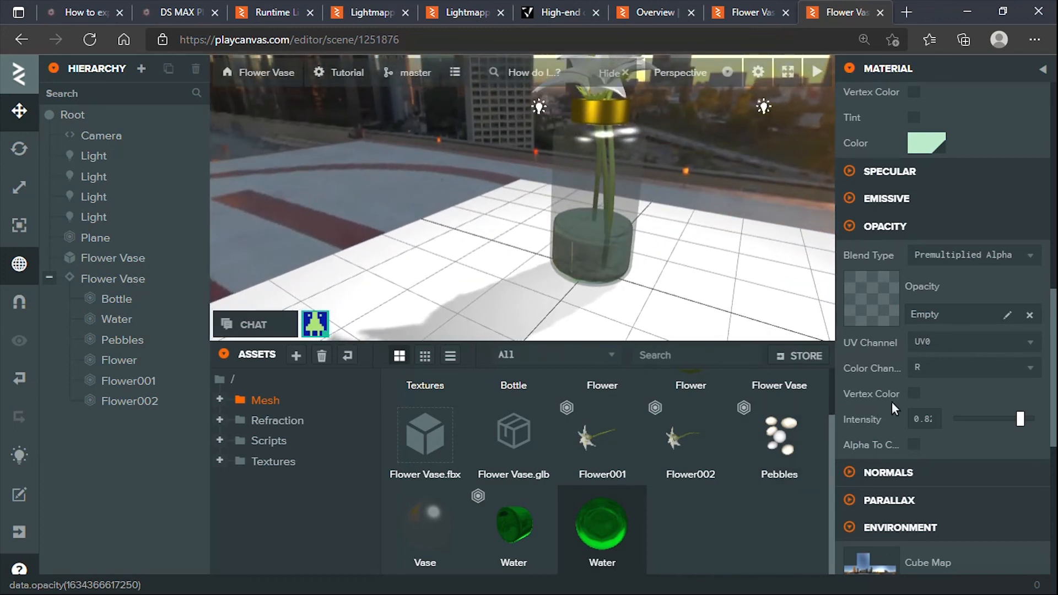
{"action": "scroll", "coordinate": [892, 404], "scroll_direction": "down", "scroll_amount": 1}
{"action": "left_click_drag", "start_coordinate": [1020, 345], "coordinate": [1019, 345]}
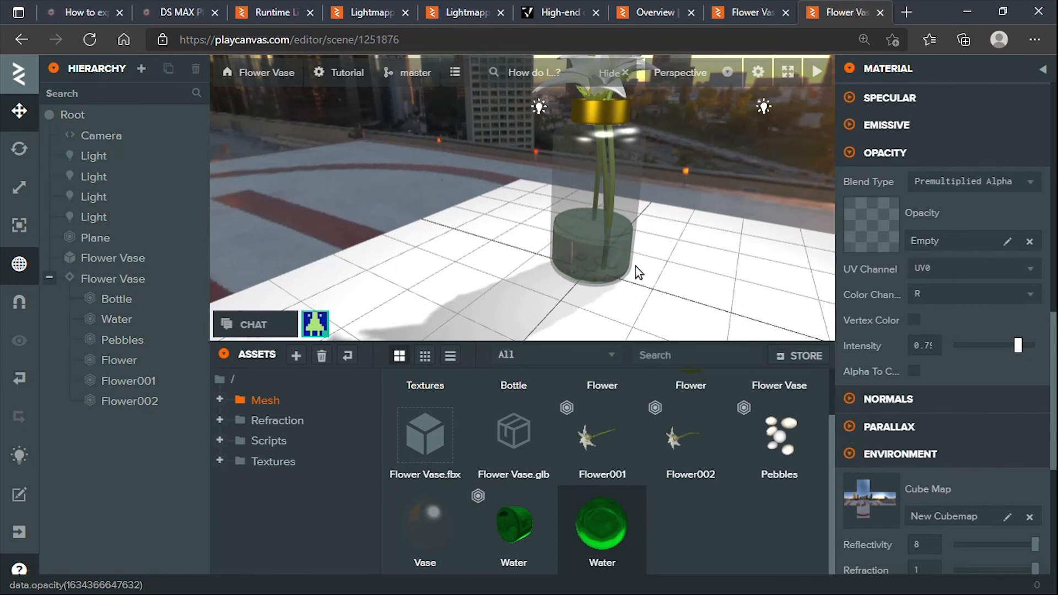
Step: Set the Water material's Emissive color to bright green 00E89A, trying teal and blue tones first
{"action": "left_click", "coordinate": [859, 136]}
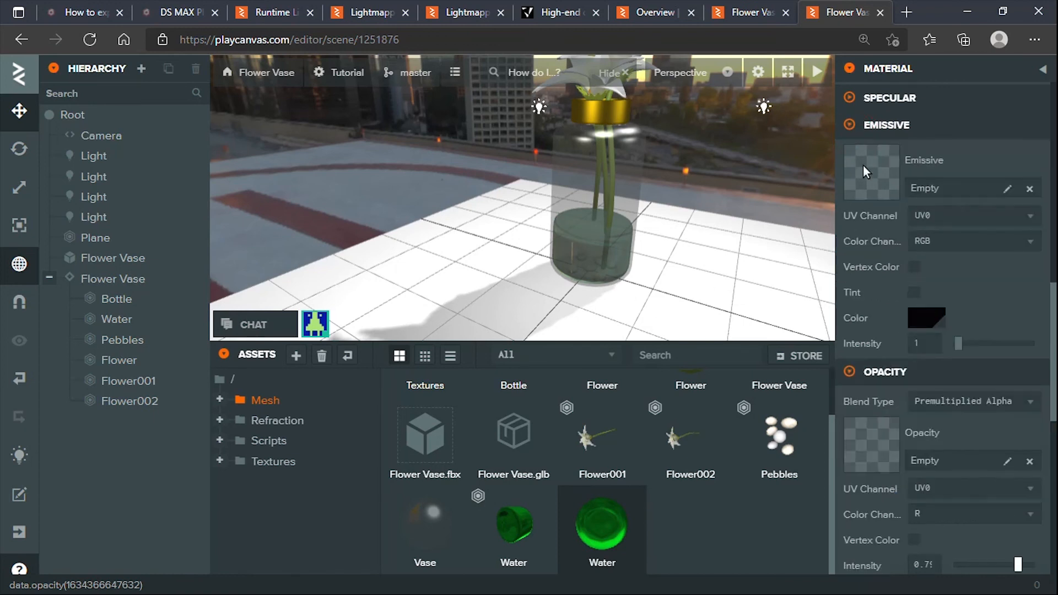
{"action": "left_click", "coordinate": [928, 329]}
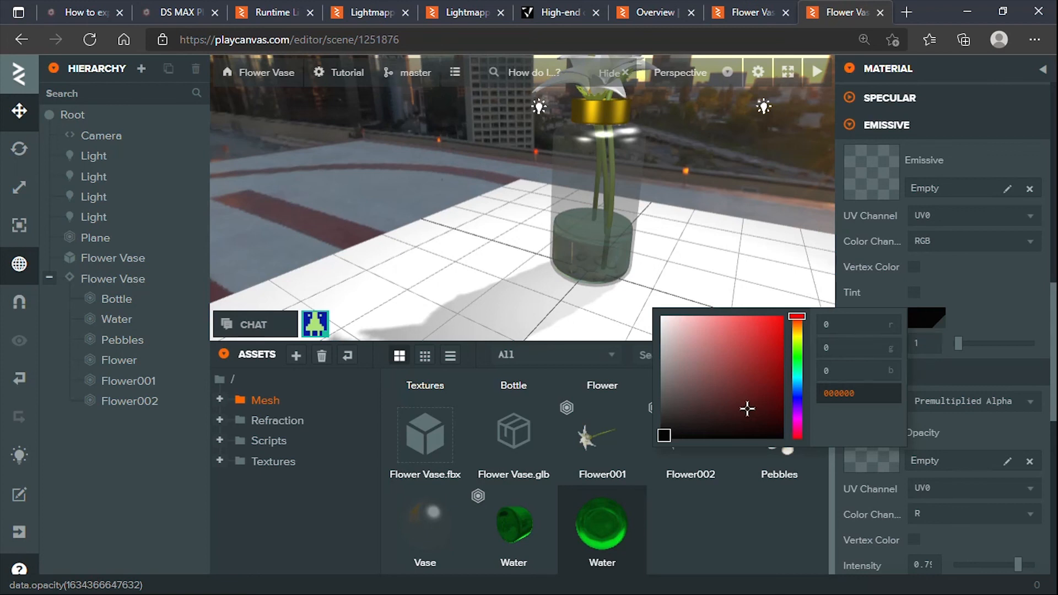
{"action": "left_click_drag", "start_coordinate": [795, 365], "coordinate": [798, 375]}
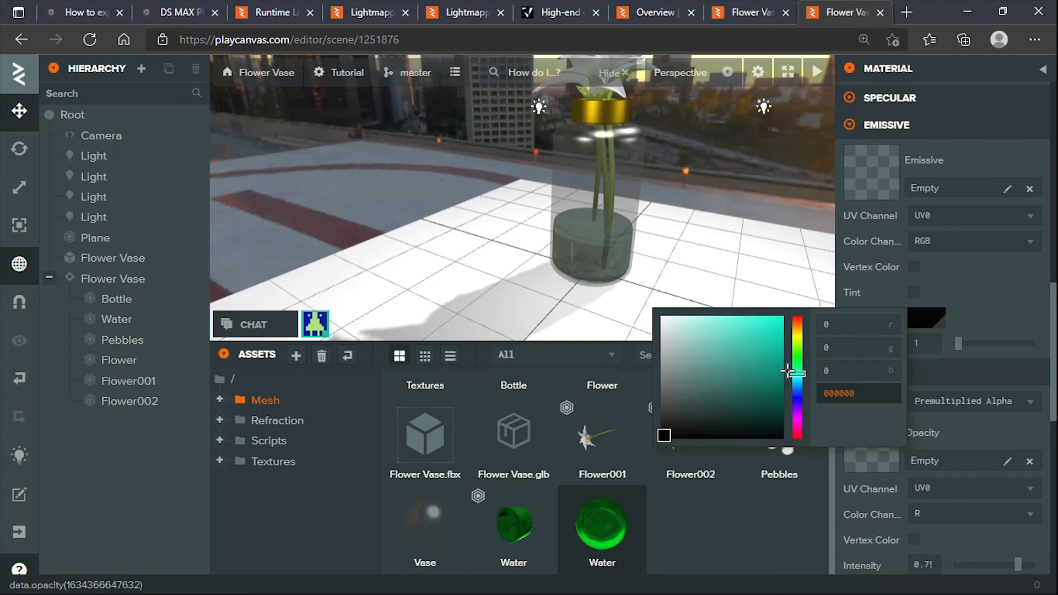
{"action": "mouse_move", "coordinate": [726, 343]}
{"action": "left_mouse_down"}
{"action": "mouse_move", "coordinate": [700, 350]}
{"action": "mouse_move", "coordinate": [725, 359]}
{"action": "left_mouse_up"}
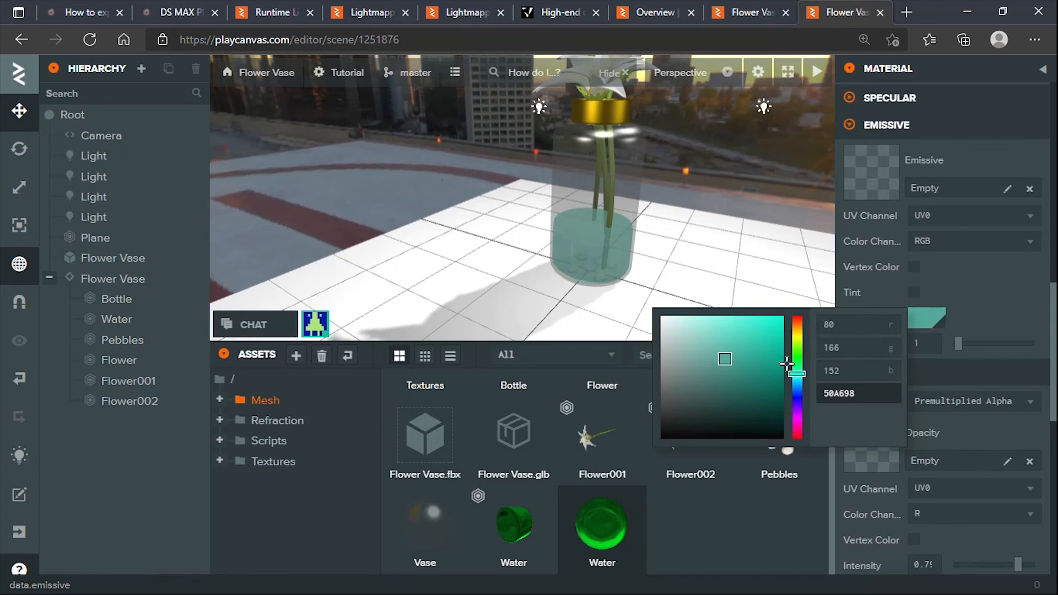
{"action": "left_click_drag", "start_coordinate": [795, 374], "coordinate": [794, 381]}
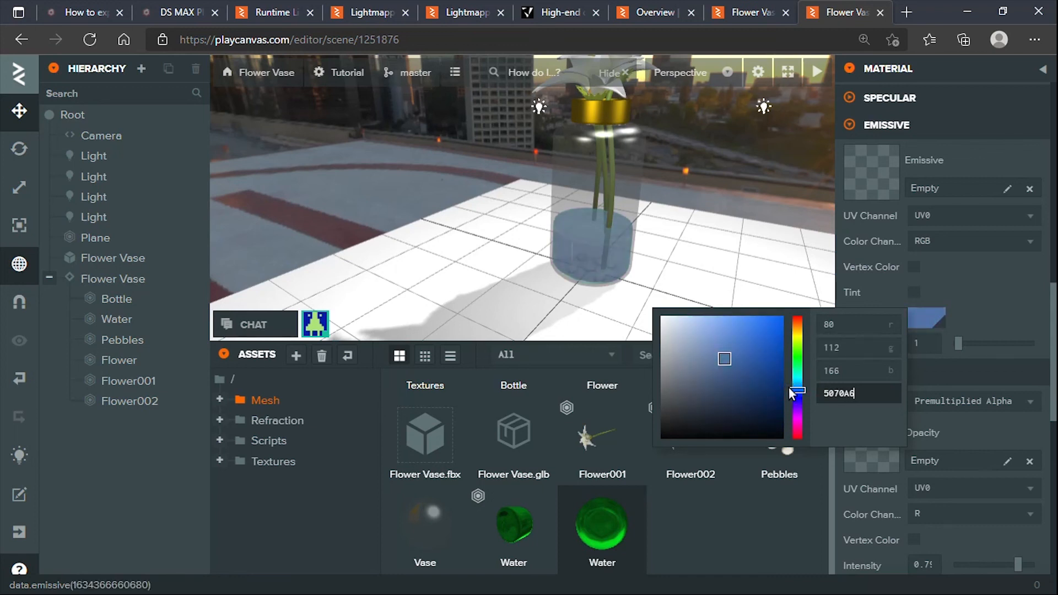
{"action": "left_click", "coordinate": [788, 388]}
{"action": "mouse_move", "coordinate": [789, 388]}
{"action": "left_mouse_down"}
{"action": "mouse_move", "coordinate": [787, 363]}
{"action": "mouse_move", "coordinate": [794, 369]}
{"action": "left_mouse_up"}
{"action": "left_click_drag", "start_coordinate": [754, 347], "coordinate": [781, 327]}
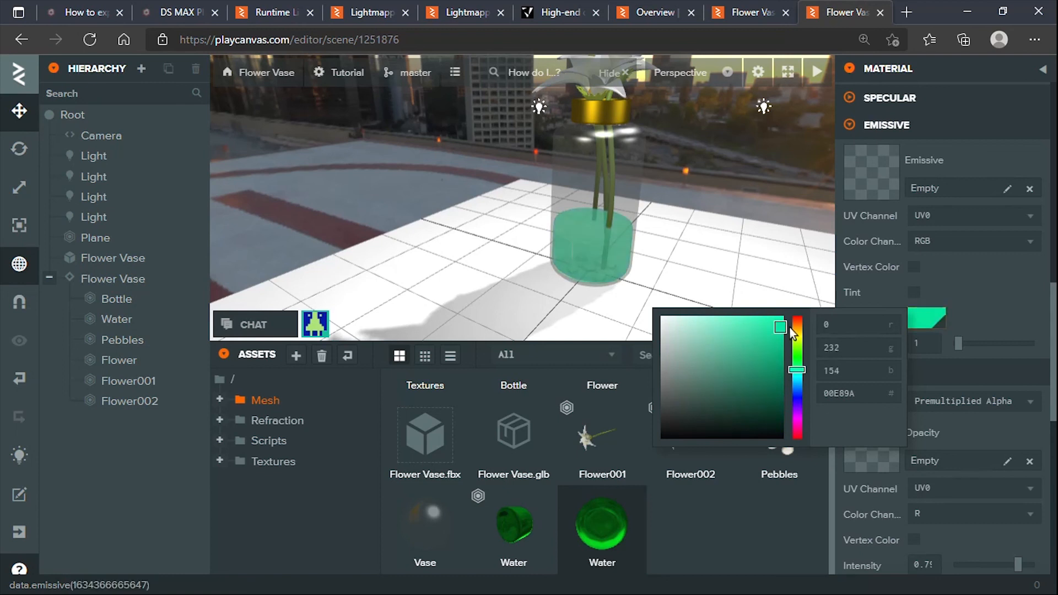
Step: Set the Water material's Emissive Intensity to 0.1 and inspect the water up close
{"action": "left_click", "coordinate": [941, 348]}
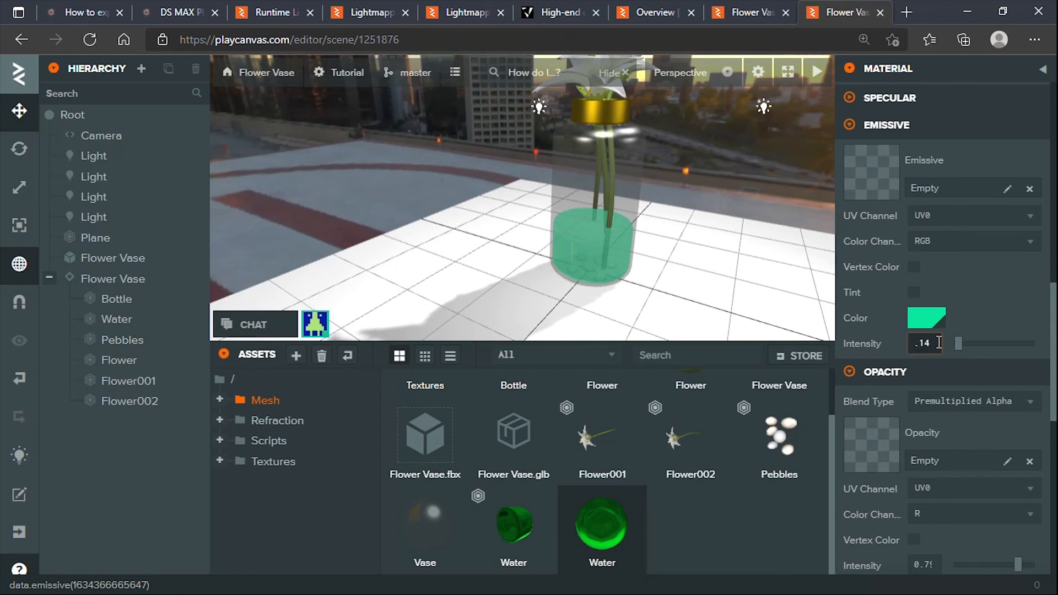
{"action": "key", "text": "Return"}
{"action": "scroll", "coordinate": [584, 237], "scroll_direction": "down", "scroll_amount": 3}
{"action": "scroll", "coordinate": [585, 237], "scroll_direction": "up", "scroll_amount": 4}
{"action": "left_click_drag", "start_coordinate": [510, 264], "coordinate": [594, 219]}
{"action": "scroll", "coordinate": [594, 220], "scroll_direction": "up", "scroll_amount": 3}
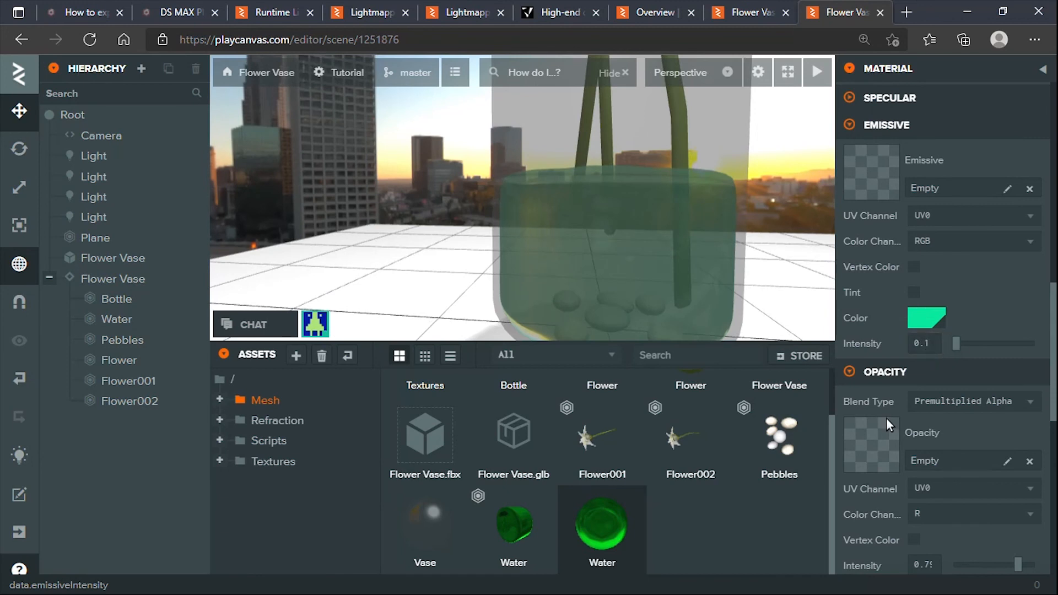
Step: Raise the Water material's opacity Intensity to about 0.89 and check the water from another angle
{"action": "scroll", "coordinate": [887, 419], "scroll_direction": "down", "scroll_amount": 3}
{"action": "left_click_drag", "start_coordinate": [1021, 417], "coordinate": [1024, 417]}
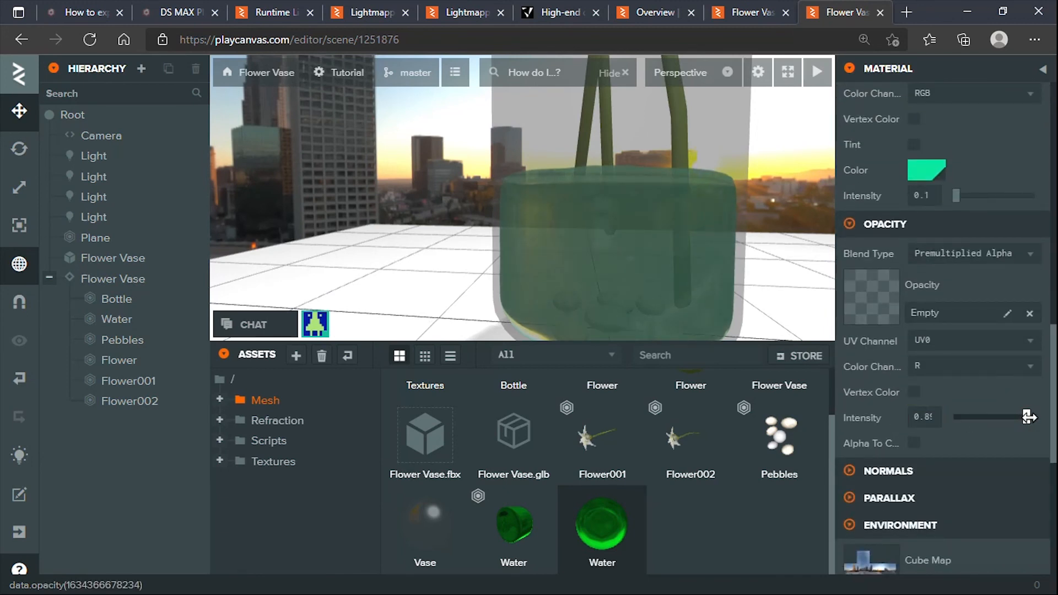
{"action": "scroll", "coordinate": [744, 264], "scroll_direction": "up", "scroll_amount": 2}
{"action": "left_click_drag", "start_coordinate": [733, 267], "coordinate": [575, 323]}
{"action": "scroll", "coordinate": [575, 323], "scroll_direction": "down", "scroll_amount": 4}
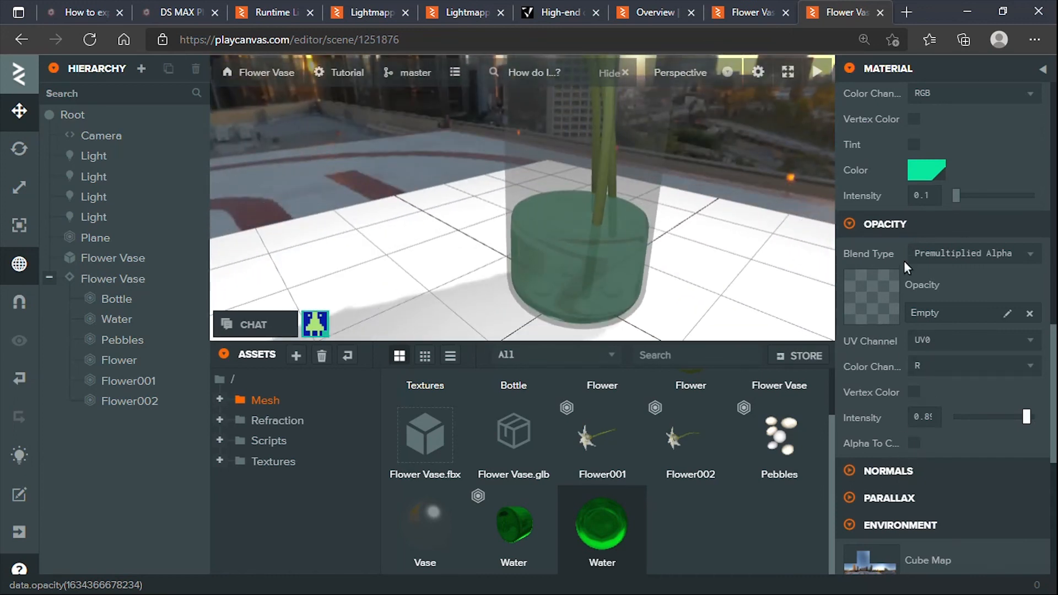
Step: Raise the Water material's Glossiness to 100 in its Specular settings and inspect the reflections on the water
{"action": "scroll", "coordinate": [905, 260], "scroll_direction": "up", "scroll_amount": 7}
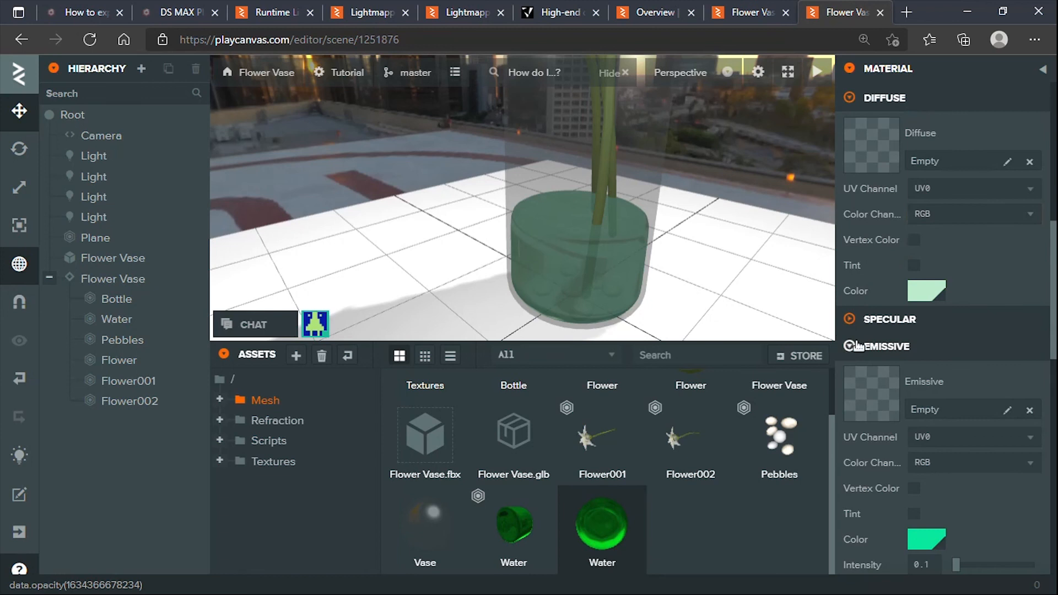
{"action": "left_click", "coordinate": [851, 345]}
{"action": "left_click", "coordinate": [851, 318]}
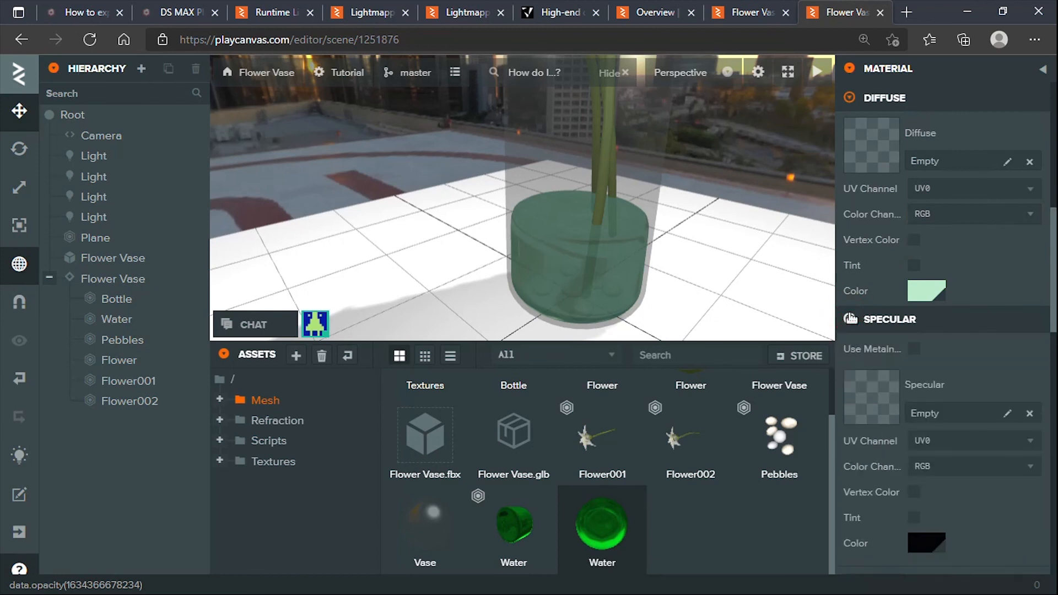
{"action": "scroll", "coordinate": [900, 444], "scroll_direction": "down", "scroll_amount": 8}
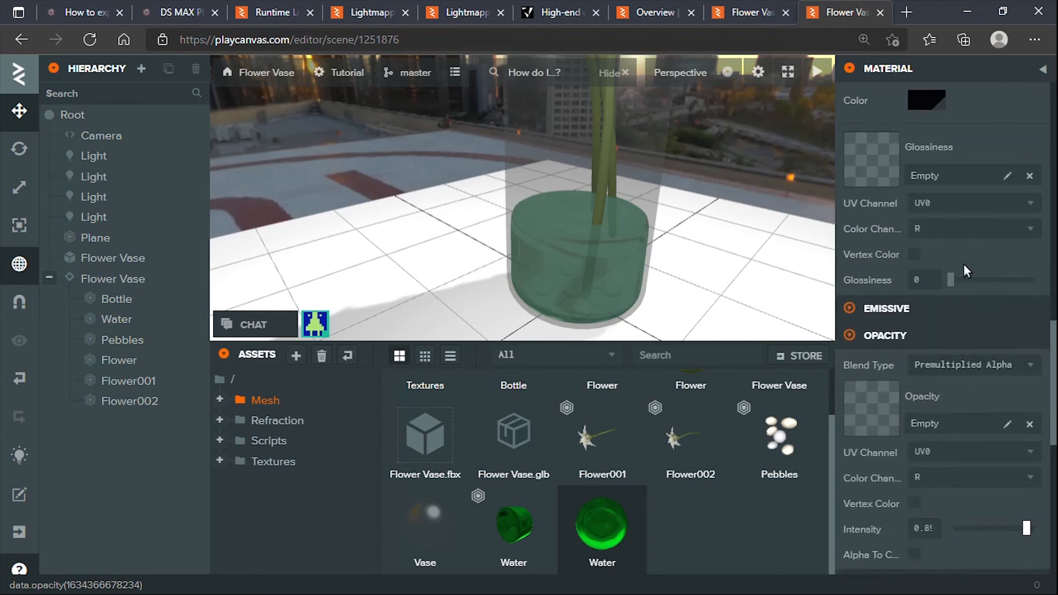
{"action": "left_click_drag", "start_coordinate": [951, 279], "coordinate": [1036, 279]}
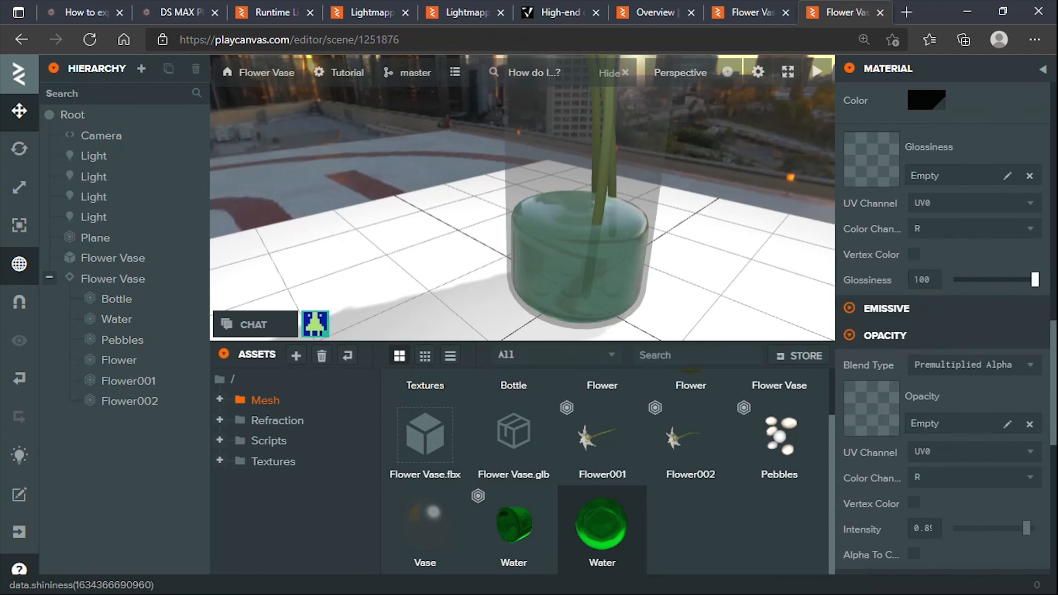
{"action": "scroll", "coordinate": [656, 248], "scroll_direction": "down", "scroll_amount": 3}
{"action": "mouse_move", "coordinate": [669, 239]}
{"action": "left_mouse_down"}
{"action": "mouse_move", "coordinate": [763, 207]}
{"action": "mouse_move", "coordinate": [811, 174]}
{"action": "mouse_move", "coordinate": [796, 144]}
{"action": "mouse_move", "coordinate": [663, 252]}
{"action": "left_mouse_up"}
{"action": "scroll", "coordinate": [629, 278], "scroll_direction": "up", "scroll_amount": 6}
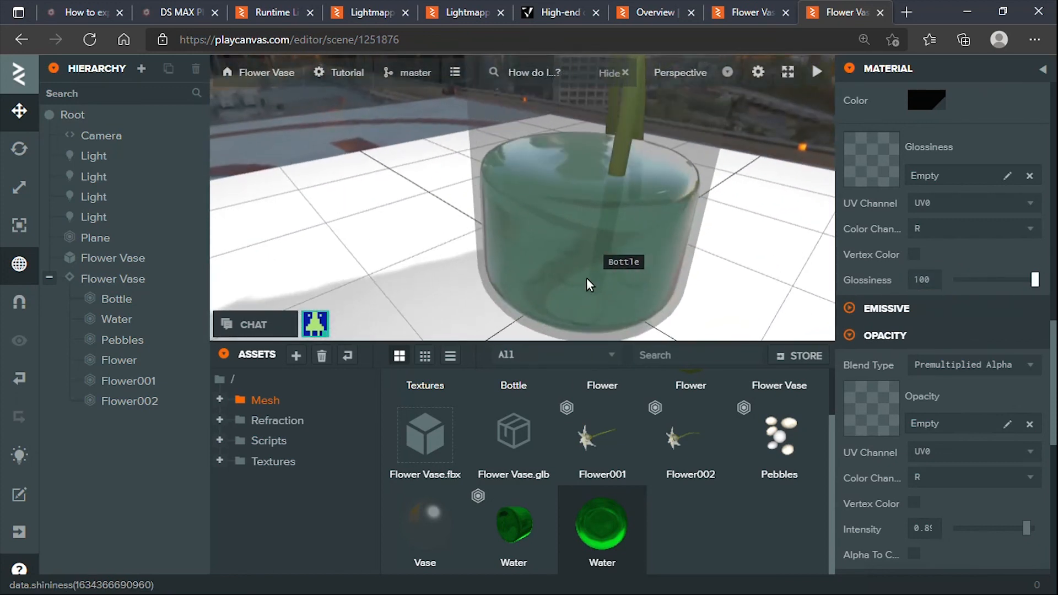
{"action": "left_click_drag", "start_coordinate": [790, 329], "coordinate": [603, 315]}
{"action": "left_click_drag", "start_coordinate": [563, 260], "coordinate": [628, 319]}
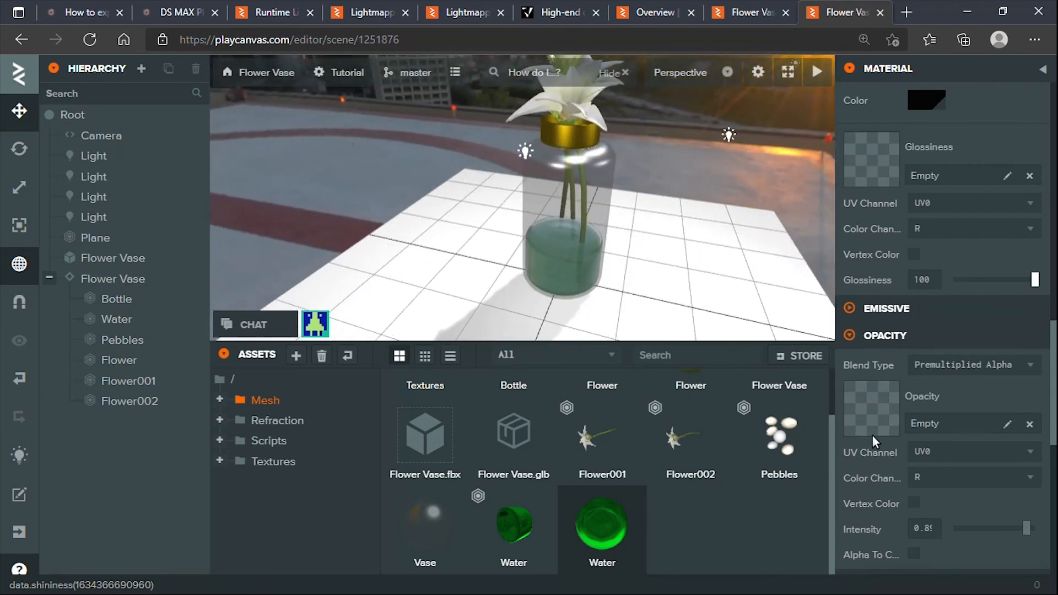
Step: Lower the Water material's opacity Intensity slightly and check the vase from farther away
{"action": "scroll", "coordinate": [872, 435], "scroll_direction": "down", "scroll_amount": 8}
{"action": "left_click", "coordinate": [862, 167]}
{"action": "left_click", "coordinate": [863, 167]}
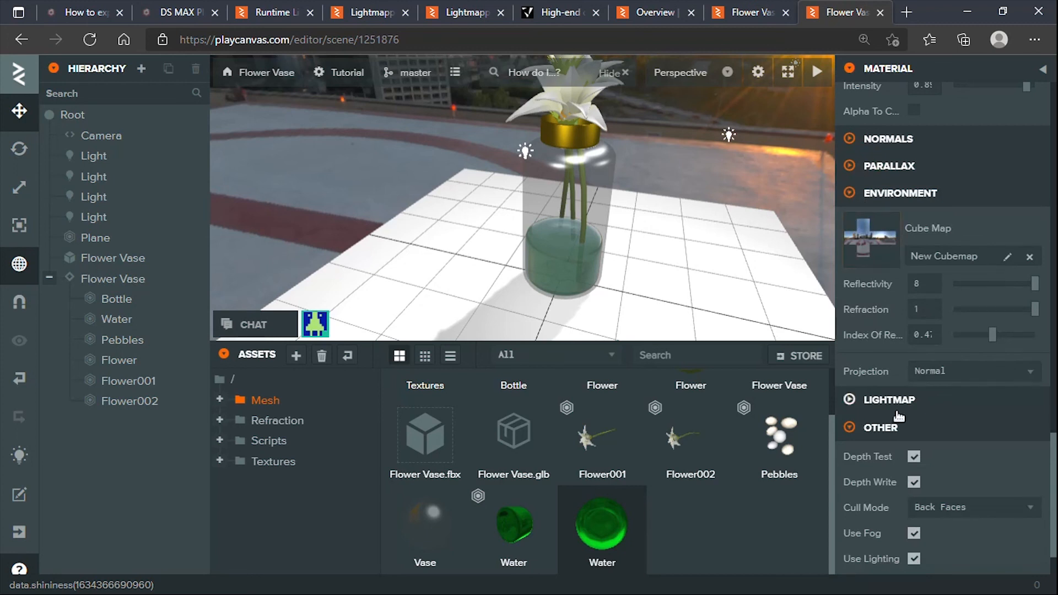
{"action": "scroll", "coordinate": [871, 226], "scroll_direction": "up", "scroll_amount": 4}
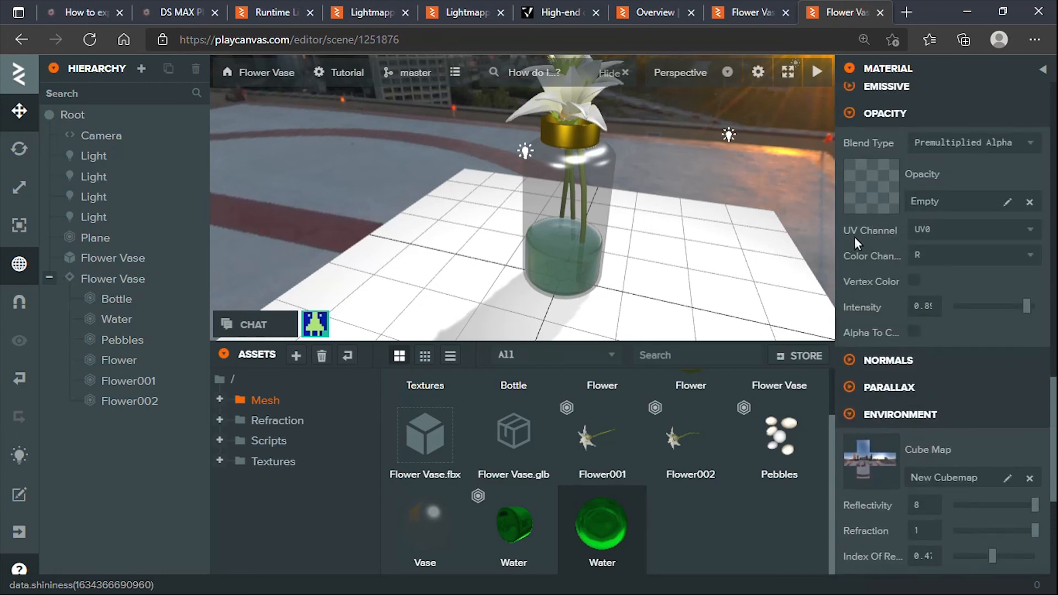
{"action": "left_click_drag", "start_coordinate": [1024, 307], "coordinate": [1016, 307]}
{"action": "left_click_drag", "start_coordinate": [724, 261], "coordinate": [663, 283]}
{"action": "left_click_drag", "start_coordinate": [593, 243], "coordinate": [630, 160]}
Step: Open the Vase material assigned to the Bottle entity and enable its gamma and tonemap option
{"action": "left_click", "coordinate": [571, 152]}
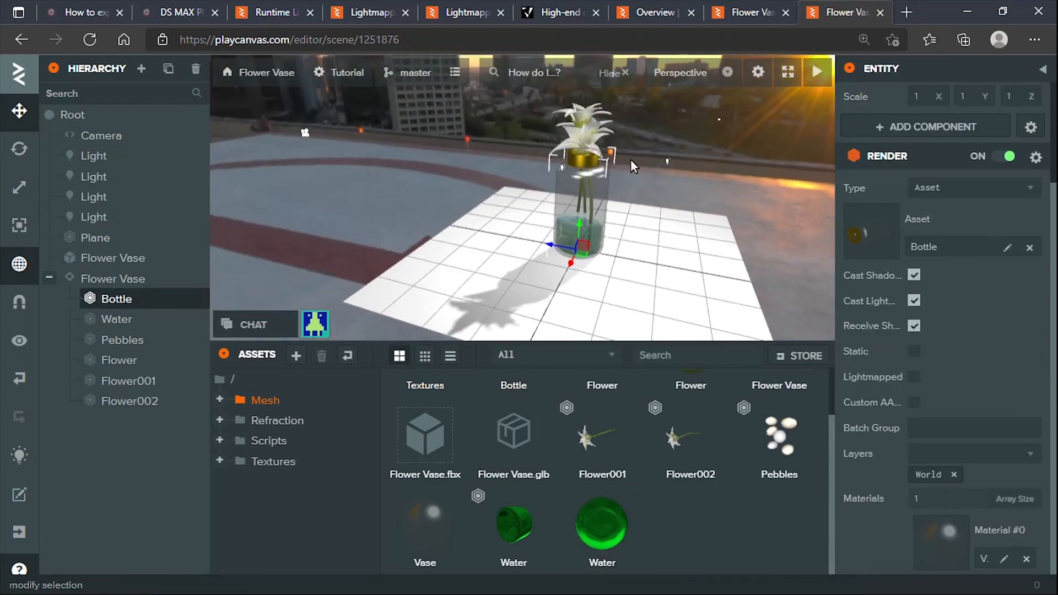
{"action": "scroll", "coordinate": [623, 101], "scroll_direction": "up", "scroll_amount": 3}
{"action": "left_click_drag", "start_coordinate": [661, 134], "coordinate": [630, 132]}
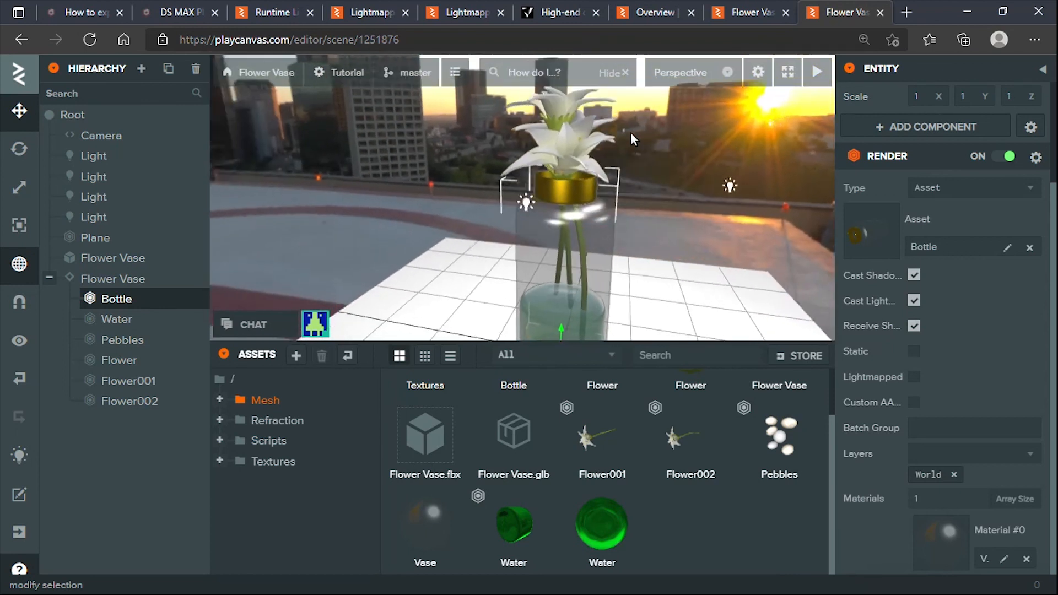
{"action": "scroll", "coordinate": [562, 187], "scroll_direction": "up", "scroll_amount": 3}
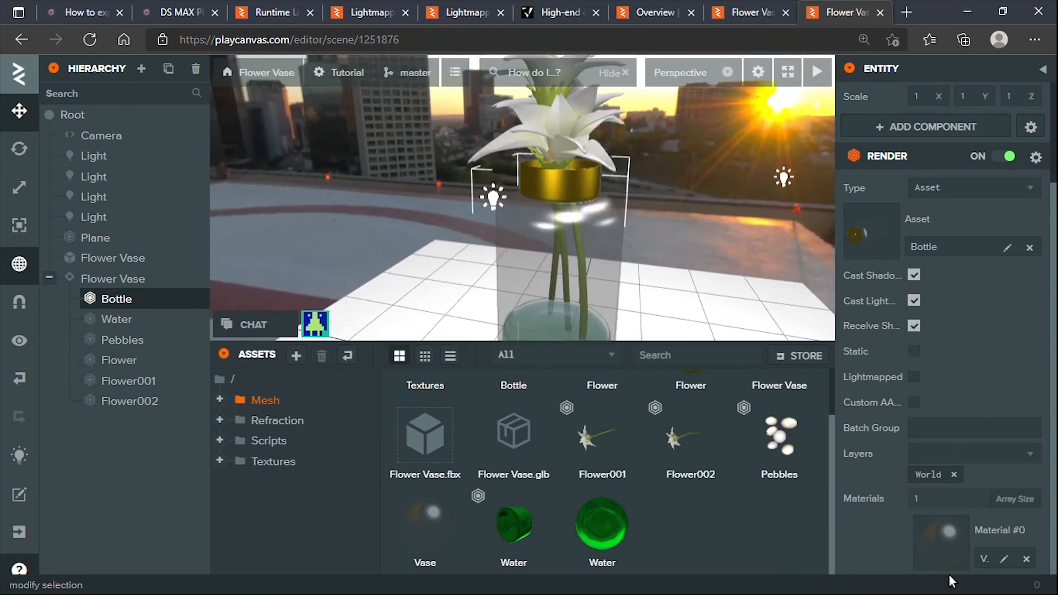
{"action": "left_click", "coordinate": [947, 545]}
{"action": "scroll", "coordinate": [897, 520], "scroll_direction": "down", "scroll_amount": 15}
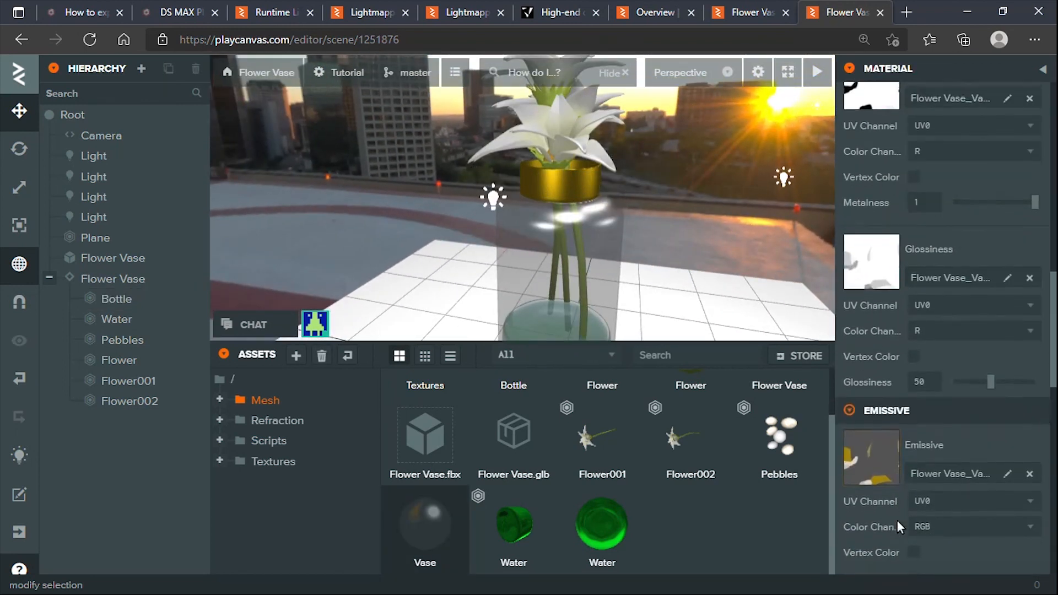
{"action": "scroll", "coordinate": [896, 520], "scroll_direction": "down", "scroll_amount": 5}
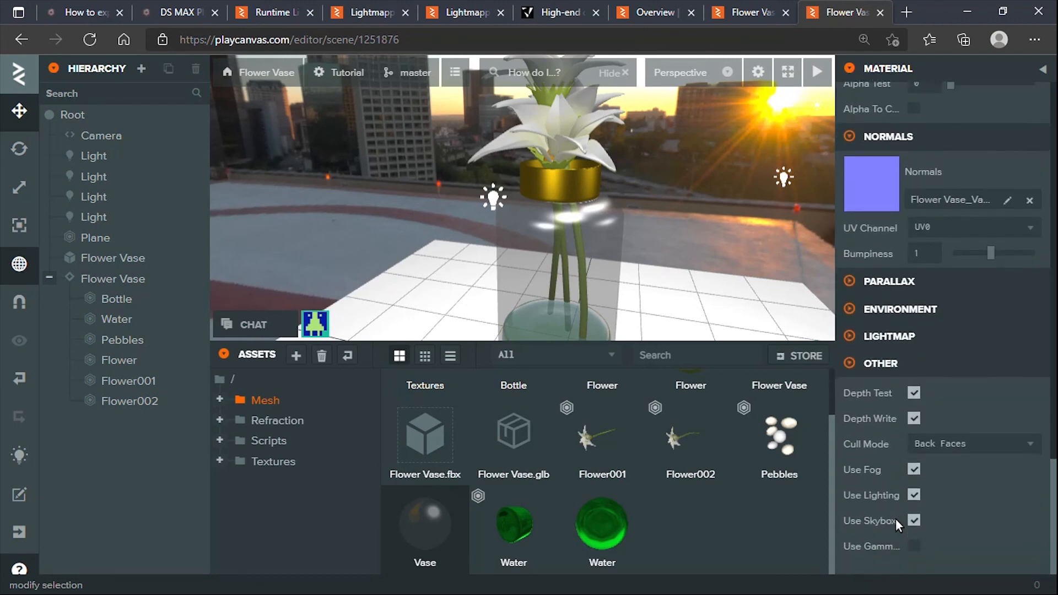
{"action": "left_click", "coordinate": [914, 547]}
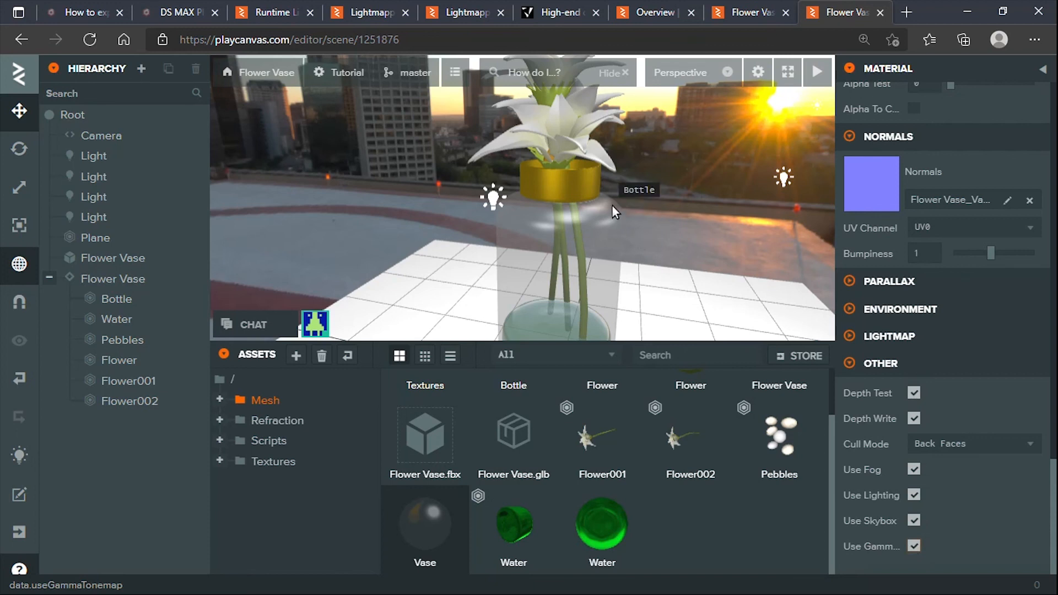
Step: Disable the Vase material's gamma and tonemap option and check the glass highlights from another angle
{"action": "scroll", "coordinate": [558, 236], "scroll_direction": "up", "scroll_amount": 2}
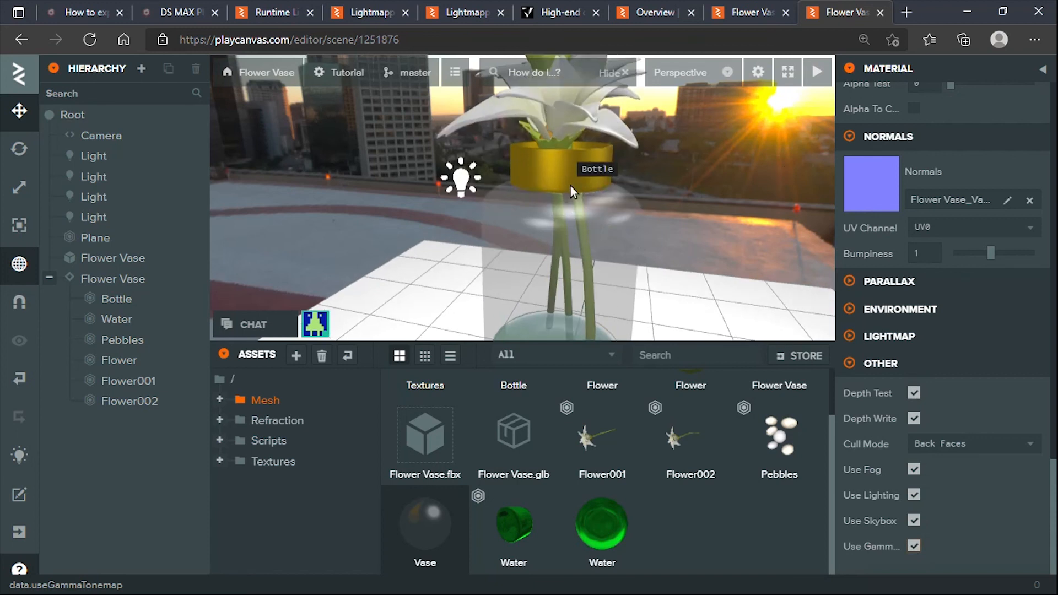
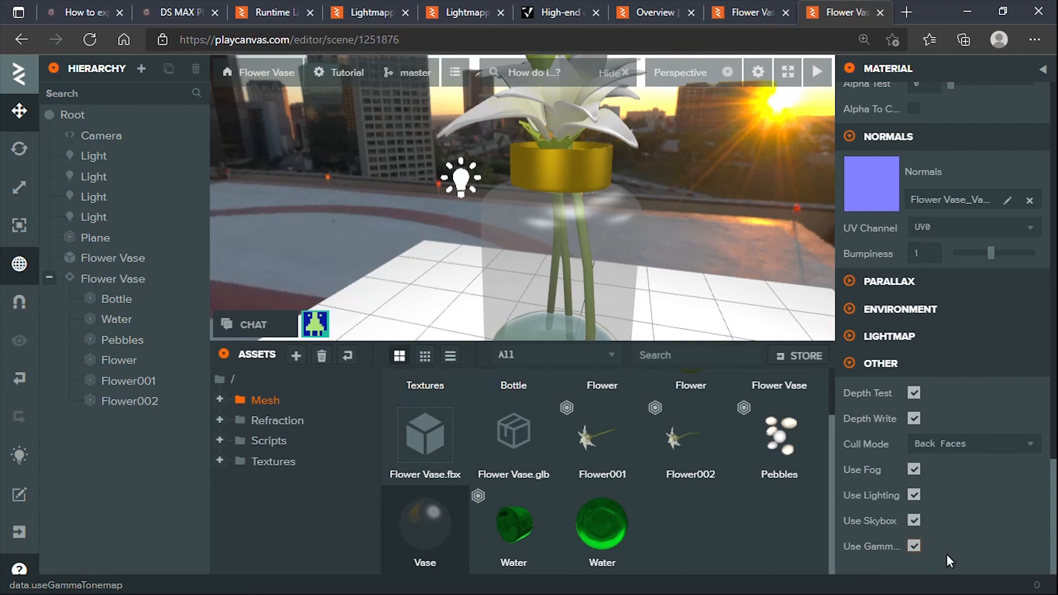
{"action": "left_click", "coordinate": [913, 546]}
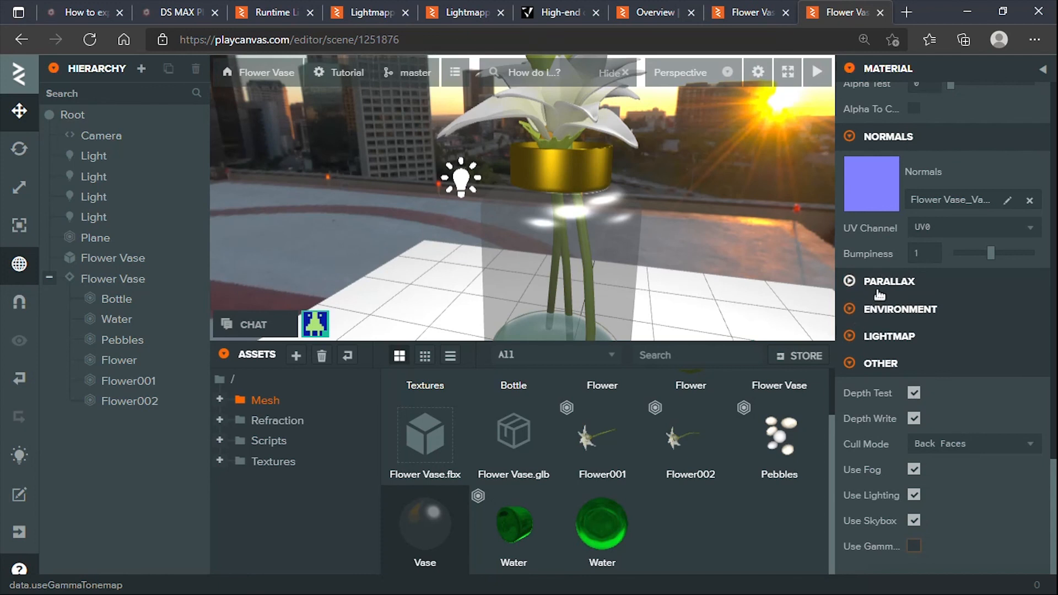
{"action": "scroll", "coordinate": [879, 186], "scroll_direction": "up", "scroll_amount": 4}
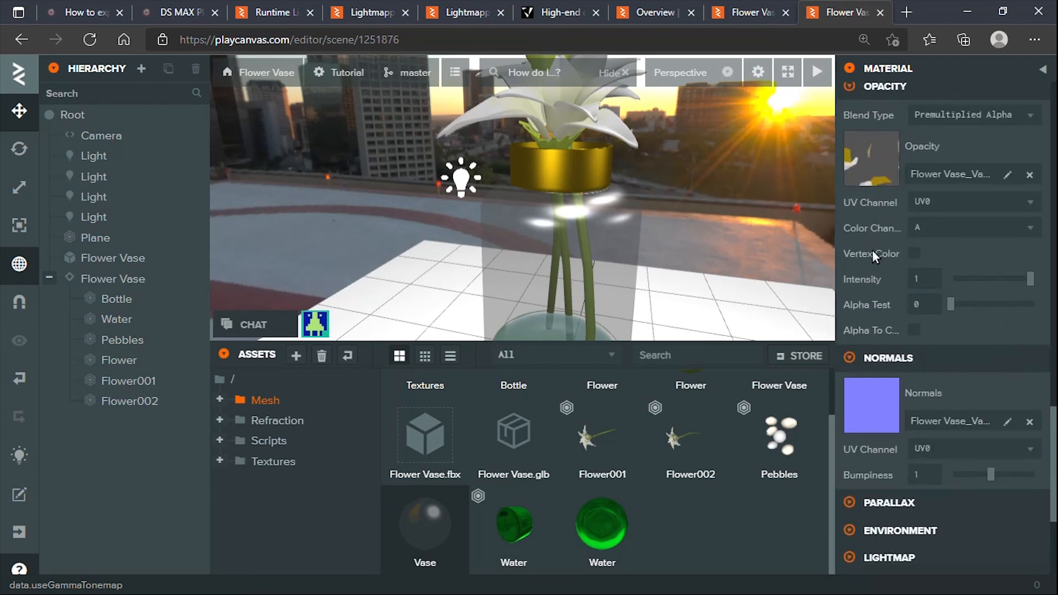
{"action": "left_click_drag", "start_coordinate": [643, 212], "coordinate": [847, 94]}
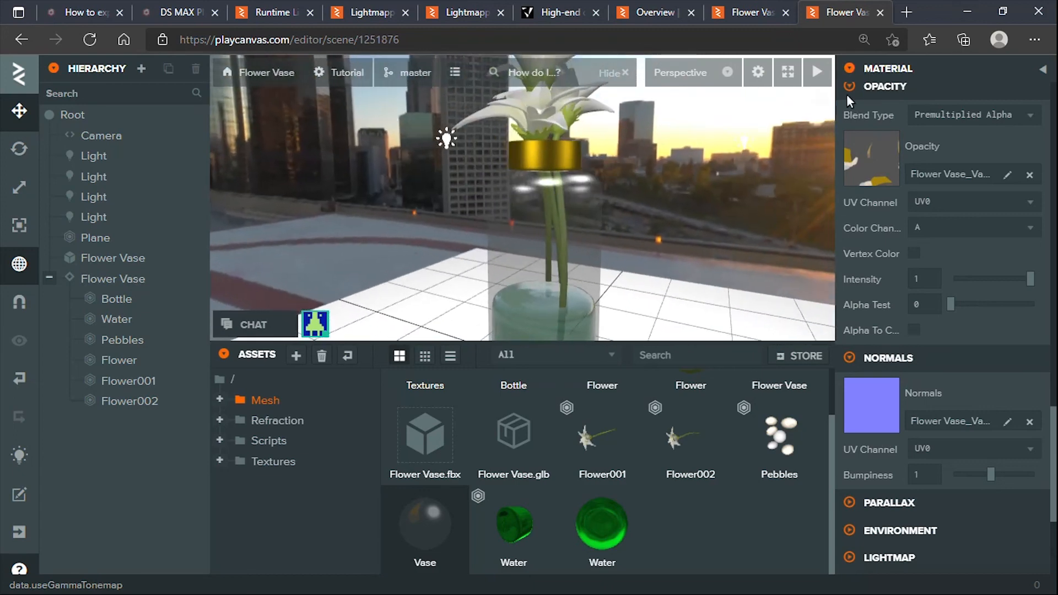
Step: Switch to File Explorer and open the reference image 1.jpg from the Renders folder of Play canvas test
{"action": "left_click", "coordinate": [967, 11]}
{"action": "left_click", "coordinate": [620, 379]}
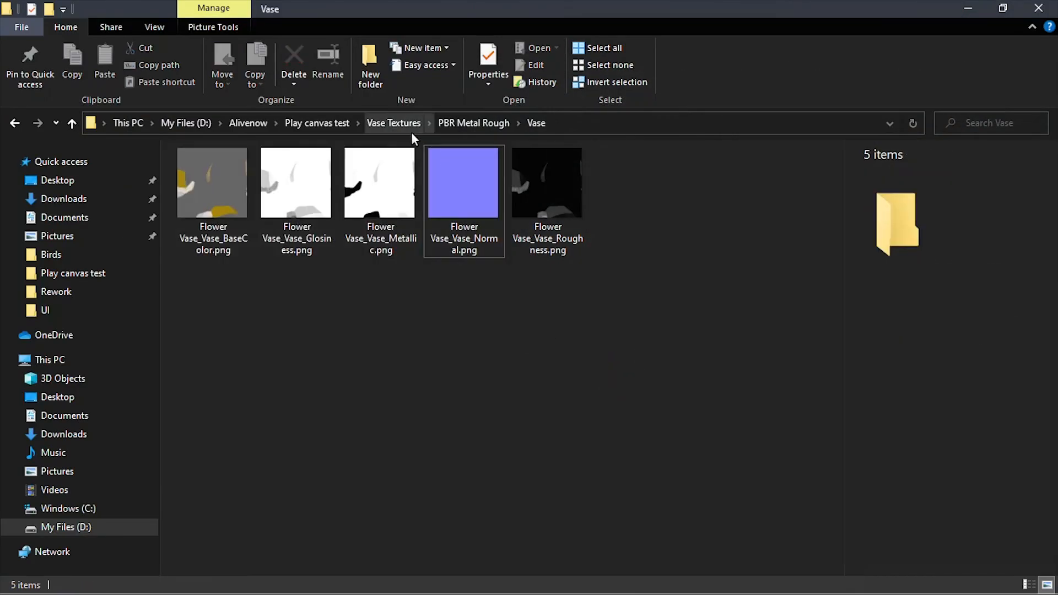
{"action": "left_click", "coordinate": [394, 124]}
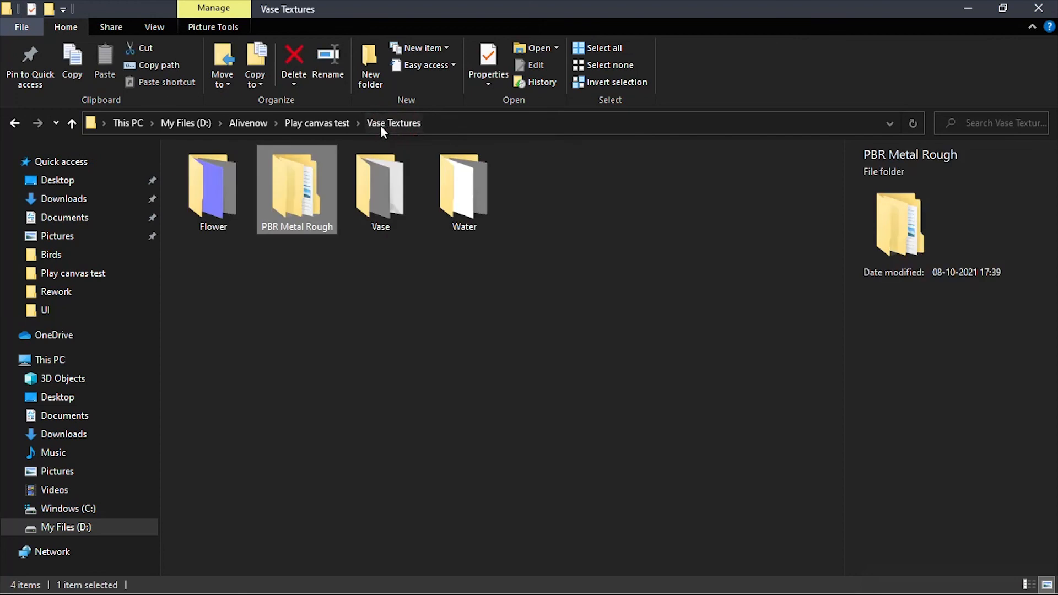
{"action": "left_click", "coordinate": [312, 127]}
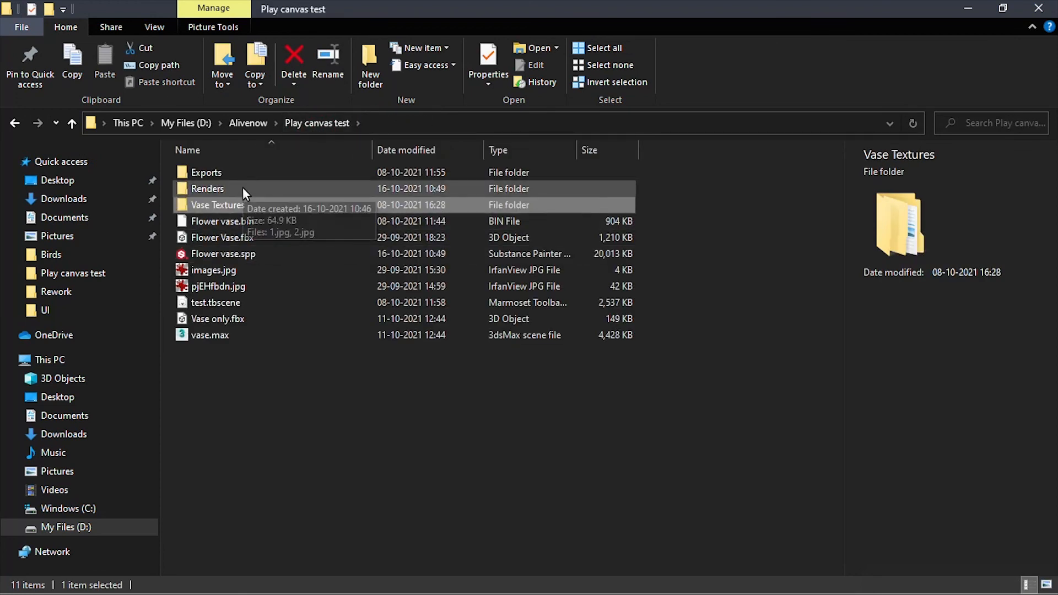
{"action": "double_click", "coordinate": [244, 189]}
{"action": "left_click", "coordinate": [216, 177]}
{"action": "double_click", "coordinate": [216, 177]}
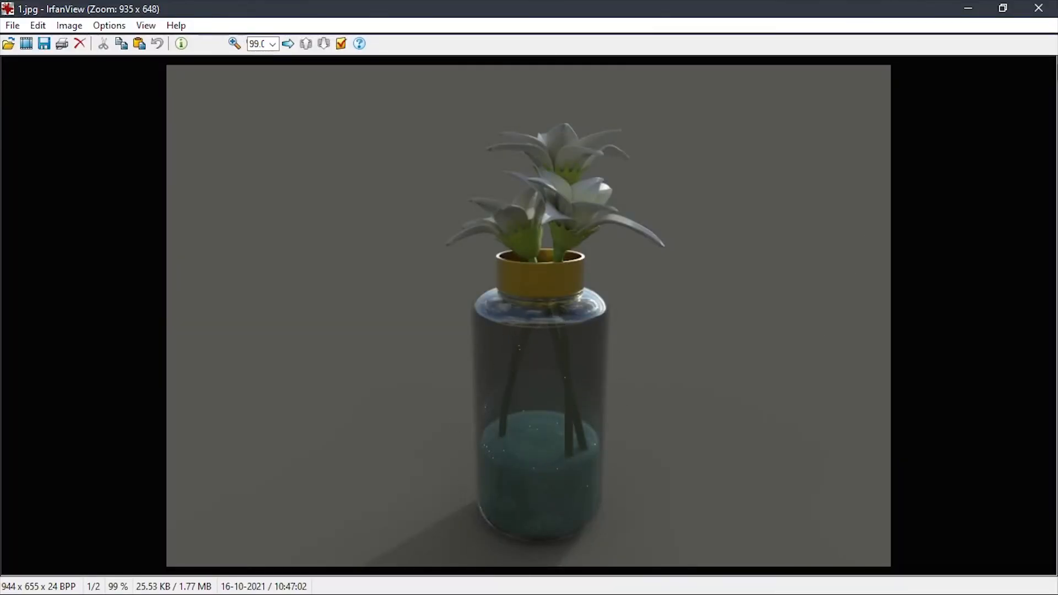
Step: Return to the PlayCanvas editor and examine the bottle's gold neck, the glass highlights and the flowers up close from several angles
{"action": "key", "text": "alt+Tab"}
{"action": "key", "text": "alt+Tab"}
{"action": "key", "text": "Tab"}
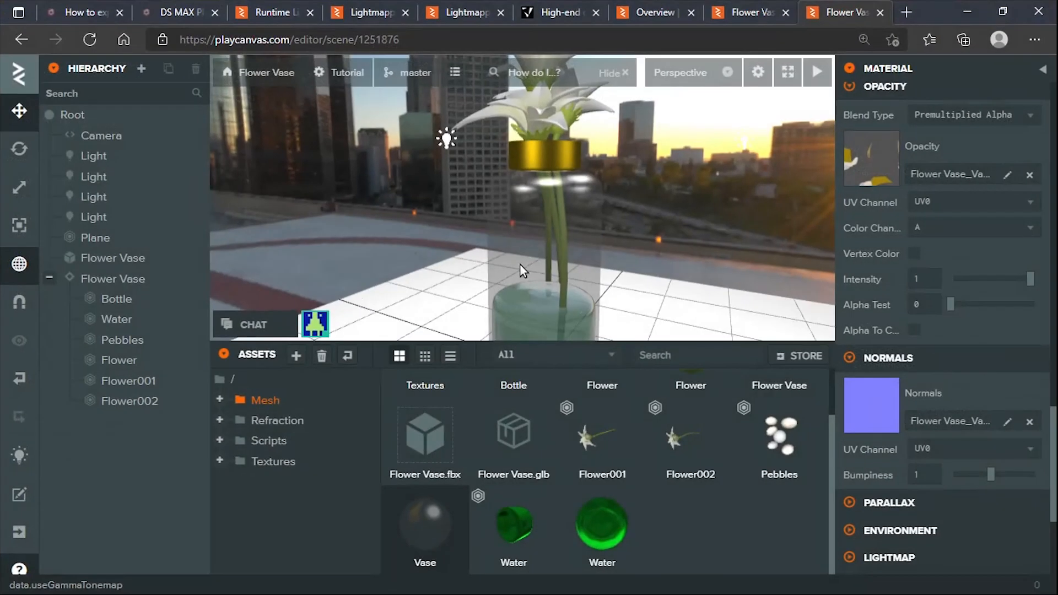
{"action": "left_click_drag", "start_coordinate": [651, 216], "coordinate": [613, 259]}
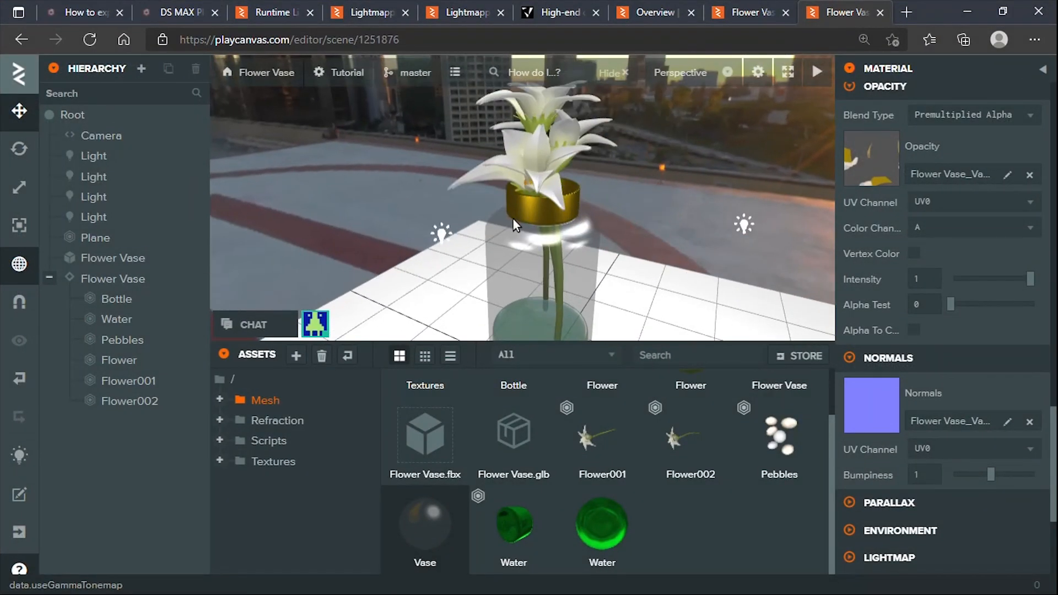
{"action": "scroll", "coordinate": [506, 212], "scroll_direction": "up", "scroll_amount": 3}
{"action": "left_click_drag", "start_coordinate": [521, 200], "coordinate": [537, 196]}
{"action": "scroll", "coordinate": [537, 196], "scroll_direction": "up", "scroll_amount": 3}
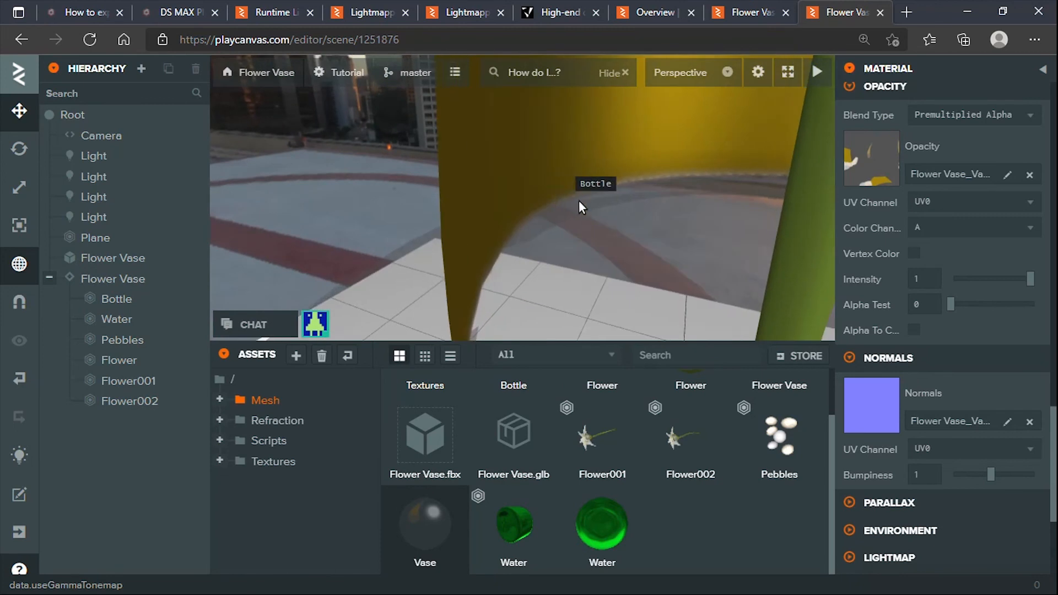
{"action": "scroll", "coordinate": [579, 200], "scroll_direction": "down", "scroll_amount": 2}
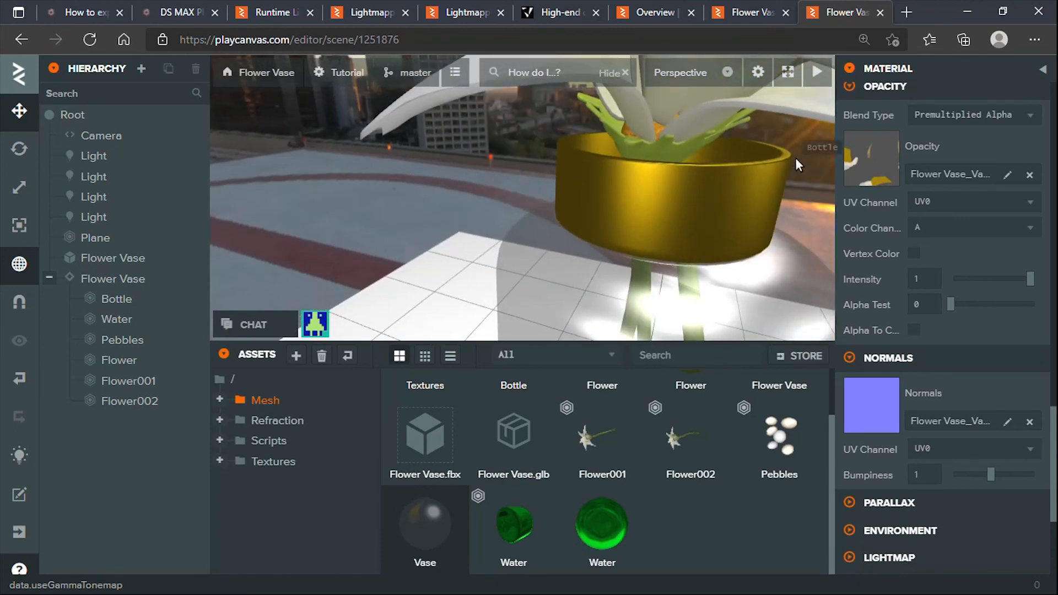
{"action": "scroll", "coordinate": [553, 247], "scroll_direction": "down", "scroll_amount": 3}
{"action": "left_click_drag", "start_coordinate": [554, 247], "coordinate": [622, 204]}
{"action": "scroll", "coordinate": [648, 213], "scroll_direction": "up", "scroll_amount": 2}
{"action": "left_click_drag", "start_coordinate": [701, 214], "coordinate": [487, 185]}
{"action": "scroll", "coordinate": [622, 293], "scroll_direction": "down", "scroll_amount": 4}
{"action": "left_click_drag", "start_coordinate": [622, 293], "coordinate": [664, 329]}
{"action": "left_click_drag", "start_coordinate": [650, 207], "coordinate": [632, 262]}
{"action": "scroll", "coordinate": [620, 264], "scroll_direction": "up", "scroll_amount": 4}
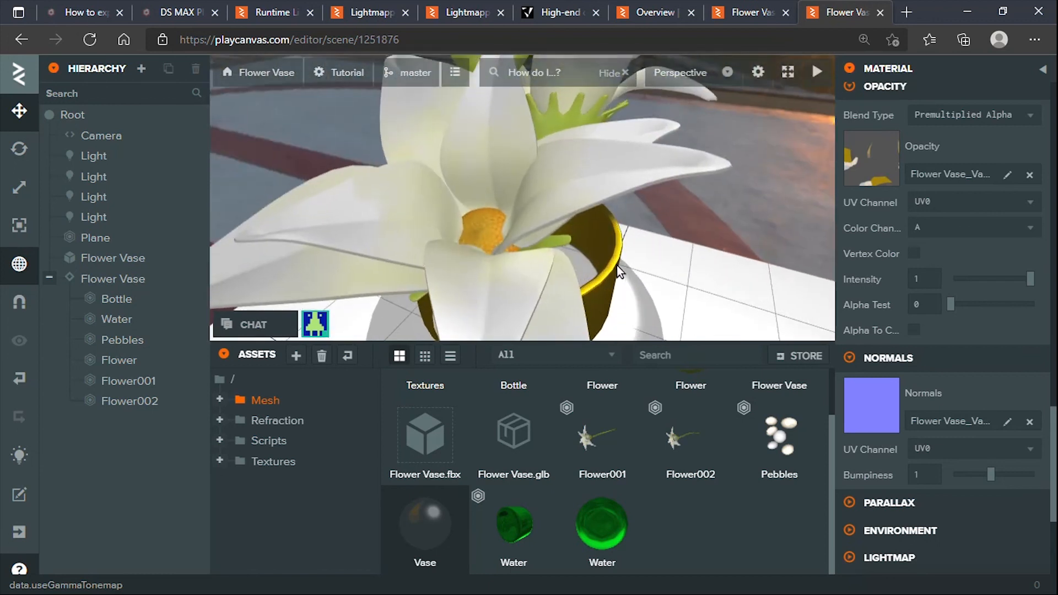
{"action": "left_click_drag", "start_coordinate": [567, 225], "coordinate": [666, 188]}
{"action": "scroll", "coordinate": [534, 190], "scroll_direction": "down", "scroll_amount": 4}
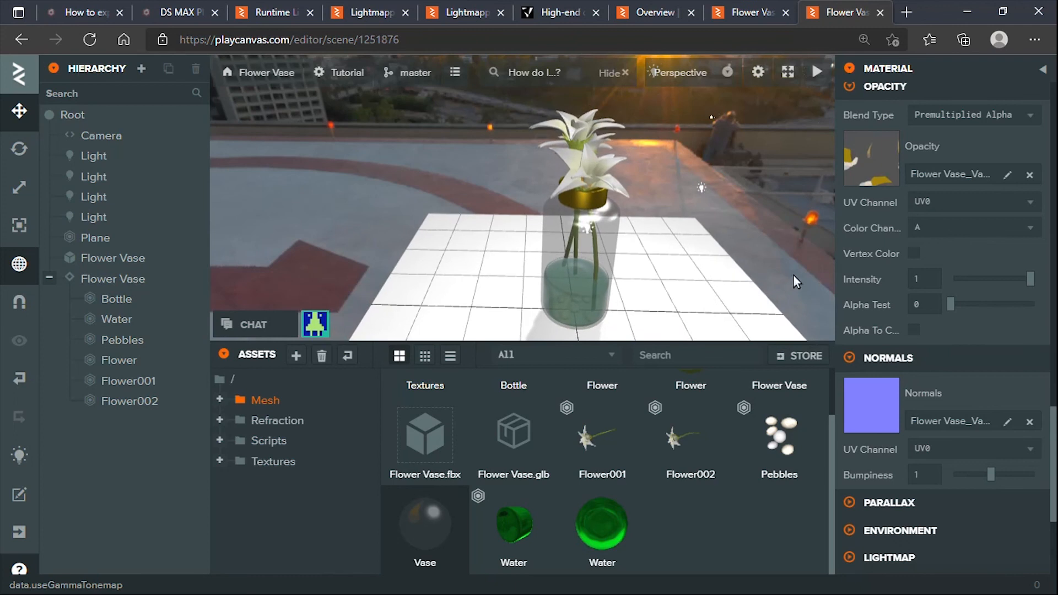
Step: Open the material assigned to the Flower entity and bring up its Specular settings
{"action": "scroll", "coordinate": [680, 480], "scroll_direction": "up", "scroll_amount": 1}
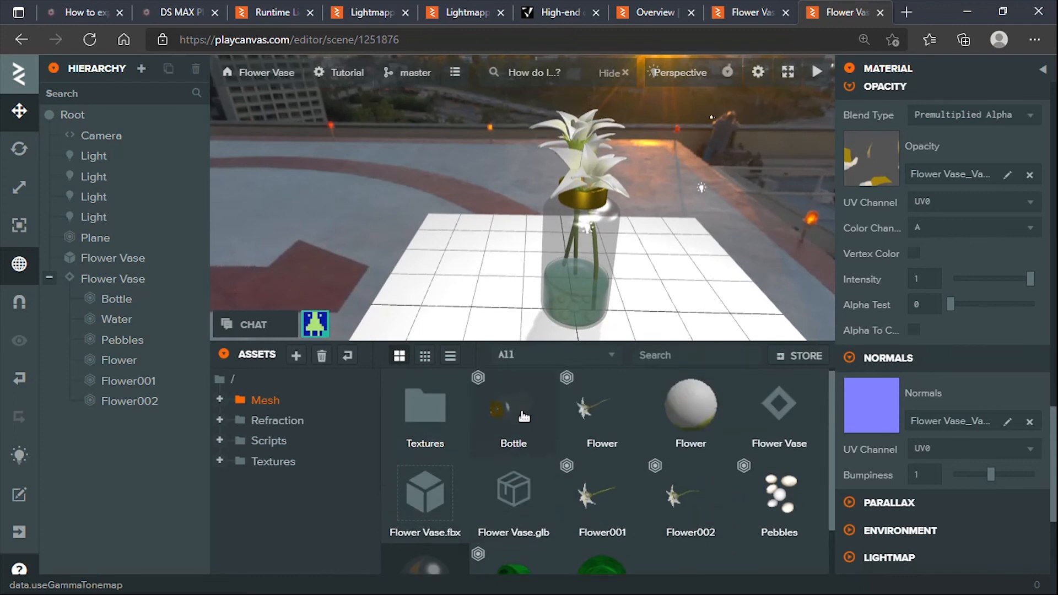
{"action": "left_click", "coordinate": [602, 137]}
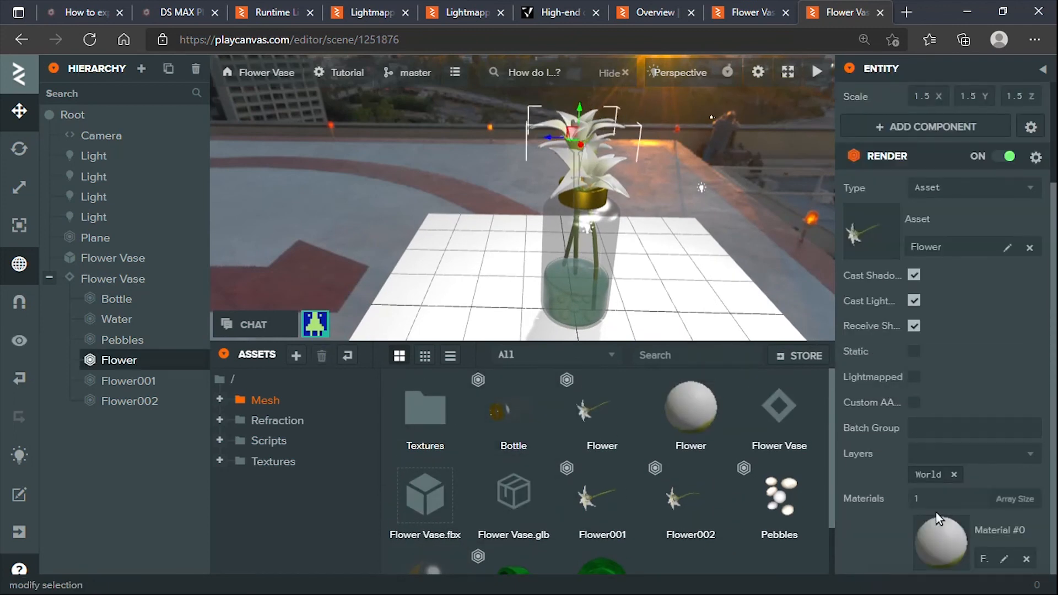
{"action": "left_click", "coordinate": [944, 528]}
{"action": "scroll", "coordinate": [630, 169], "scroll_direction": "up", "scroll_amount": 5}
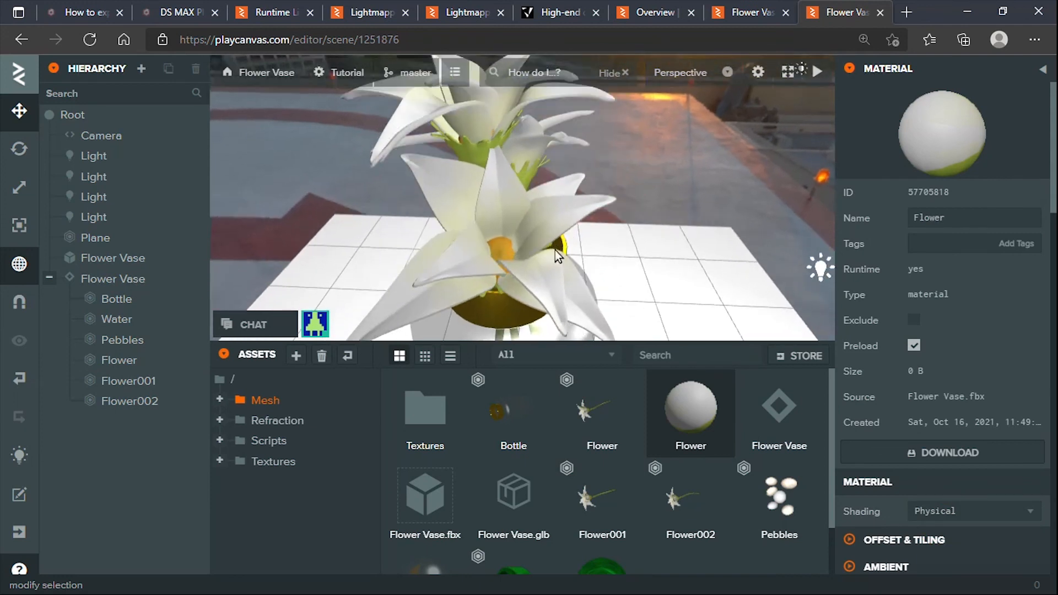
{"action": "scroll", "coordinate": [896, 454], "scroll_direction": "down", "scroll_amount": 8}
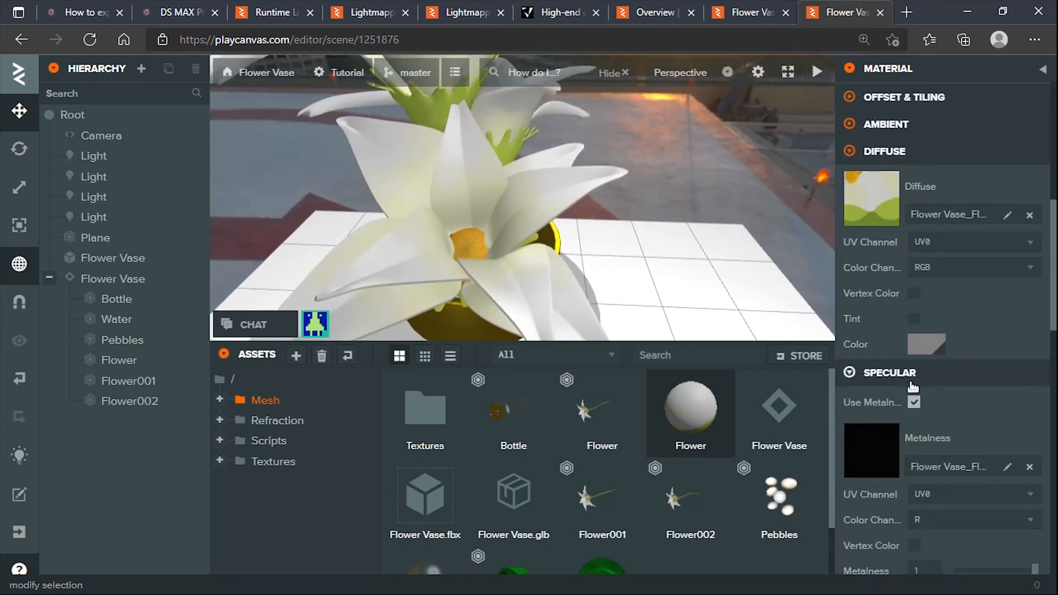
{"action": "scroll", "coordinate": [908, 386], "scroll_direction": "down", "scroll_amount": 4}
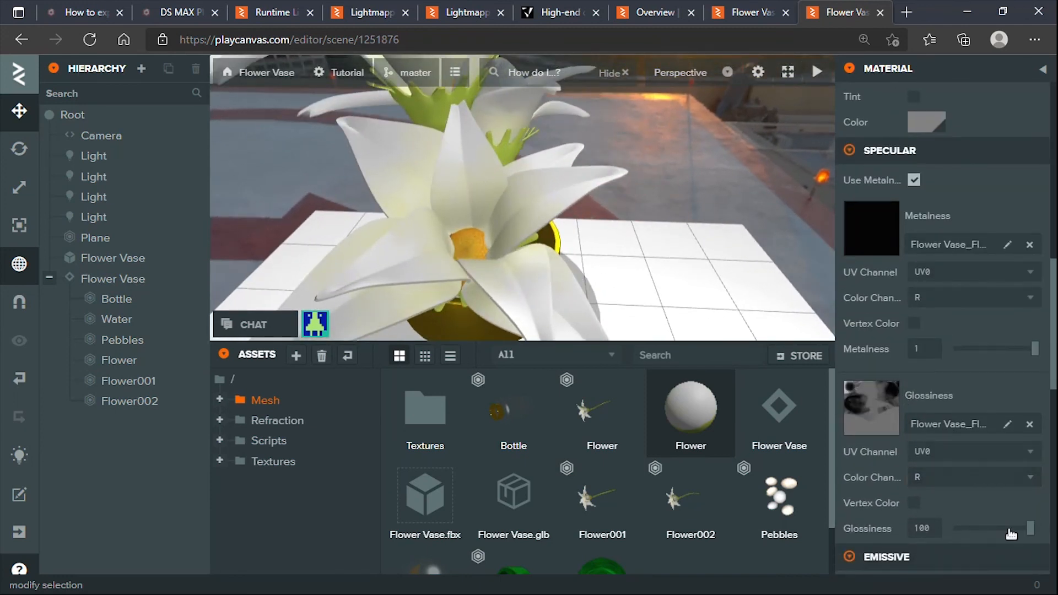
Step: Try Glossiness values from about 14 to 100 on the Flower material while viewing the petals from the side
{"action": "left_click_drag", "start_coordinate": [608, 243], "coordinate": [776, 254]}
{"action": "mouse_move", "coordinate": [1030, 528]}
{"action": "left_mouse_down"}
{"action": "mouse_move", "coordinate": [955, 528]}
{"action": "mouse_move", "coordinate": [1032, 528]}
{"action": "left_mouse_up"}
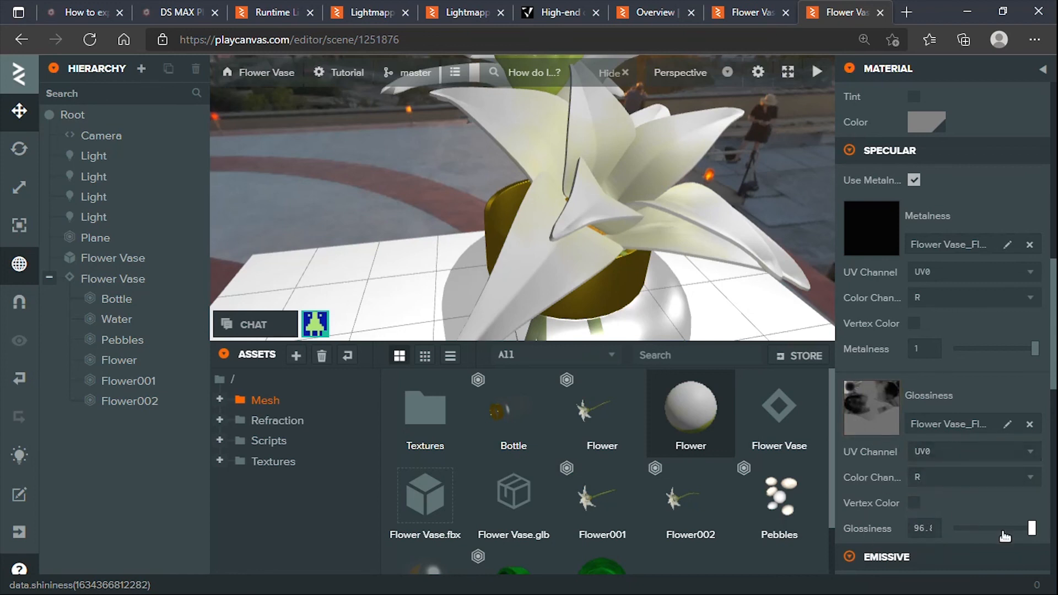
{"action": "left_click_drag", "start_coordinate": [1033, 528], "coordinate": [1018, 528]}
{"action": "left_click_drag", "start_coordinate": [1019, 528], "coordinate": [1037, 528]}
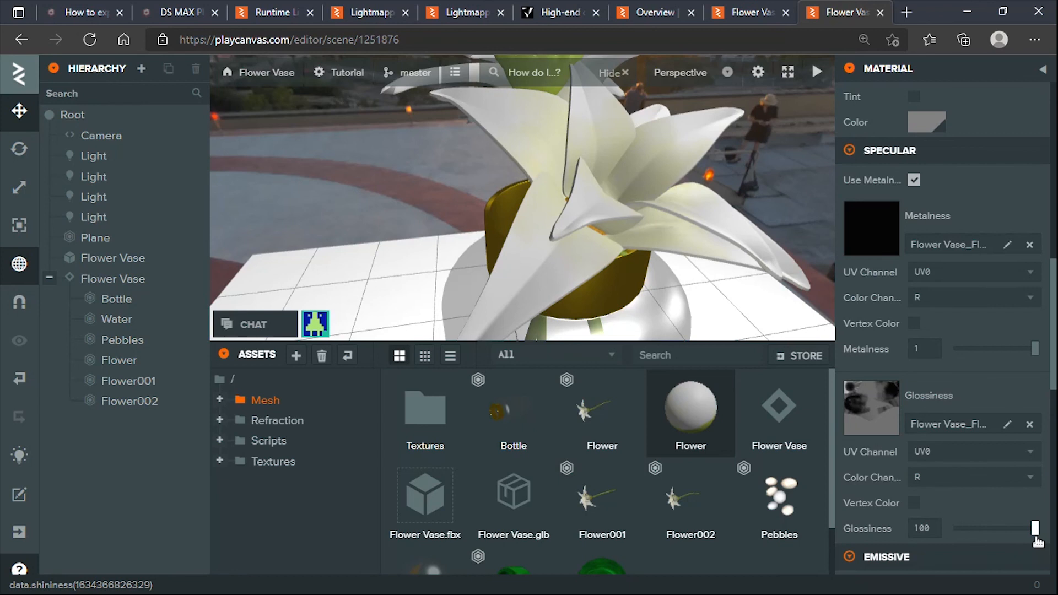
{"action": "left_click_drag", "start_coordinate": [1036, 529], "coordinate": [960, 528]}
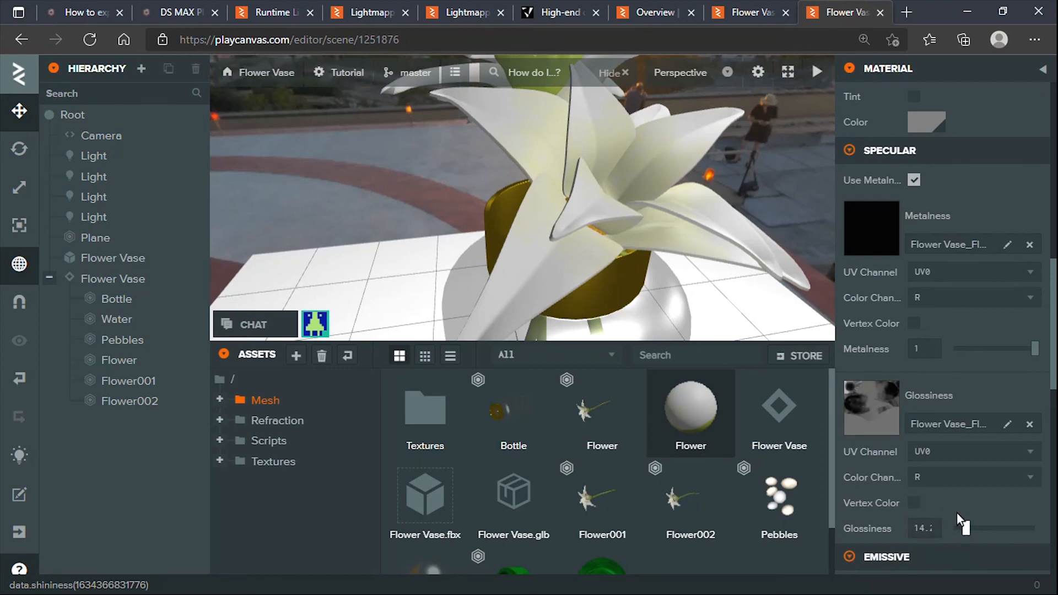
{"action": "left_click_drag", "start_coordinate": [965, 528], "coordinate": [1036, 529]}
Step: Set the Flower material's Metalness to about 0.59 and its Glossiness to about 60
{"action": "scroll", "coordinate": [638, 166], "scroll_direction": "down", "scroll_amount": 3}
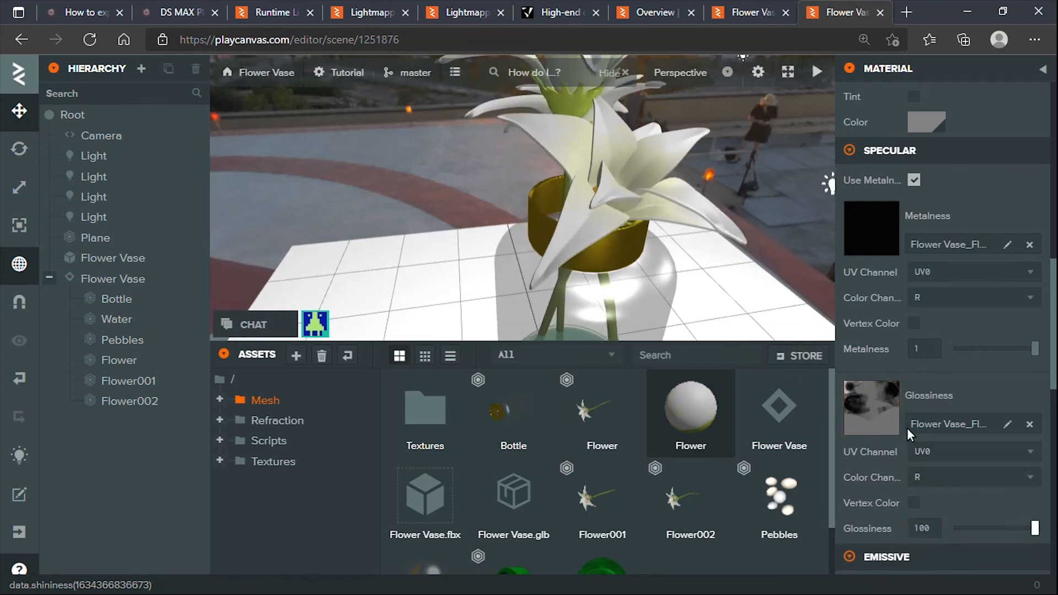
{"action": "left_click_drag", "start_coordinate": [525, 161], "coordinate": [412, 196]}
{"action": "scroll", "coordinate": [438, 257], "scroll_direction": "up", "scroll_amount": 3}
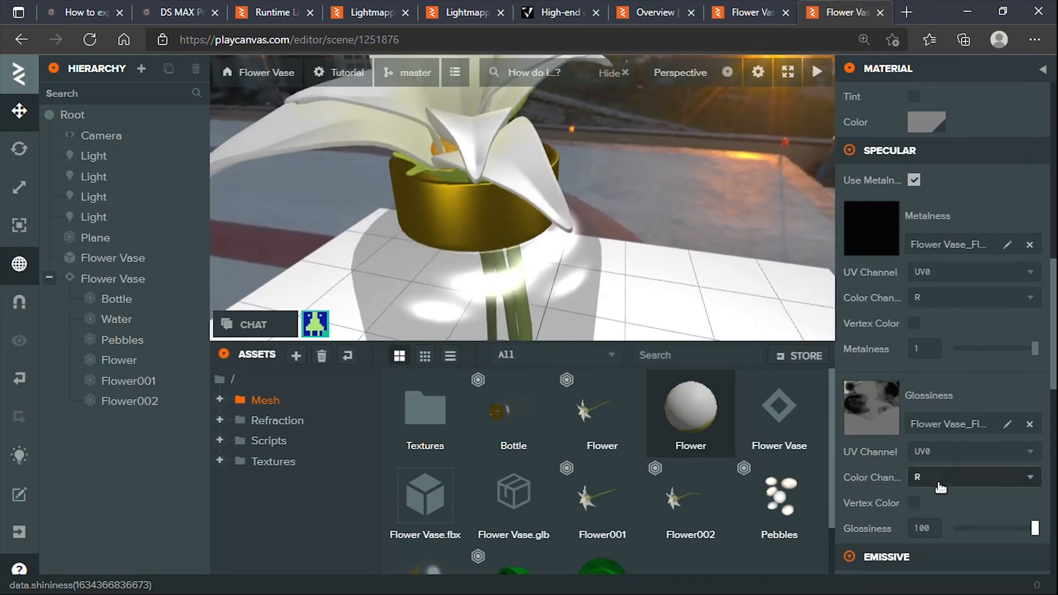
{"action": "left_click_drag", "start_coordinate": [1033, 348], "coordinate": [958, 346]}
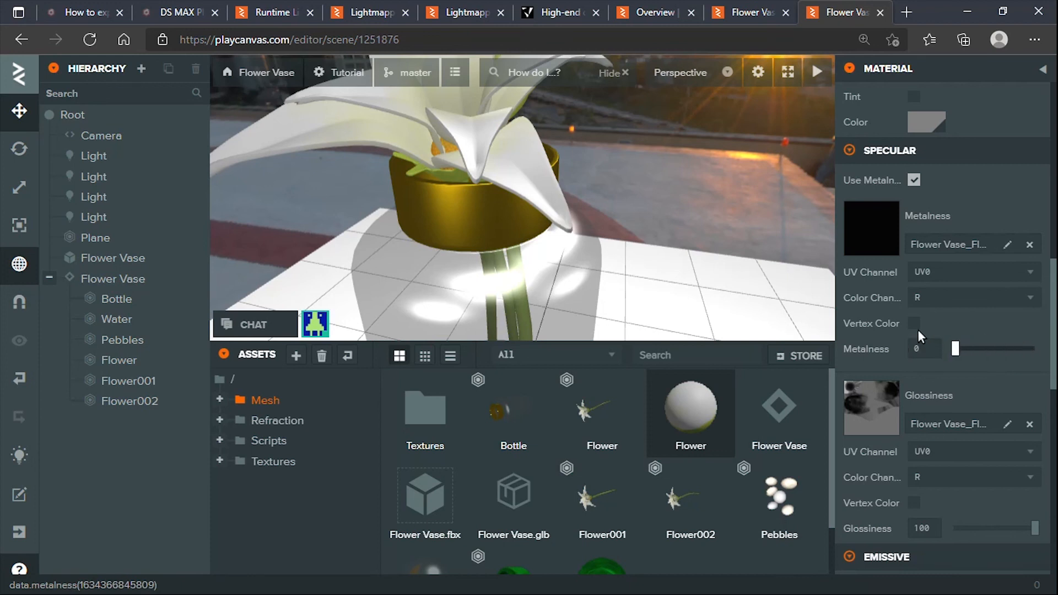
{"action": "left_click_drag", "start_coordinate": [963, 335], "coordinate": [1002, 330]}
{"action": "left_click_drag", "start_coordinate": [1034, 528], "coordinate": [1001, 498]}
{"action": "scroll", "coordinate": [530, 198], "scroll_direction": "down", "scroll_amount": 1}
{"action": "scroll", "coordinate": [530, 197], "scroll_direction": "down", "scroll_amount": 4}
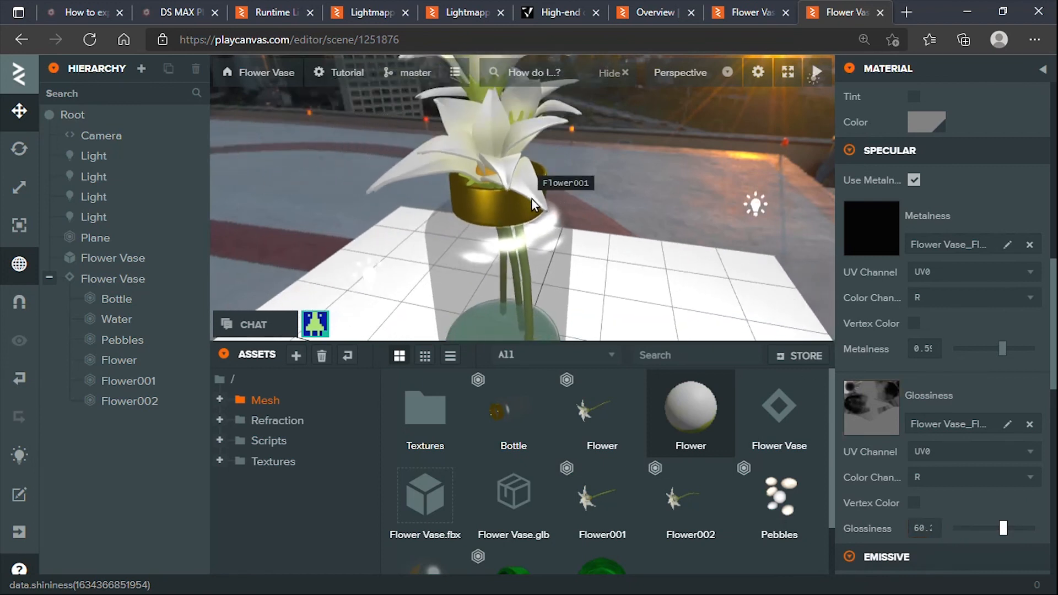
Step: Open the Vase material assigned to the Bottle entity and lower its Glossiness to about 32
{"action": "left_click", "coordinate": [518, 249]}
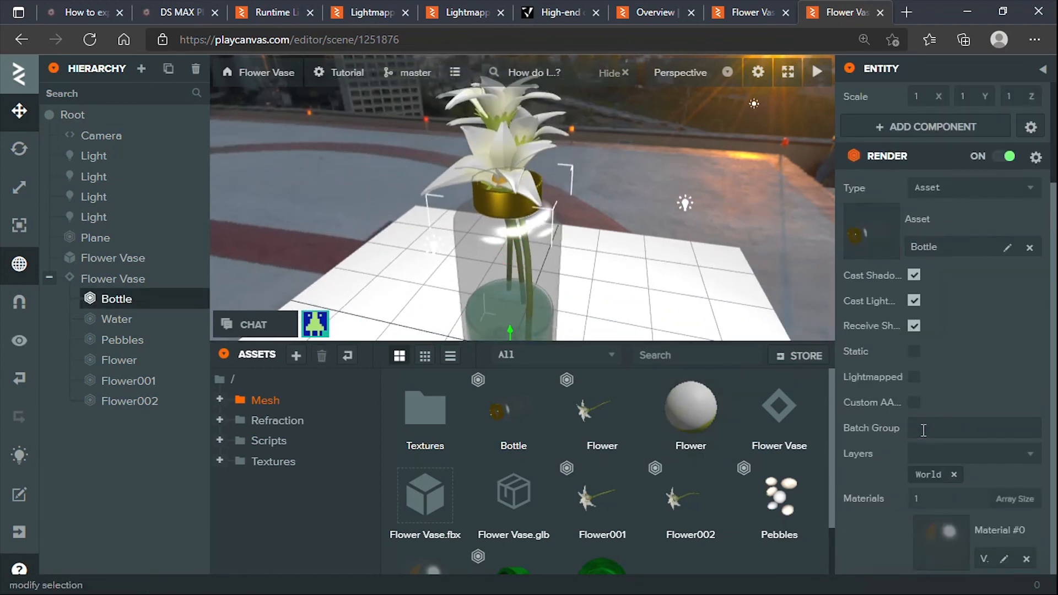
{"action": "left_click", "coordinate": [948, 526]}
{"action": "scroll", "coordinate": [943, 465], "scroll_direction": "down", "scroll_amount": 12}
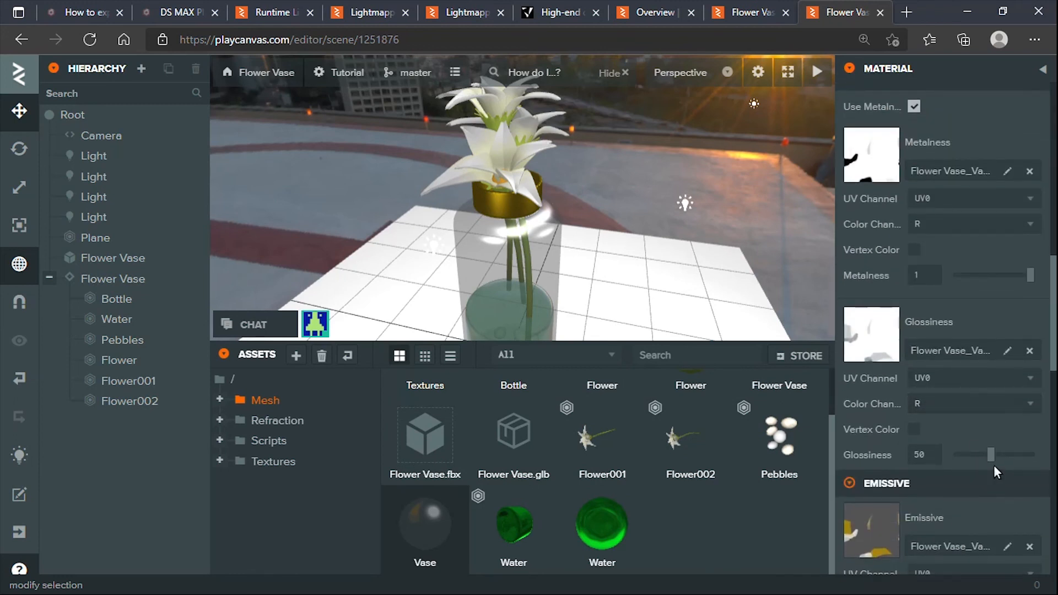
{"action": "left_click_drag", "start_coordinate": [990, 455], "coordinate": [983, 455]}
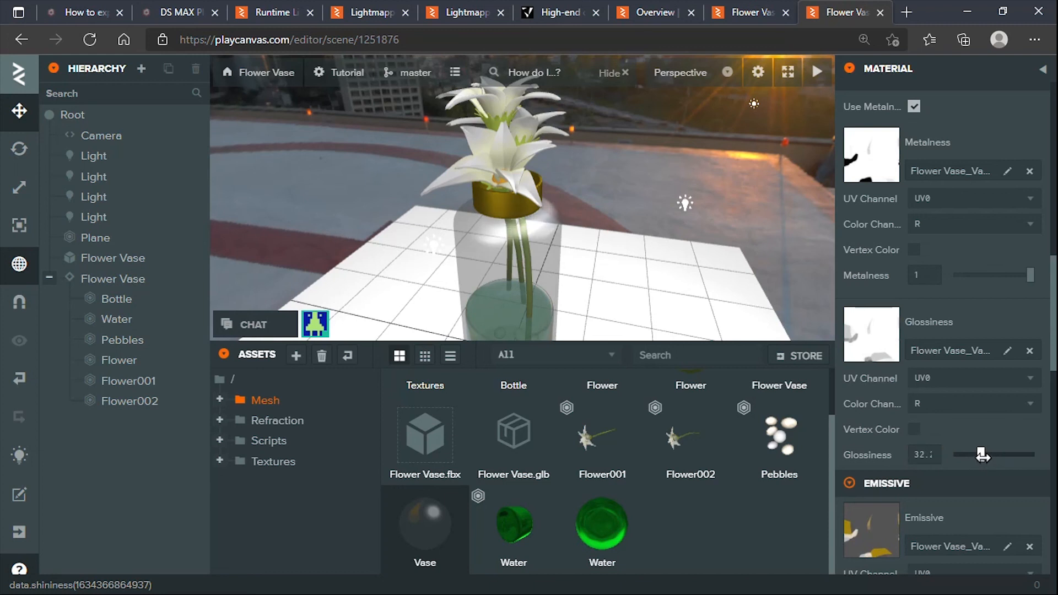
{"action": "left_click_drag", "start_coordinate": [605, 194], "coordinate": [617, 157]}
{"action": "scroll", "coordinate": [499, 178], "scroll_direction": "up", "scroll_amount": 5}
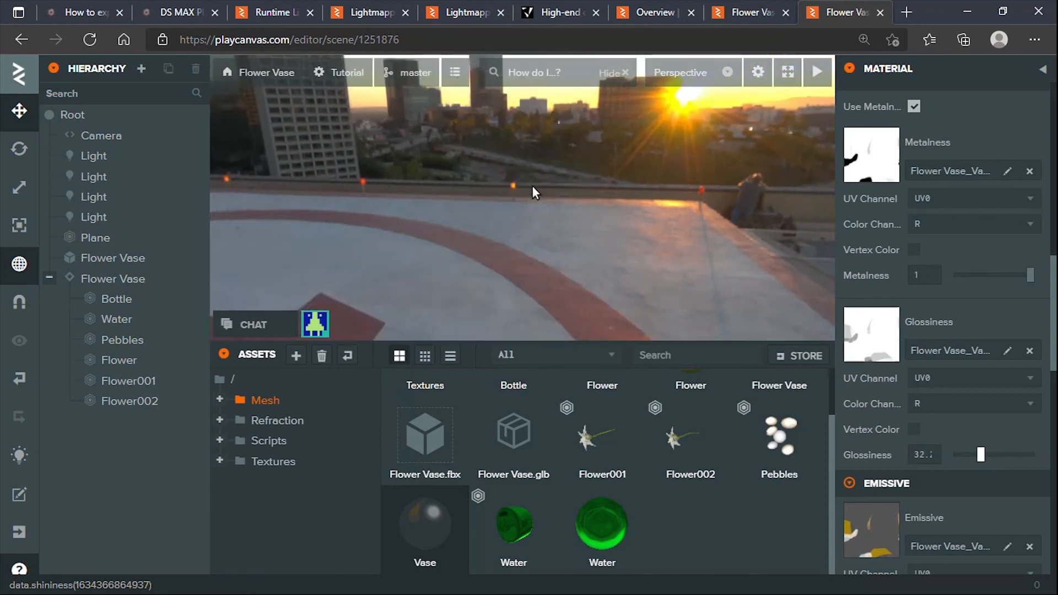
Step: Focus the view on the Bottle entity, reopen its Vase material and enable Tint in the Diffuse settings
{"action": "left_click", "coordinate": [103, 300]}
{"action": "double_click", "coordinate": [103, 300]}
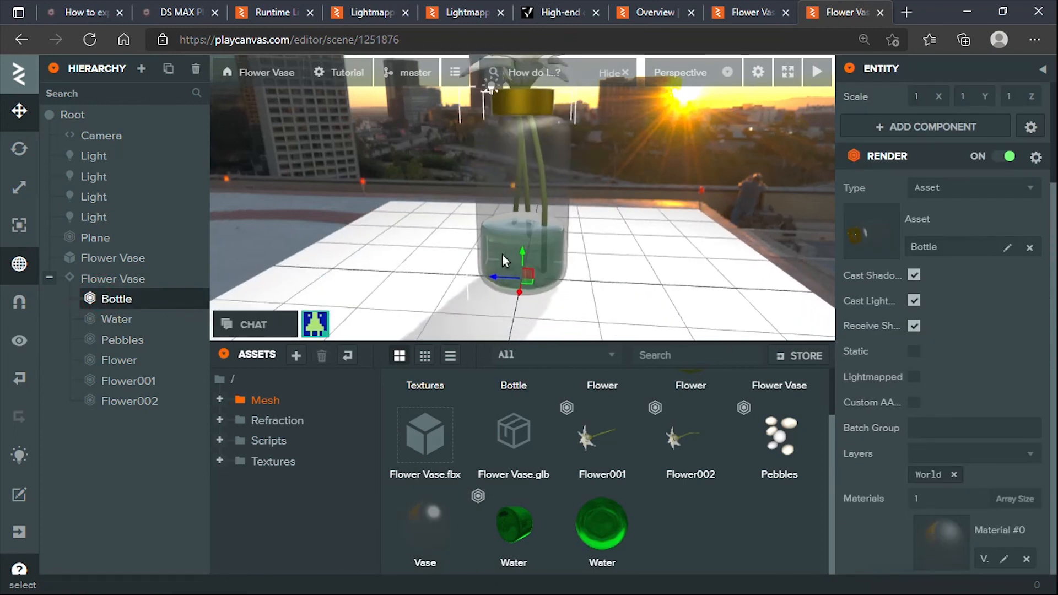
{"action": "middle_click_drag", "start_coordinate": [599, 207], "coordinate": [603, 284]}
{"action": "scroll", "coordinate": [539, 183], "scroll_direction": "up", "scroll_amount": 1}
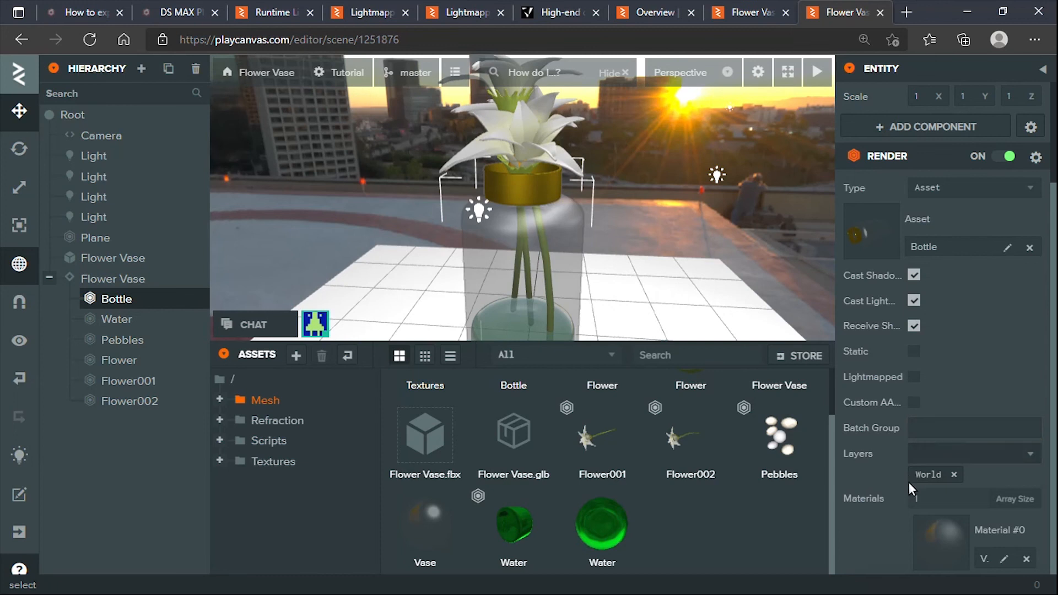
{"action": "left_click", "coordinate": [941, 532]}
{"action": "scroll", "coordinate": [922, 414], "scroll_direction": "down", "scroll_amount": 4}
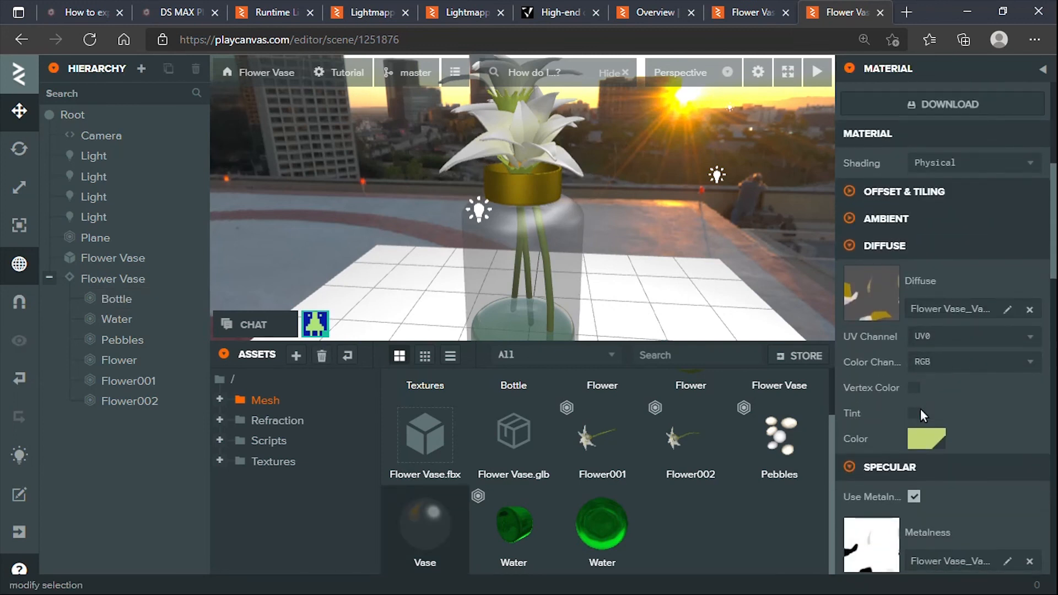
{"action": "left_click", "coordinate": [915, 415]}
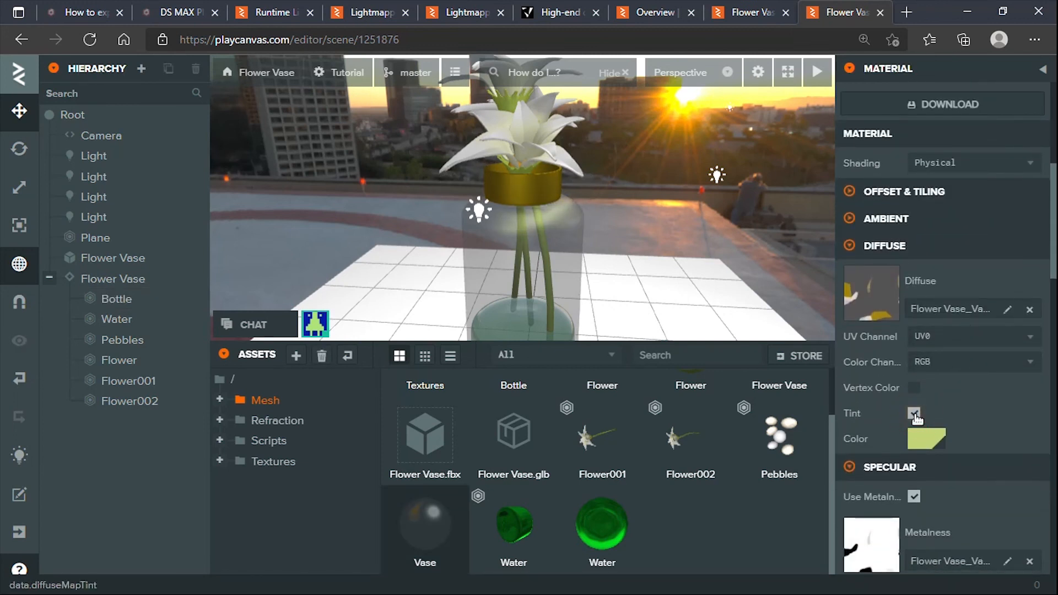
Step: Set the Vase material's Diffuse tint color to pale yellow FFF6B8
{"action": "left_click", "coordinate": [922, 444]}
{"action": "left_click_drag", "start_coordinate": [713, 441], "coordinate": [696, 439]}
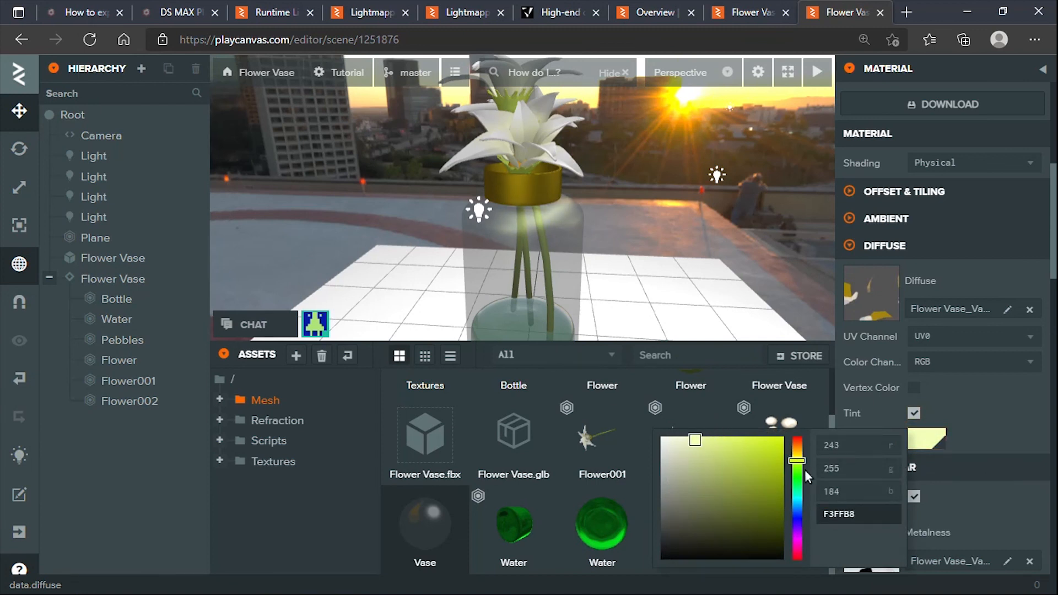
{"action": "left_click_drag", "start_coordinate": [797, 459], "coordinate": [794, 446]}
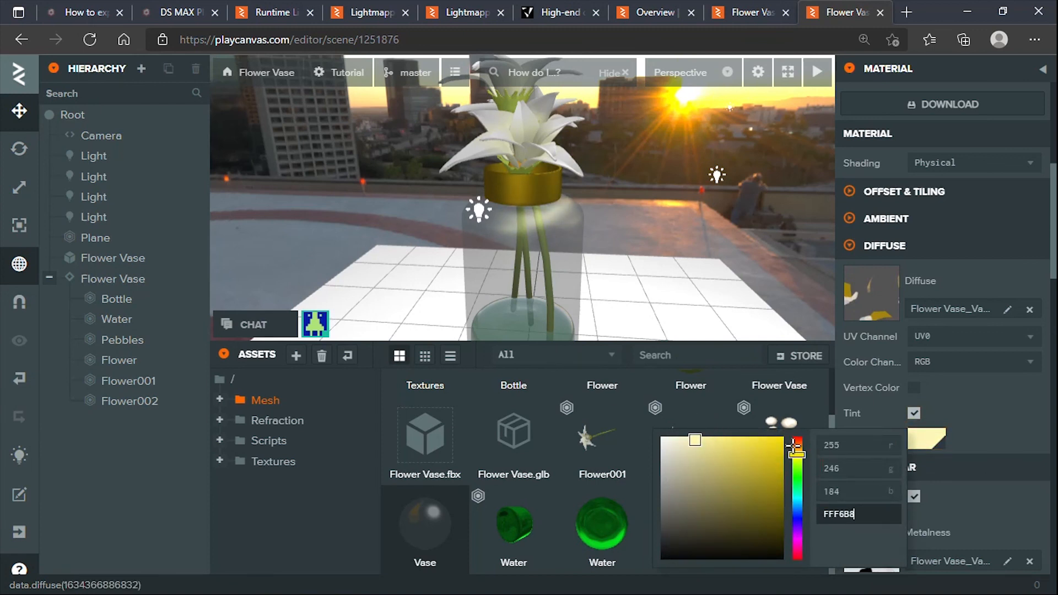
{"action": "left_click", "coordinate": [730, 245]}
Step: Set the Vase material's Glossiness to 50 while viewing the gold collar up close
{"action": "scroll", "coordinate": [570, 201], "scroll_direction": "up", "scroll_amount": 5}
{"action": "left_click_drag", "start_coordinate": [569, 181], "coordinate": [647, 175]}
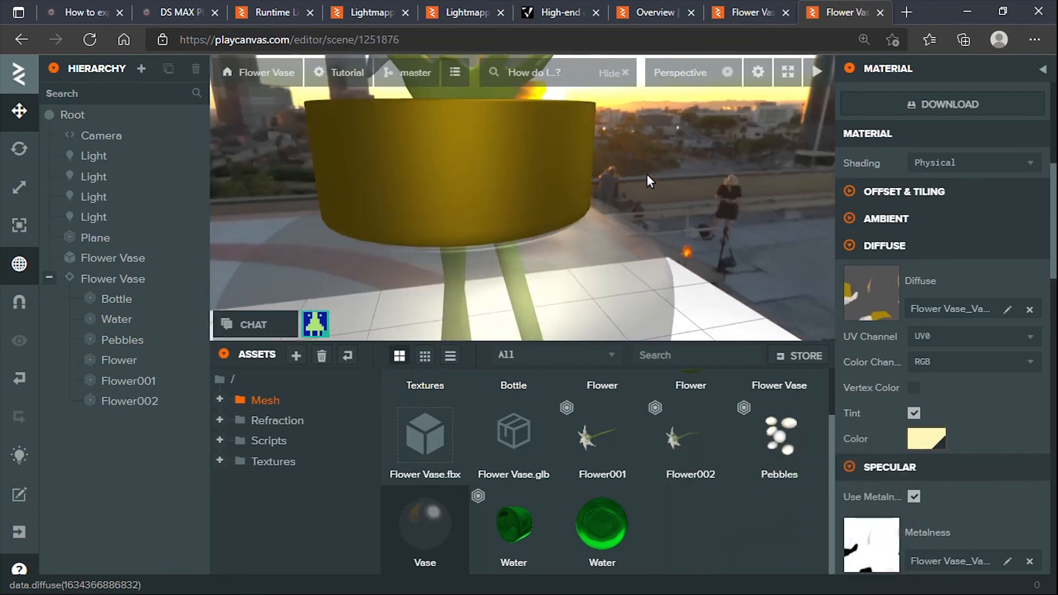
{"action": "scroll", "coordinate": [965, 331], "scroll_direction": "down", "scroll_amount": 8}
{"action": "left_click_drag", "start_coordinate": [977, 402], "coordinate": [989, 402]}
{"action": "left_click", "coordinate": [929, 403]}
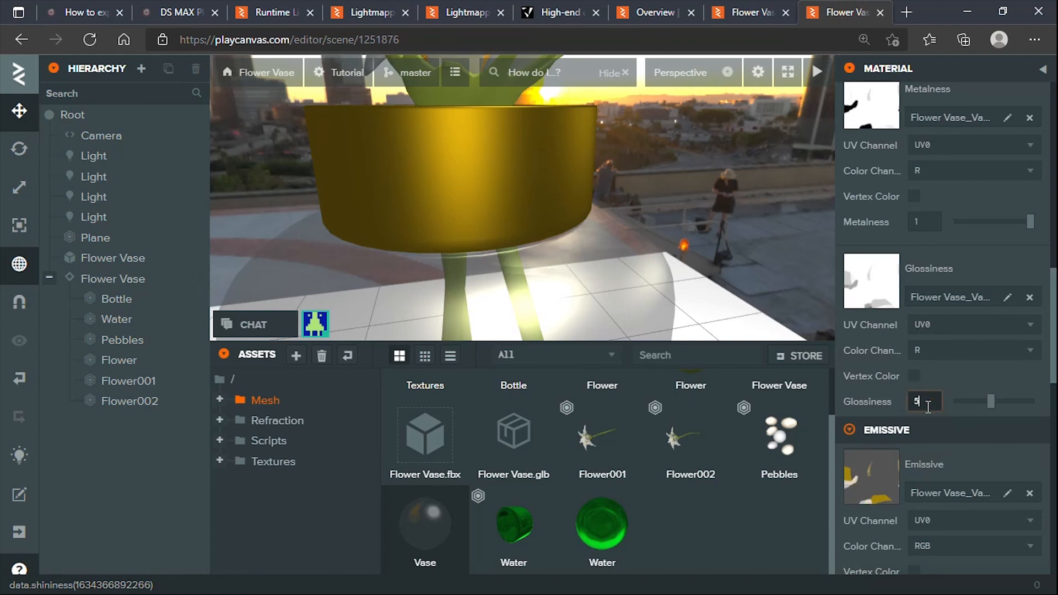
{"action": "type", "text": "50"}
{"action": "key", "text": "Return"}
Step: Inspect the point light beside the vase neck and the Bottle entity's render settings
{"action": "left_click", "coordinate": [672, 218]}
{"action": "scroll", "coordinate": [672, 218], "scroll_direction": "down", "scroll_amount": 3}
{"action": "left_click_drag", "start_coordinate": [599, 197], "coordinate": [433, 192]}
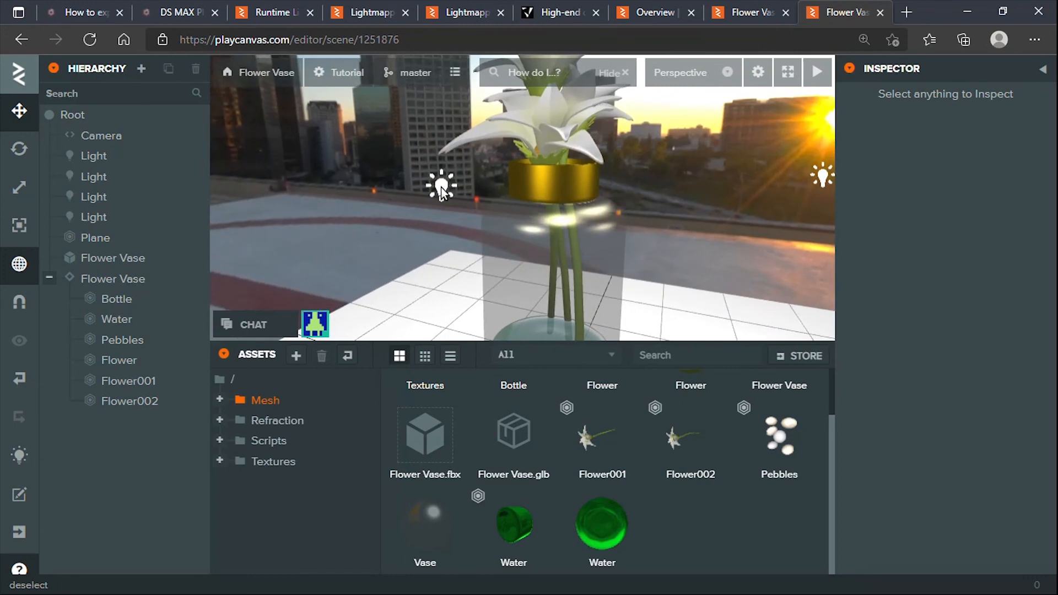
{"action": "left_click", "coordinate": [442, 186]}
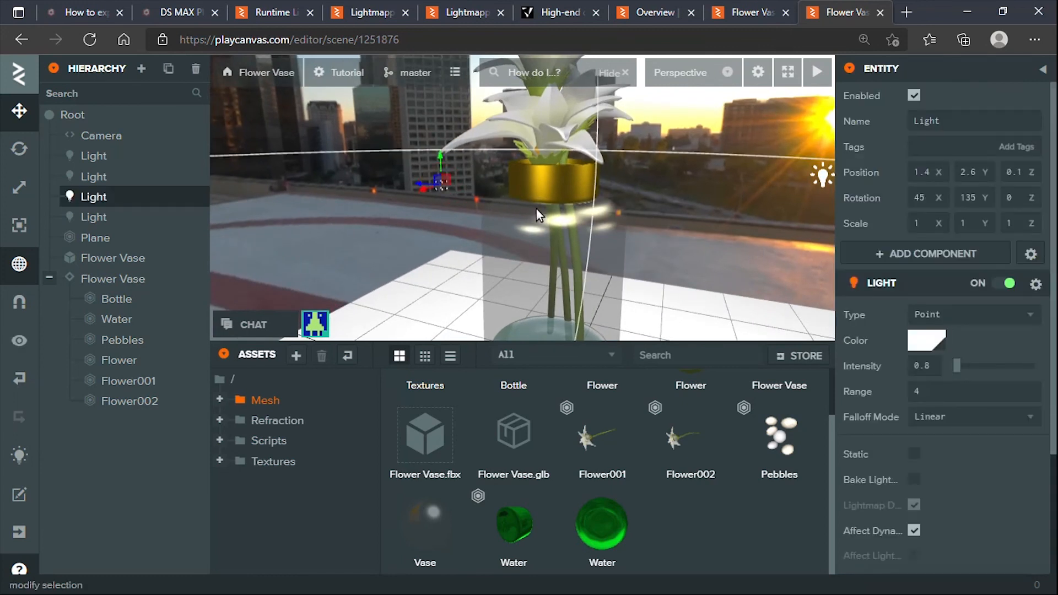
{"action": "left_click", "coordinate": [564, 256]}
{"action": "scroll", "coordinate": [868, 474], "scroll_direction": "down", "scroll_amount": 2}
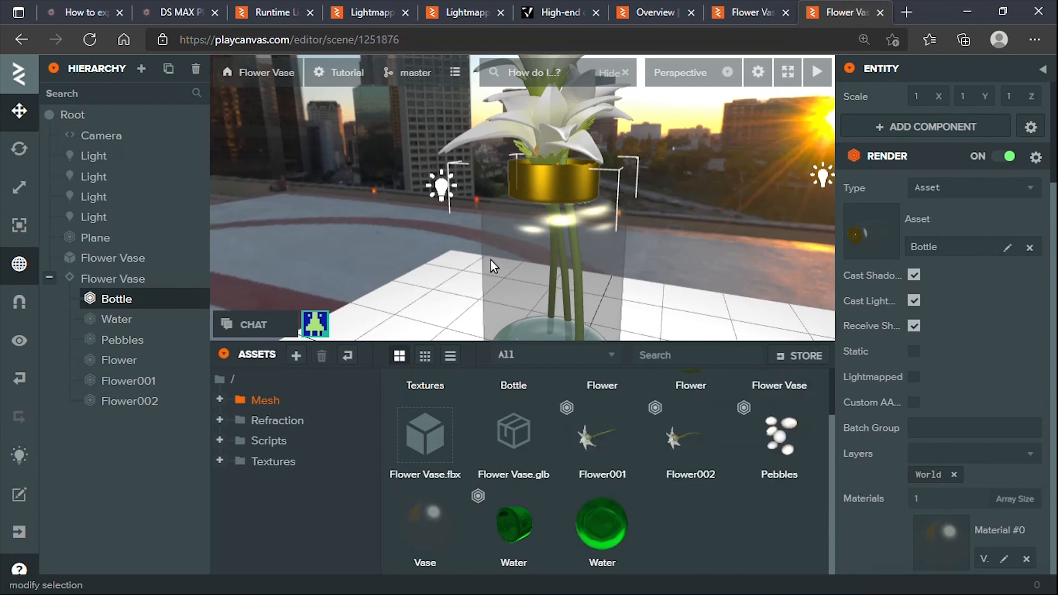
{"action": "left_click", "coordinate": [439, 184]}
Step: Examine the whole vase, its highlights and its shadow on the plane from several distances and angles
{"action": "scroll", "coordinate": [574, 237], "scroll_direction": "down", "scroll_amount": 3}
{"action": "left_click_drag", "start_coordinate": [587, 240], "coordinate": [472, 316]}
{"action": "left_click", "coordinate": [606, 257]}
{"action": "scroll", "coordinate": [584, 242], "scroll_direction": "down", "scroll_amount": 3}
{"action": "left_click_drag", "start_coordinate": [584, 243], "coordinate": [624, 223]}
{"action": "left_click", "coordinate": [624, 223]}
{"action": "scroll", "coordinate": [594, 290], "scroll_direction": "up", "scroll_amount": 3}
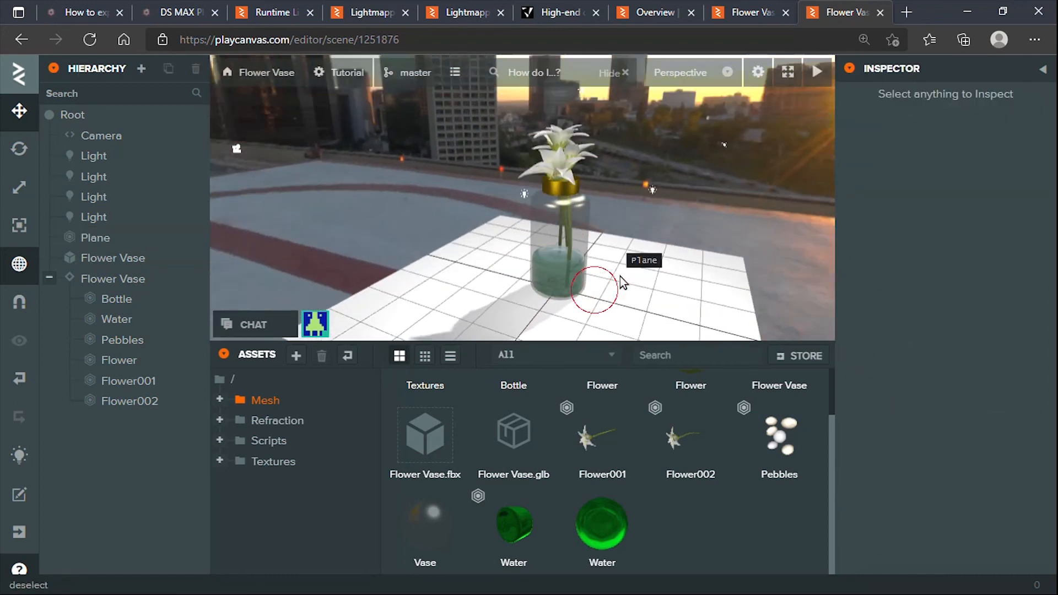
{"action": "scroll", "coordinate": [524, 288], "scroll_direction": "up", "scroll_amount": 3}
{"action": "left_click_drag", "start_coordinate": [722, 289], "coordinate": [701, 298]}
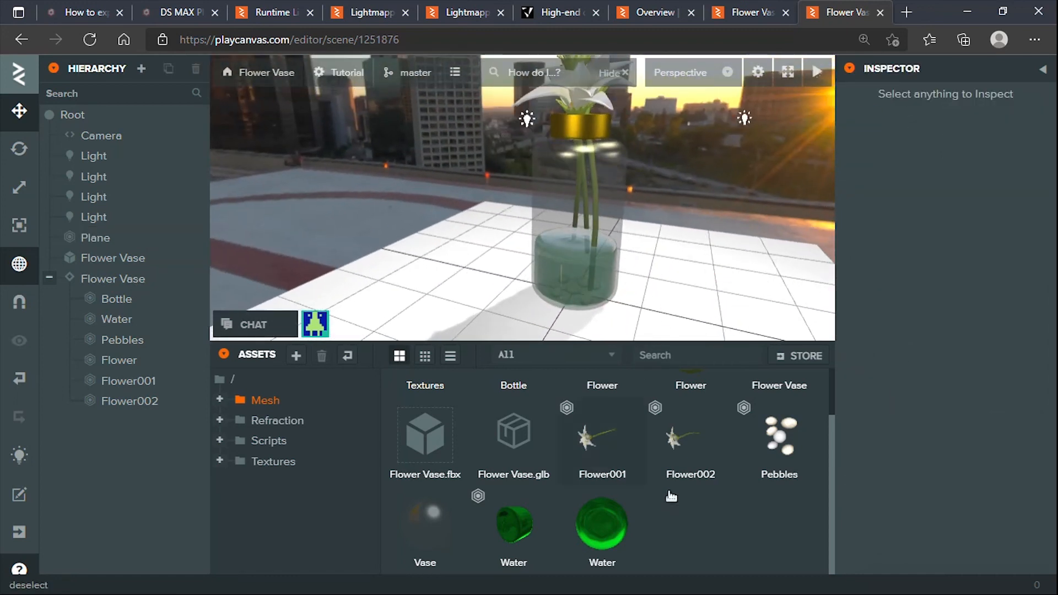
Step: Open the Water material, review its Diffuse and Specular settings, and examine the water in the vase from above
{"action": "left_click", "coordinate": [601, 546]}
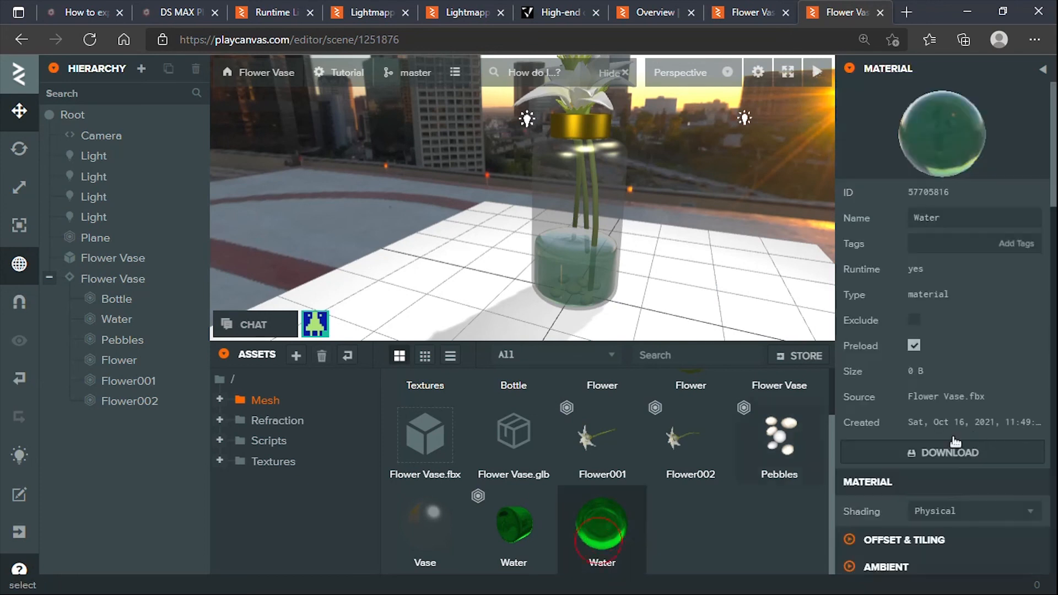
{"action": "scroll", "coordinate": [951, 435], "scroll_direction": "down", "scroll_amount": 5}
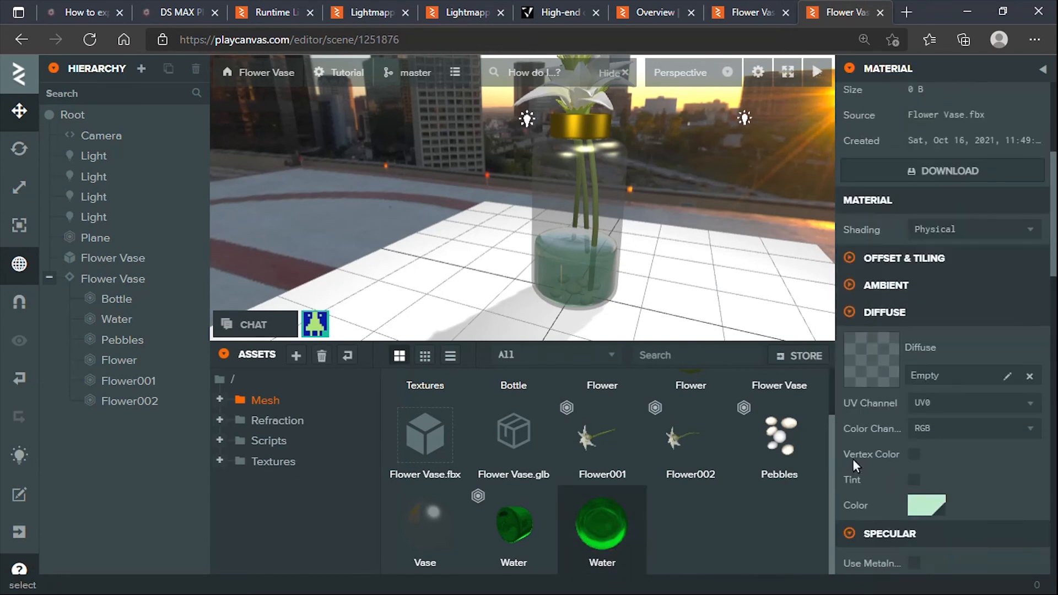
{"action": "scroll", "coordinate": [892, 452], "scroll_direction": "down", "scroll_amount": 4}
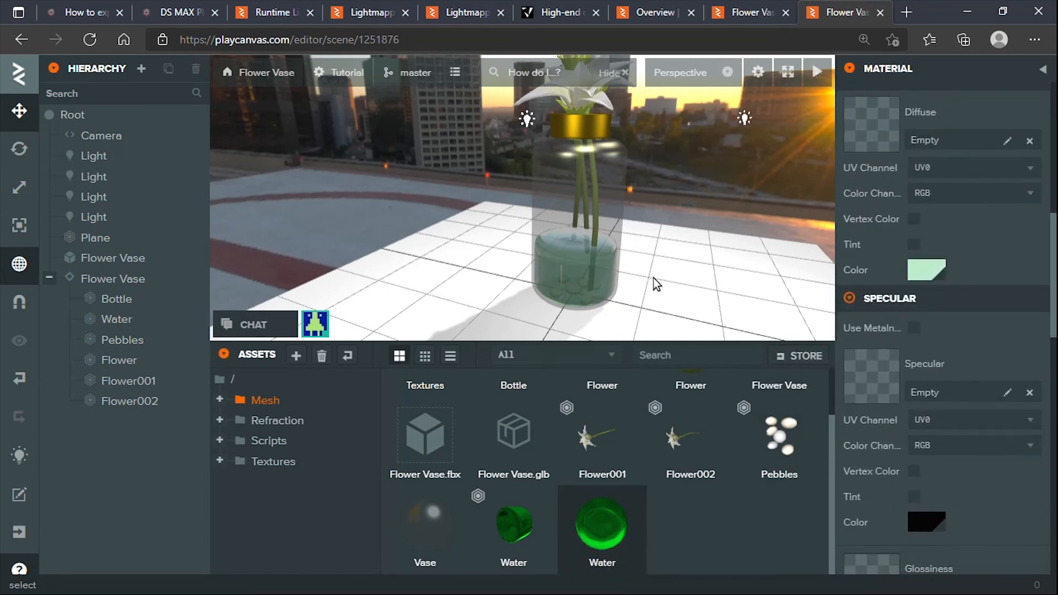
{"action": "scroll", "coordinate": [680, 214], "scroll_direction": "down", "scroll_amount": 4}
{"action": "left_click_drag", "start_coordinate": [680, 213], "coordinate": [612, 230]}
{"action": "scroll", "coordinate": [611, 230], "scroll_direction": "up", "scroll_amount": 4}
{"action": "middle_click_drag", "start_coordinate": [649, 196], "coordinate": [621, 183]}
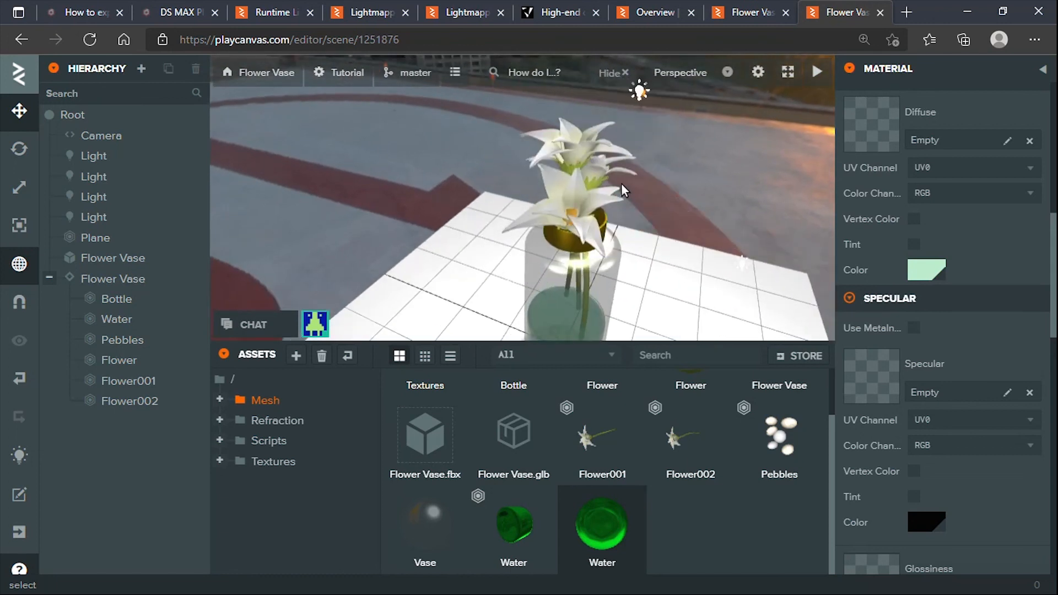
{"action": "left_click_drag", "start_coordinate": [636, 200], "coordinate": [676, 231]}
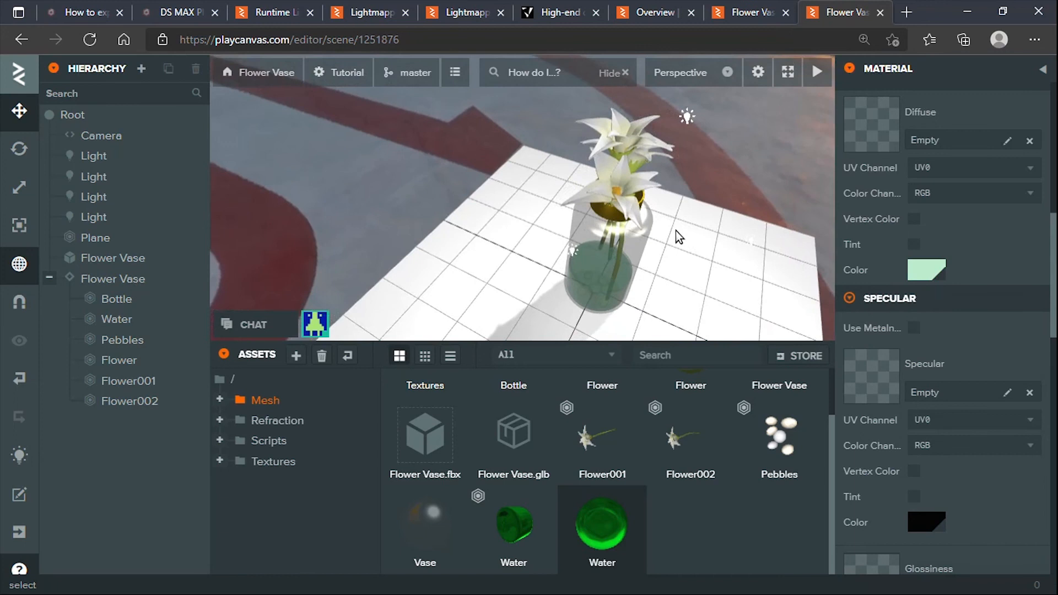